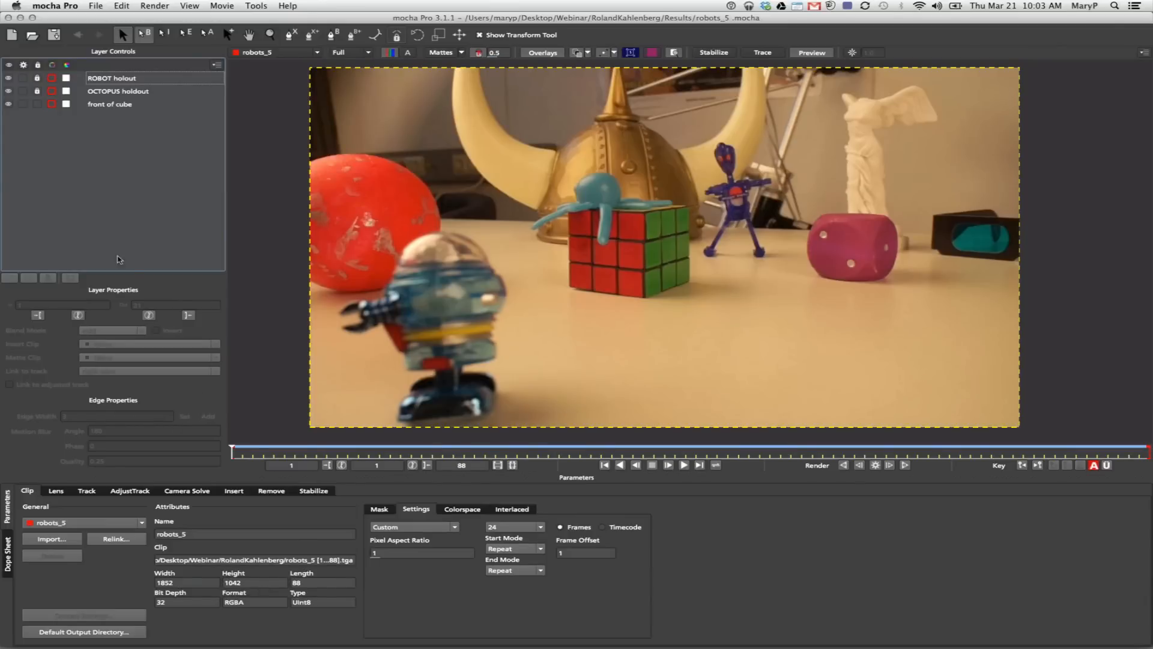
- Open the tracking settings and set the front of cube layer's insert clip to Grid16x16
click(86, 491)
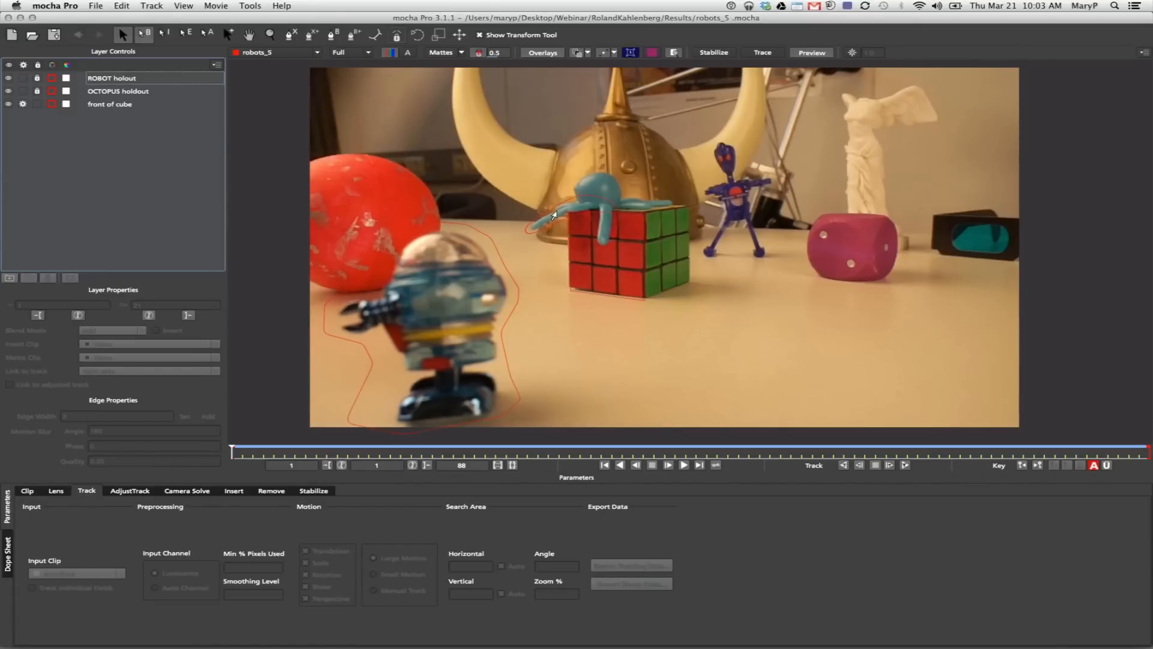
click(632, 218)
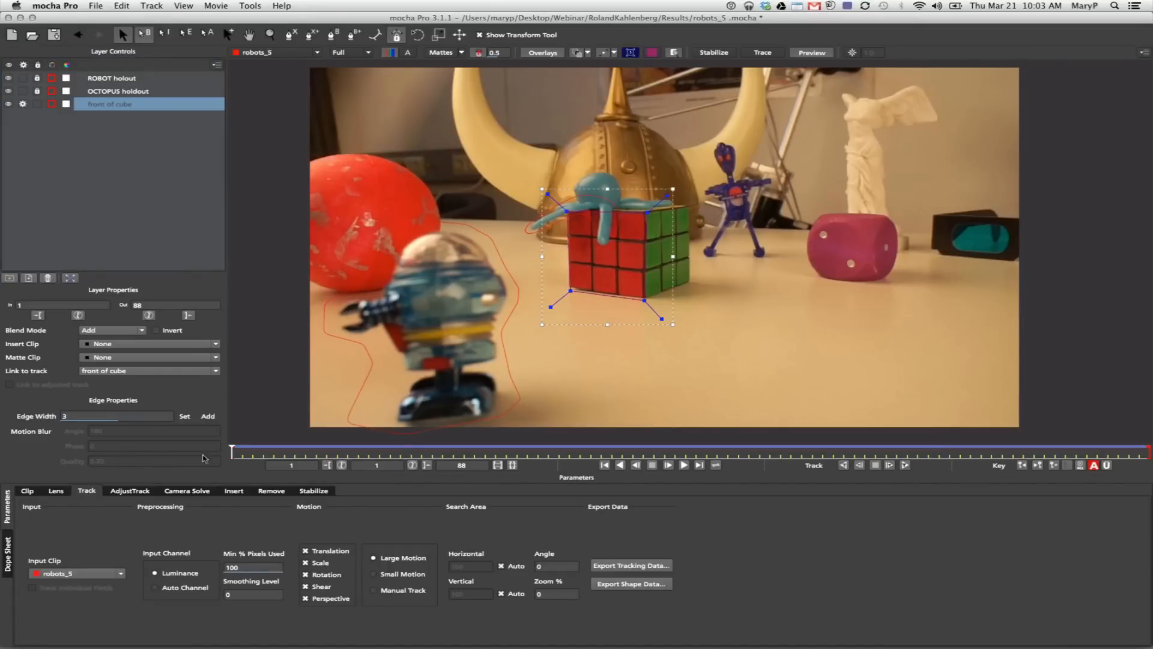
click(131, 350)
click(121, 419)
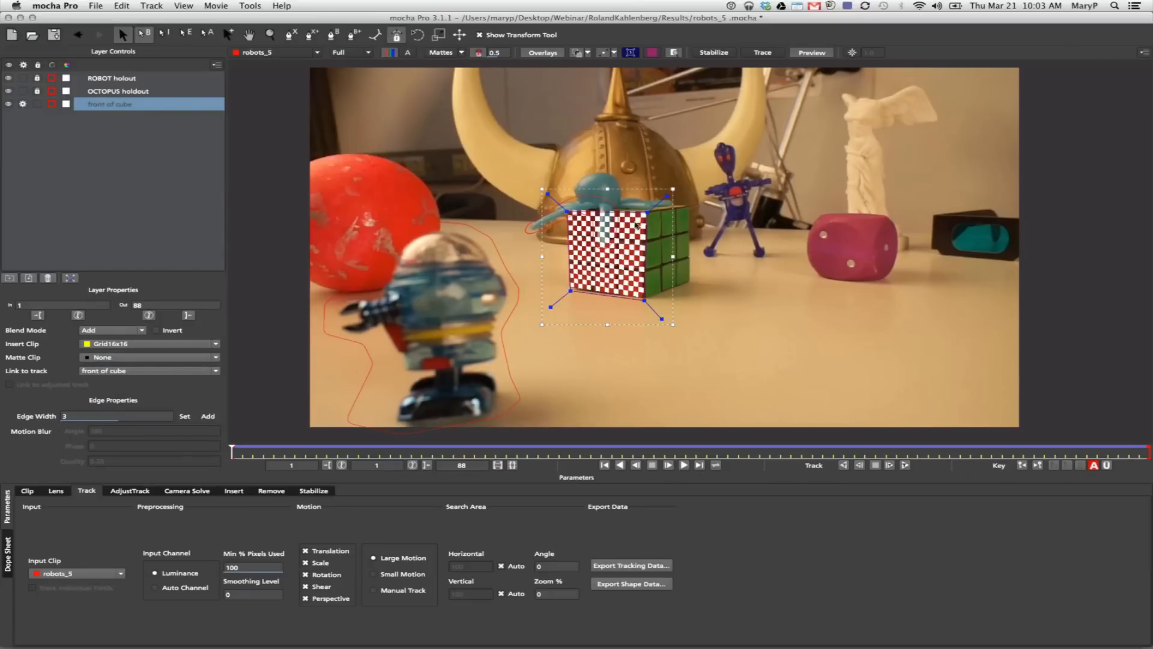
- Play and scrub the shot to check how the grid follows the cube face, returning to frame 1
click(684, 465)
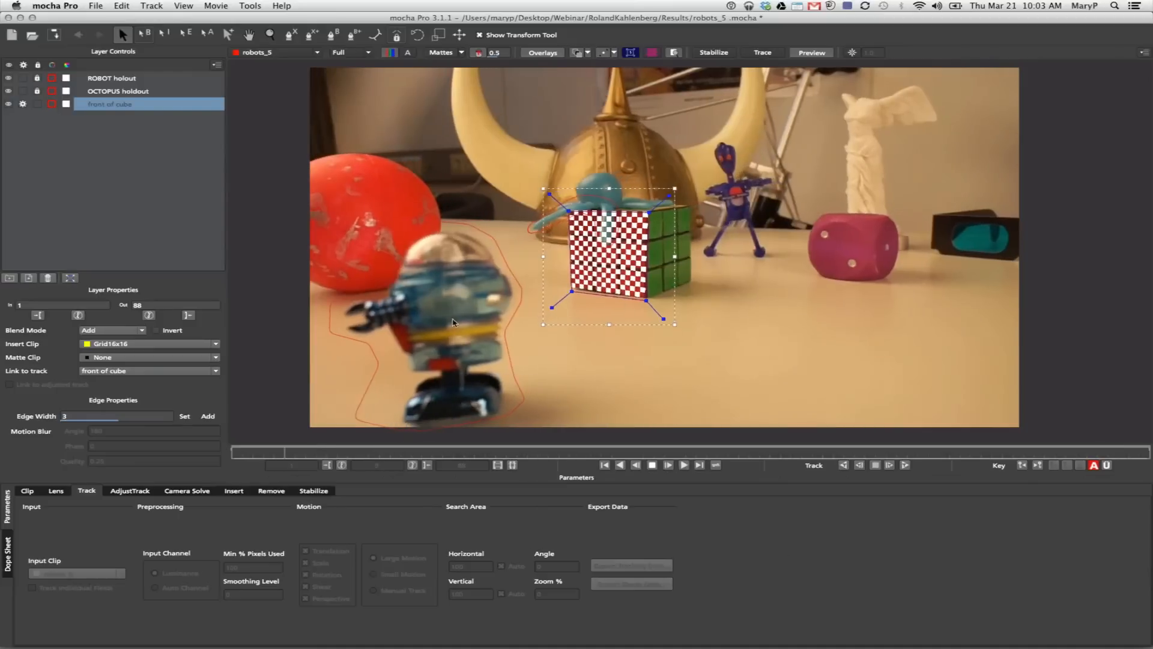
click(657, 464)
drag(440, 449, 464, 441)
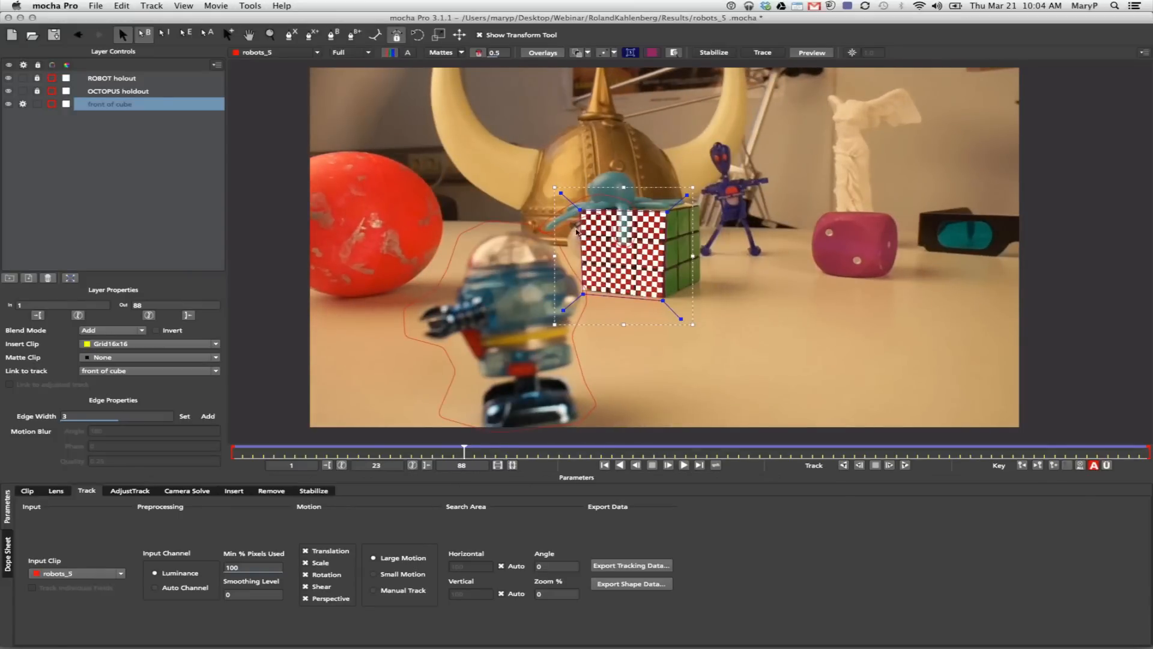
drag(464, 450, 233, 450)
- Hide all three existing layers and turn off processing for the front of cube layer
click(9, 104)
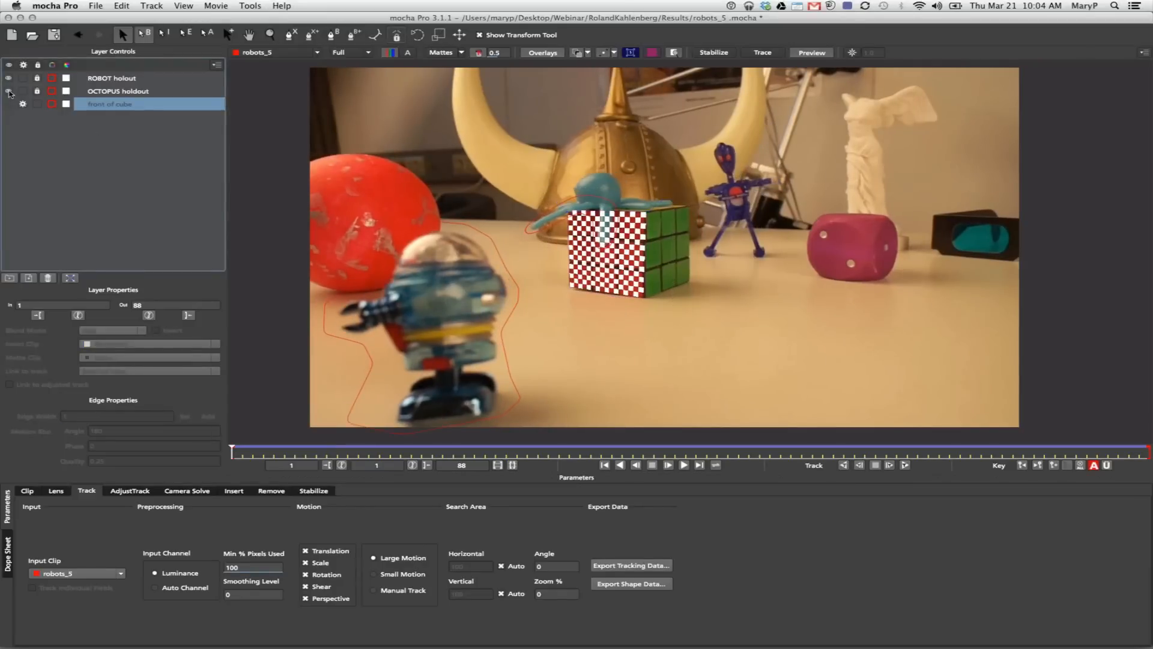
click(9, 92)
click(9, 79)
click(22, 104)
click(101, 78)
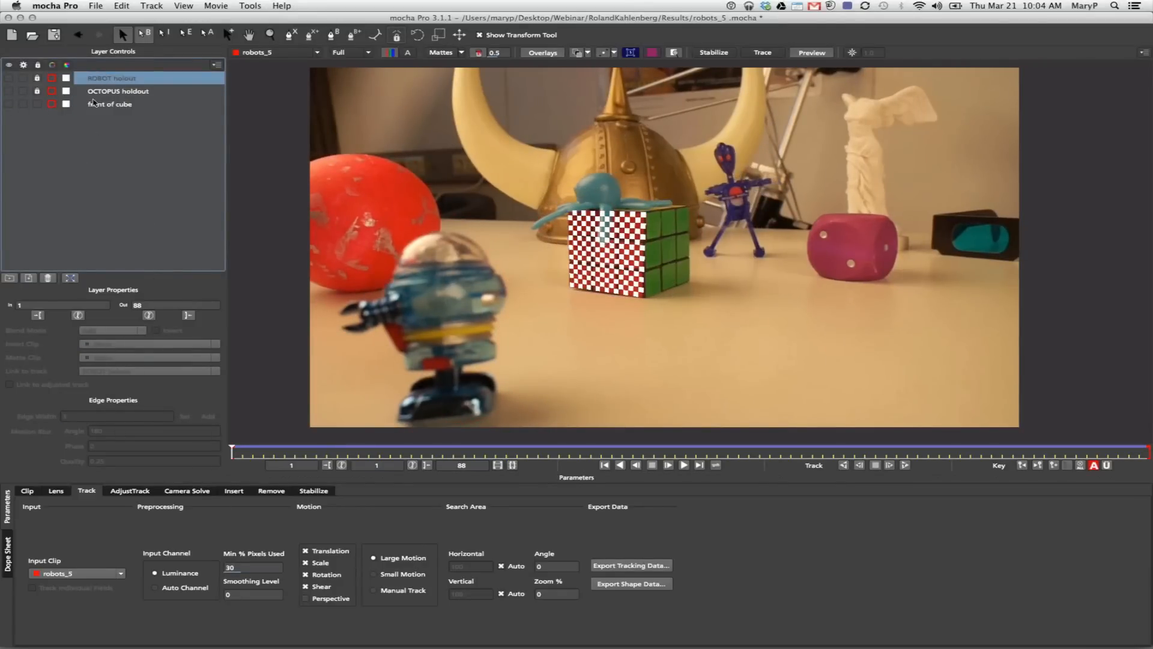
click(94, 103)
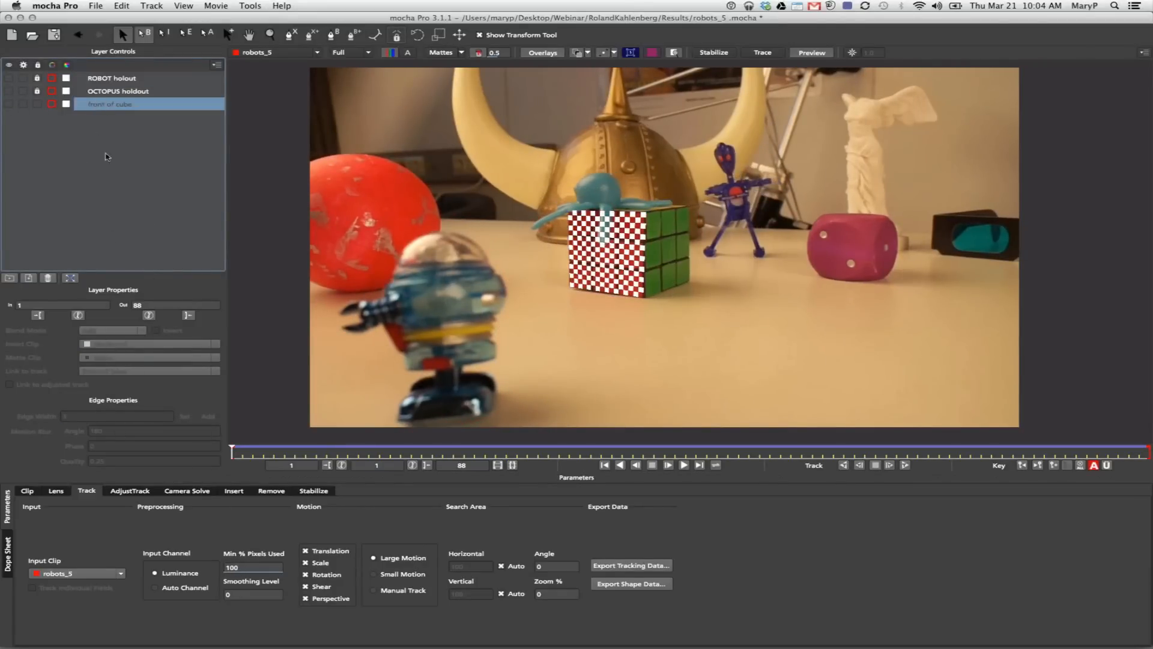
- Set the front of cube layer's insert clip to None, leaving the layer hidden
click(8, 104)
click(124, 347)
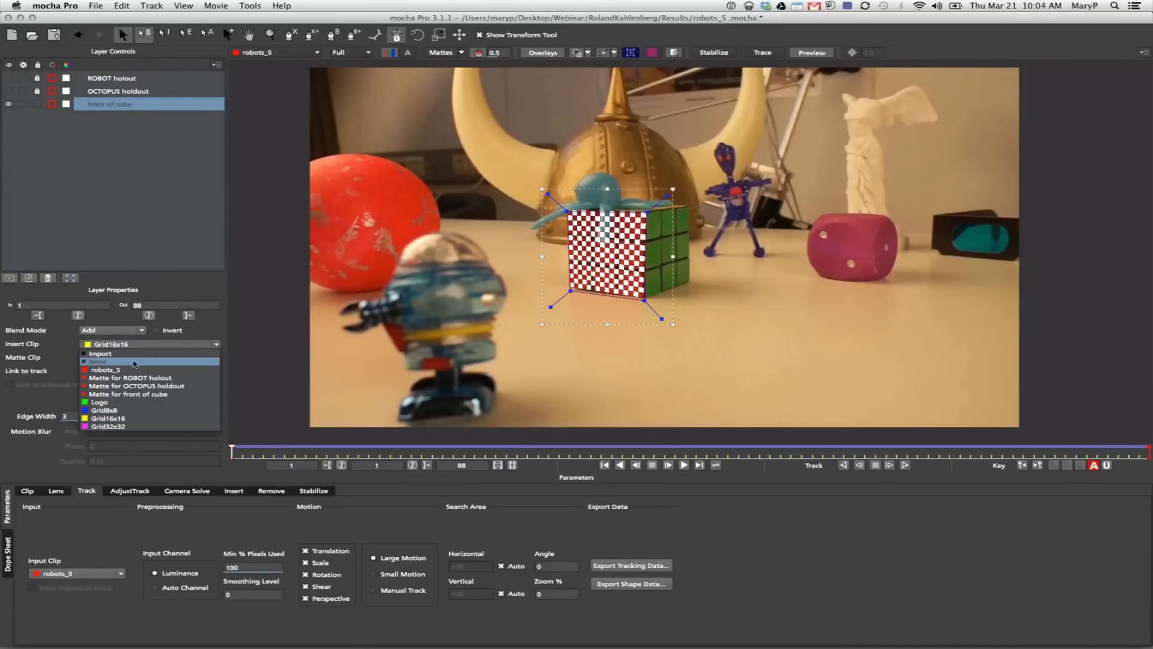
click(136, 361)
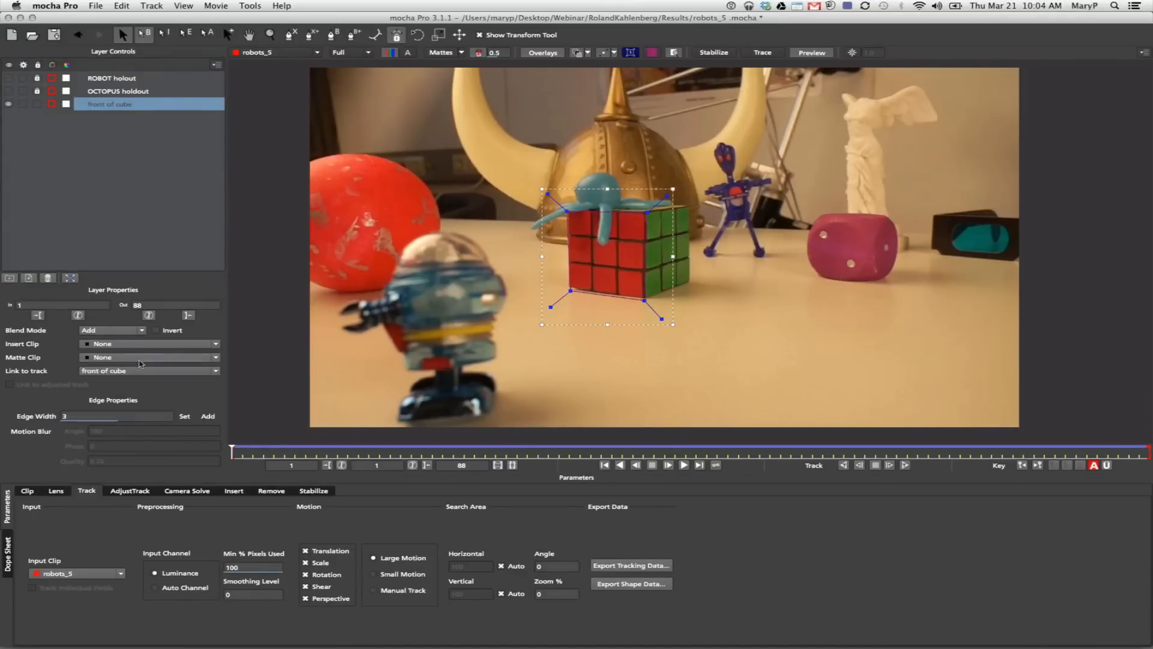
click(9, 104)
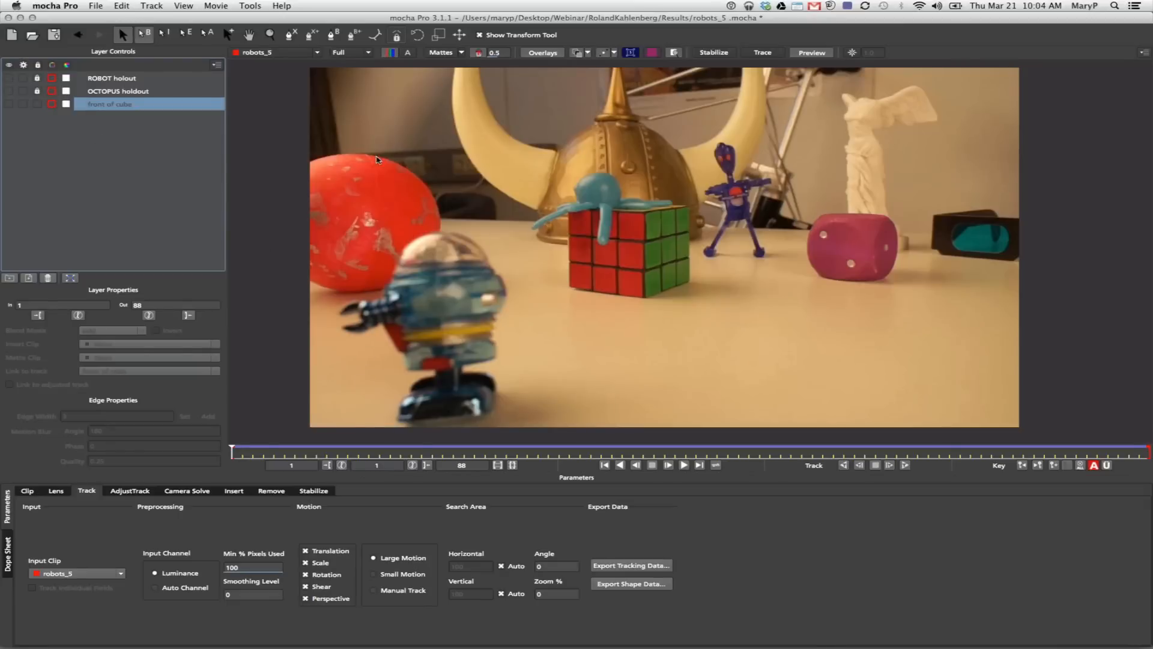
- Draw a loose closed X-spline around the whole walking robot at frame 1, including its arms and feet
click(291, 34)
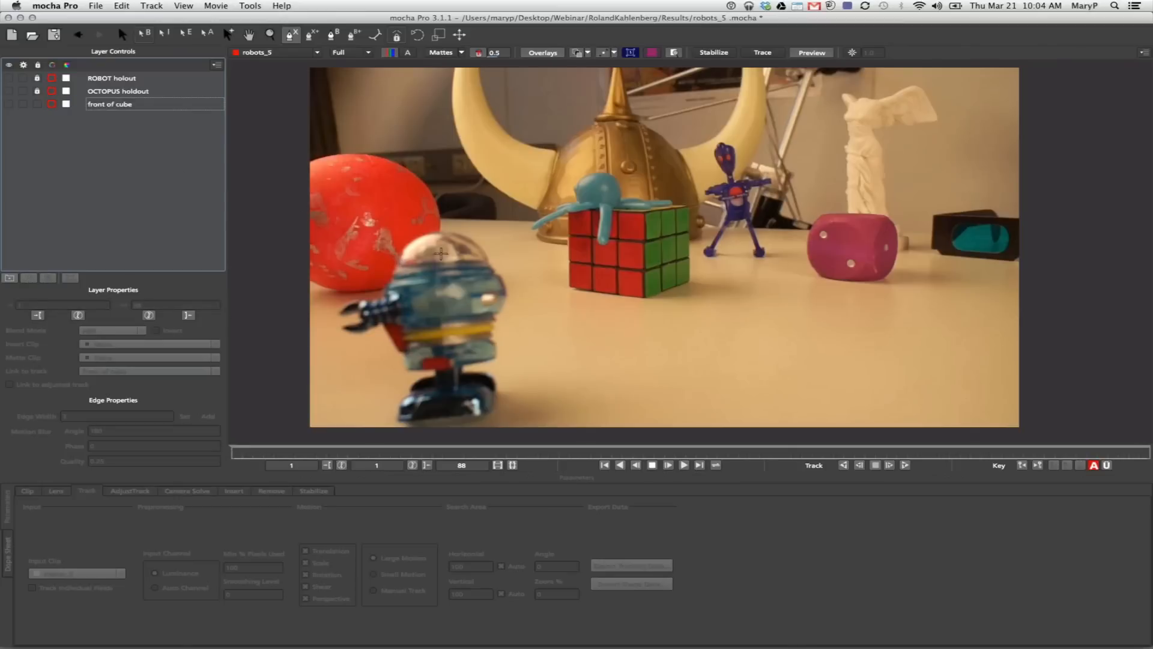
click(453, 227)
click(413, 226)
click(370, 266)
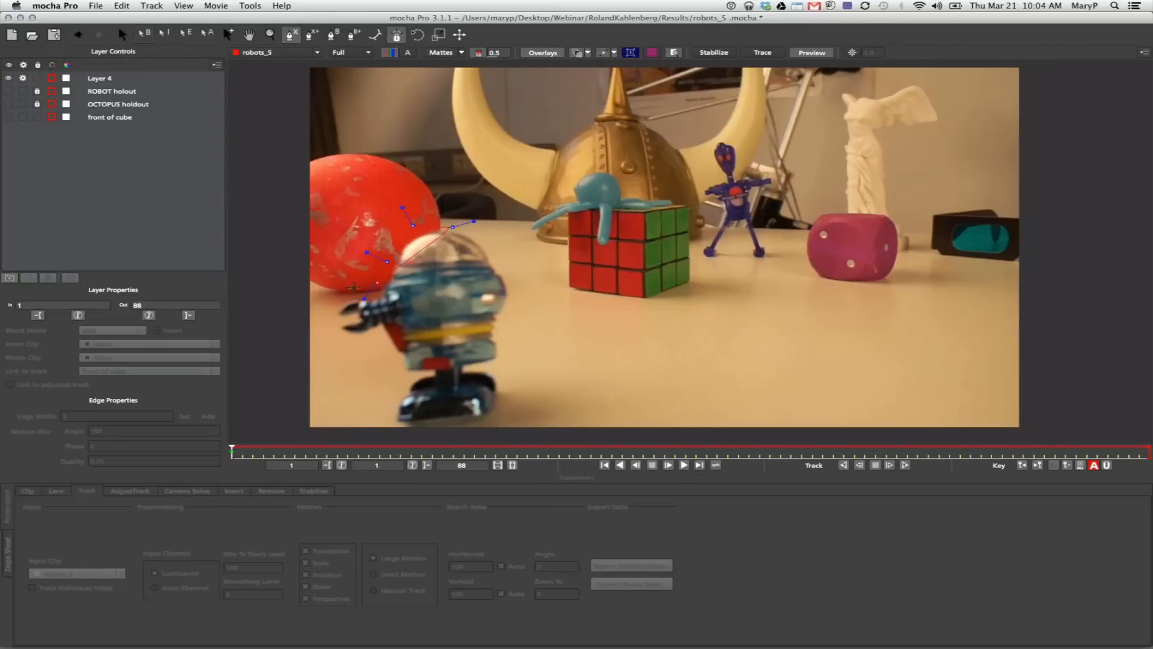
click(393, 297)
click(339, 297)
click(331, 331)
click(360, 349)
click(376, 344)
click(397, 382)
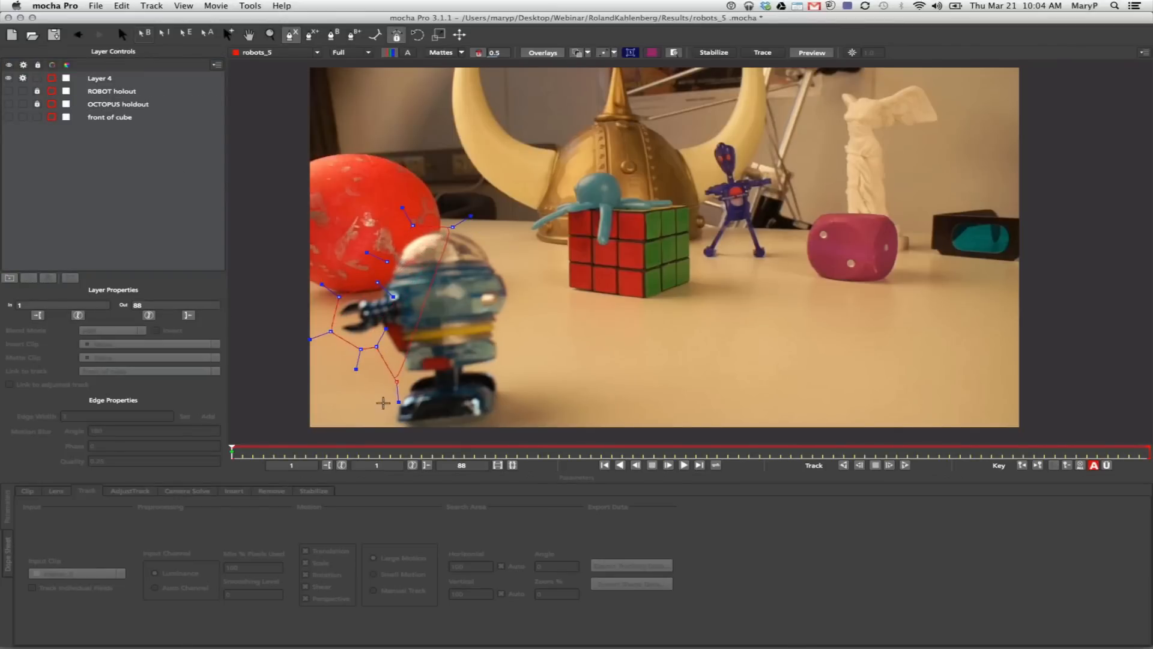
click(373, 421)
click(452, 432)
click(528, 429)
click(536, 401)
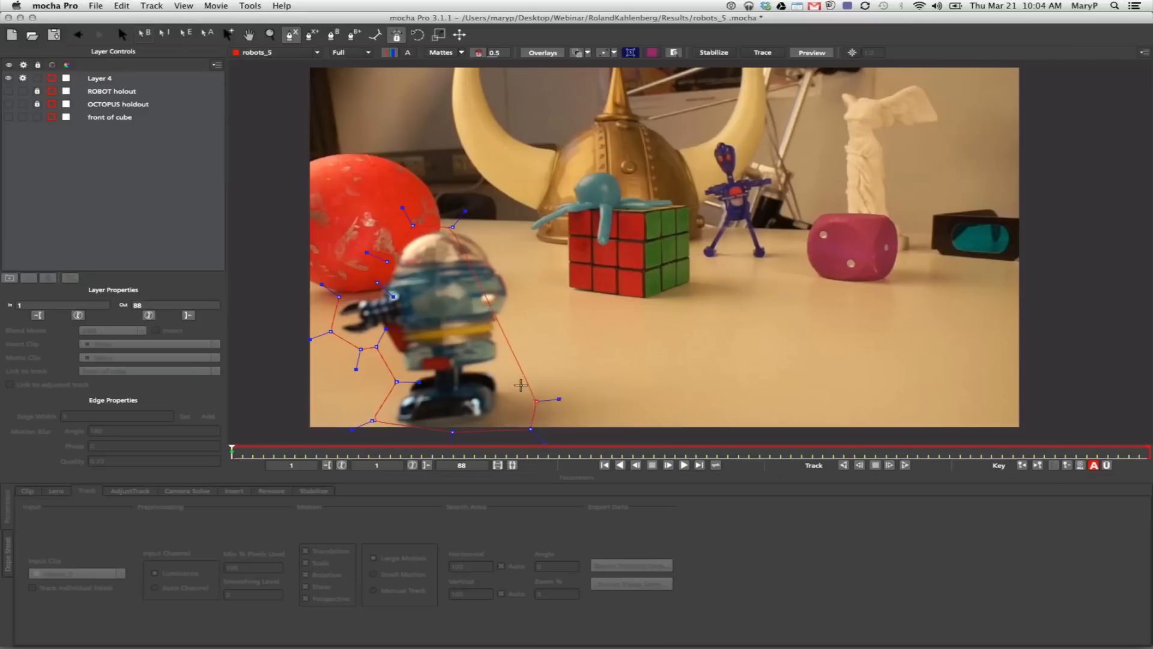
click(512, 378)
click(512, 343)
click(517, 324)
click(519, 290)
click(516, 268)
drag(510, 263, 508, 260)
click(489, 234)
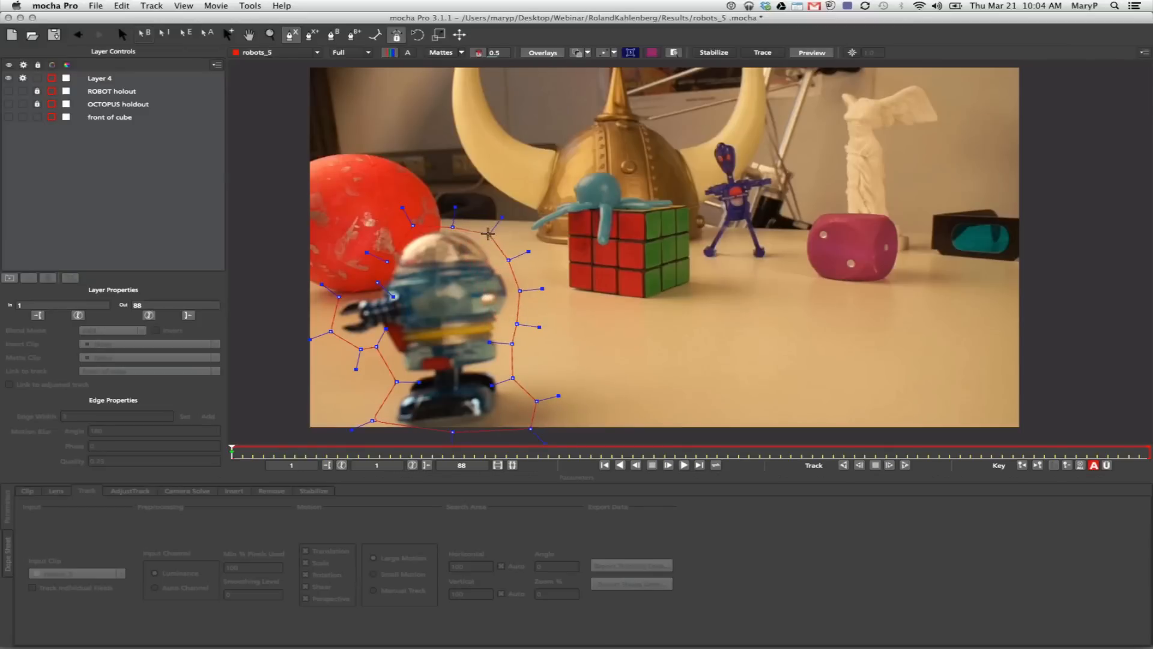
right_click(461, 242)
drag(452, 227, 446, 223)
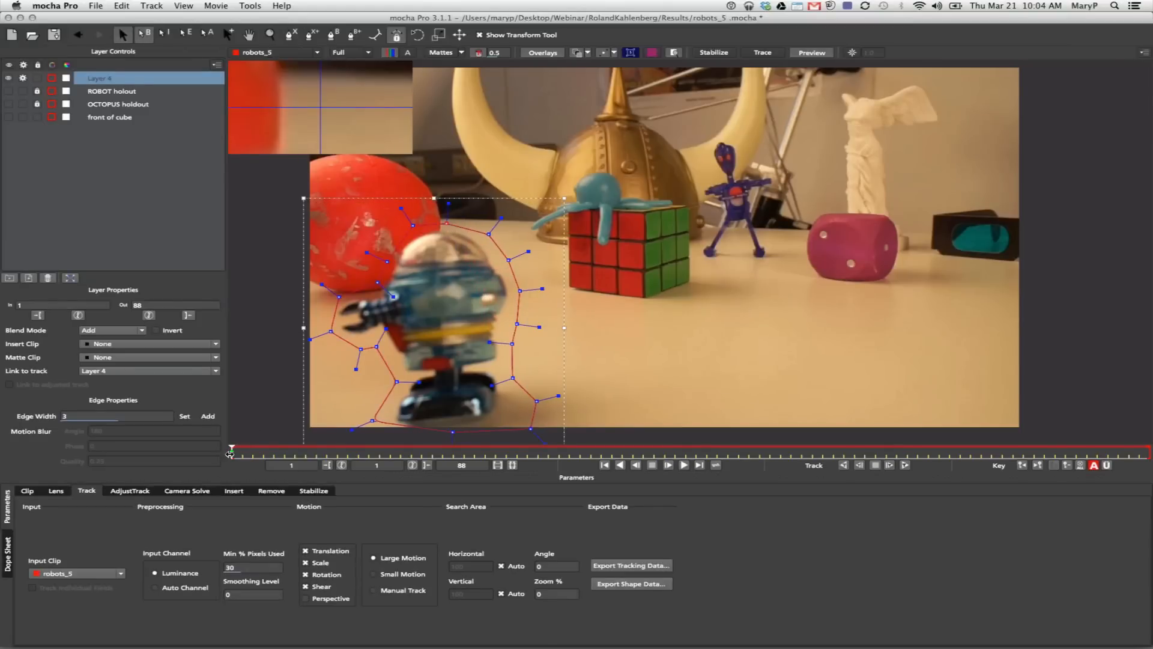
- Move the entire robot shape onto the robot at frame 44
drag(230, 454, 686, 427)
click(675, 52)
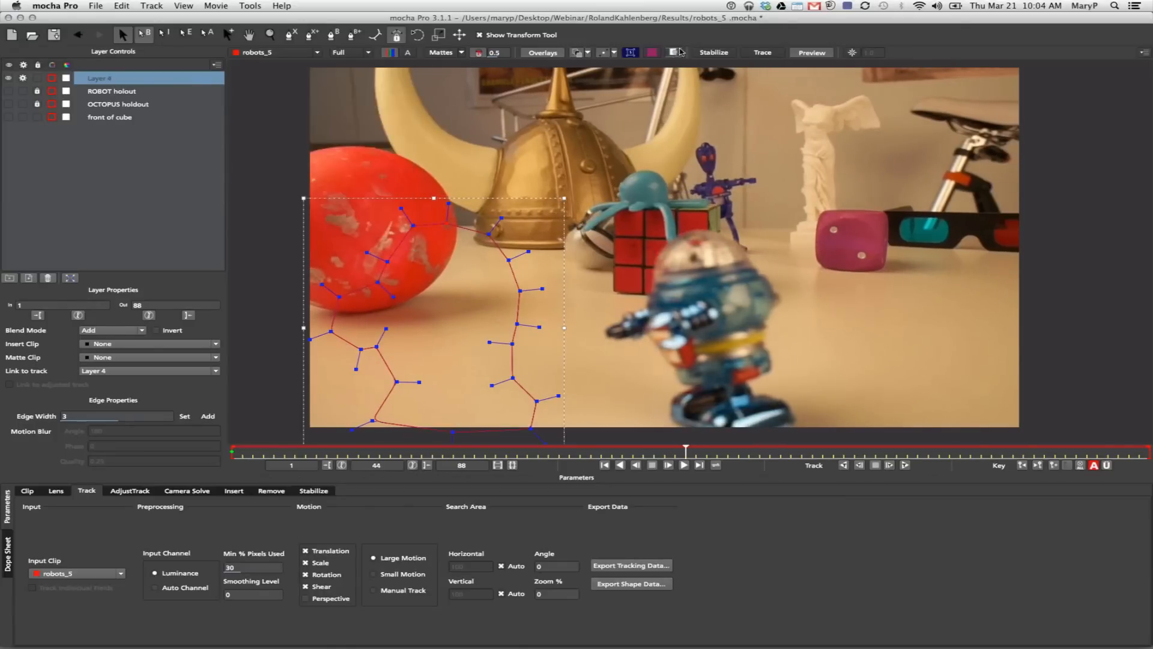
click(268, 177)
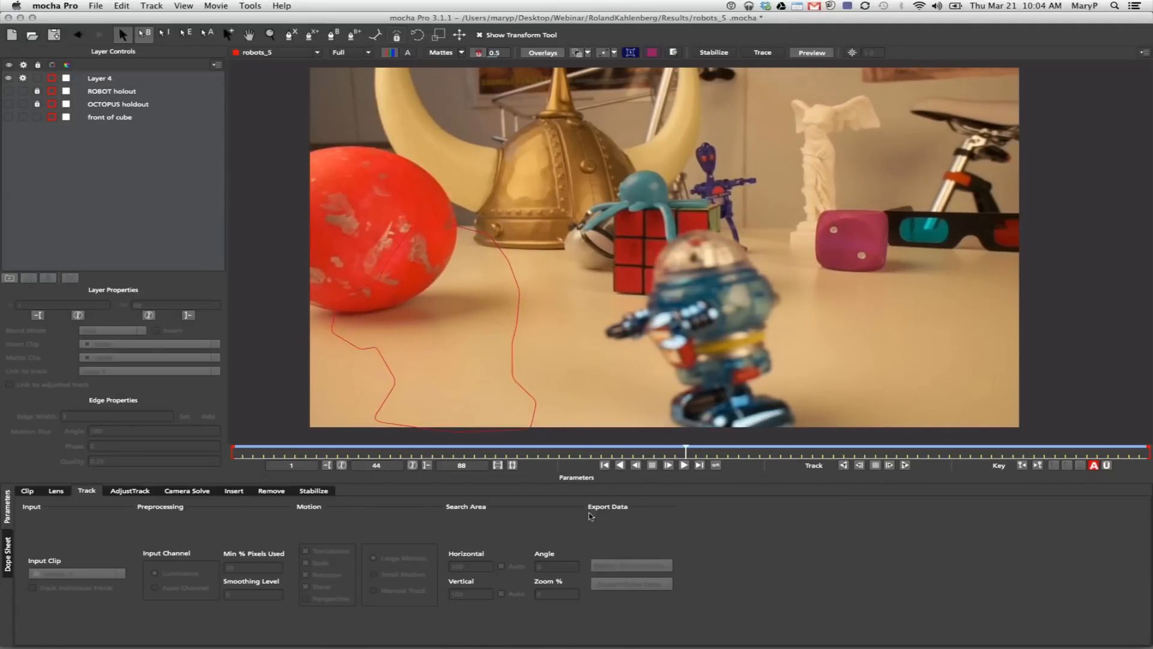
click(386, 247)
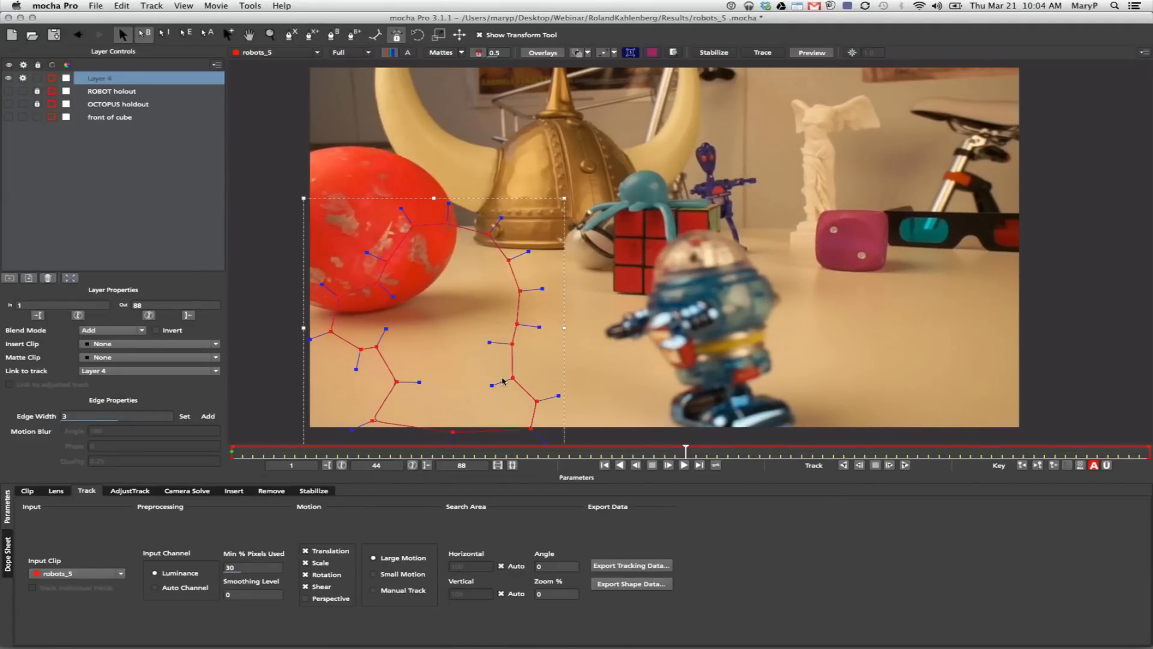
drag(536, 374, 797, 372)
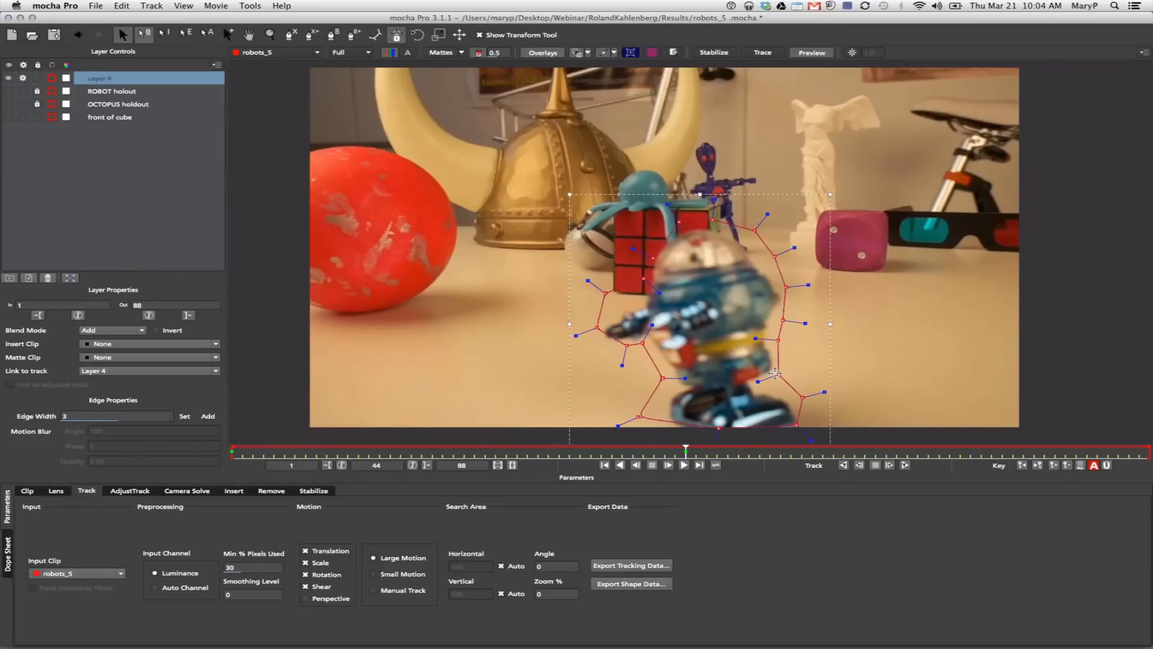
- Refine the robot shape's points near the head, claw and leg to fit the robot at frame 44
drag(652, 258, 647, 252)
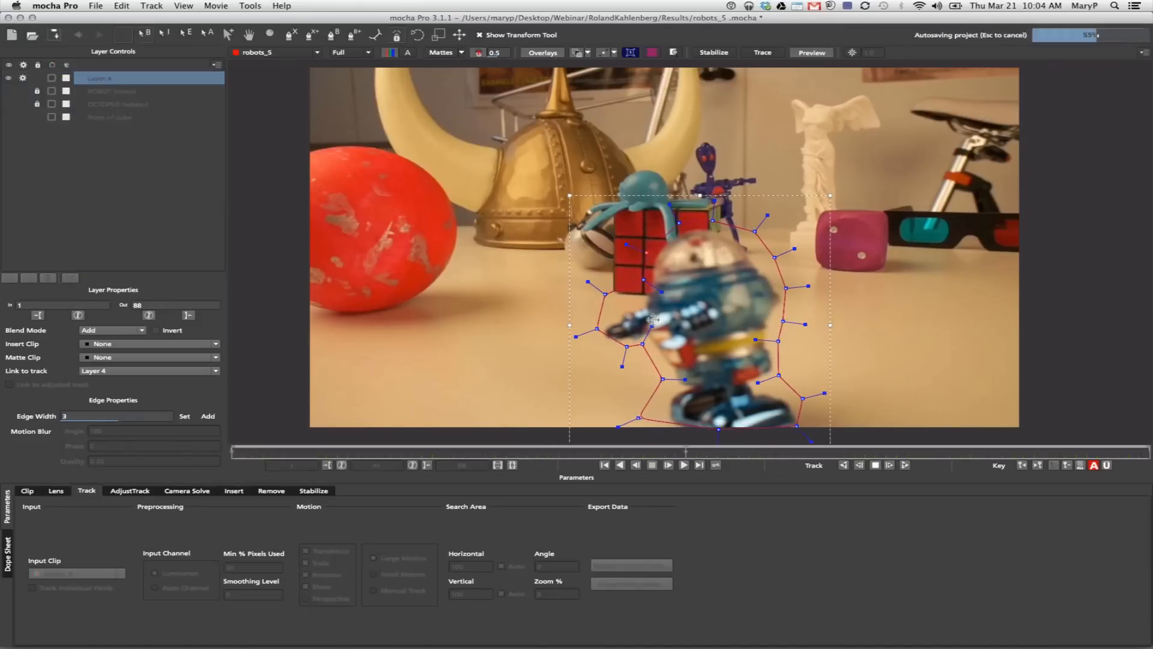
drag(596, 329, 627, 366)
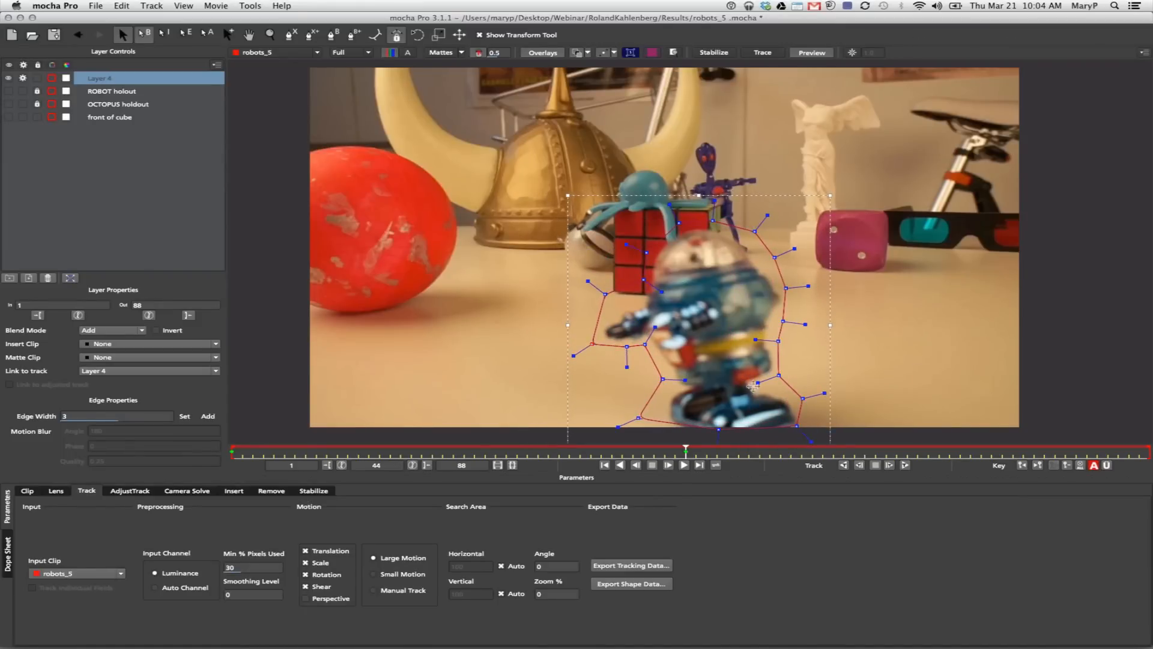
drag(780, 377, 785, 376)
- Delete the robot shape's keyframe at frame 1, and round all its spline curves at frame 44
click(1022, 466)
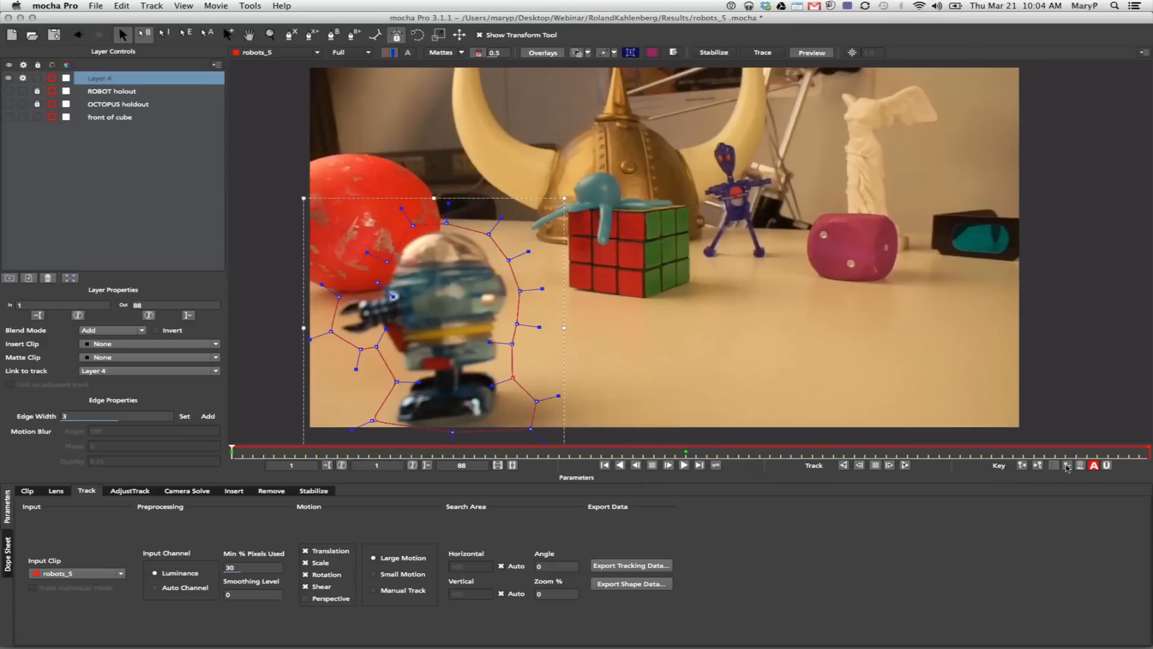
click(1066, 465)
click(685, 454)
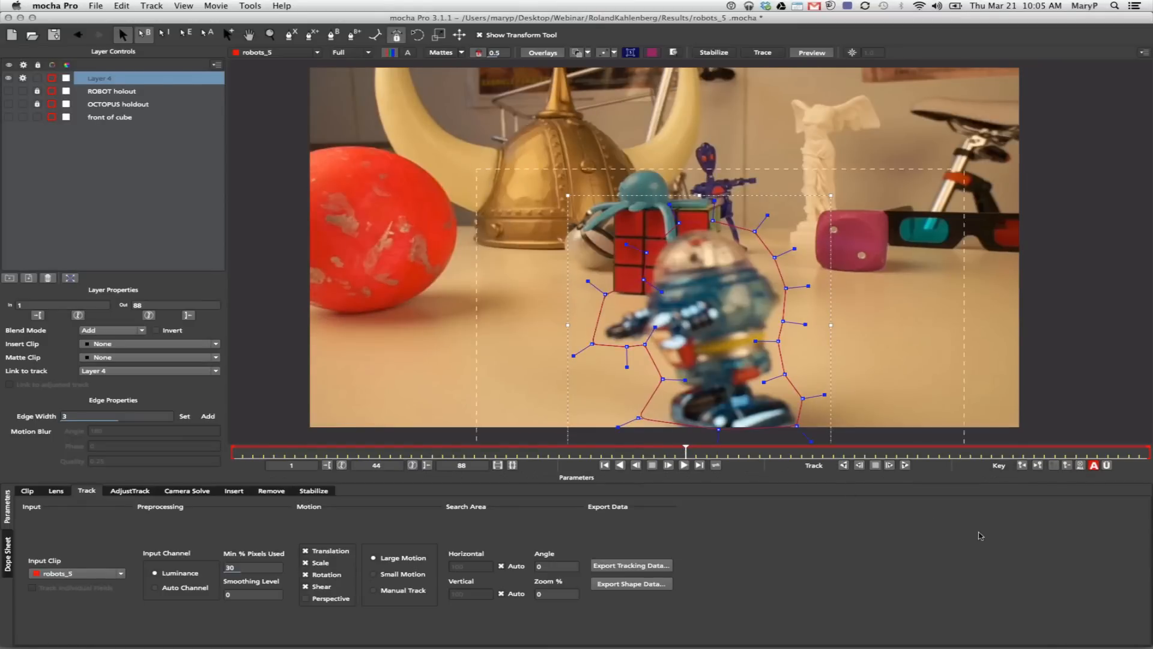
drag(769, 214, 765, 219)
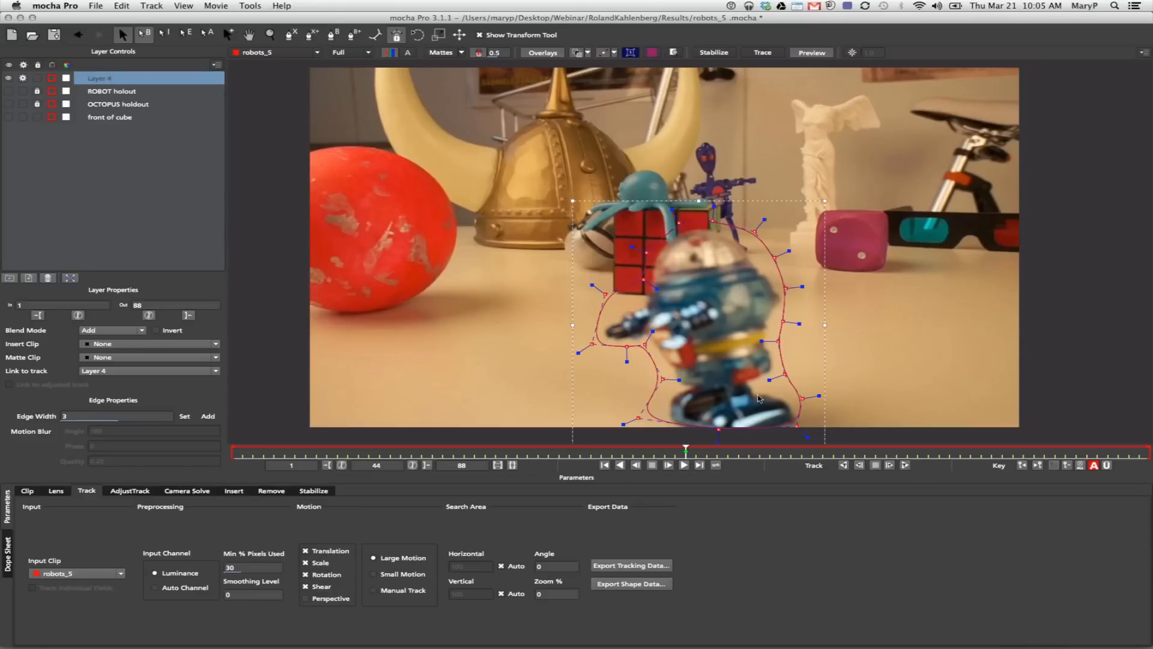
- Track the robot layer backward from frame 44 to frame 20 and set its in point there
click(843, 468)
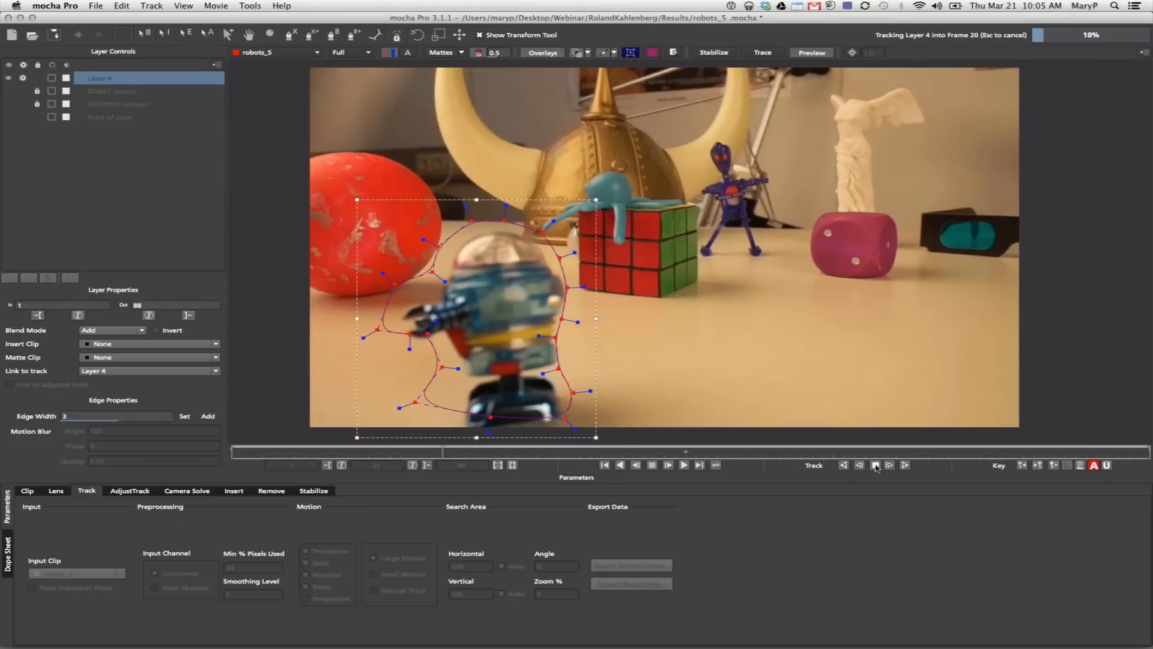
key(Escape)
click(37, 317)
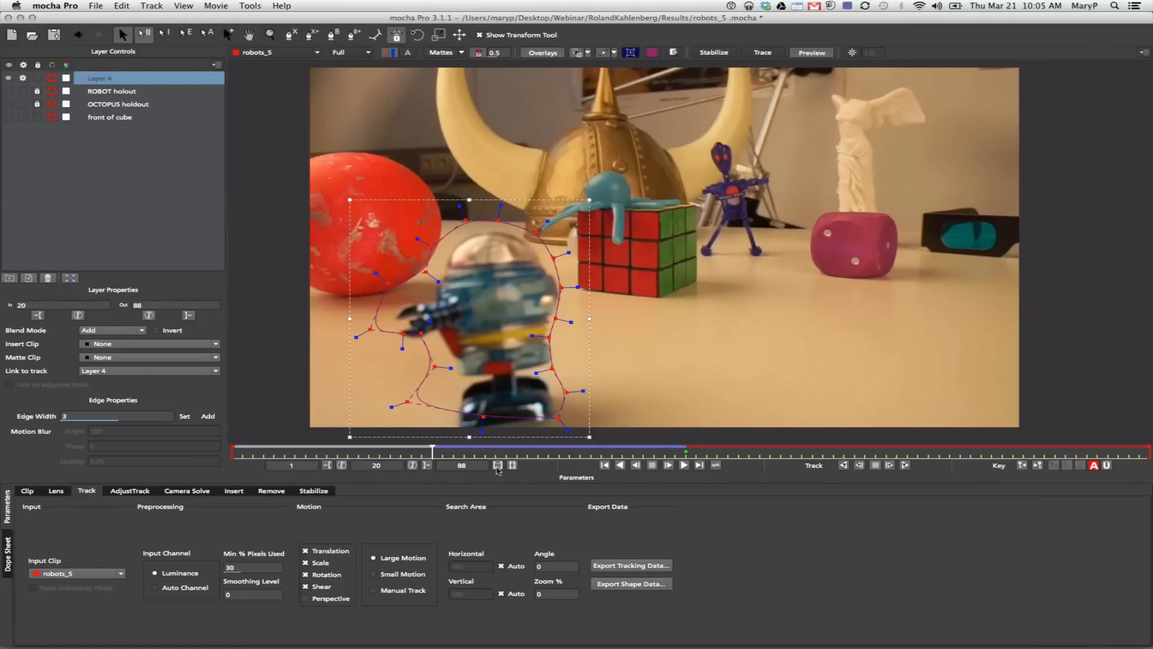
- Track the robot layer forward from frame 44 to frame 53 and set its out point there
drag(436, 457, 683, 449)
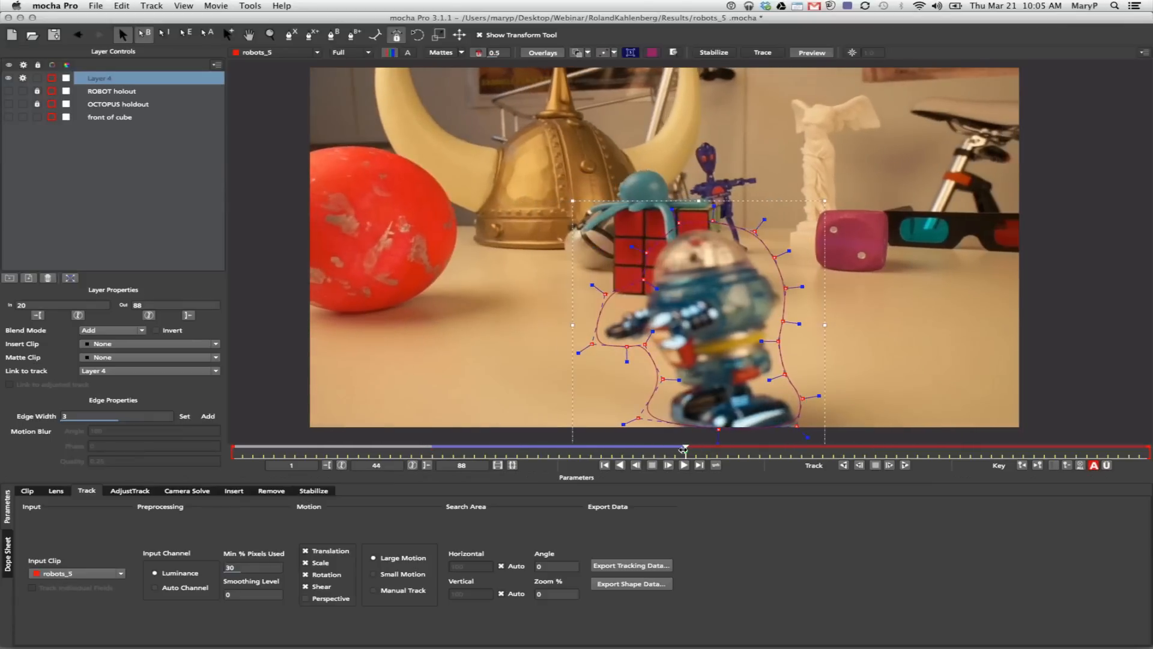
click(891, 466)
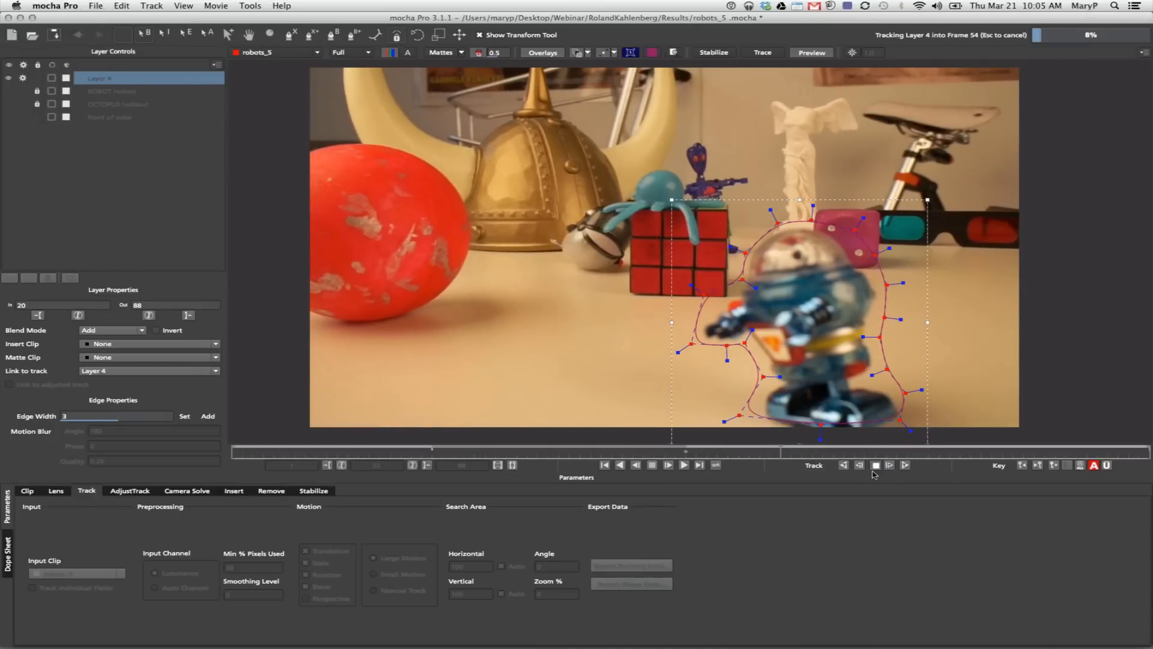
click(875, 466)
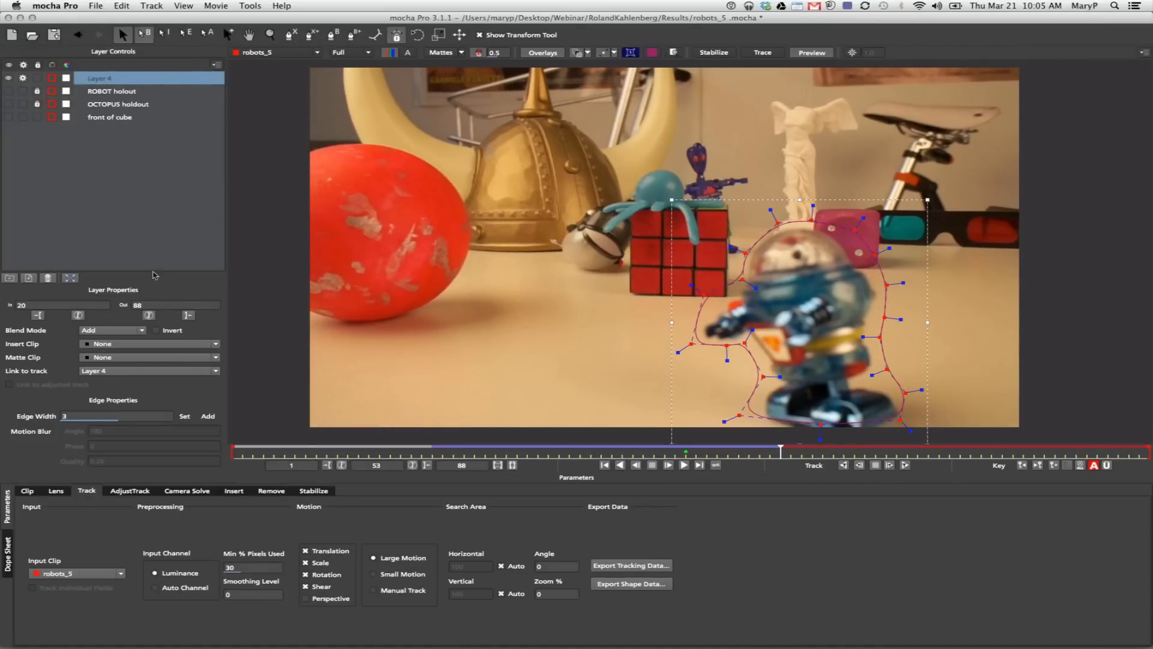
click(188, 316)
- Rename the new robot layer as "robot holdout"
double_click(99, 79)
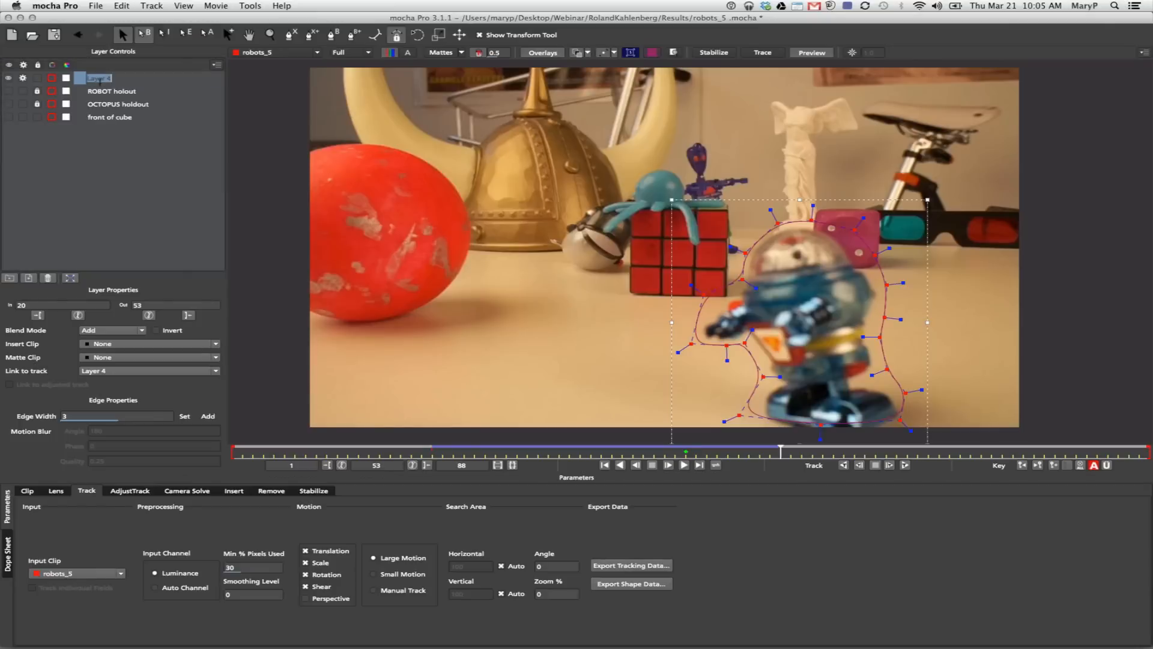
text(robot holdout)
key(Return)
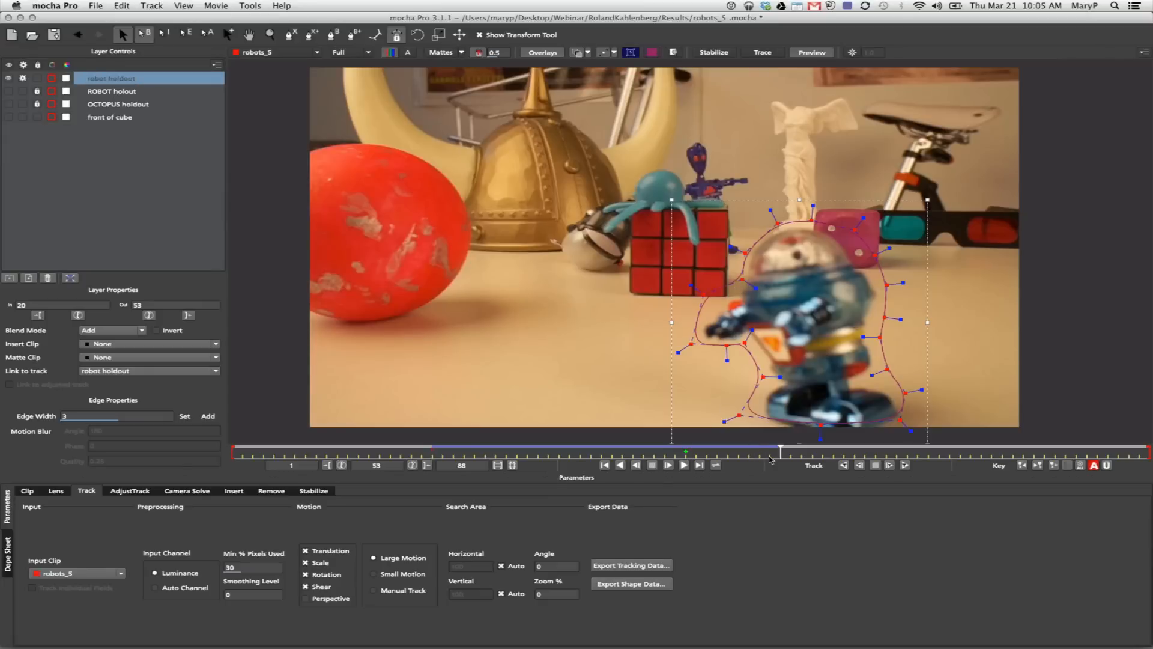
- Scrub back to around frame 24 to check the robot holdout shape where the robot nears the cube
drag(780, 450, 474, 445)
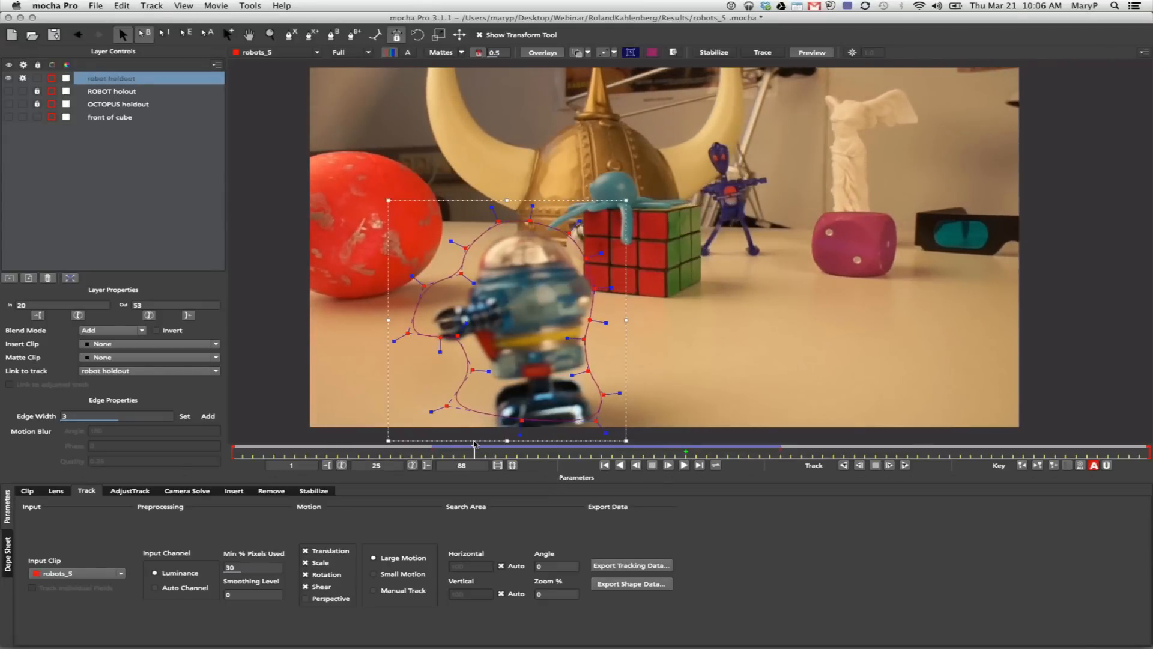
drag(616, 373, 594, 291)
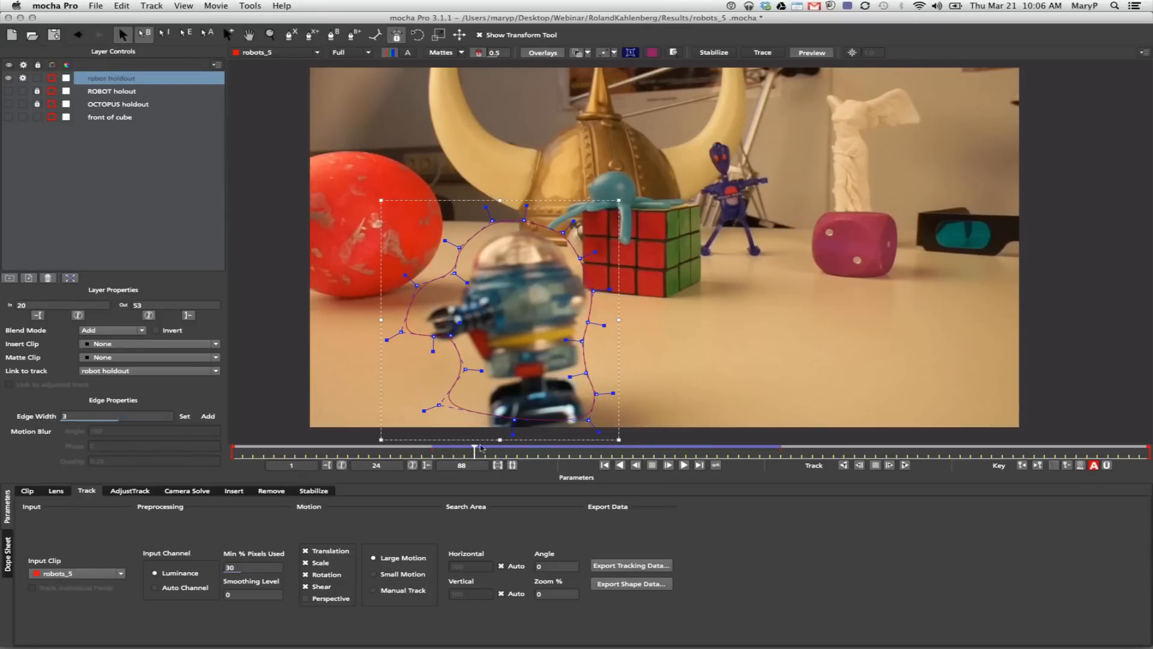
- Draw a closed X-spline around the octopus on top of the cube at frame 60 as a new layer
drag(473, 449, 665, 445)
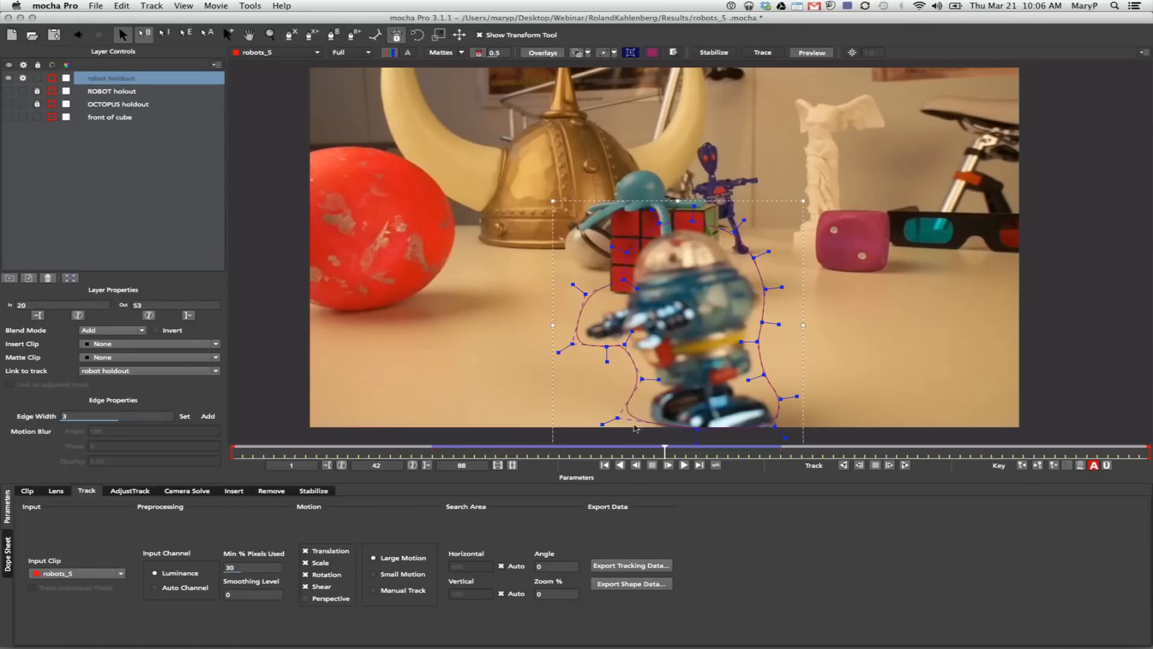
drag(665, 448, 854, 446)
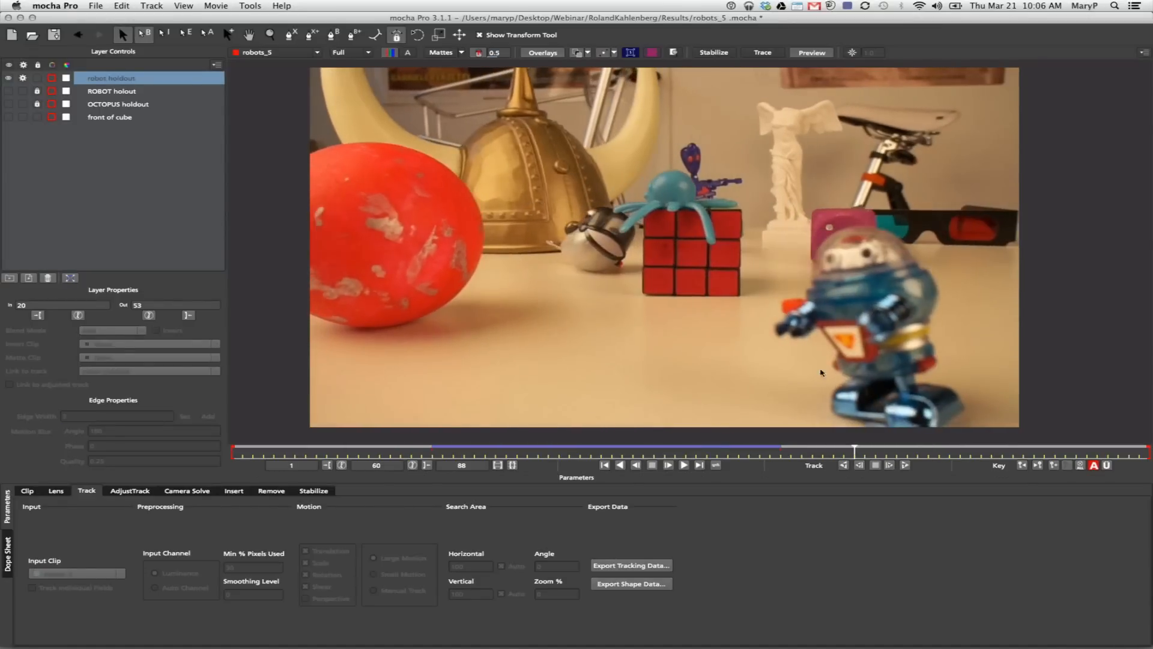
key(super+l)
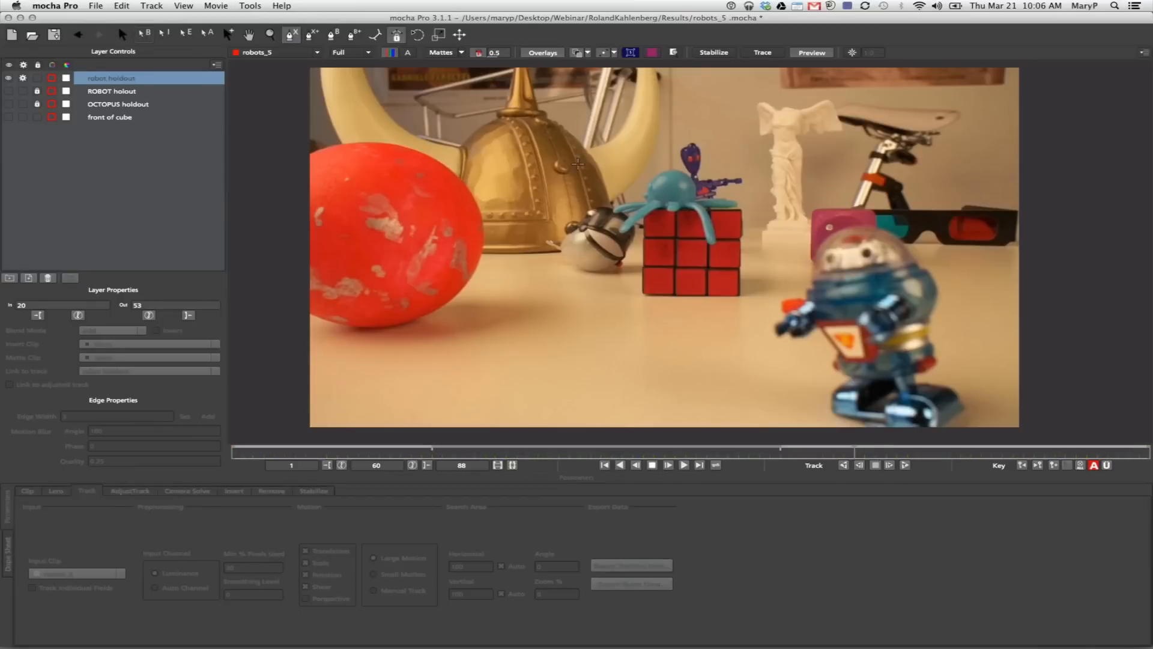
click(664, 192)
click(646, 196)
click(627, 214)
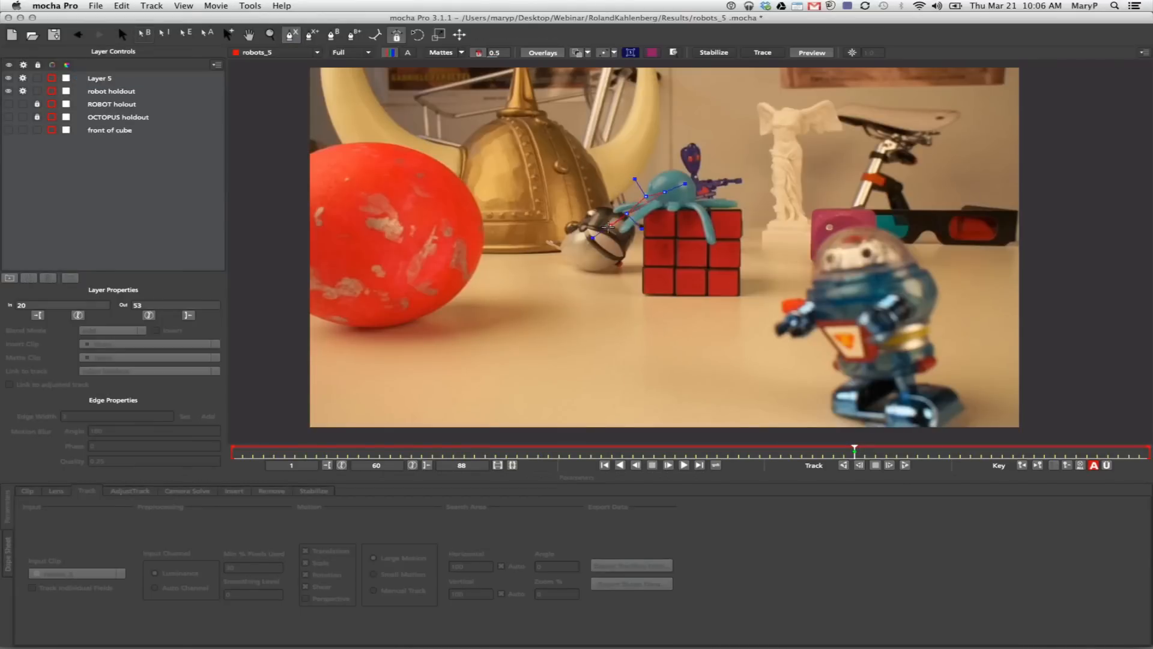
click(608, 233)
click(622, 242)
click(656, 215)
click(689, 217)
click(727, 248)
click(727, 228)
click(716, 206)
click(700, 197)
right_click(664, 191)
drag(733, 194, 726, 199)
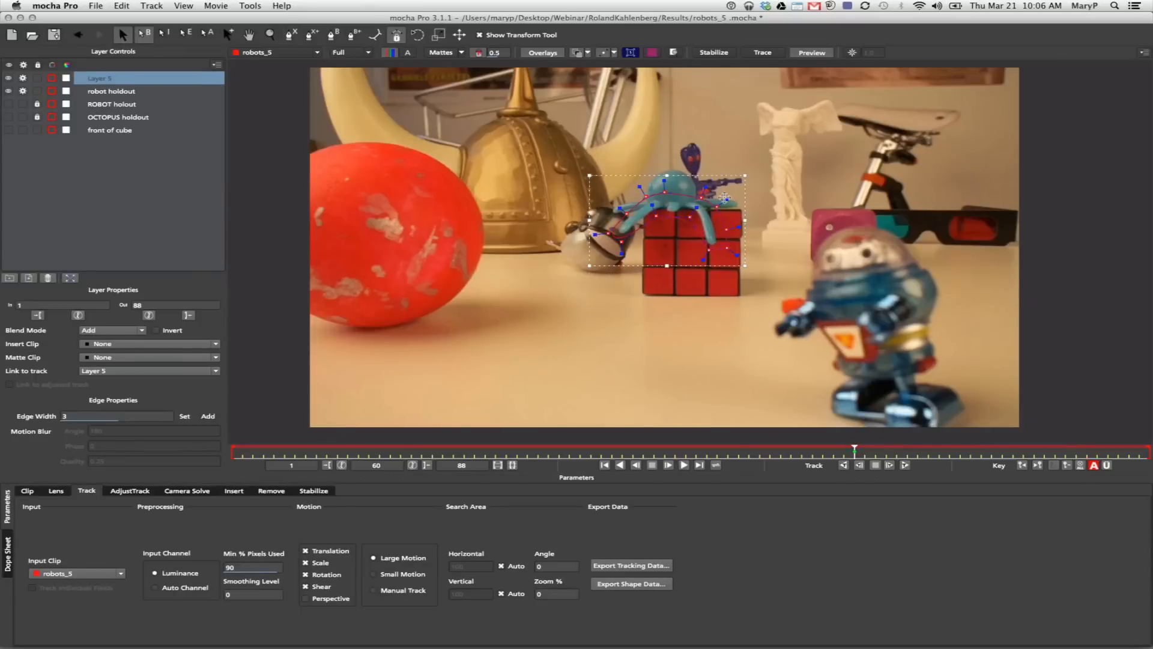
- Move the new octopus layer below the robot holdout layer and rename it "octopus holdout"
drag(101, 81, 104, 100)
double_click(111, 92)
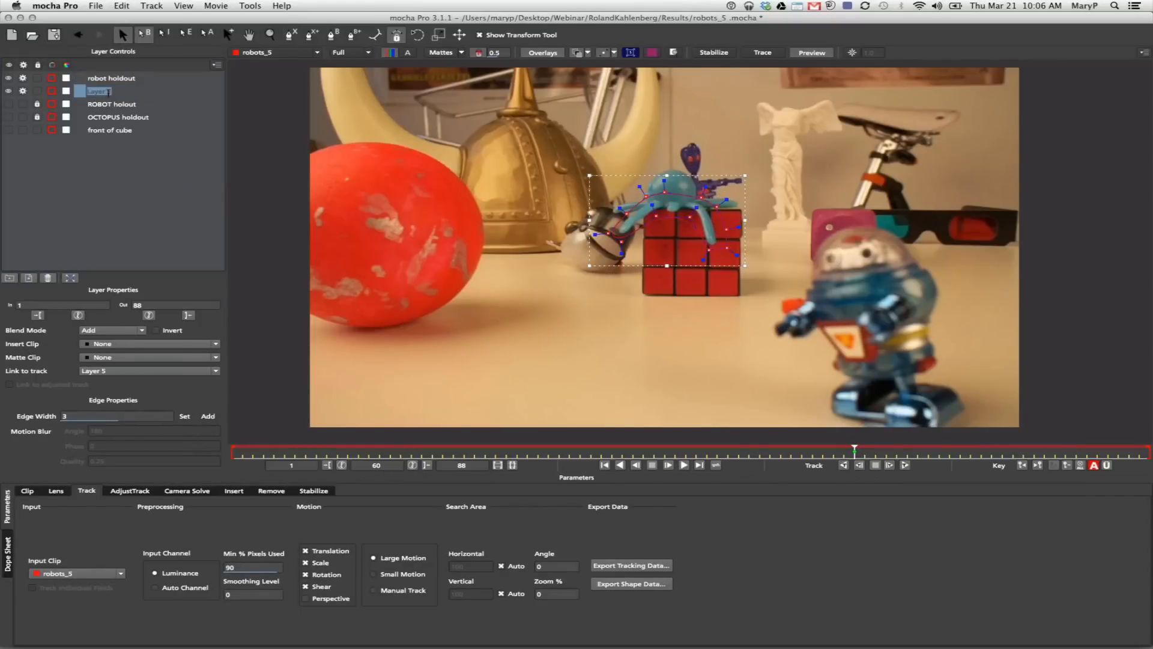
text(o)
text(ctopus holdout)
key(Return)
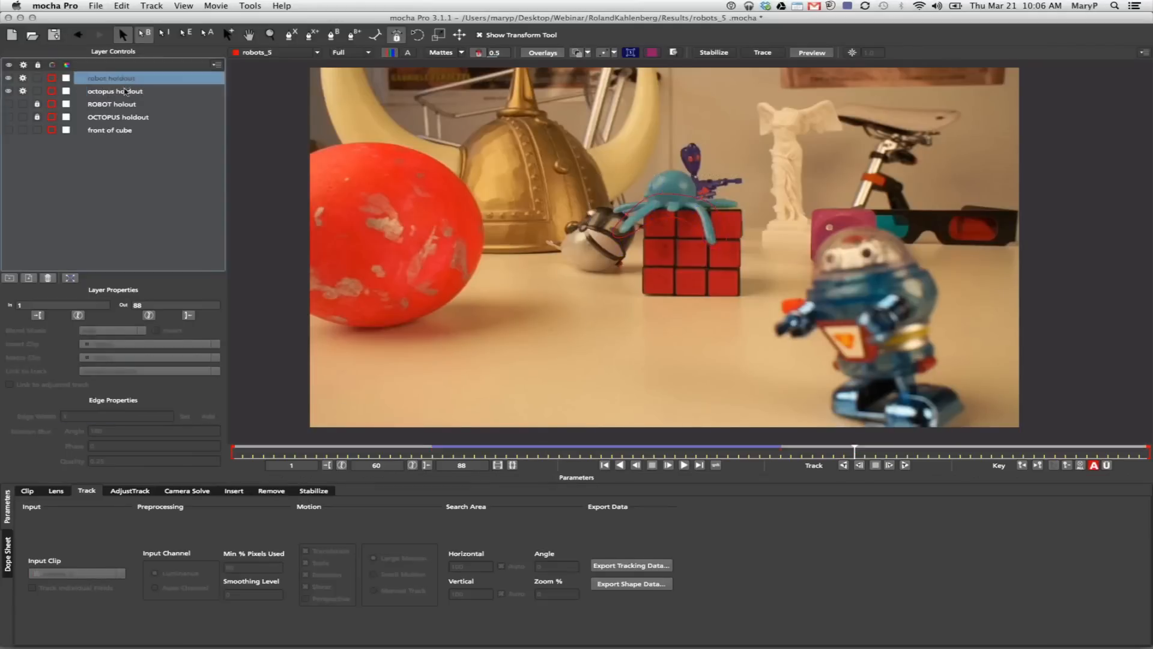
click(119, 79)
click(23, 91)
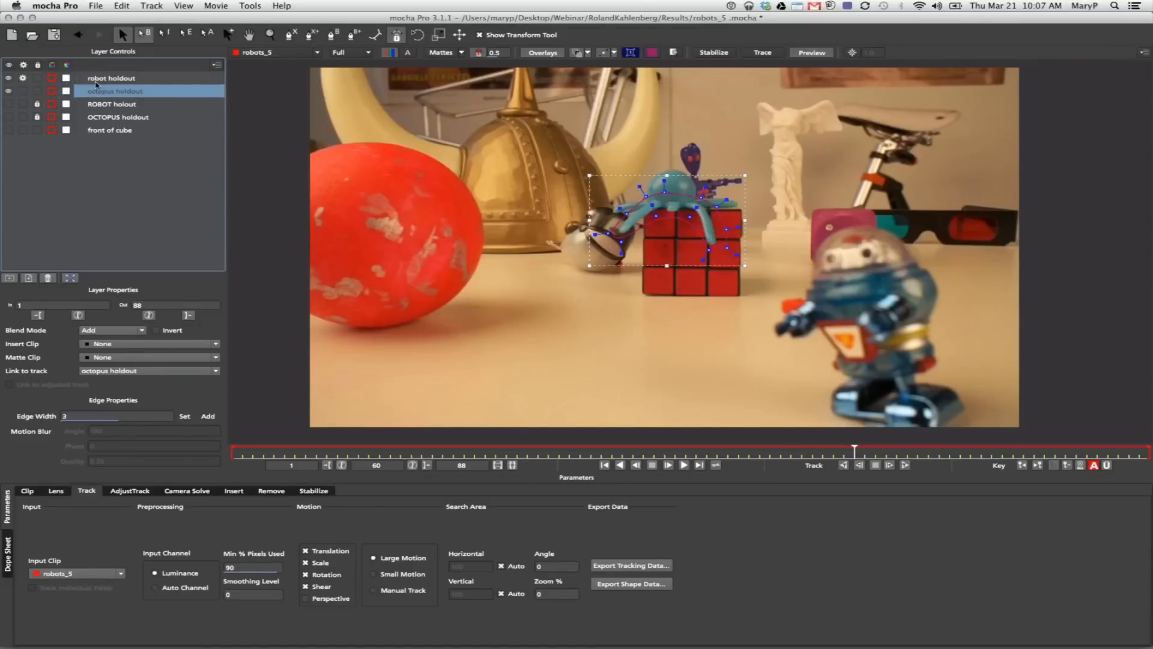
click(602, 219)
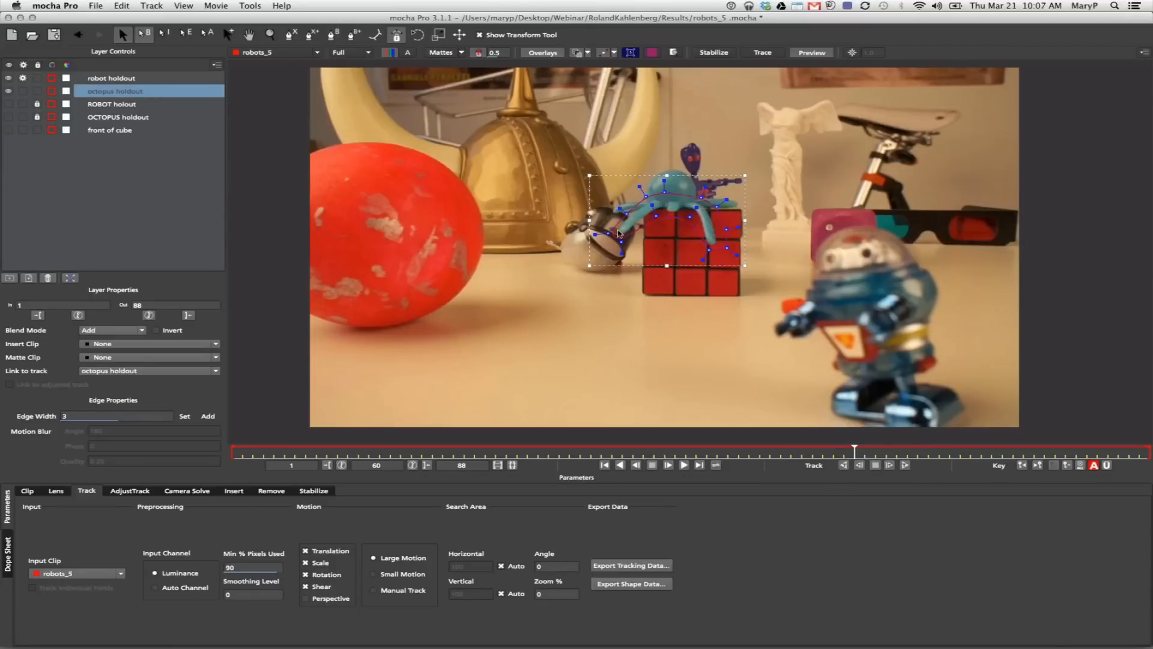
click(104, 83)
click(106, 91)
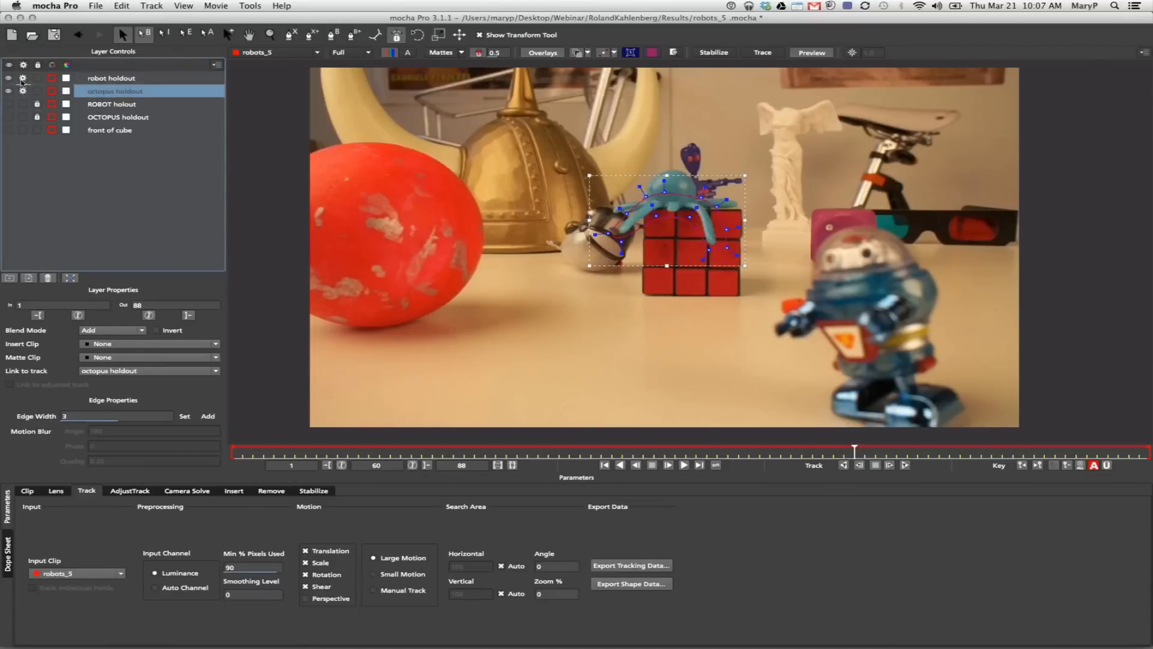
- Turn off processing for the robot holdout layer, lock it, and select the octopus holdout layer
click(109, 80)
click(116, 93)
drag(42, 78, 115, 99)
- Track the octopus holdout layer backward from frame 60 to frame 1, and forward from around frame 60 to the clip's end
click(844, 466)
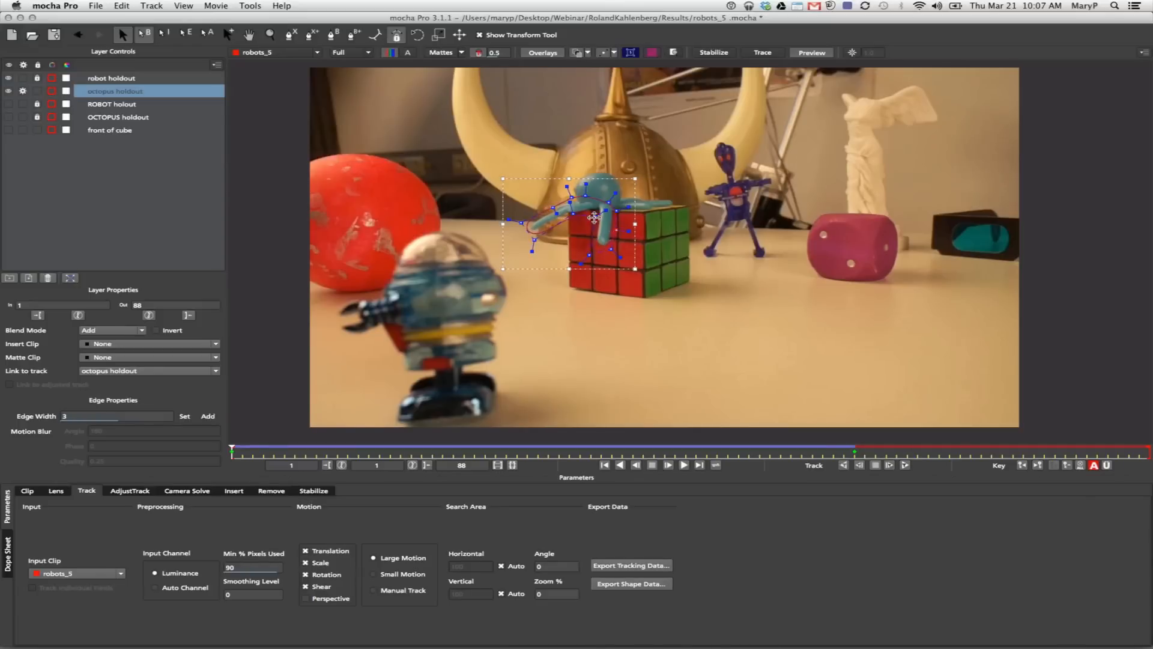
drag(244, 451, 865, 442)
click(905, 466)
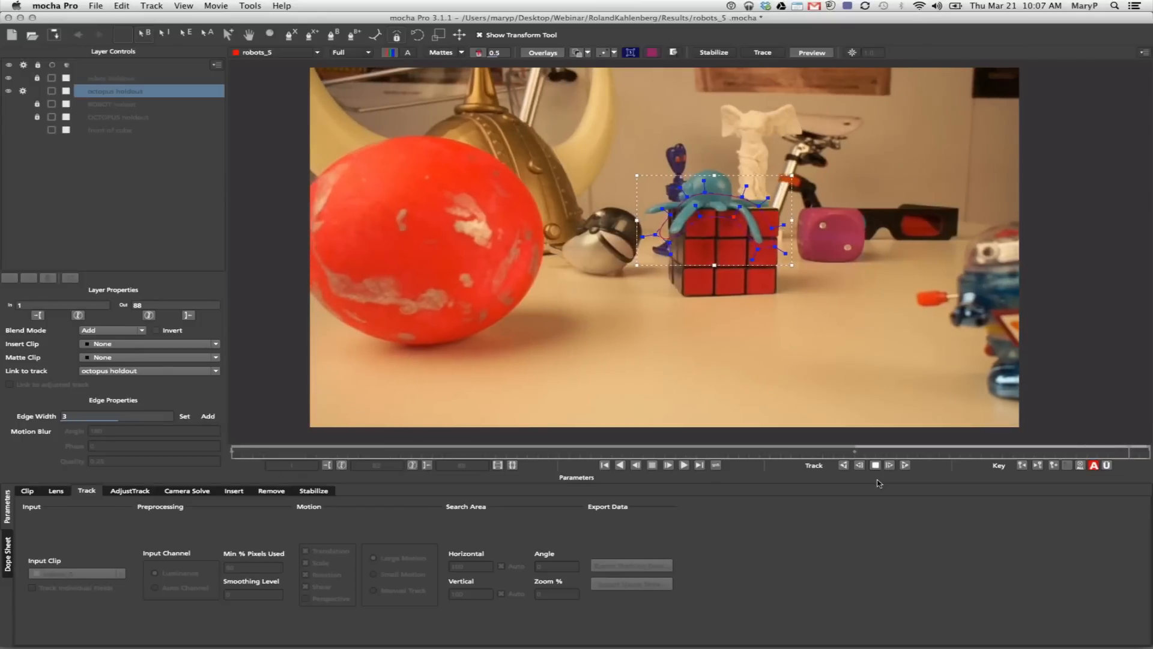
- Go back to frame 9, turn off processing for the octopus holdout layer and lock it
drag(1147, 449, 749, 447)
drag(546, 438, 316, 381)
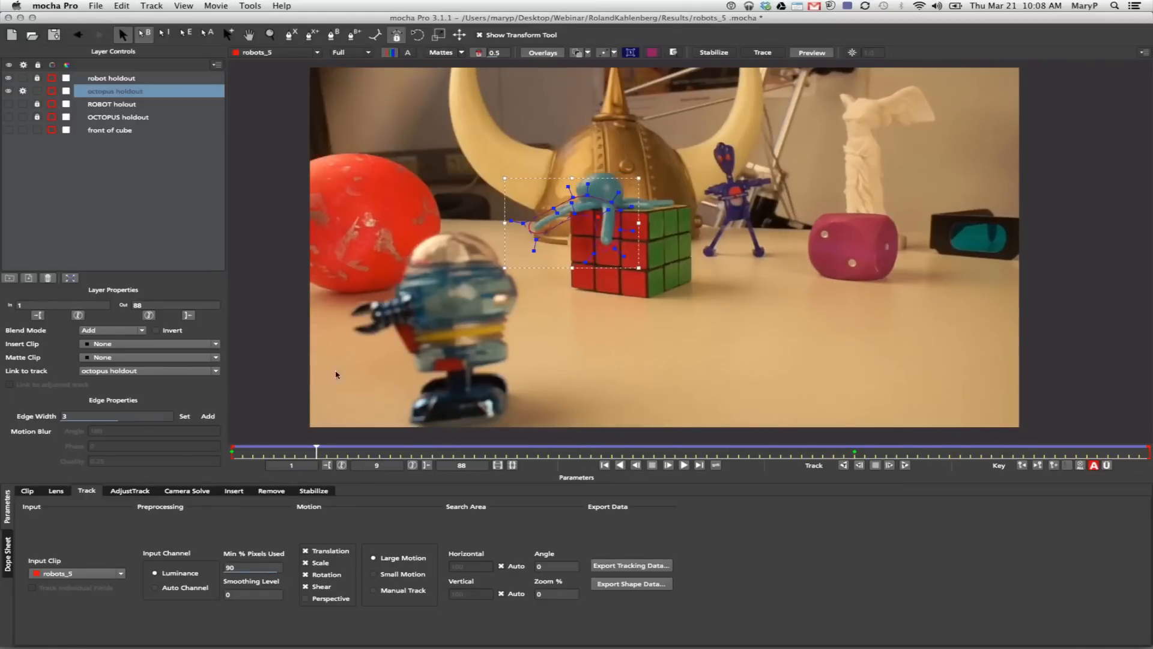
click(24, 92)
click(37, 91)
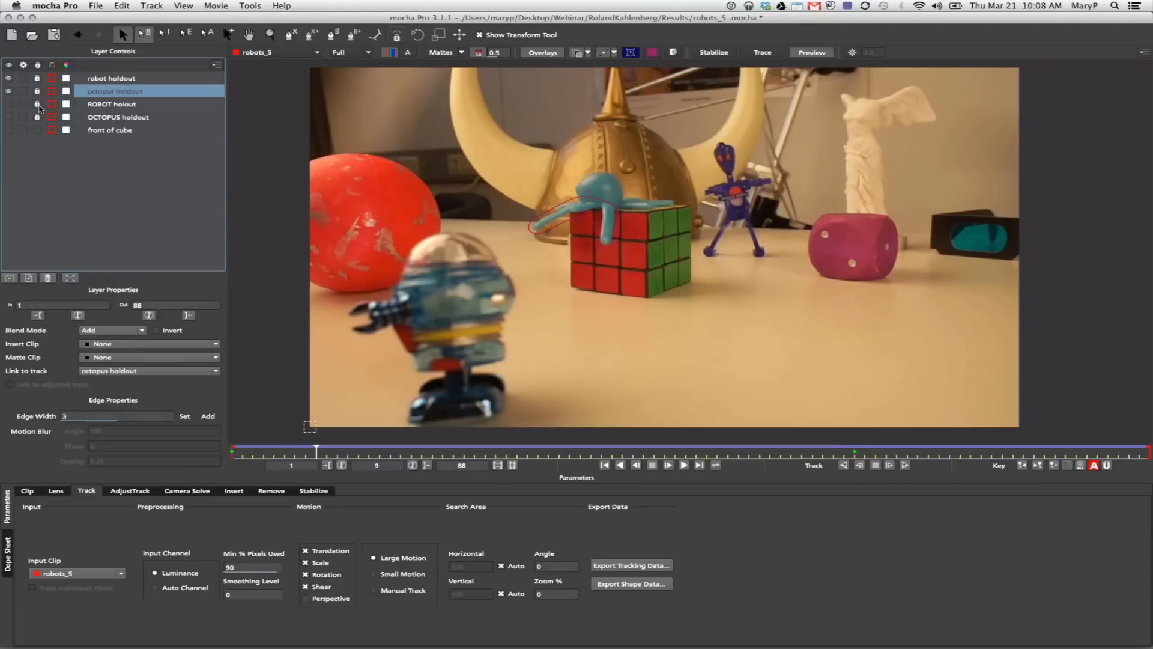
- Draw a four-point X-spline with sharp corners around the cube's red front face at frame 9
click(290, 34)
click(548, 206)
click(571, 206)
click(654, 209)
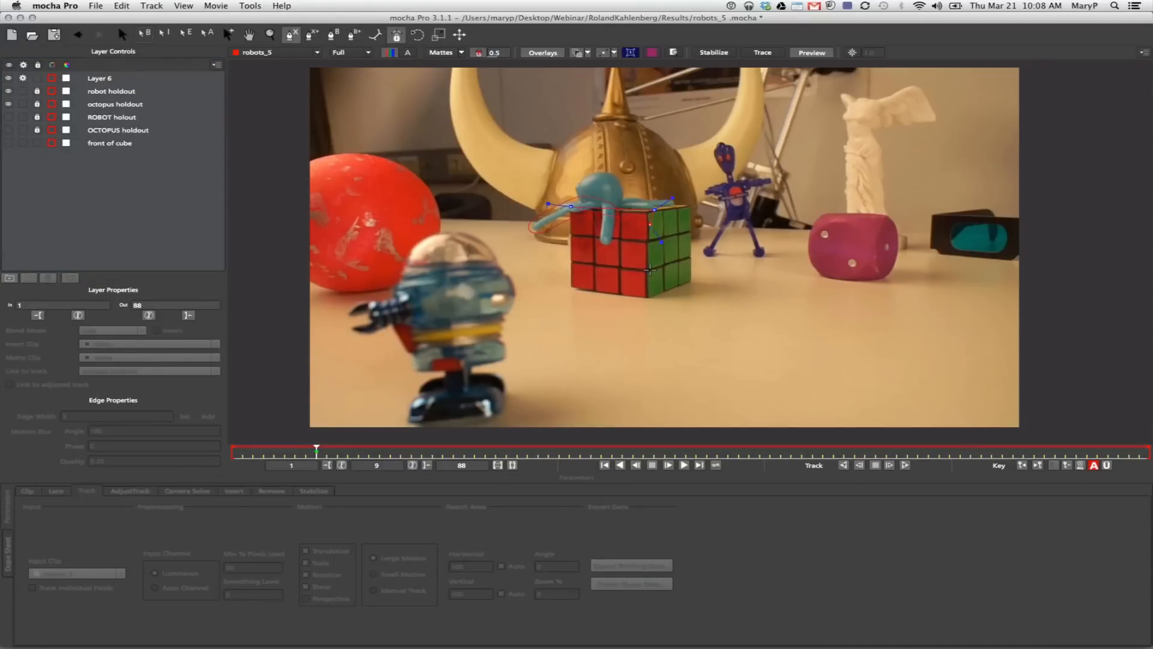
click(652, 305)
click(562, 291)
right_click(568, 280)
right_click(598, 245)
mouse_move(668, 190)
mouse_down()
mouse_move(661, 201)
mouse_move(696, 174)
mouse_move(653, 209)
mouse_move(680, 183)
mouse_up()
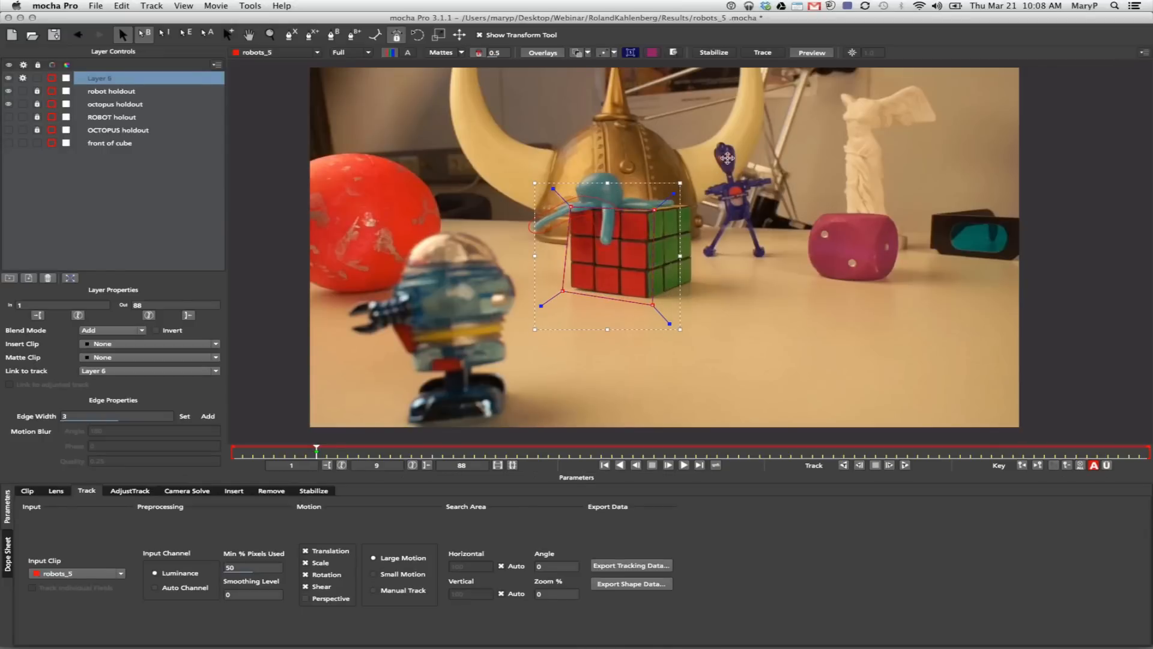
- Adjust the corner points of the new spline so it sits just outside the cube's front face
drag(570, 206, 564, 206)
drag(562, 292, 567, 294)
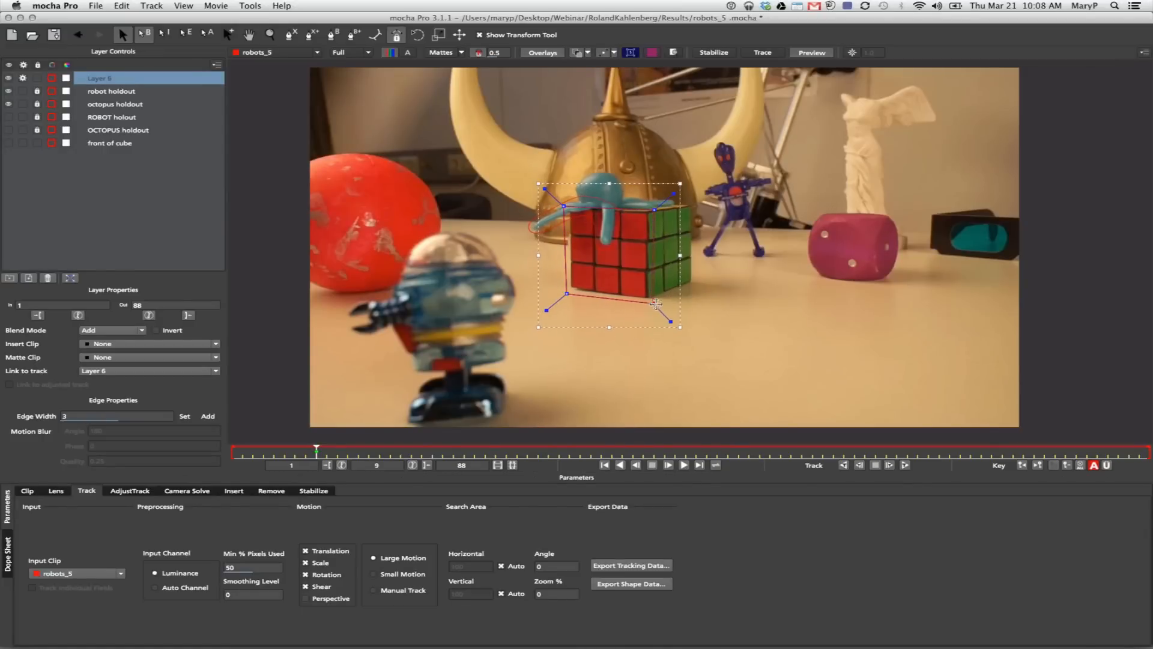
drag(655, 209, 654, 210)
- Move the new cube layer below the octopus holdout layer and rename it "front fo box track"
drag(106, 80, 111, 119)
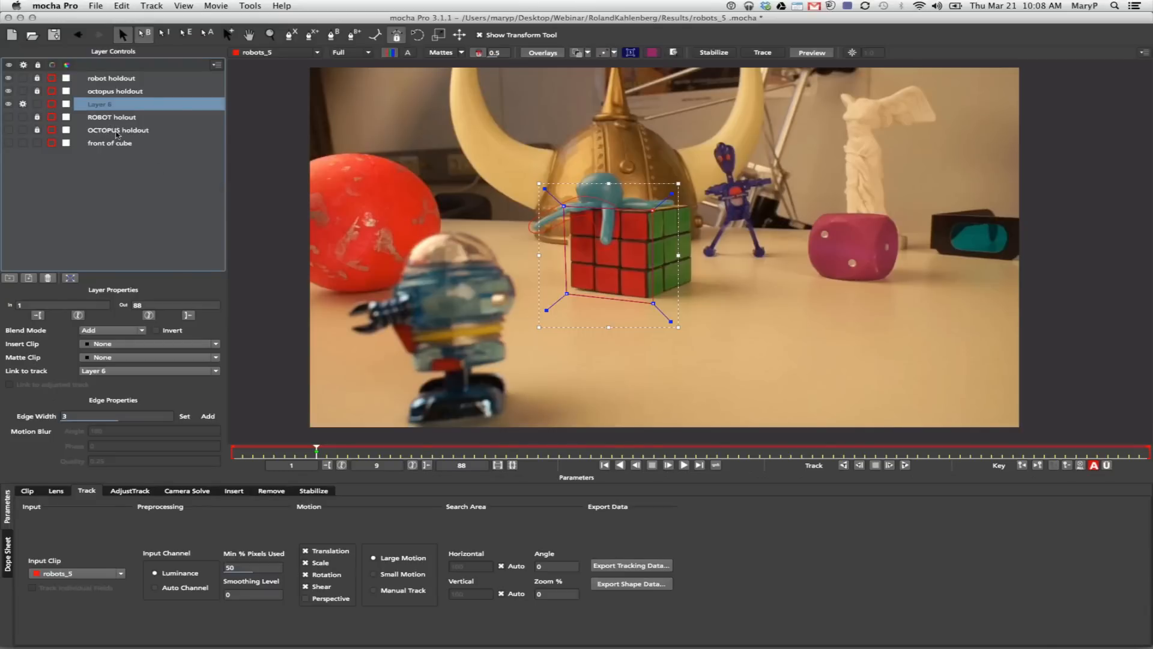
double_click(100, 104)
text(front fo box track)
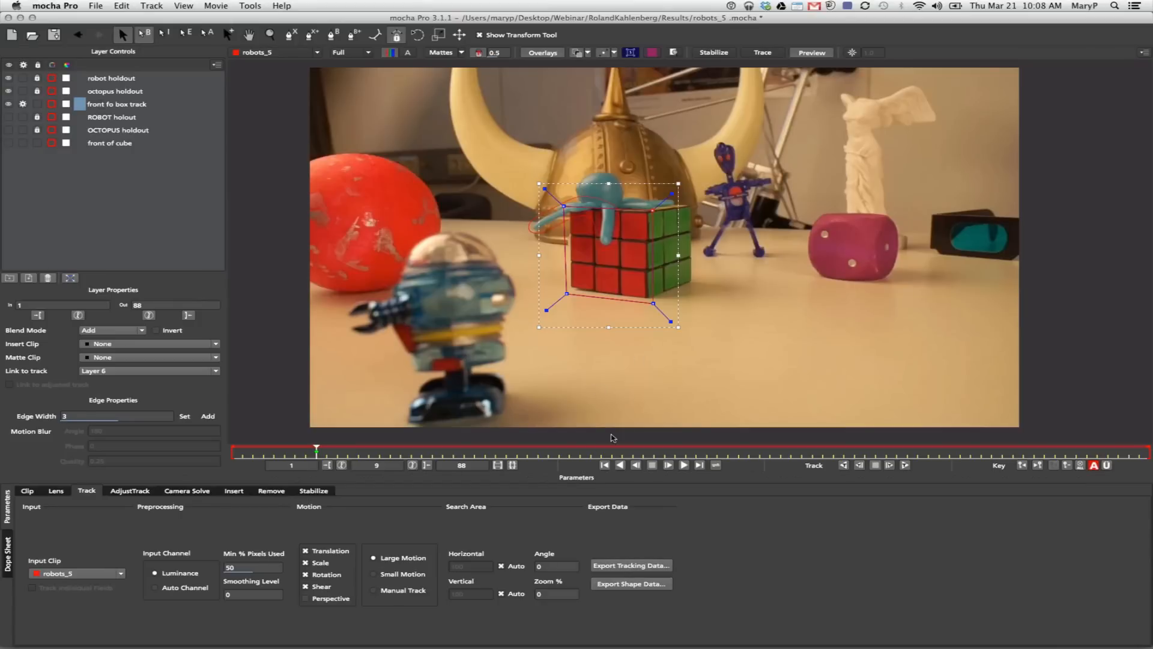
- Include Perspective in the tracked motion and slightly refit the spline around the cube's front face
click(305, 598)
key(Return)
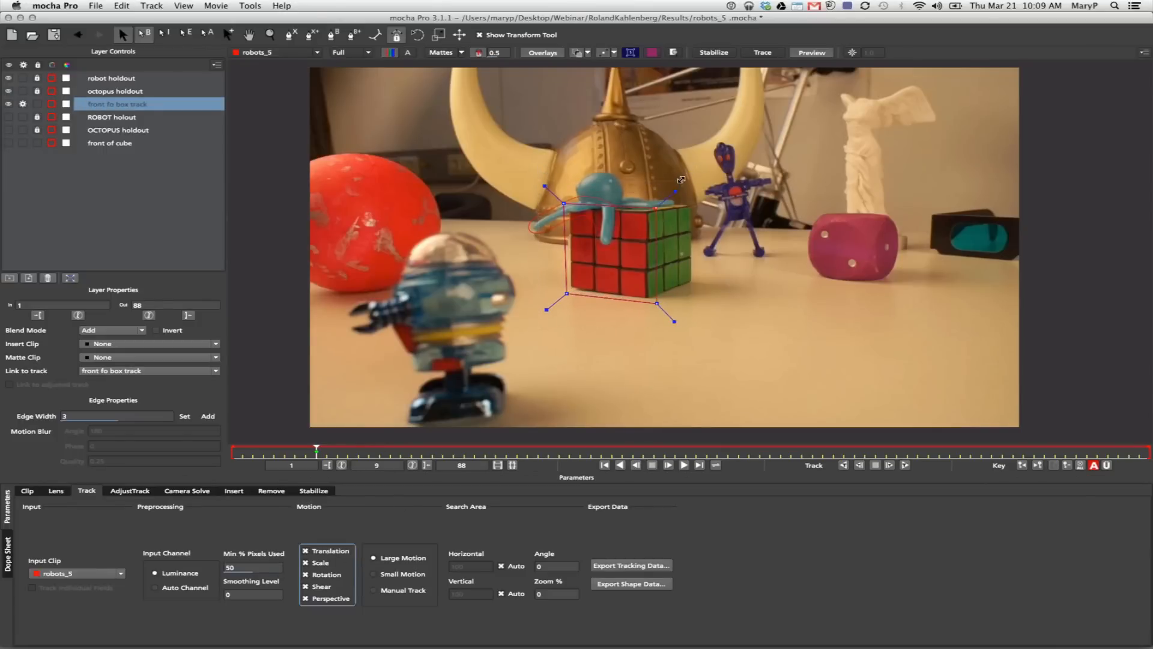
click(677, 181)
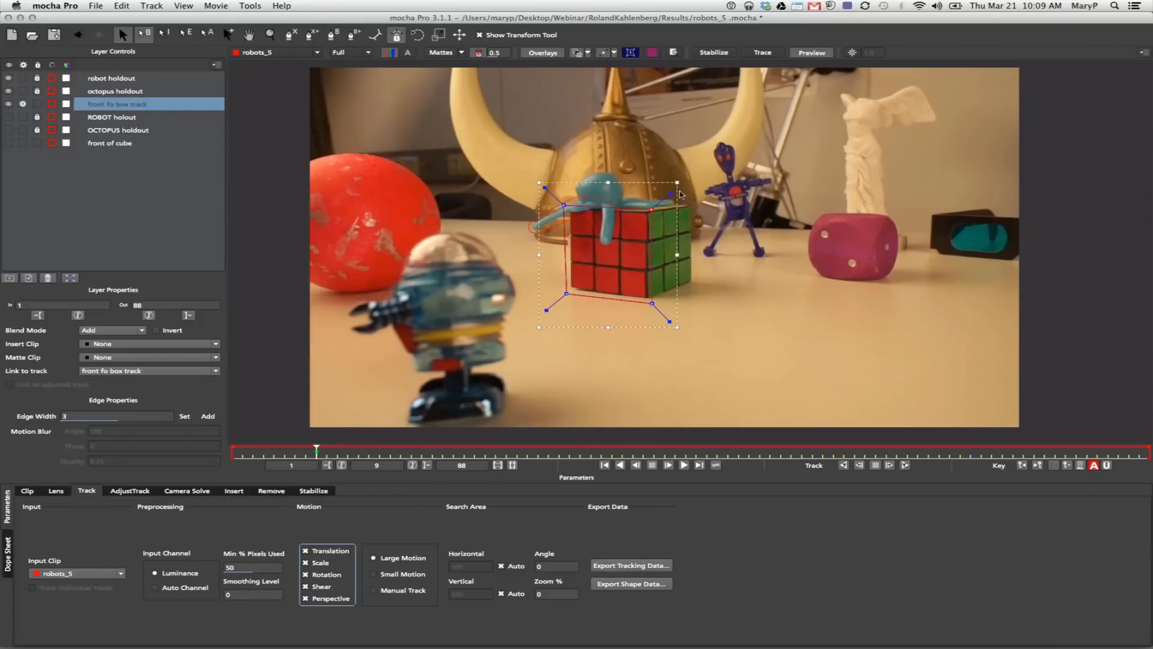
drag(679, 187, 678, 186)
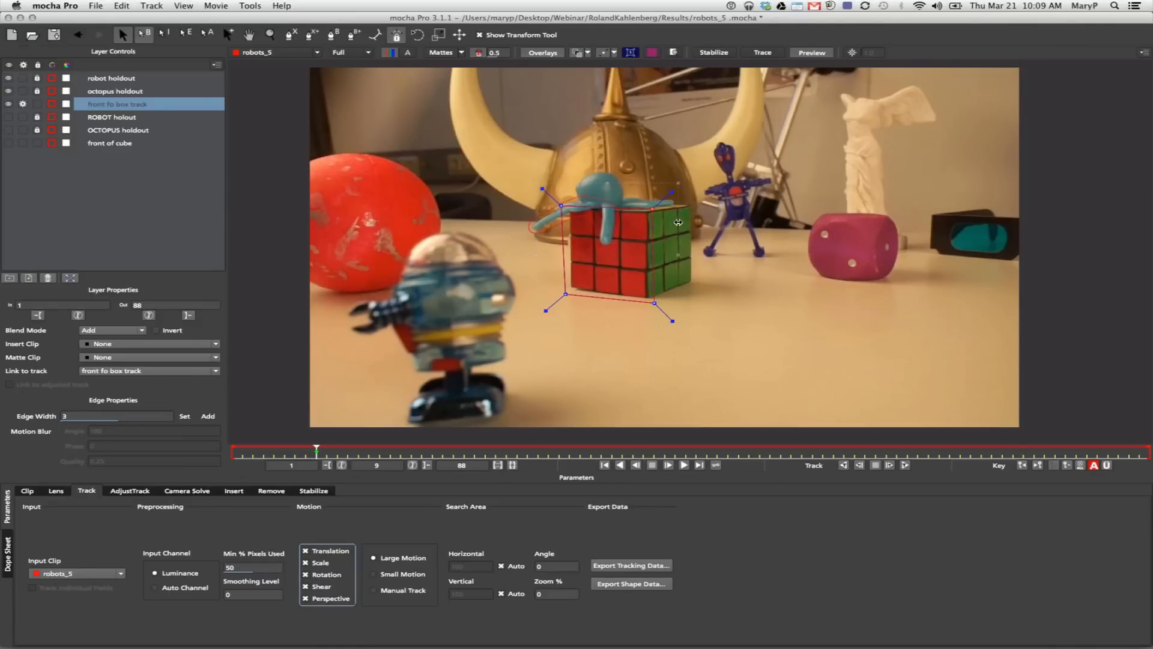
drag(677, 208, 676, 255)
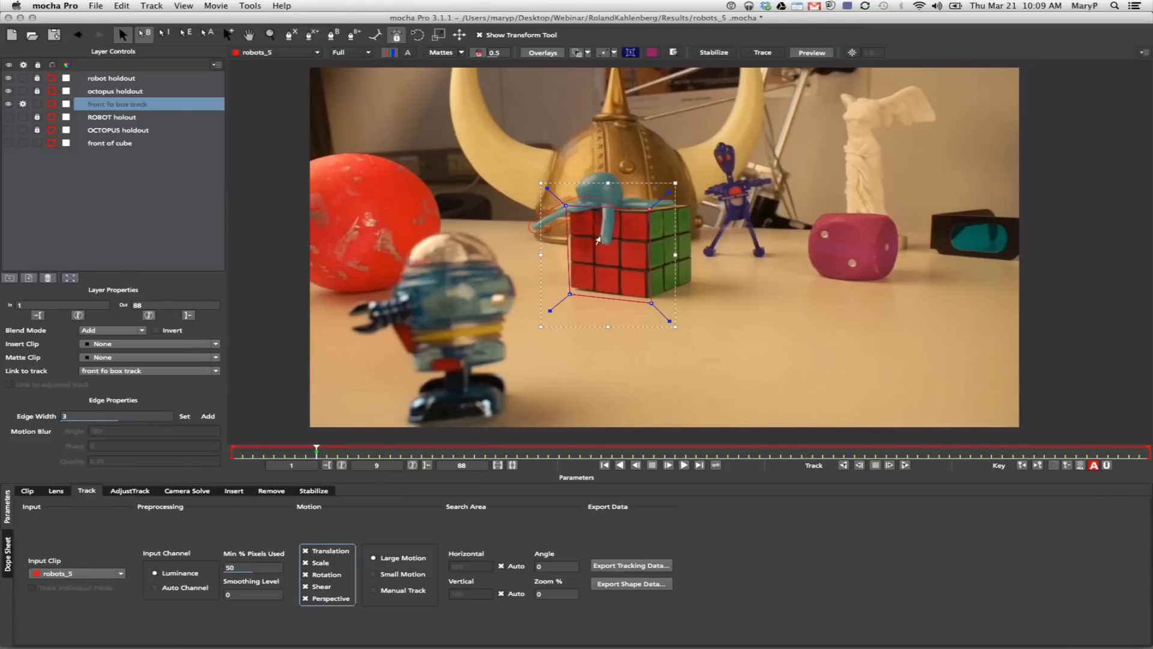
- Track the front fo box track layer backward from frame 9 to frame 1, and return to frame 9
click(860, 464)
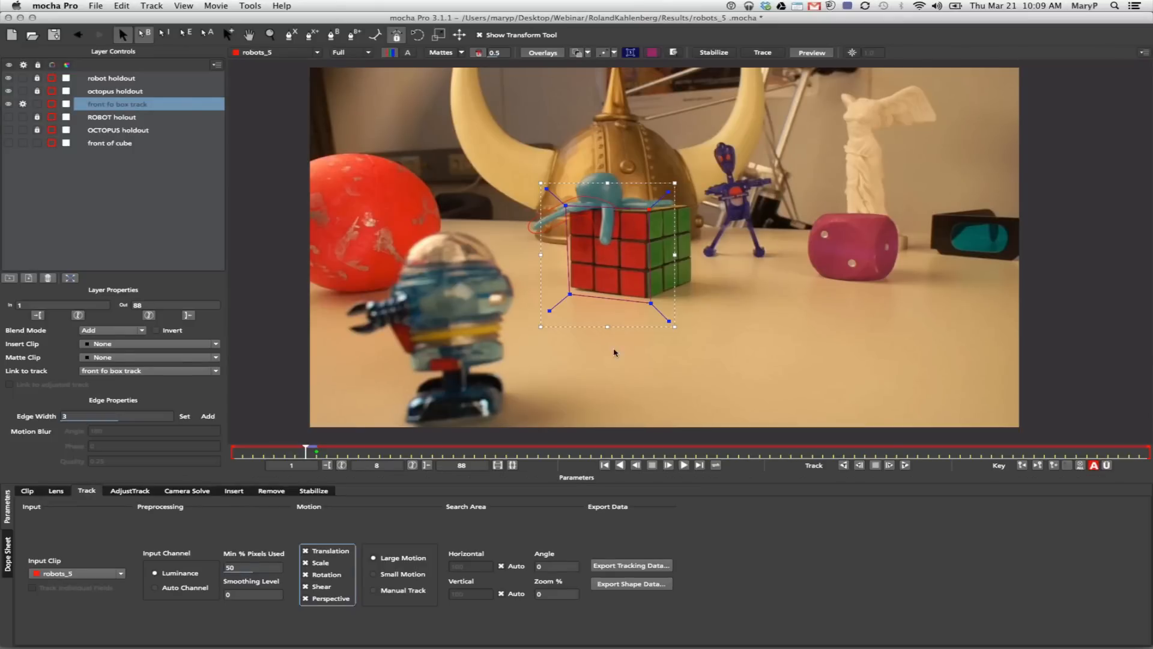
click(844, 465)
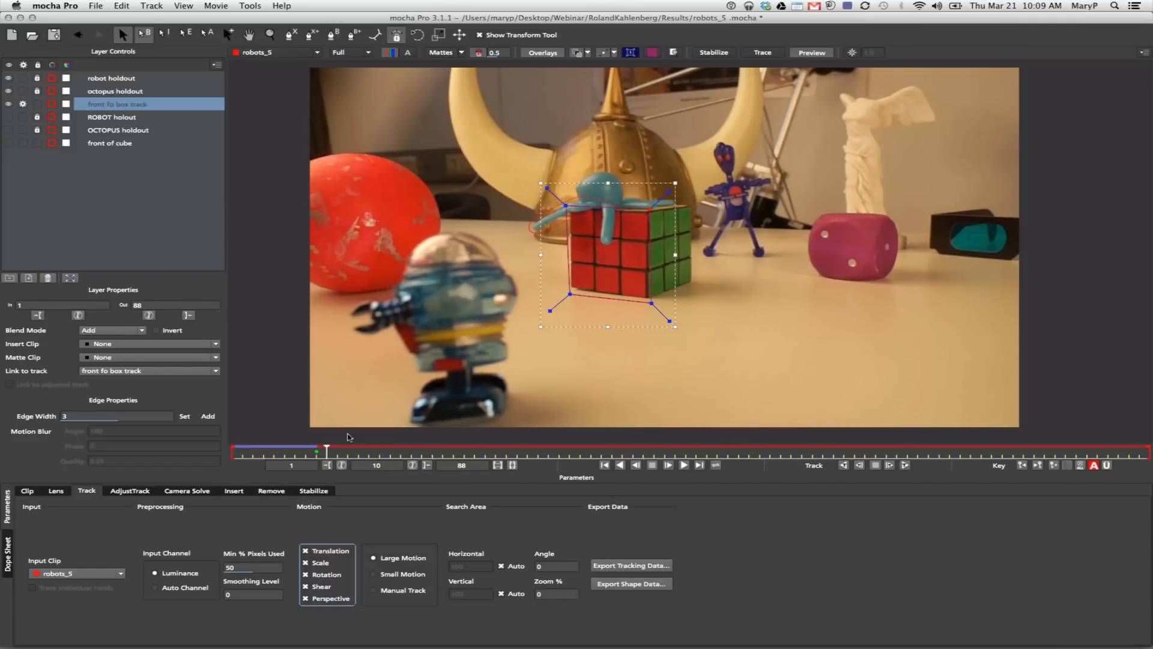
drag(325, 450, 316, 450)
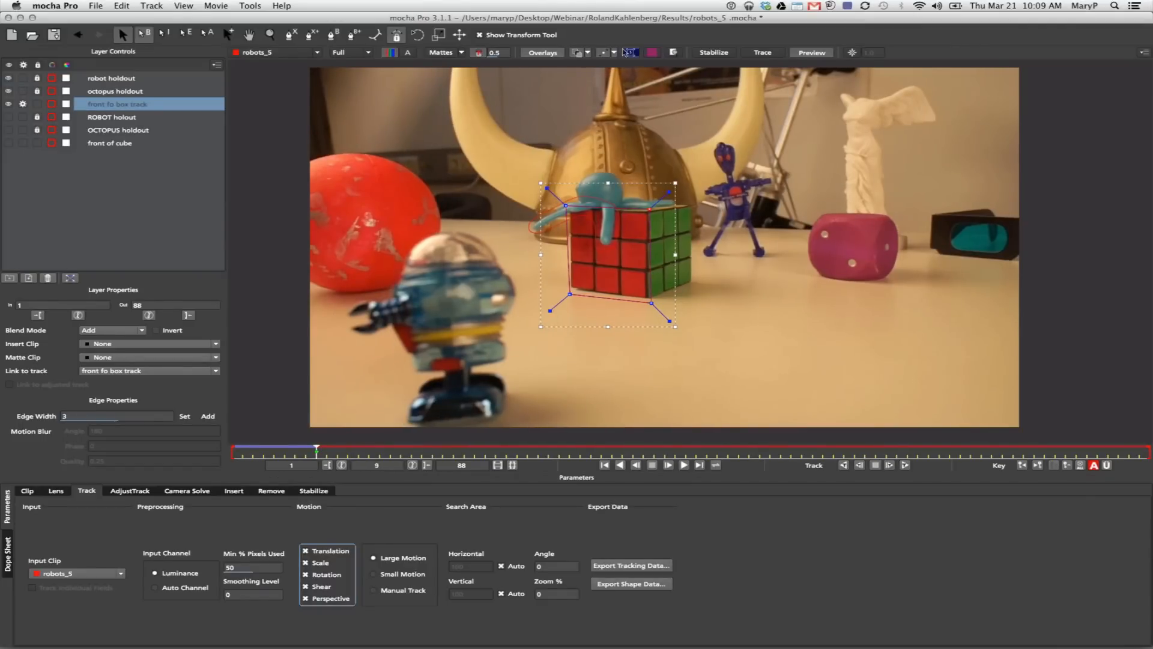
- Show the planar surface, align its corners with the cube's front face, and display the perspective grid
click(626, 53)
drag(574, 218, 571, 208)
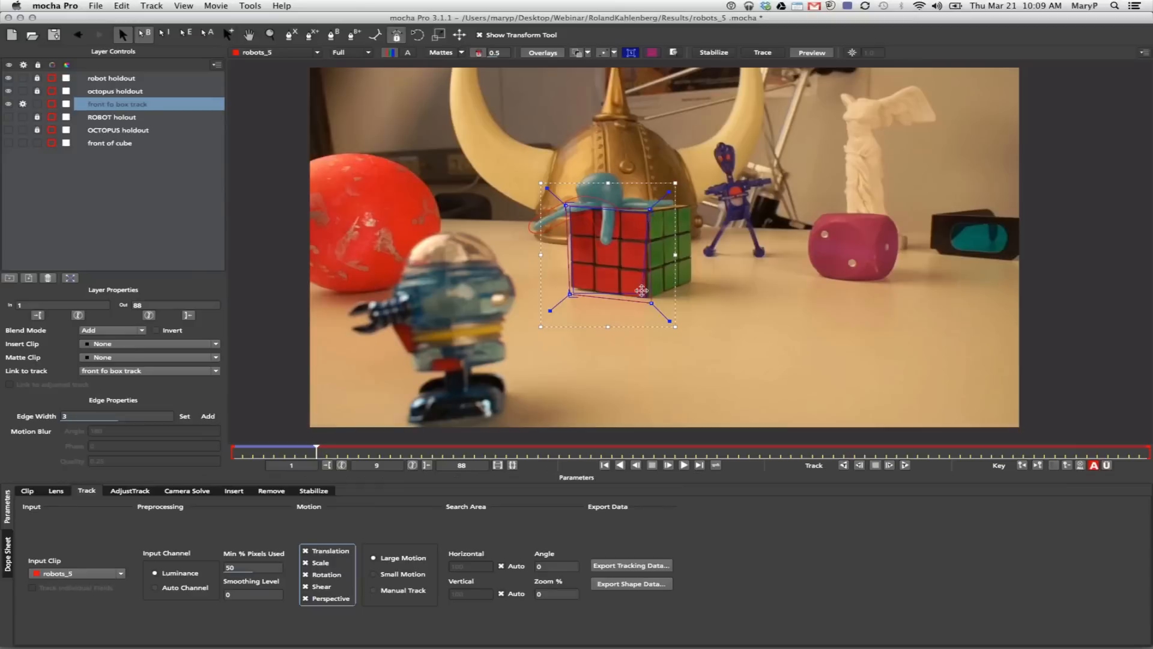
drag(642, 291, 647, 298)
drag(574, 293, 568, 284)
click(650, 53)
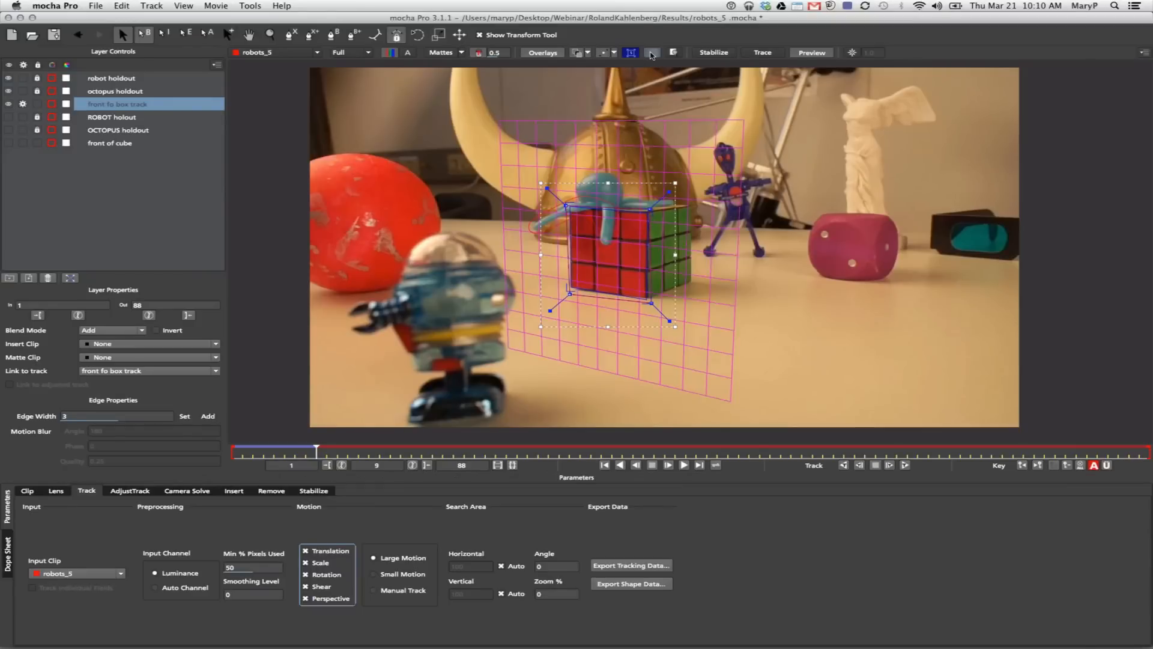
- Track the front fo box track layer forward from frame 9, stop around frame 49, and scrub back to frame 23
click(904, 466)
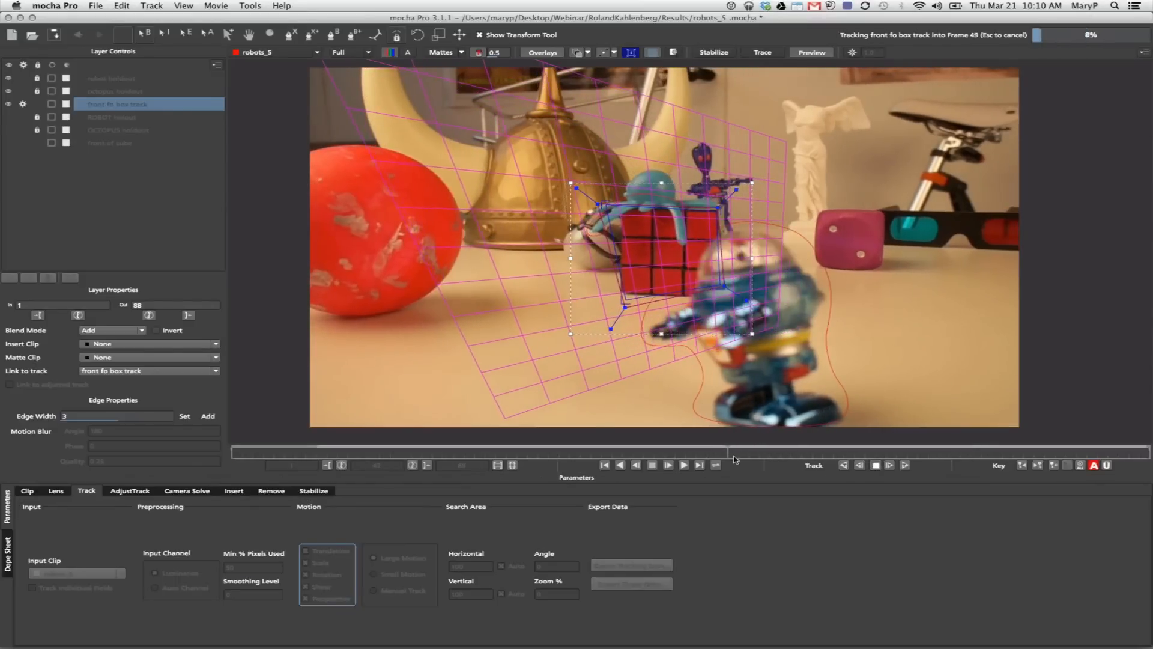
click(876, 465)
drag(729, 453, 465, 431)
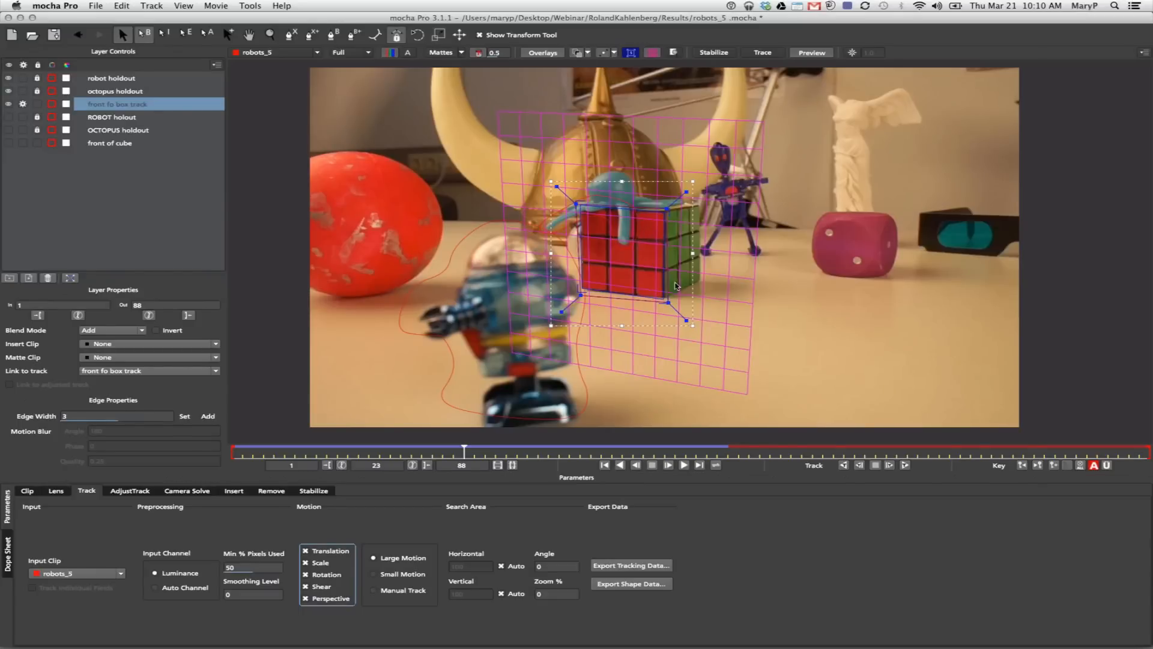
- Switch the layer to Manual Track at frame 25 and delete its tracking keyframes from frame 26 through frame 30
mouse_move(470, 450)
mouse_down()
mouse_move(441, 451)
mouse_move(481, 452)
mouse_up()
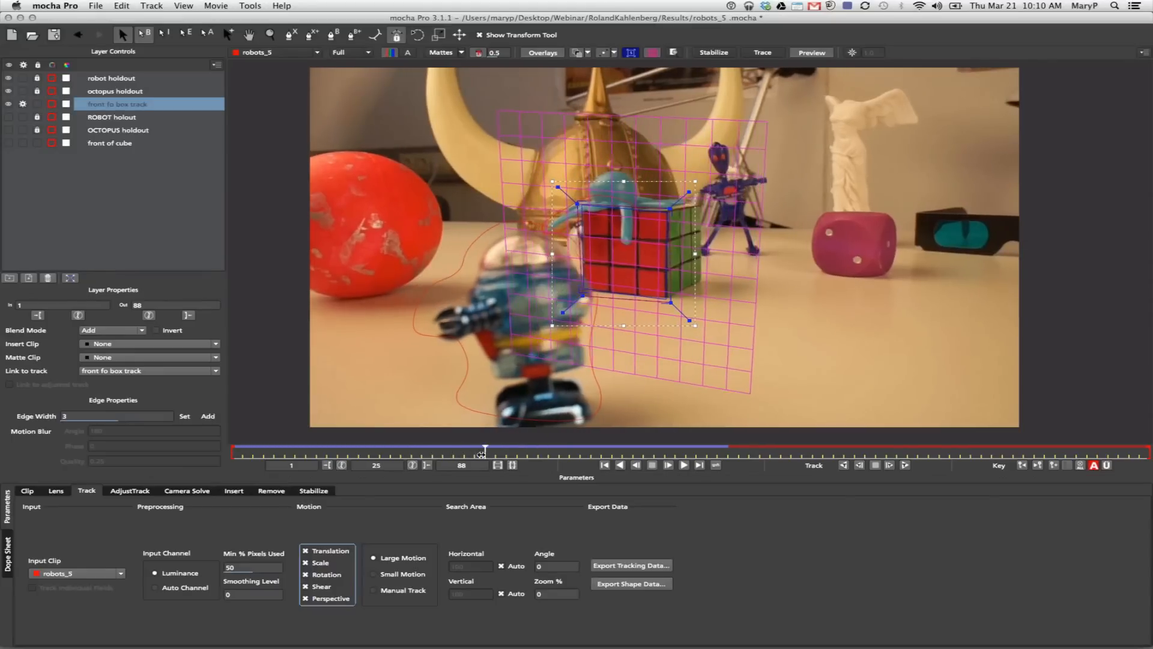
click(374, 591)
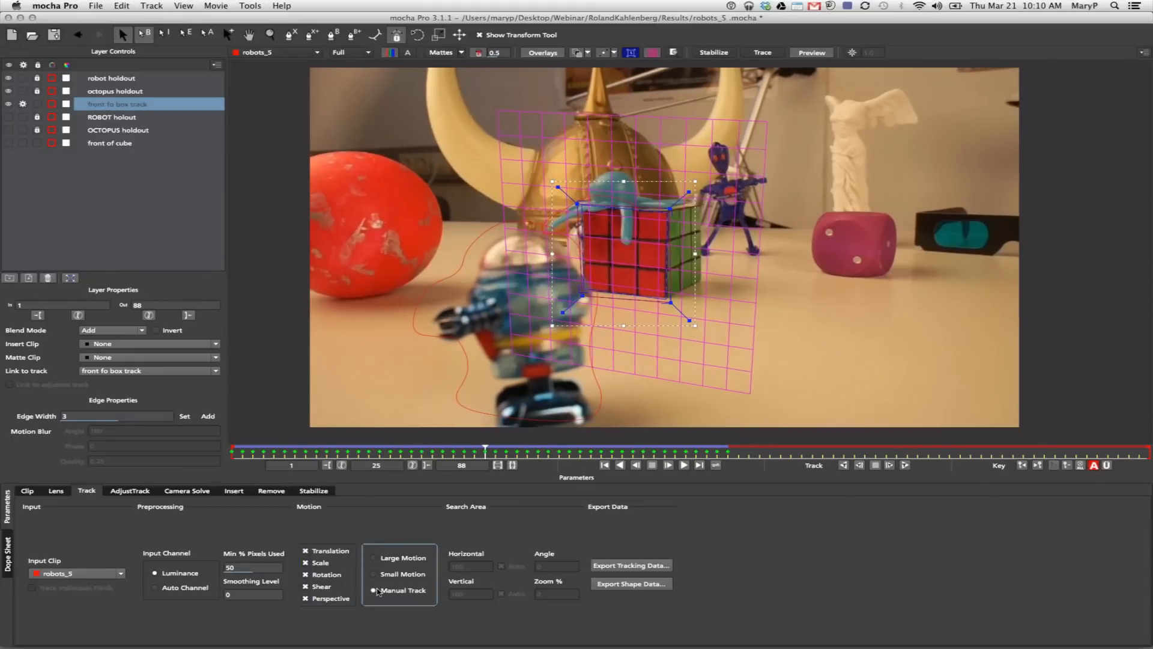
click(1039, 467)
click(1039, 467)
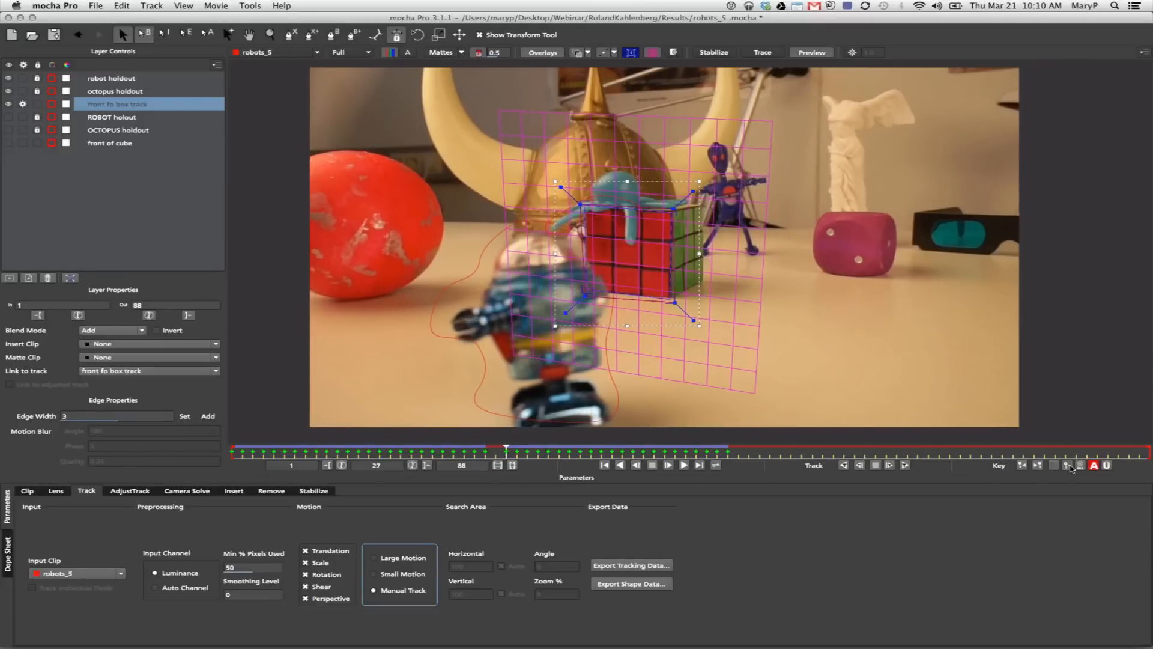
click(1038, 467)
click(1039, 467)
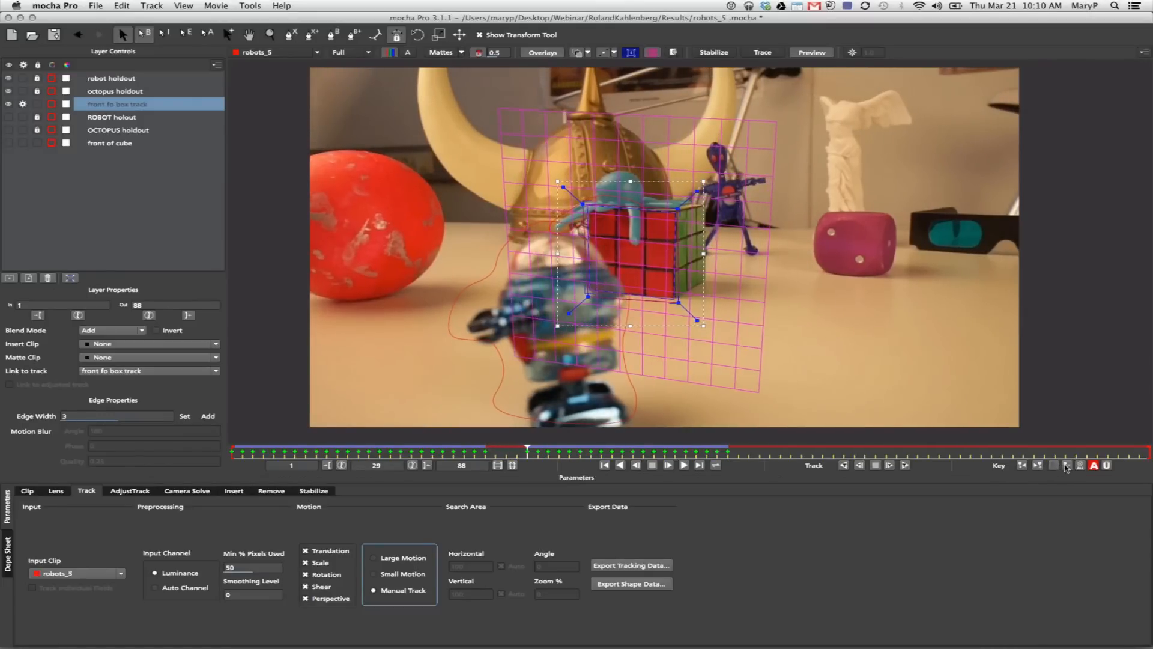
click(1038, 466)
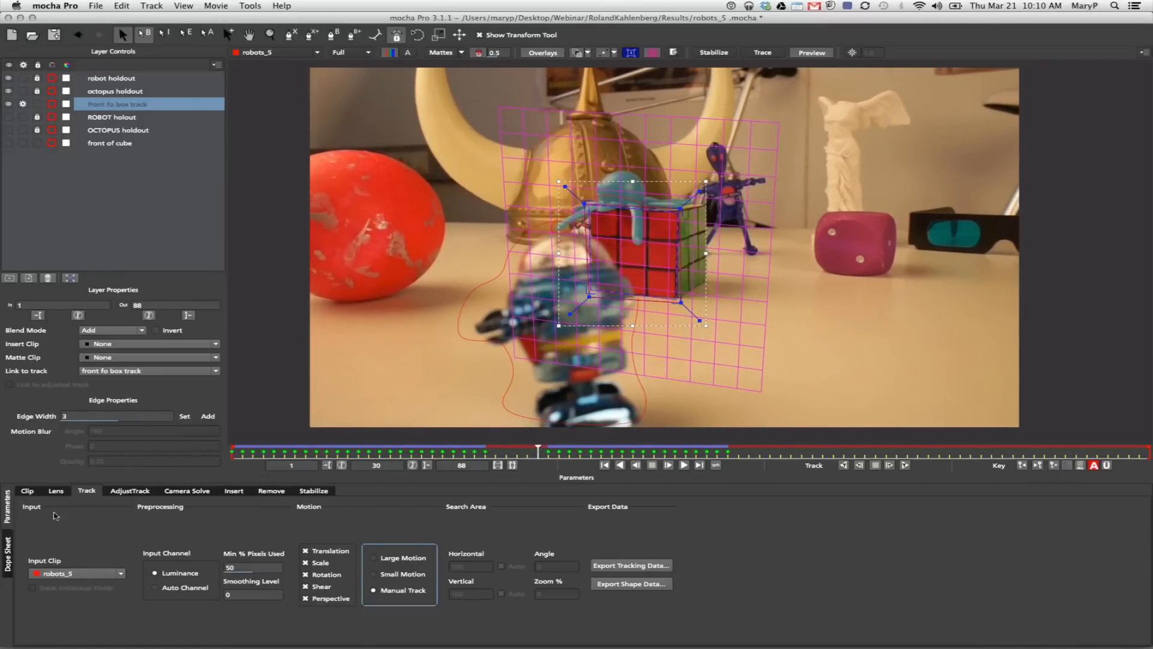
- Delete the front fo box track layer's remaining tracking keyframes from frame 31 through frame 48
click(8, 553)
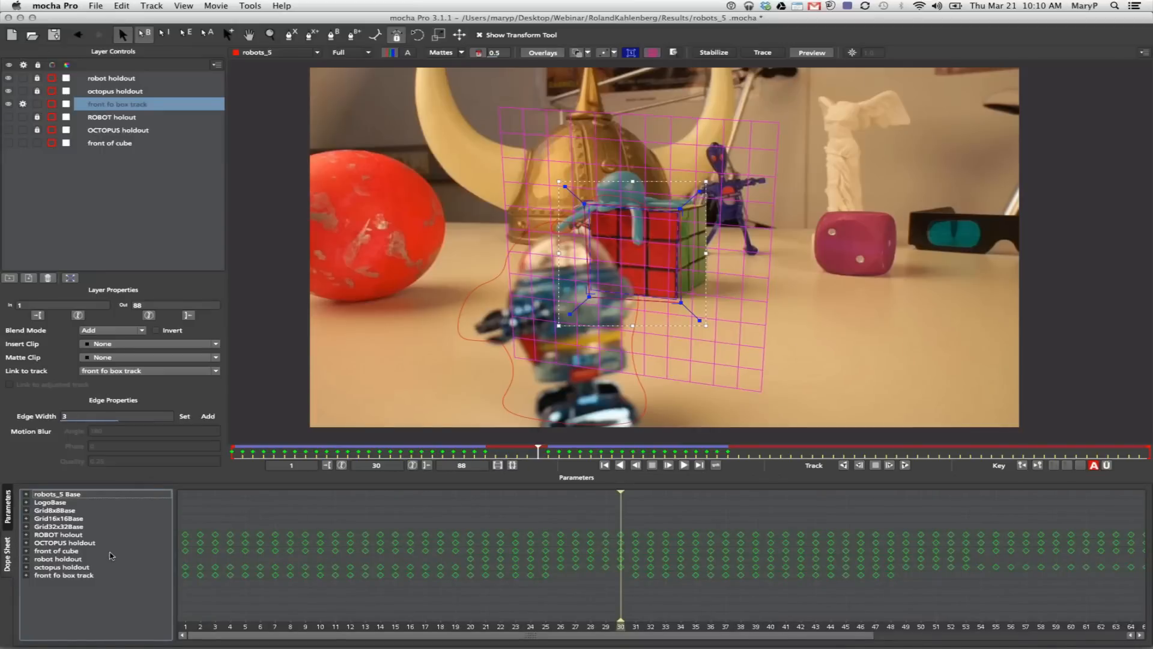
click(48, 577)
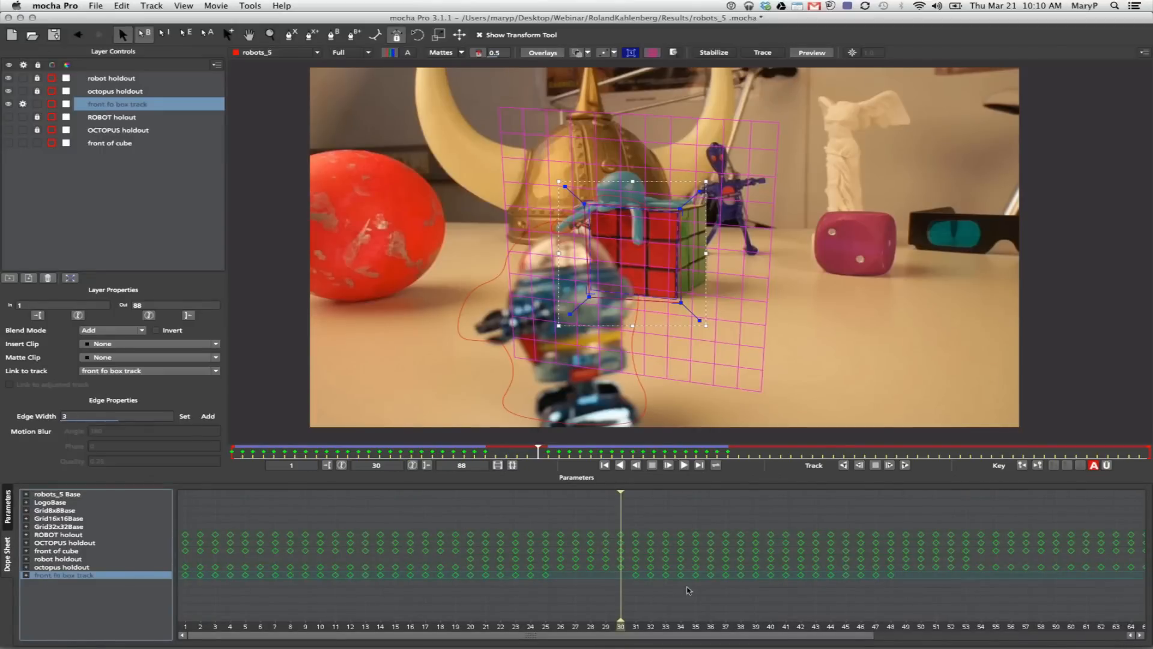
drag(604, 606, 903, 573)
key(Delete)
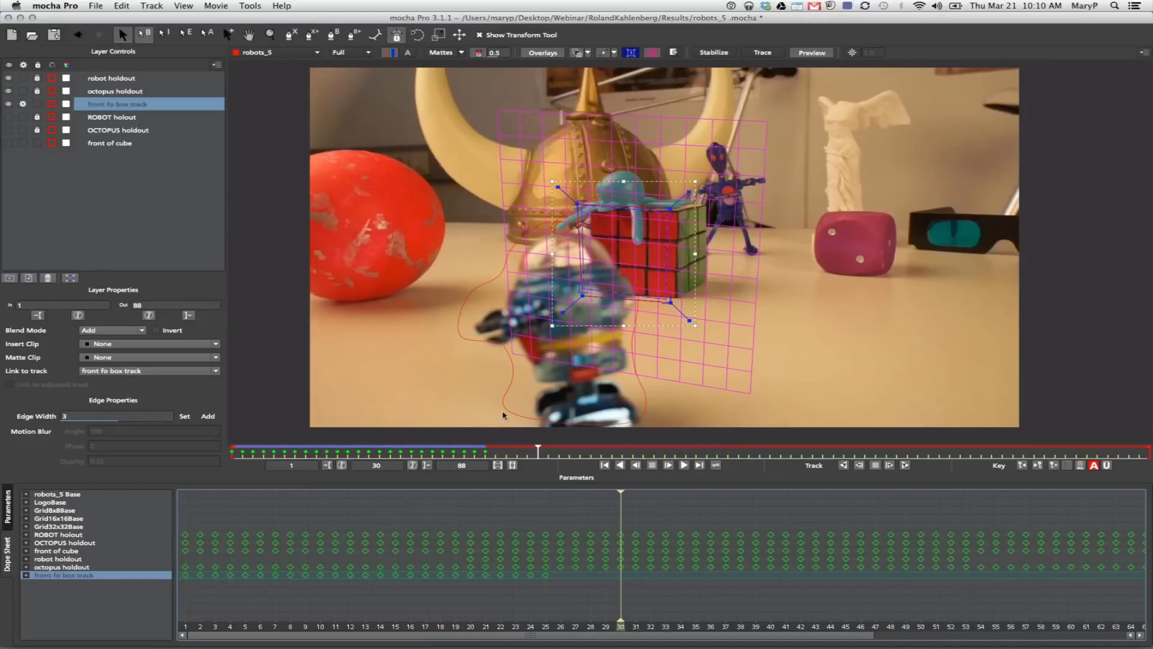
click(7, 506)
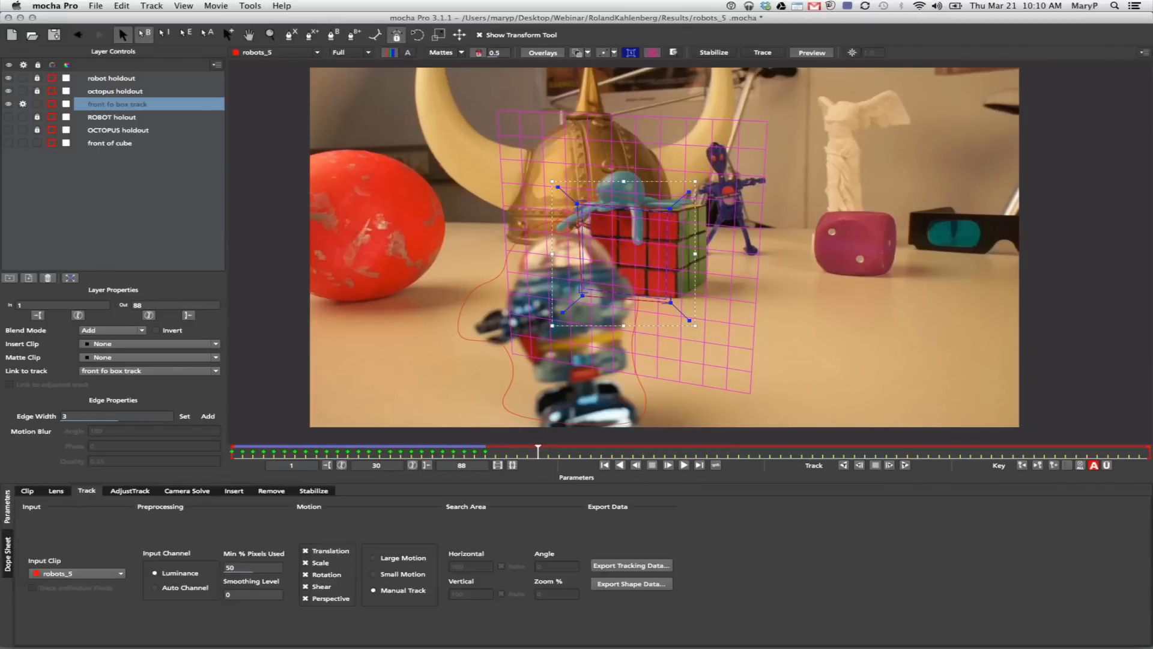
- At frame 52, manually align the four corners of the planar surface with the cube's front face
drag(522, 454, 771, 445)
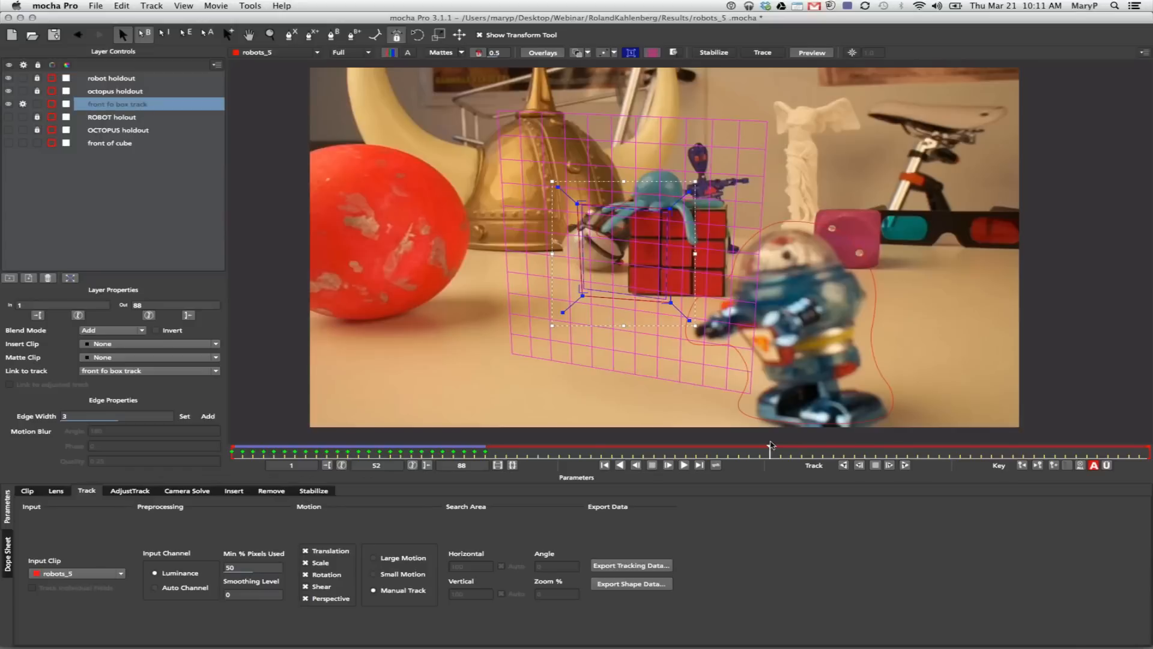
drag(685, 252, 718, 220)
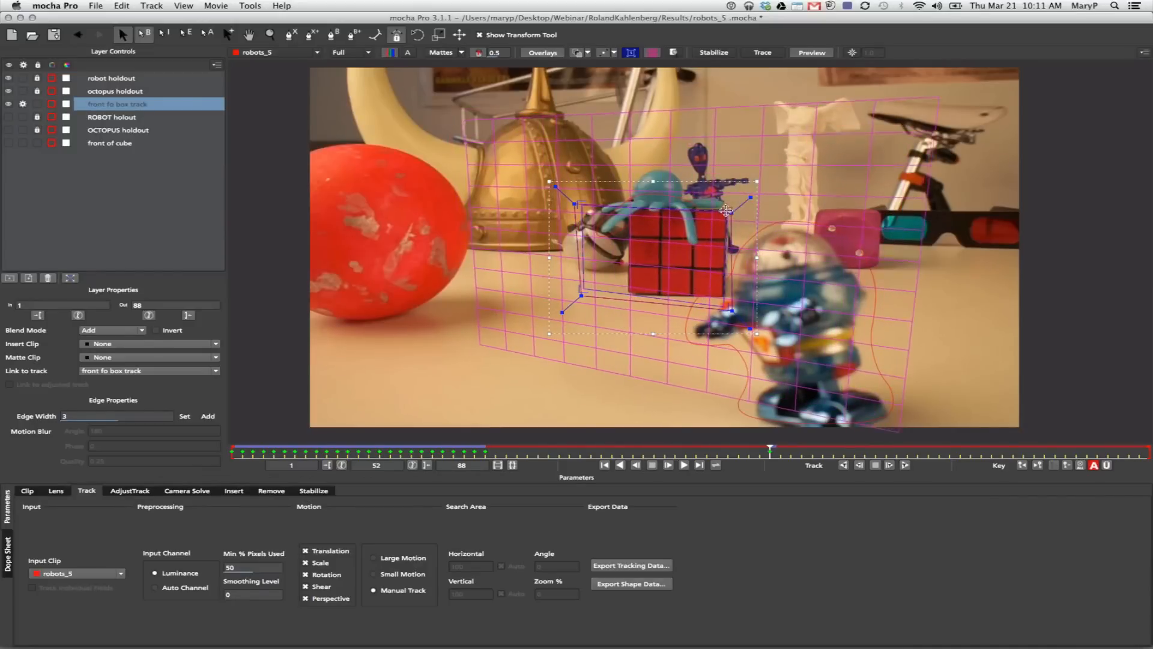
drag(726, 305, 727, 296)
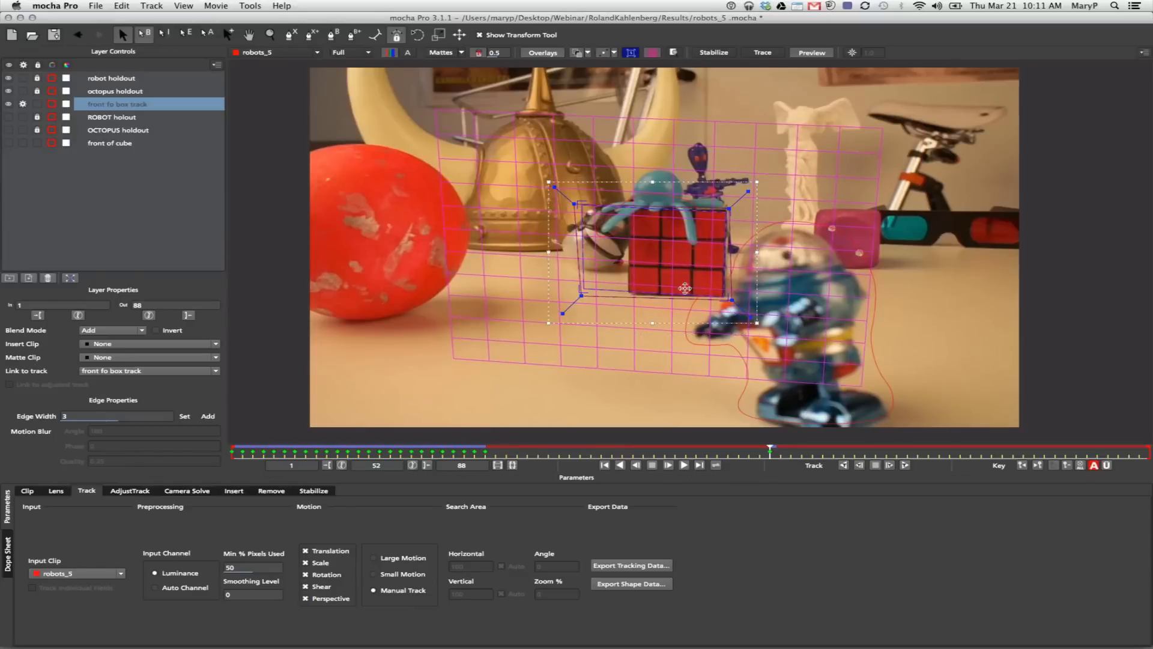
drag(618, 295, 626, 296)
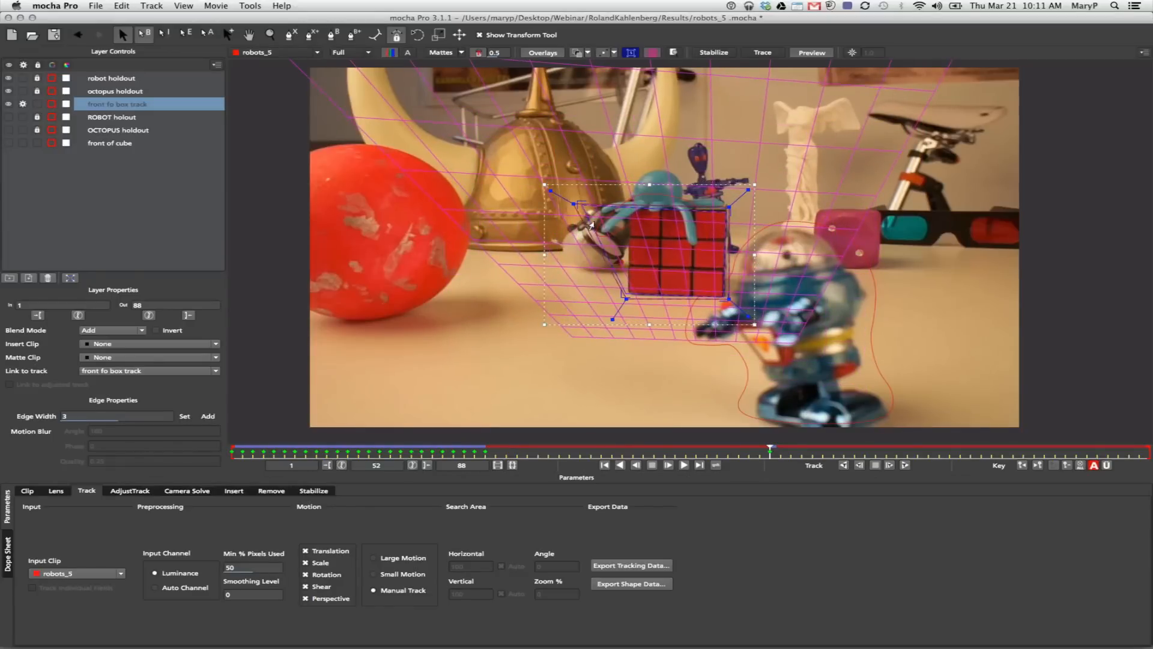
drag(584, 205, 628, 209)
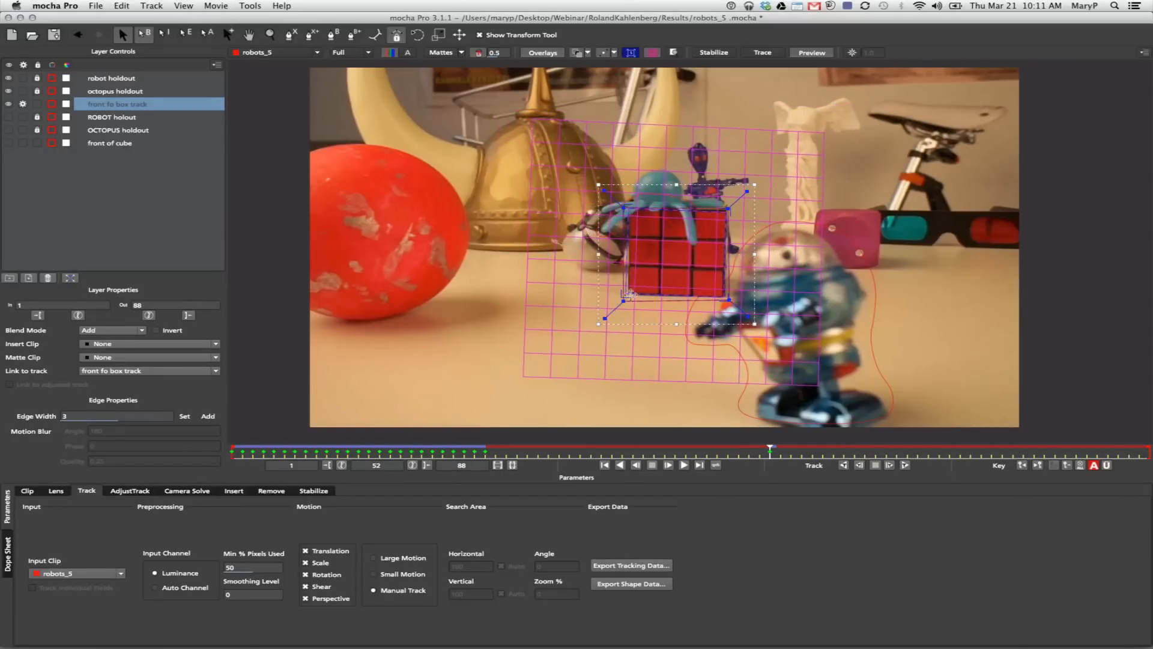
drag(622, 296, 625, 296)
drag(725, 213, 726, 211)
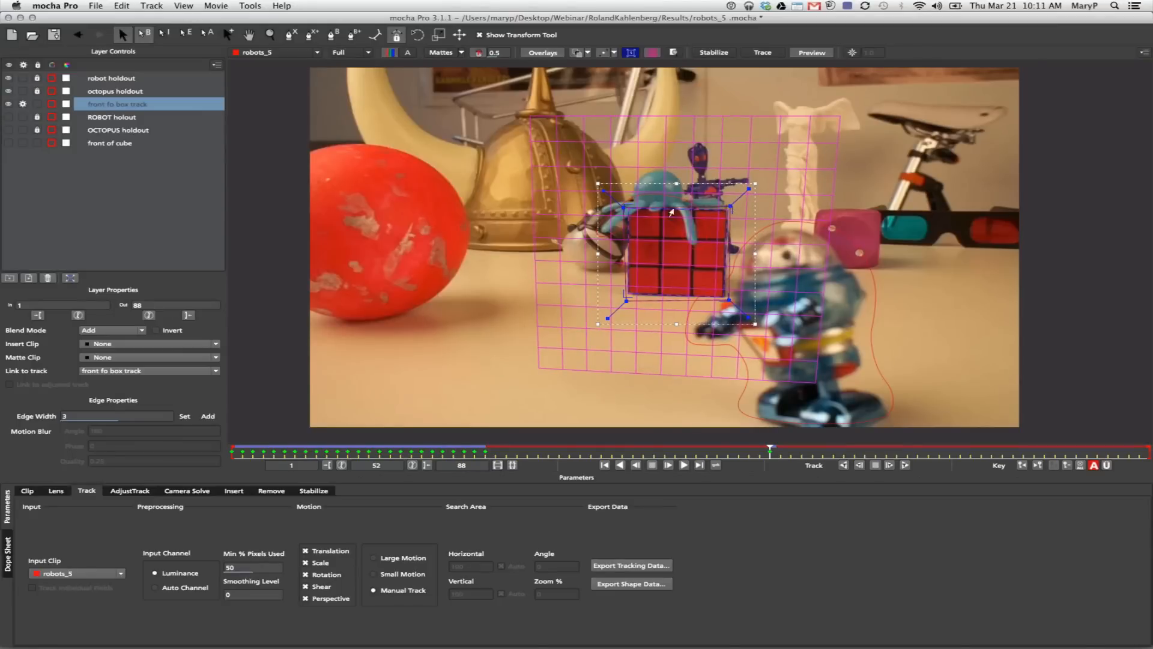
- Hide the perspective grid, switch the motion setting to Large Motion, and track the layer forward from frame 52 to frame 88
click(652, 54)
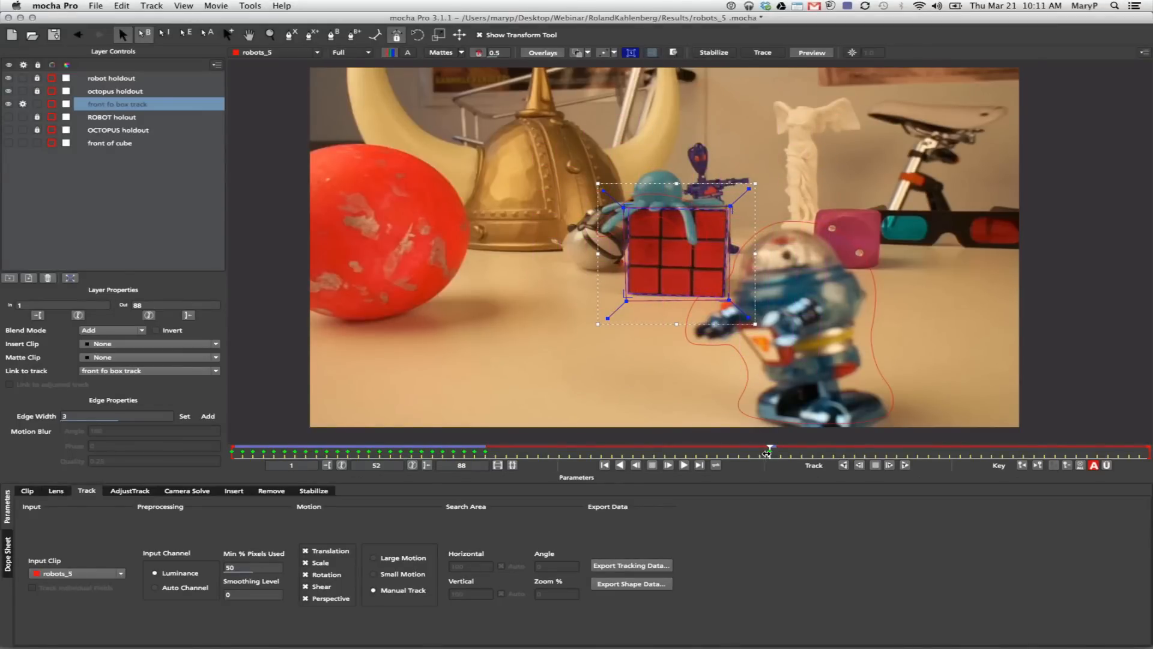
drag(767, 453, 768, 422)
click(384, 559)
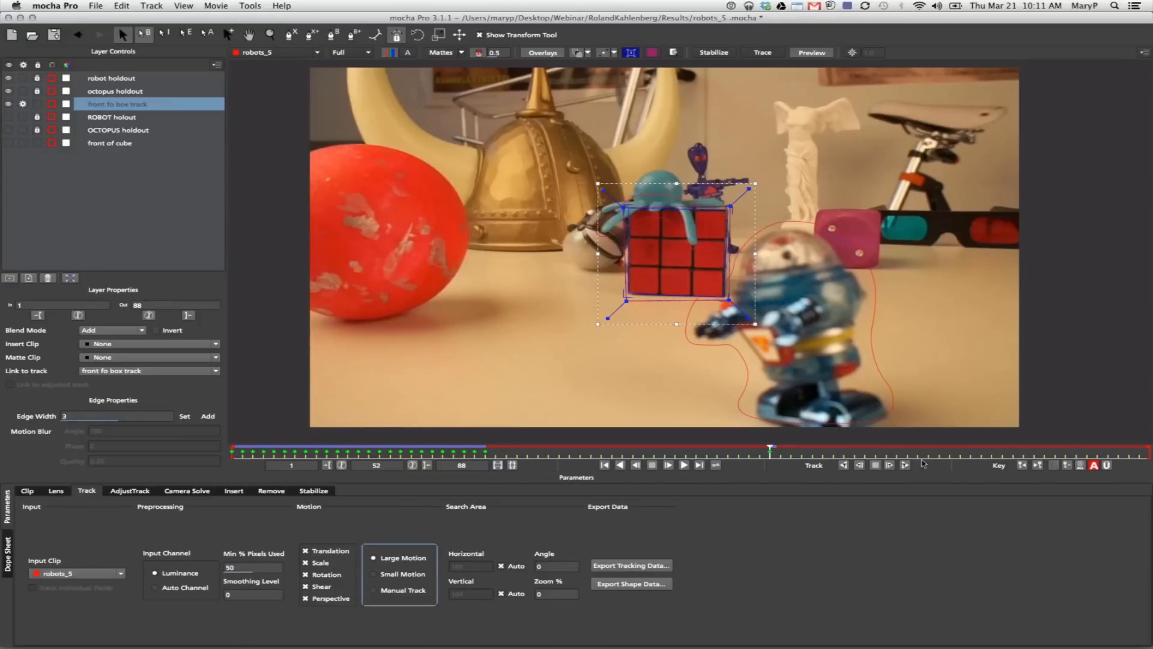
click(905, 466)
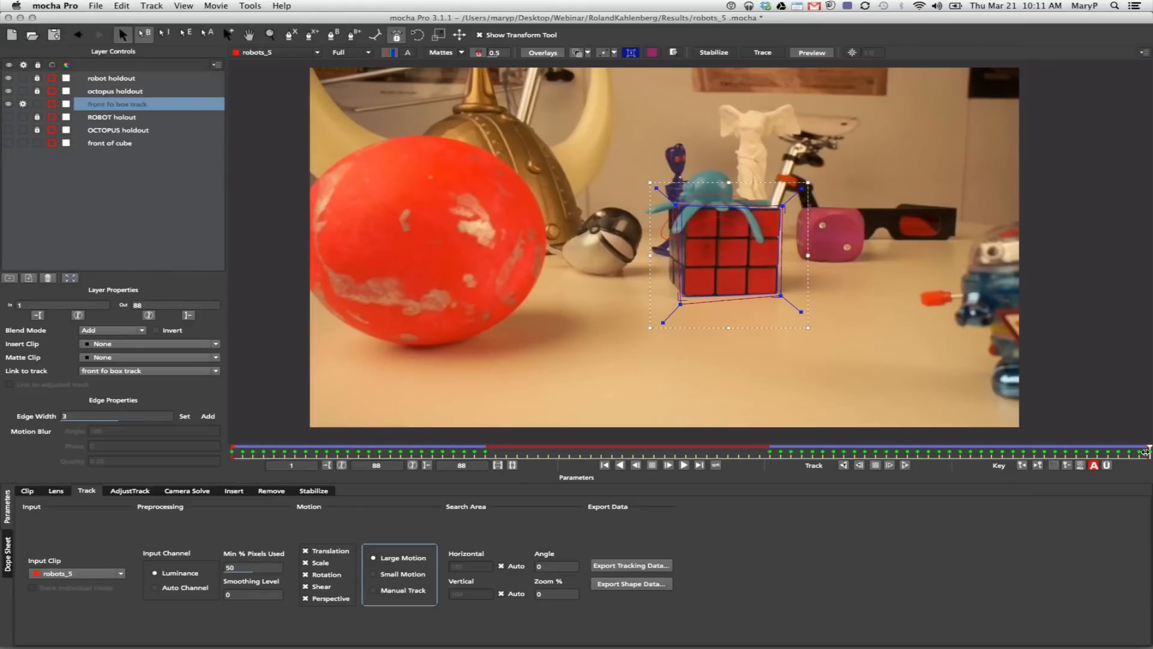
- Start AdjustTrack at frame 71 and place its reference points on the cube's right edge, top edge and an inner tile intersection
drag(1138, 453, 969, 424)
click(147, 491)
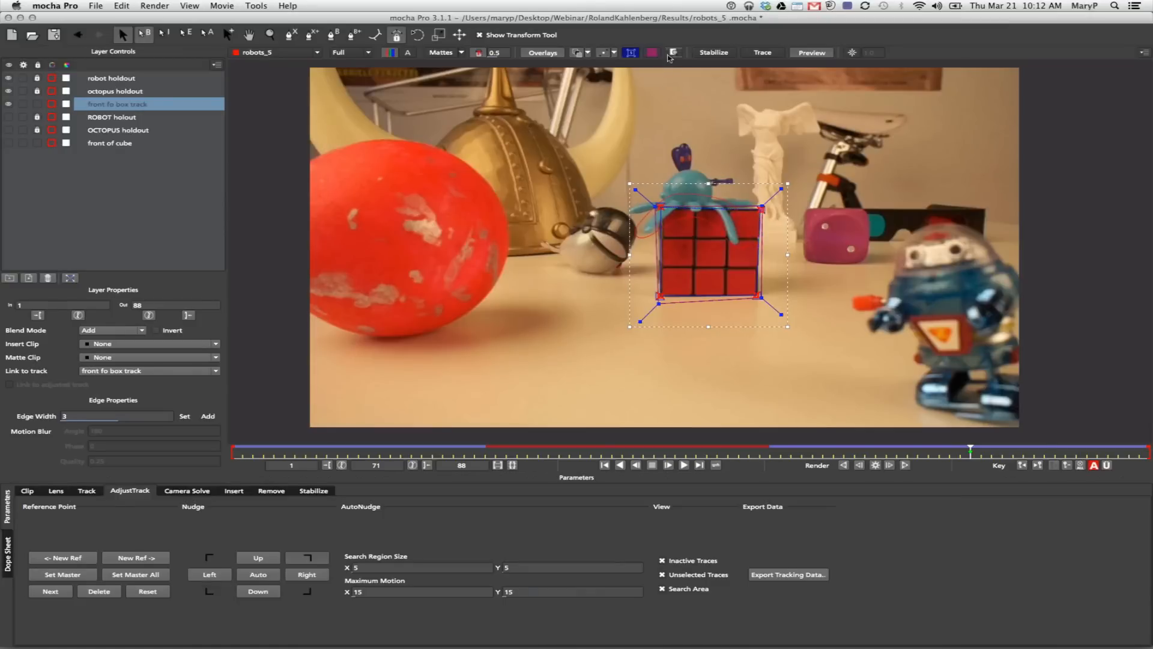
click(672, 53)
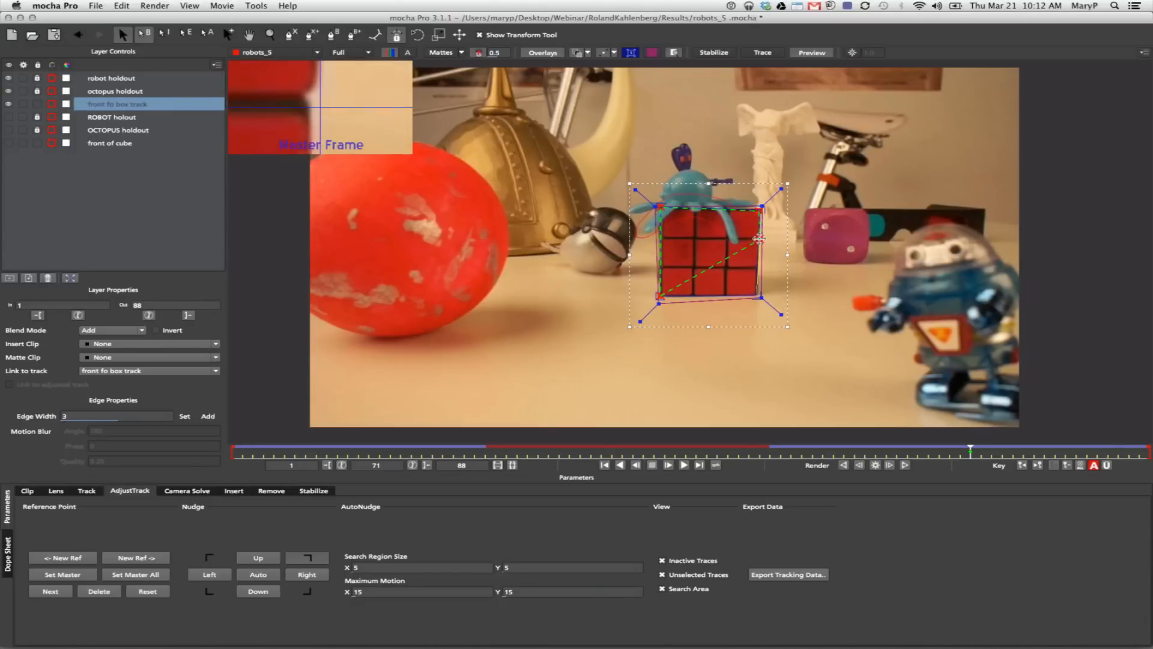
drag(759, 238, 758, 237)
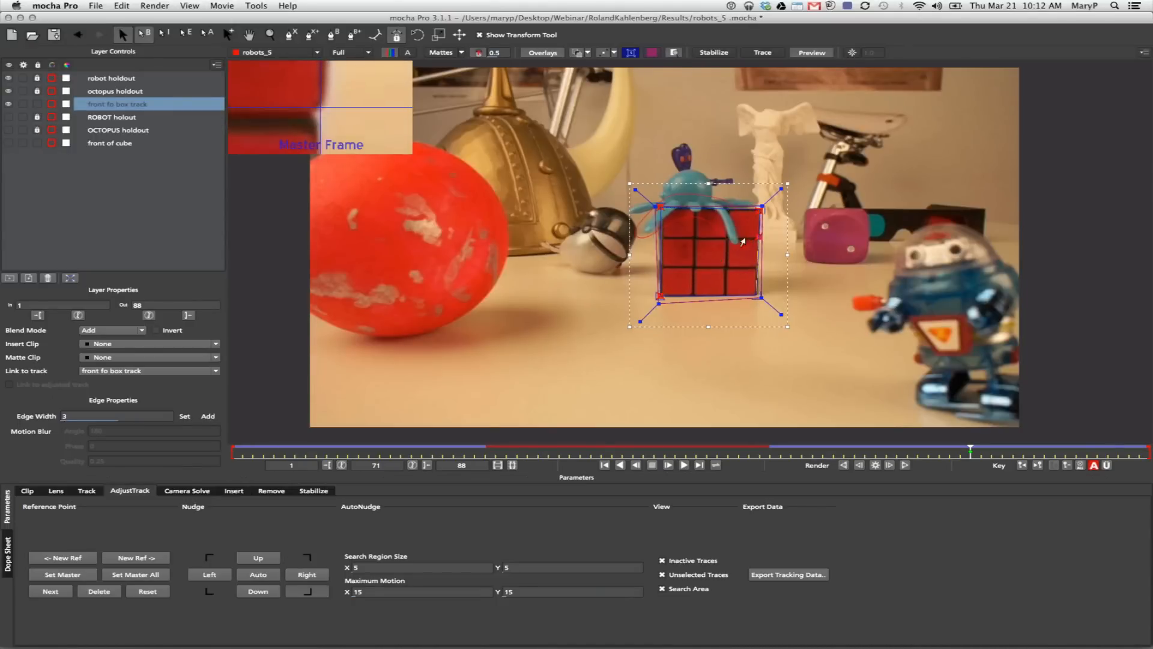
mouse_move(660, 295)
mouse_down()
mouse_move(695, 239)
mouse_move(729, 211)
mouse_up()
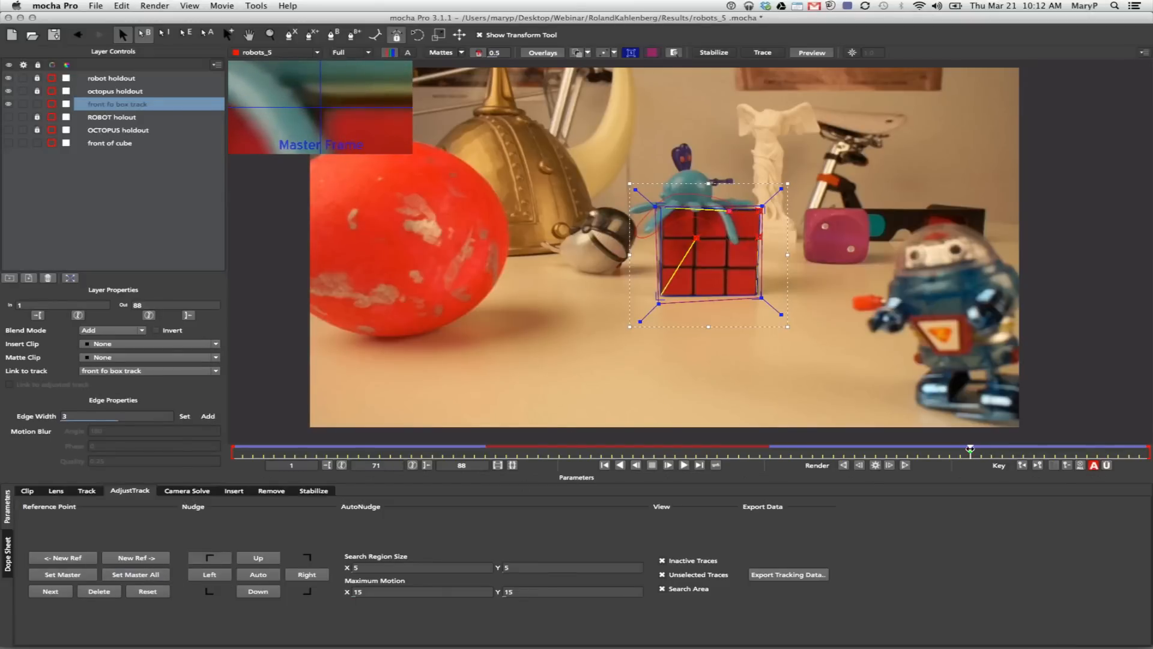
- At frame 88, auto-nudge the cube's top-right corner, right-edge and inner tile intersection reference points
drag(971, 448, 1152, 471)
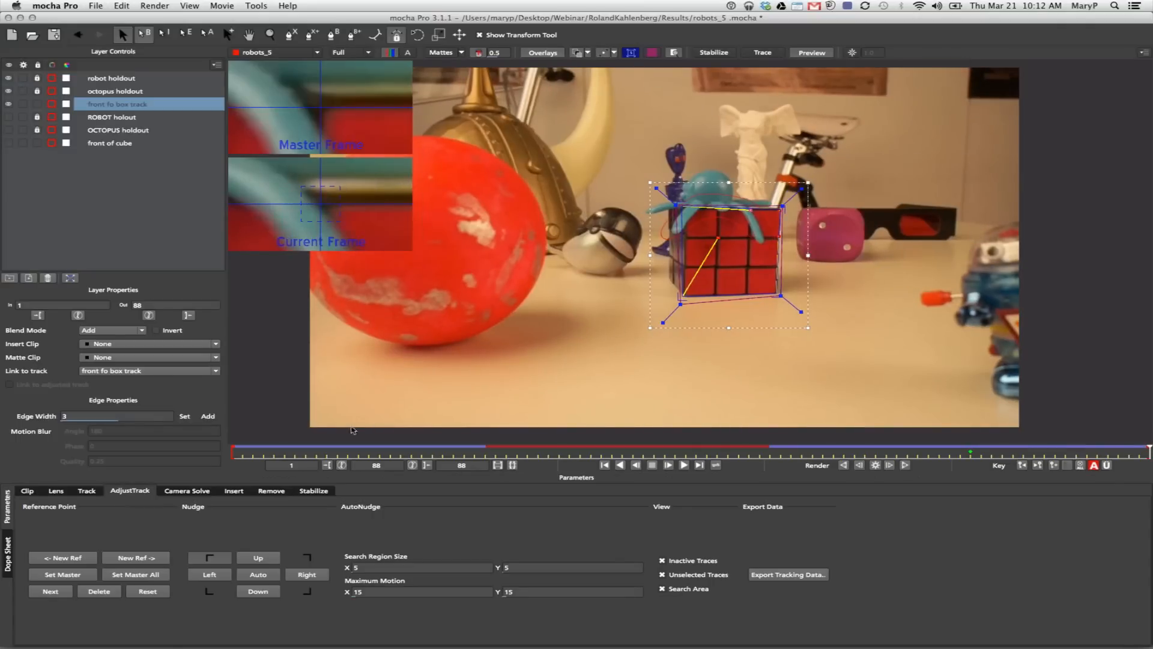
click(307, 591)
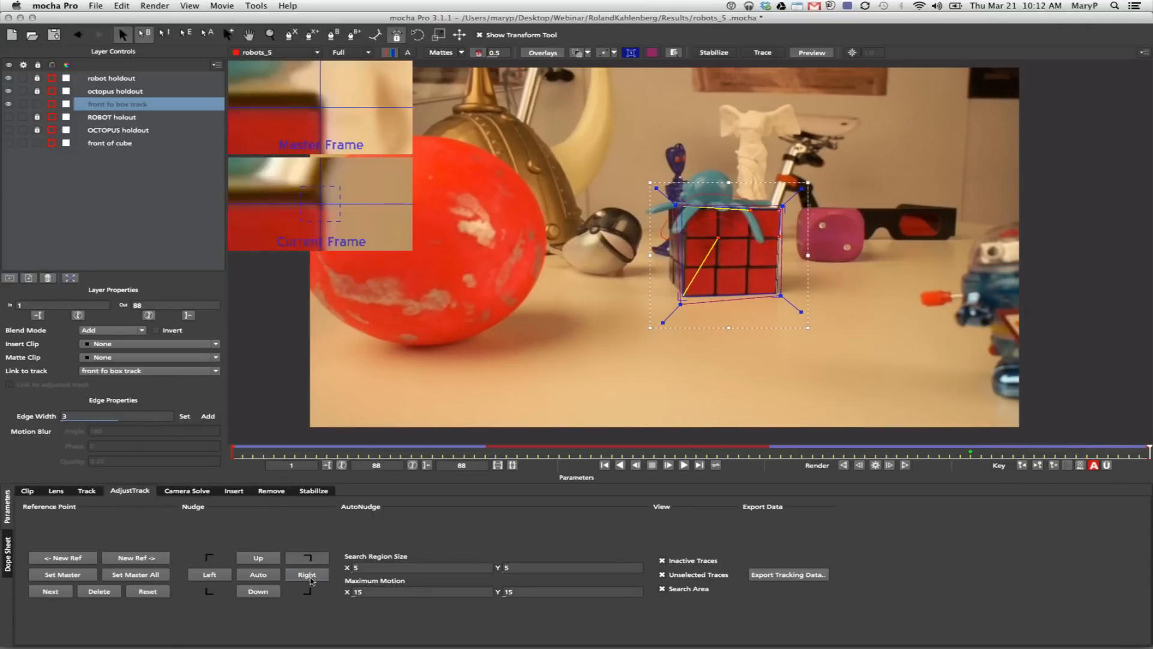
click(265, 575)
click(293, 592)
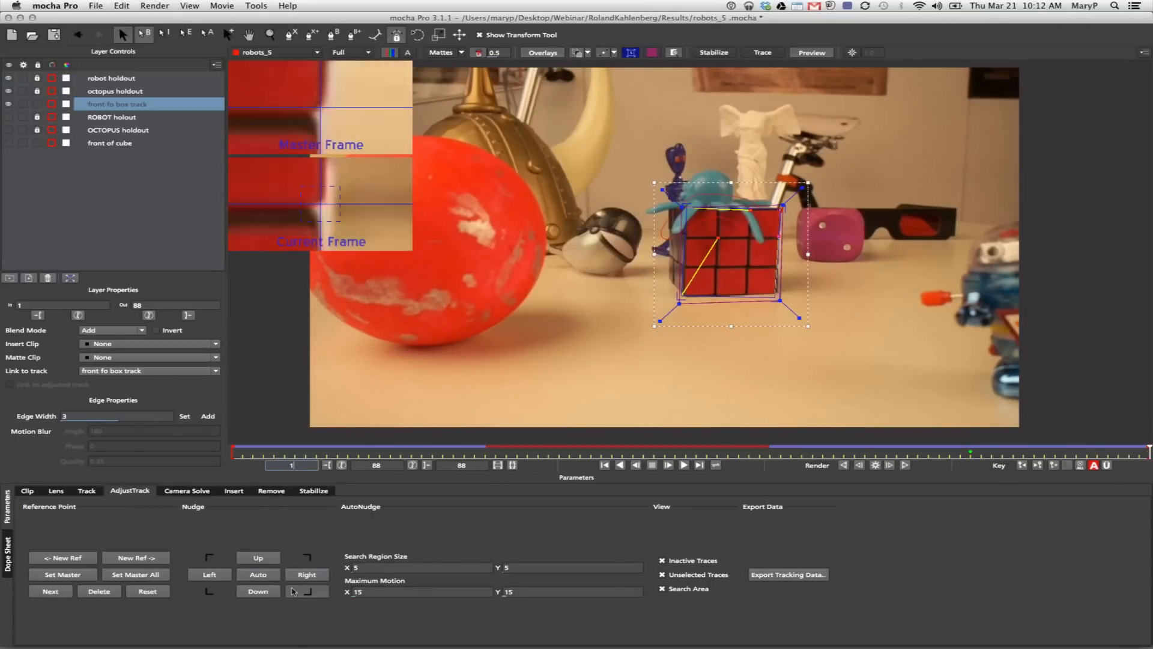
click(268, 578)
click(228, 592)
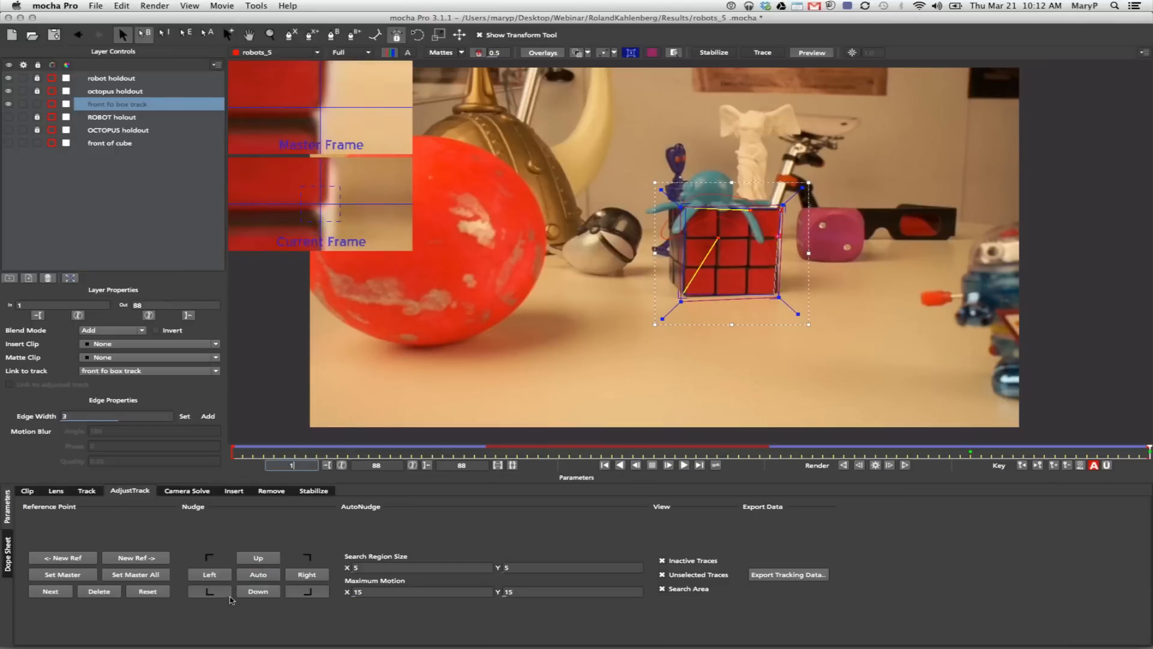
click(261, 578)
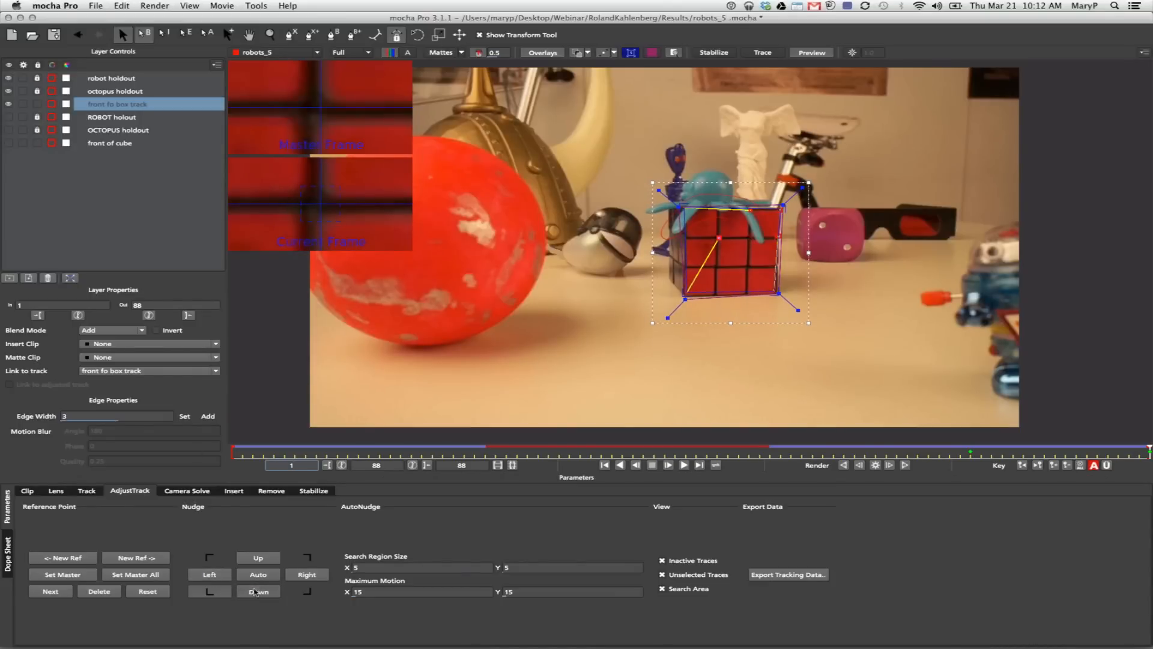
- Nudge the reference point at the cube's inner tile intersection left and down to match the master frame
click(259, 592)
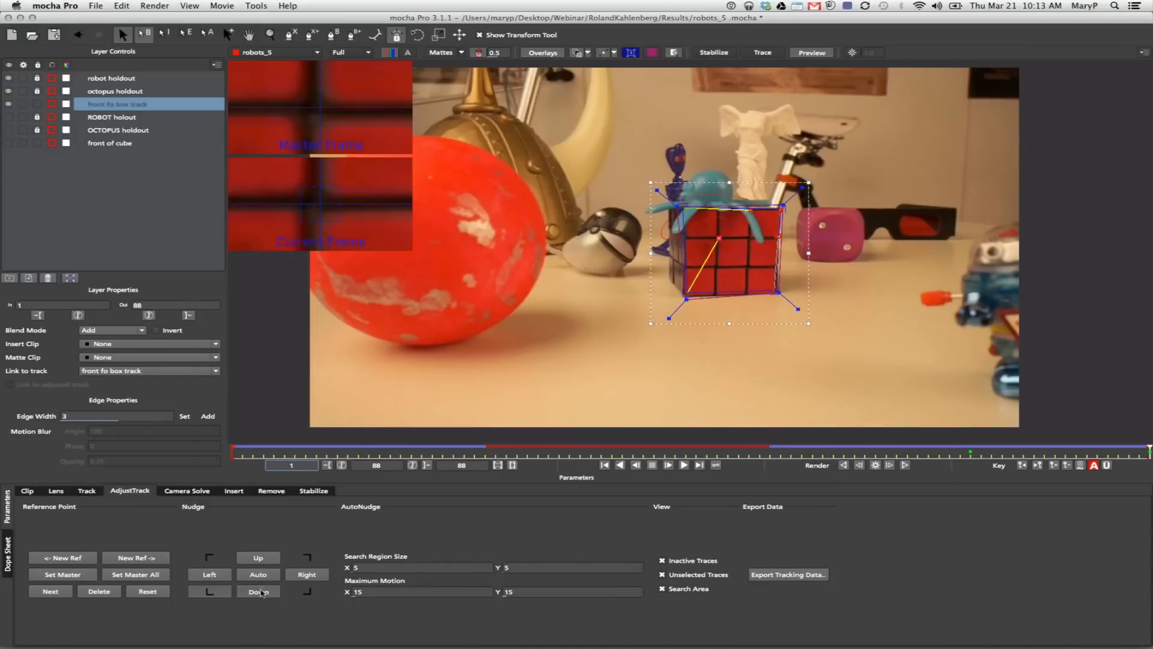
click(219, 576)
click(220, 577)
click(250, 593)
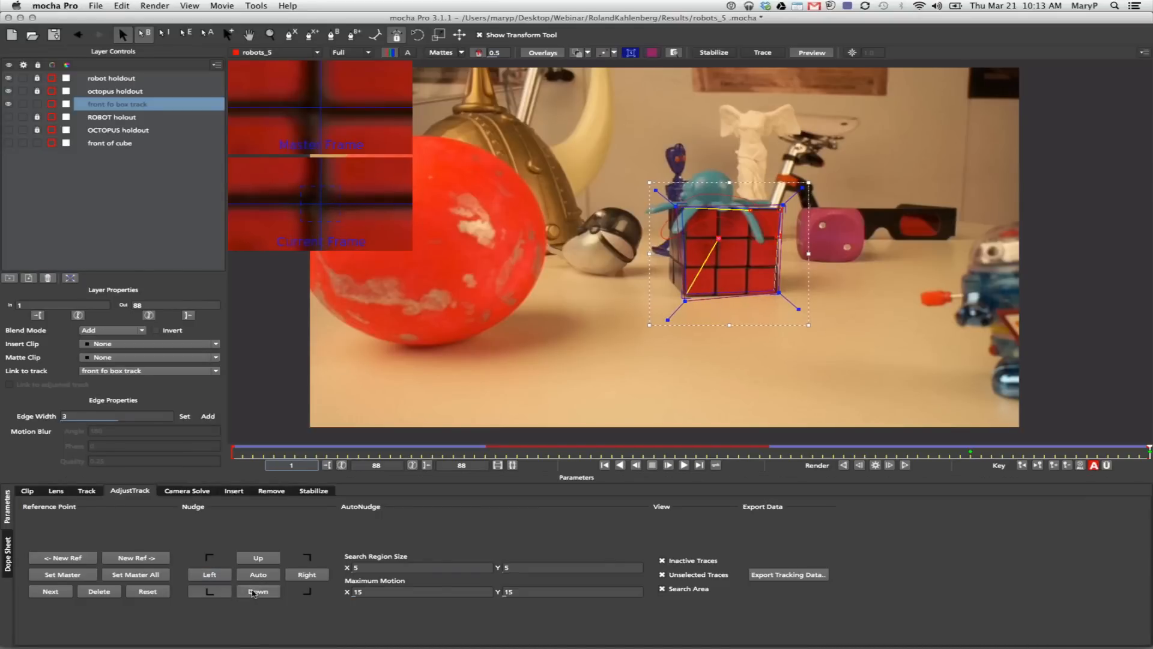
click(252, 594)
click(252, 594)
click(252, 593)
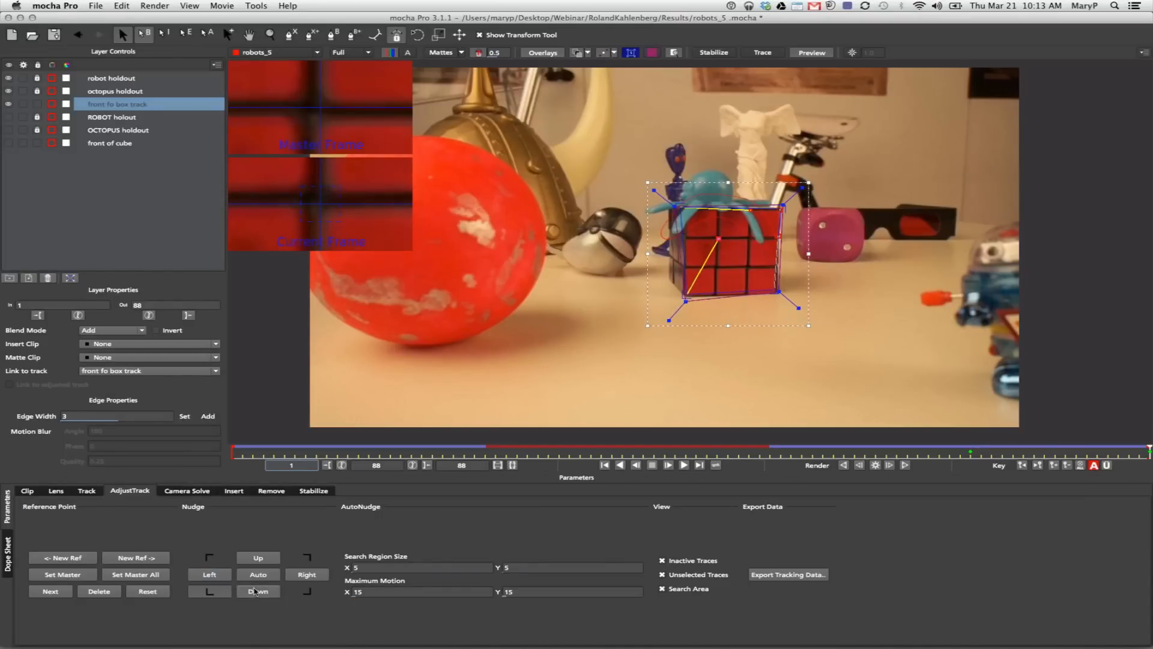
click(252, 593)
click(253, 593)
- Nudge the reference point on the cube's right edge to the right and down to match the master frame
click(308, 596)
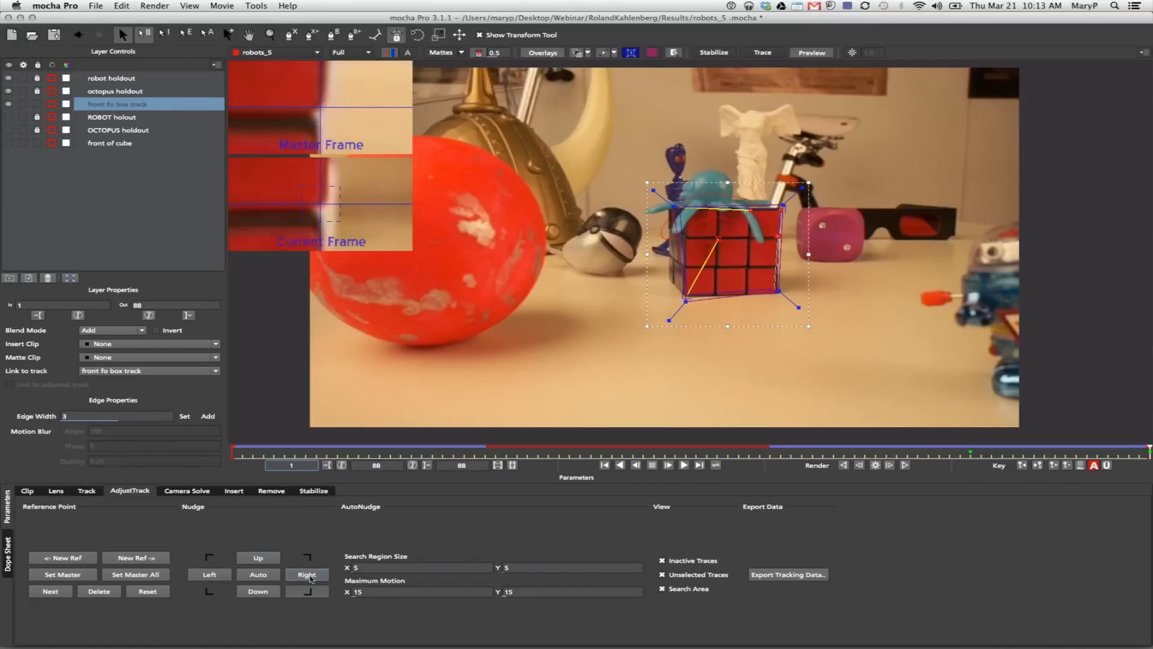
click(310, 577)
click(311, 576)
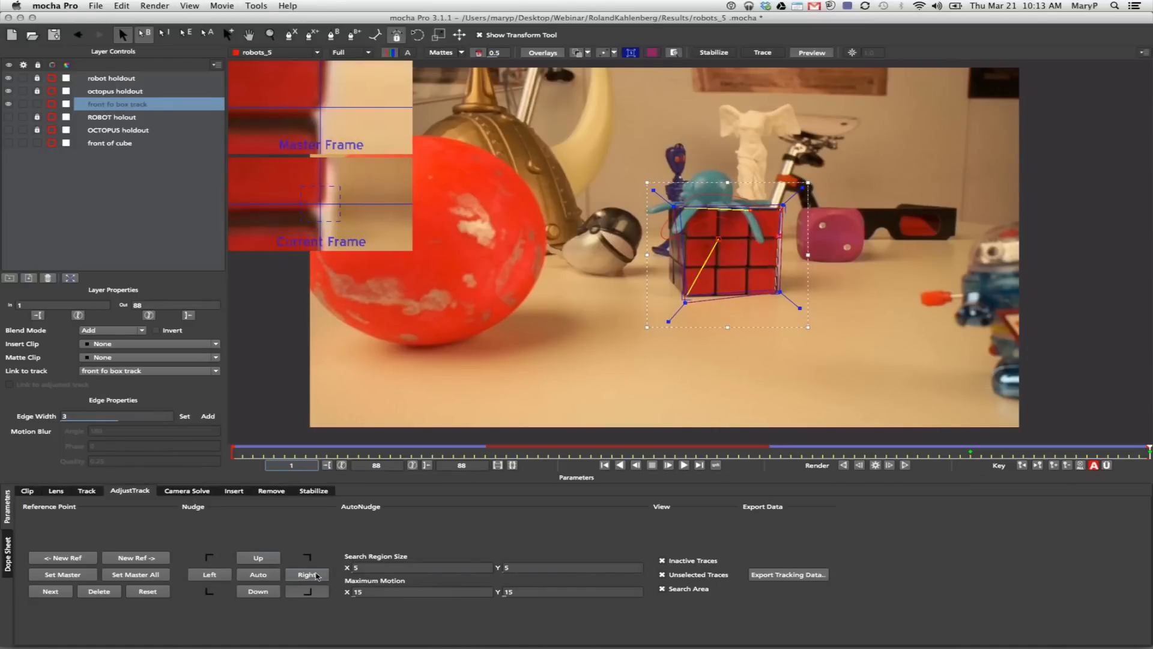
click(317, 576)
click(314, 575)
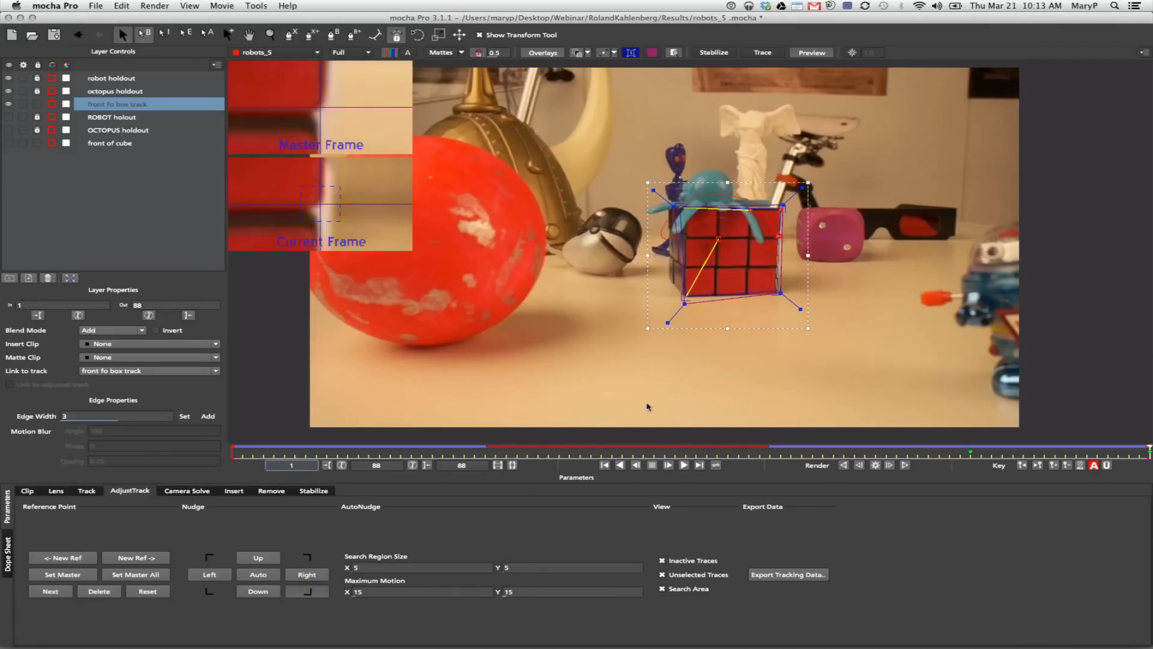
click(315, 577)
click(267, 591)
click(267, 592)
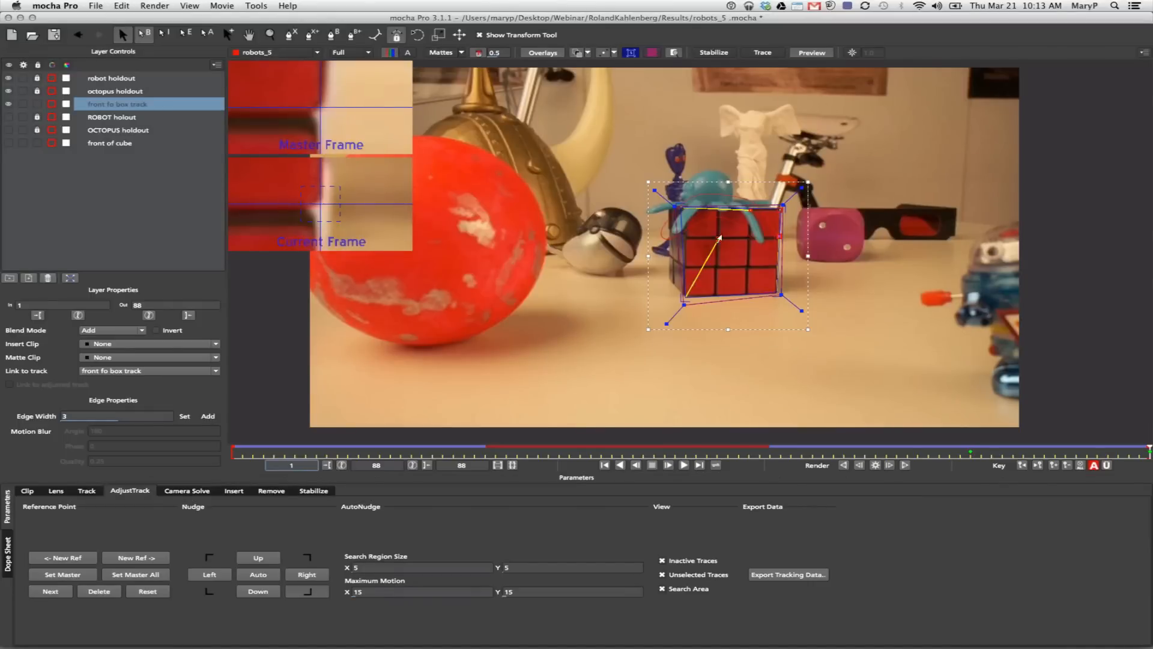
- Hide the front fo box track, octopus holdout and robot holdout layers, and show the front of cube layer
click(10, 104)
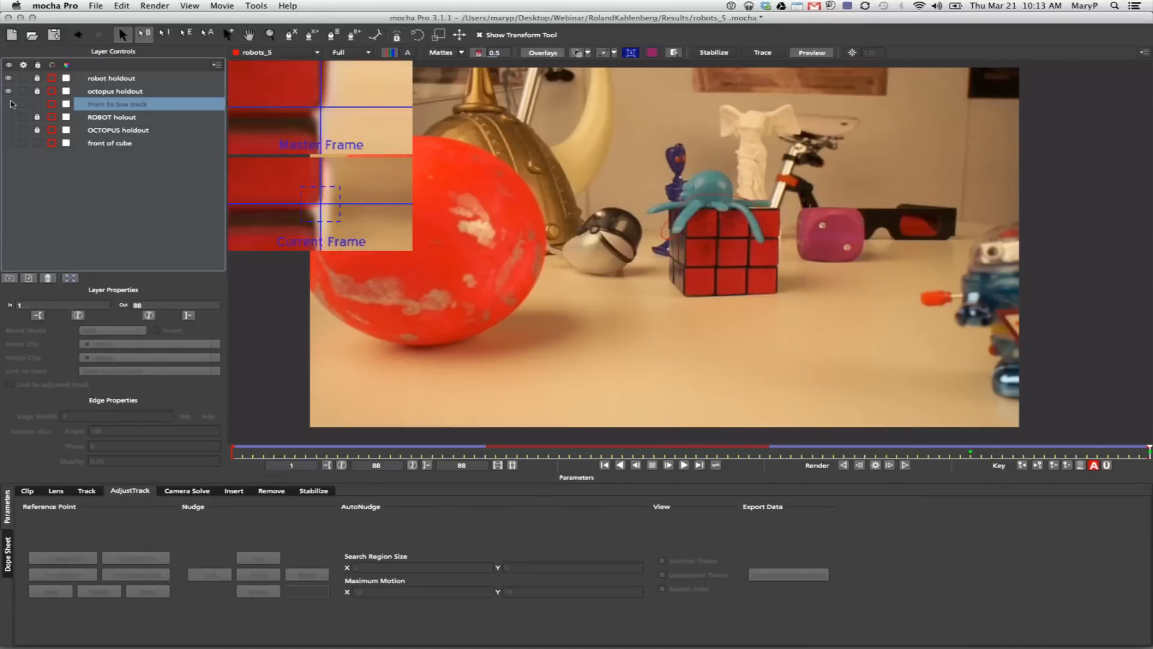
click(9, 92)
click(9, 78)
click(109, 144)
click(9, 143)
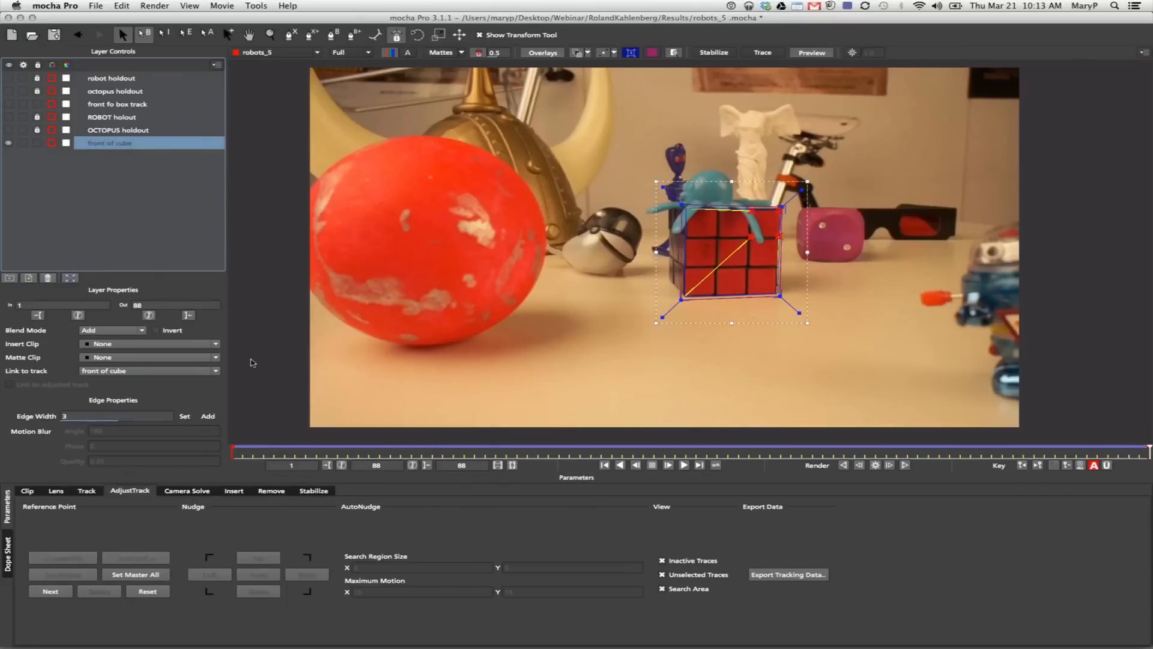
- Review the front of cube layer's adjusted track from frame 88 back to frame 1, and return to its tracking settings
click(220, 587)
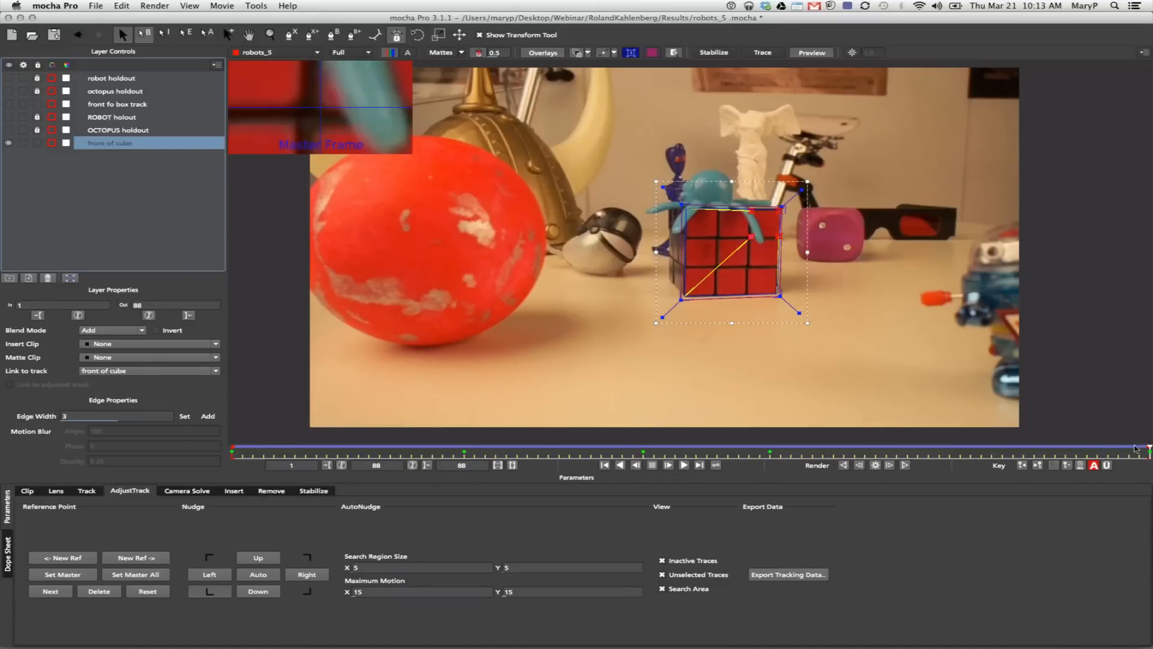
drag(1135, 447, 164, 326)
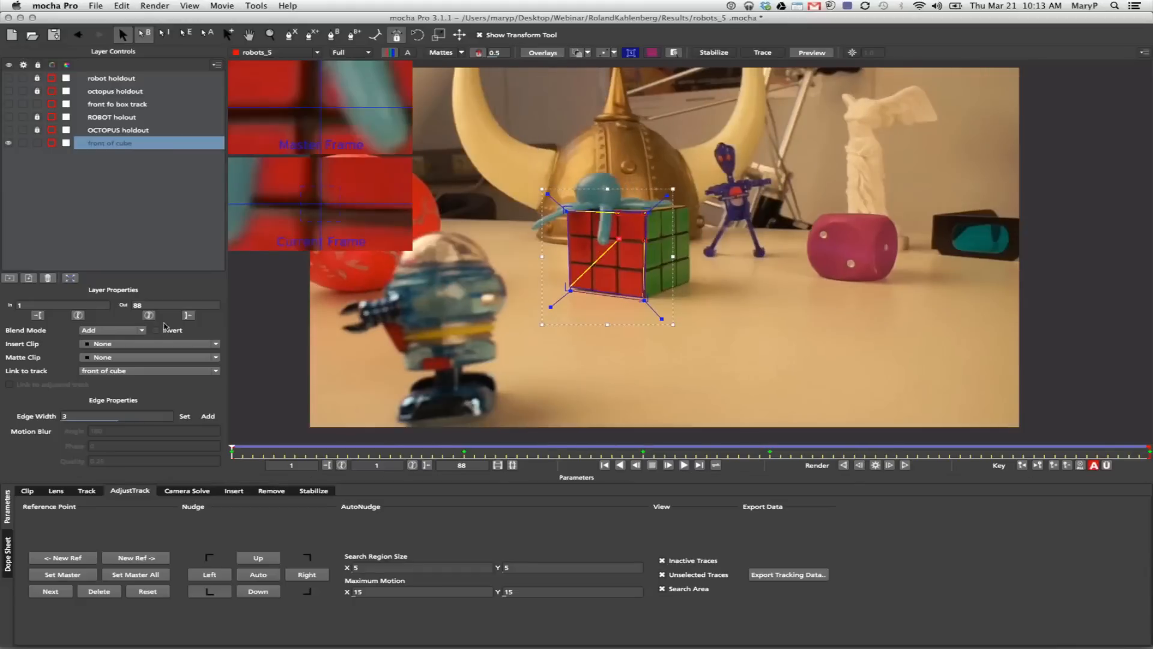
click(548, 52)
click(548, 53)
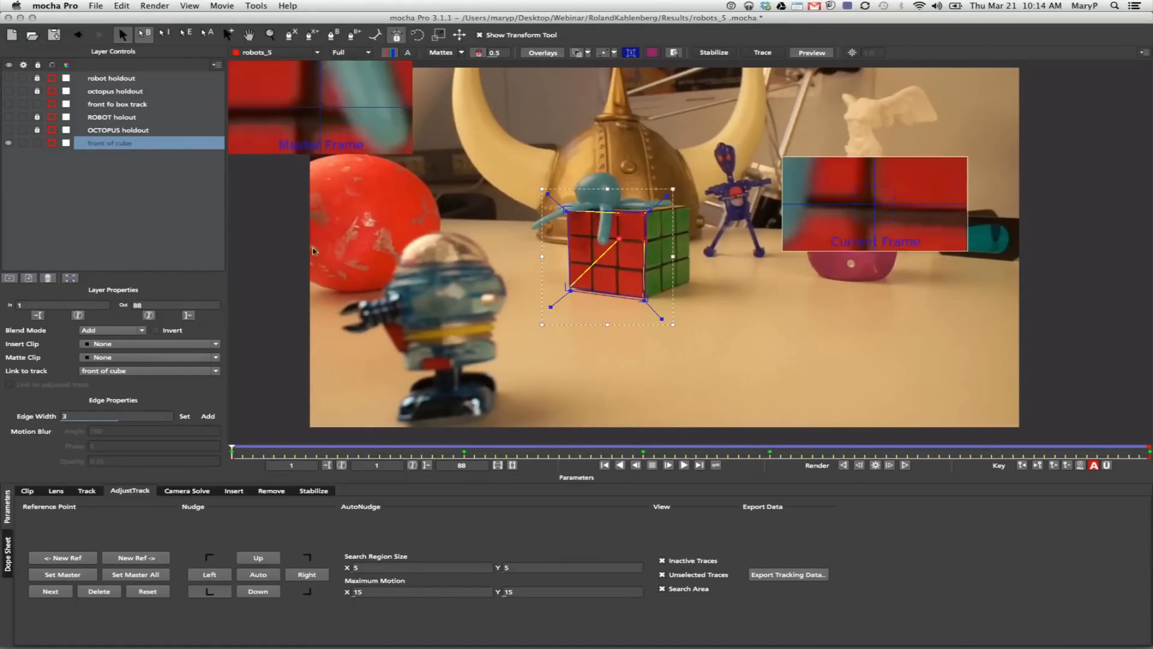
click(87, 491)
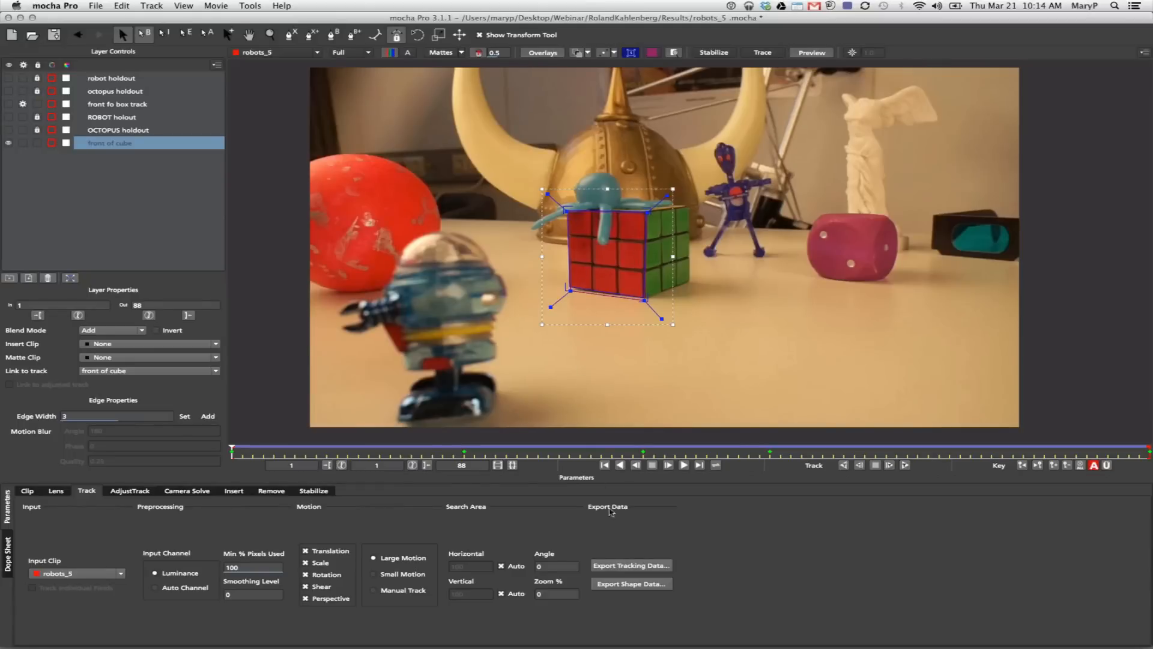
- Export the front of cube layer's tracking data in Nuke Corner Pin (*.nk) format by copying it to the clipboard
click(618, 568)
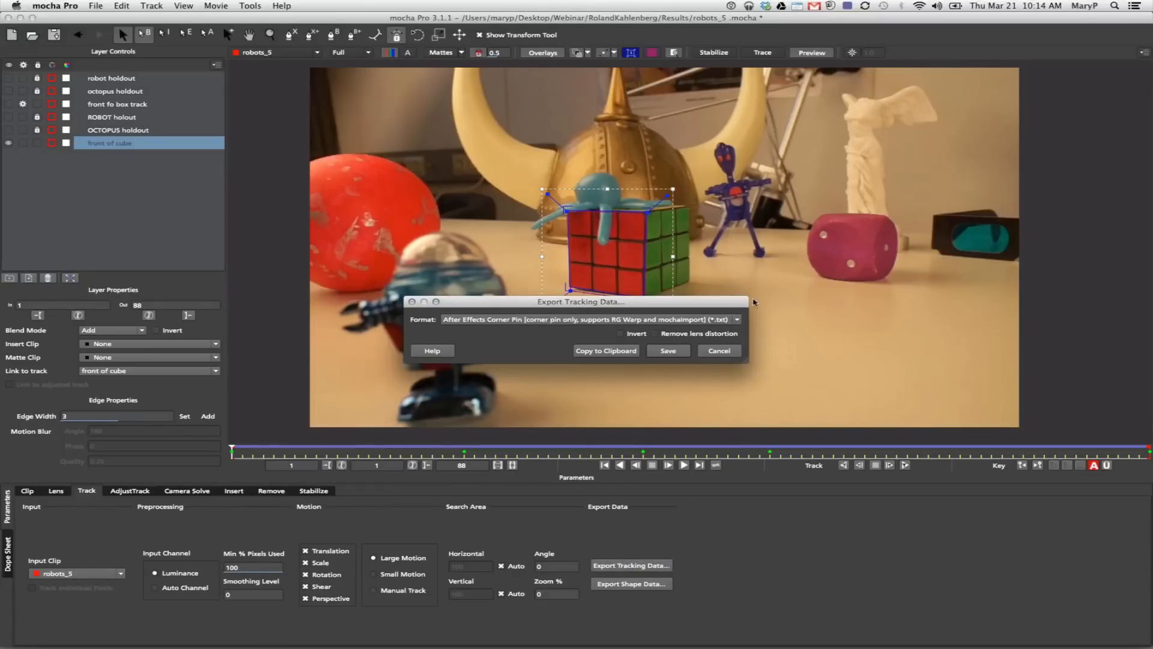
click(736, 320)
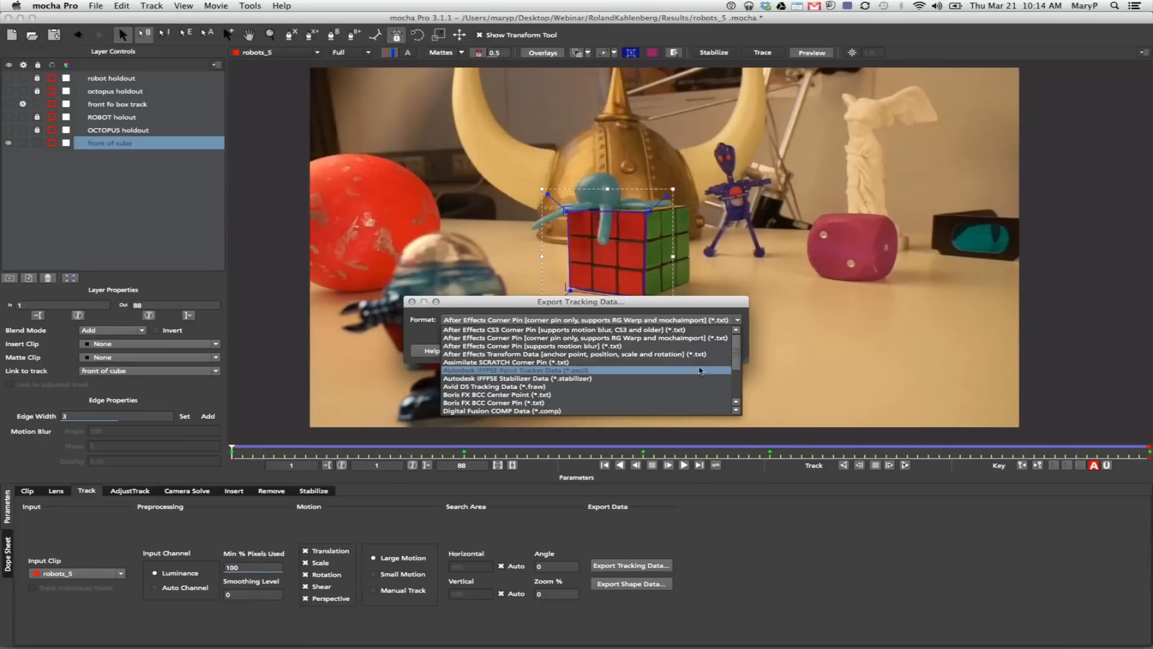
scroll(713, 378, down, 3)
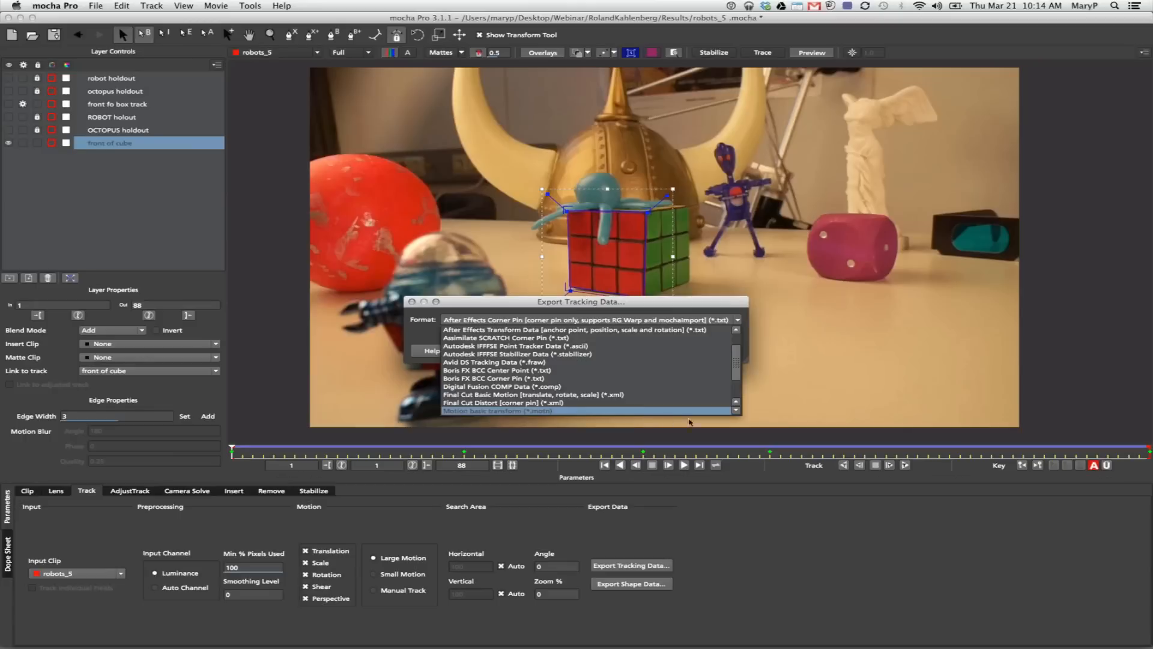
scroll(642, 383, down, 5)
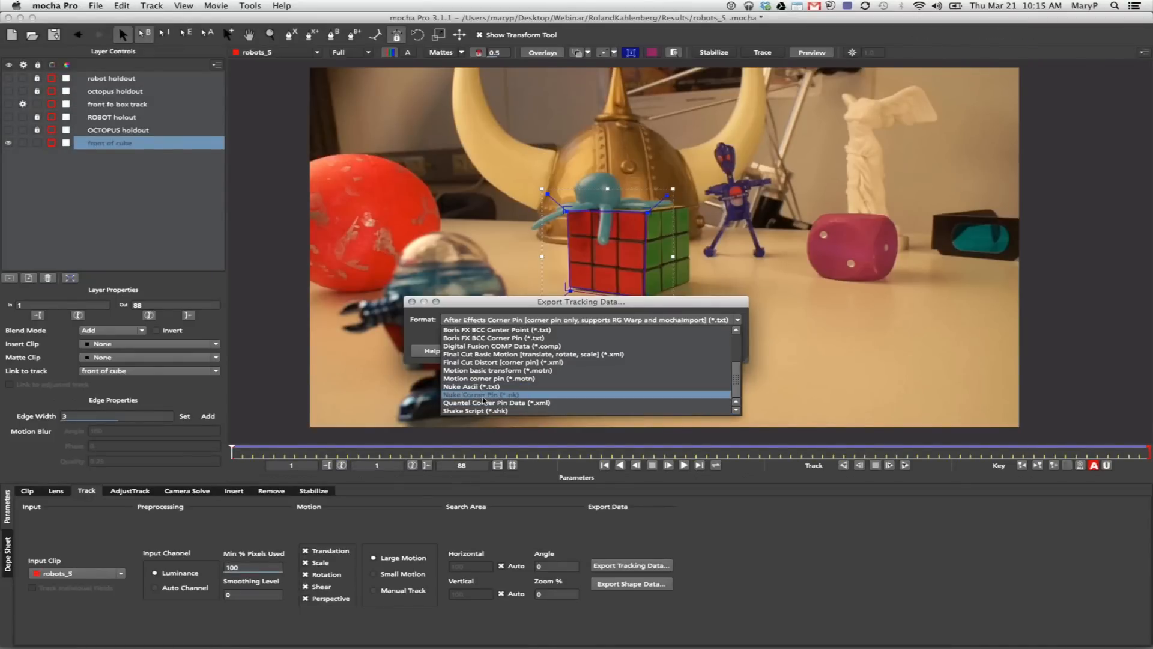
click(484, 395)
click(606, 355)
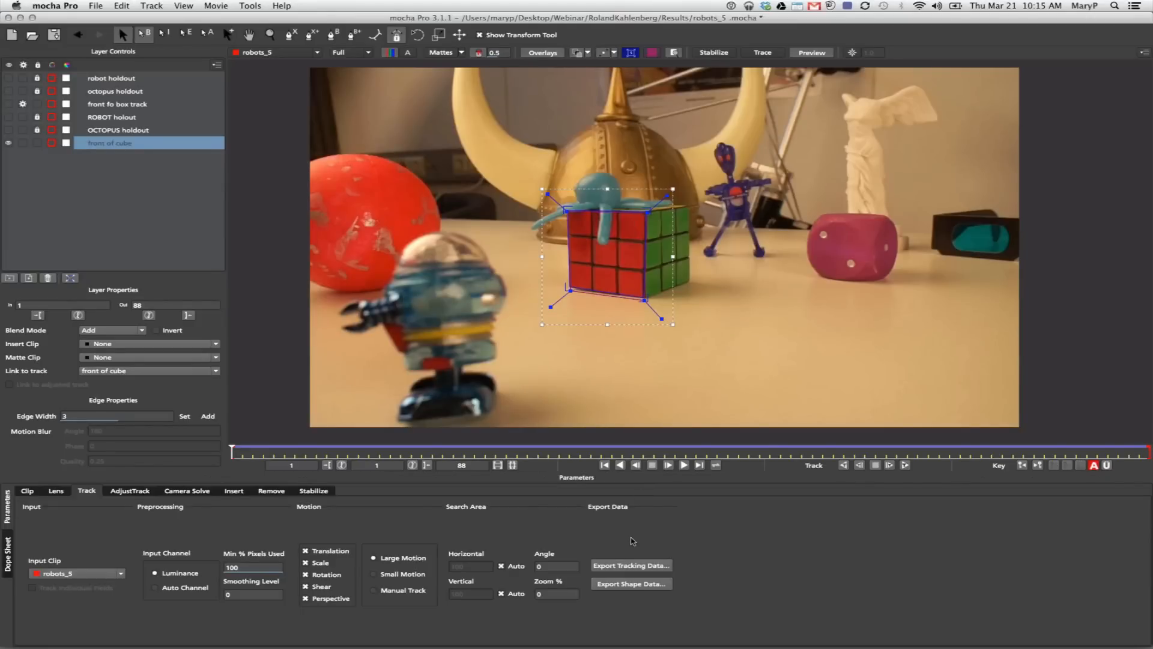
- Copy the selected front of cube layer's shape data to the clipboard in the mocha shape data for AE format
click(628, 575)
click(597, 312)
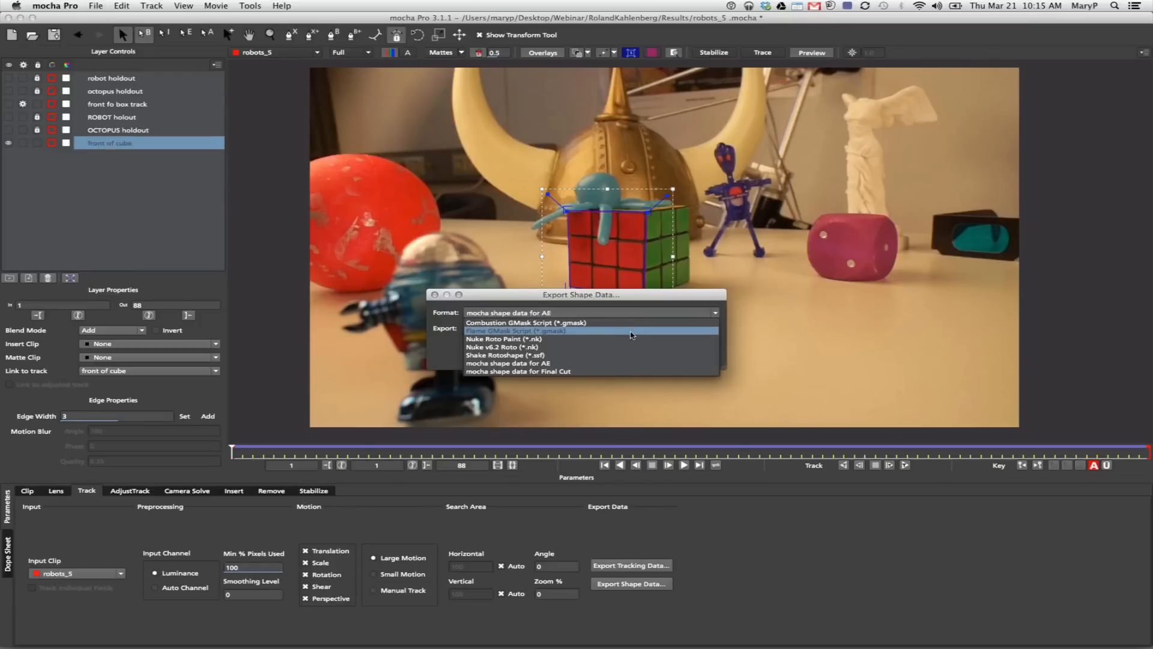
click(594, 363)
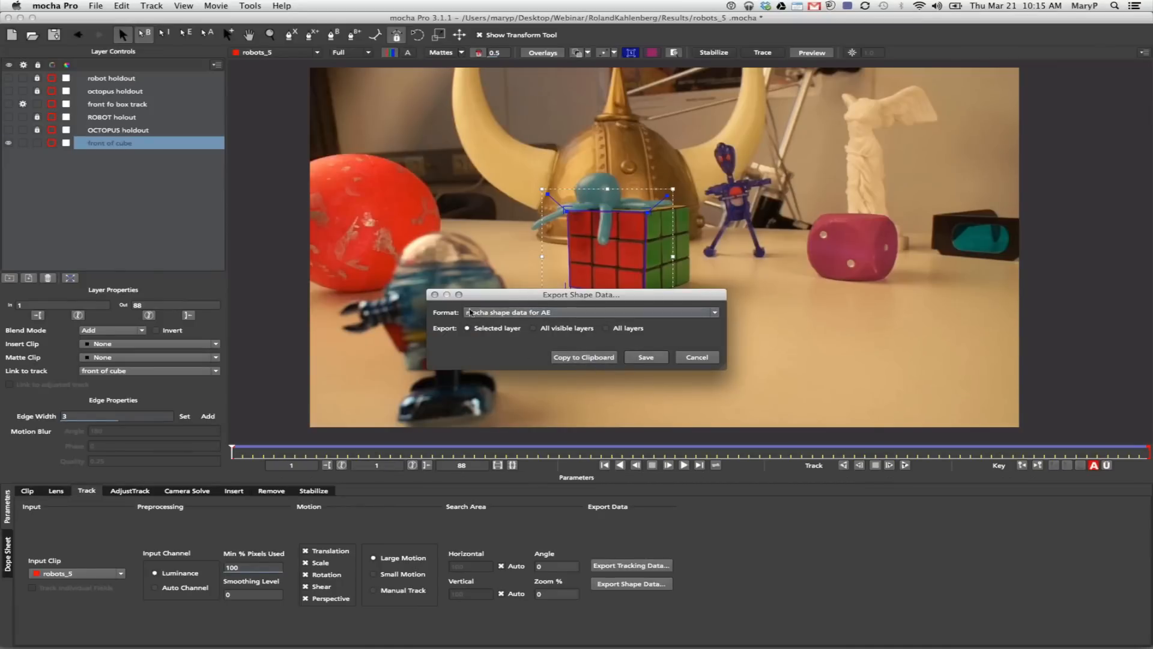
drag(585, 295, 592, 308)
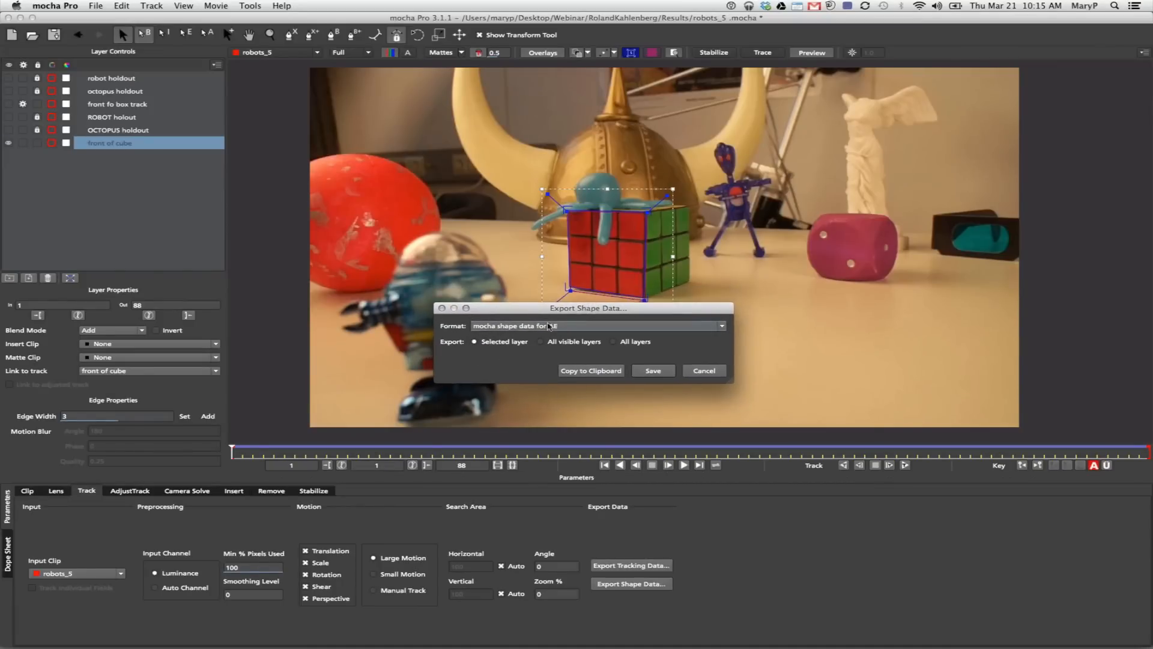
click(585, 371)
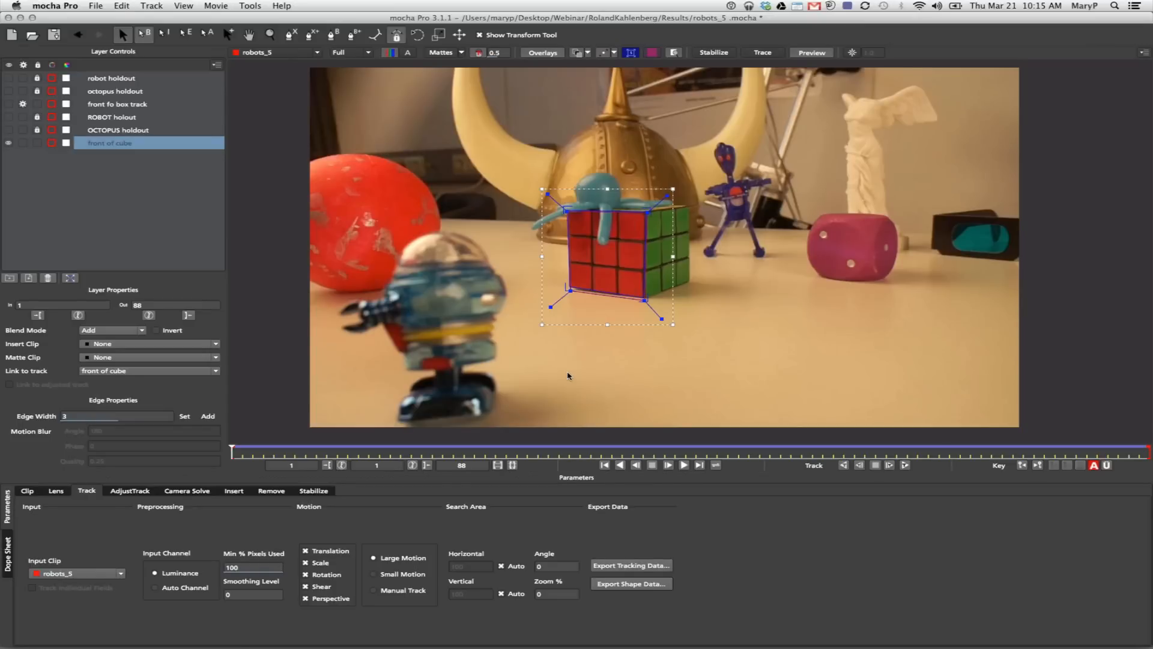
- Look over the shape data formats, the tracking data export options and the project's export commands without exporting anything
click(642, 584)
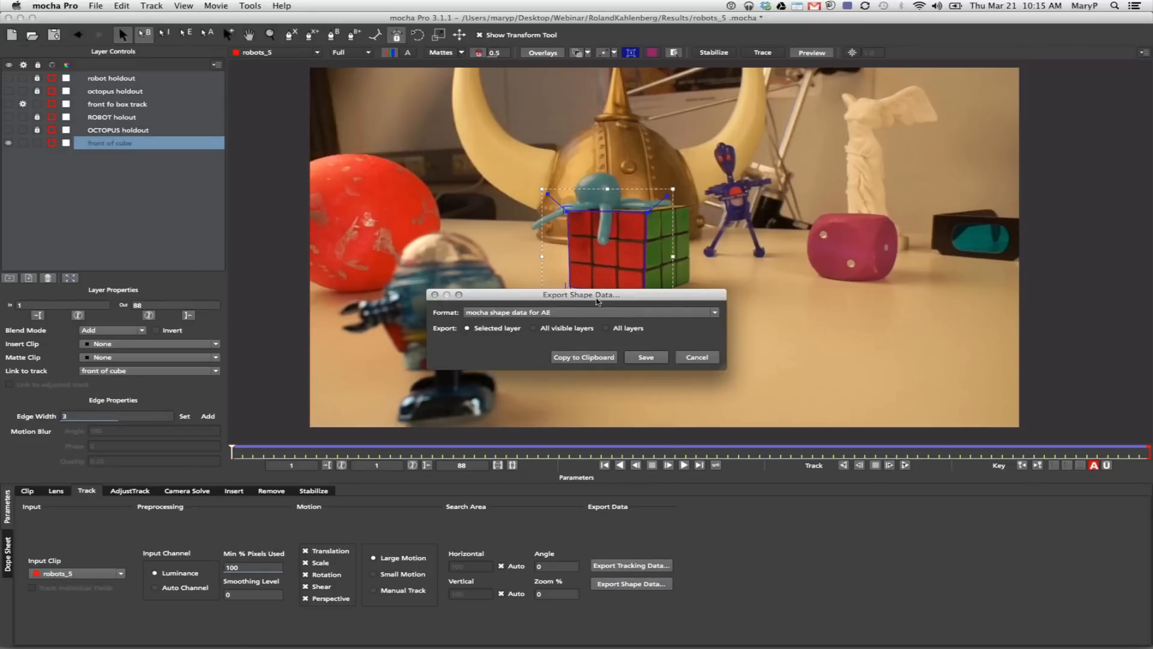
drag(598, 301, 617, 304)
click(715, 360)
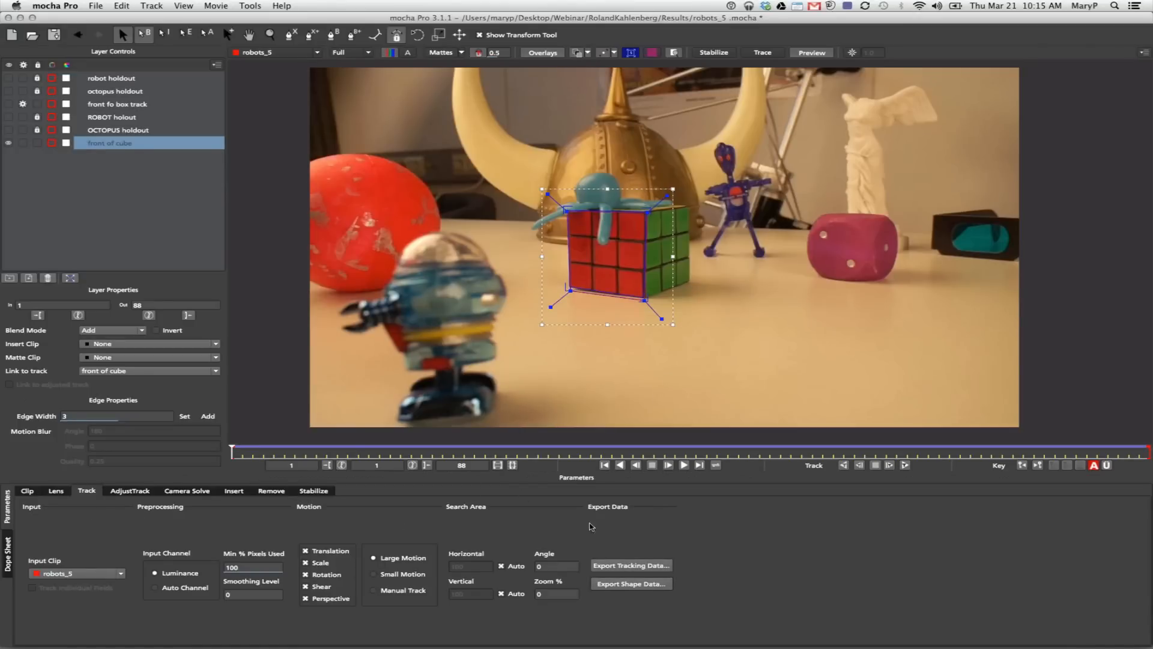
click(619, 585)
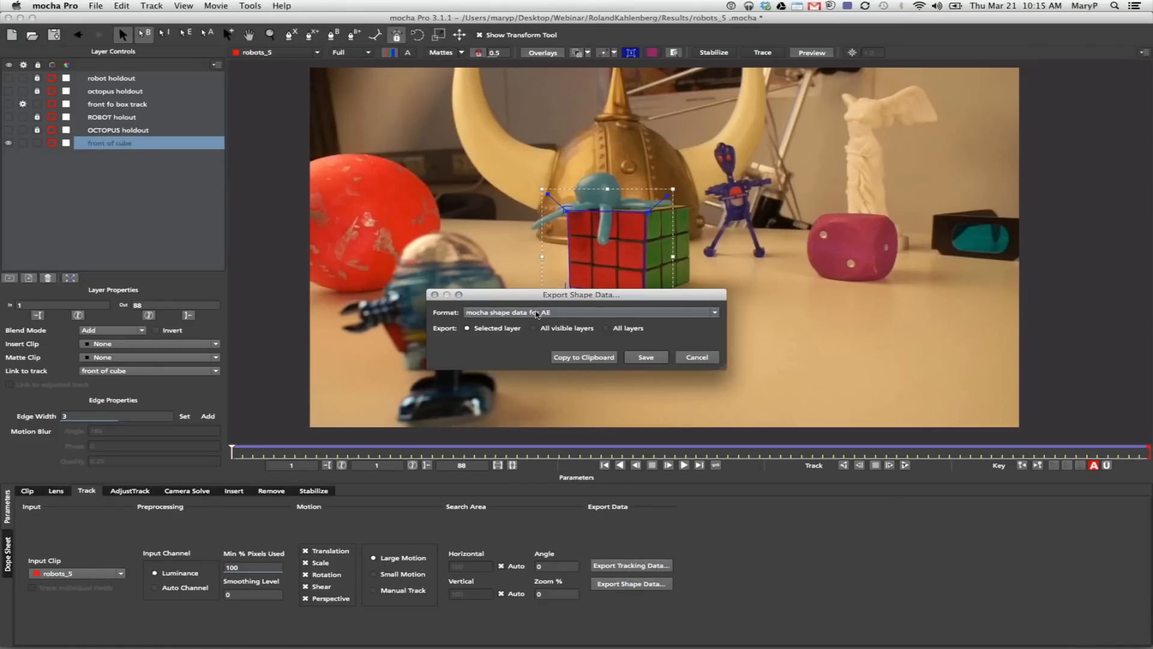
click(504, 313)
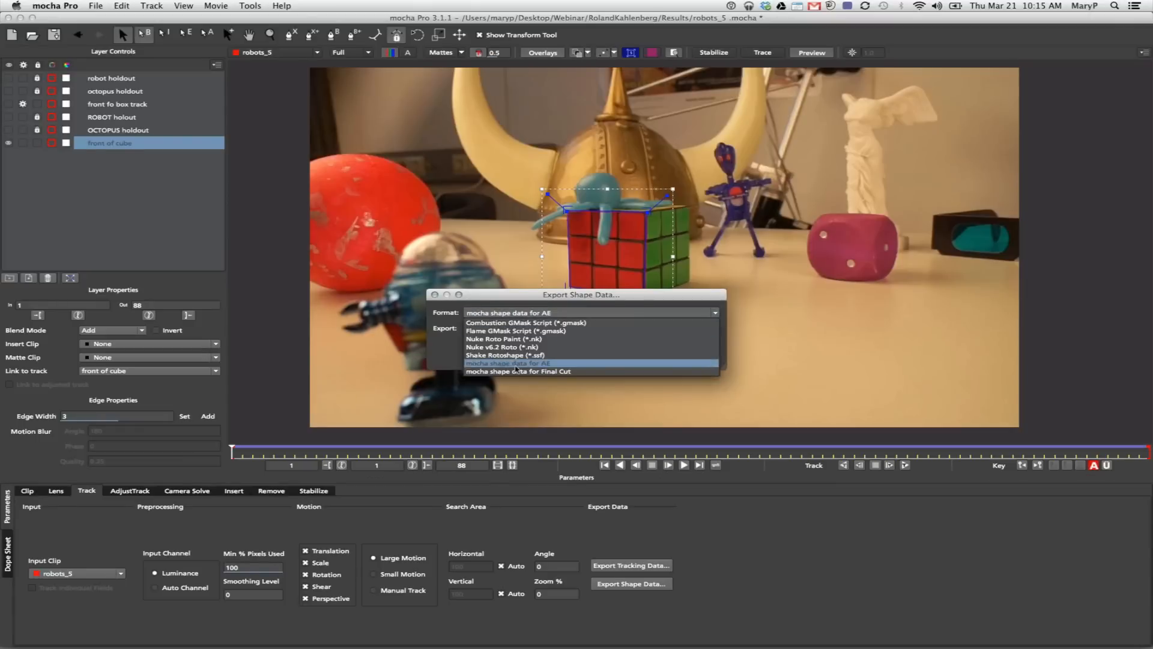
click(515, 365)
click(694, 355)
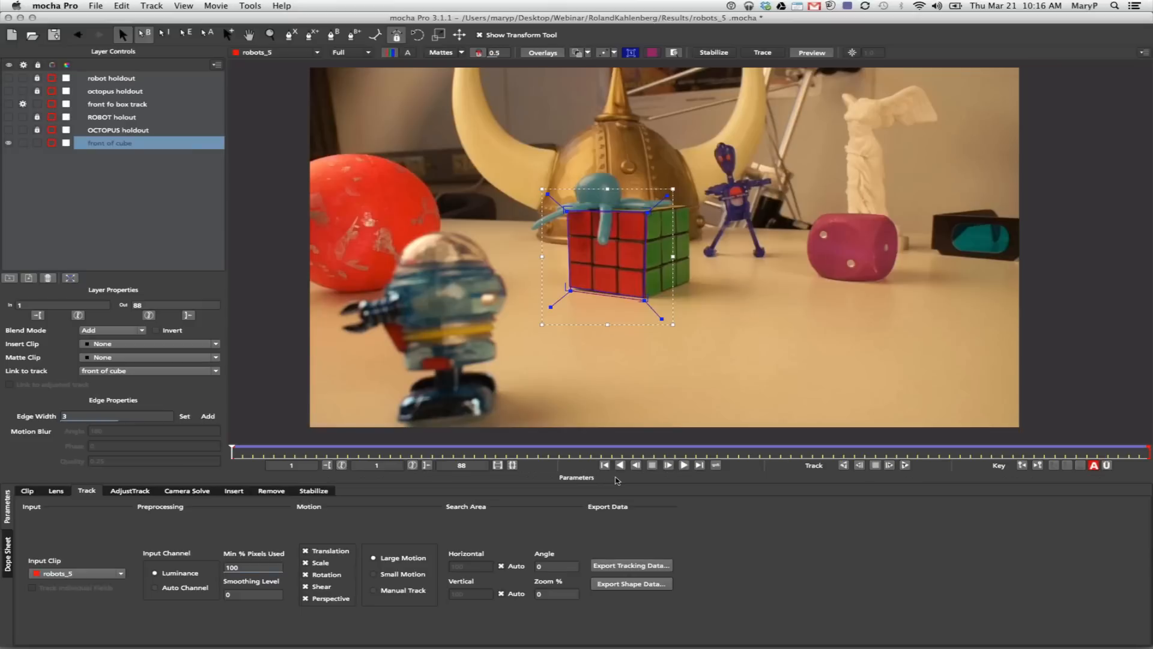
click(625, 566)
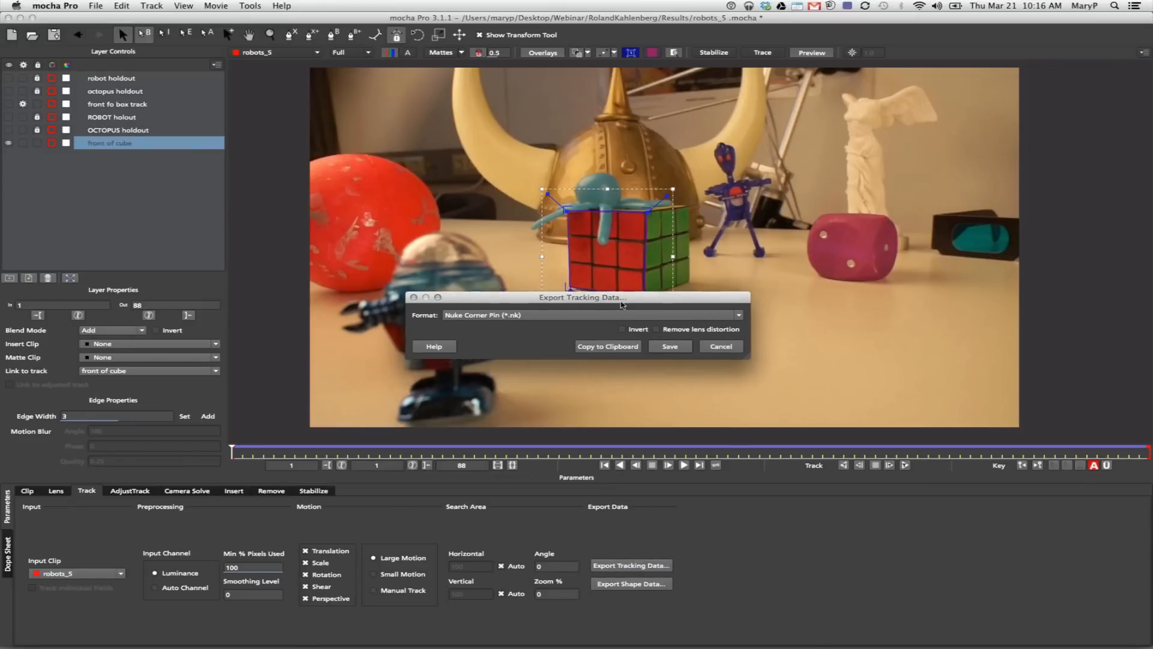
click(707, 370)
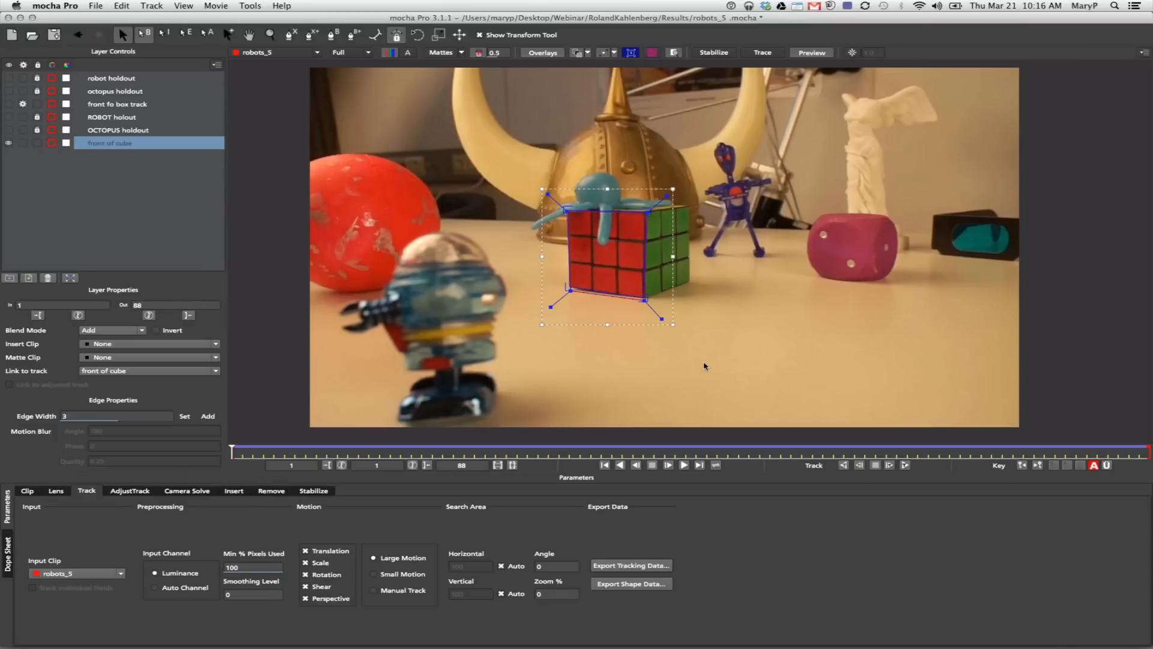
click(95, 6)
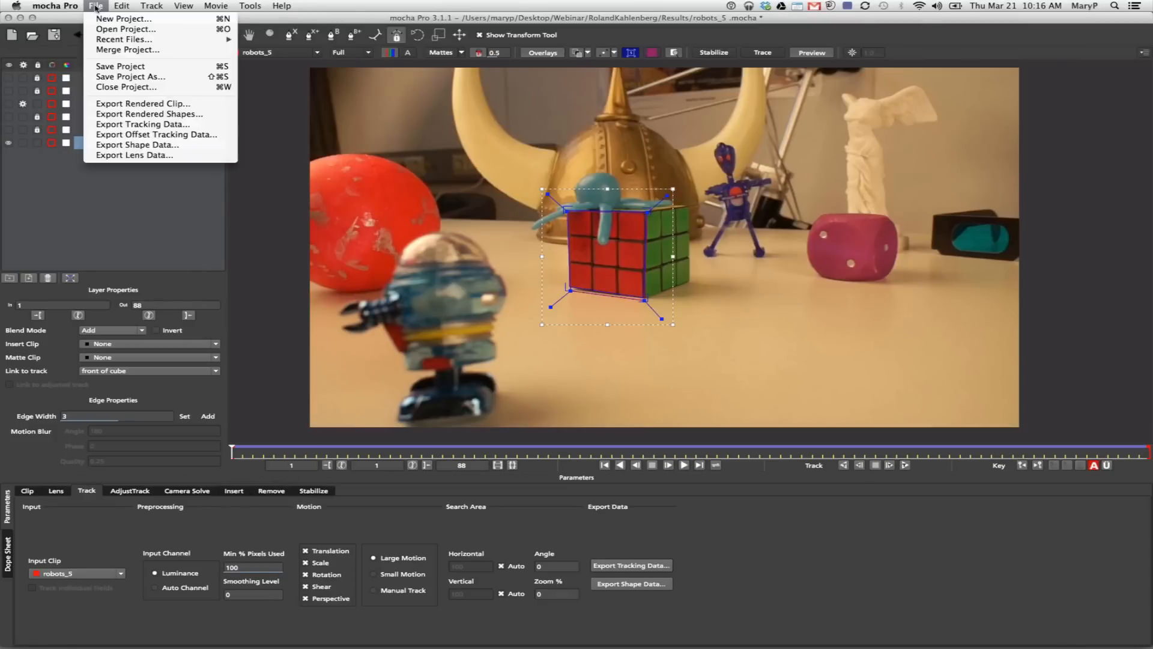
click(64, 192)
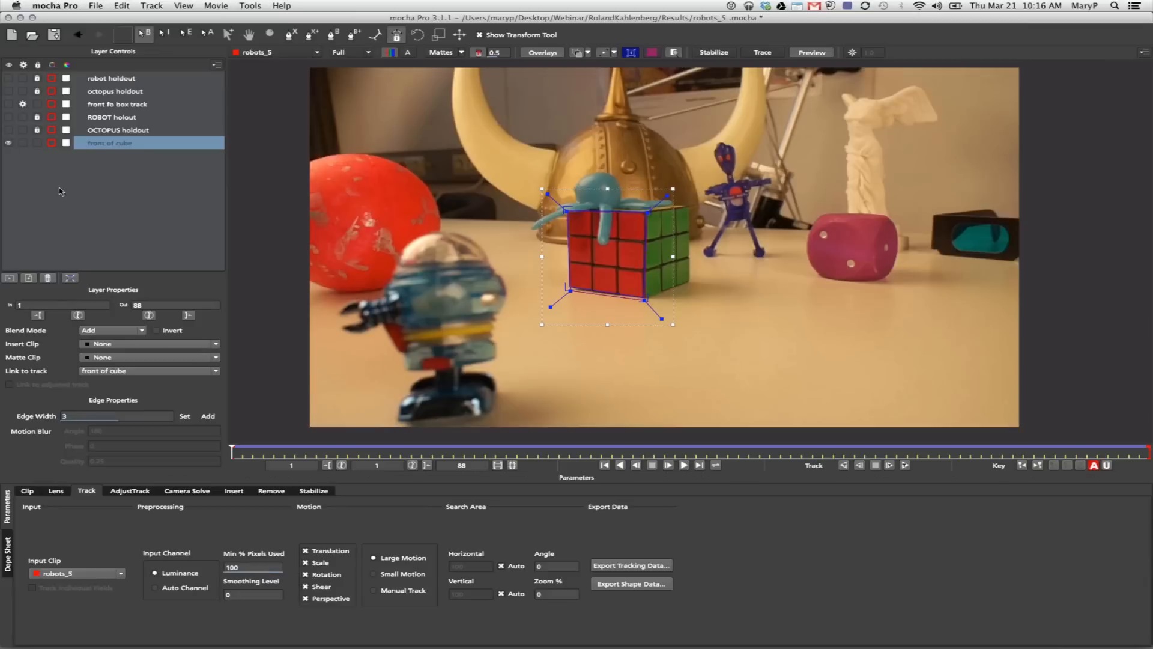
key(super+Tab)
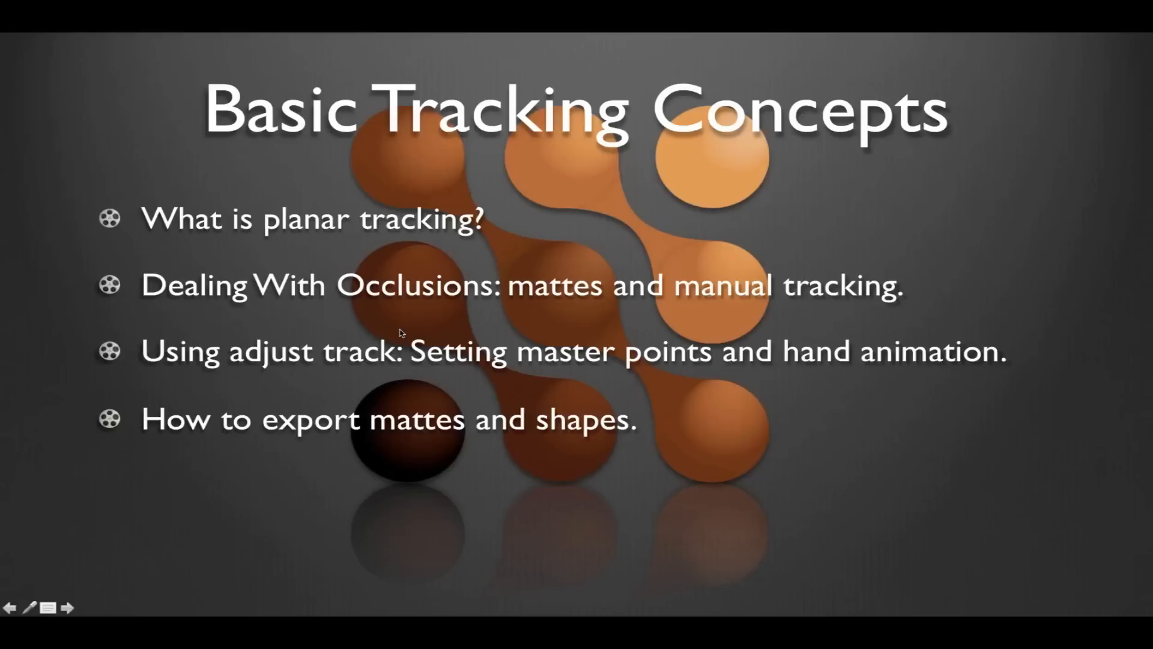
key(Right)
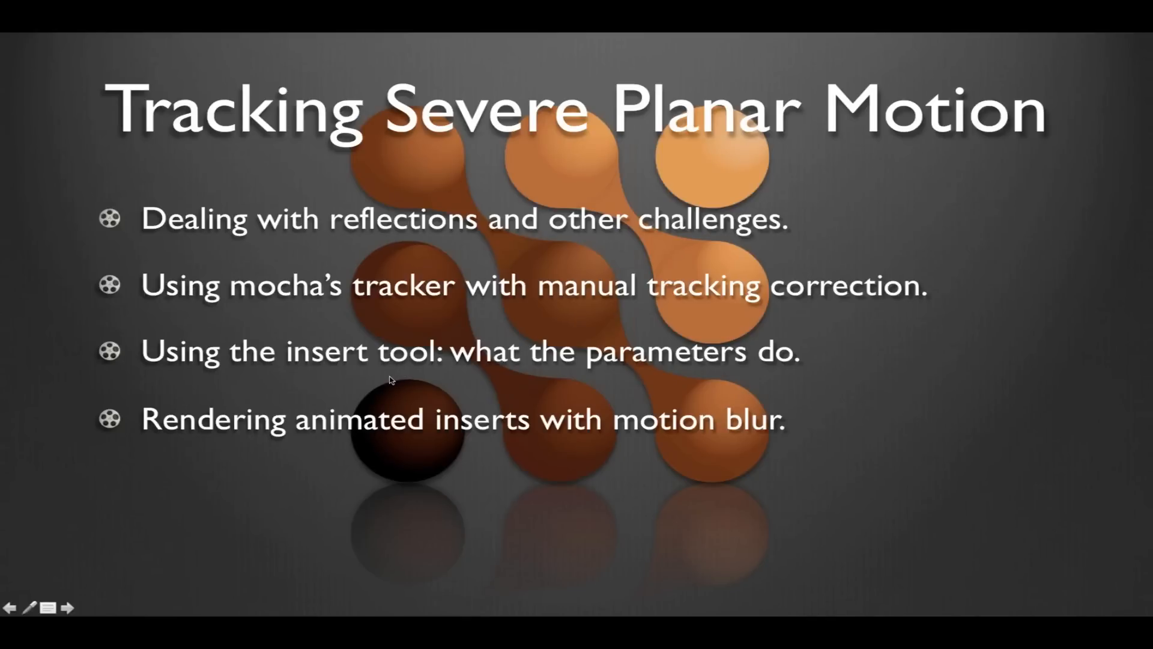
key(super+Tab)
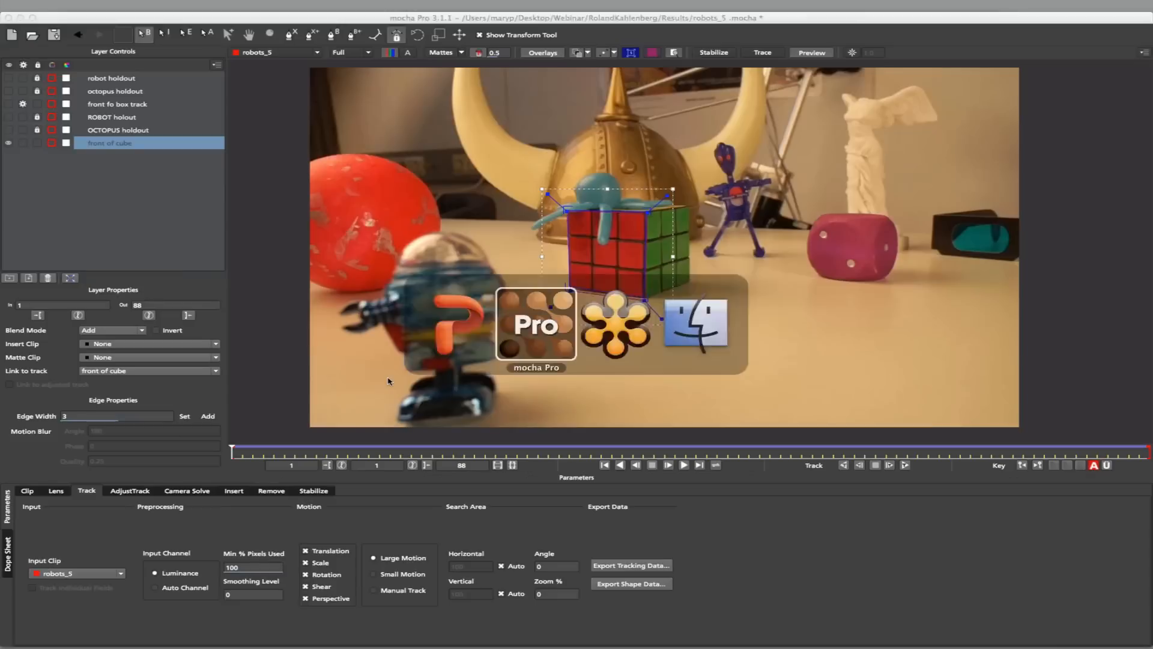
- Open the recent project Jennifer2.mocha without saving the changes to robots_5, and play back its laptop screen insert
click(96, 6)
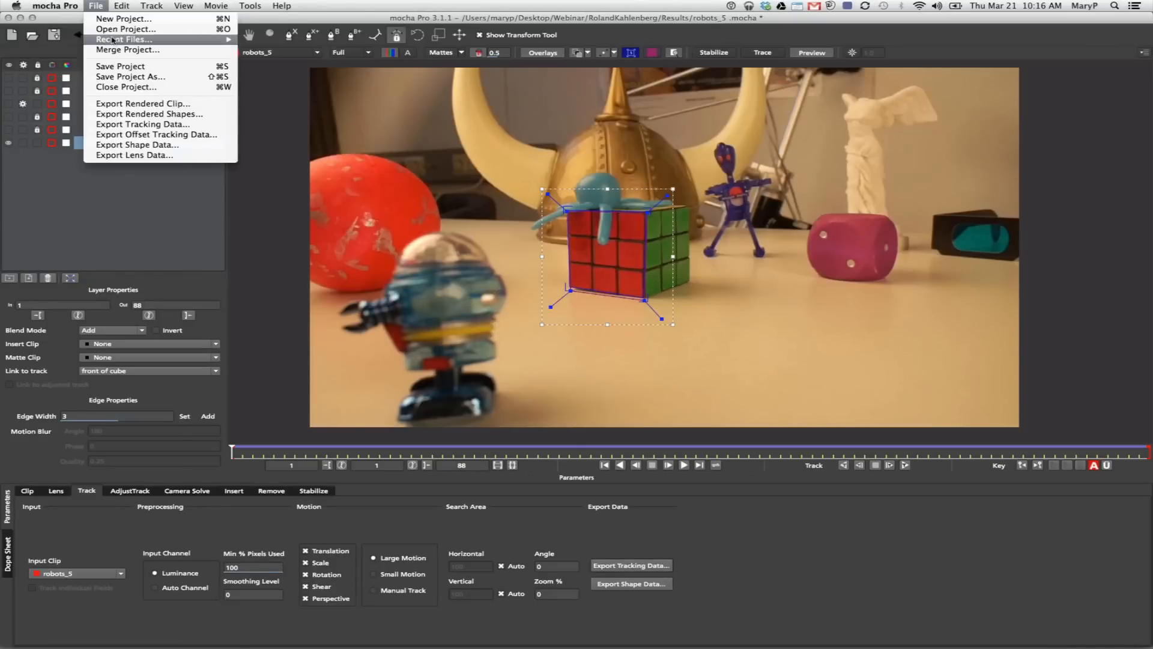
mouse_move(115, 41)
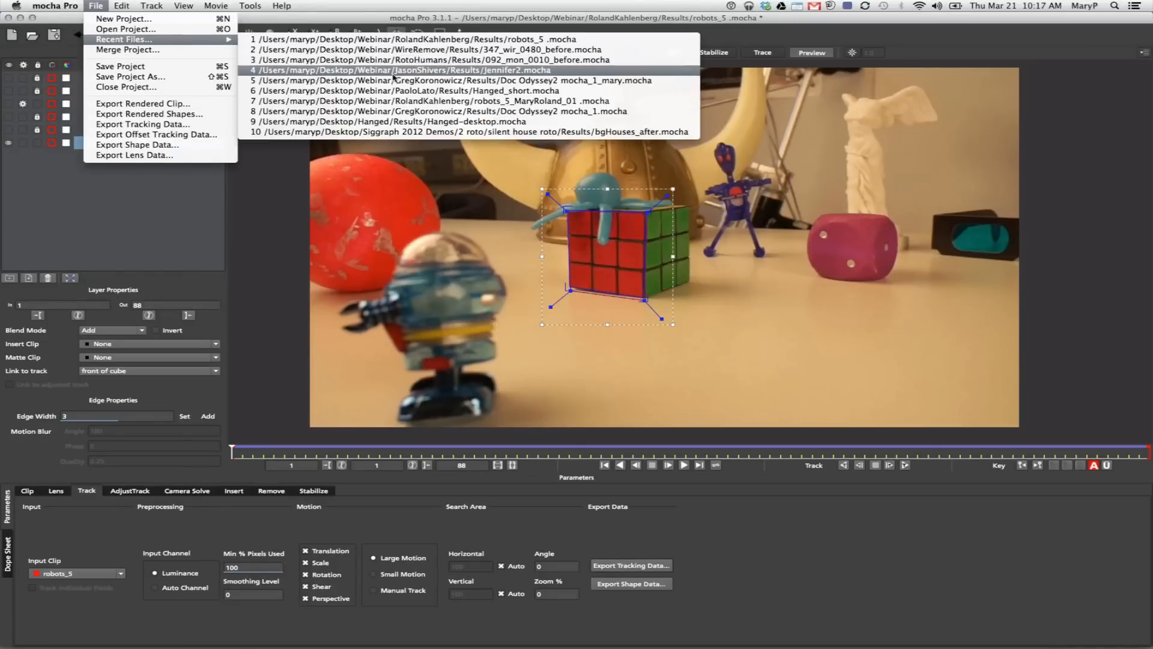
click(361, 120)
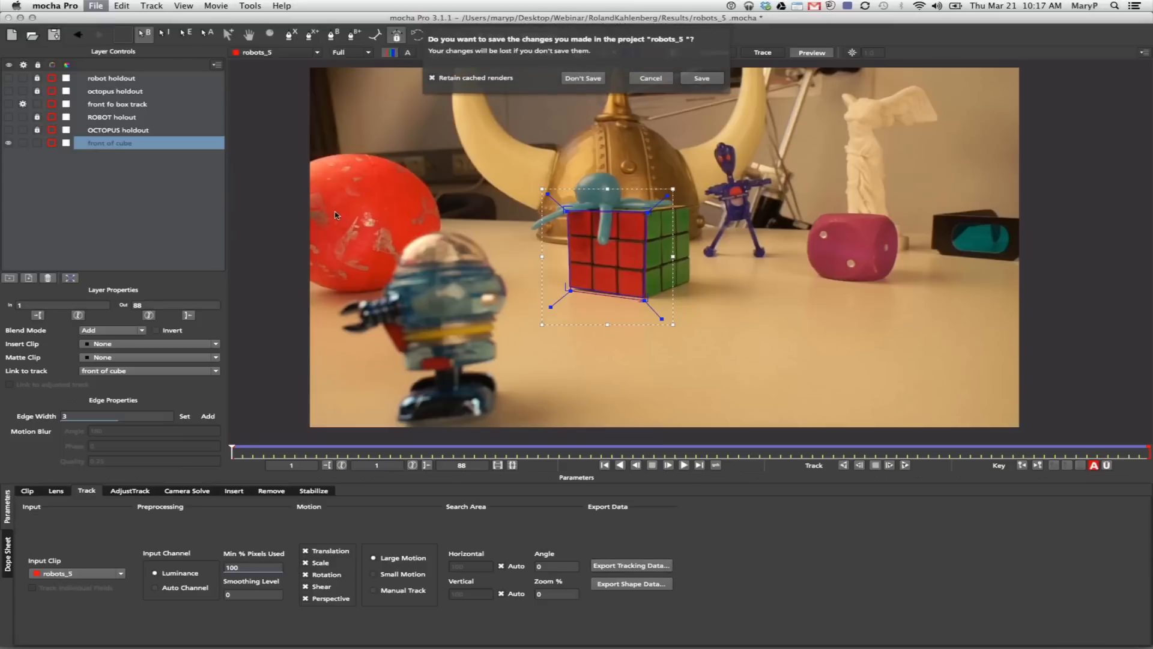
click(579, 76)
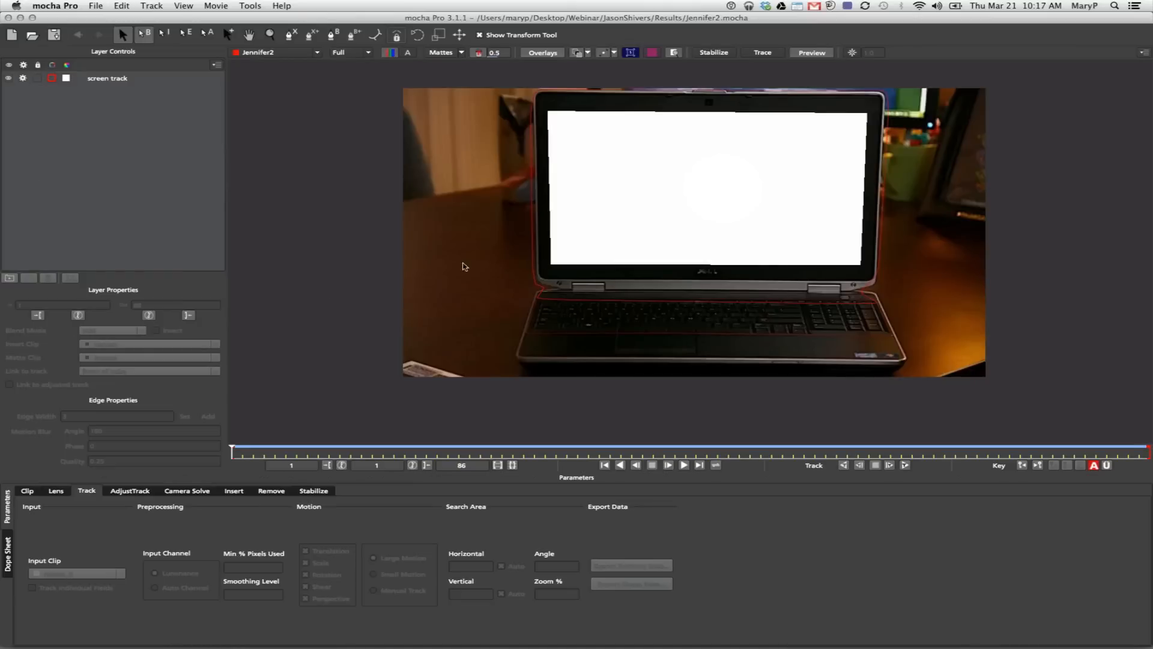
key(space)
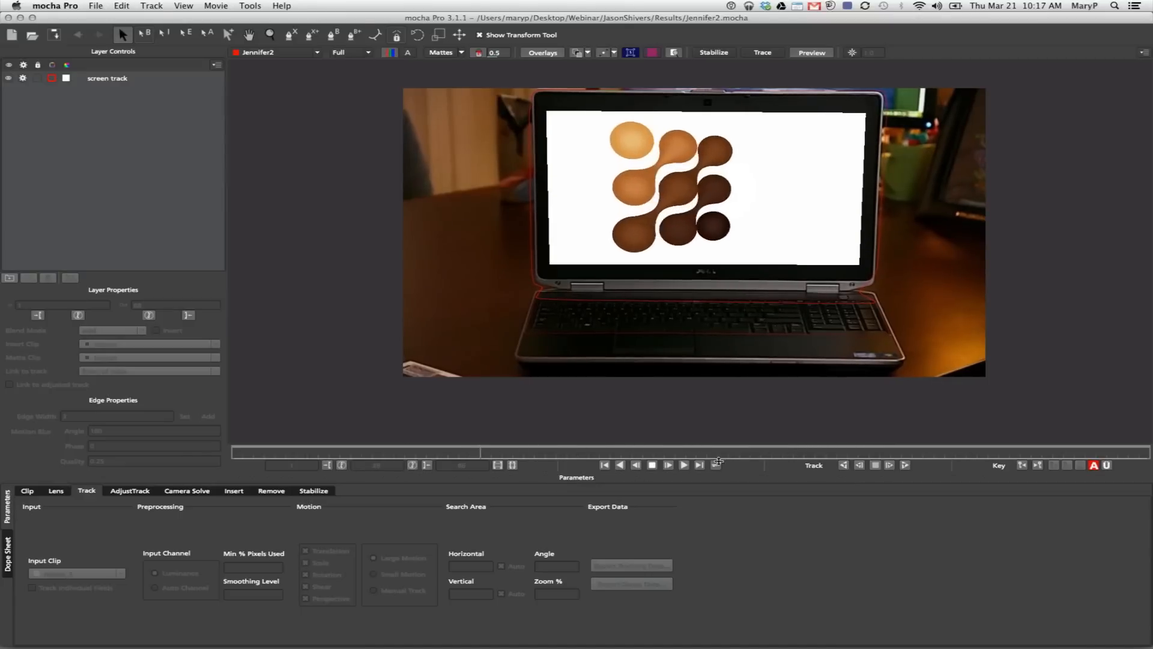
drag(373, 448, 204, 450)
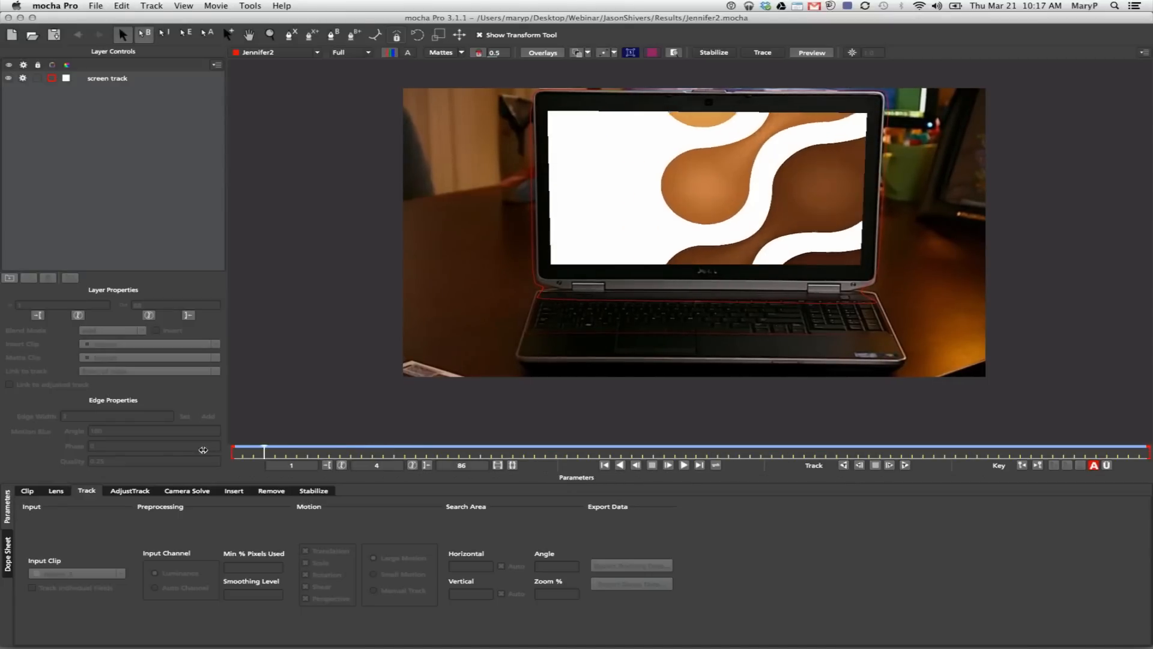
- Set the screen track layer's insert clip to None, then hide the layer, turn off its tracking and lock it
click(93, 82)
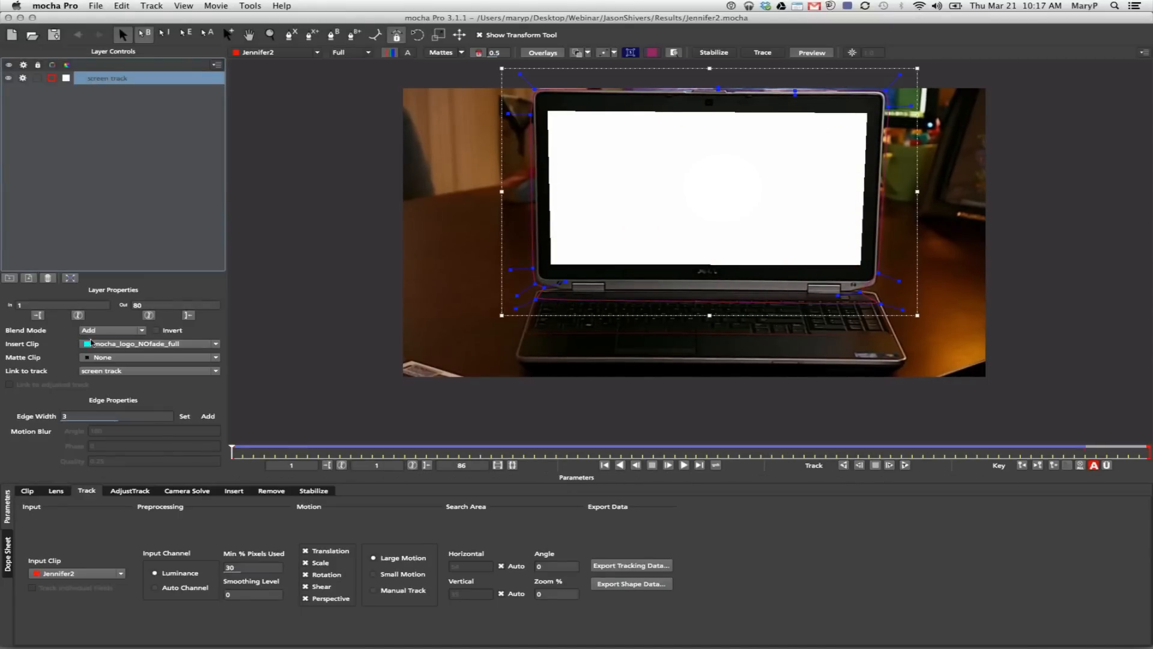
click(90, 344)
click(115, 362)
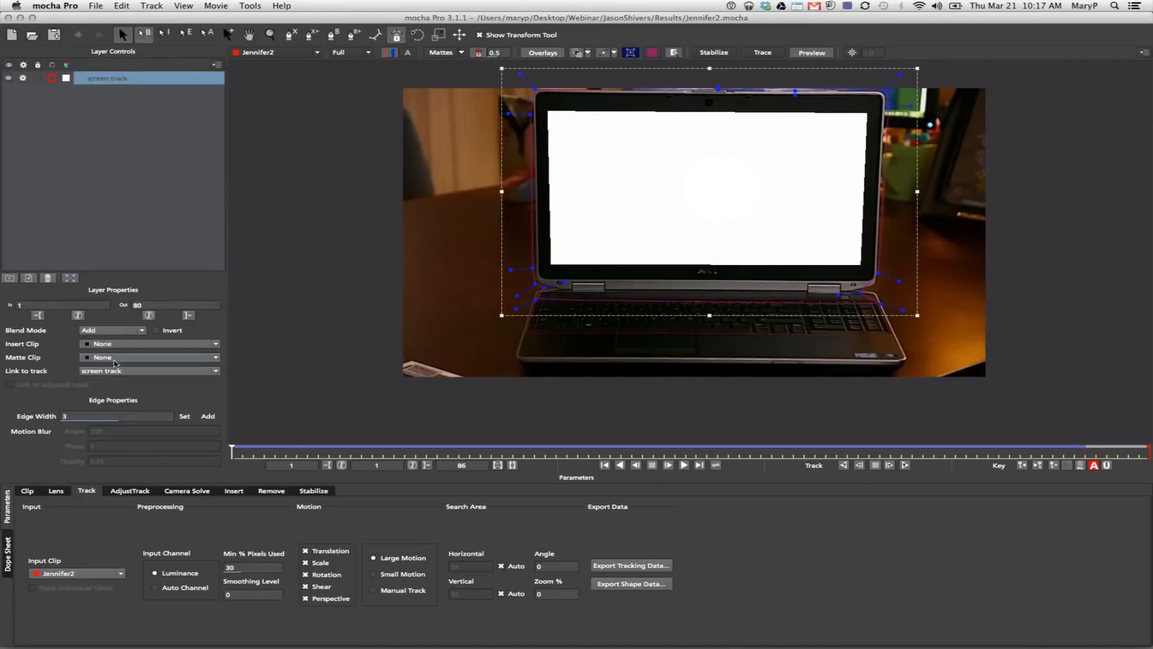
click(9, 79)
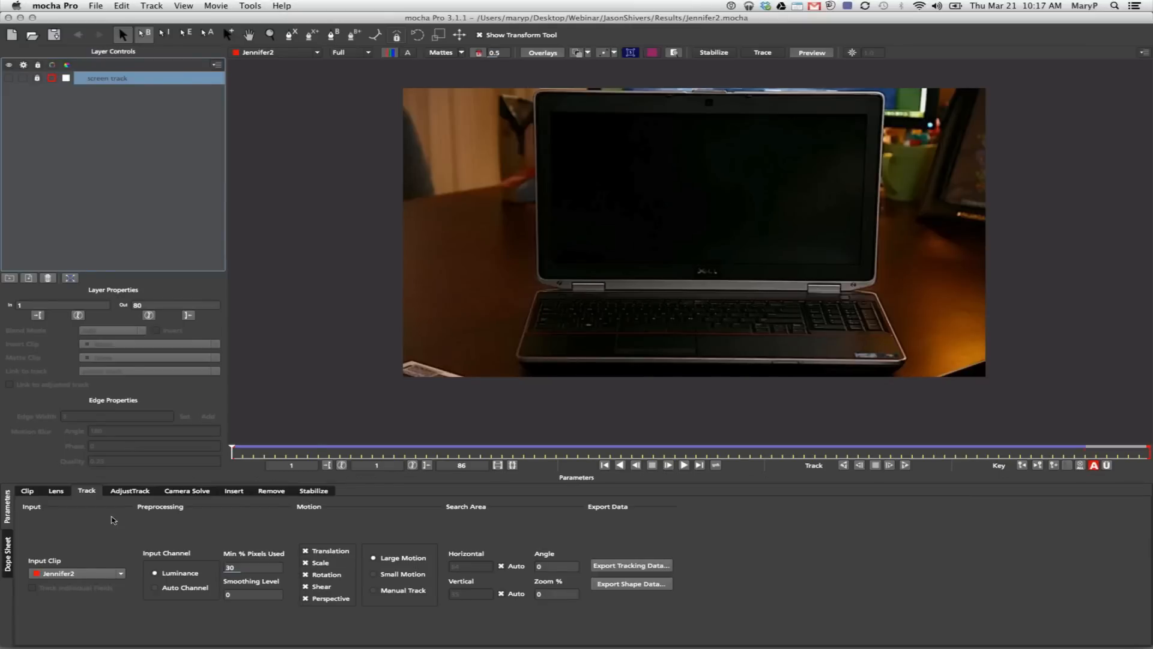
- Set the Jennifer2 clip's video gamma to 1.5 in its colorspace settings, and return to the tracking settings
click(30, 491)
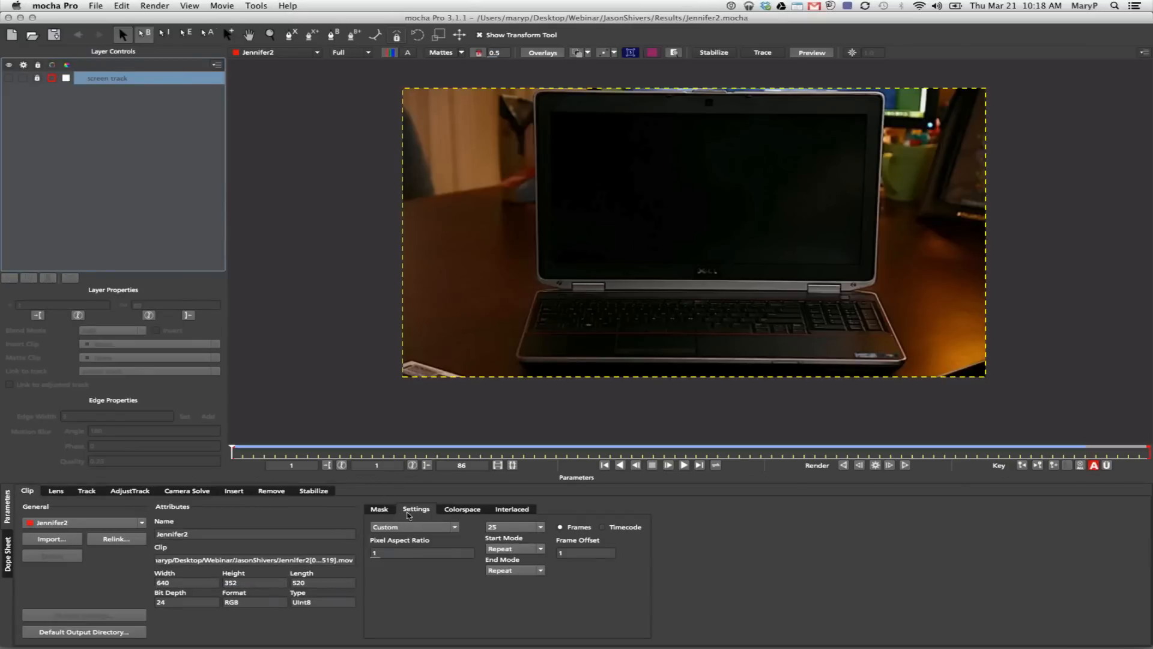
click(401, 552)
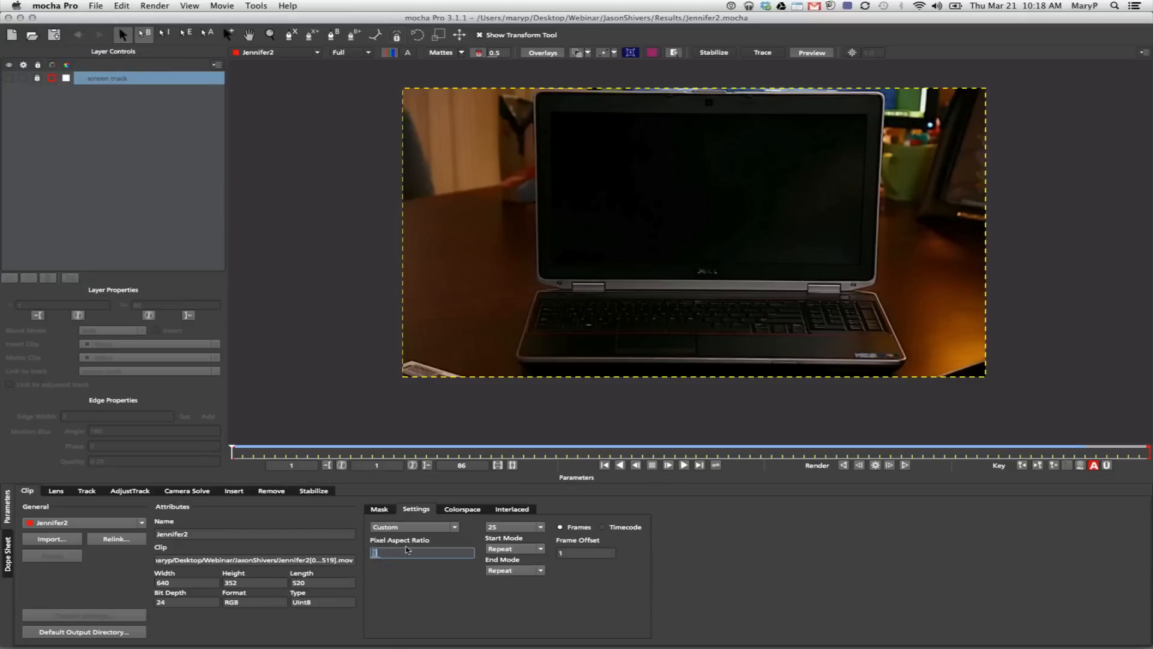
click(455, 511)
click(460, 574)
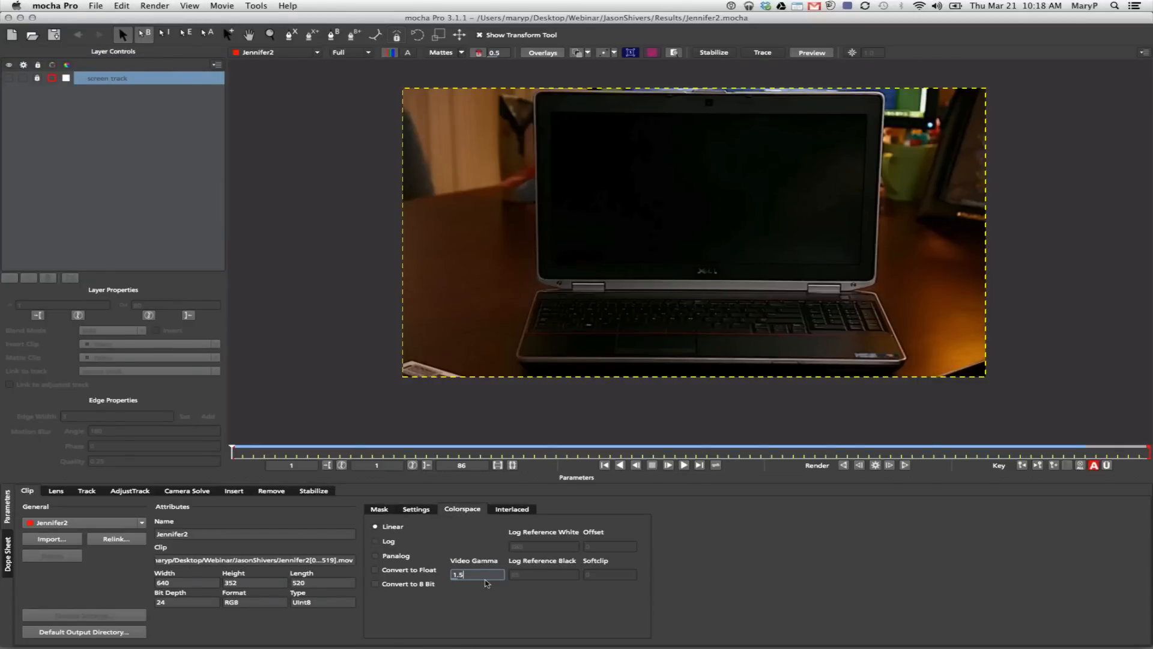
key(Return)
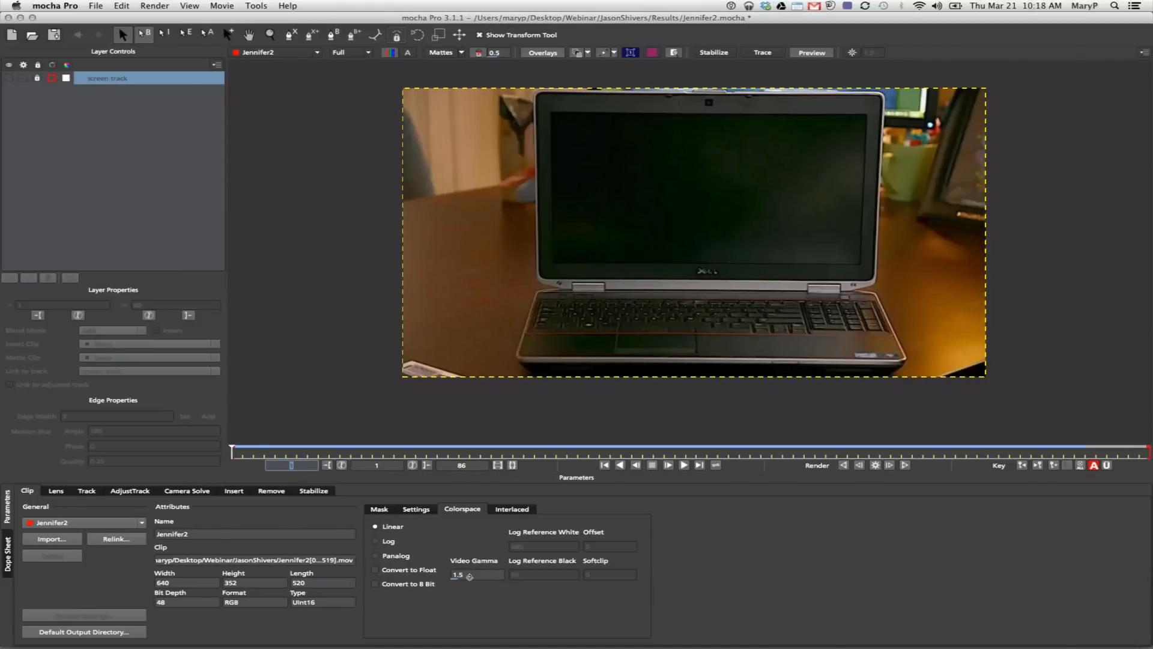
click(88, 493)
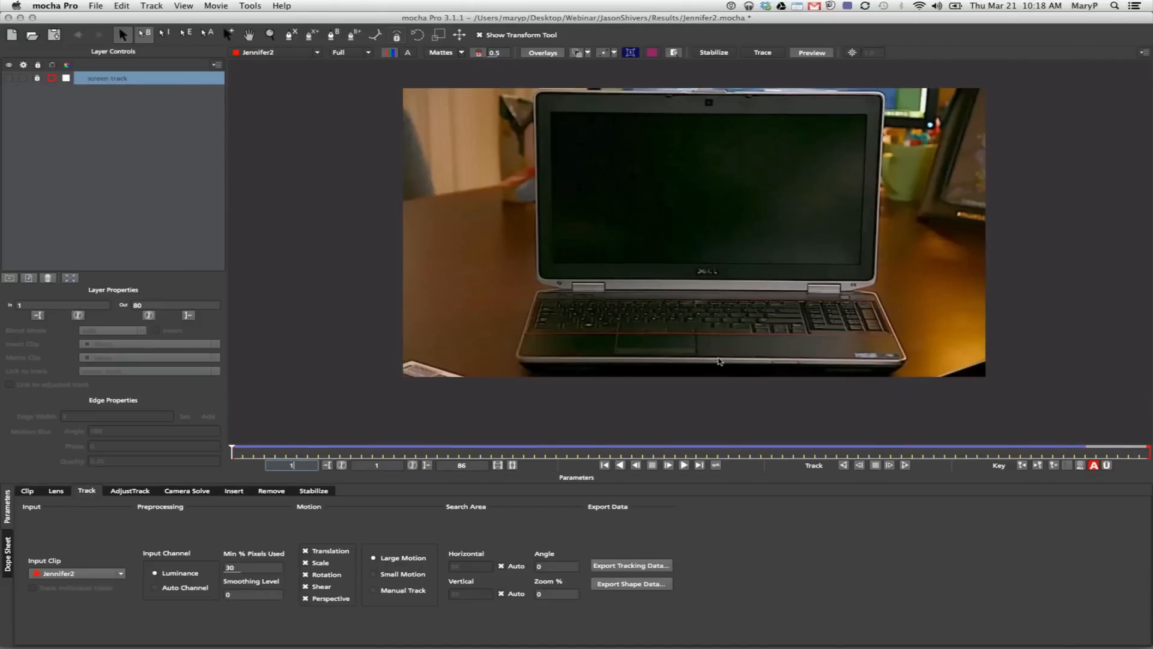
- Review the lid's movement up to about frame 70, return to frame 1, and draw an X-spline around the laptop lid
click(270, 34)
drag(664, 191, 600, 233)
key(x)
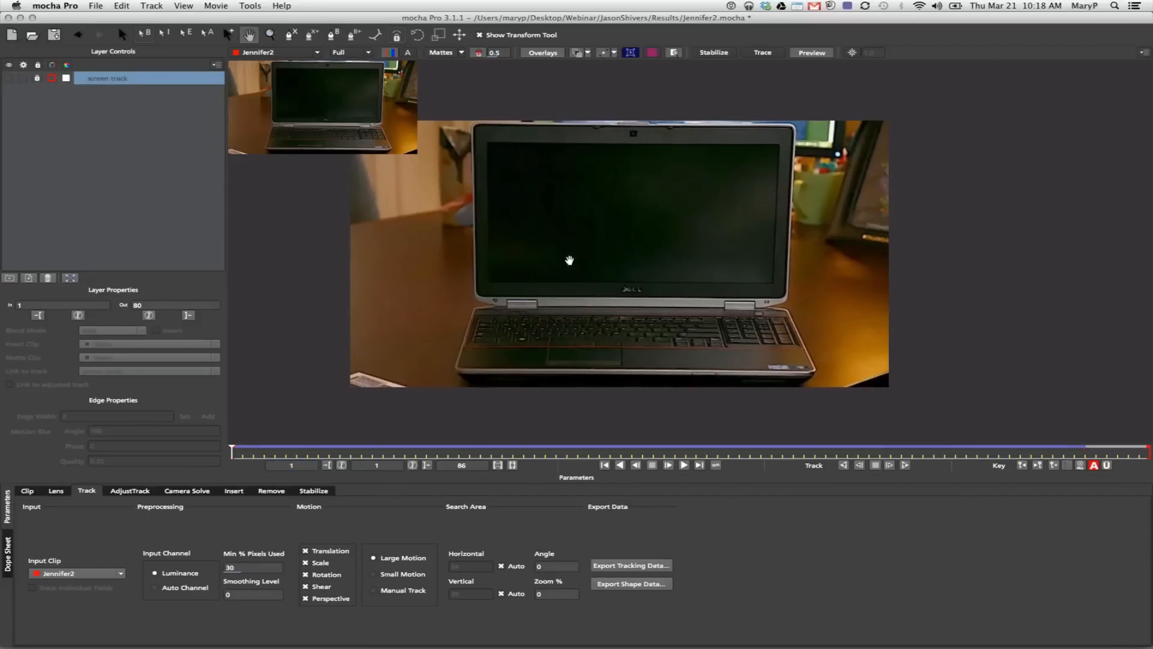
drag(234, 453, 973, 419)
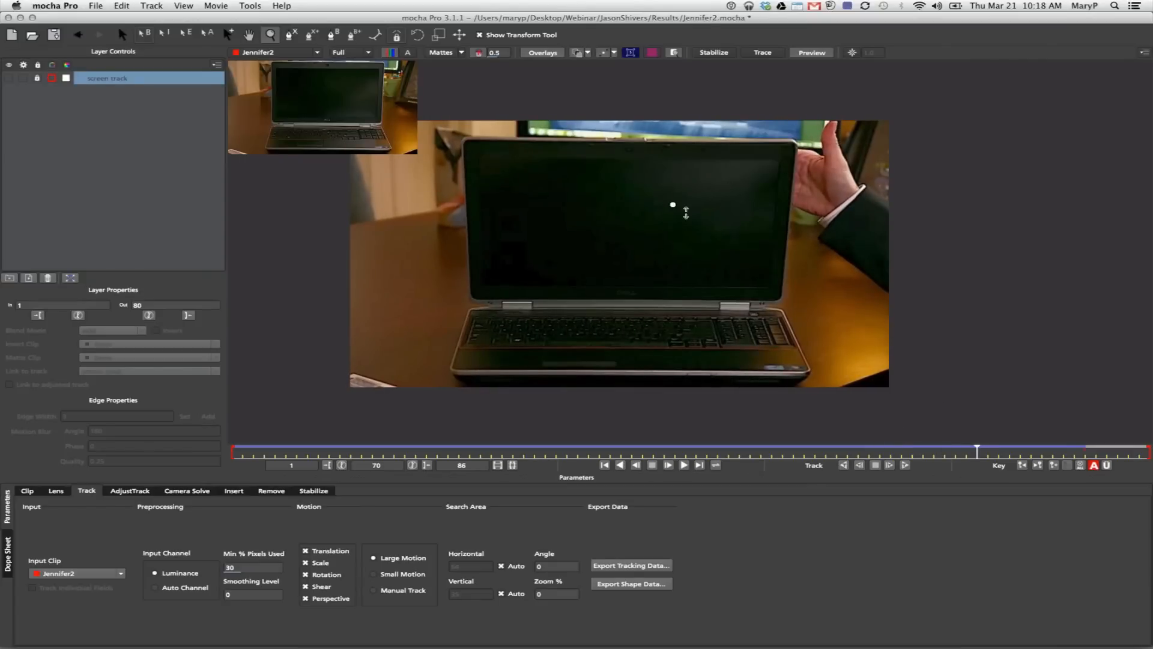
drag(976, 450, 161, 465)
click(291, 34)
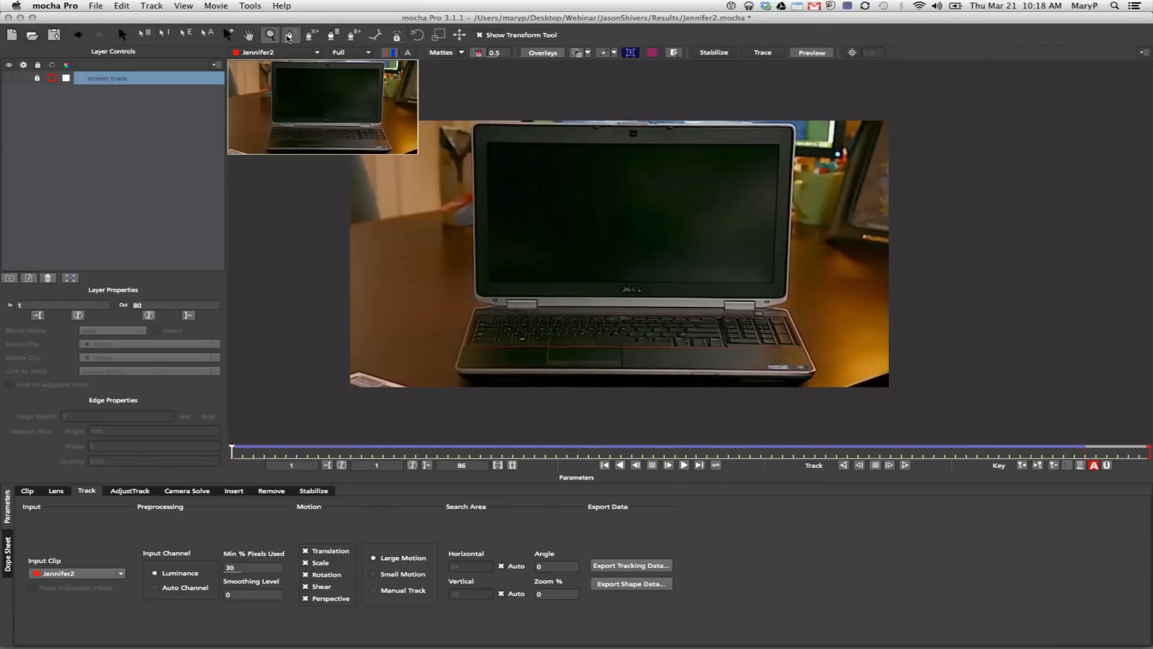
click(468, 122)
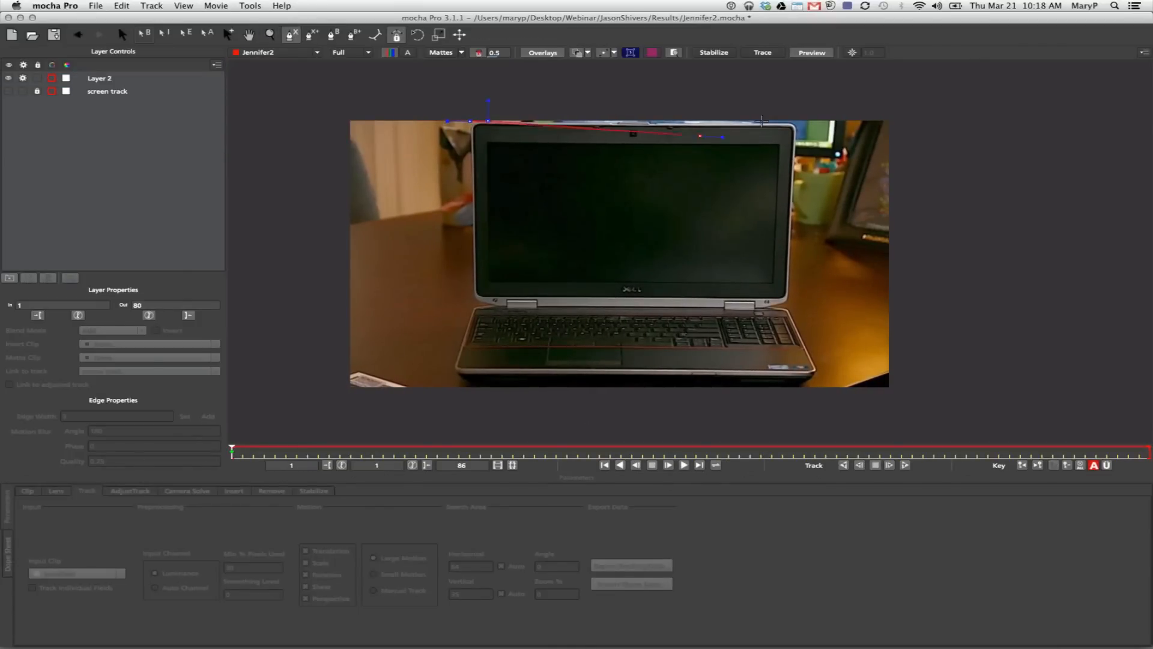
click(798, 126)
click(794, 271)
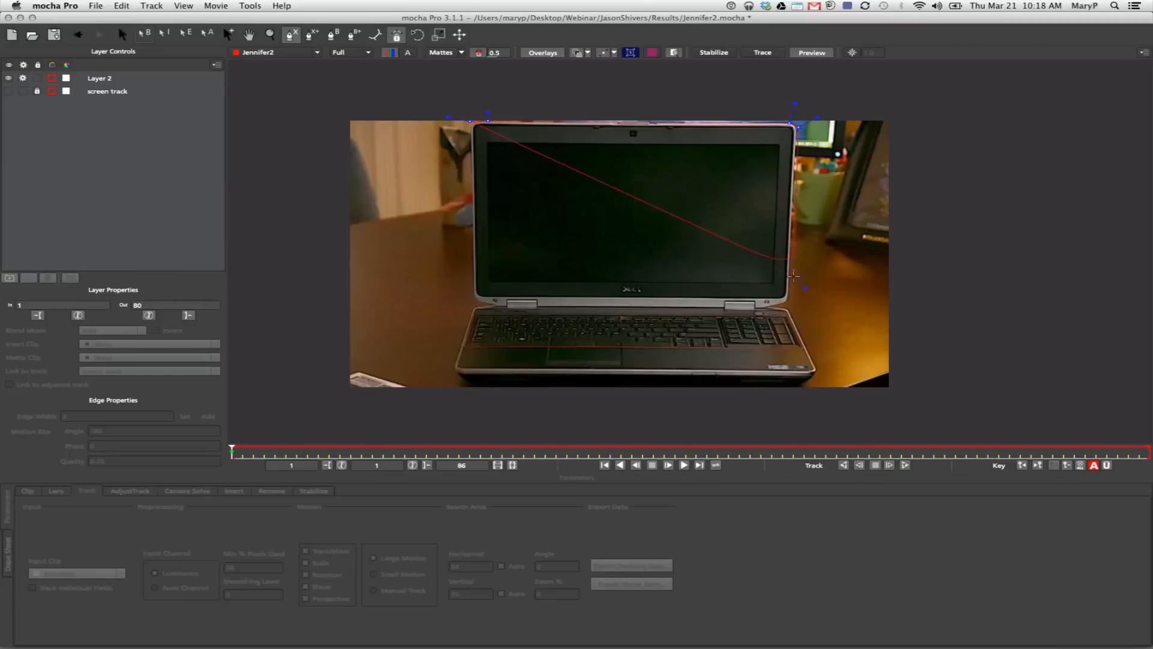
click(788, 302)
click(493, 309)
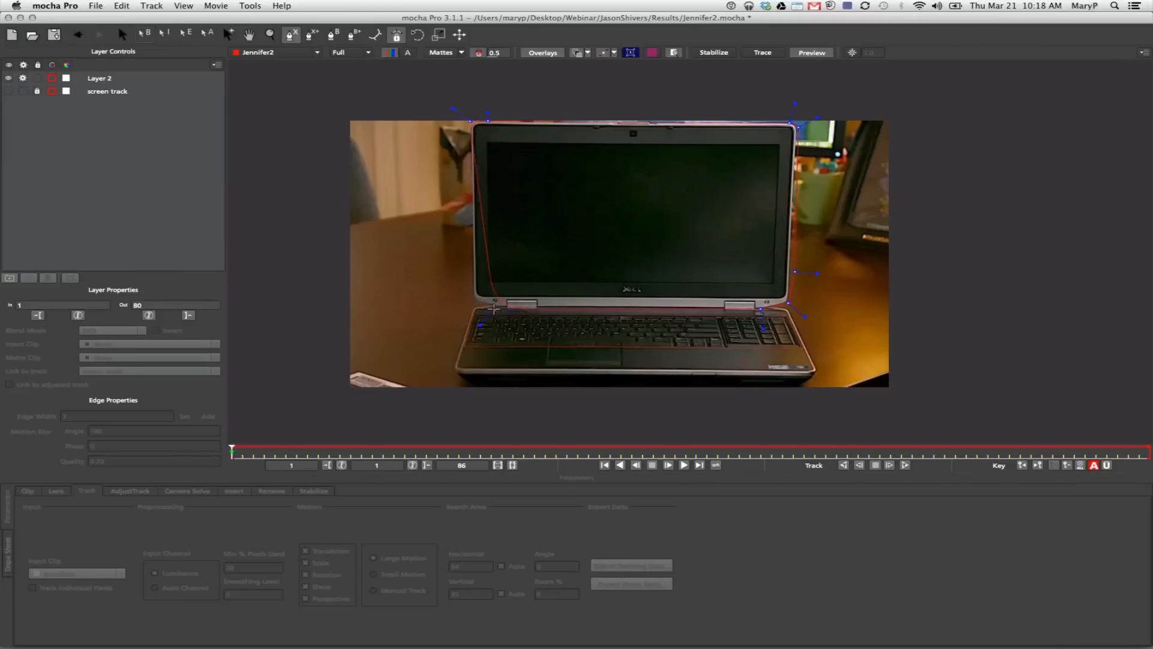
click(470, 292)
click(466, 132)
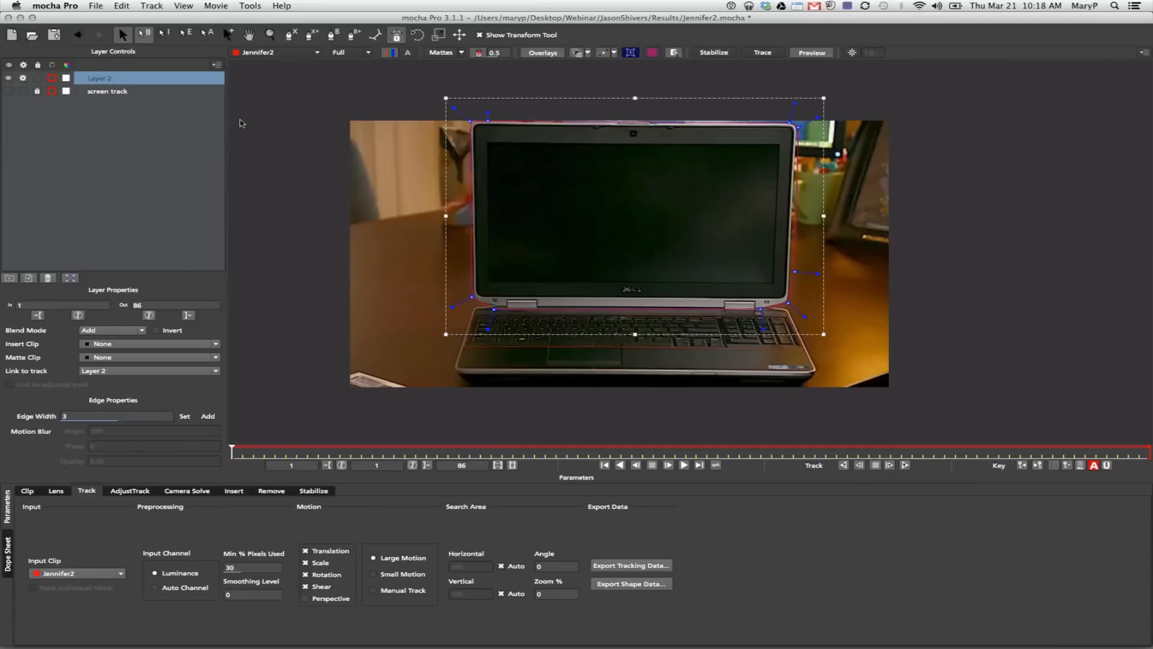
- Add an inner X-spline around the dark display area to the same layer, cutting it out, and show the mattes
click(312, 34)
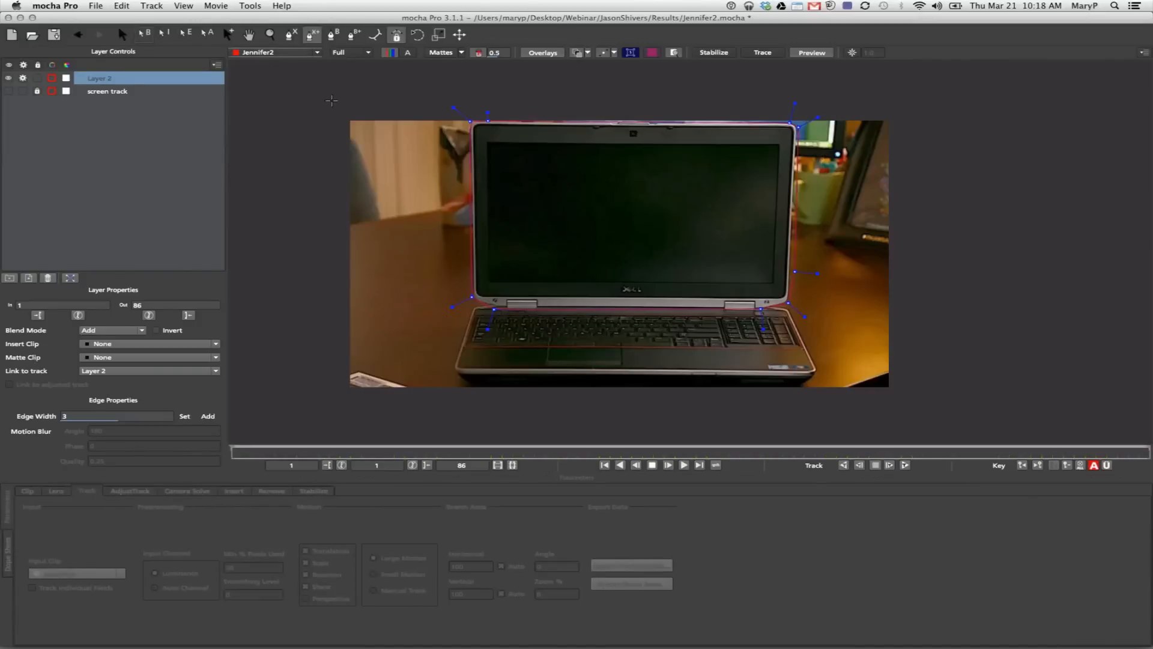
click(491, 141)
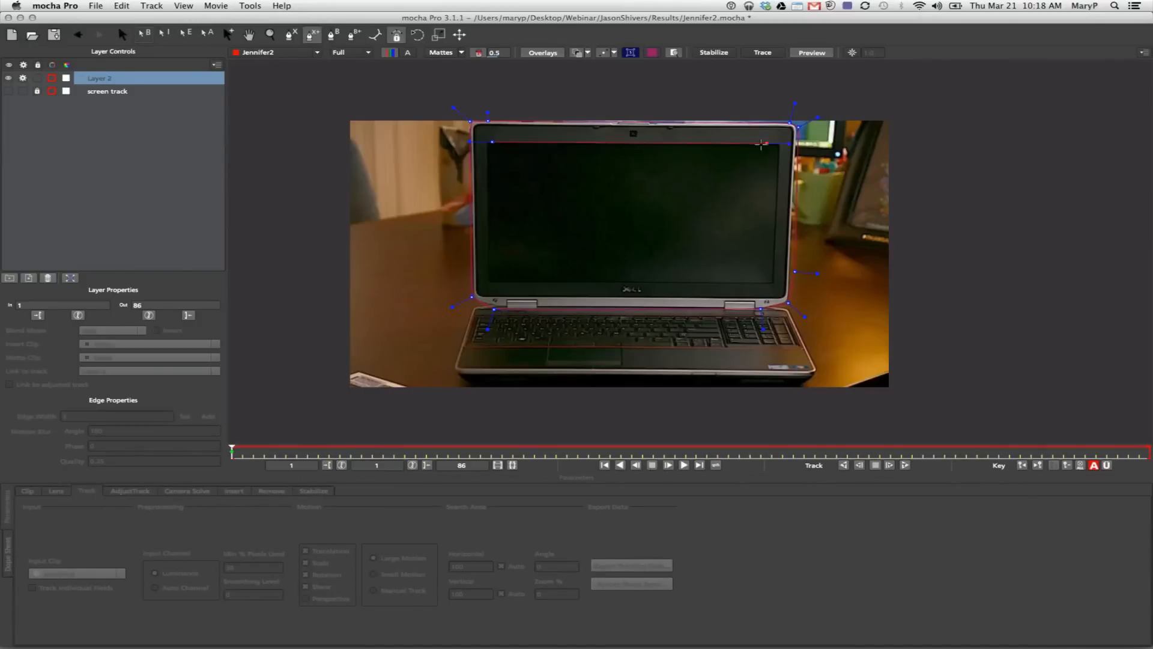
click(780, 145)
click(768, 281)
click(581, 275)
click(493, 277)
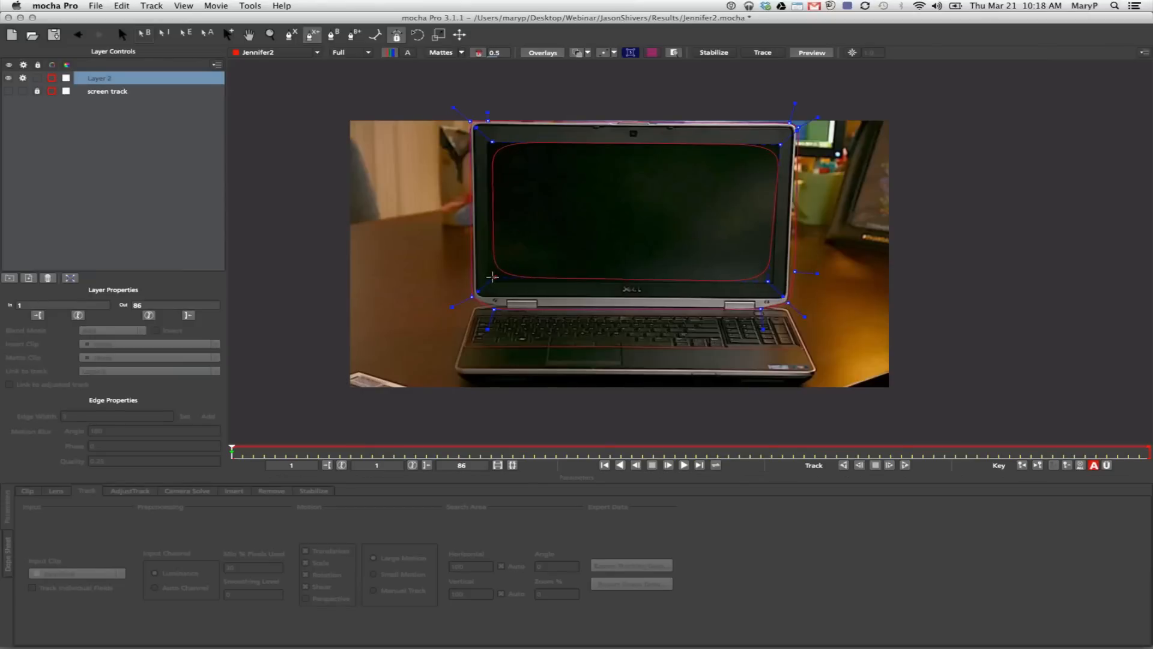
click(491, 141)
drag(374, 83, 558, 256)
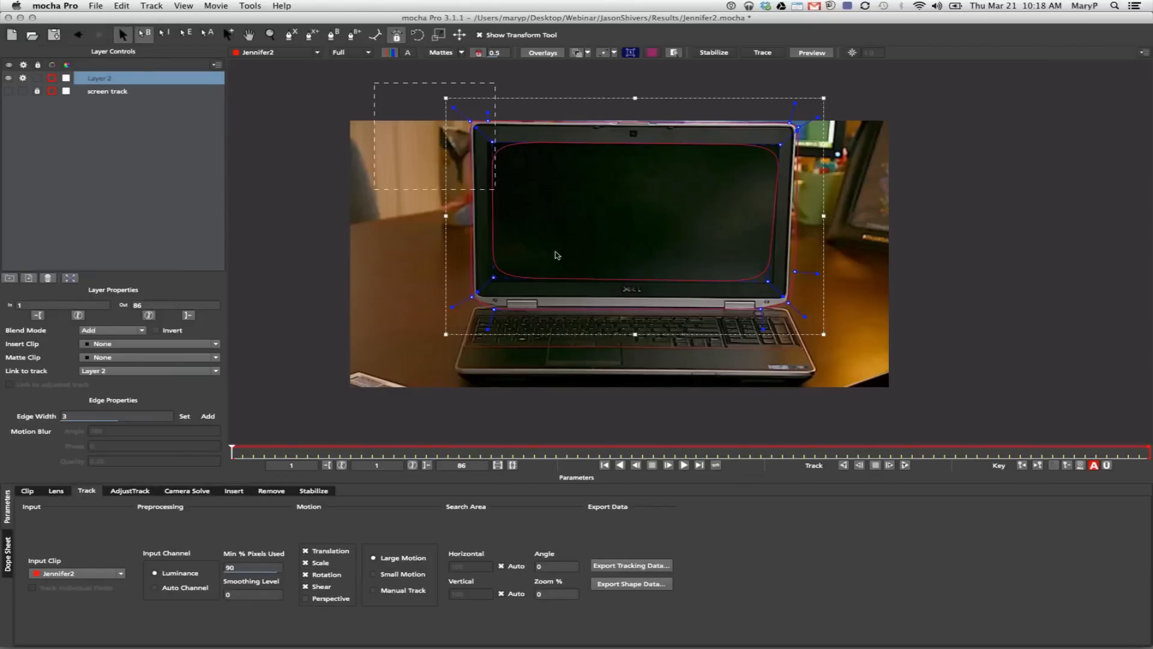
drag(901, 445, 900, 445)
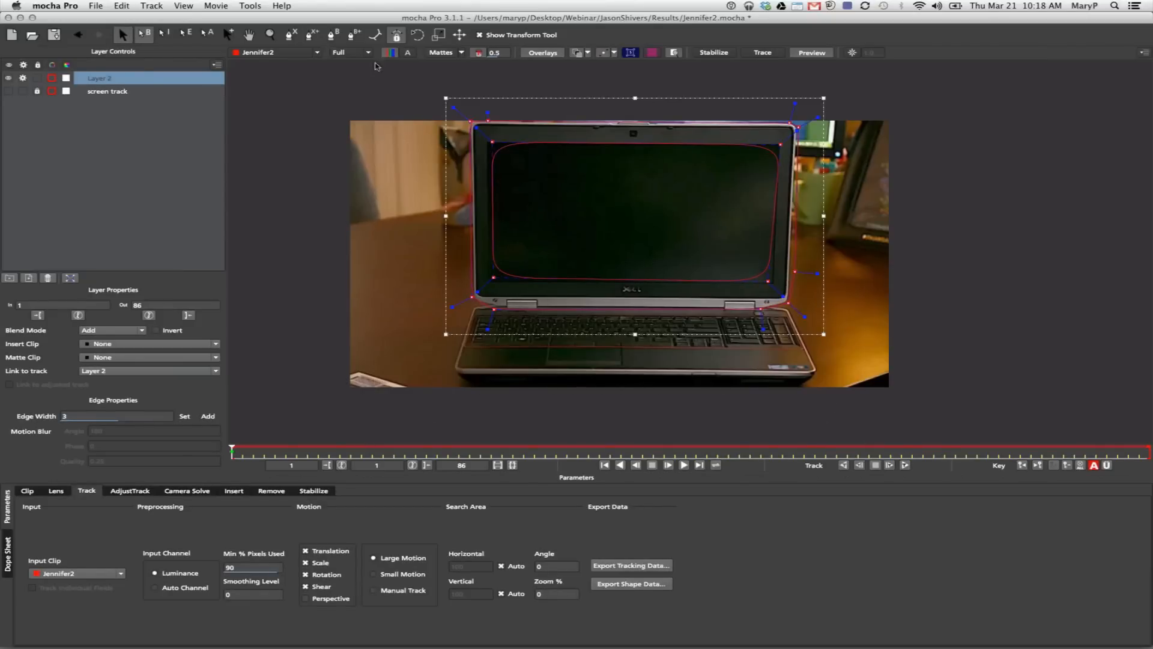
click(311, 35)
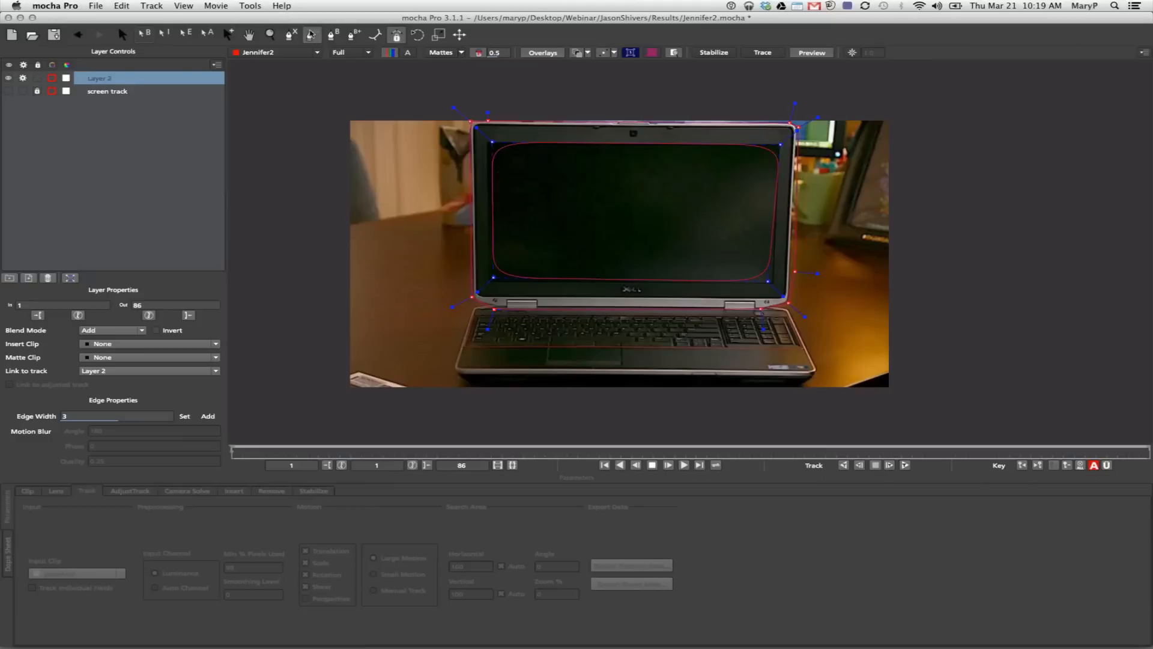
click(442, 55)
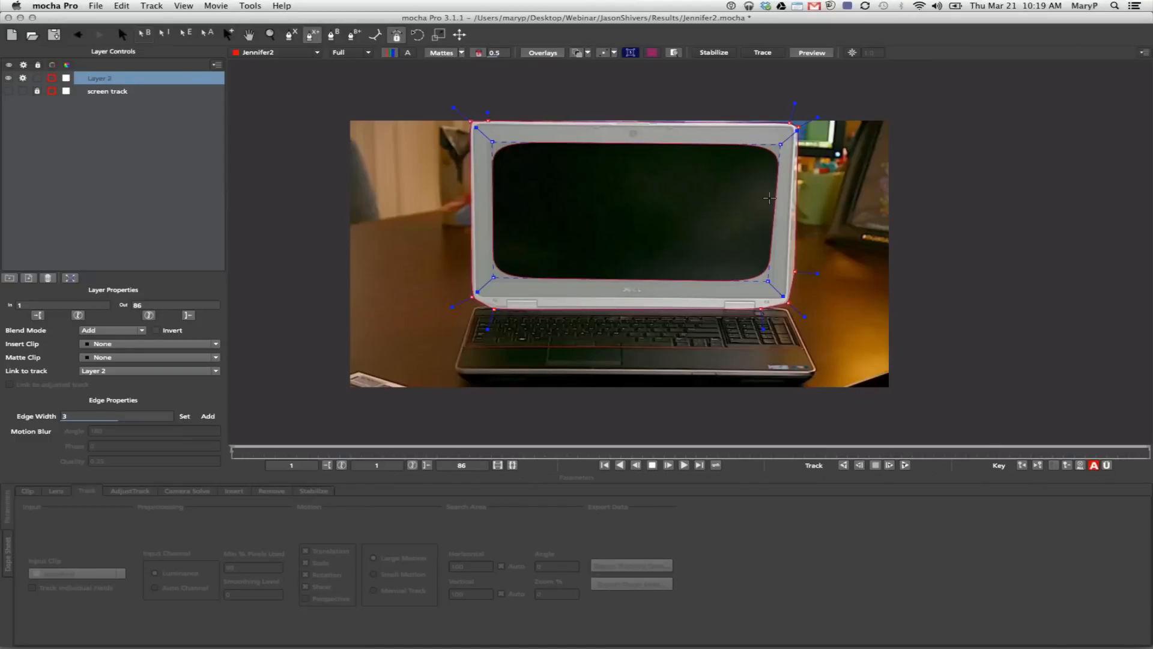
- Make the spline corners sharp and move the inner spline's upper corners slightly down to fit the display
click(123, 35)
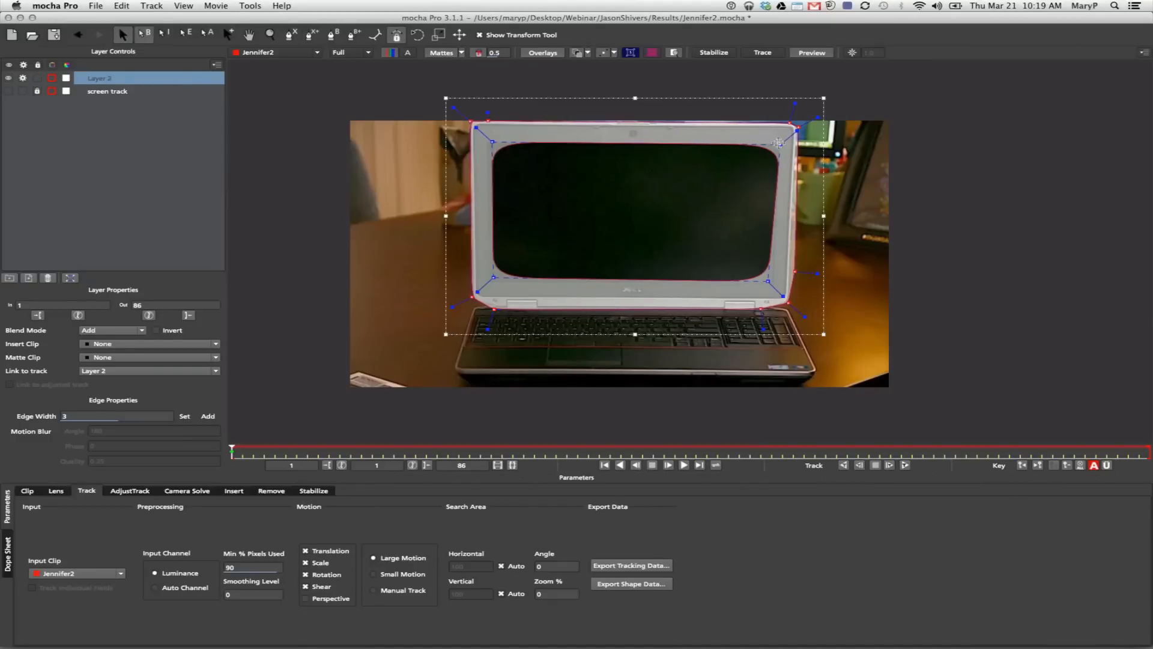
mouse_move(778, 143)
mouse_down()
mouse_move(721, 170)
mouse_move(837, 151)
mouse_move(808, 159)
mouse_move(847, 161)
mouse_move(768, 162)
mouse_move(773, 150)
mouse_up()
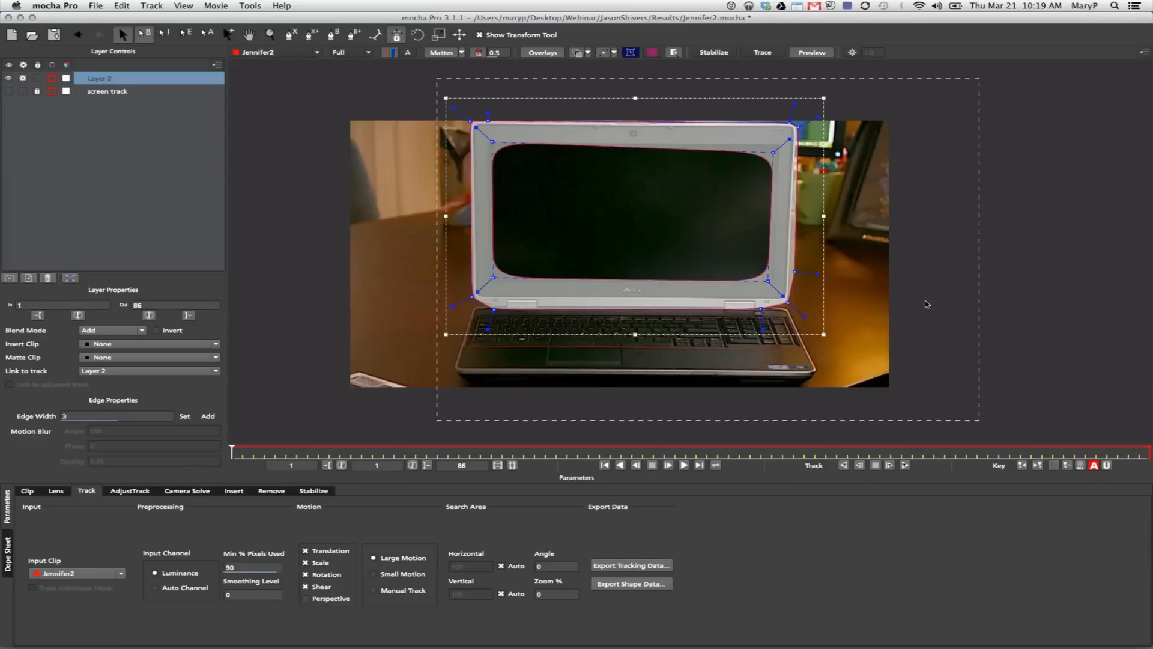
drag(817, 118, 856, 161)
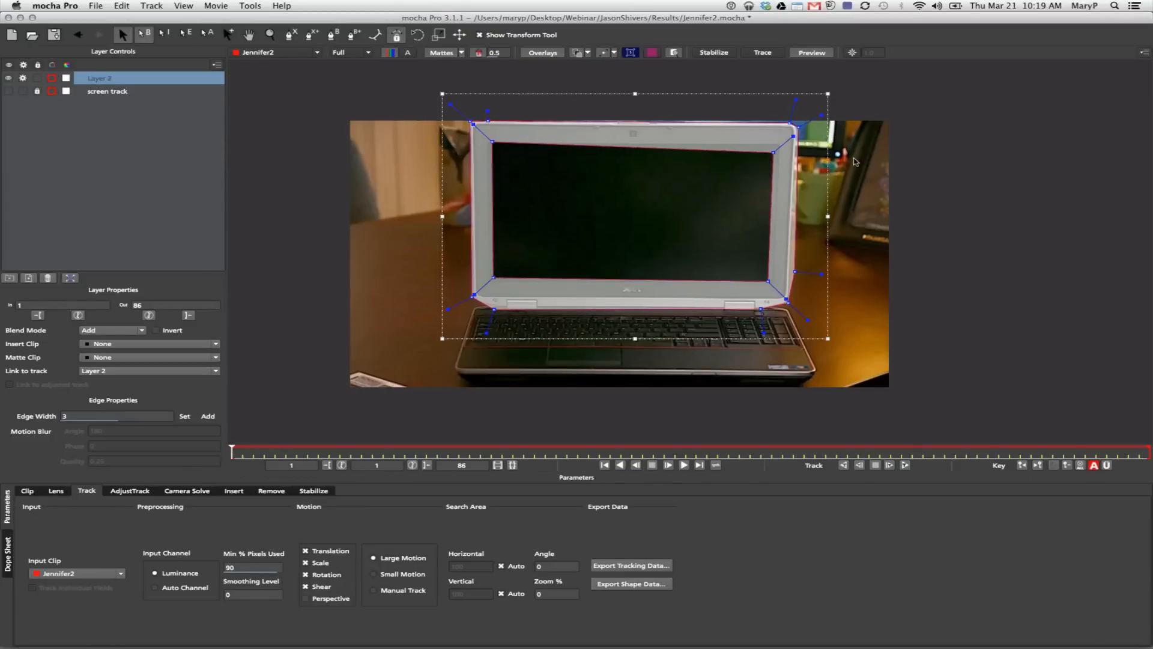
click(491, 144)
click(493, 142)
drag(493, 143, 492, 148)
drag(773, 153, 773, 151)
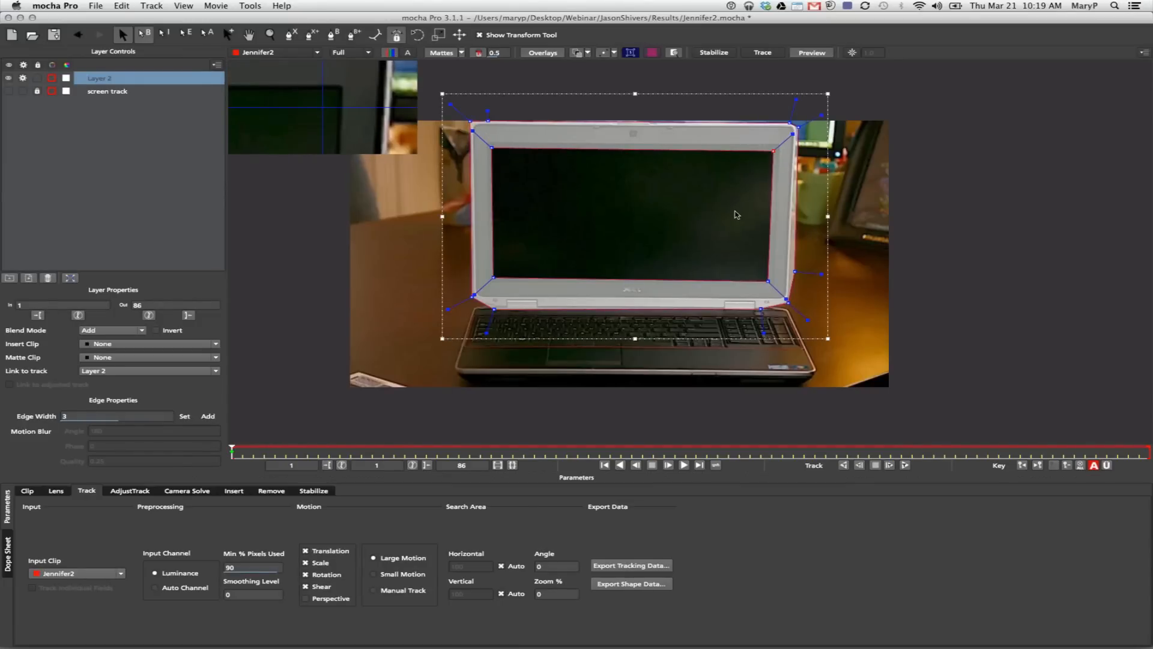
- Show the planar surface and place its four corners on the corners of the laptop lid
click(631, 52)
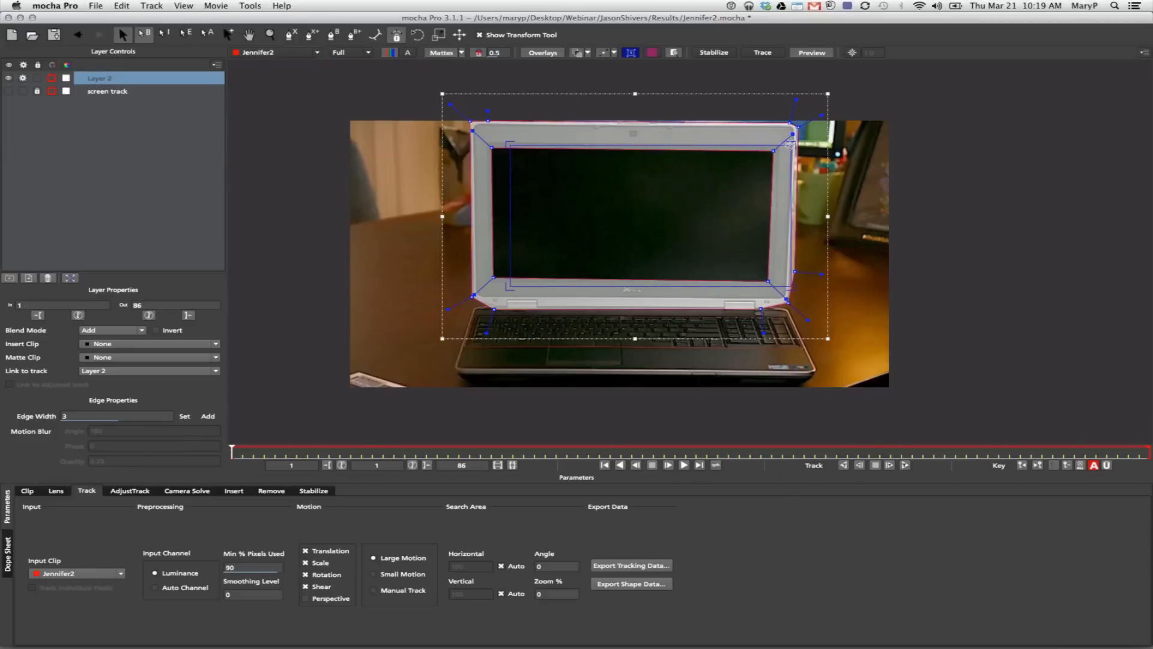
drag(783, 143, 797, 122)
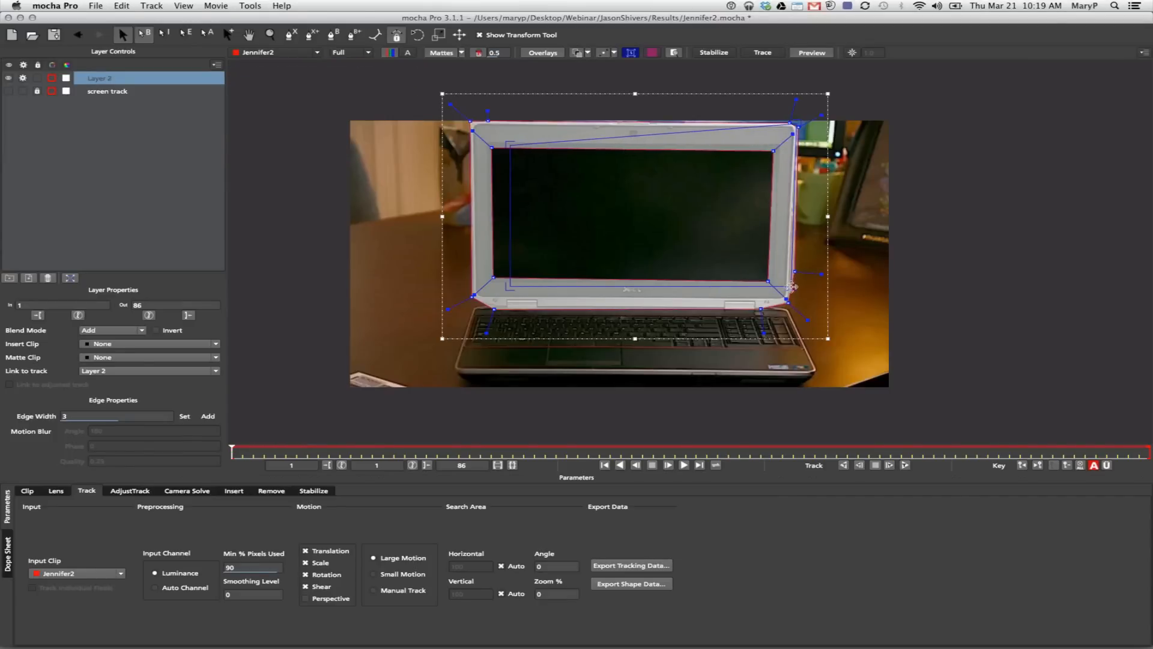
drag(791, 286, 791, 304)
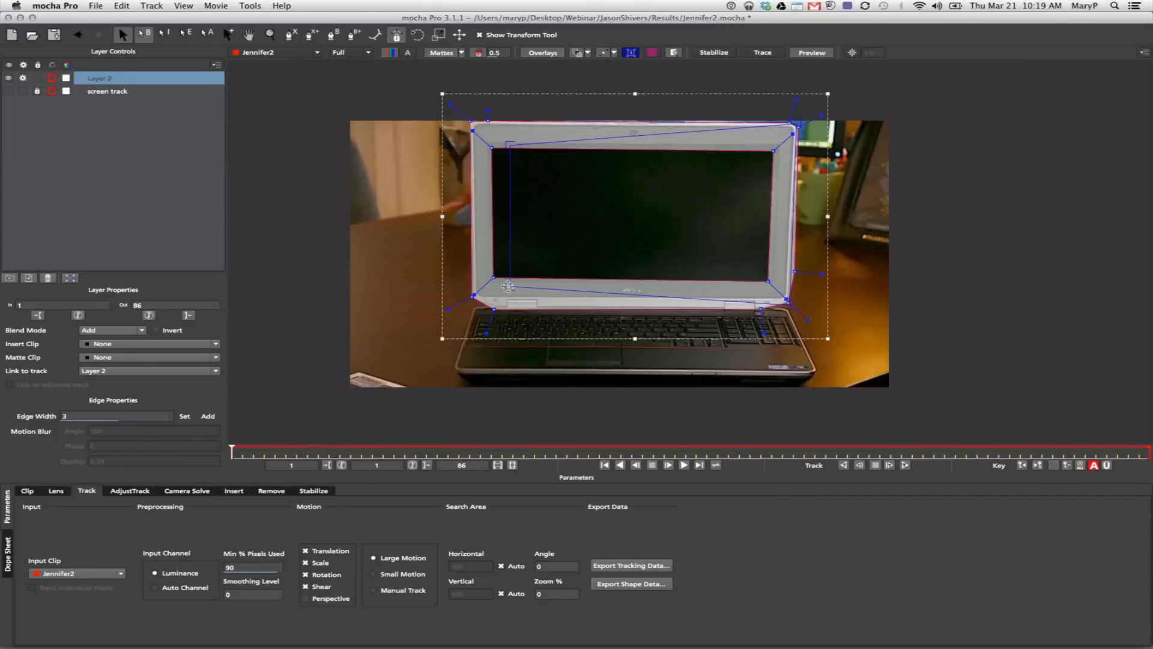
drag(508, 287, 471, 298)
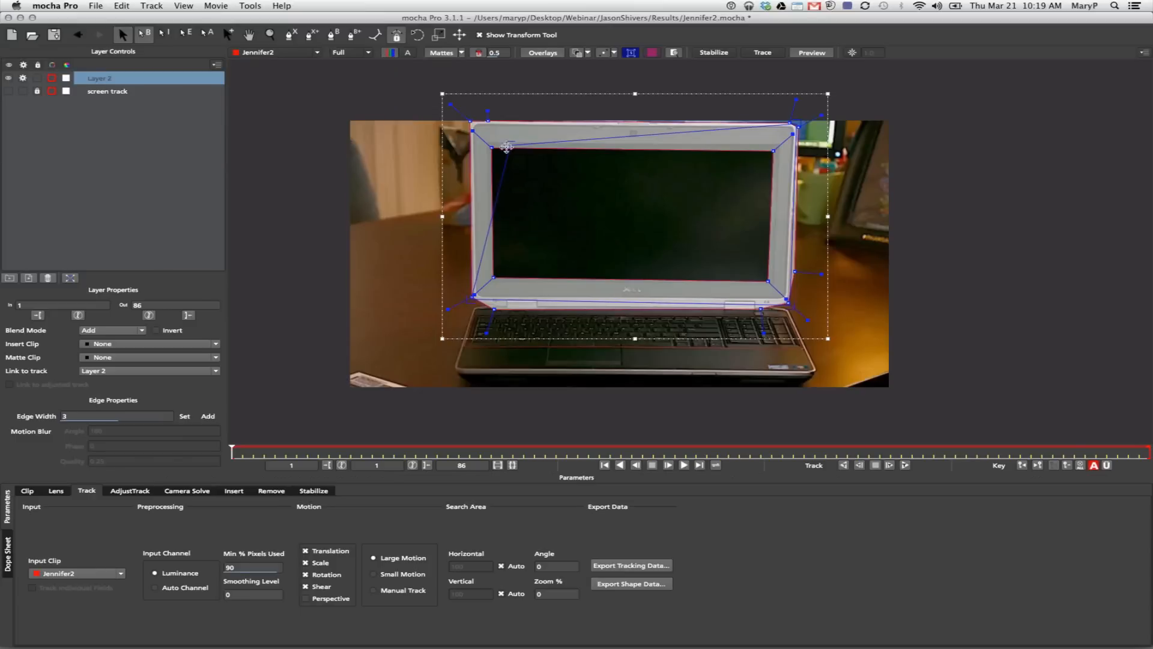
drag(508, 143, 470, 122)
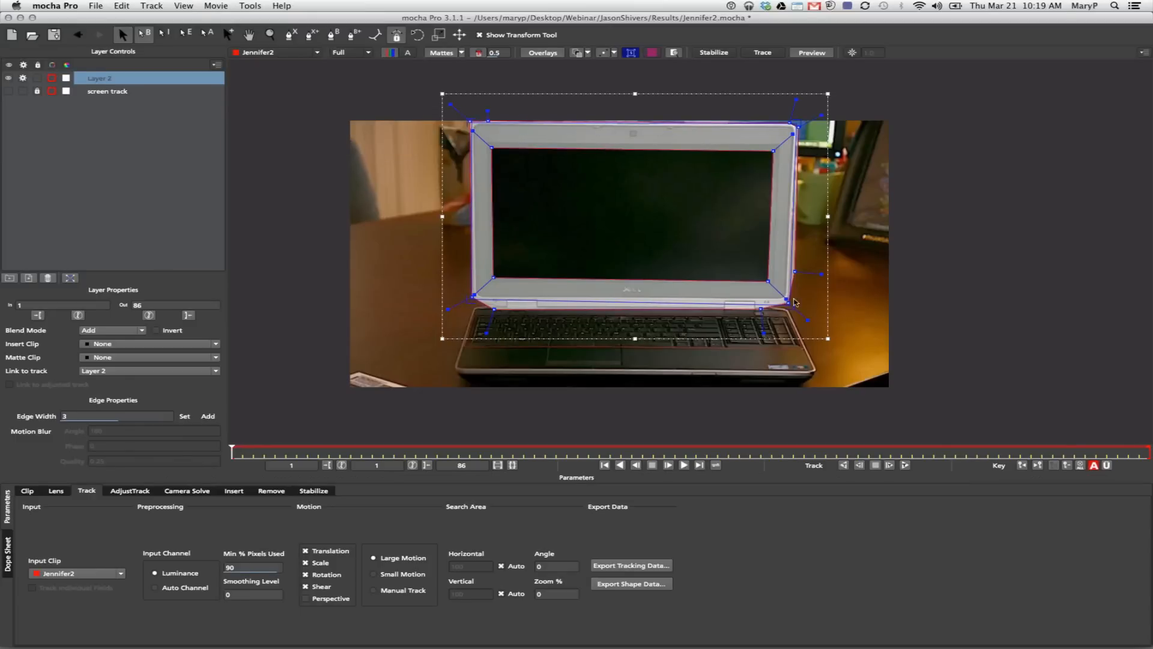
drag(794, 302, 788, 304)
drag(677, 305, 681, 294)
drag(470, 292, 473, 295)
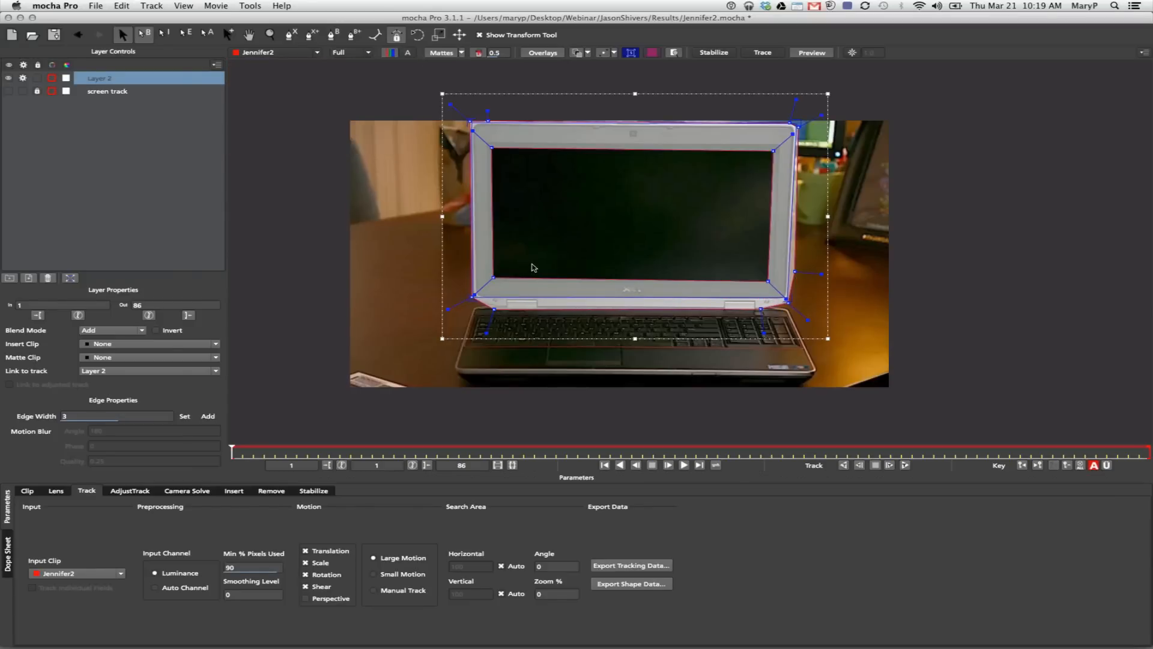
- Rename the new layer "screen track 2" and show its planar grid
double_click(107, 81)
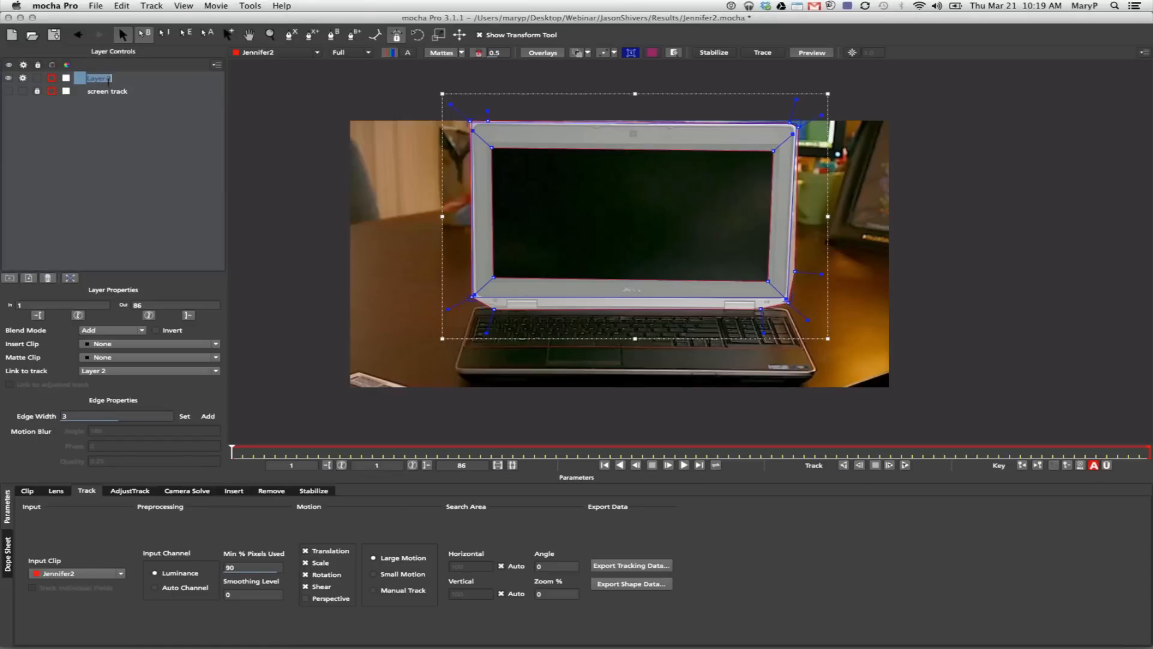
text(screen track)
click(651, 52)
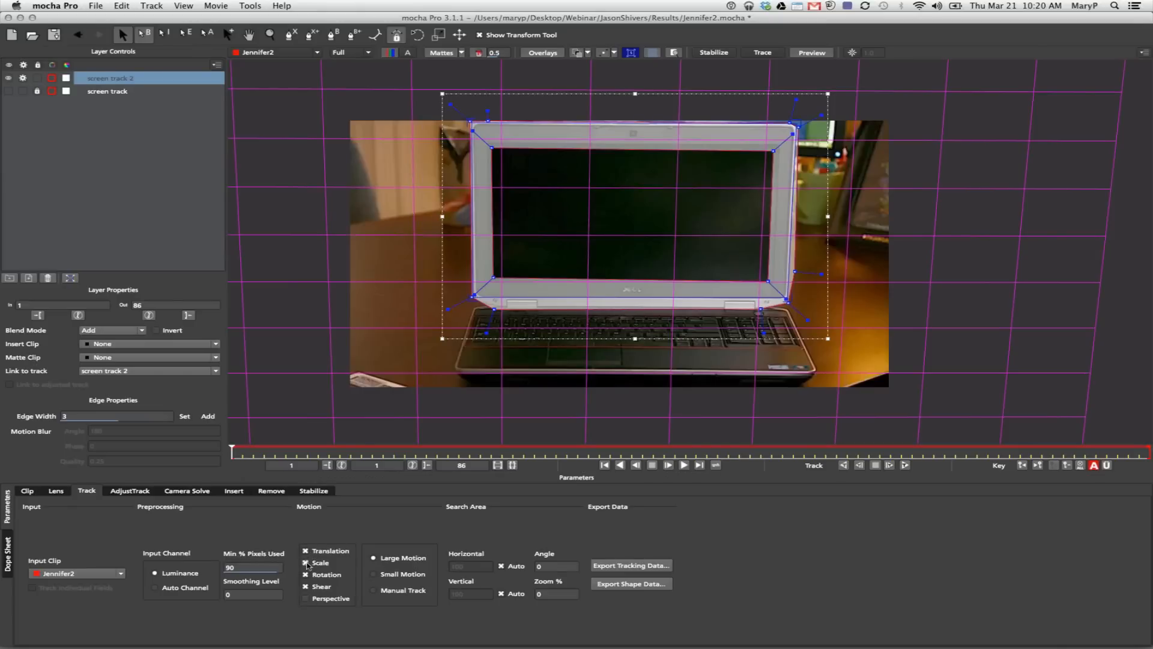
- Enable perspective motion and track the screen track 2 layer forward through the clip, hiding the planar grid partway
click(313, 599)
click(905, 467)
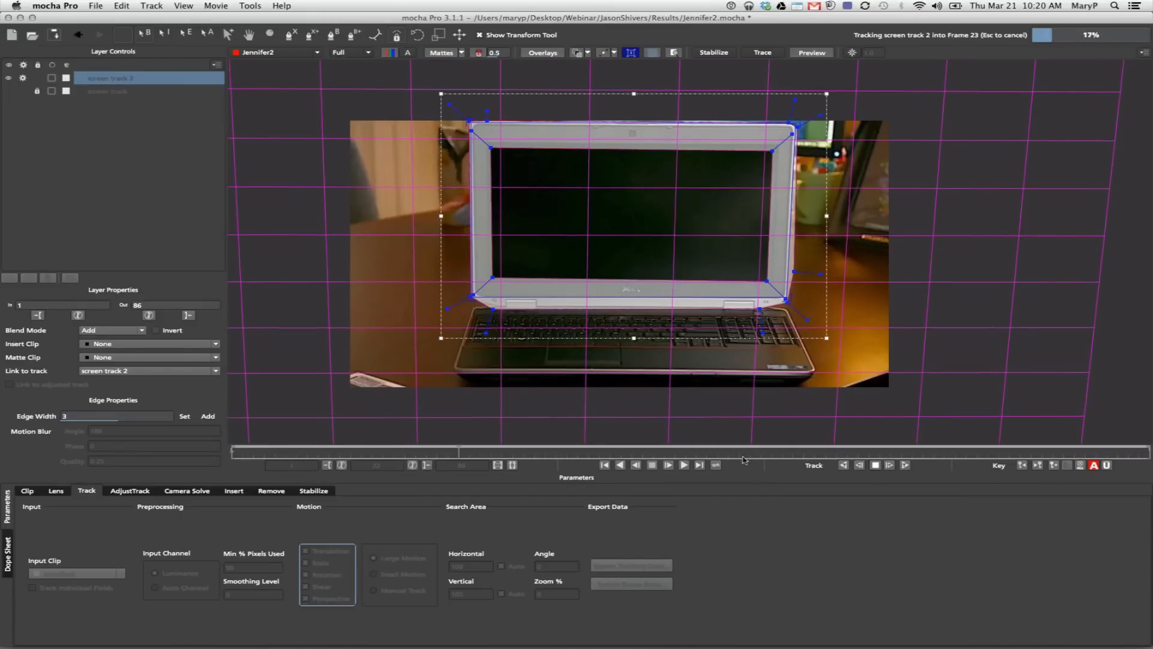
click(875, 465)
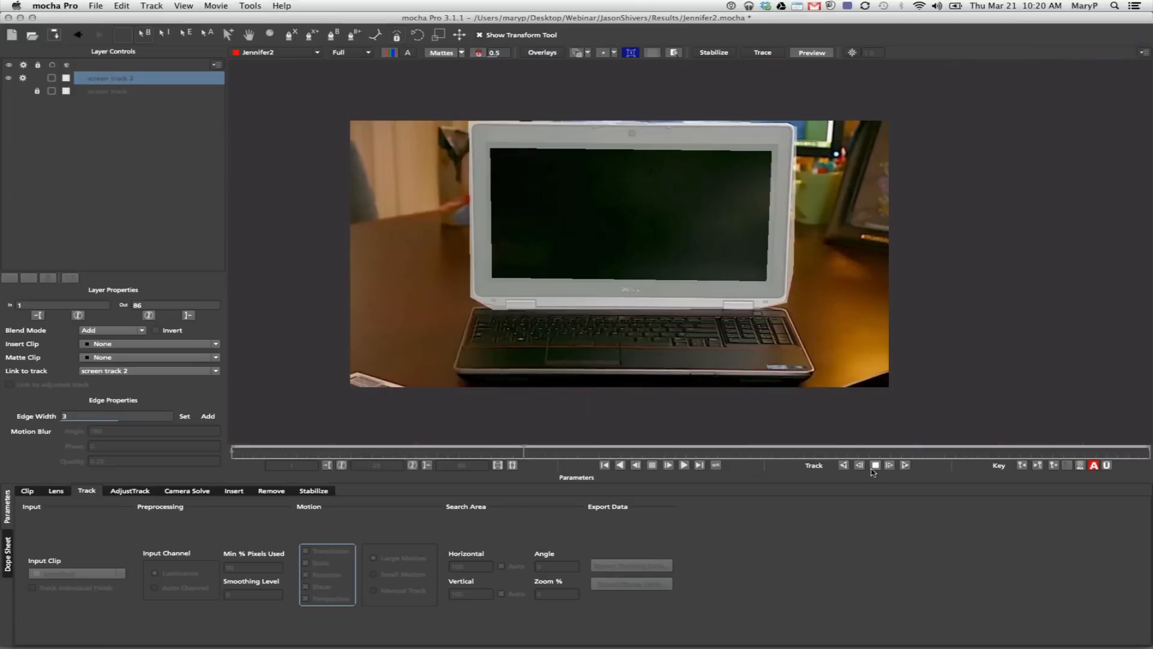
click(555, 55)
click(651, 55)
click(651, 54)
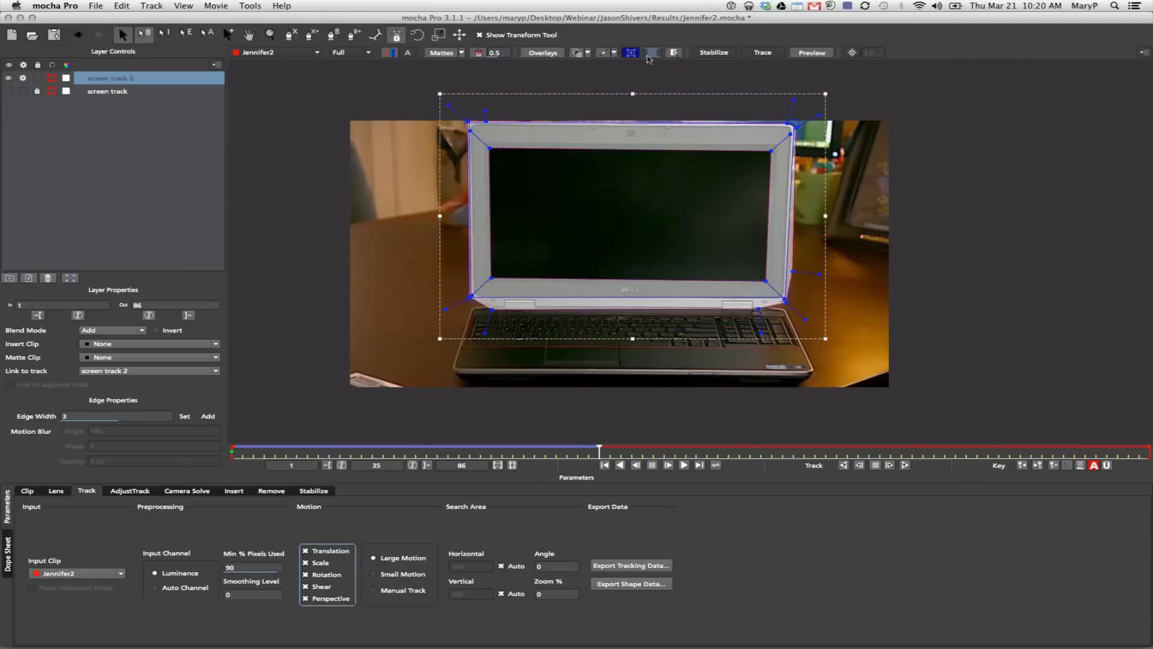
click(890, 466)
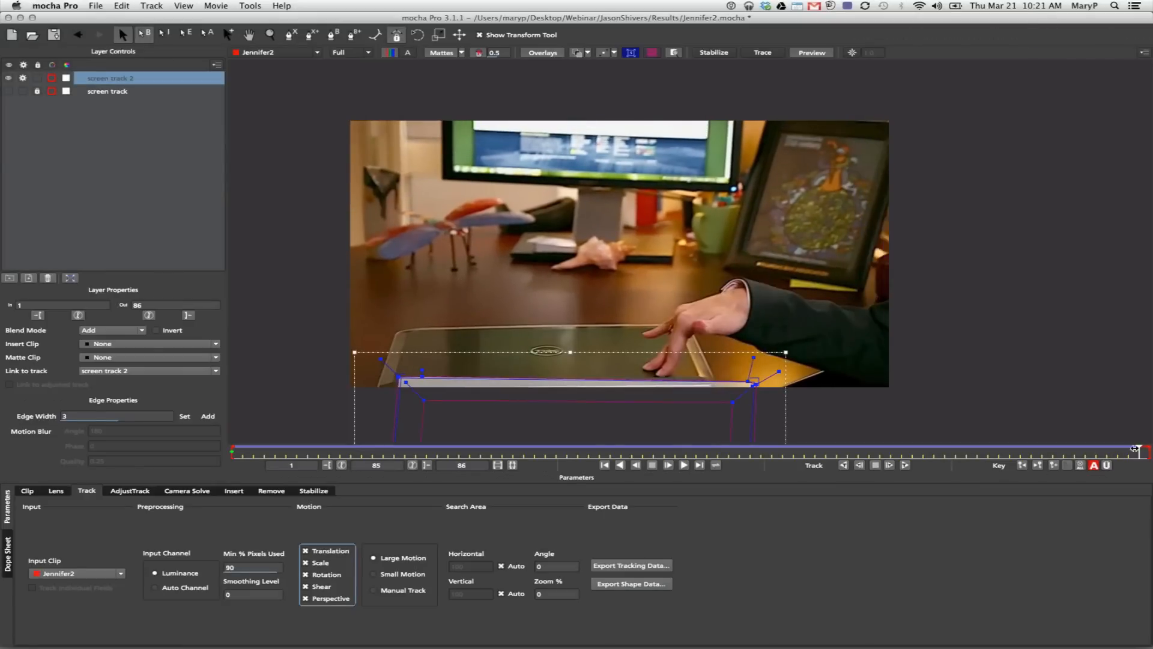
- Hide the mattes and step back through frames 72, 70 and 68 to inspect how the shape fits the lid
drag(1062, 454, 992, 445)
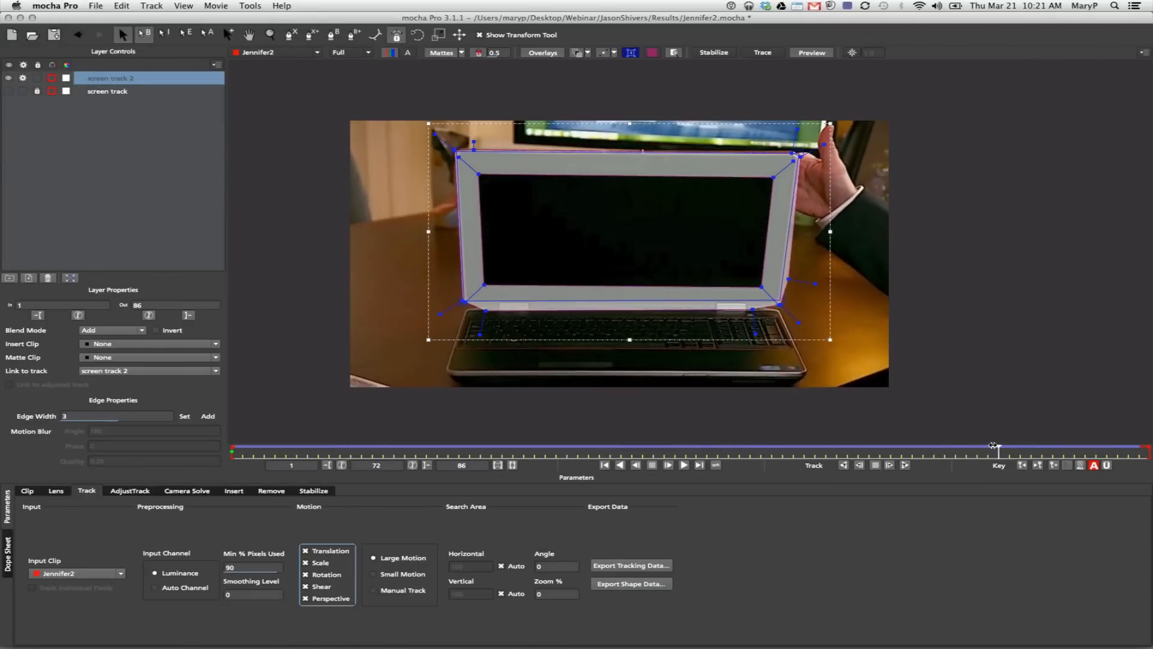
click(442, 54)
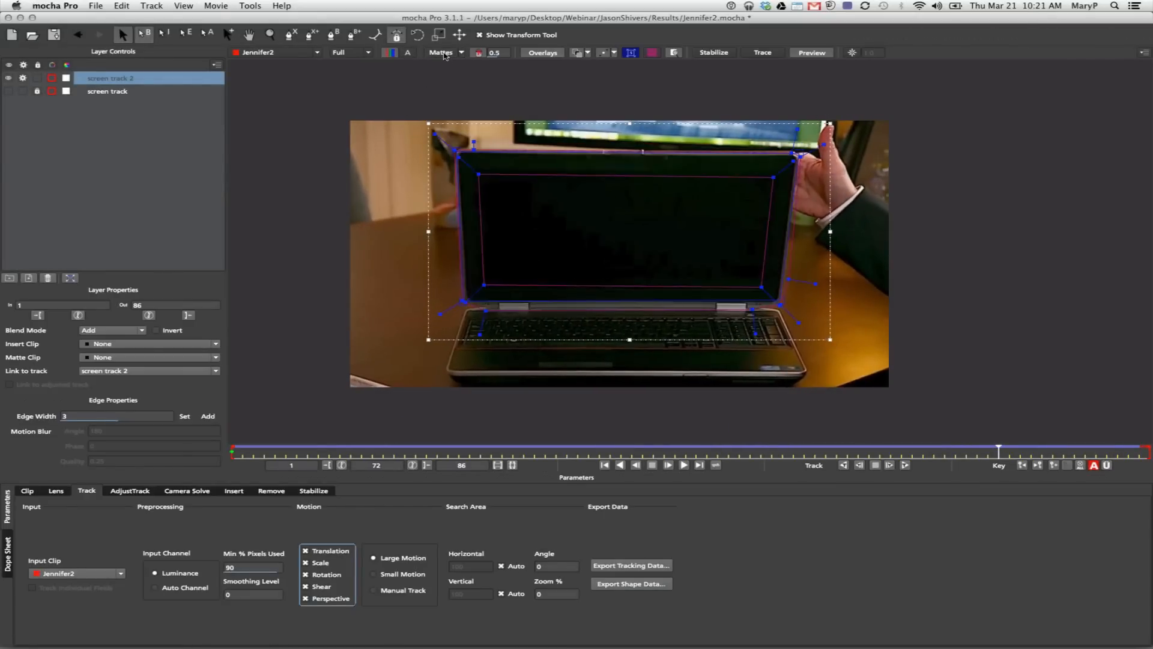
click(604, 153)
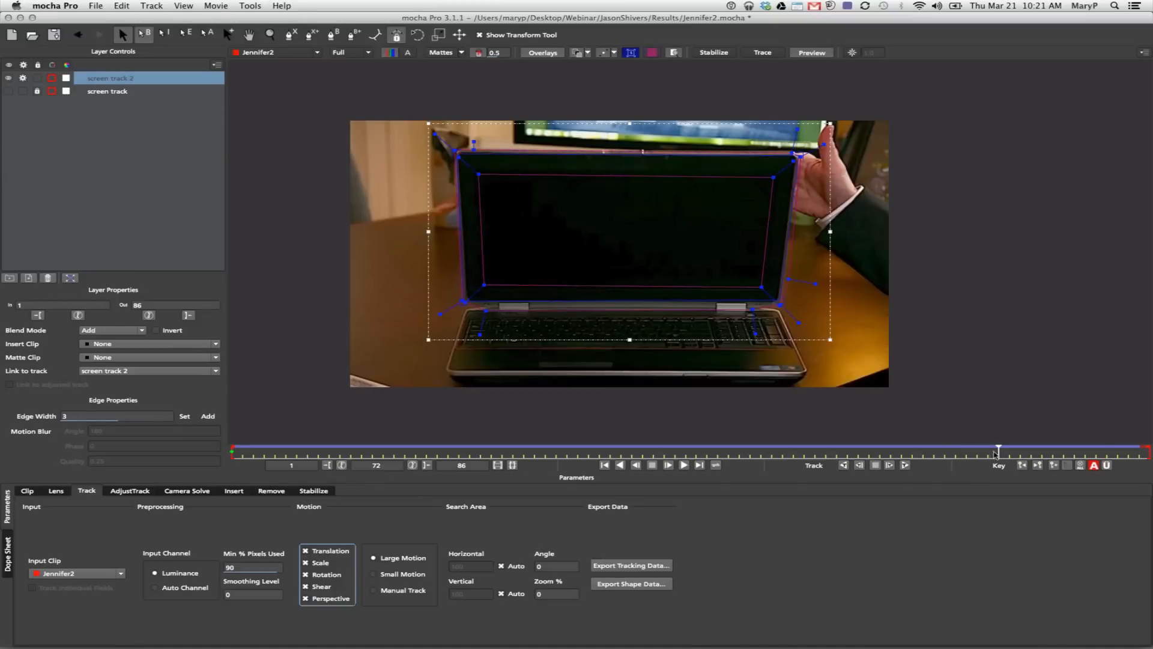
drag(986, 453, 966, 453)
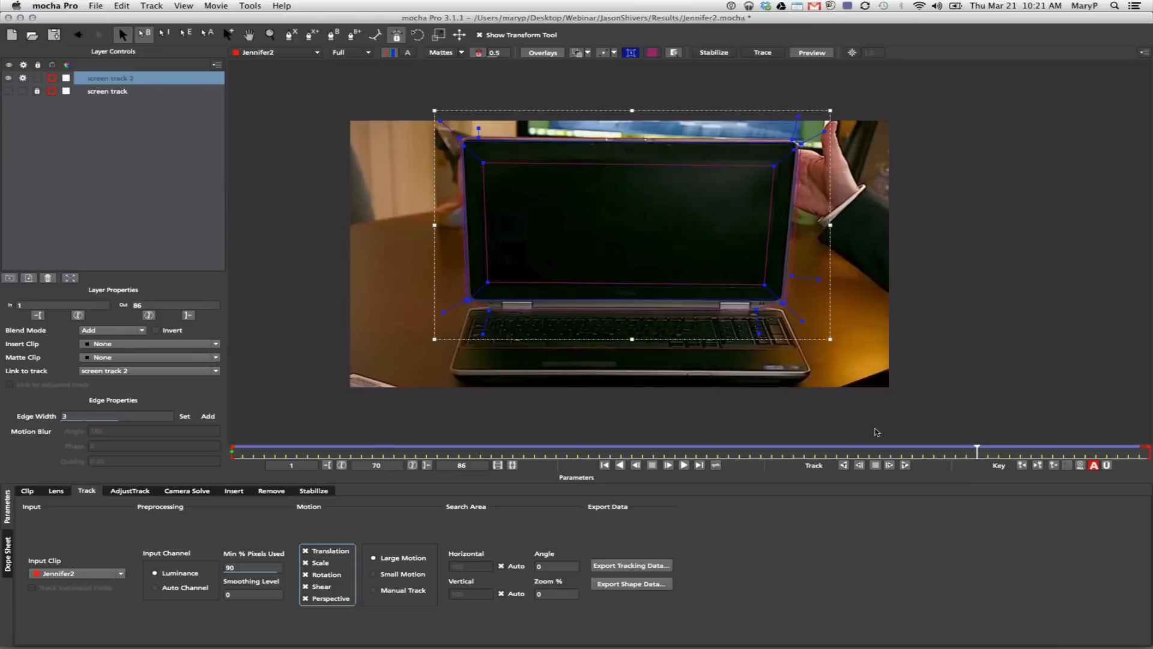
drag(778, 303, 776, 305)
drag(471, 139, 470, 139)
click(954, 450)
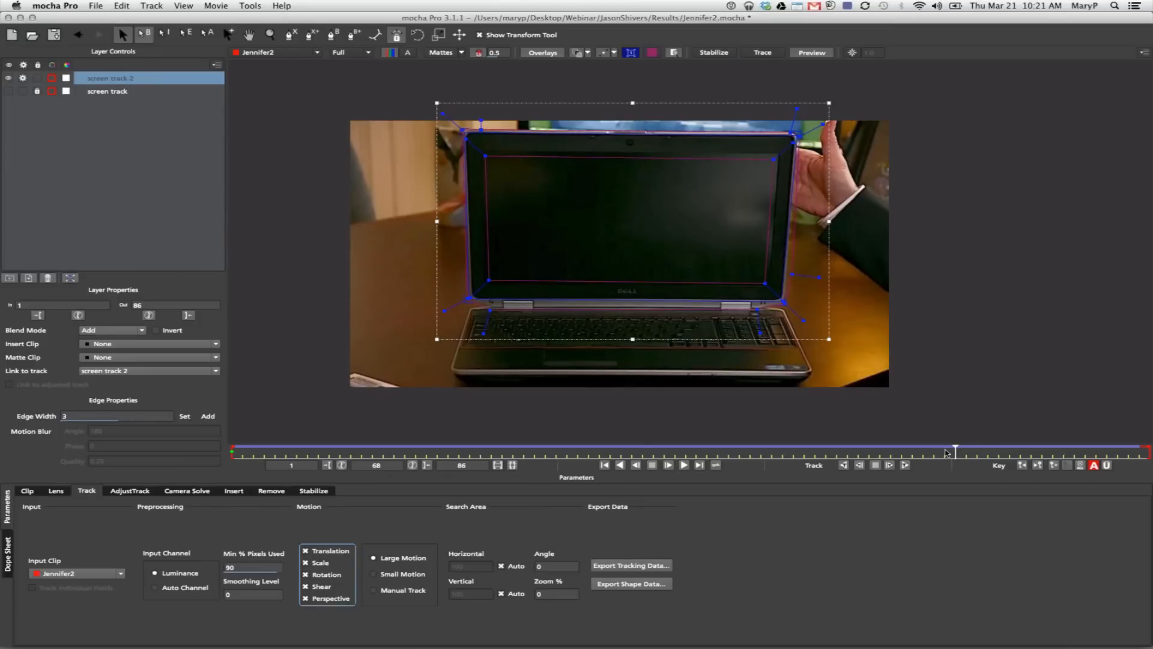
- Nudge the surface's lower-left corner at frame 68, switch the layer to Manual Track and delete tracking keyframes individually from frame 69
drag(473, 299, 474, 298)
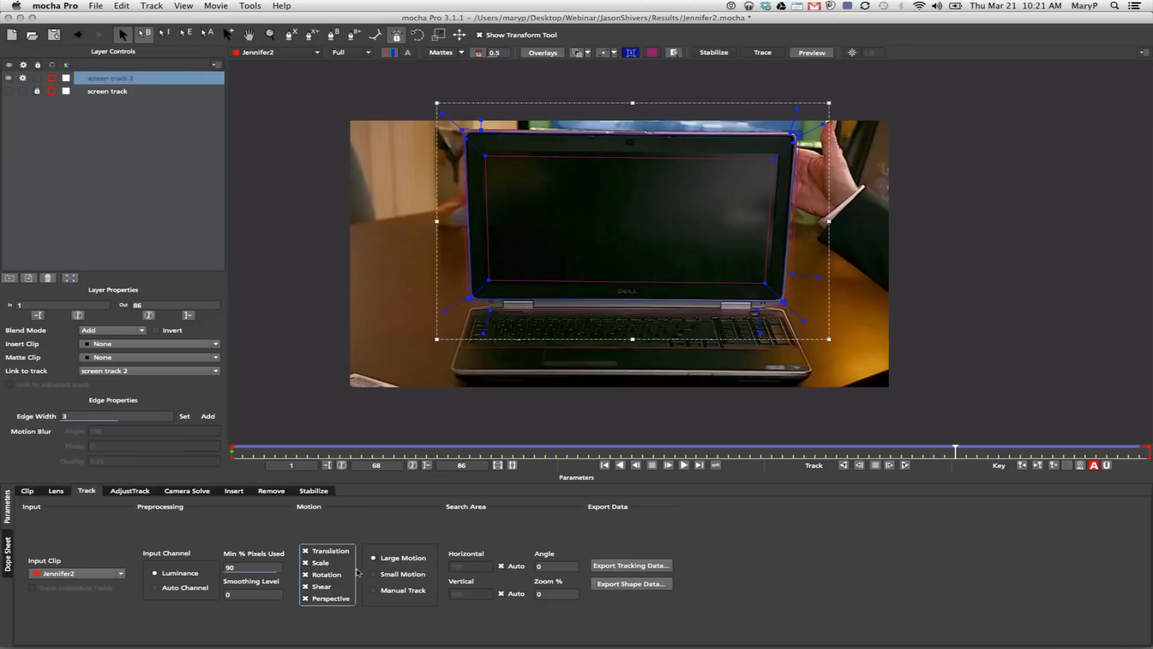
click(374, 591)
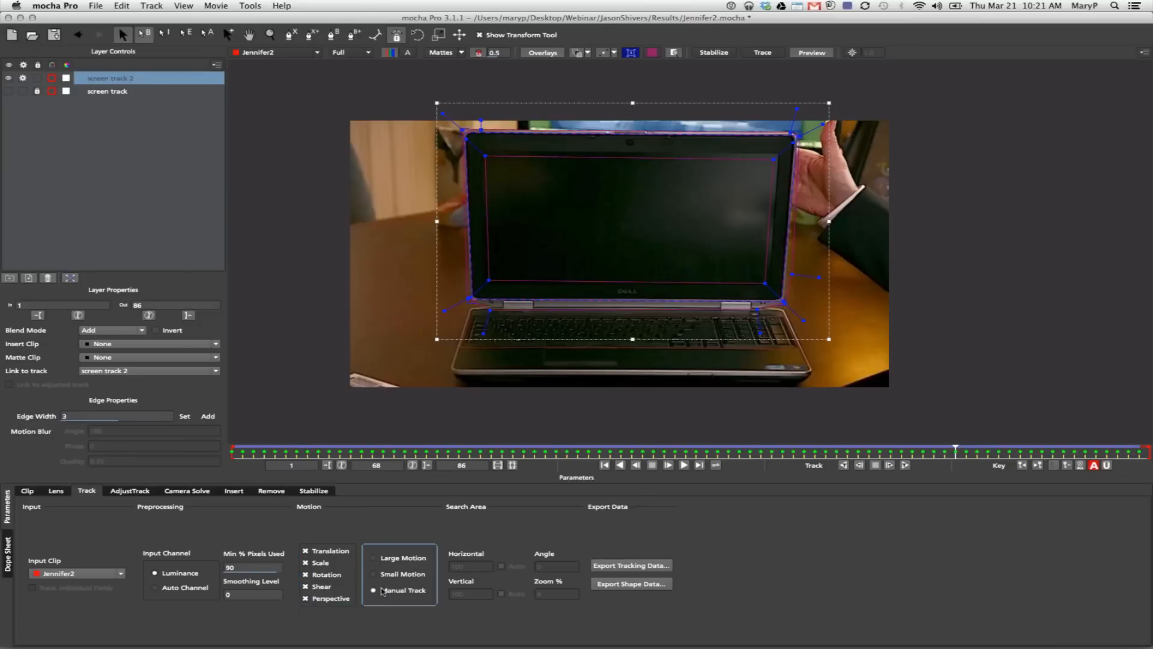
click(1035, 466)
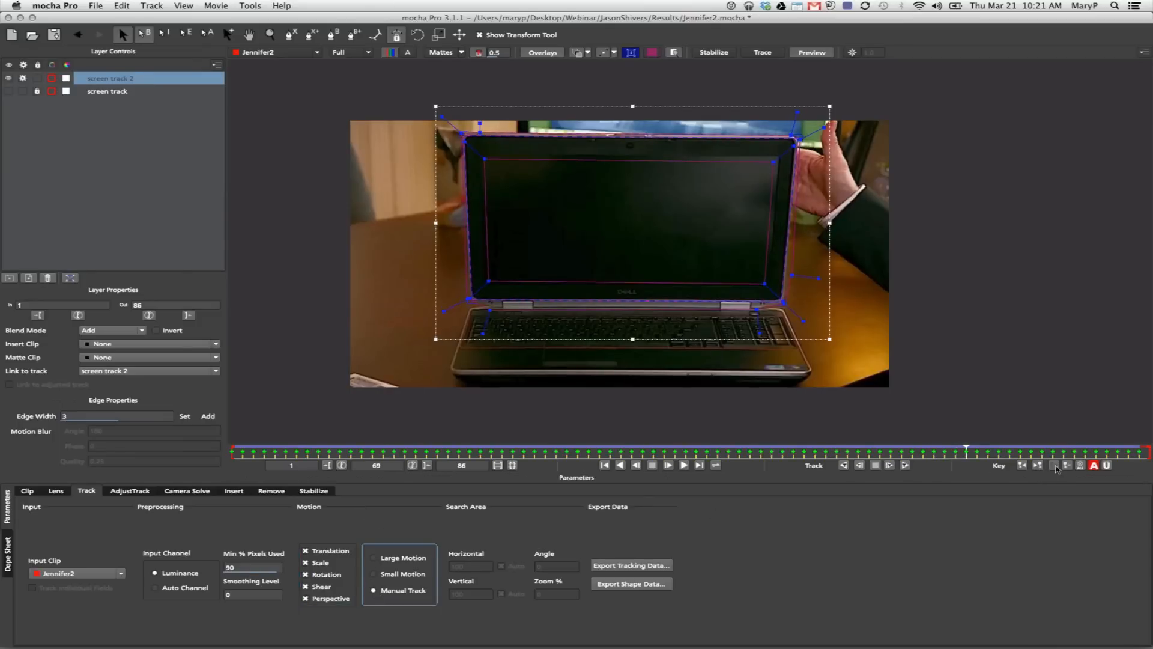
click(1036, 467)
click(1037, 467)
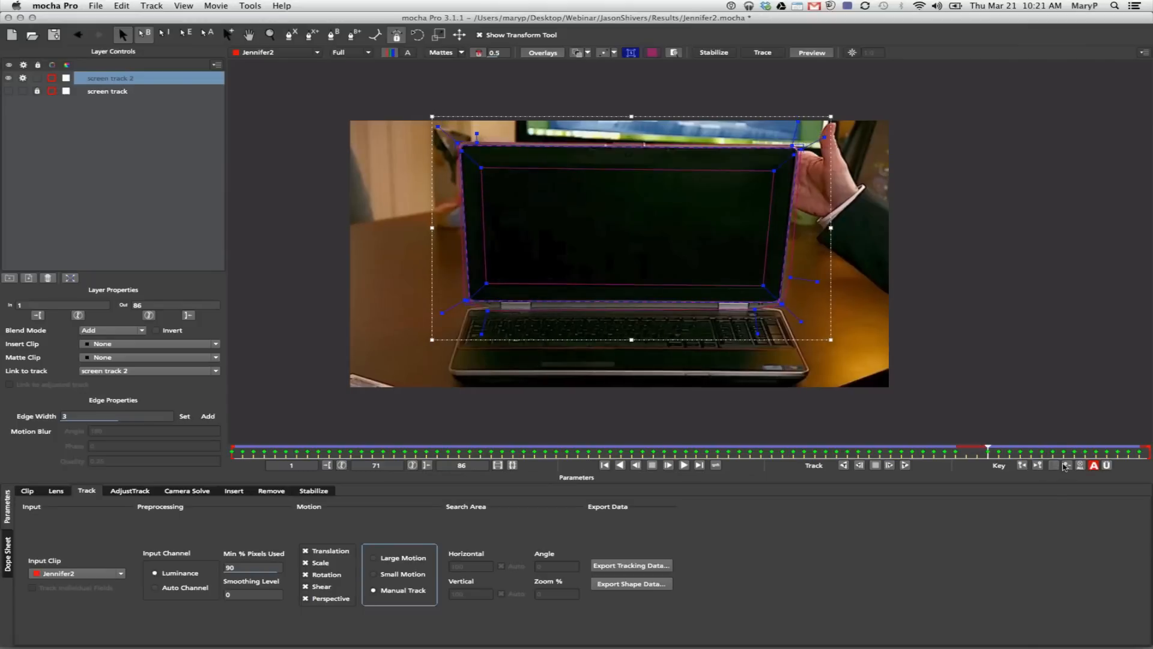
click(1038, 467)
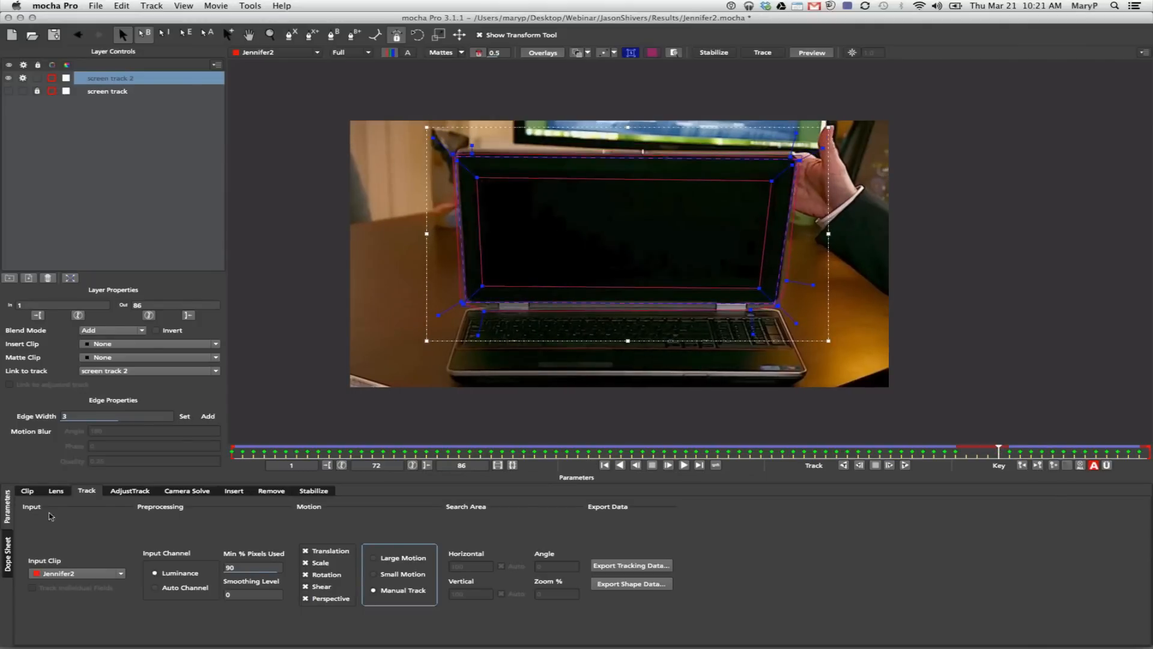
- Delete all remaining track keyframes of screen track 2 after frame 68 in the Dope Sheet
click(8, 554)
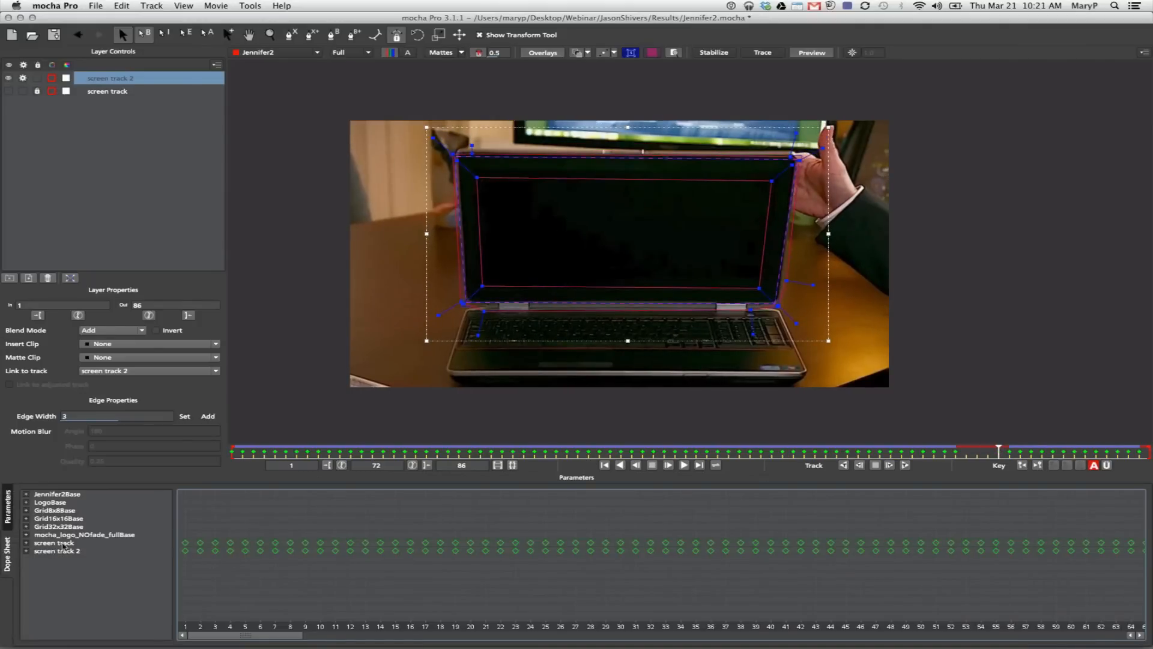
click(27, 551)
drag(197, 635, 307, 628)
drag(535, 567, 756, 598)
key(Delete)
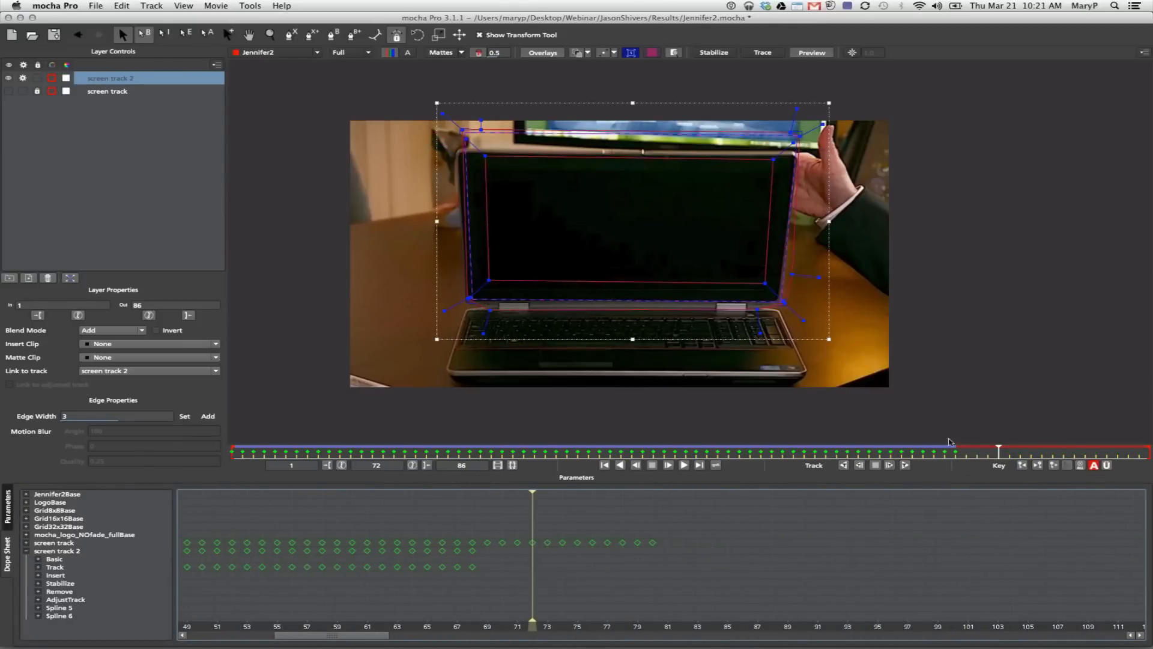
- Set the out point of the screen track 2 layer to frame 80 and return to frame 68
mouse_move(998, 451)
mouse_down()
mouse_move(1094, 465)
mouse_move(1084, 466)
mouse_up()
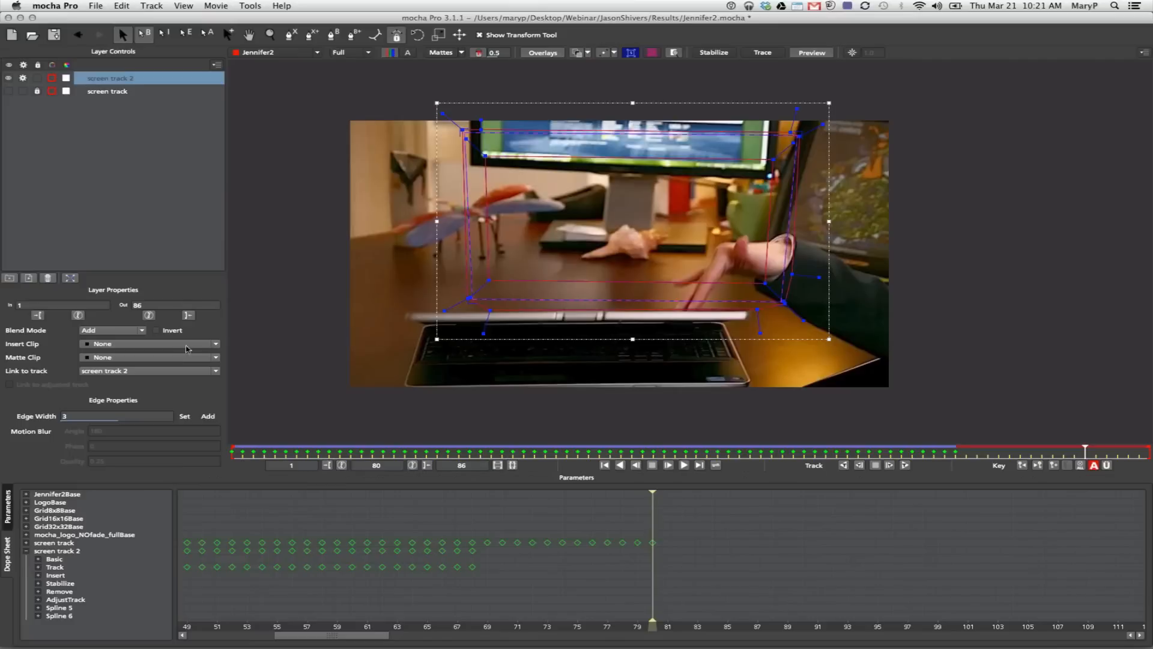
click(188, 315)
drag(1086, 450, 955, 453)
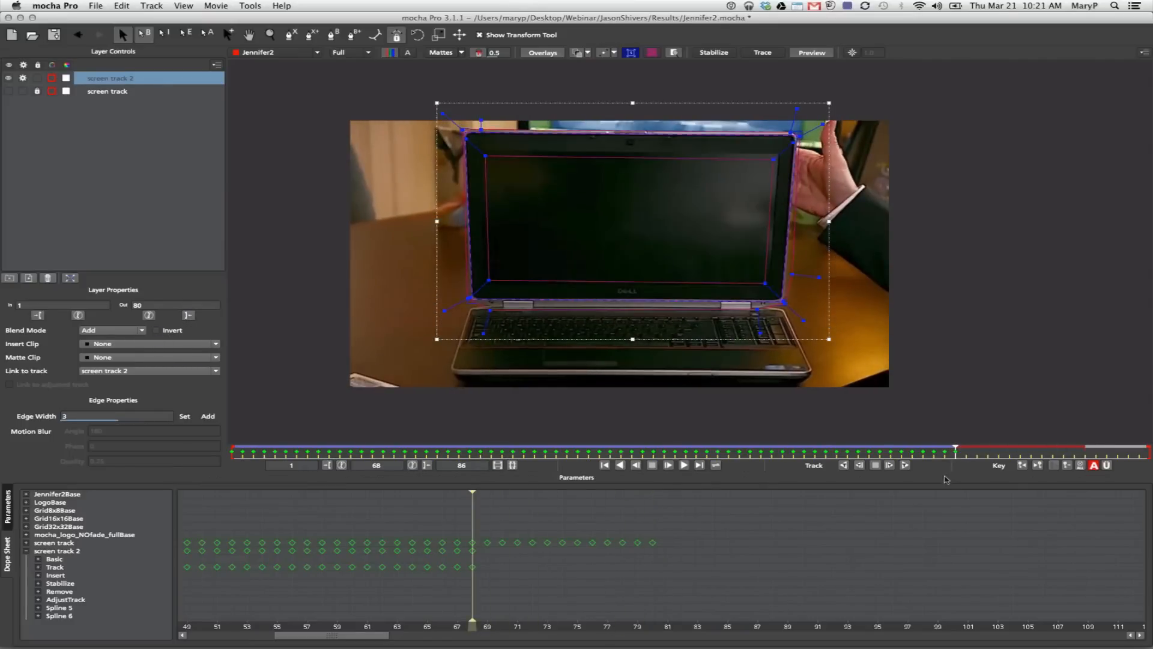
- Reopen the tracking parameters, track manually one frame at a time to frame 71 and lower the surface's top edge onto the lid
click(8, 507)
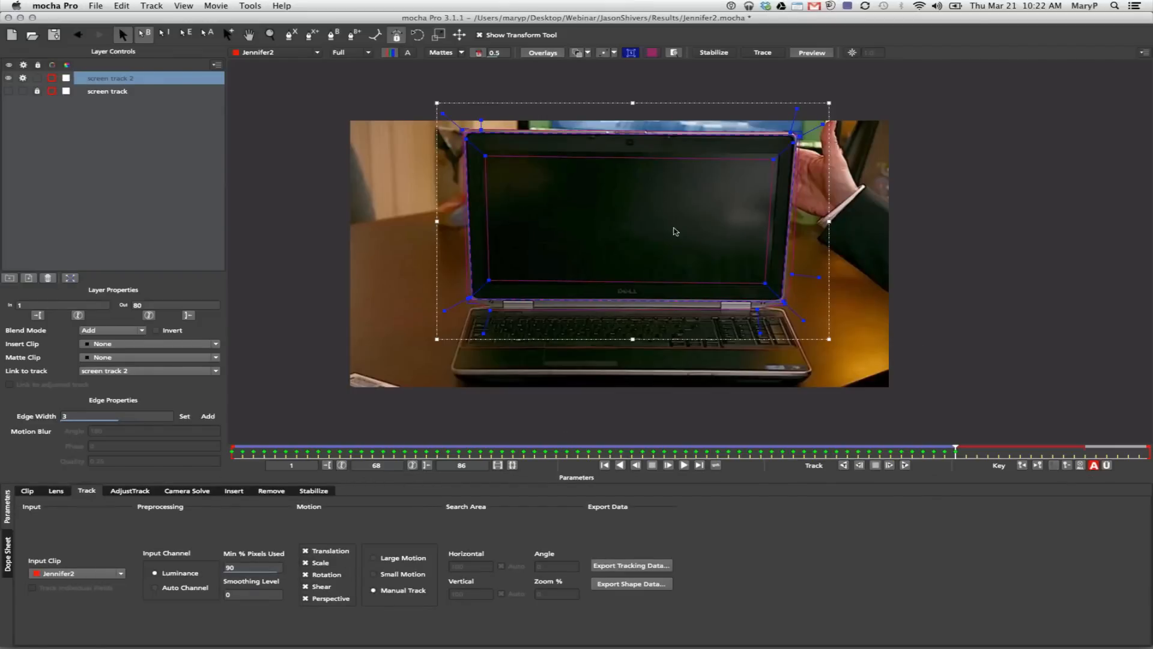
click(889, 465)
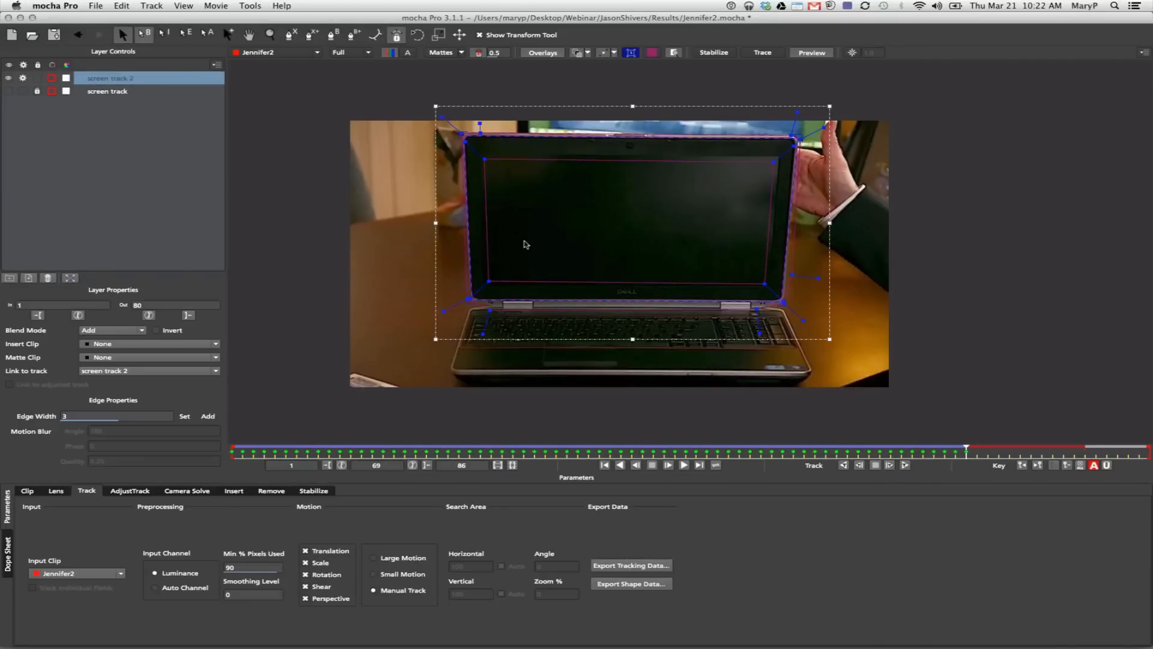
click(889, 465)
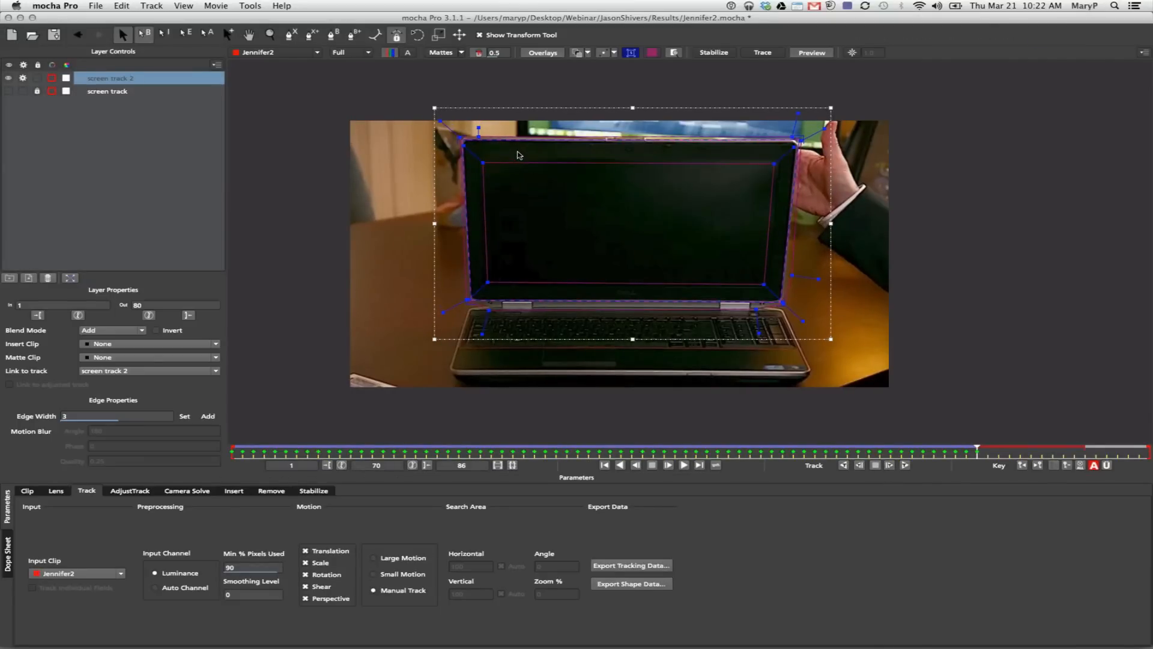
click(889, 465)
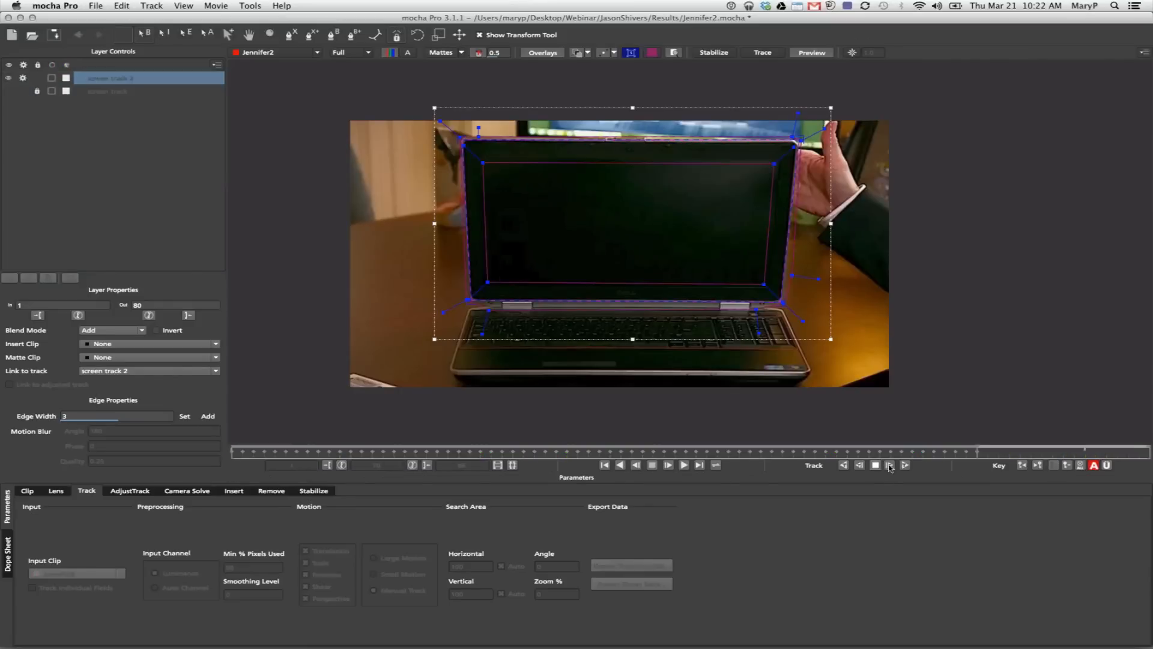
drag(643, 138, 642, 142)
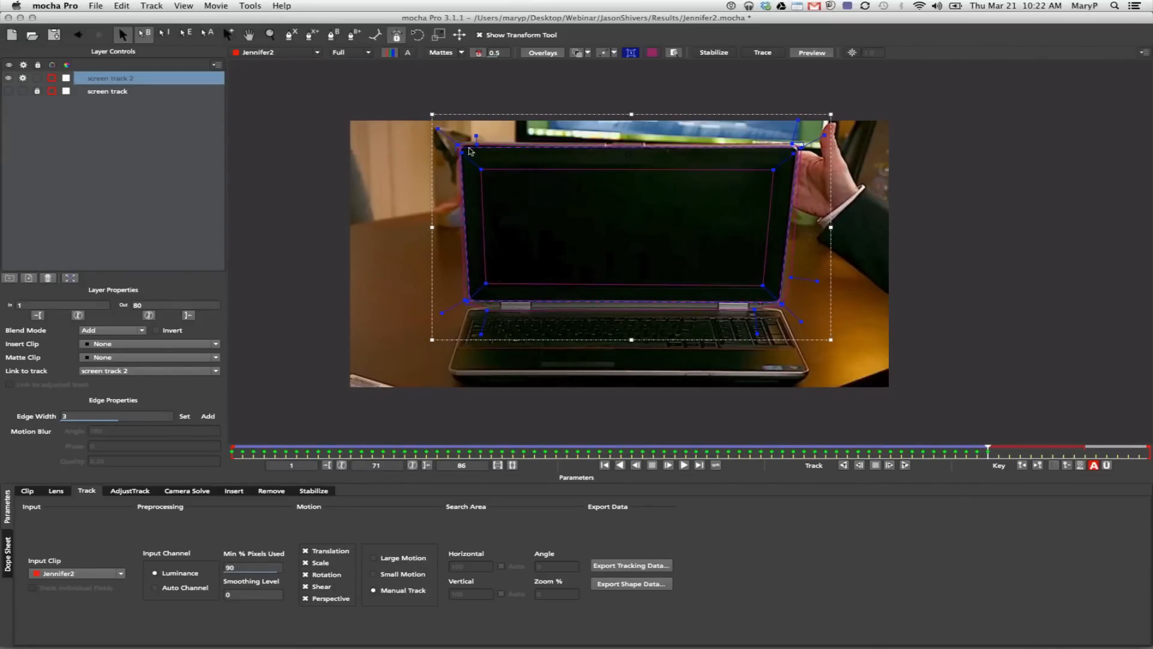
- Track on to frame 72 and refit the surface's top edge and two left corners to the laptop lid
click(890, 465)
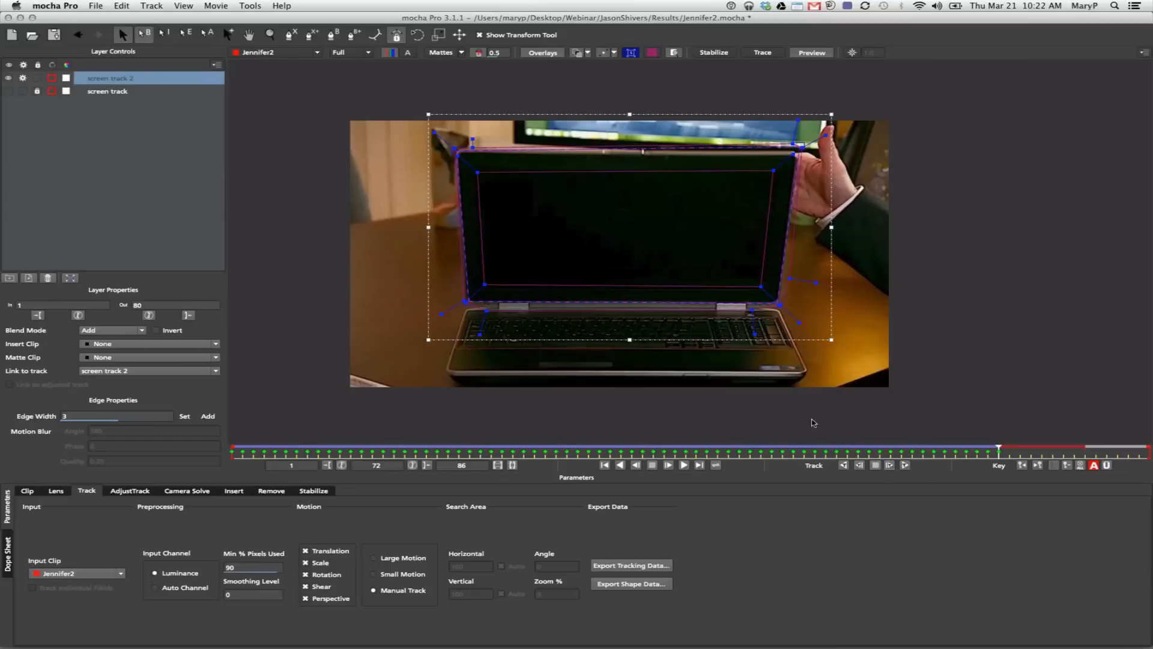
drag(690, 157, 689, 167)
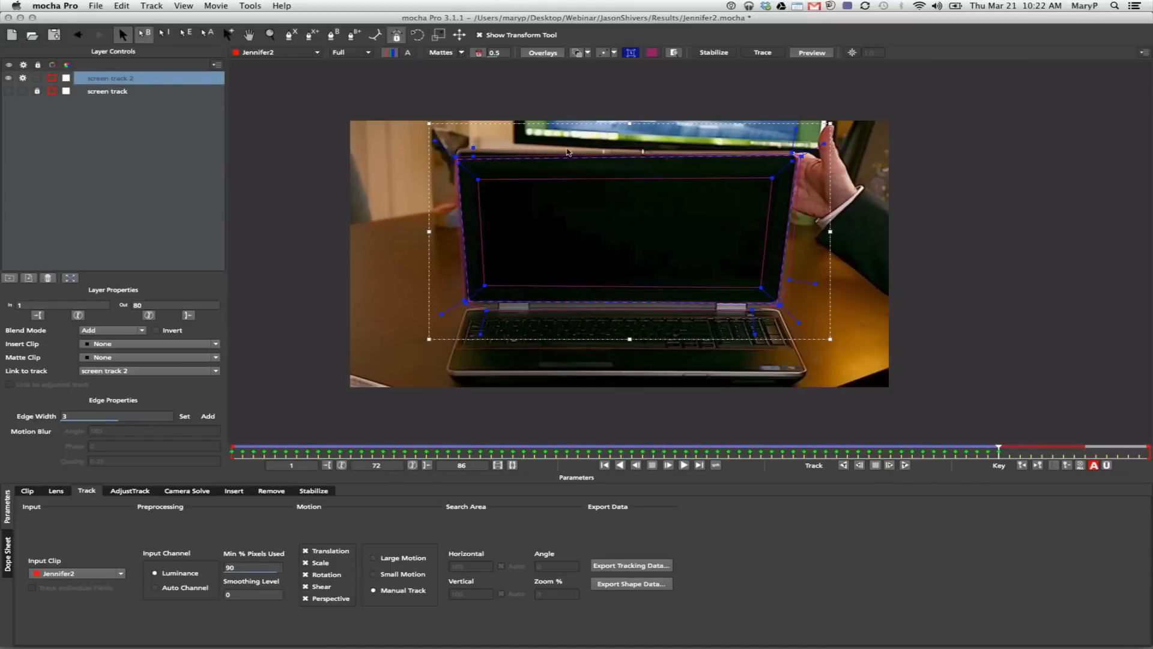
drag(457, 157, 459, 154)
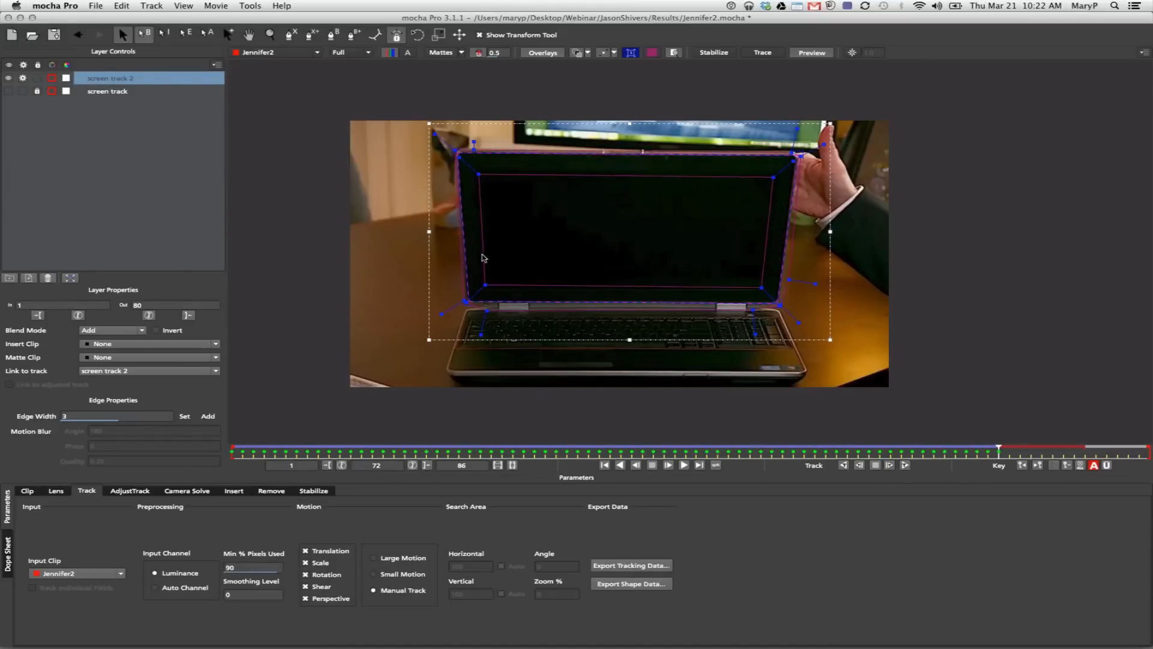
drag(466, 302, 463, 302)
- Track on to frame 73 and nudge the surface's top edge and upper-left corner onto the lid
click(890, 467)
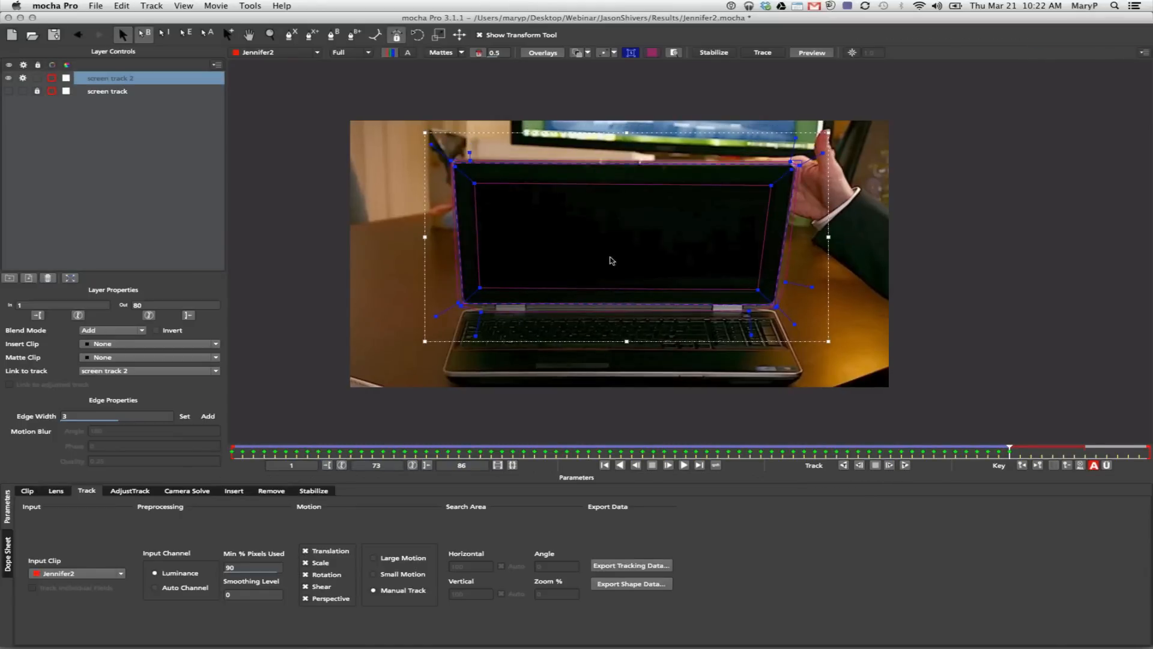
drag(561, 165, 561, 167)
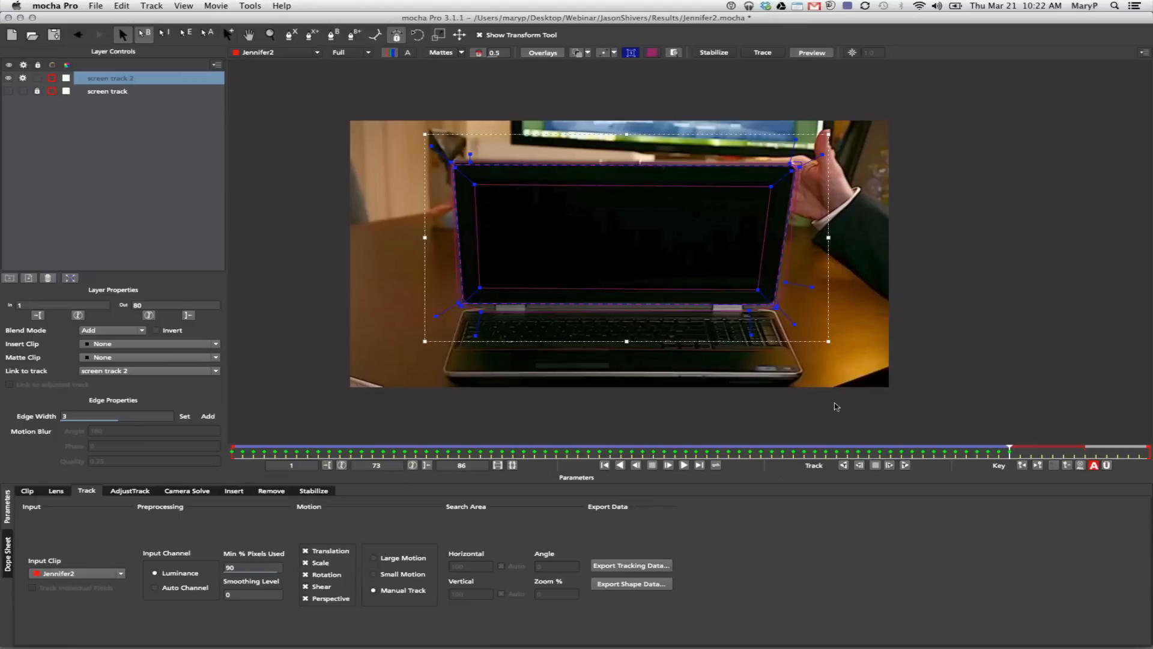
drag(453, 163, 453, 163)
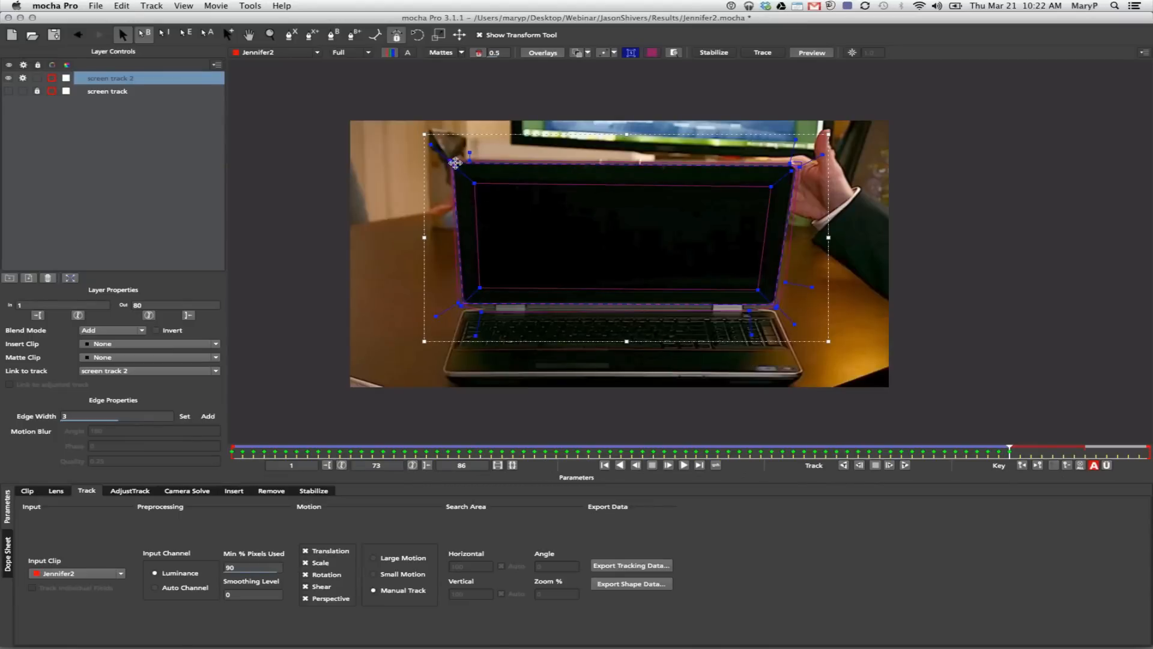
- Track on to frame 74, lower the surface's top edge and align its left corners and lower-right corner with the lid
click(887, 465)
drag(663, 173, 657, 193)
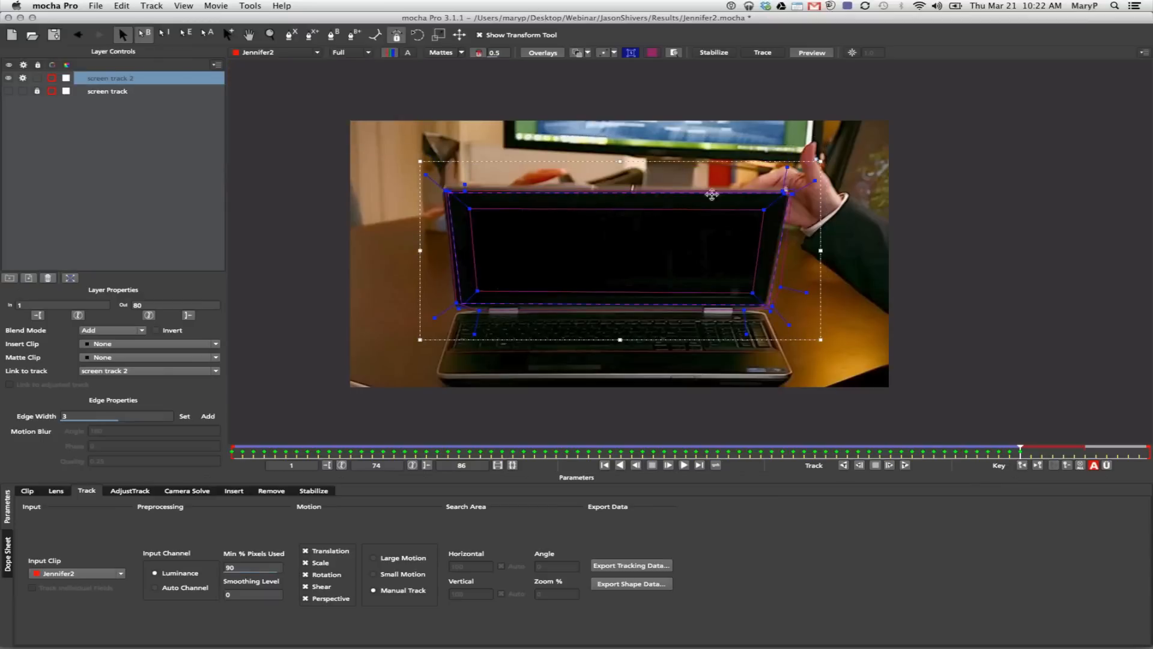
drag(445, 191, 442, 190)
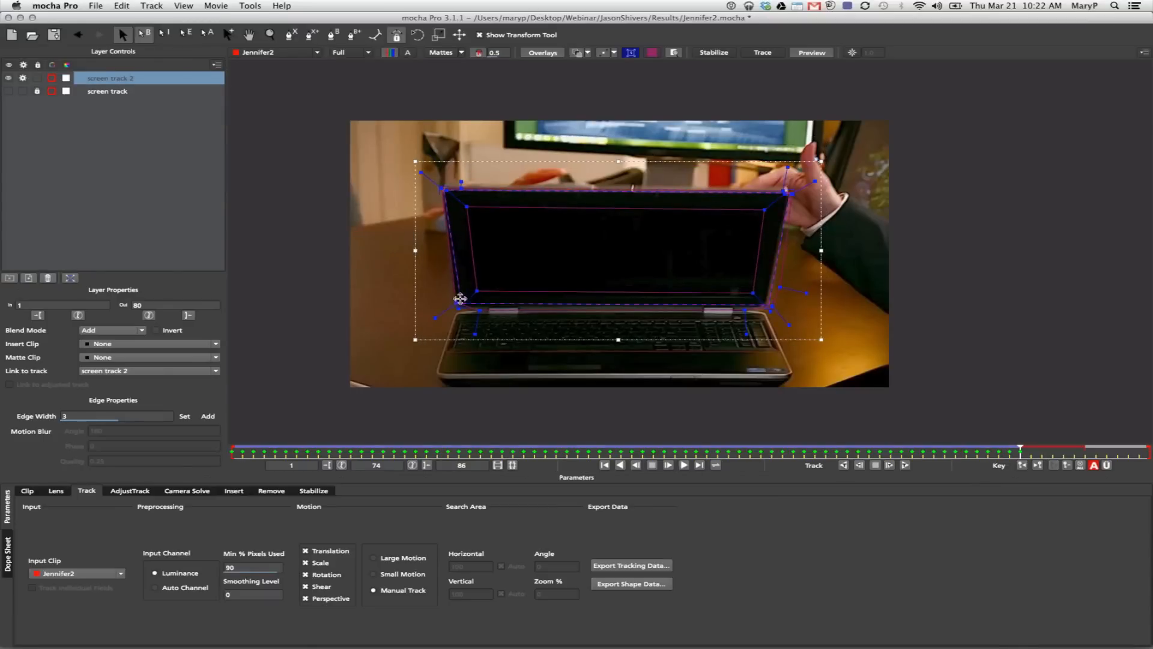
drag(460, 298, 455, 307)
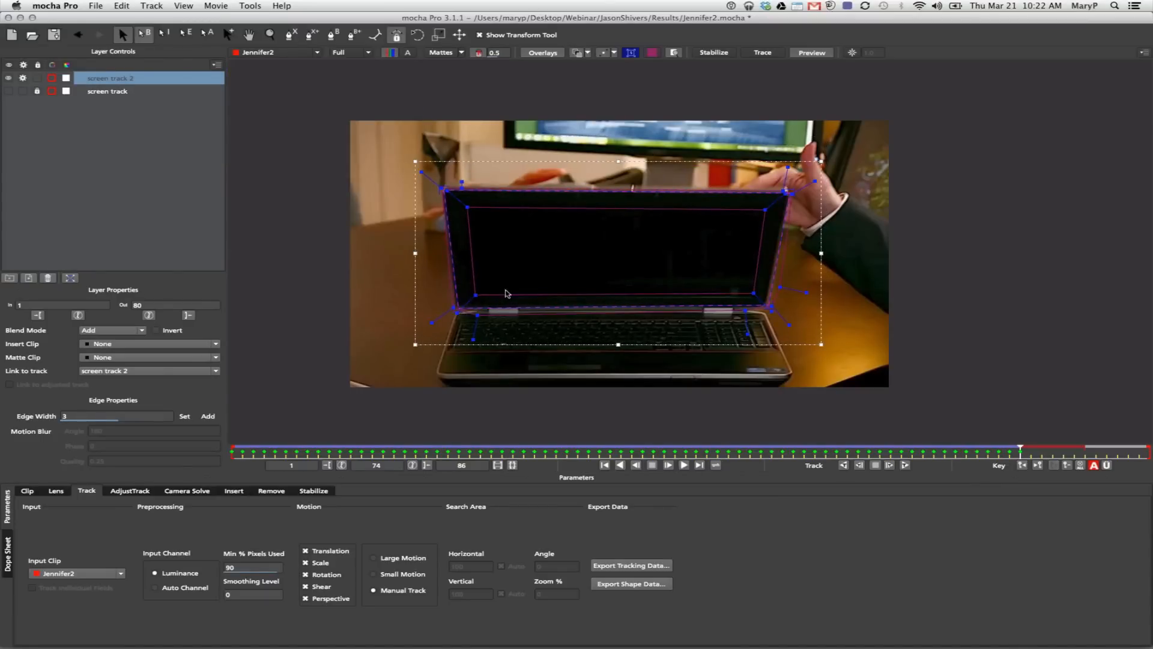
drag(770, 308, 767, 309)
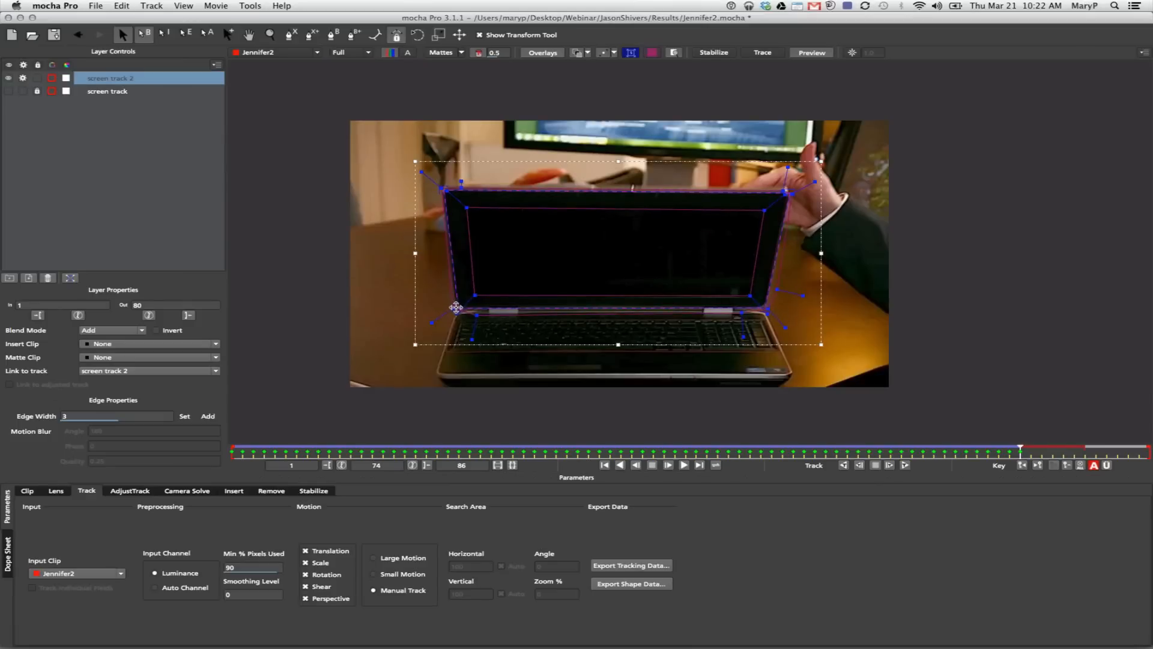
drag(457, 307, 456, 308)
- Track on to frames 75 and 76, lowering the top edge at each and aligning both left corners at frame 76
click(890, 465)
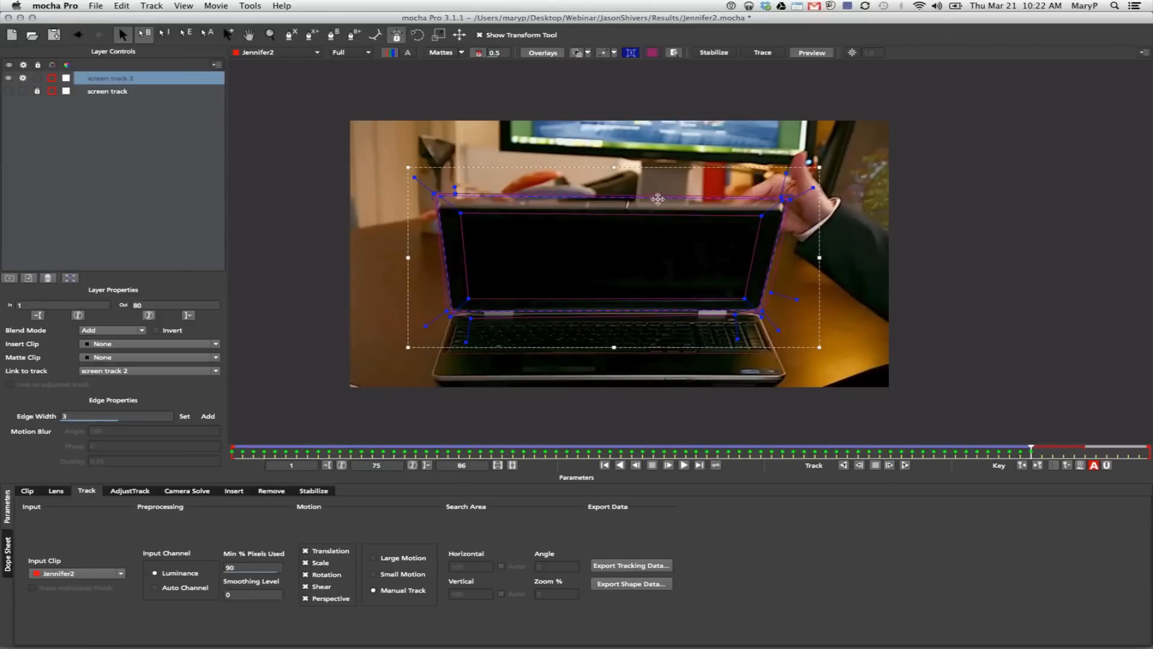
drag(657, 199, 657, 211)
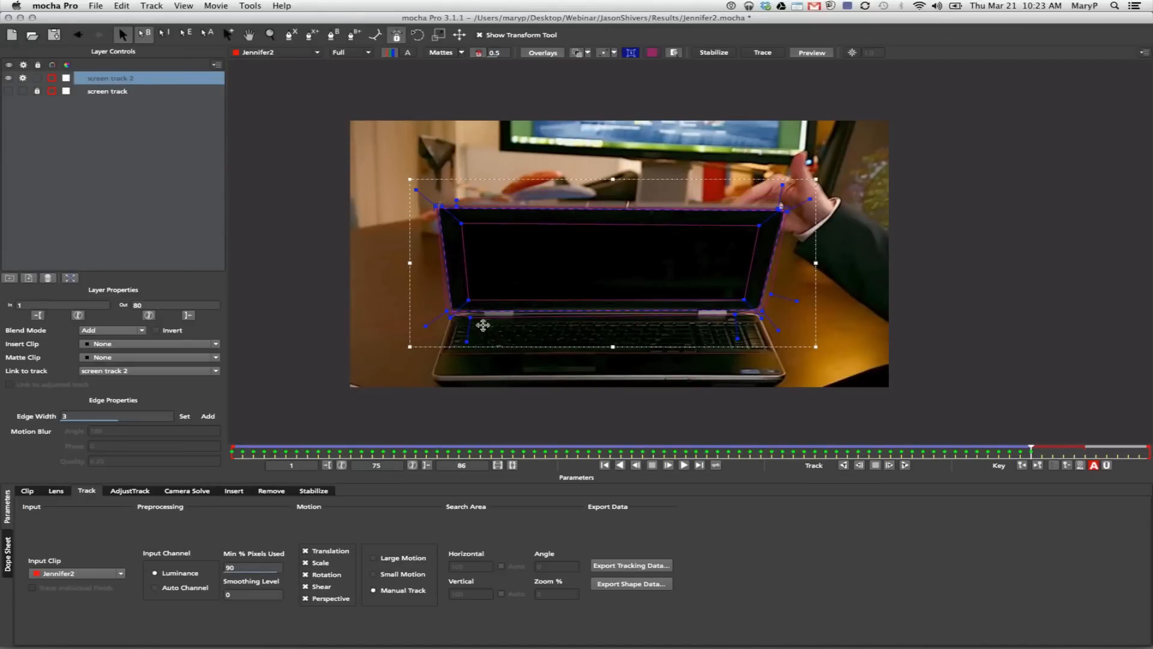
click(891, 465)
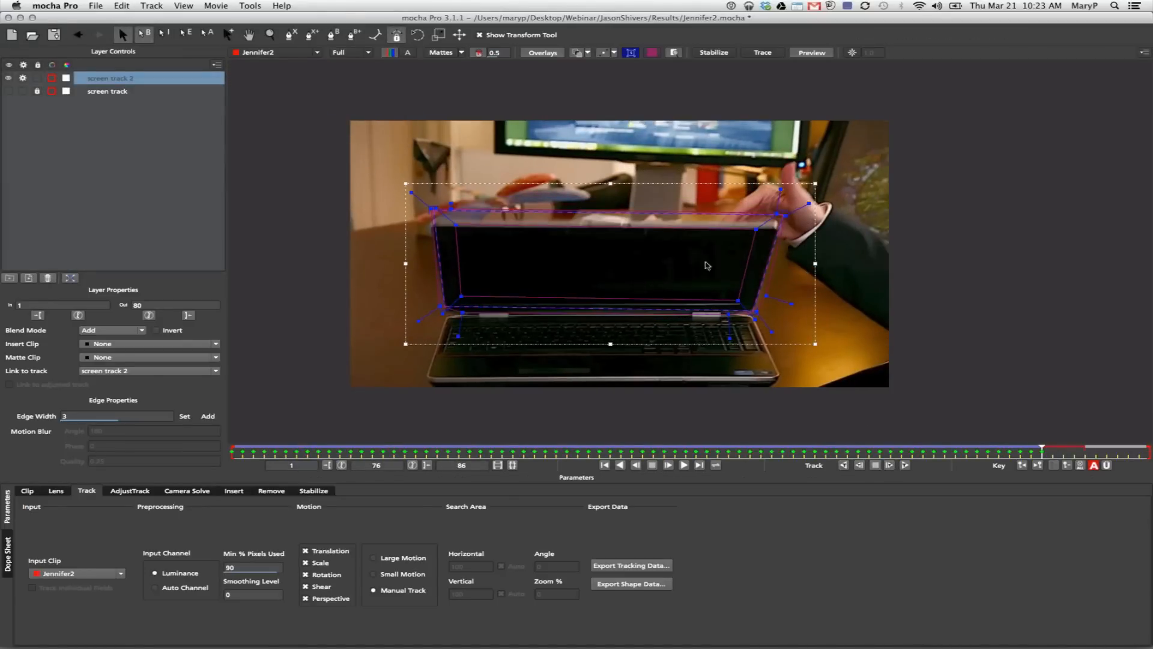
drag(686, 216, 677, 227)
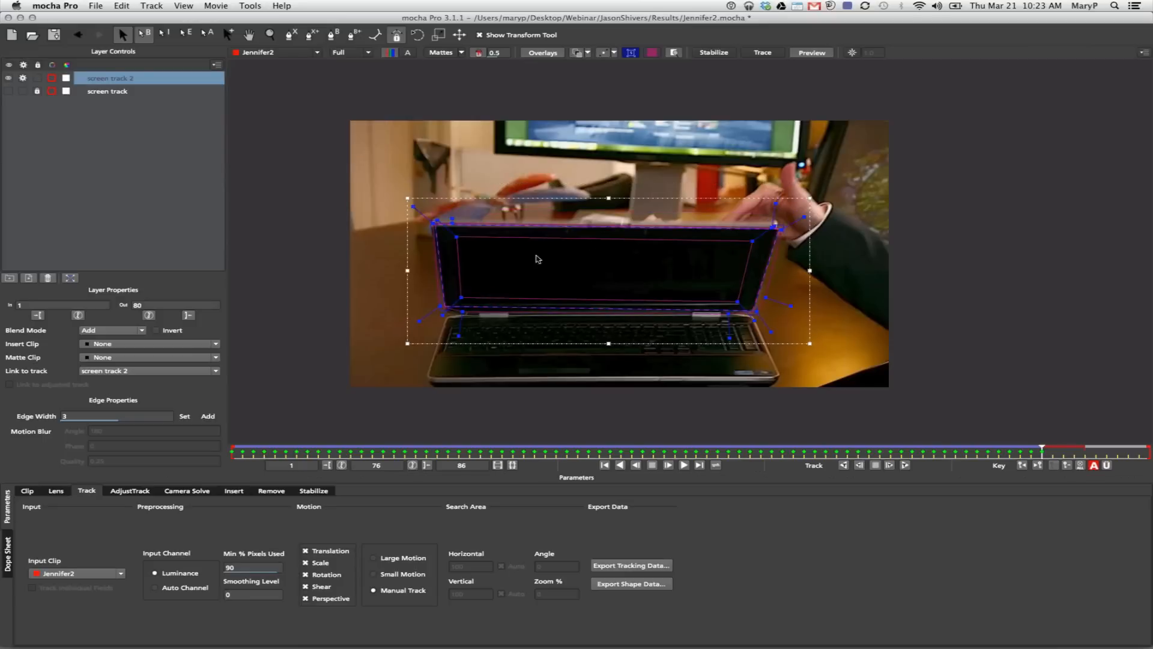
drag(435, 226, 433, 224)
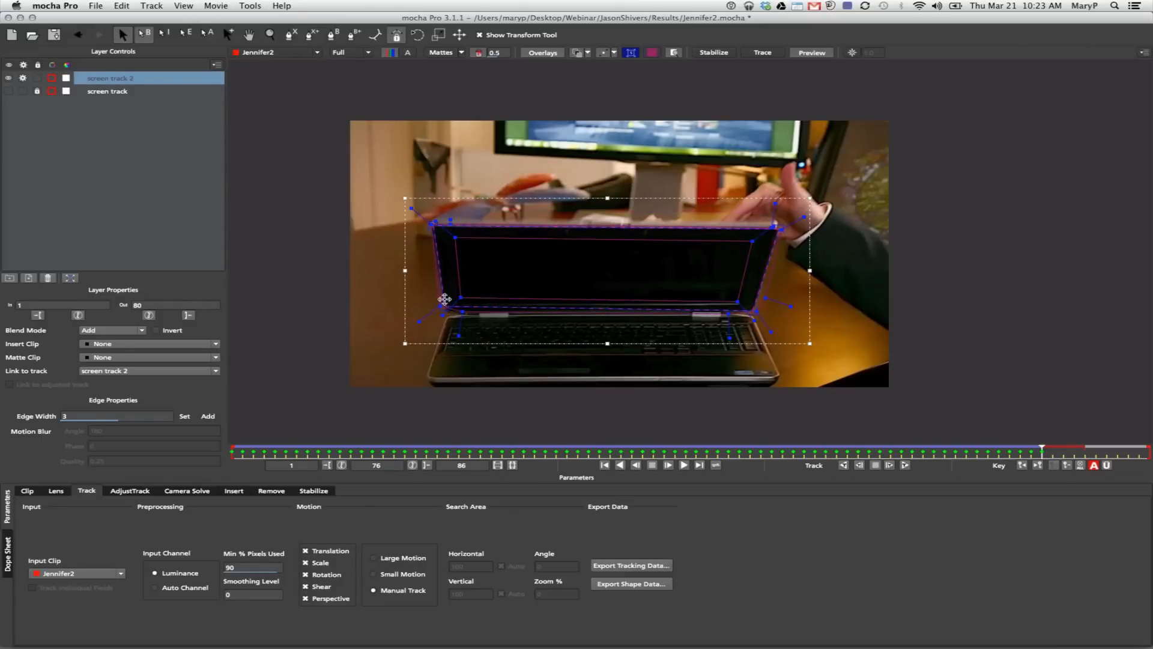
drag(446, 311, 442, 311)
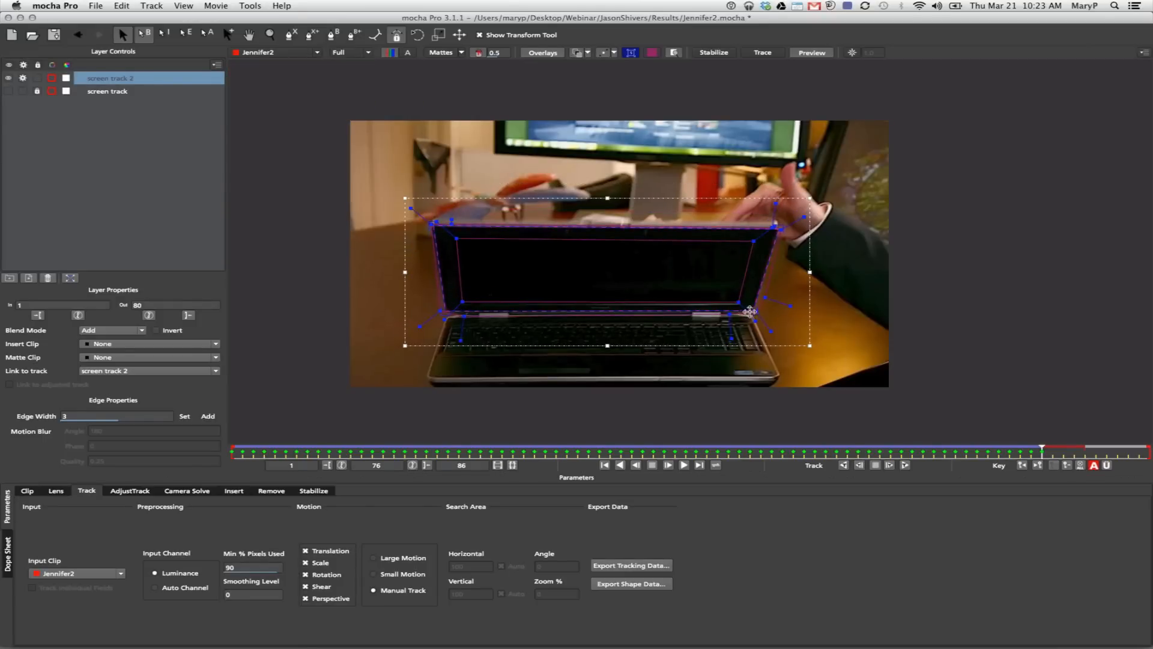
- Track on to frame 77, lower the surface's top edge and move both left corners onto the closing lid
click(883, 465)
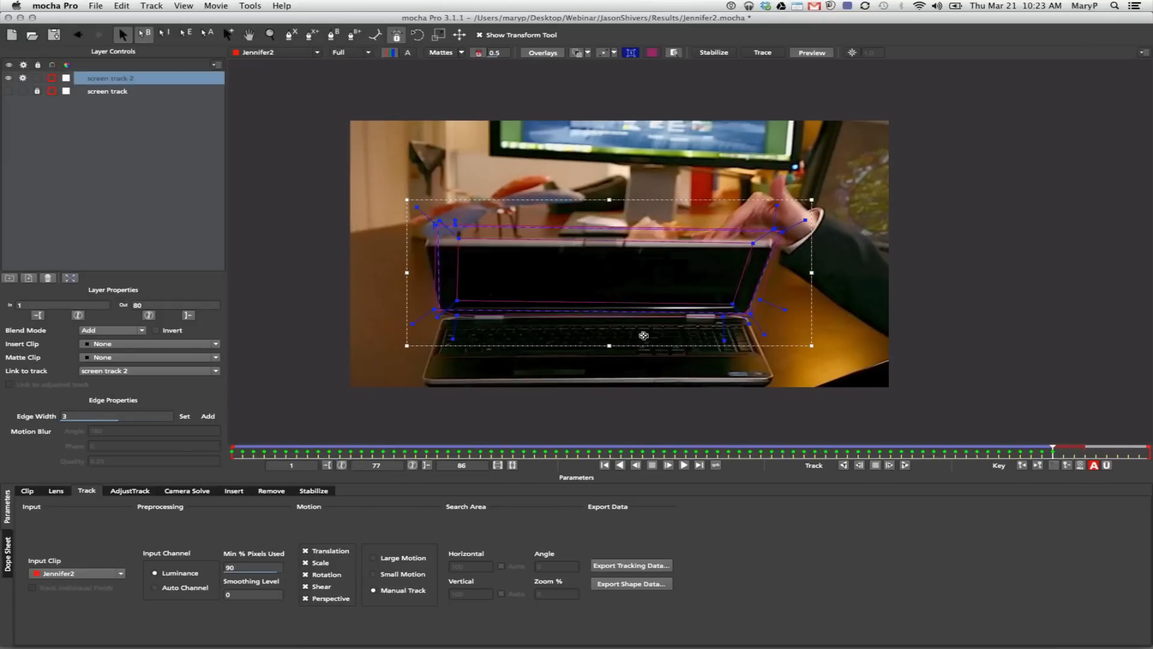
drag(595, 245, 595, 247)
drag(592, 248, 592, 249)
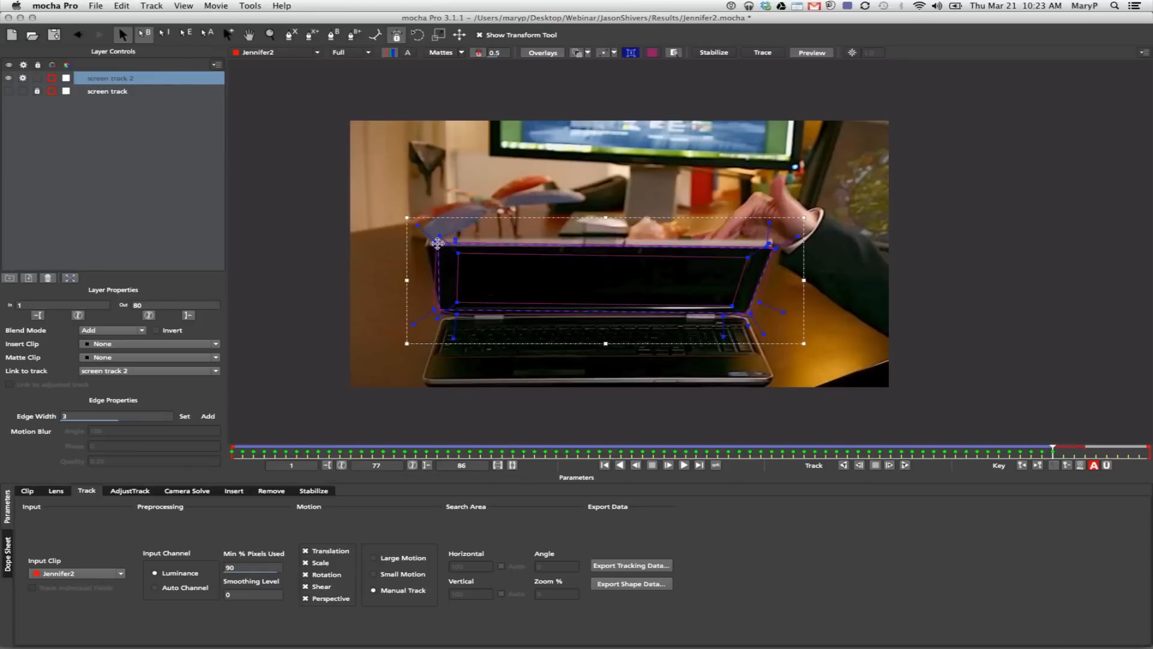
drag(436, 244, 427, 246)
drag(436, 312, 442, 316)
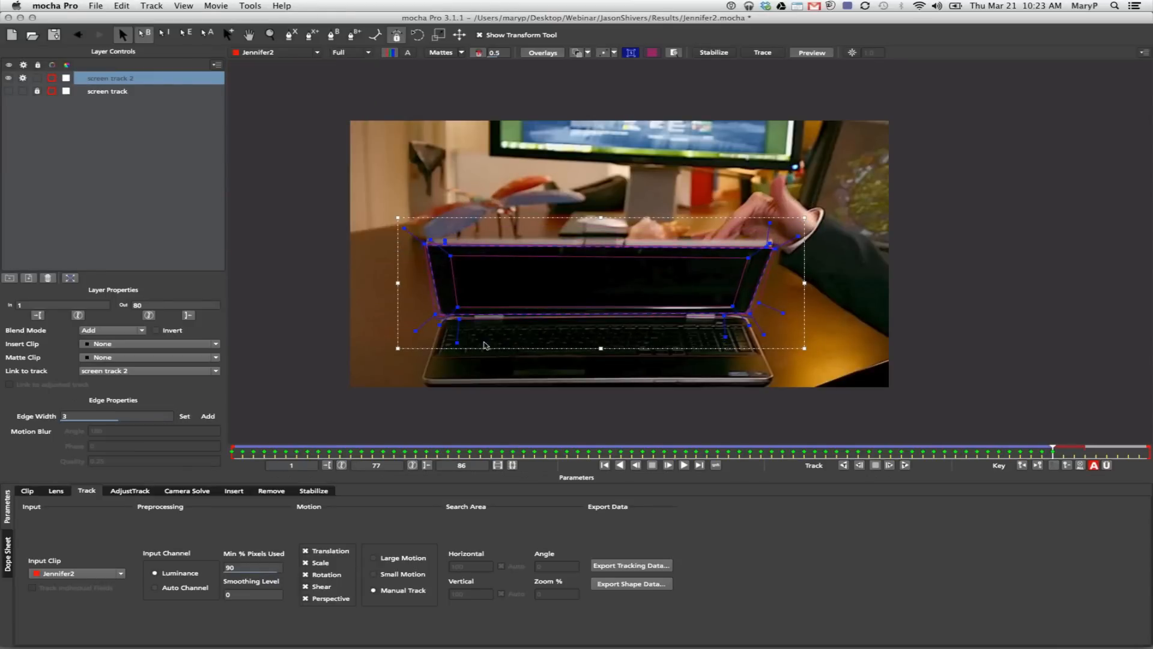
- Track on to frame 78, lower the surface's top edge and nudge both left corners onto the lid
click(888, 465)
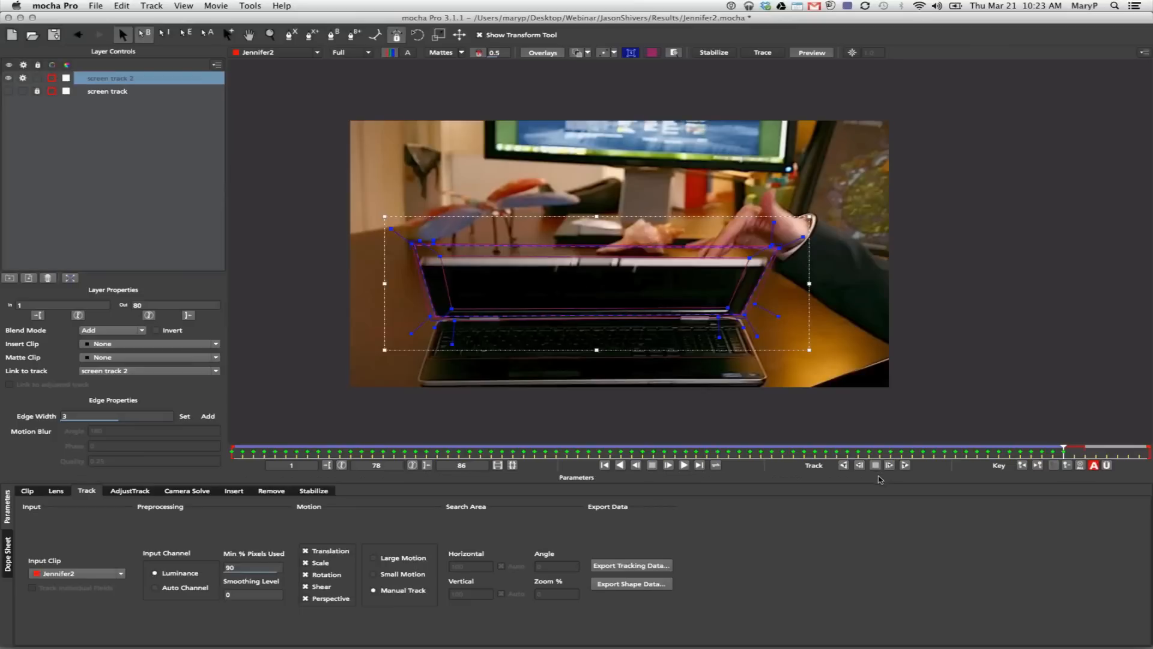
drag(566, 246, 563, 266)
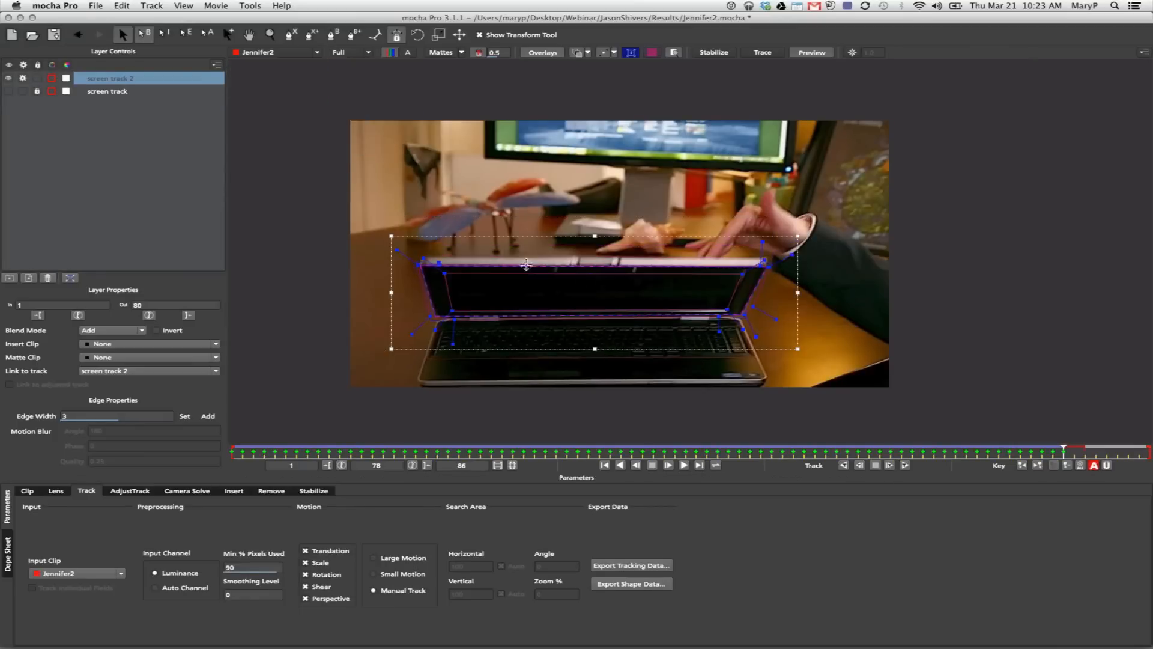
drag(421, 267, 421, 268)
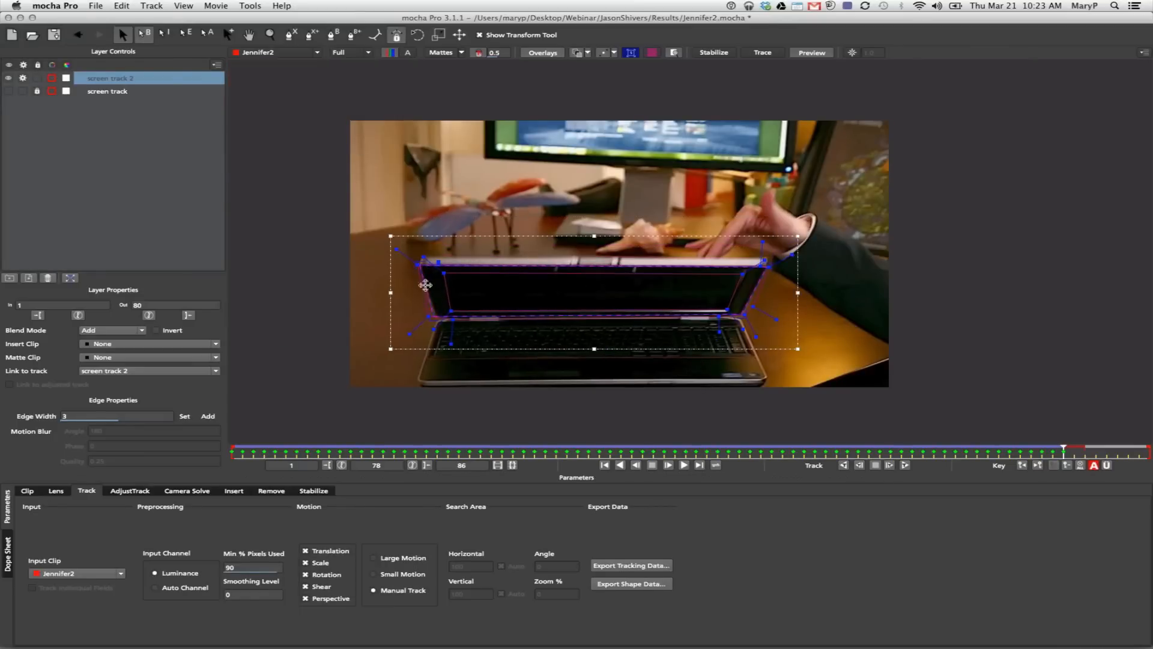
drag(433, 319, 436, 320)
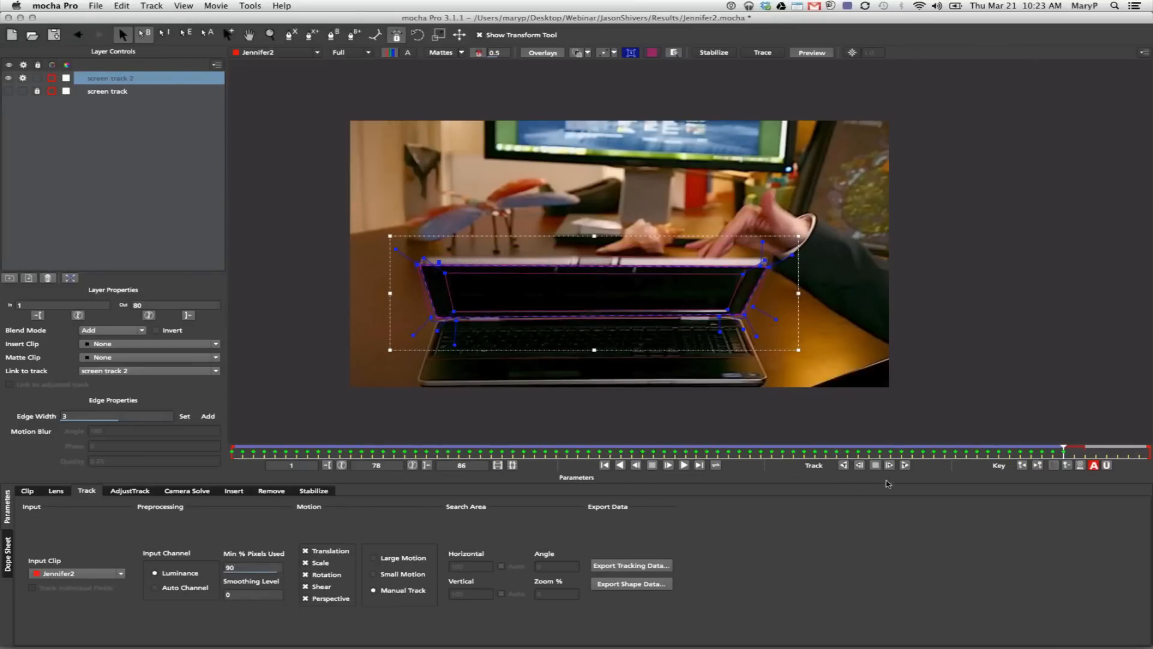
- Track on to frame 79, move both upper corners down onto the closing lid and nudge the lower-left corner
key(period)
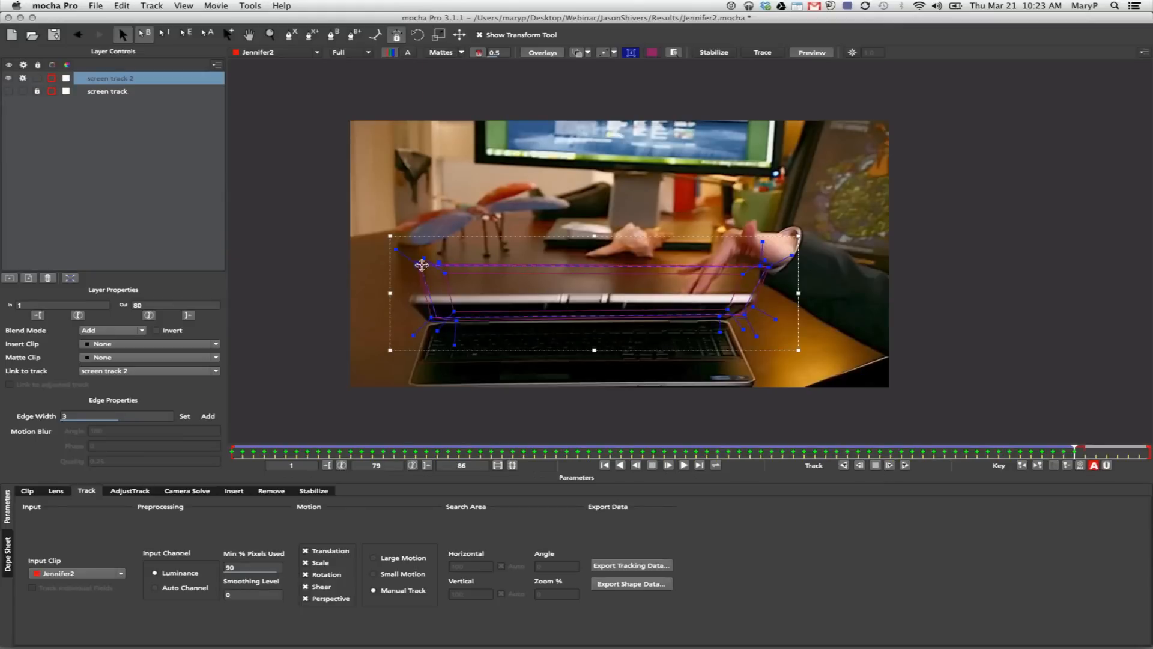
drag(422, 265, 411, 302)
drag(761, 267, 729, 318)
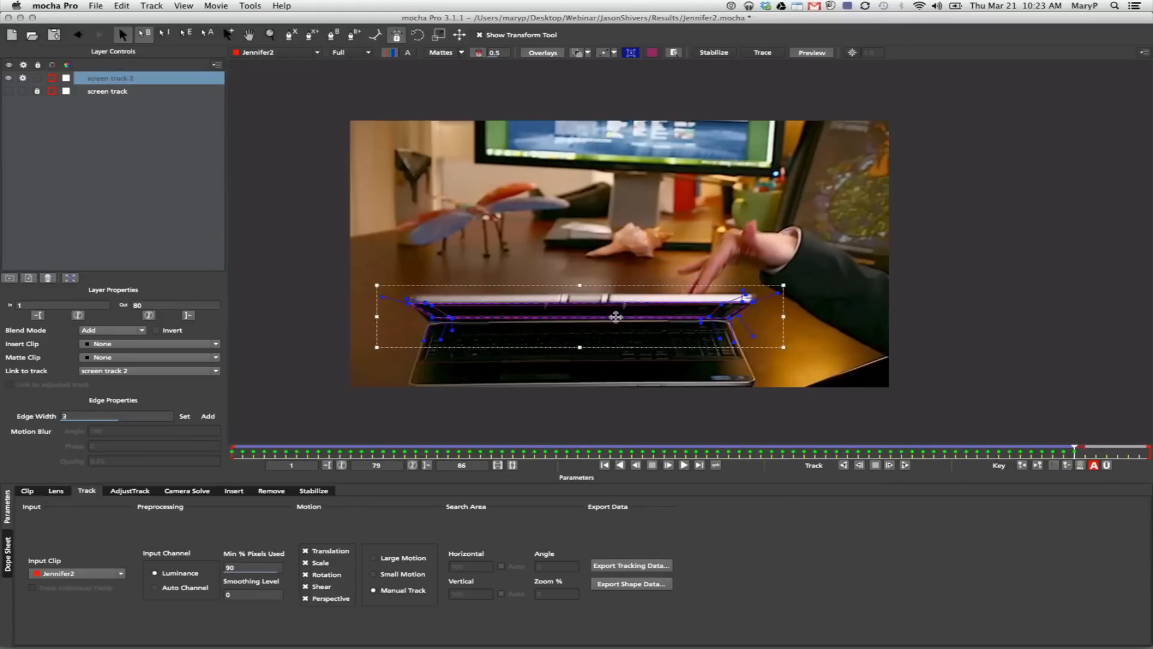
drag(427, 323, 426, 321)
- Track on to frame 80 and adjust the surface's edges and corners to flatten it along the nearly closed lid
click(889, 465)
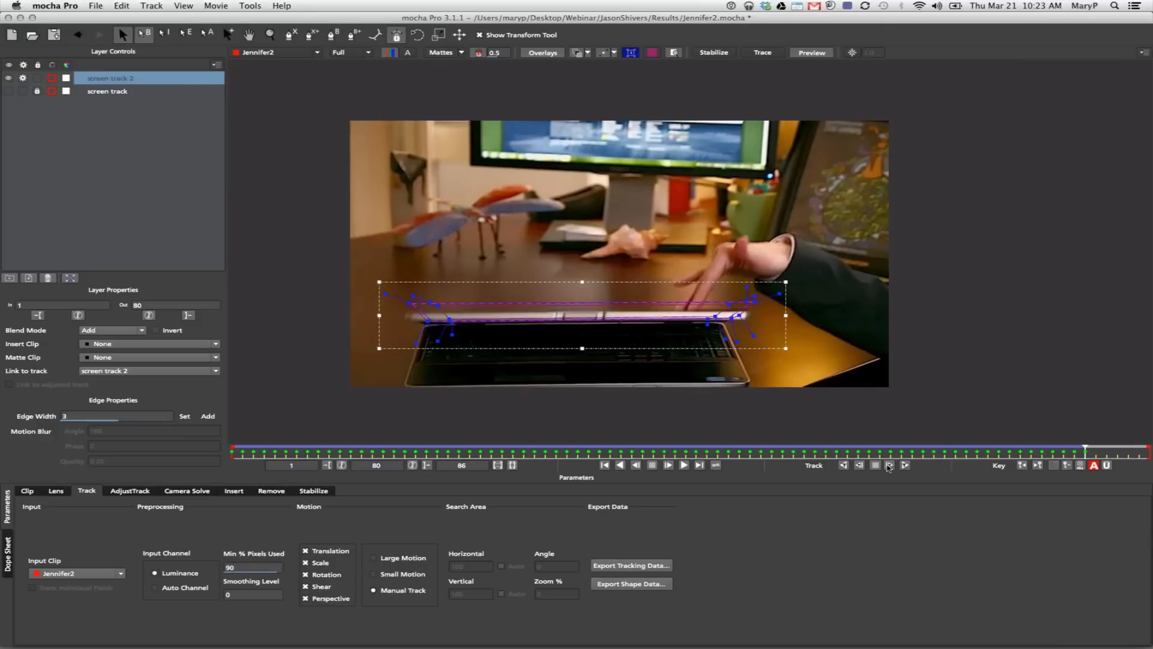
drag(539, 322, 536, 326)
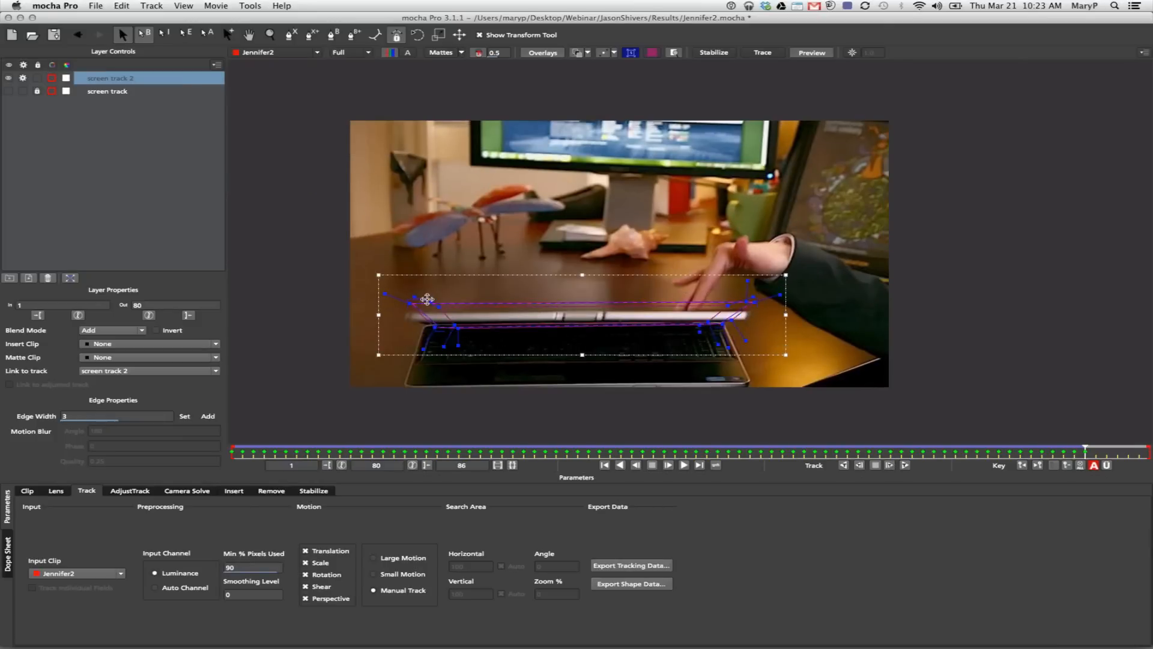
drag(435, 301, 412, 323)
drag(720, 331, 725, 333)
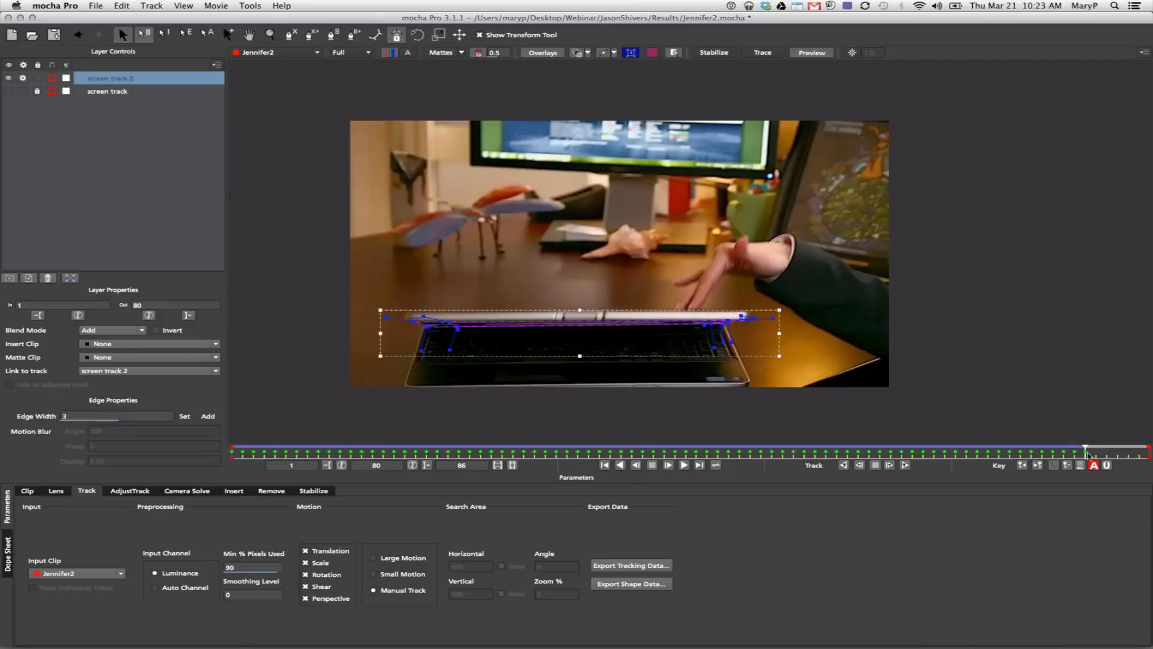
- Set tracking to Large Motion at frame 14 and import mocha_logo_NOfade_full.mov as the insert clip of screen track 2
drag(1091, 452, 363, 368)
click(376, 559)
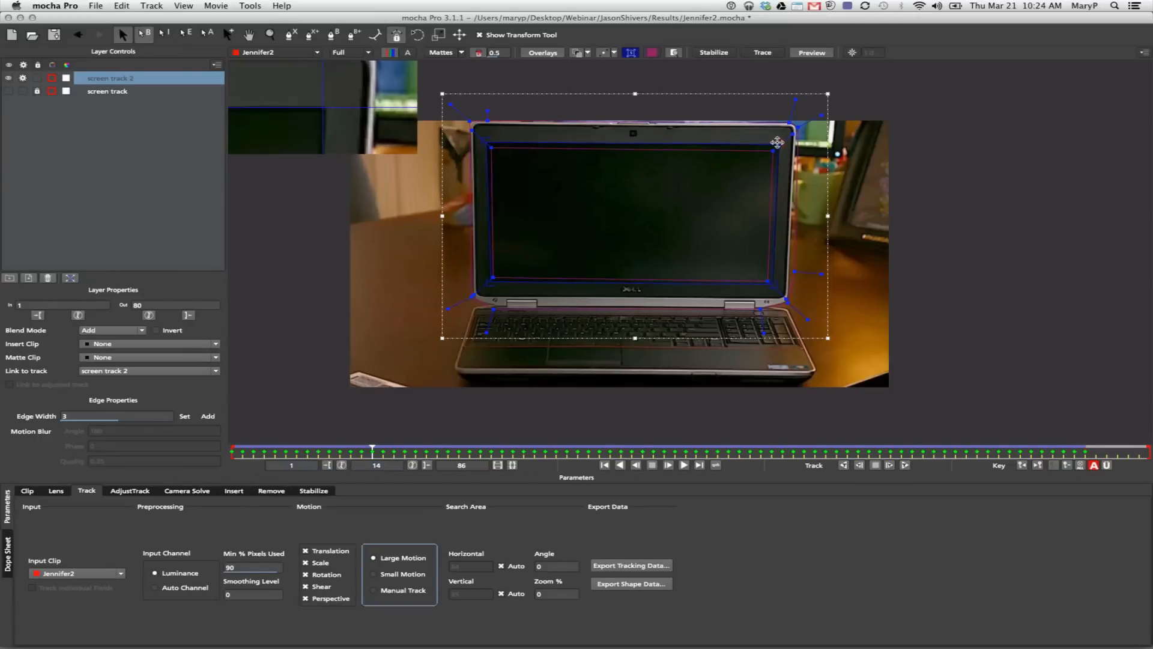
click(104, 346)
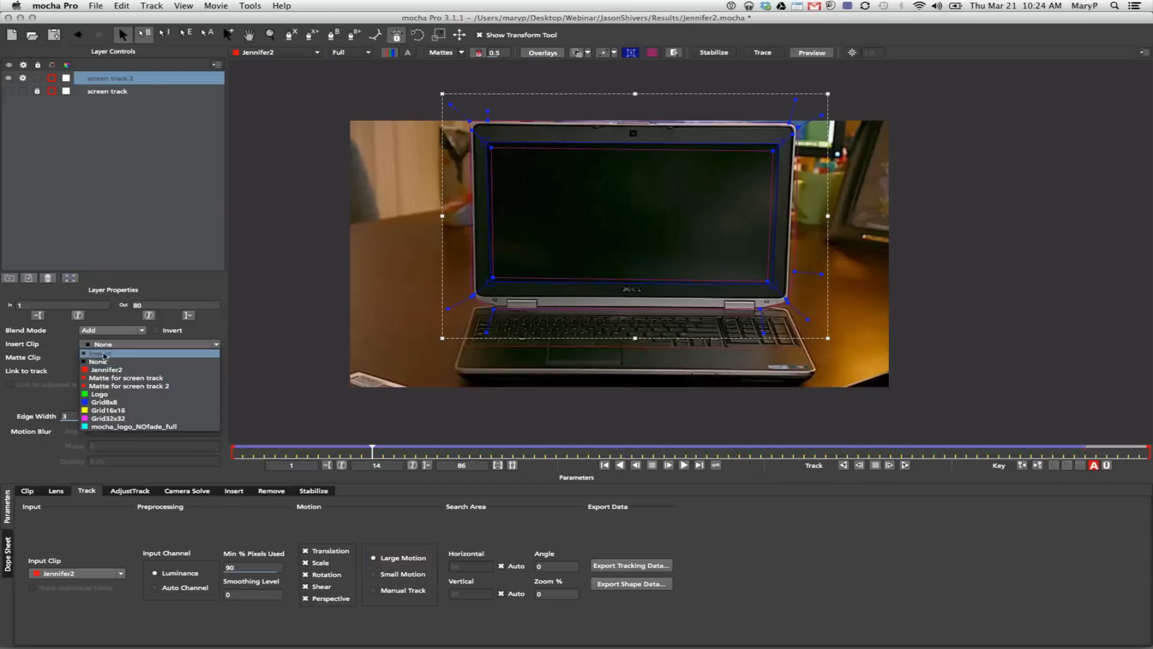
click(103, 354)
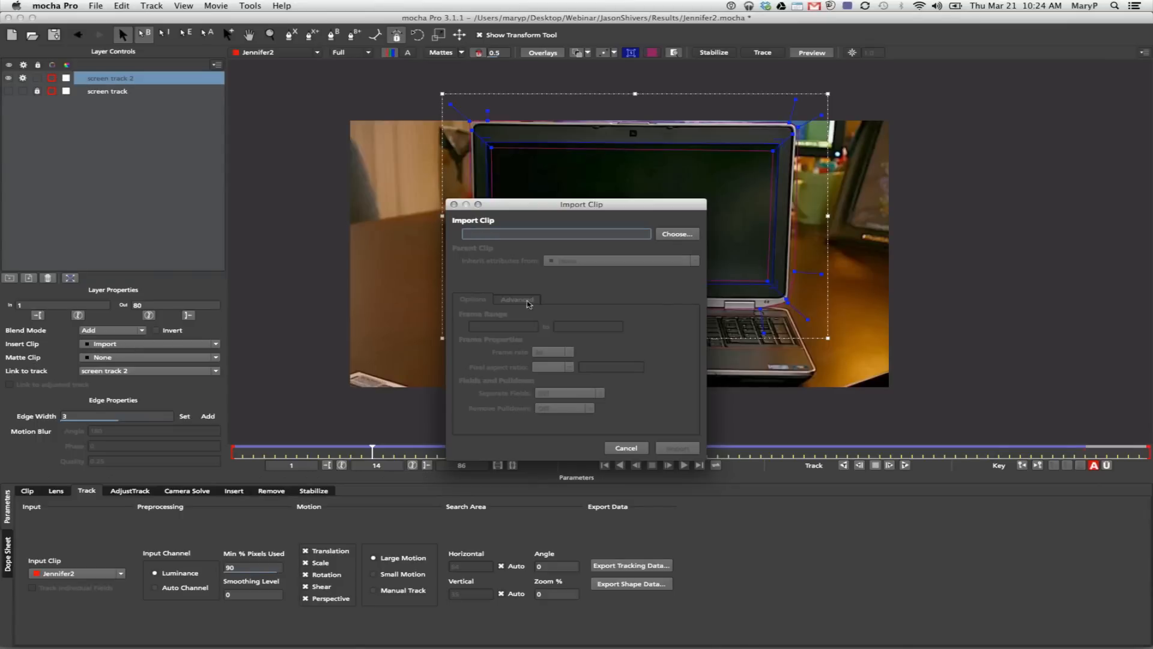
click(677, 235)
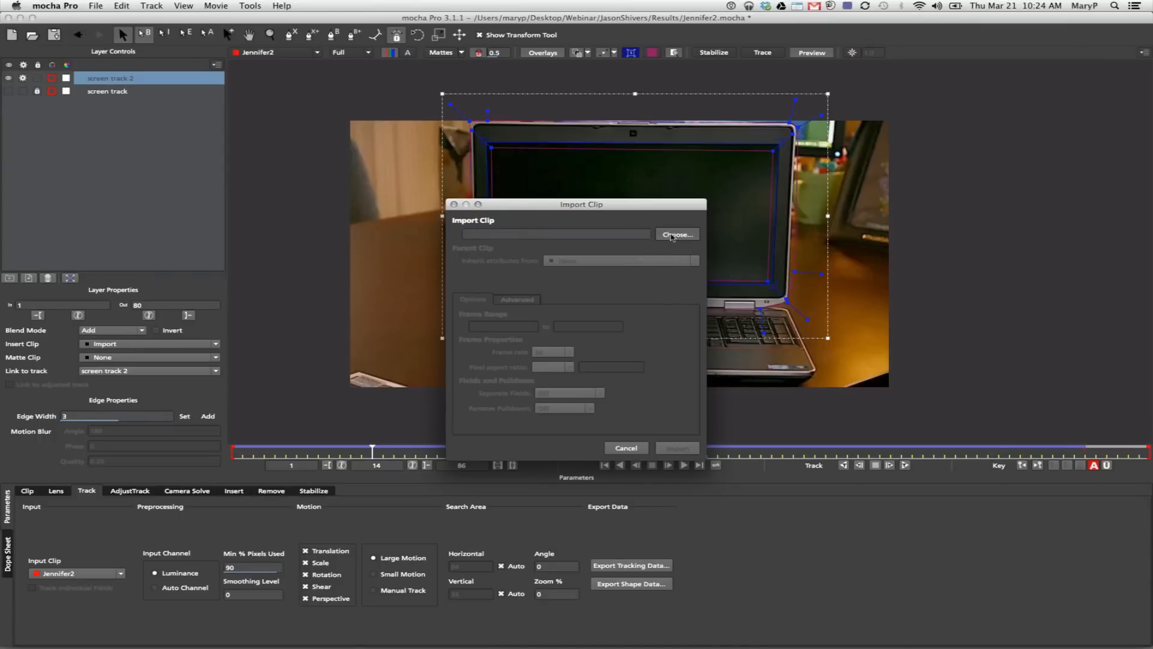
drag(636, 211, 580, 196)
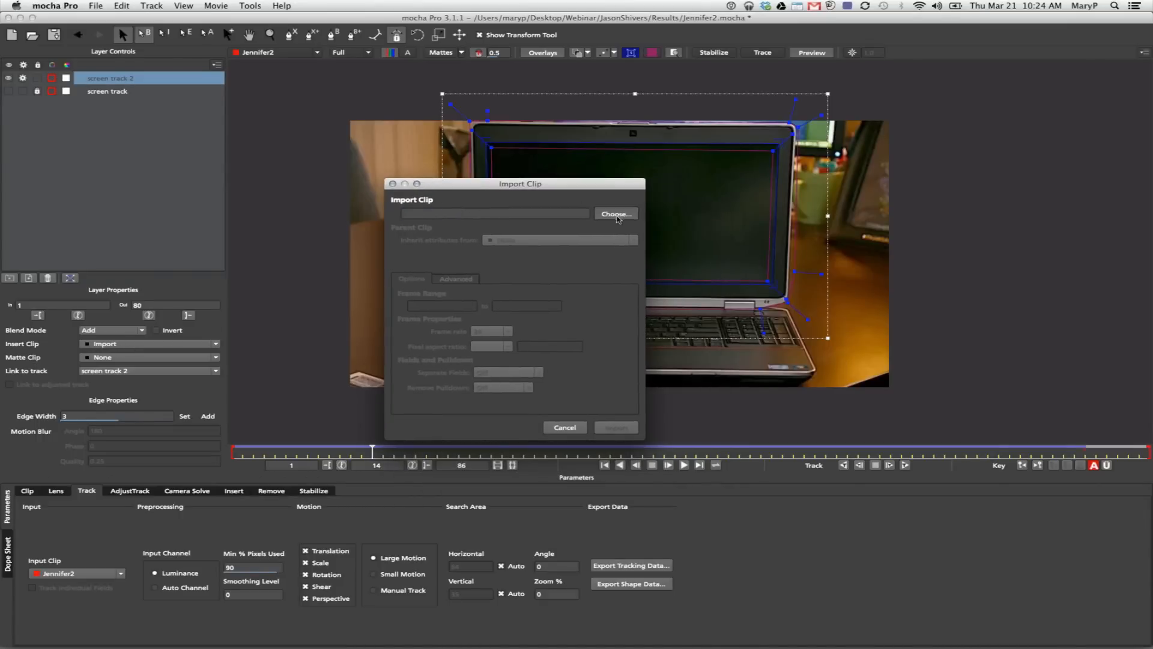
click(609, 217)
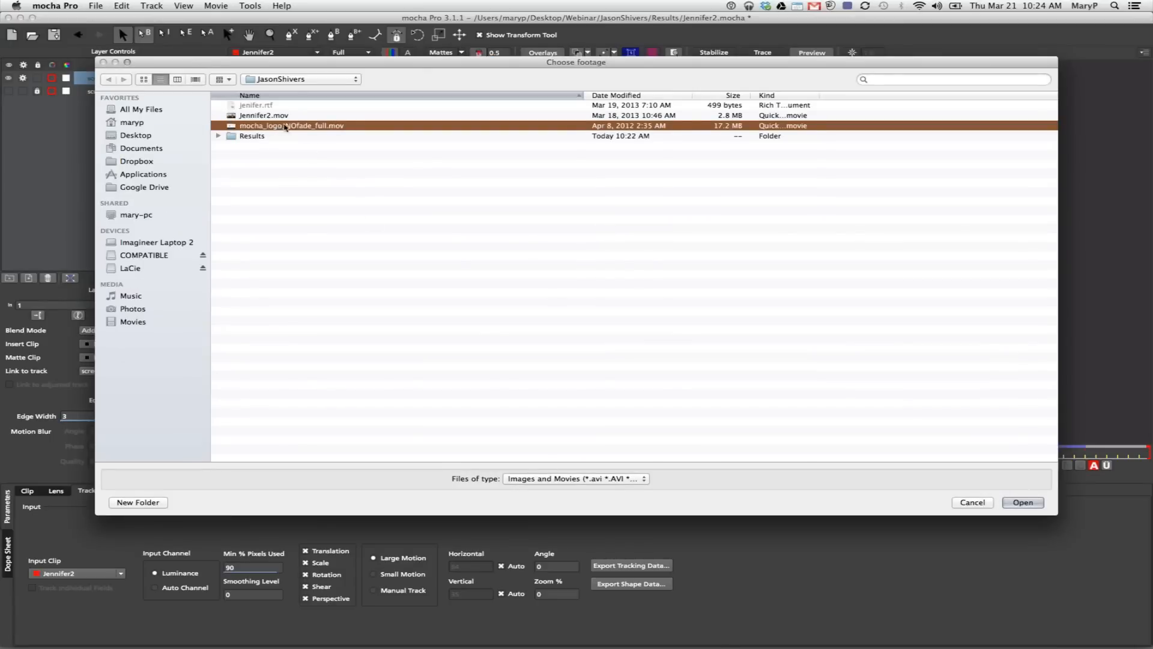
click(1021, 502)
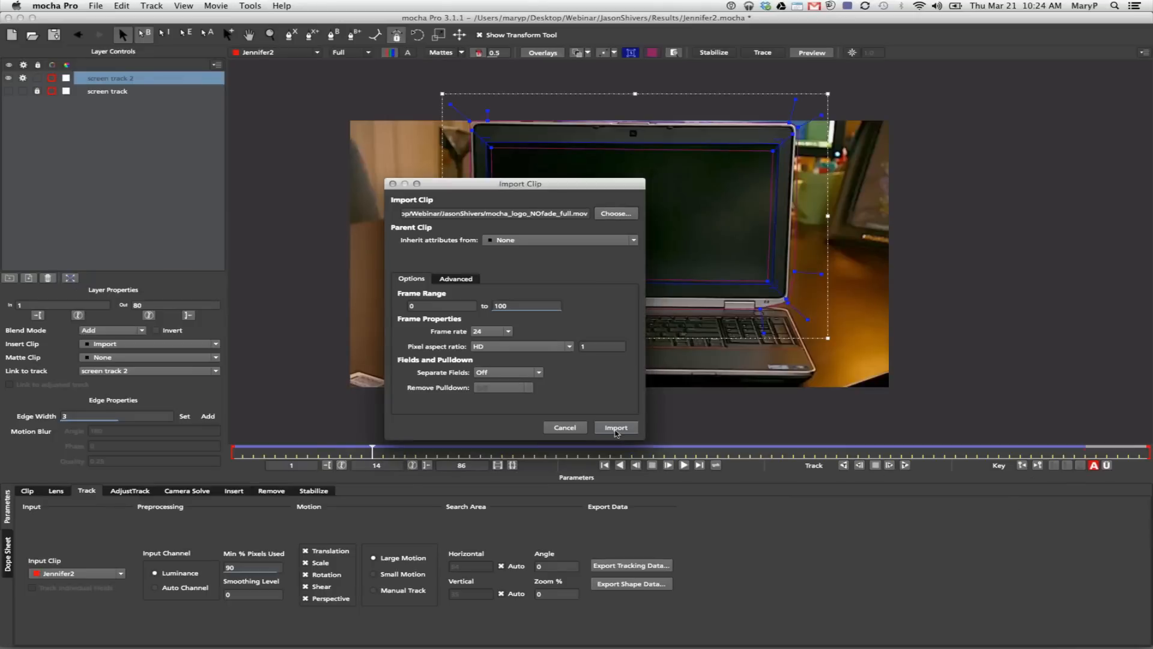
click(615, 427)
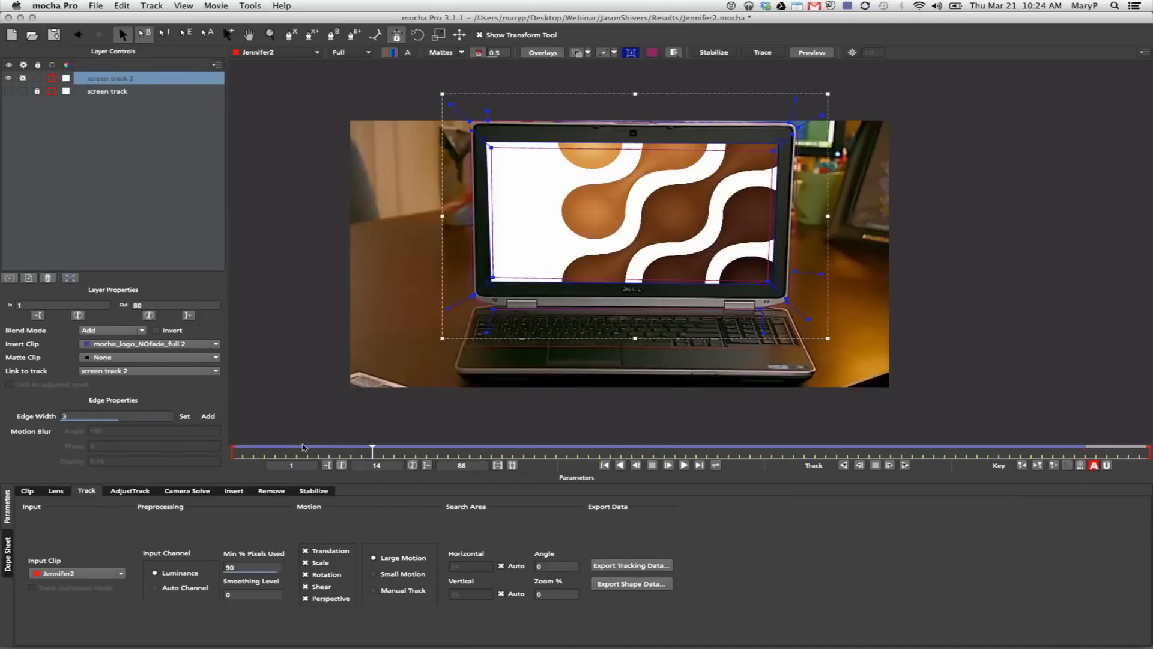
- Return to frame 1, enable motion blur for the insert and turn off processing of the screen track layer
drag(370, 452, 108, 394)
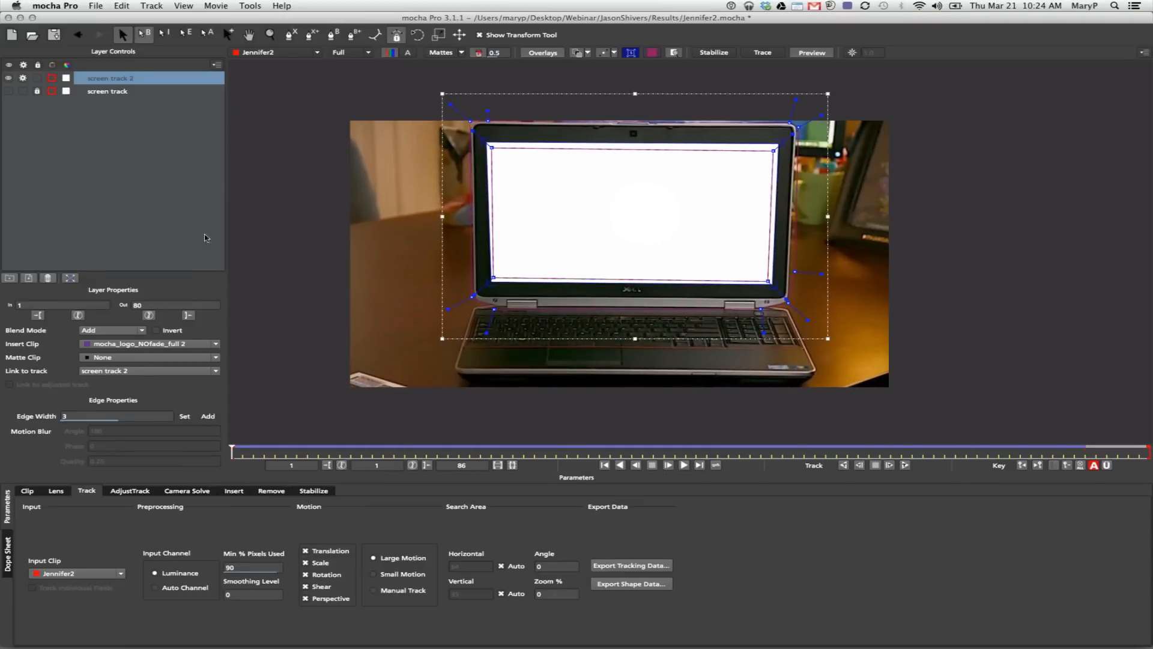
click(233, 491)
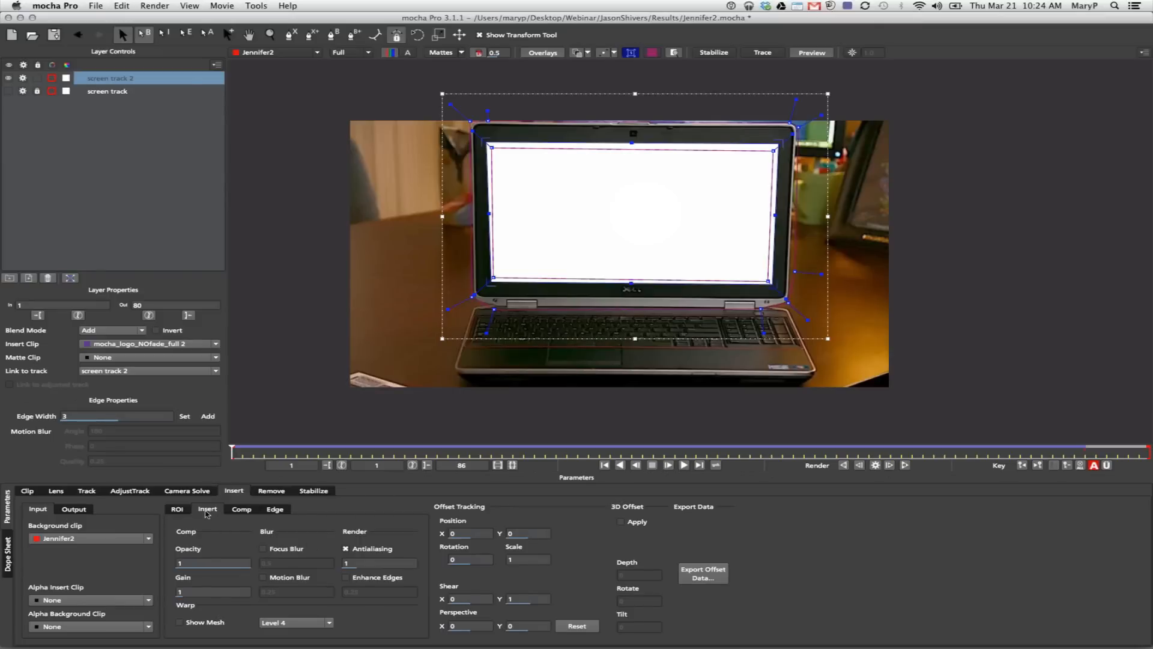
click(261, 577)
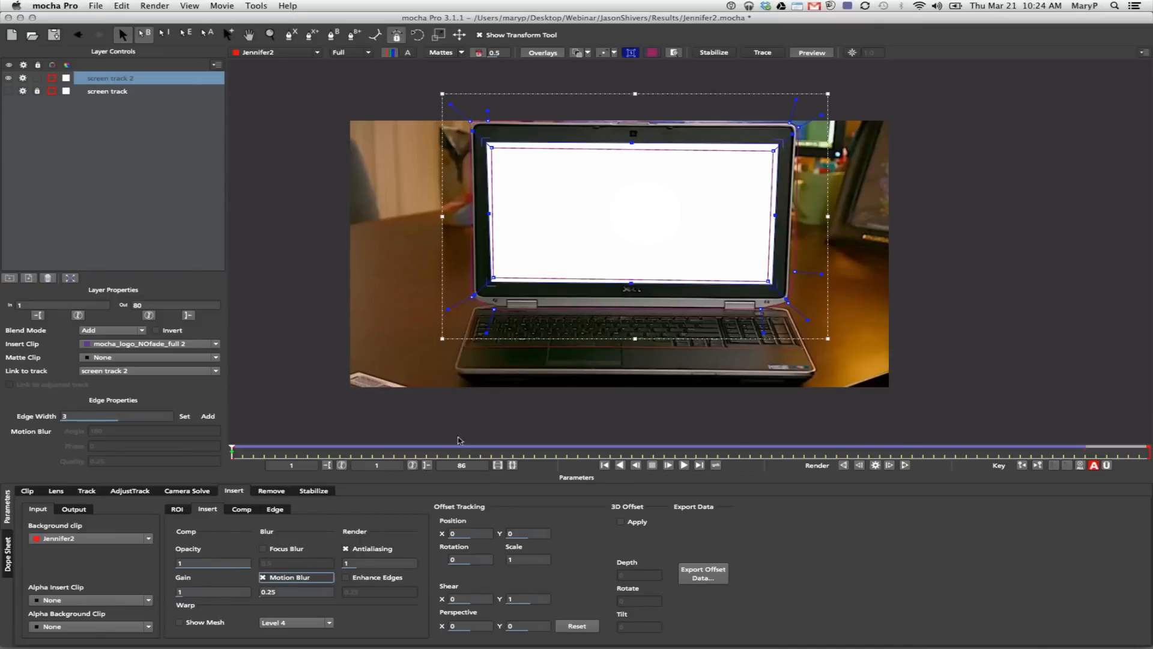
click(23, 91)
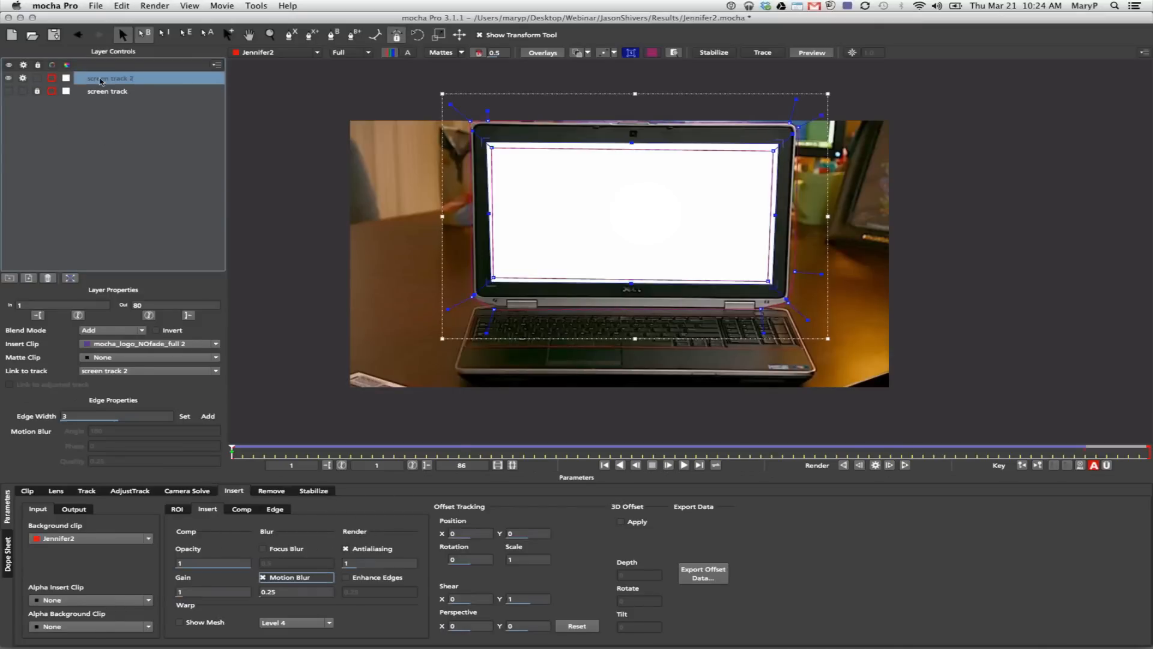
- Hide the overlays and render the logo insert over the Jennifer2 clip
click(553, 54)
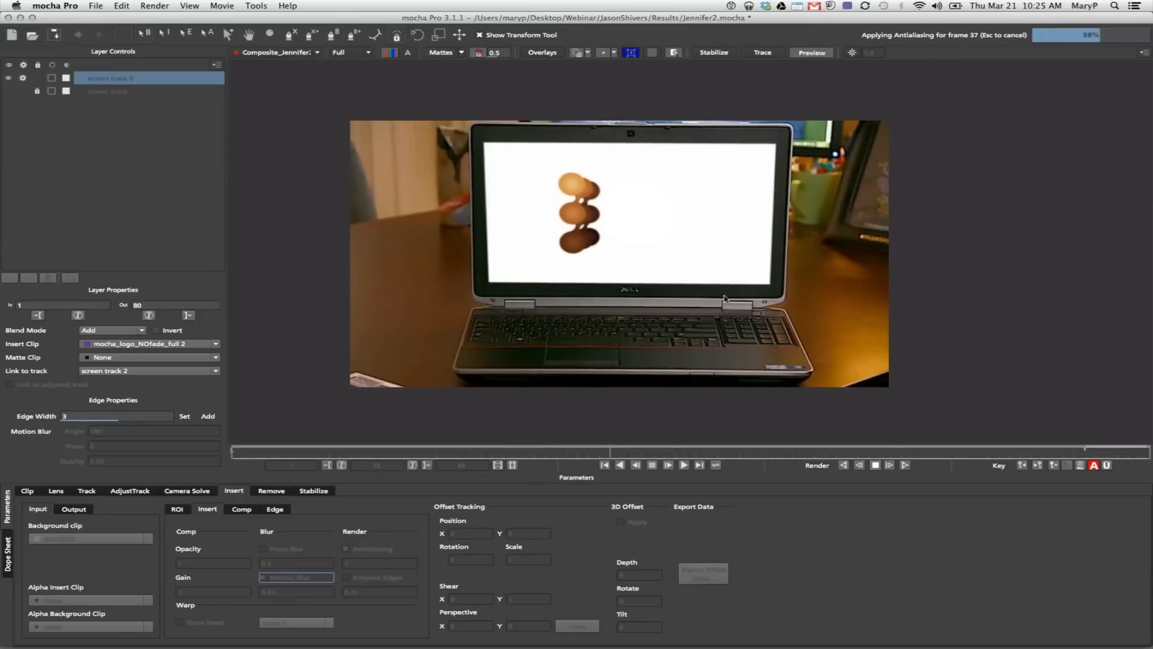
click(91, 7)
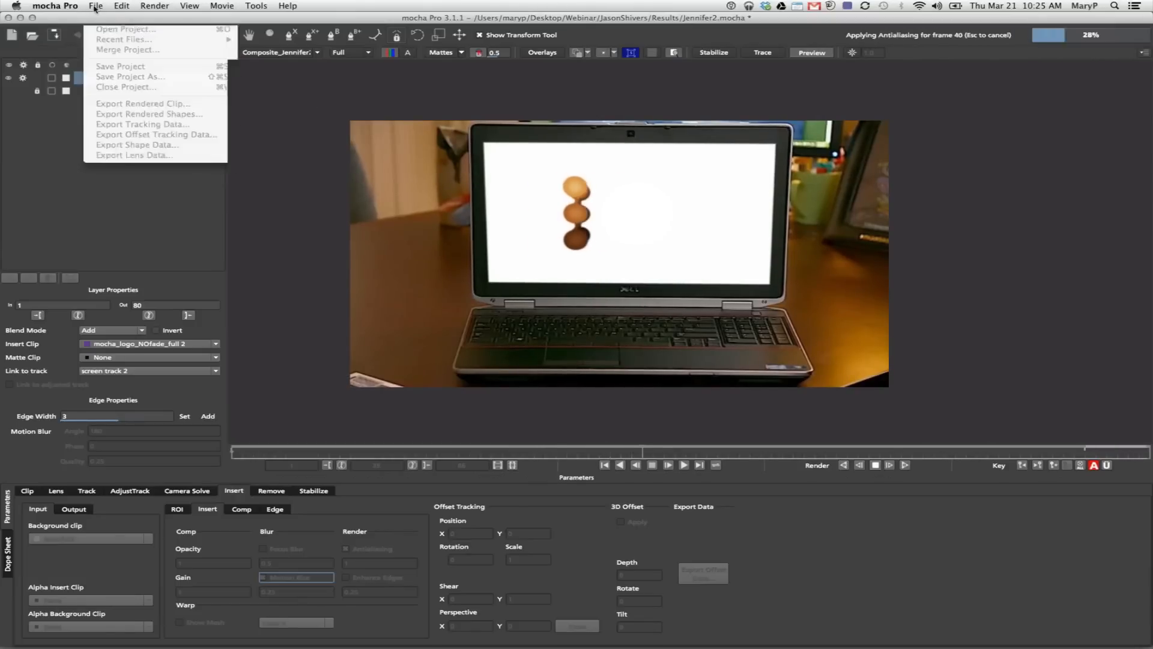
click(89, 5)
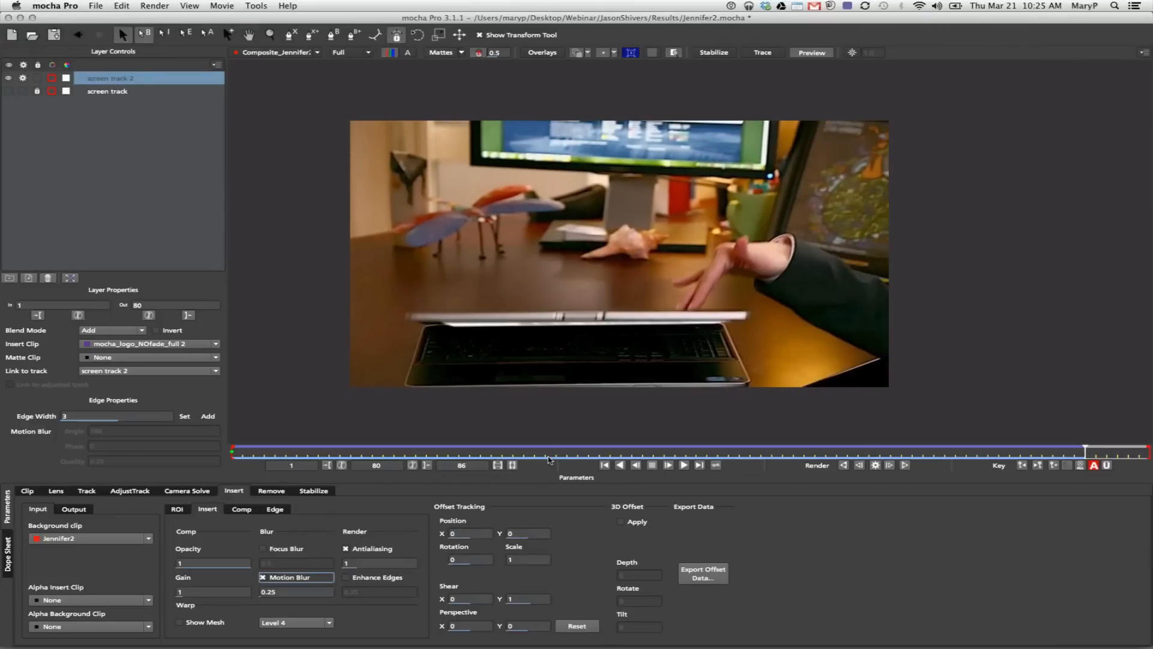
- Play back the rendered composite to check the screen insert and return to frame 1
key(space)
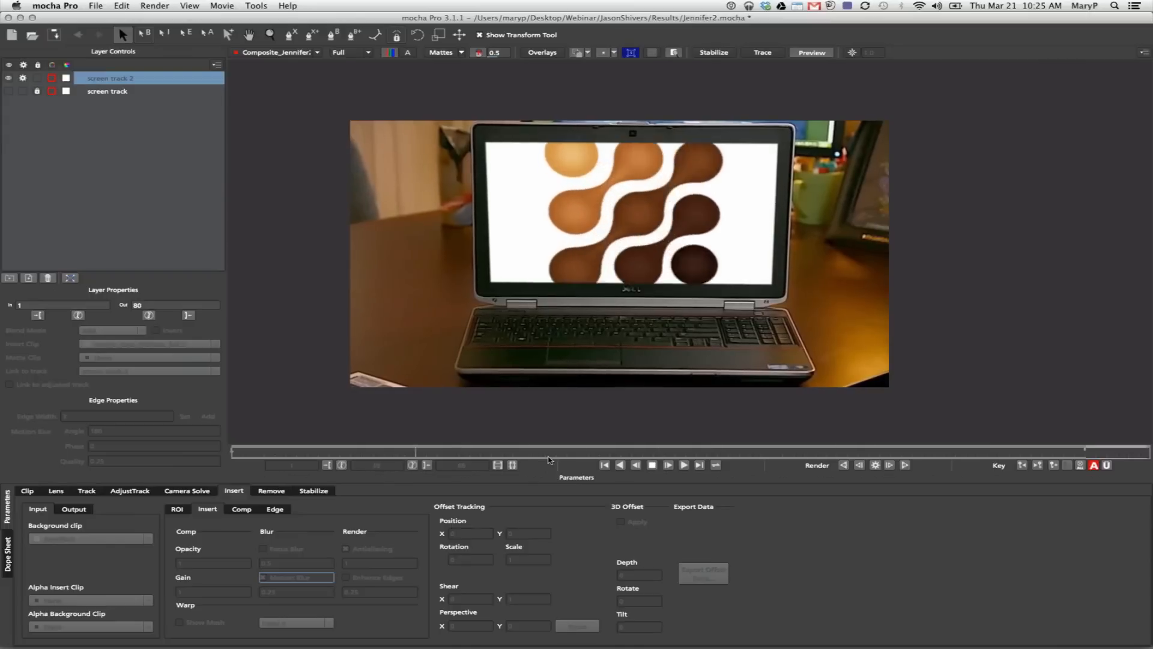
key(space)
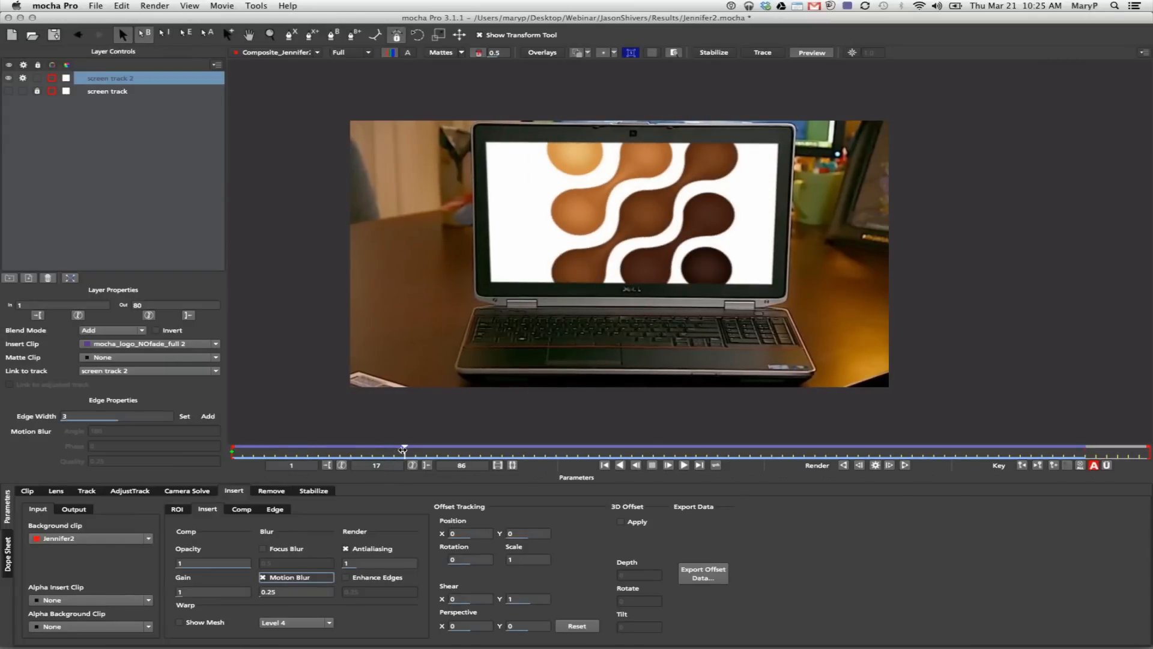
drag(403, 449, 233, 451)
- Review the rendered clip export settings for the Jennifer2 composite and close them without exporting
click(96, 5)
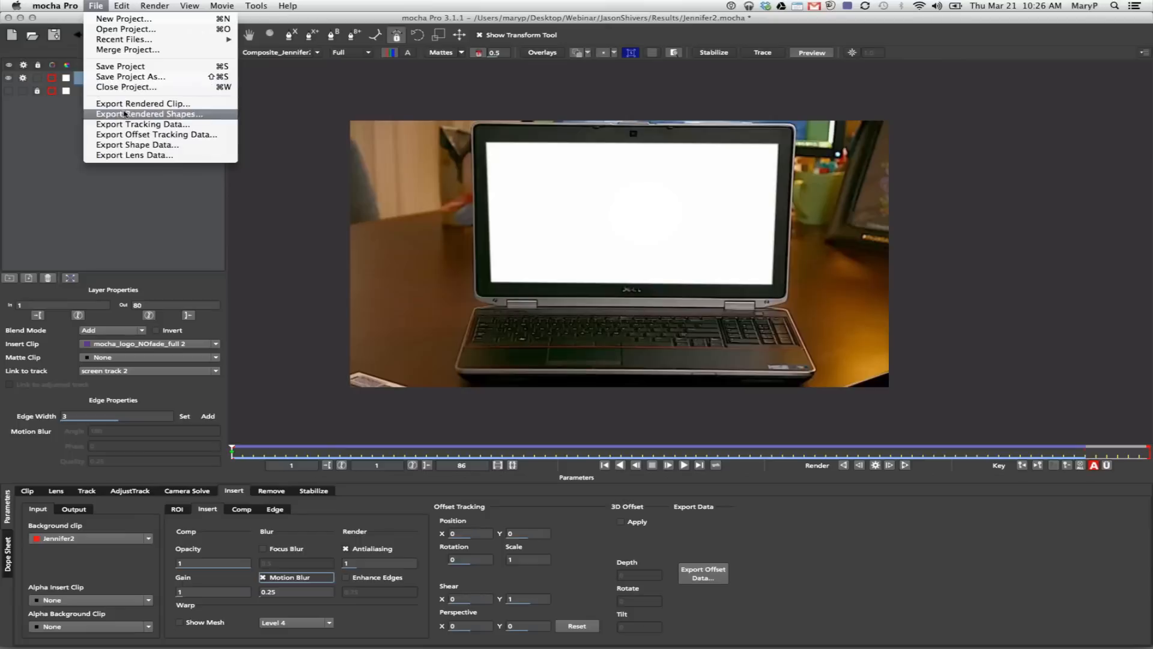
click(167, 122)
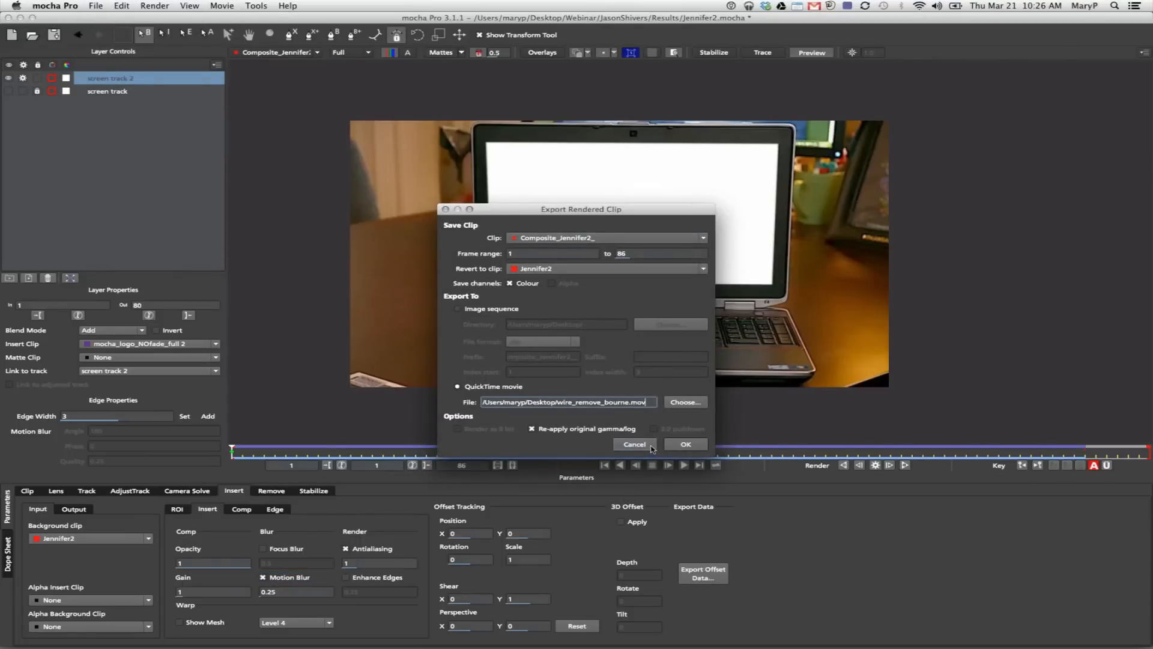
click(644, 449)
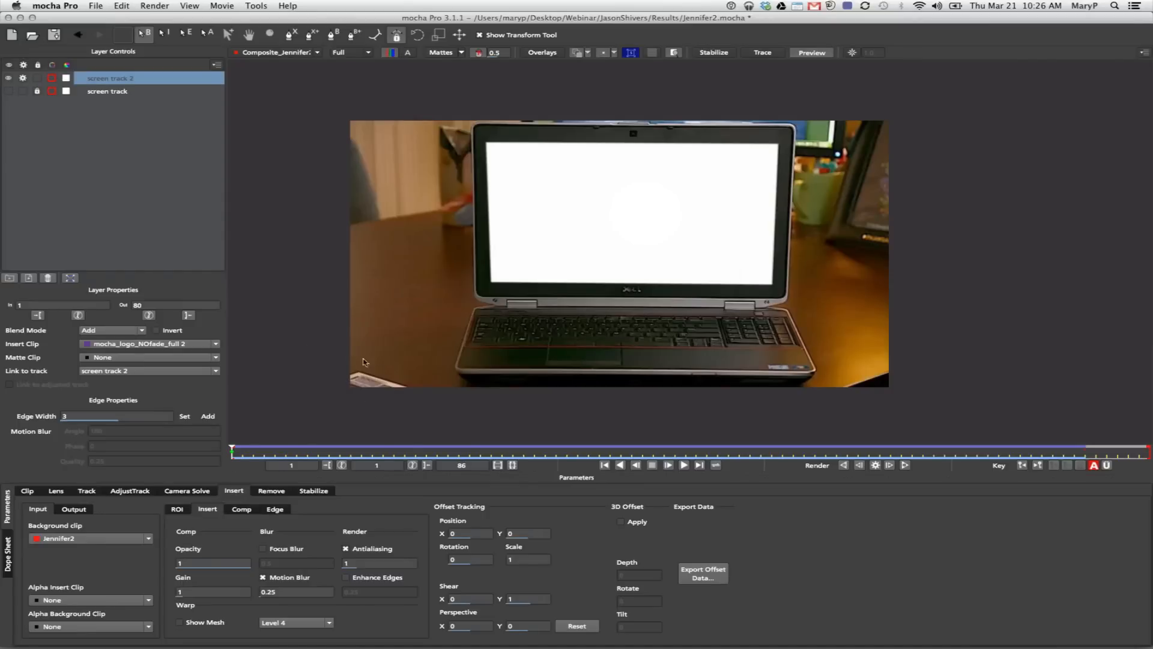
- Switch to the presentation and advance to the Rotoscoping Humans slide
key(super+Tab)
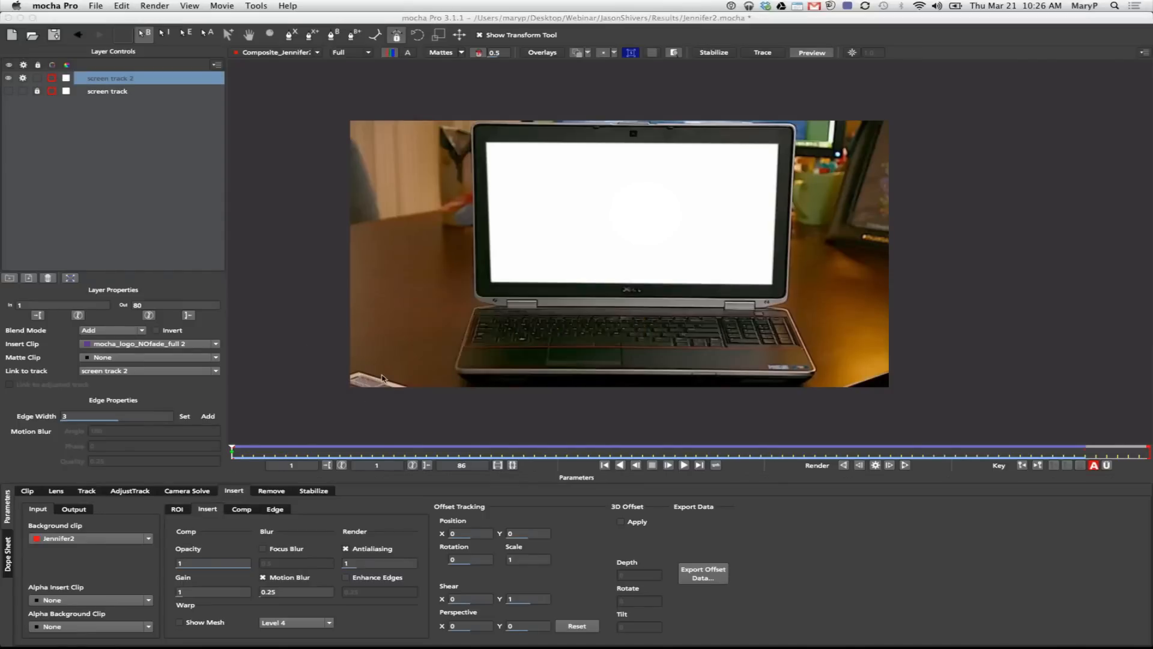
key(Right)
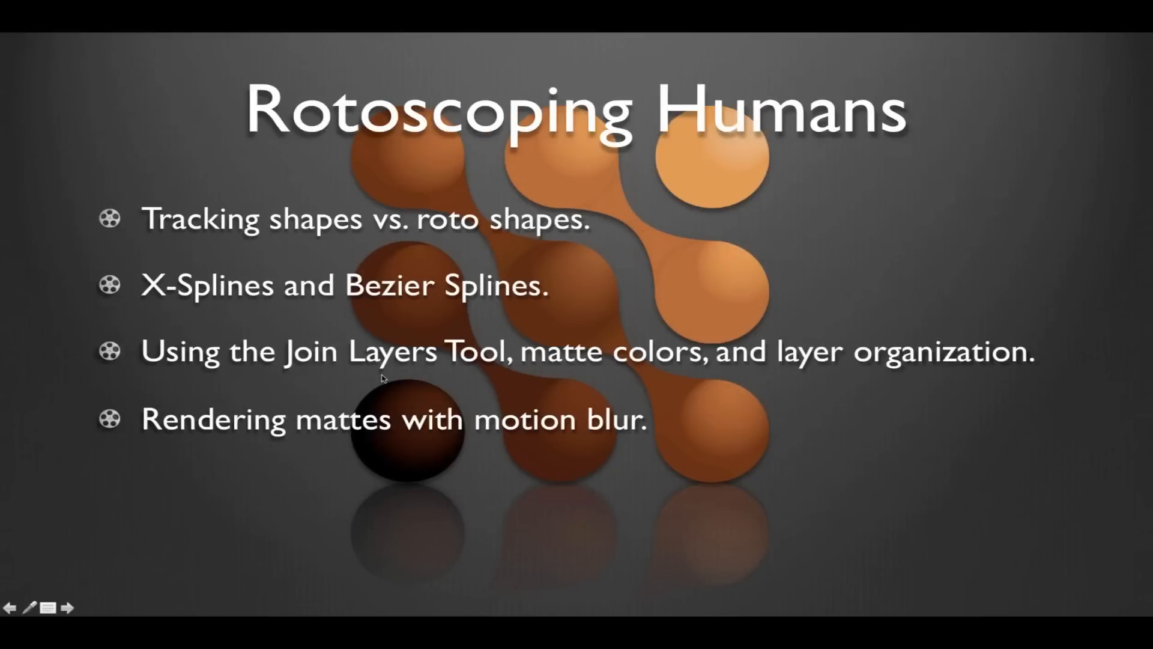
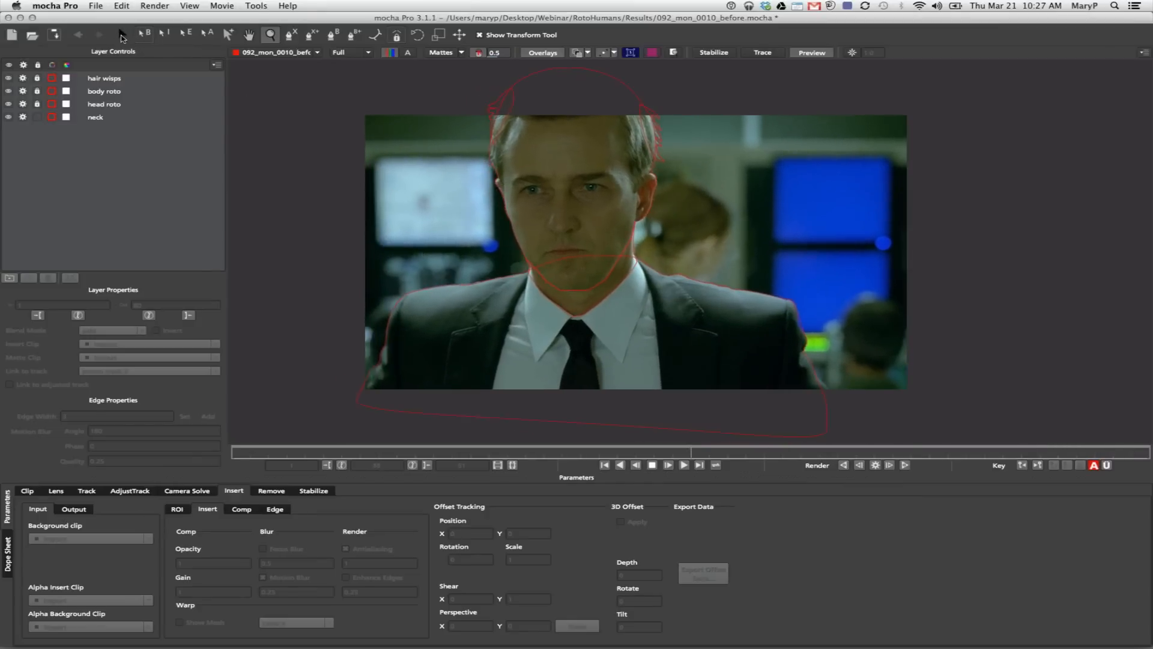
- Stop playback at frame 24, unlock the body roto, head roto and hair wisps layers, and select the hair wisps shapes
key(space)
click(386, 305)
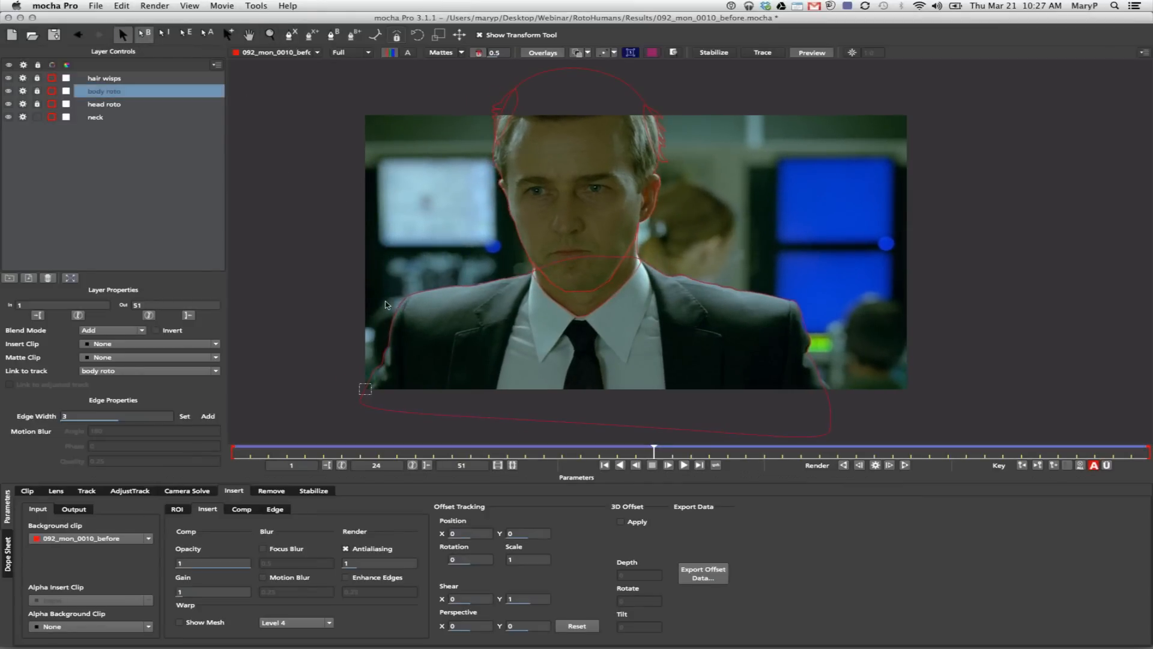
drag(443, 371, 446, 373)
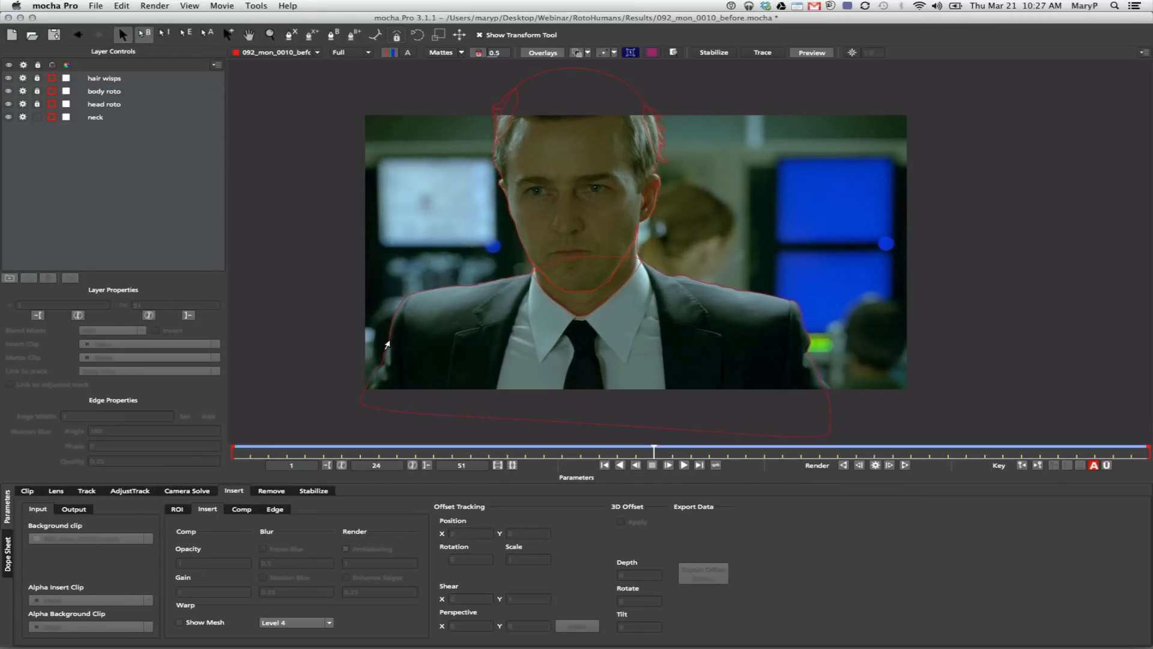
click(37, 91)
click(37, 104)
click(37, 78)
drag(389, 85, 512, 220)
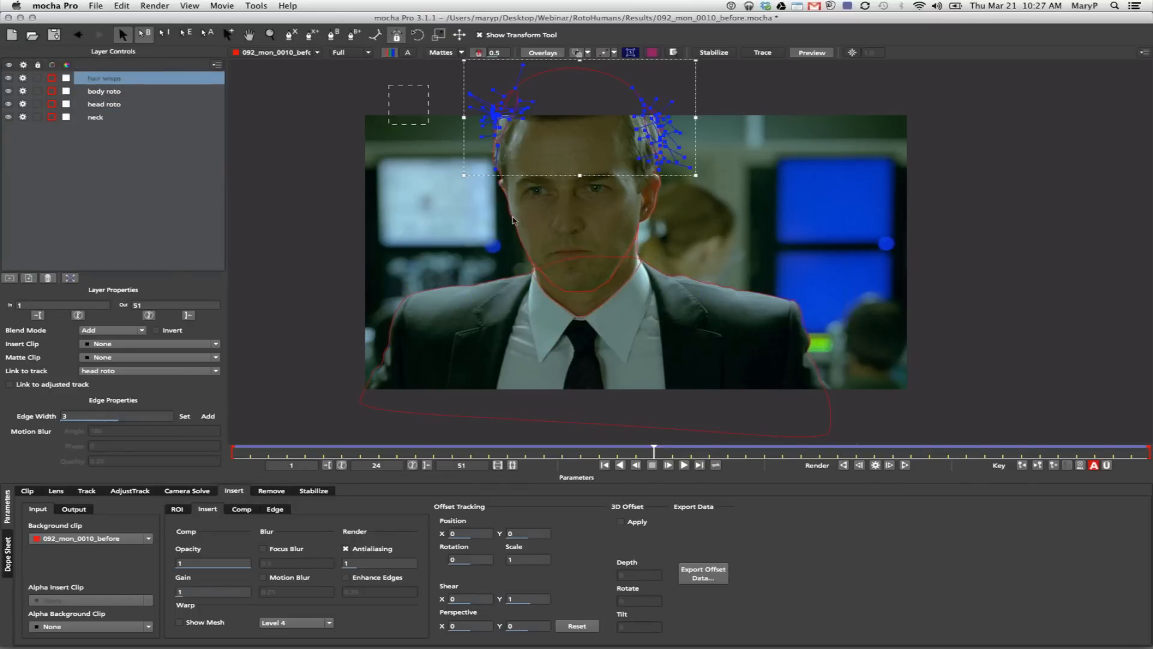
- Inspect groups of control points on the hair wisps, body roto and head roto splines while stepping from frame 24 back to frame 5
drag(558, 269, 557, 270)
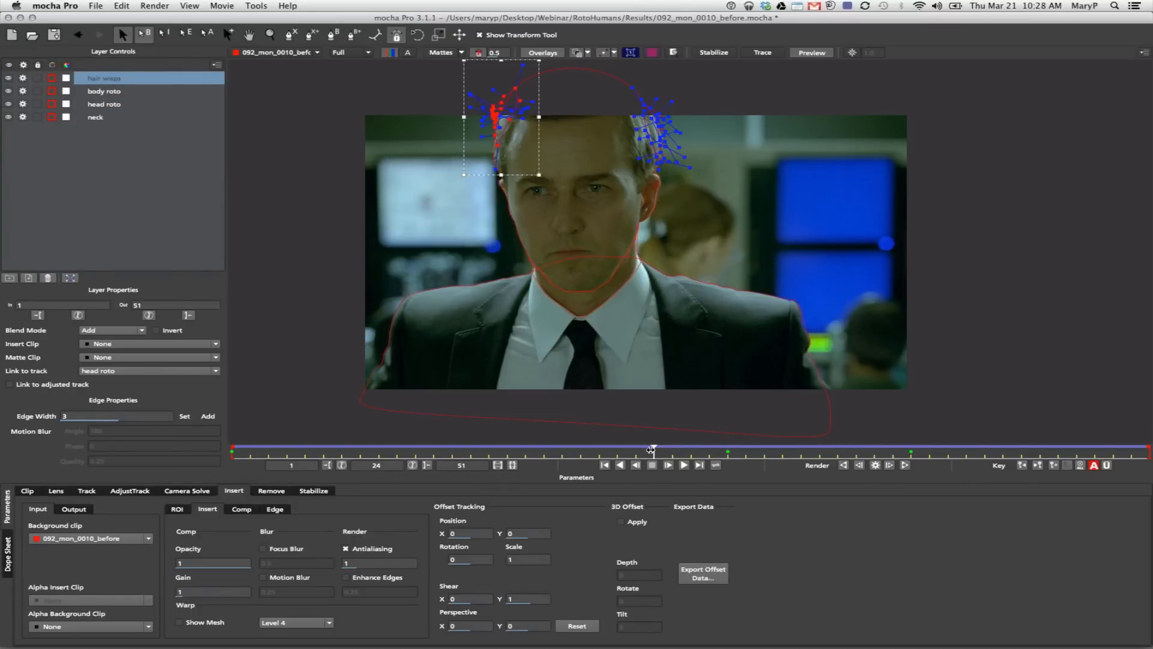
drag(651, 450, 580, 443)
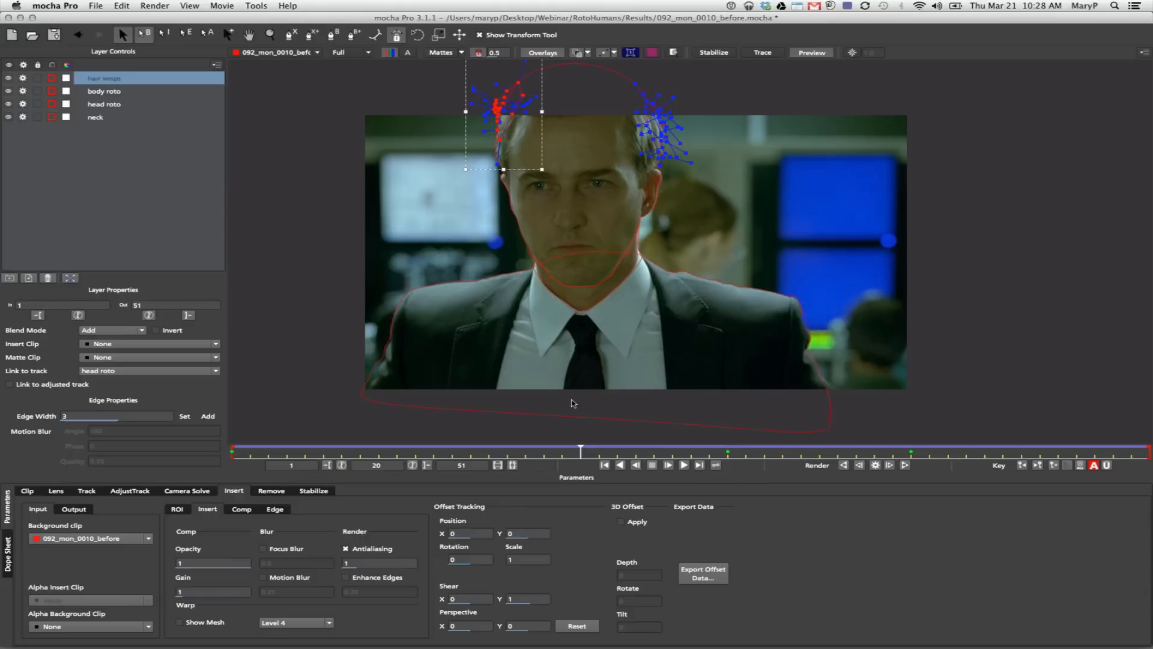
click(589, 255)
drag(444, 194, 608, 335)
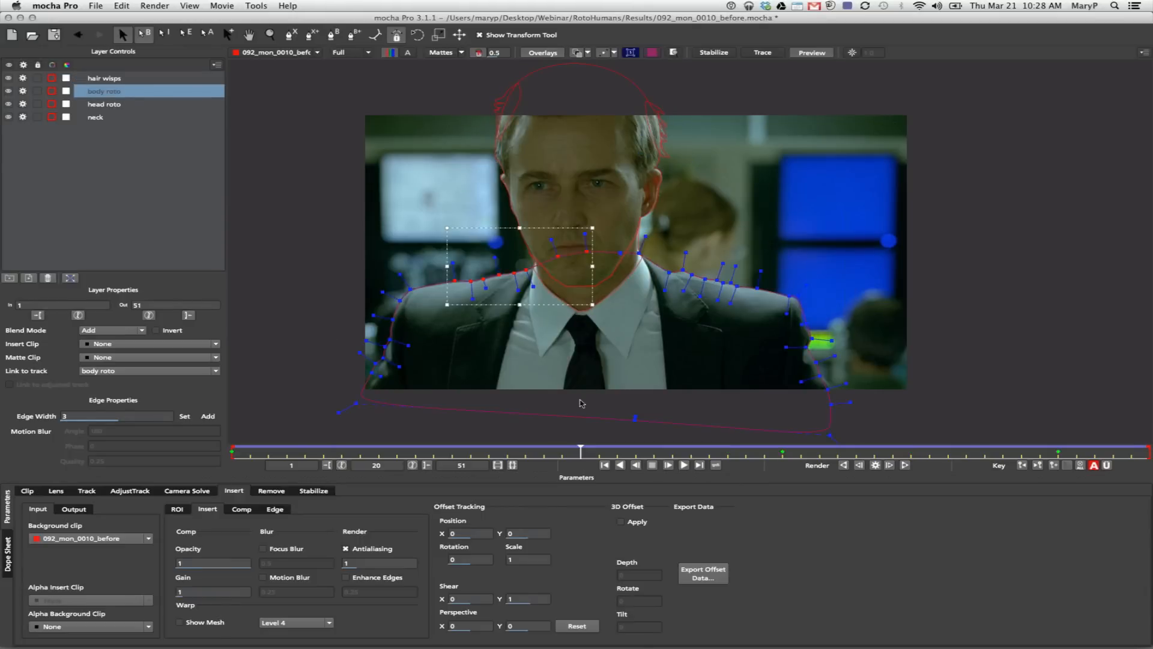
mouse_move(582, 451)
mouse_down()
mouse_move(233, 447)
mouse_move(856, 447)
mouse_move(581, 447)
mouse_up()
drag(447, 422, 489, 432)
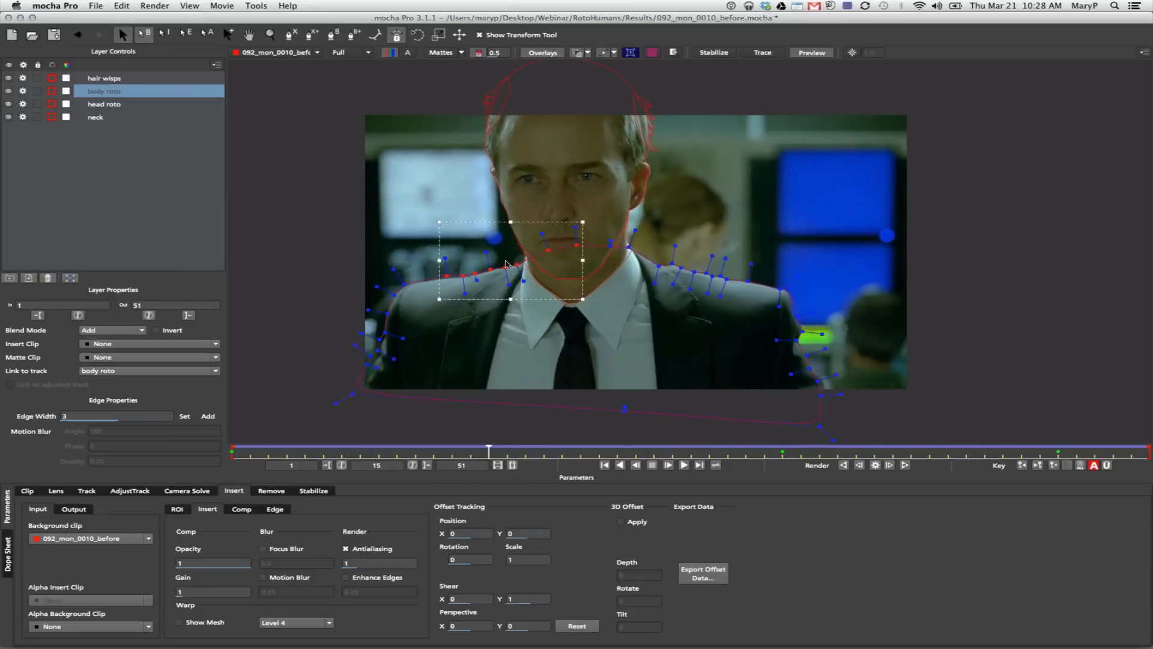
click(497, 195)
drag(554, 263, 559, 265)
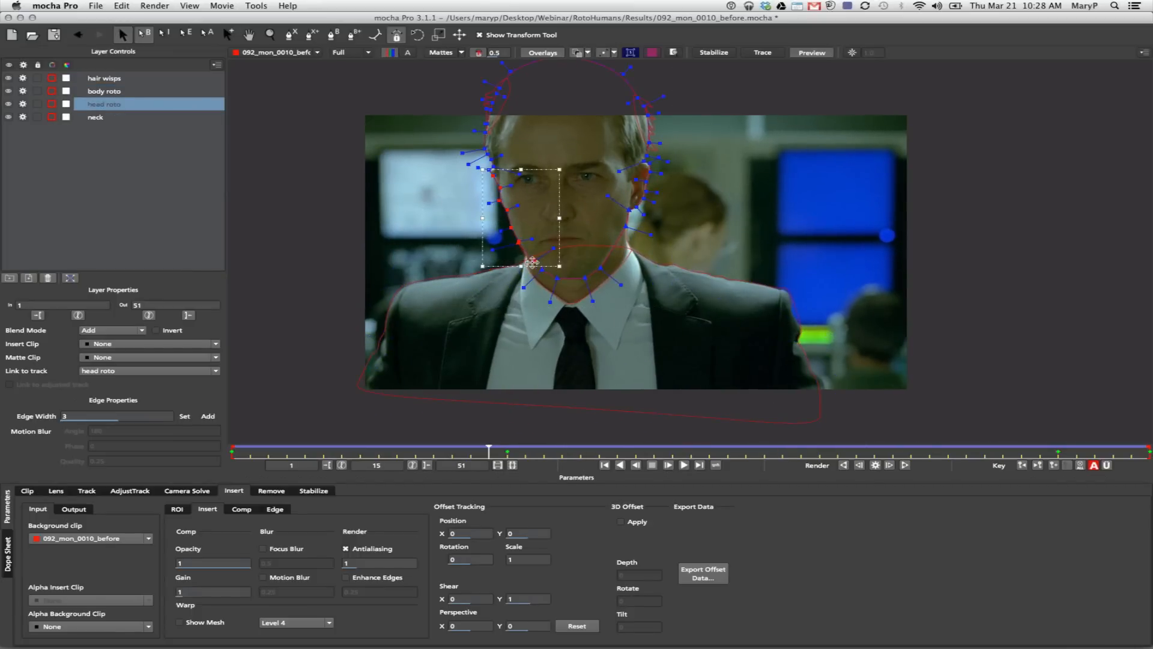
drag(488, 449, 324, 452)
key(comma)
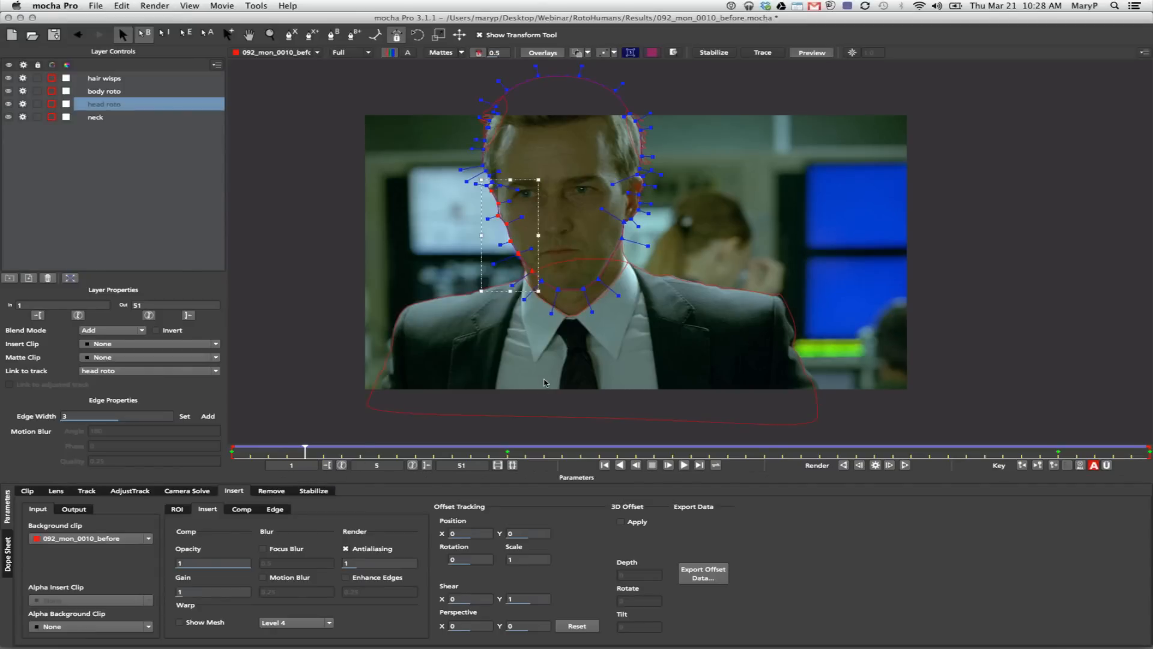
- Play back the clip with the head roto selected and scrub through the shot, ending on frame 3
click(684, 465)
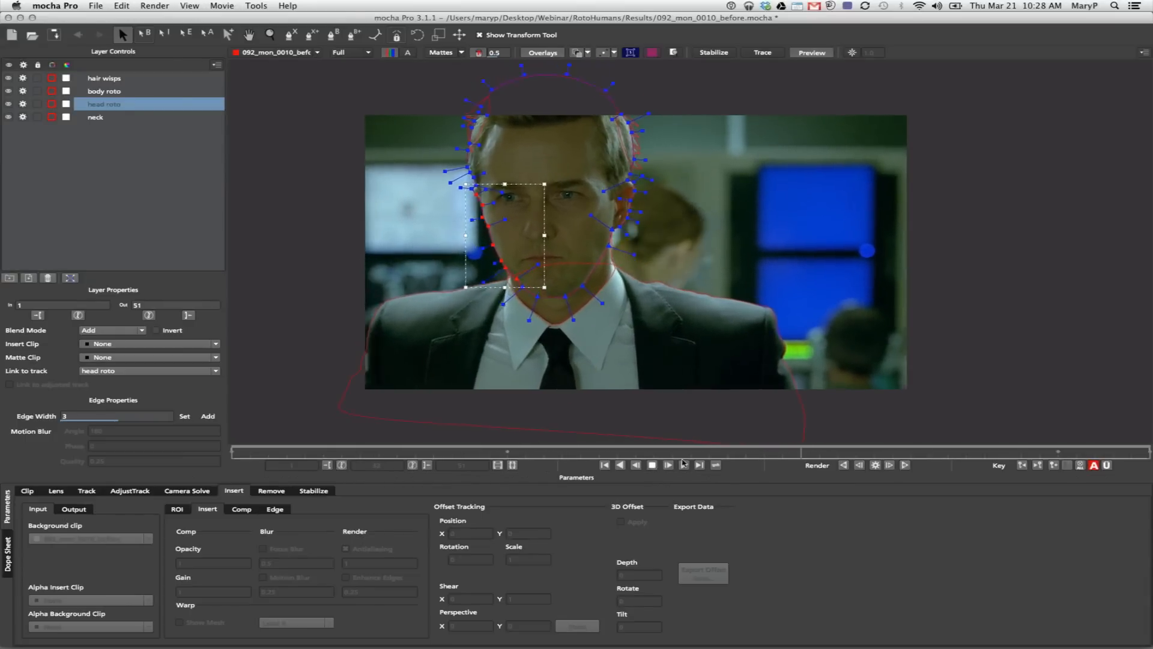
click(652, 465)
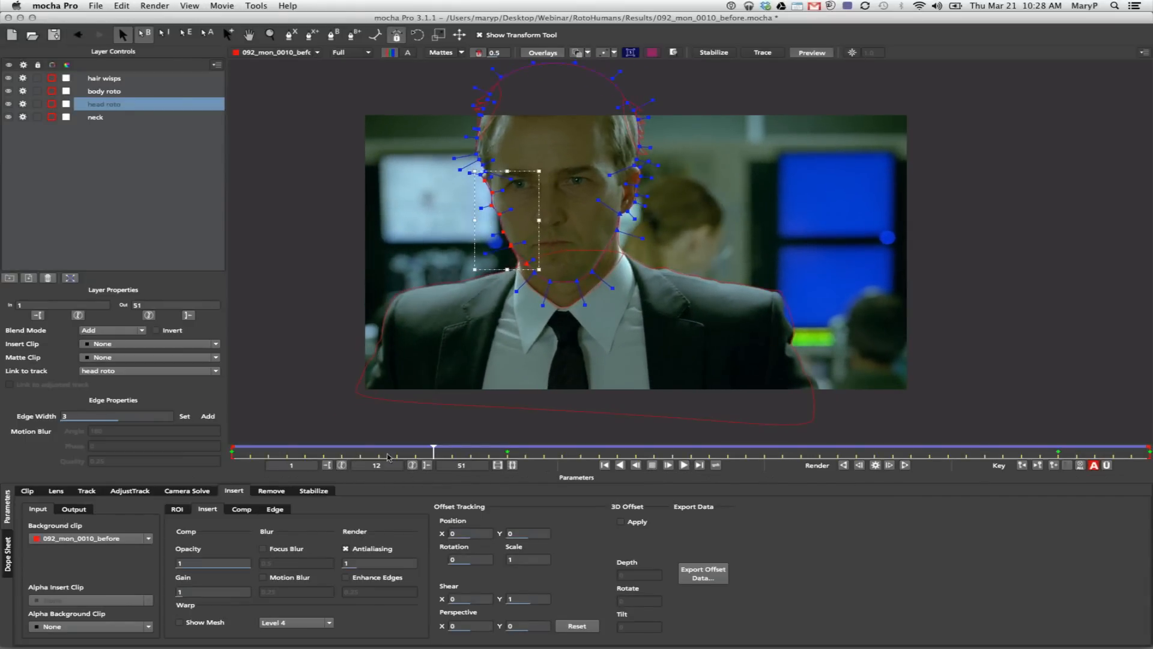
drag(408, 454, 929, 452)
drag(827, 432, 266, 440)
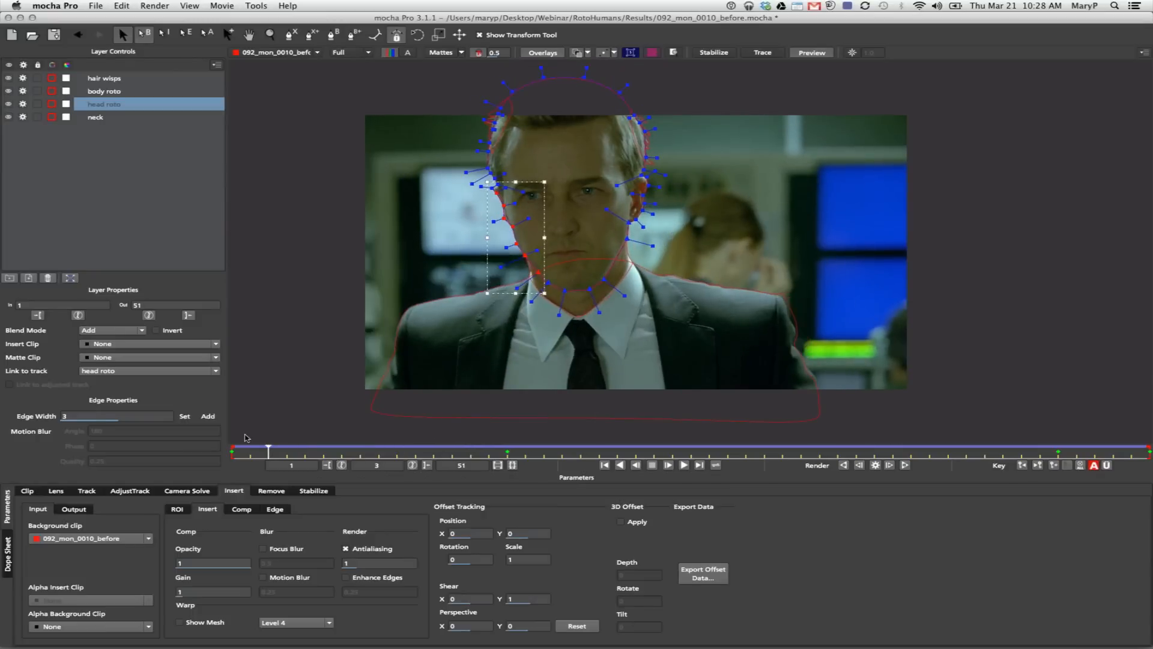
- Hide the four existing roto layers, draw a loose X-spline around the man's head on frame 3, and tighten its point handles
drag(9, 78, 8, 119)
click(111, 80)
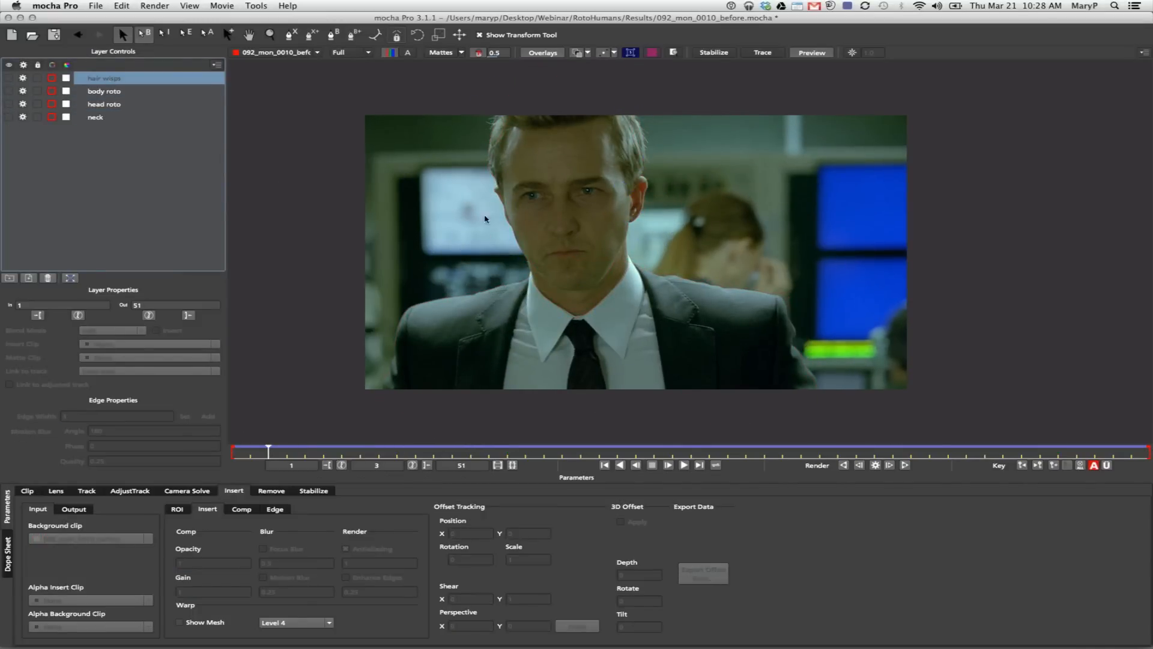
click(291, 35)
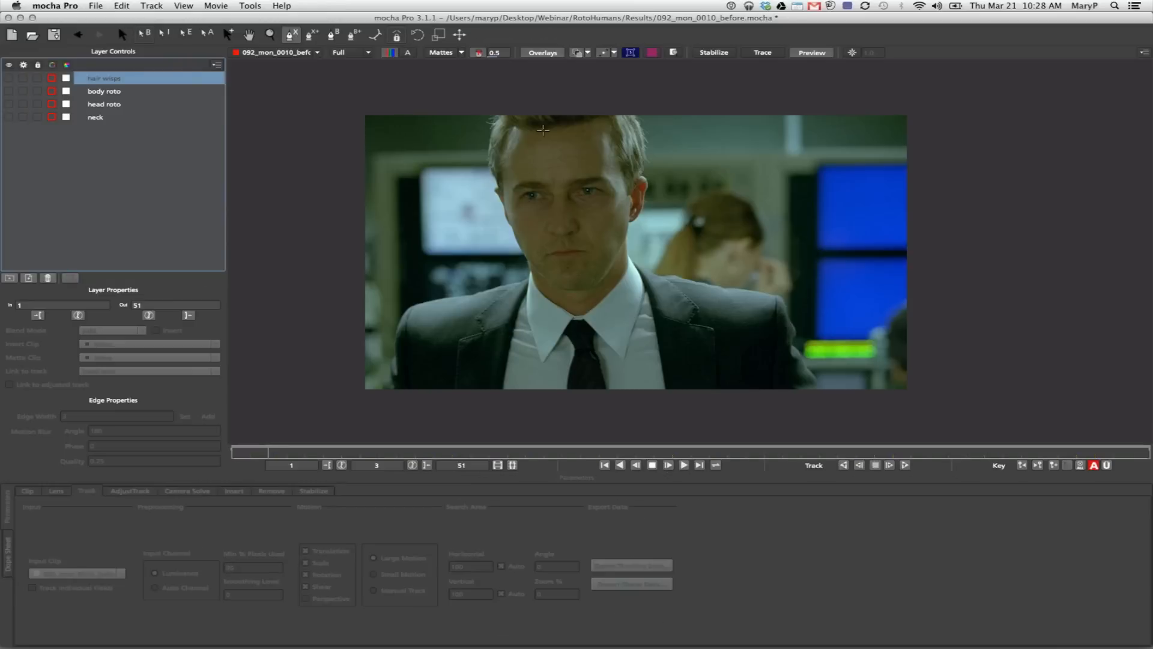
click(500, 108)
click(489, 130)
click(487, 174)
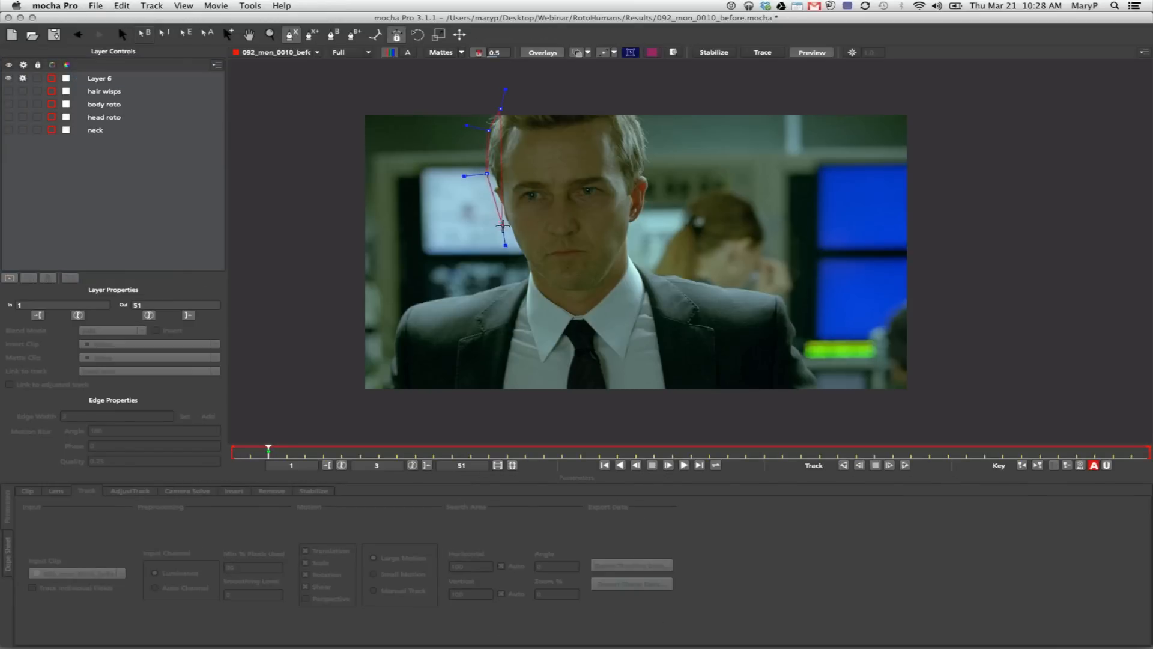
click(505, 227)
click(524, 271)
click(561, 293)
click(597, 295)
click(621, 262)
click(636, 228)
click(651, 205)
click(654, 173)
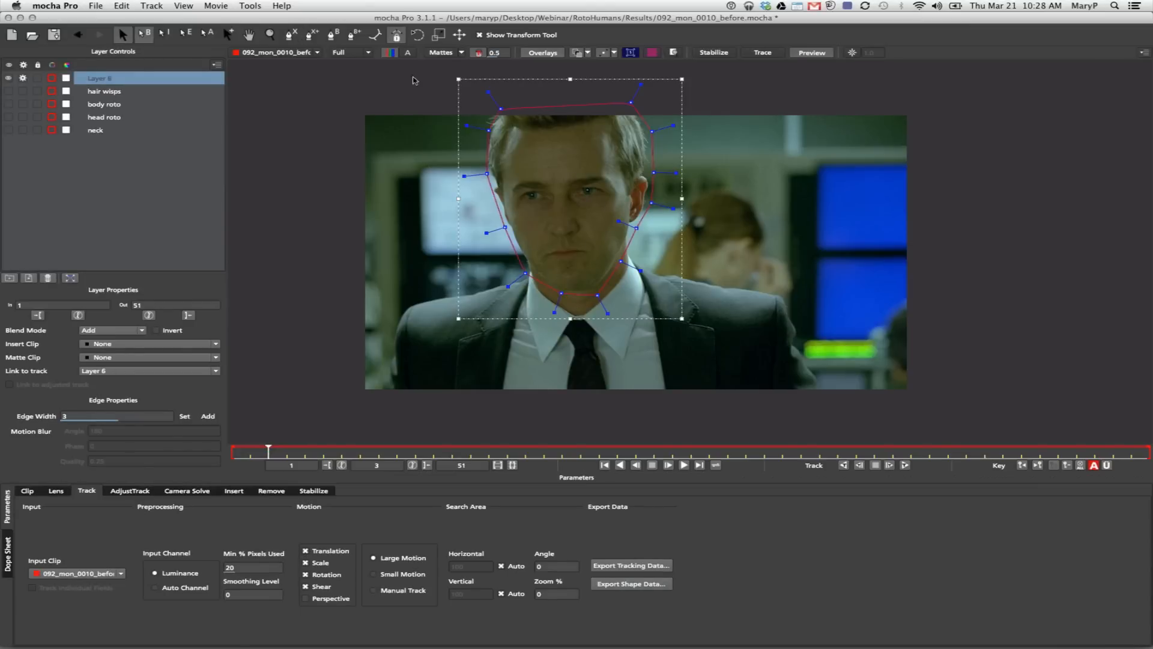
drag(672, 125, 662, 129)
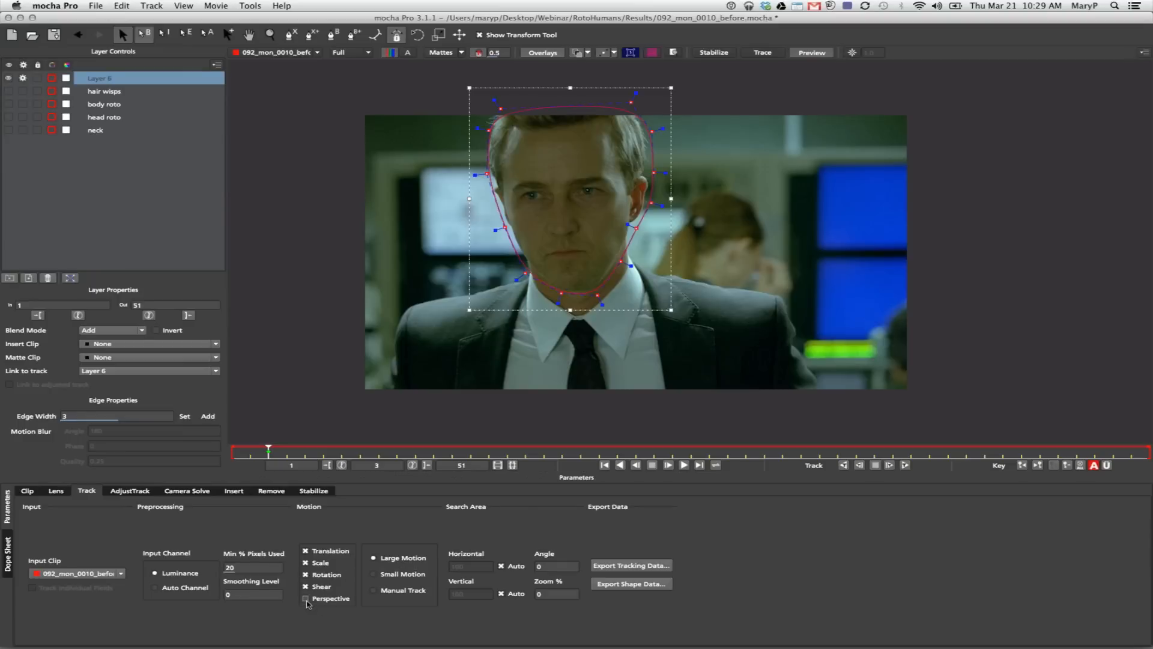
- Enable perspective motion and track the head shape from frame 3 backward to frame 1 and forward to frame 51
click(334, 600)
click(843, 465)
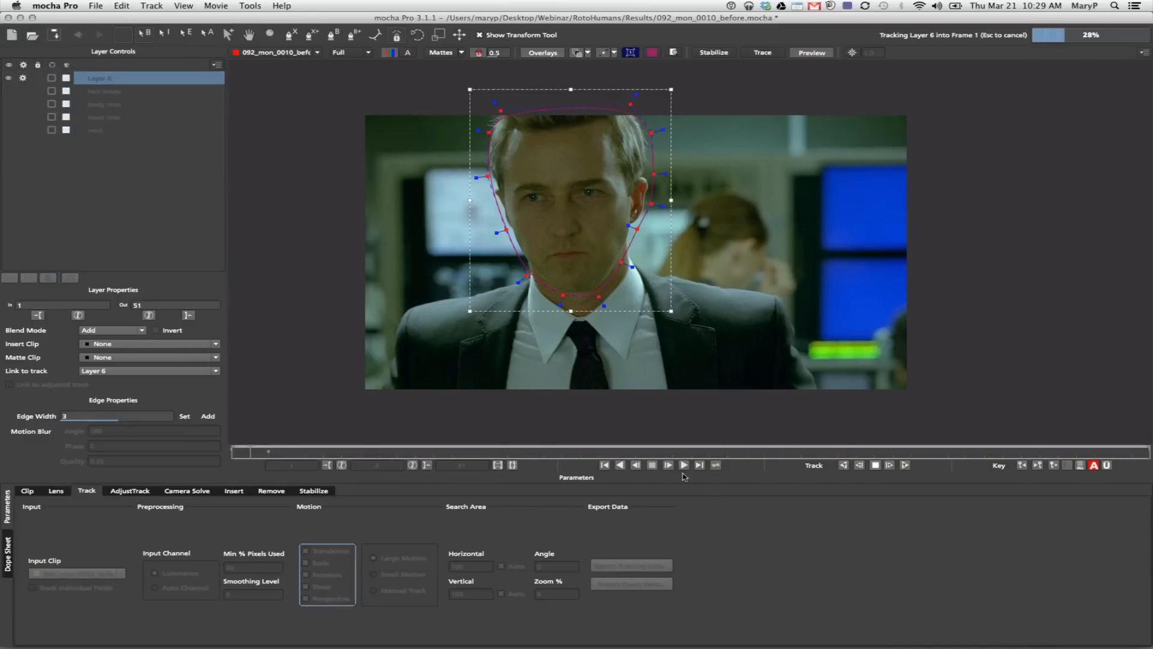
drag(231, 451, 267, 454)
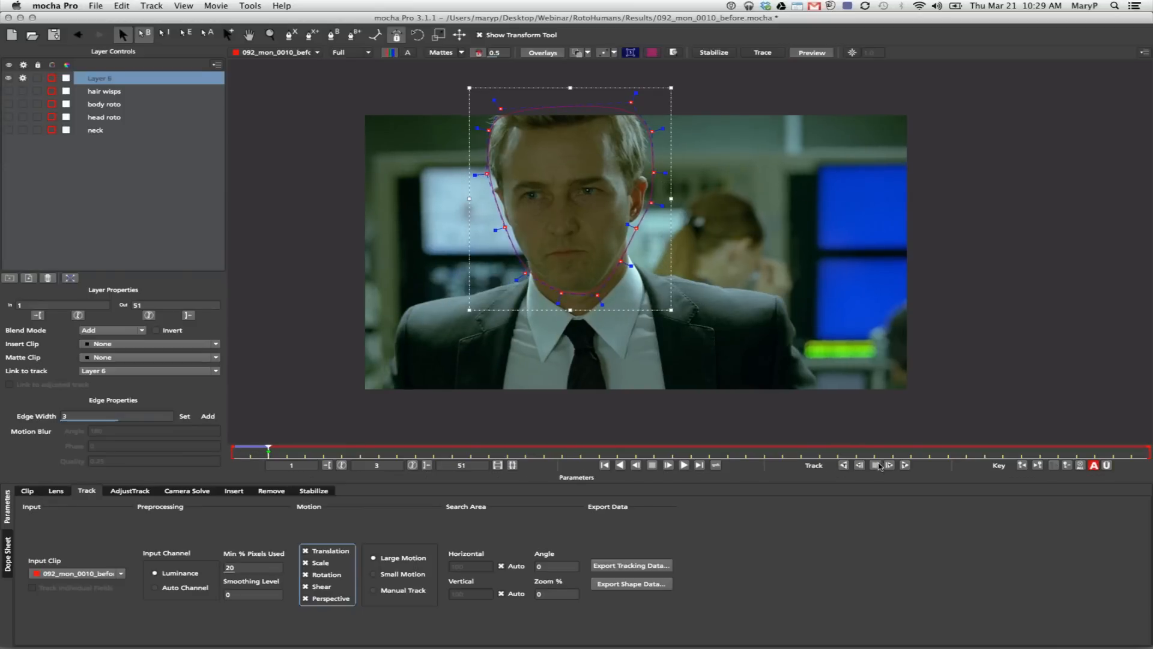
click(905, 465)
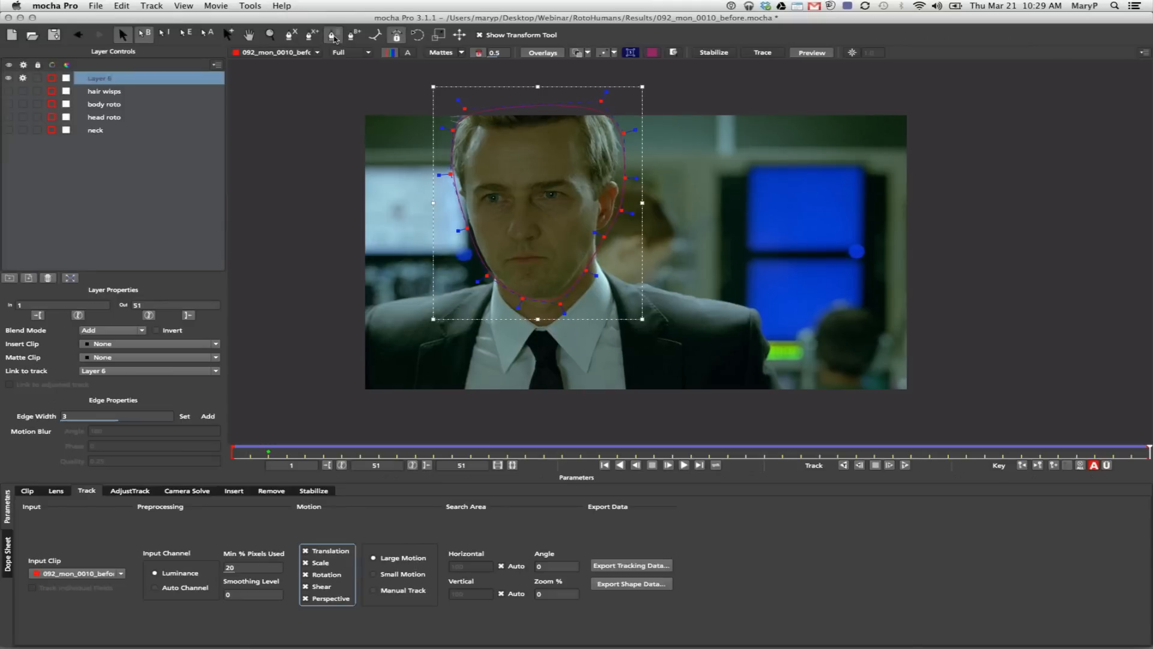
- Draw a test Bezier spline over the background beside the head on frame 51 and delete its layer
click(718, 177)
click(689, 202)
click(696, 235)
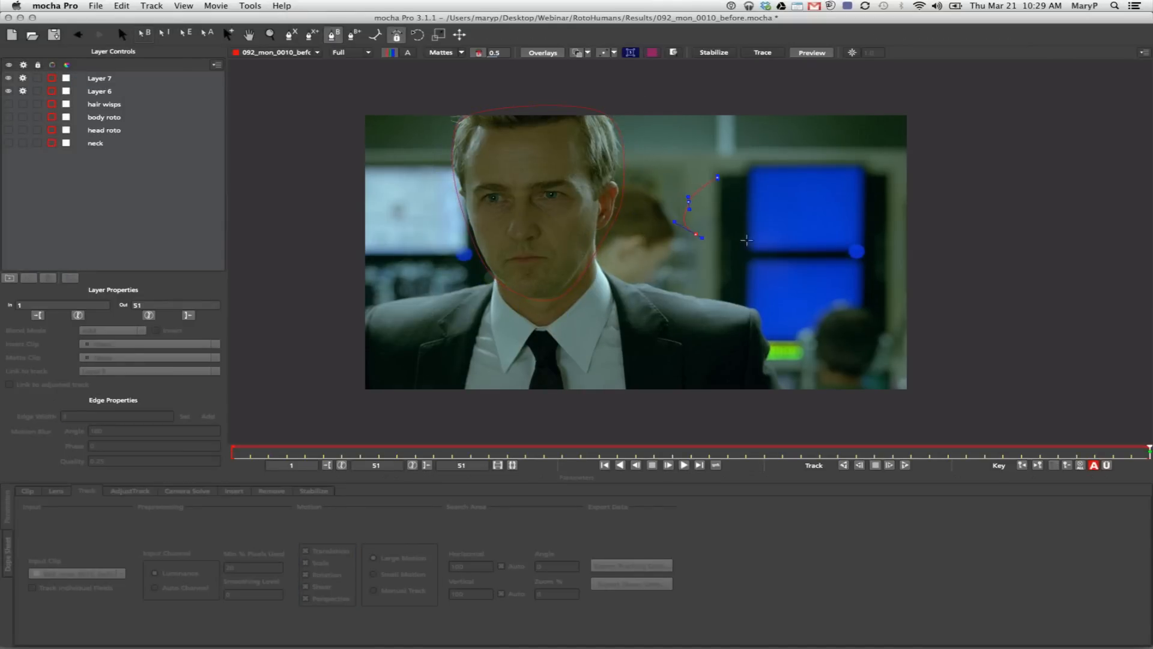
click(746, 155)
click(717, 178)
click(196, 78)
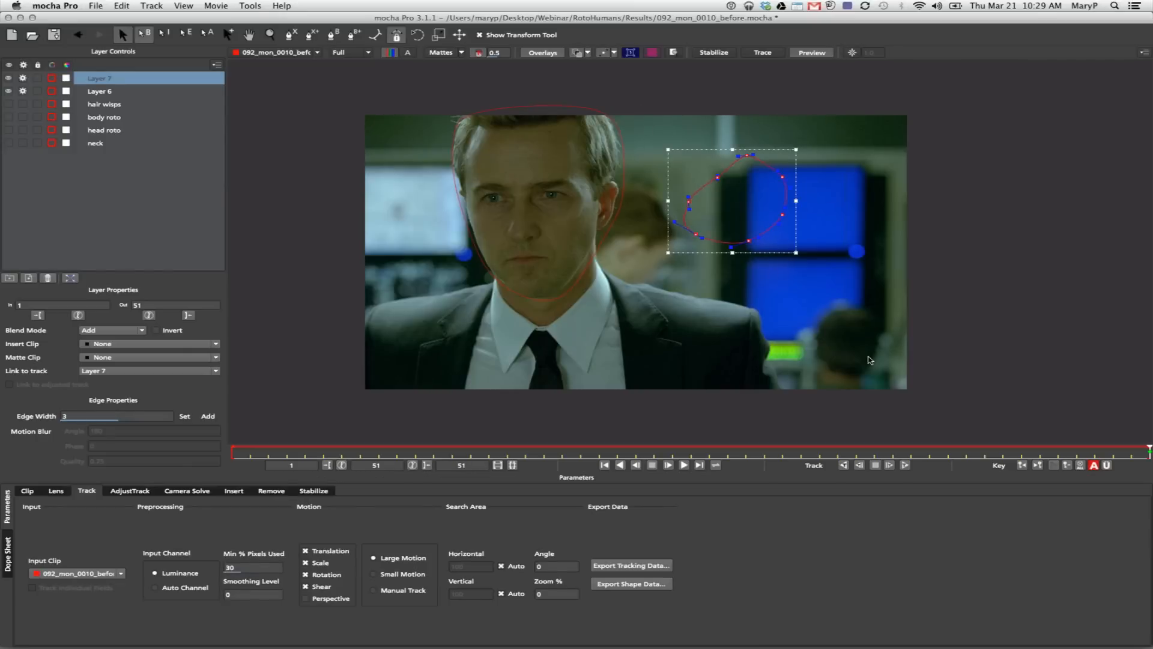
key(Delete)
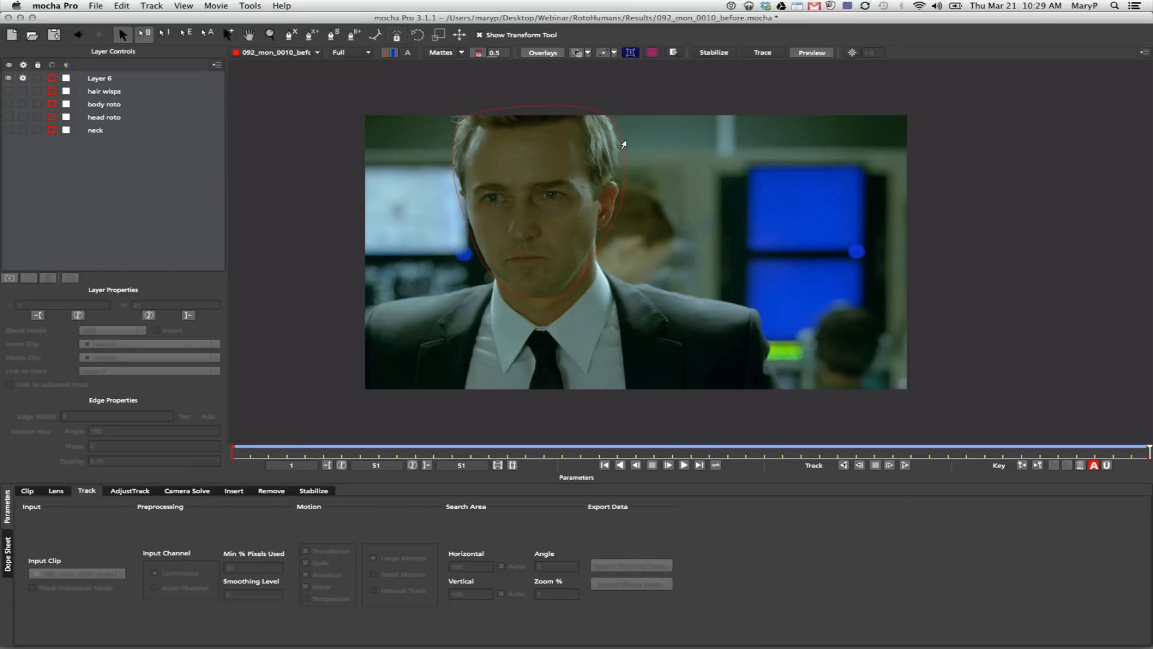
- Adjust Layer 6's spline points at the image-right side and upper-left of the head on frame 51, and return to frame 3
click(624, 144)
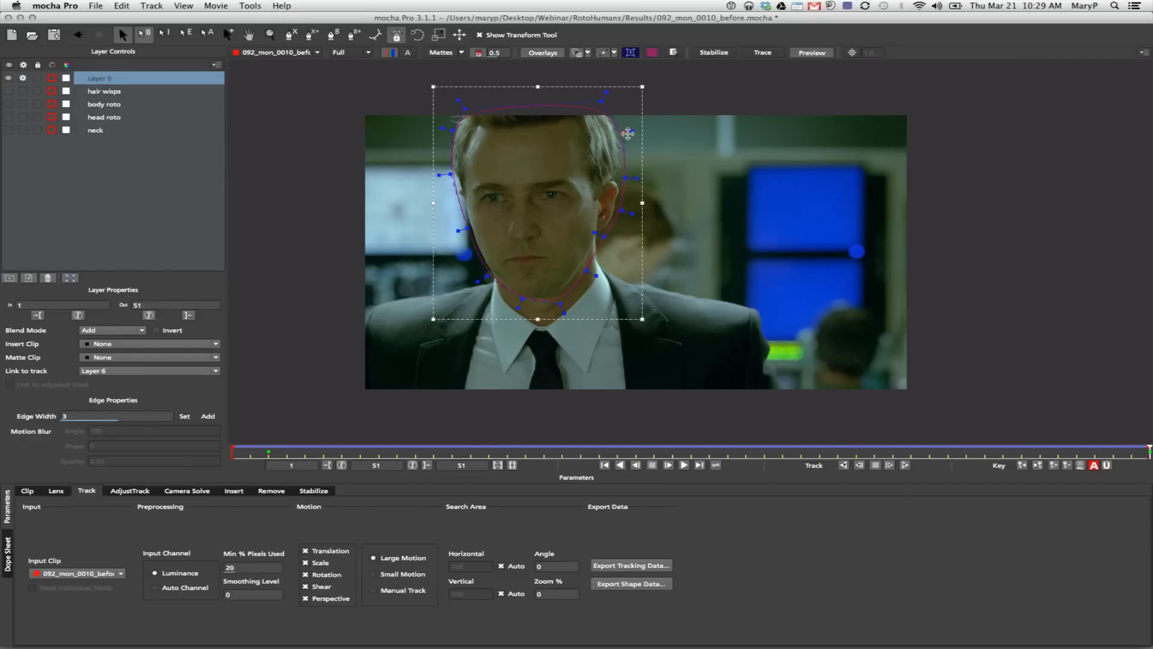
mouse_move(627, 134)
mouse_down()
mouse_move(664, 118)
mouse_move(627, 134)
mouse_up()
click(625, 178)
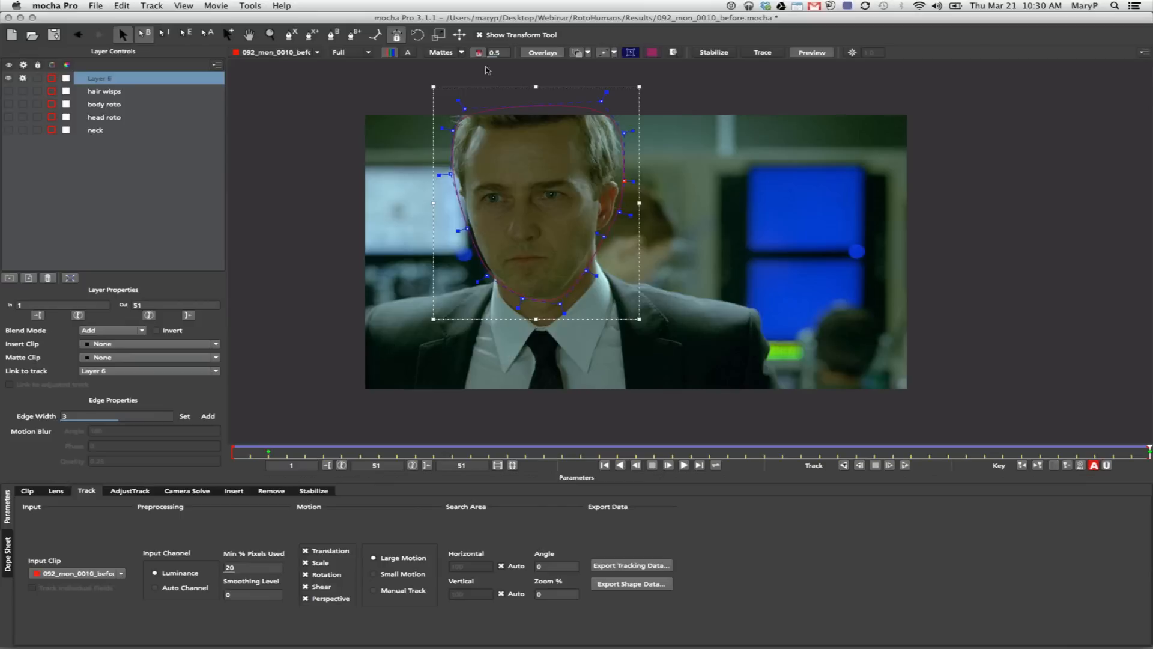
drag(465, 109, 461, 97)
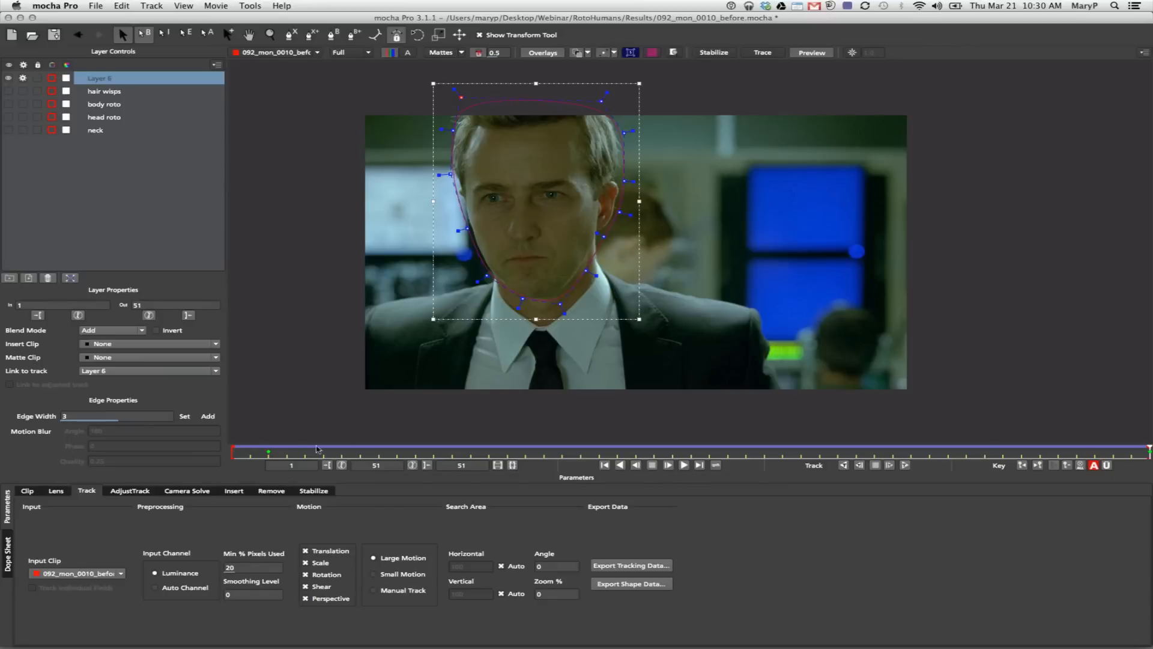
drag(1148, 451, 233, 431)
drag(329, 434, 300, 272)
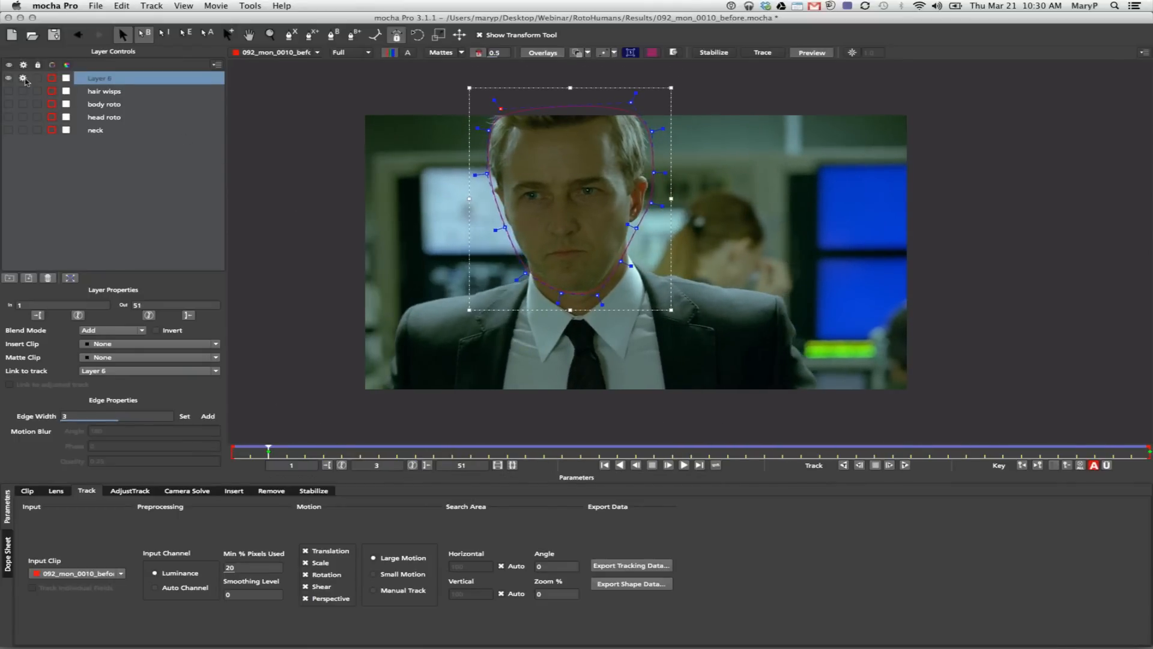
- Rename Layer 6 to "face track" and hide it in the viewer
double_click(91, 79)
text(face track)
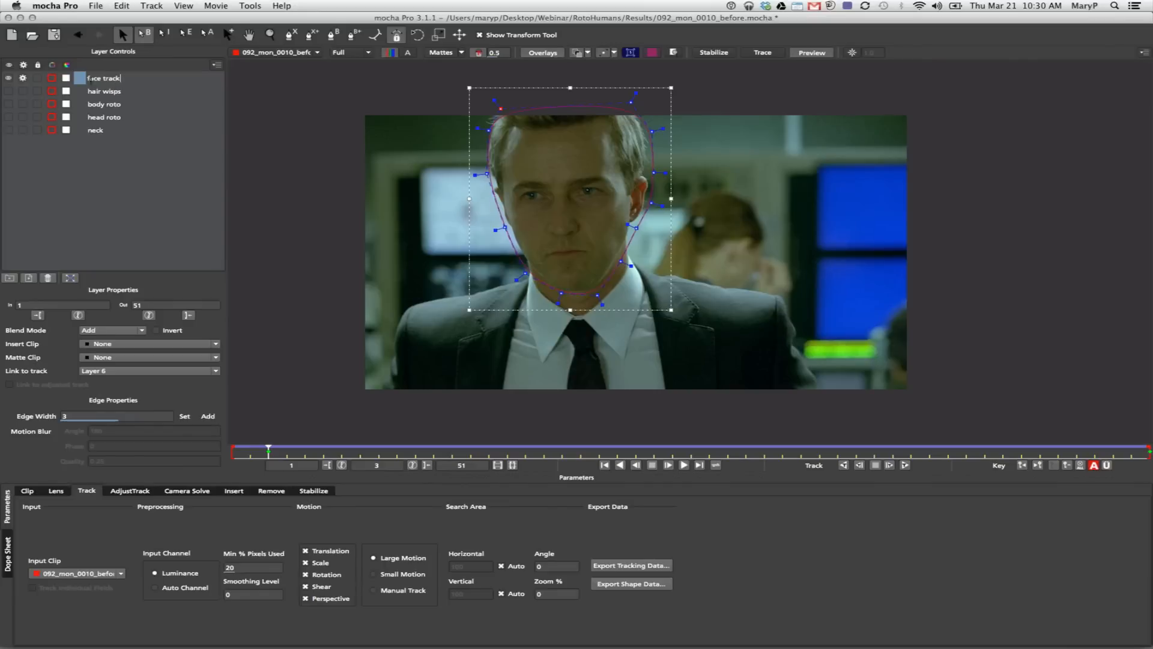
key(Return)
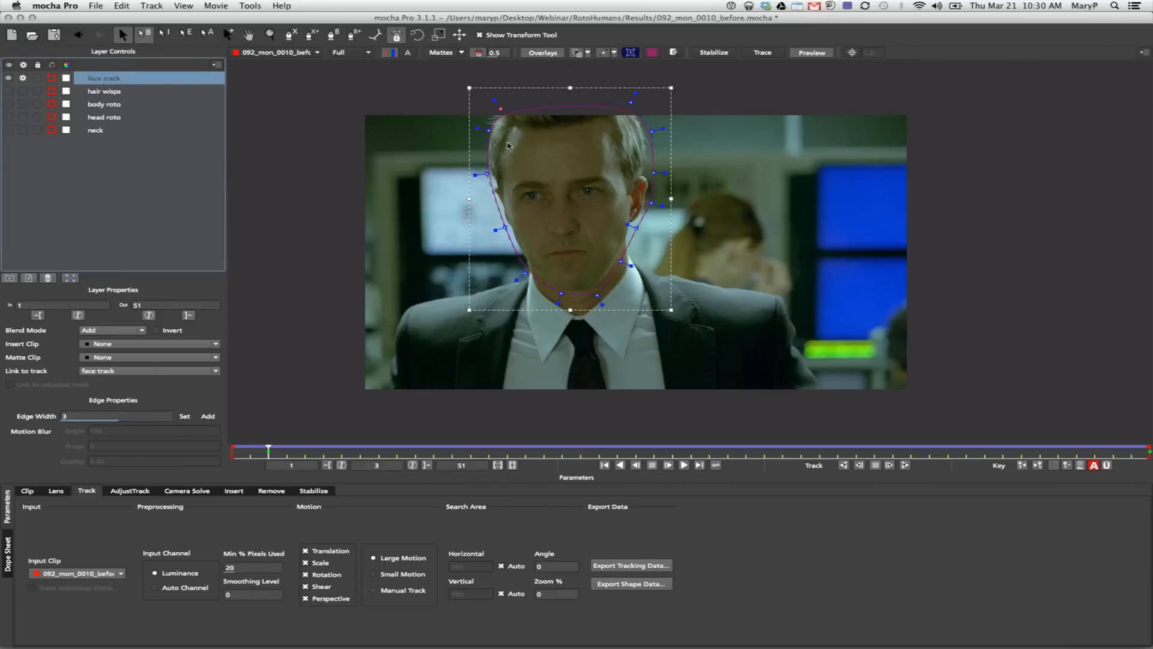
click(9, 78)
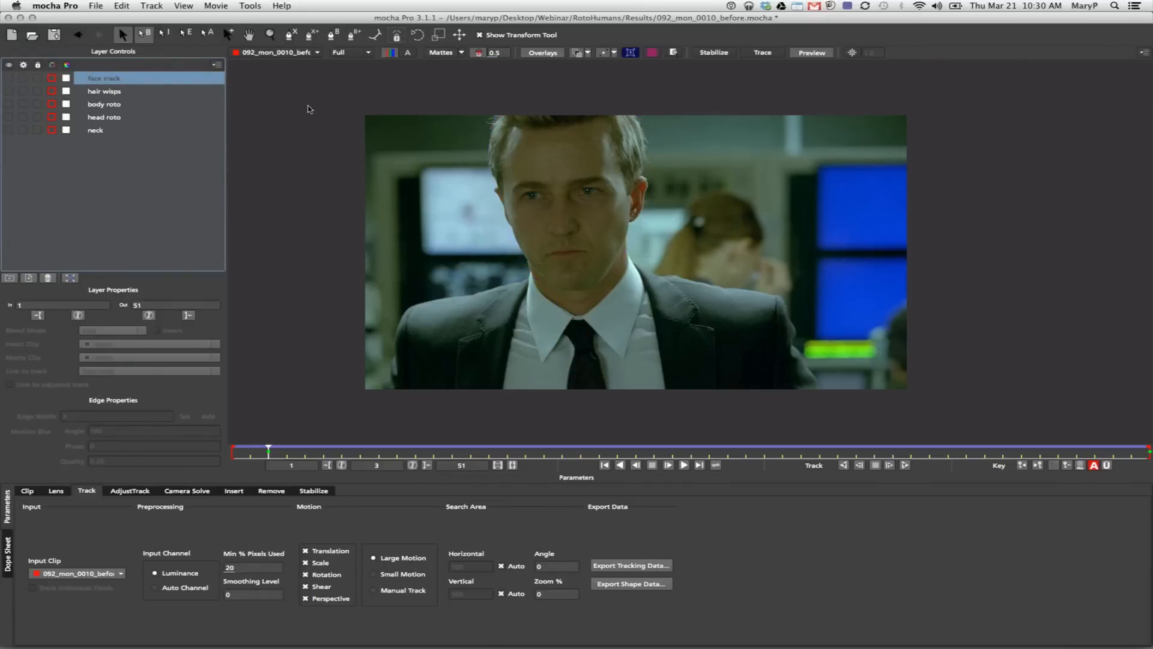
- Draw a detailed closed X-spline following the man's hair, ears and jaw on frame 3, and tighten its point handles
click(287, 36)
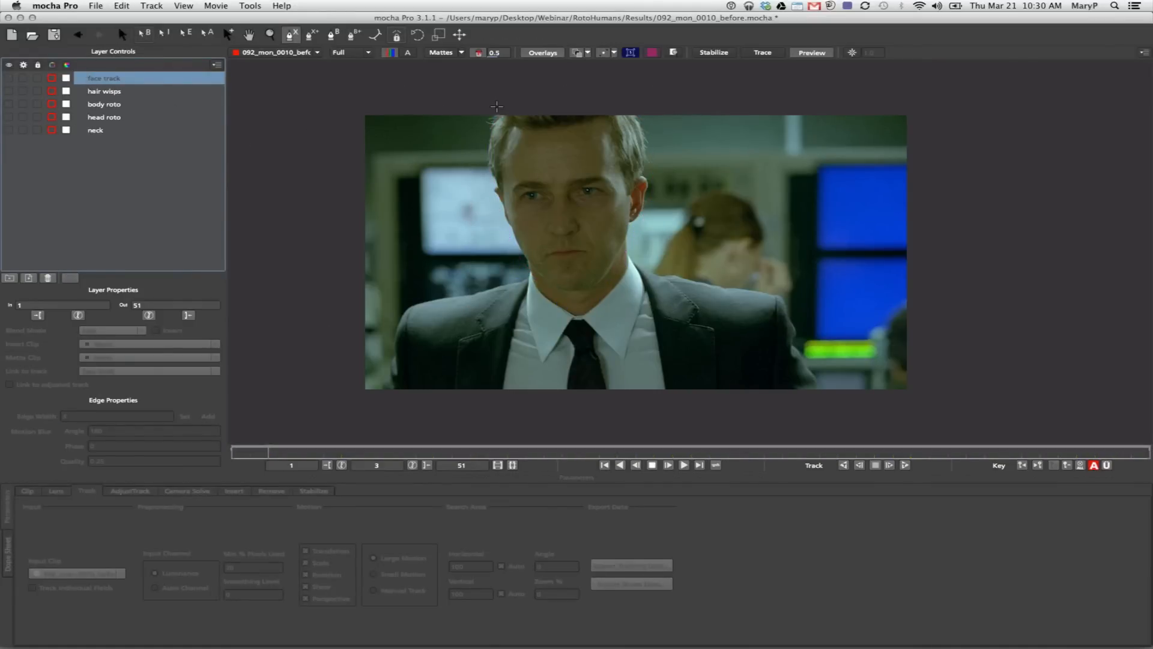
click(497, 107)
click(487, 147)
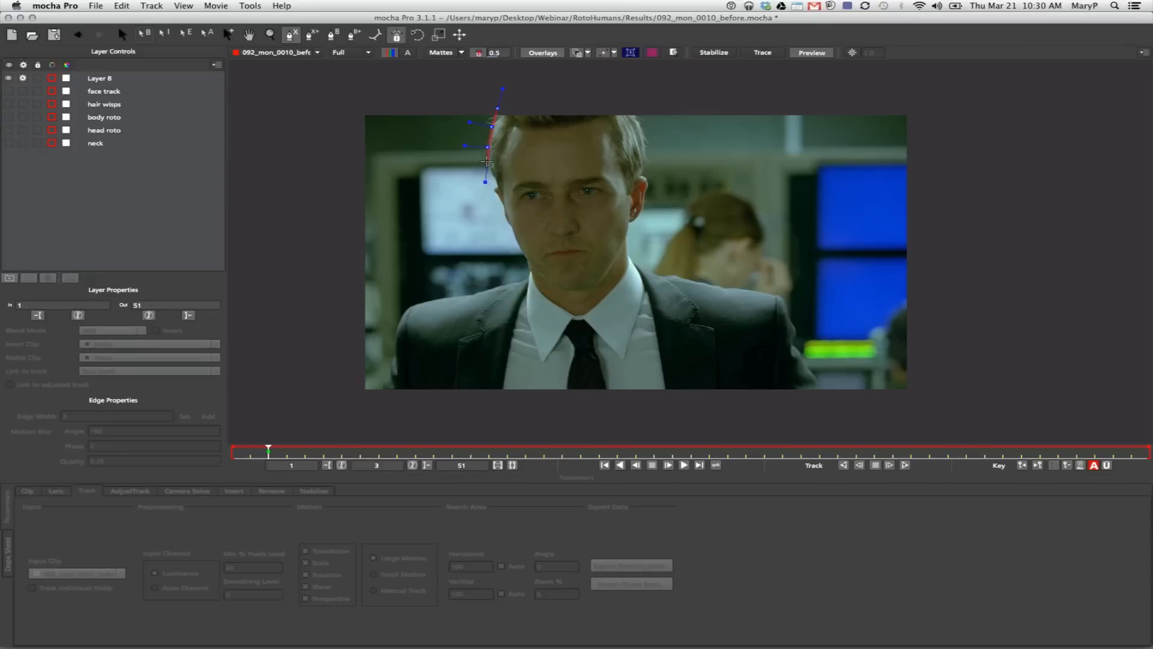
click(487, 164)
click(499, 185)
click(494, 191)
click(500, 200)
click(504, 209)
click(506, 221)
click(511, 228)
click(513, 229)
click(537, 273)
click(618, 255)
click(627, 239)
click(630, 222)
click(638, 217)
click(641, 208)
click(642, 158)
click(642, 136)
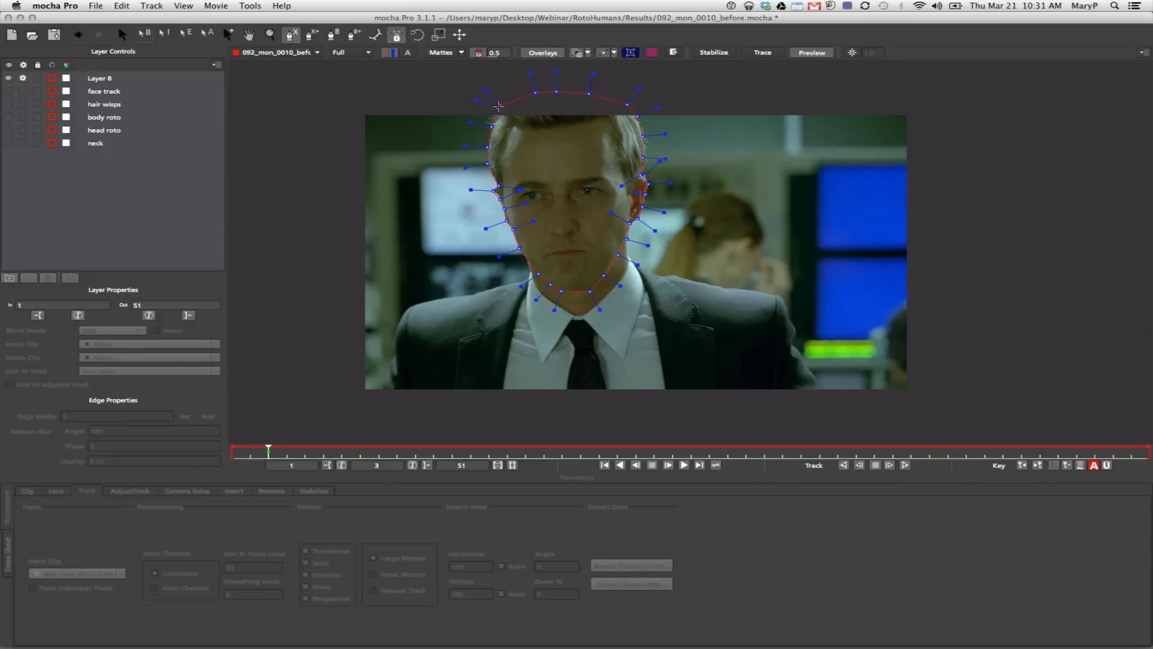
right_click(498, 106)
drag(319, 12, 321, 15)
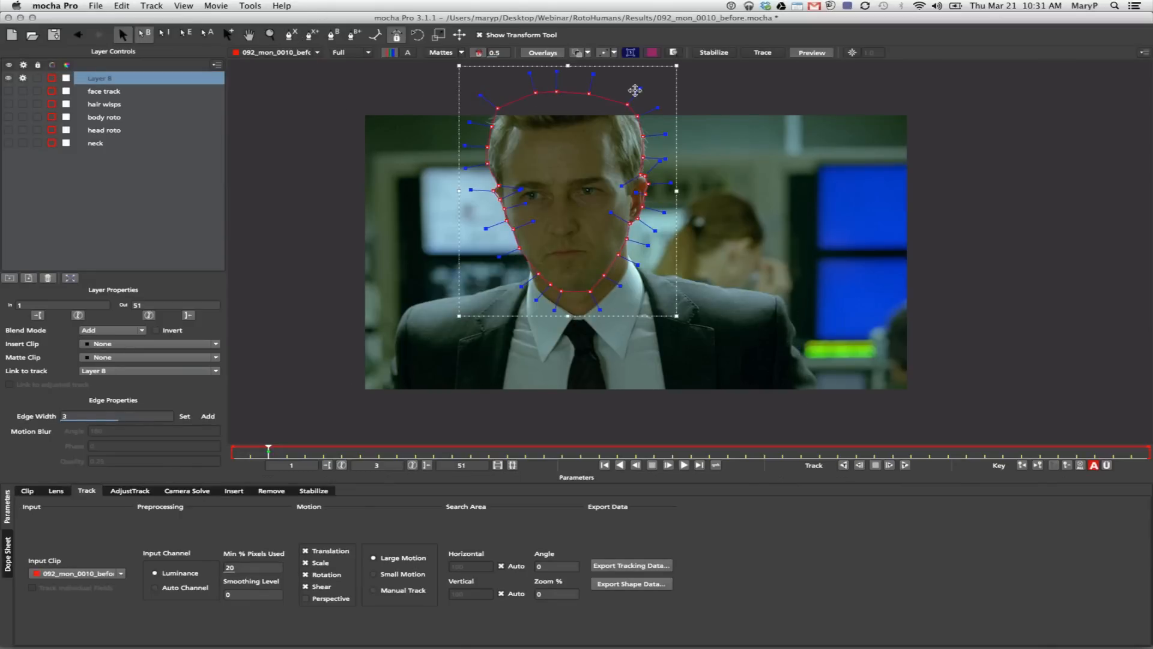
drag(639, 89, 631, 98)
- Refine the new head spline near the image-left ear and temple by moving two points and adding one between them
click(276, 40)
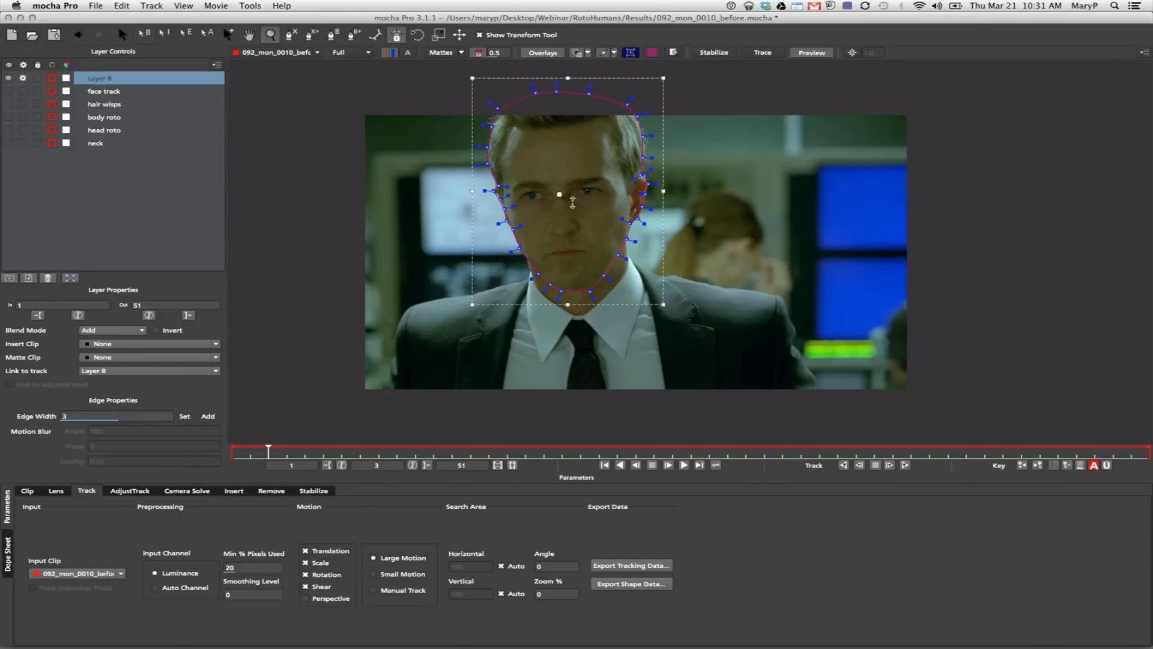
drag(567, 206, 548, 109)
drag(522, 202, 512, 144)
click(123, 35)
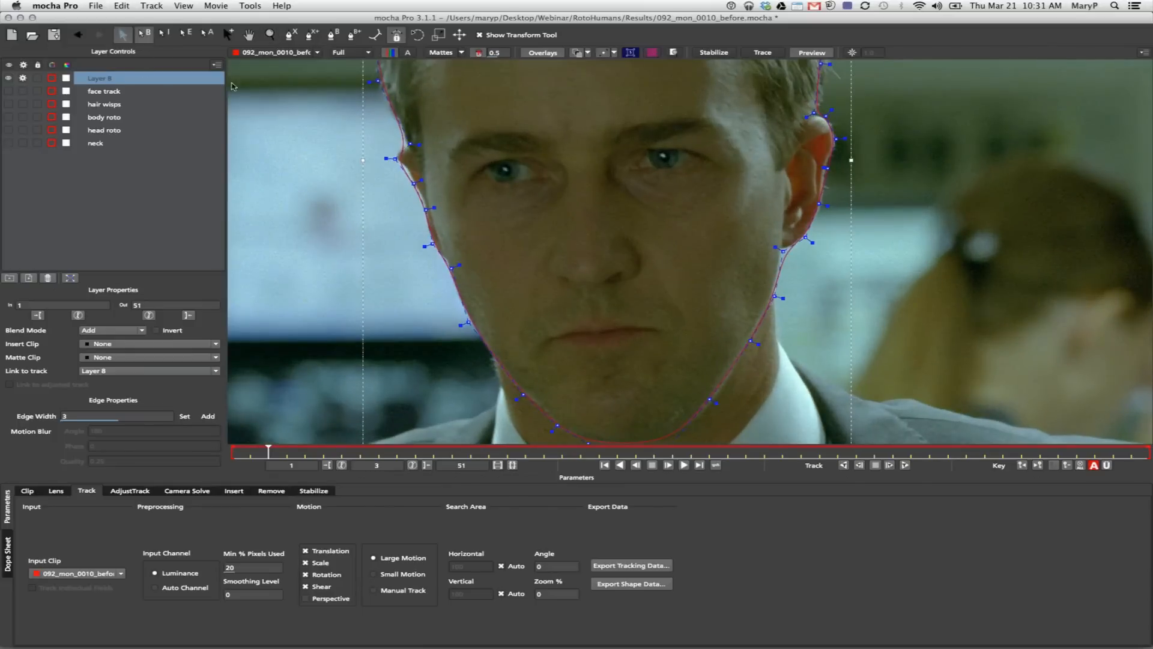
mouse_move(420, 144)
mouse_down()
mouse_move(437, 147)
mouse_move(407, 148)
mouse_up()
drag(377, 81, 376, 89)
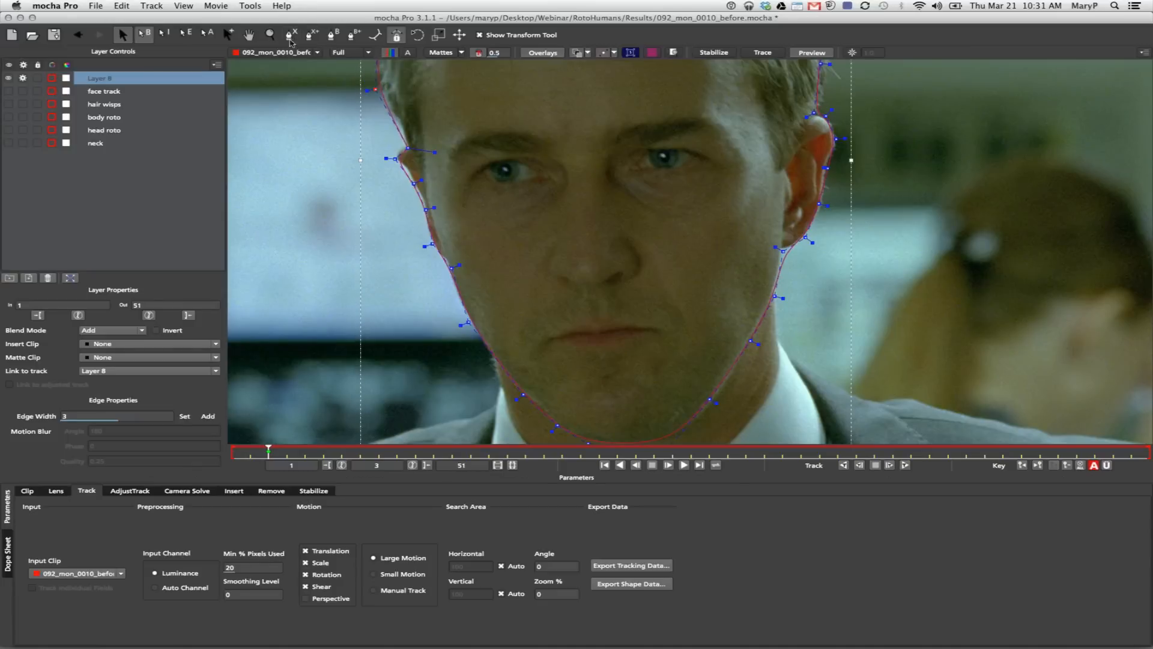
click(232, 35)
click(399, 121)
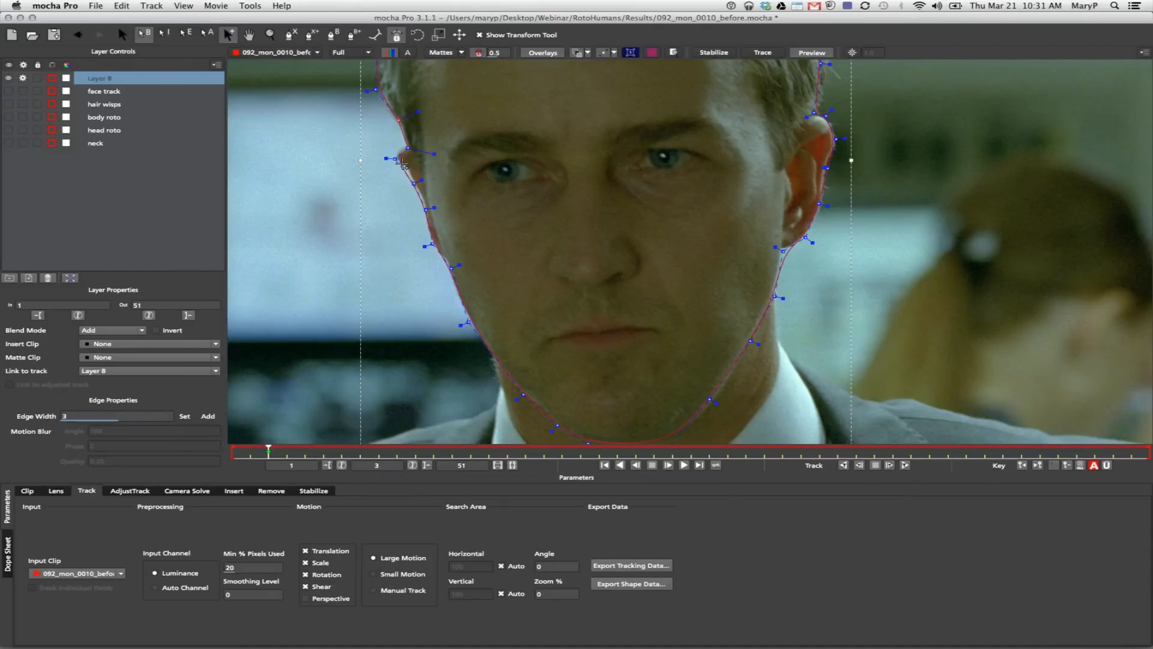
- Adjust Layer 8's points and handles around both ears and earlobes on frame 3 to follow the head outline
drag(395, 159, 424, 201)
mouse_move(433, 244)
mouse_down()
mouse_move(490, 242)
mouse_move(445, 259)
mouse_up()
drag(775, 246, 809, 116)
mouse_move(800, 121)
mouse_down()
mouse_move(787, 147)
mouse_move(812, 116)
mouse_up()
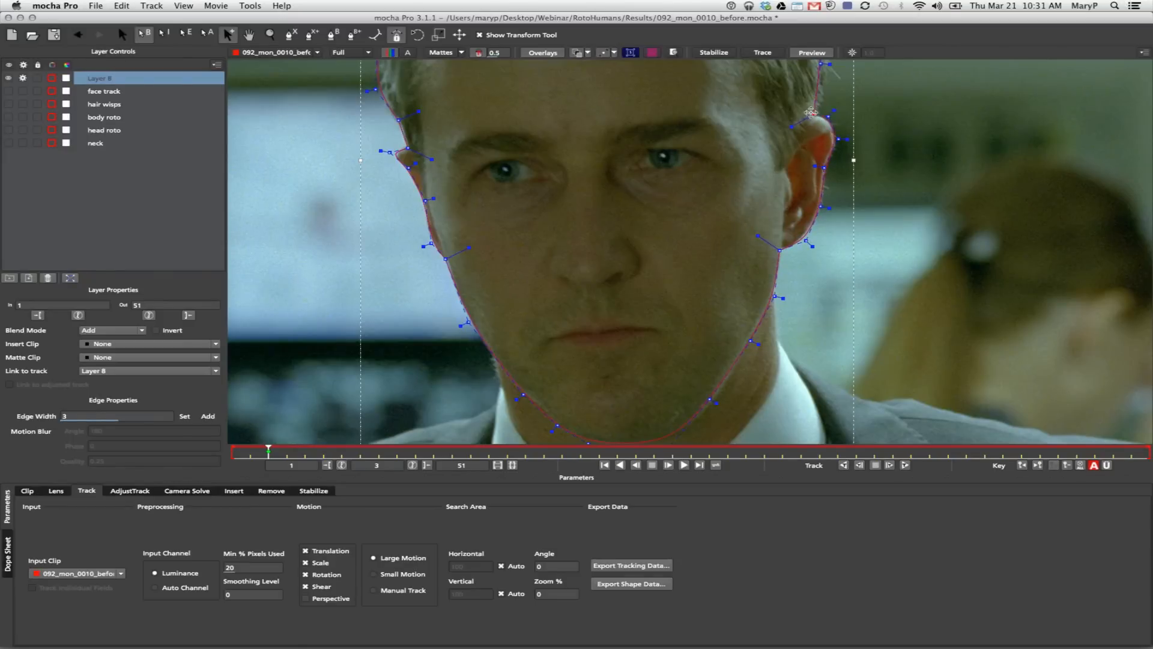
- Refine Layer 8's points above the image-right ear and along the image-right side of the chin on frame 3
drag(784, 157, 722, 232)
drag(761, 138, 767, 140)
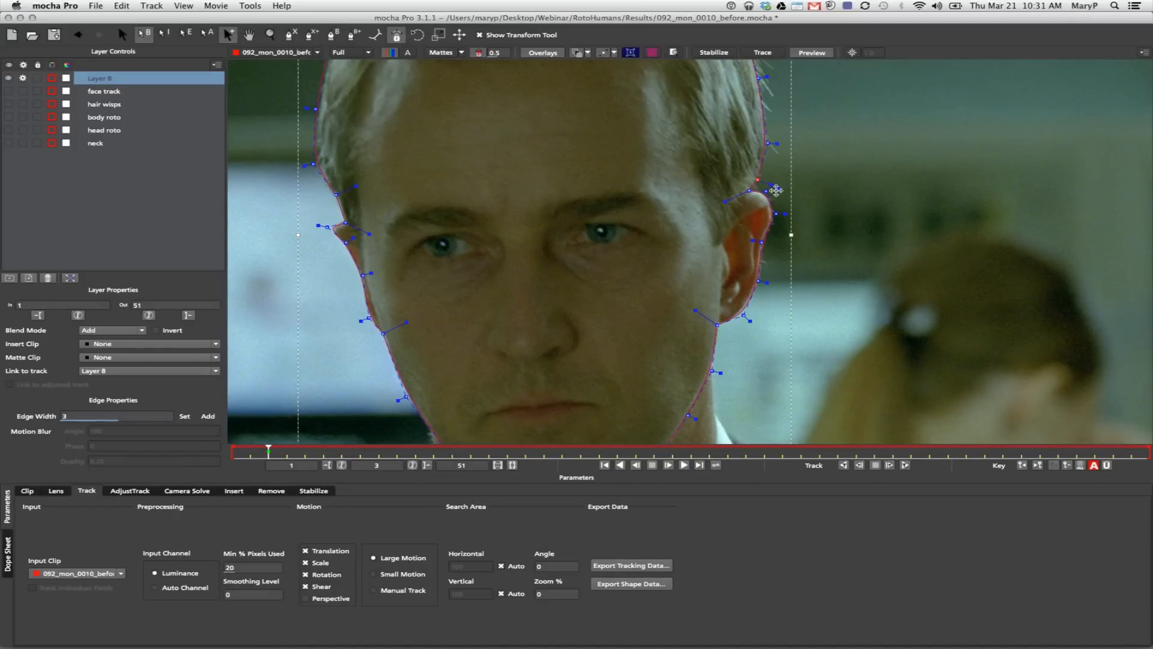
key(x)
drag(659, 264, 686, 206)
key(s)
drag(712, 313, 715, 317)
- Rename Layer 8 to "face fine roto" and link it to the face track layer's tracking data
click(249, 34)
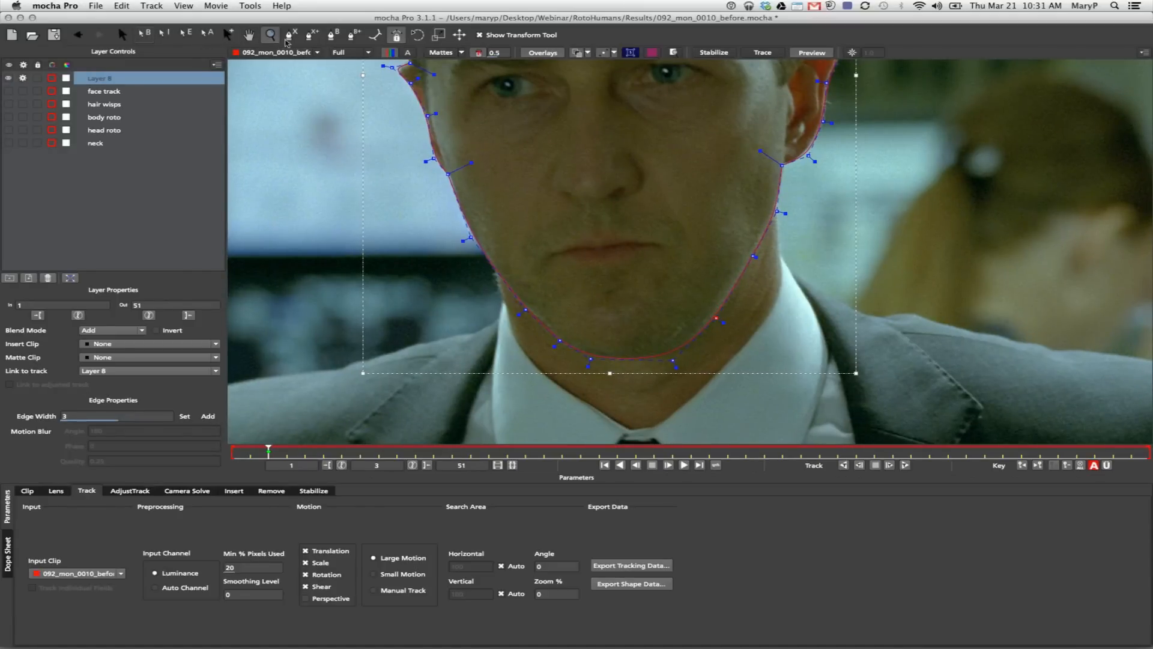
scroll(501, 271, down, 3)
drag(501, 271, 493, 295)
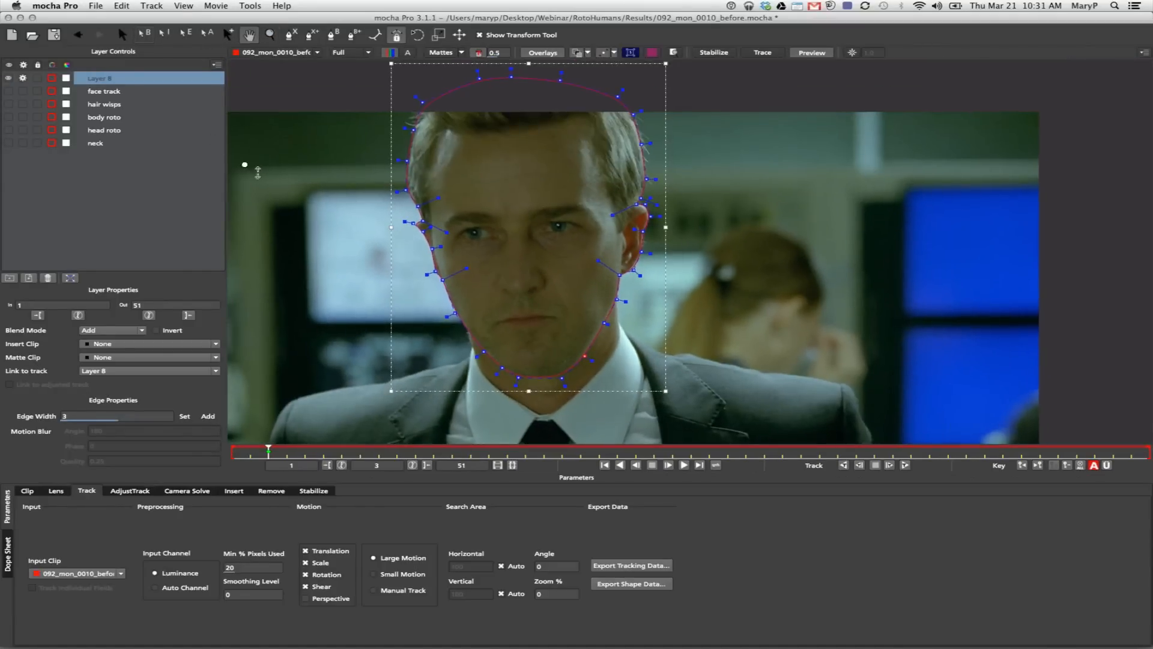
key(z)
double_click(105, 78)
text(face fine roto)
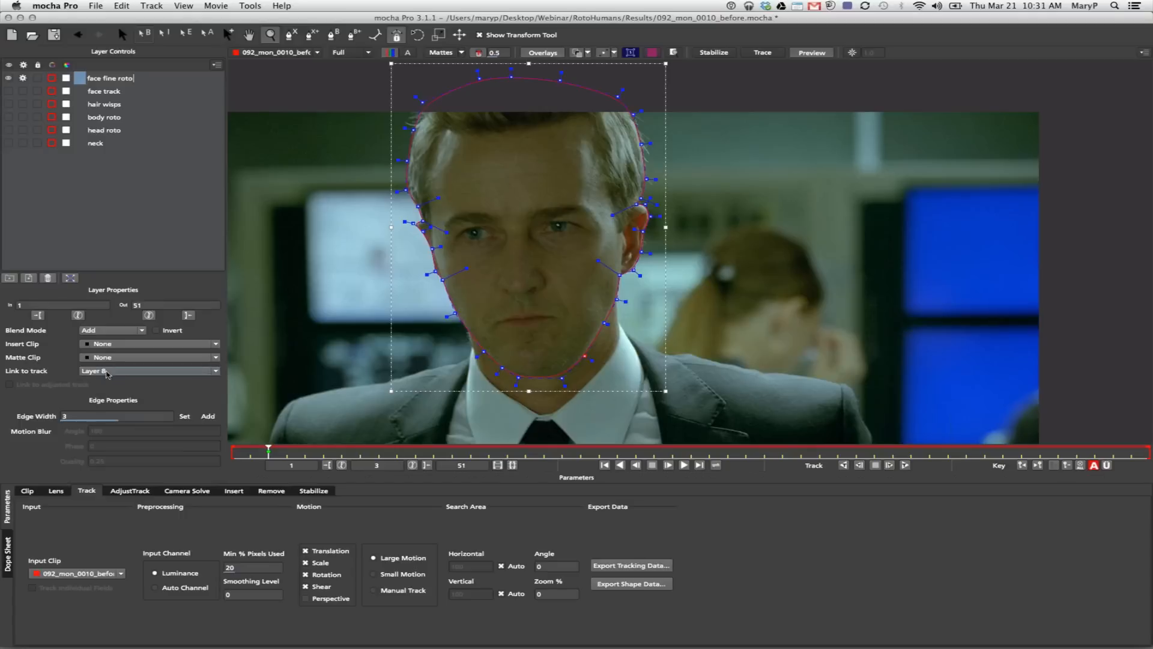
click(155, 371)
click(111, 372)
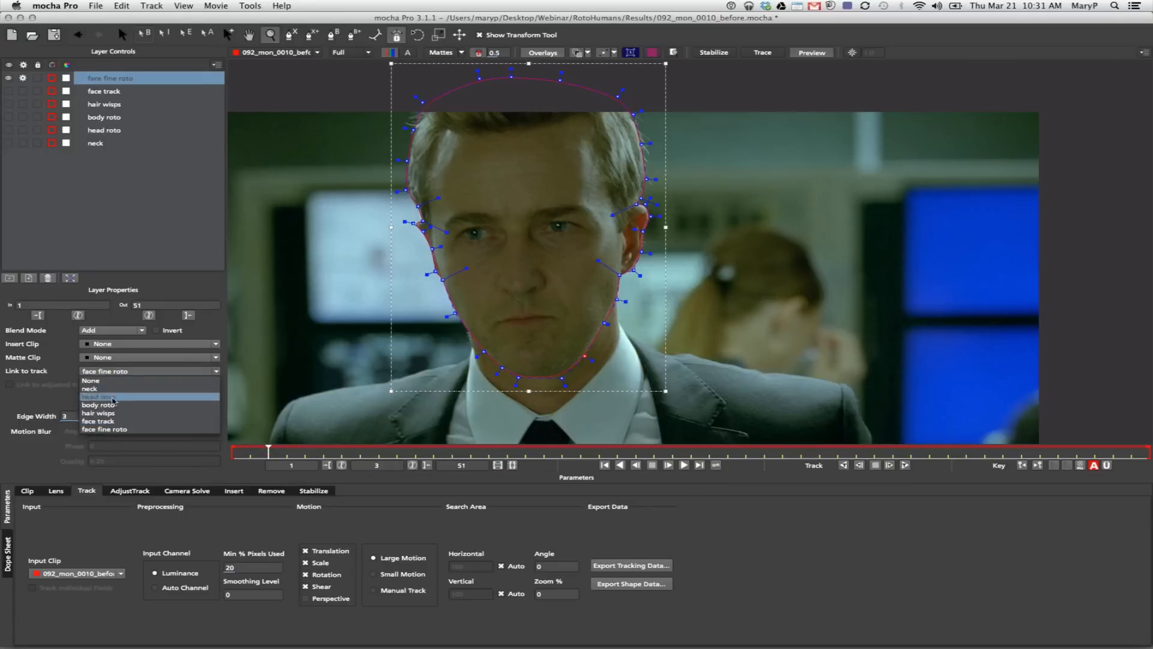
click(99, 420)
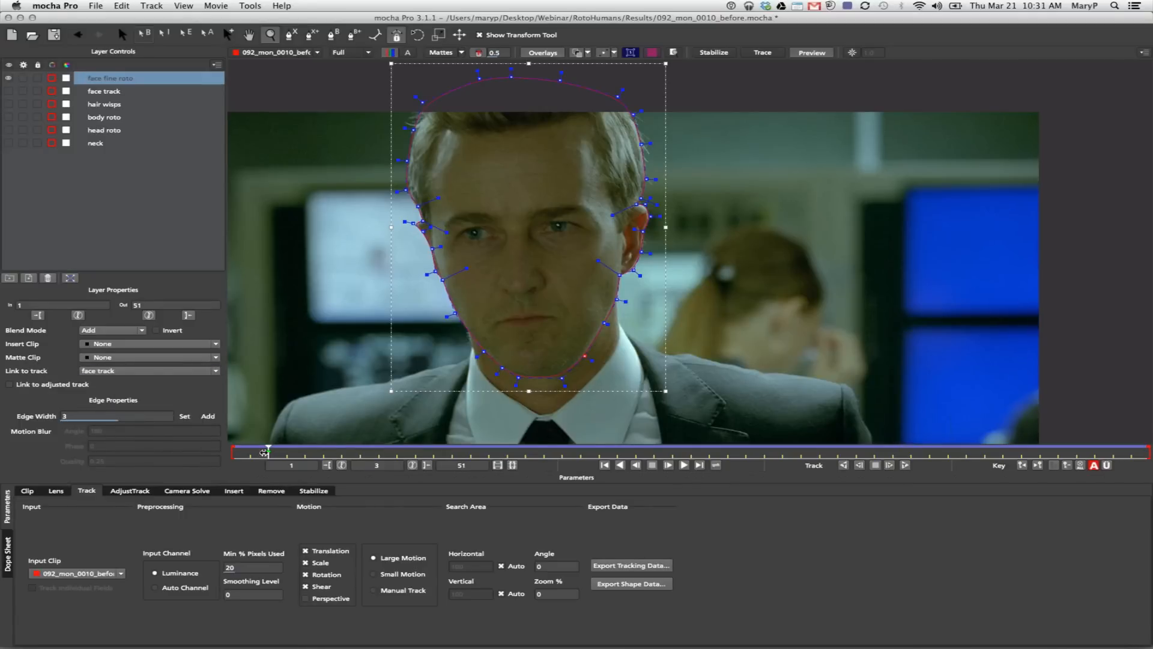
- Adjust the face fine roto points along the image-left jaw and chin on frame 51
drag(252, 452, 1151, 429)
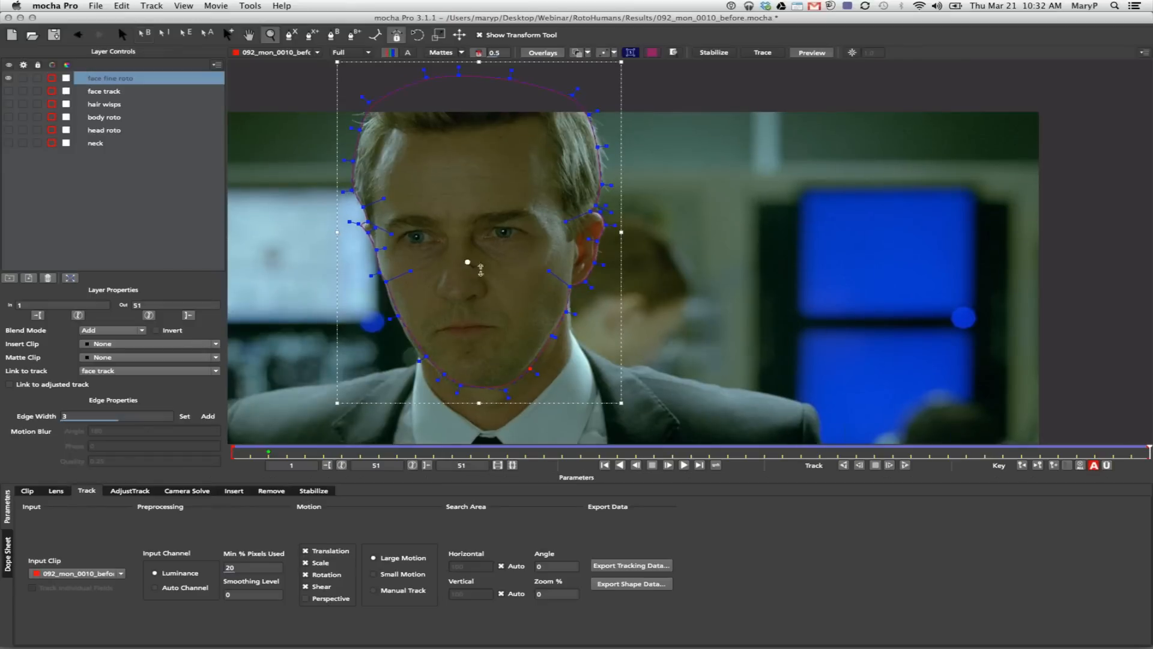
click(125, 35)
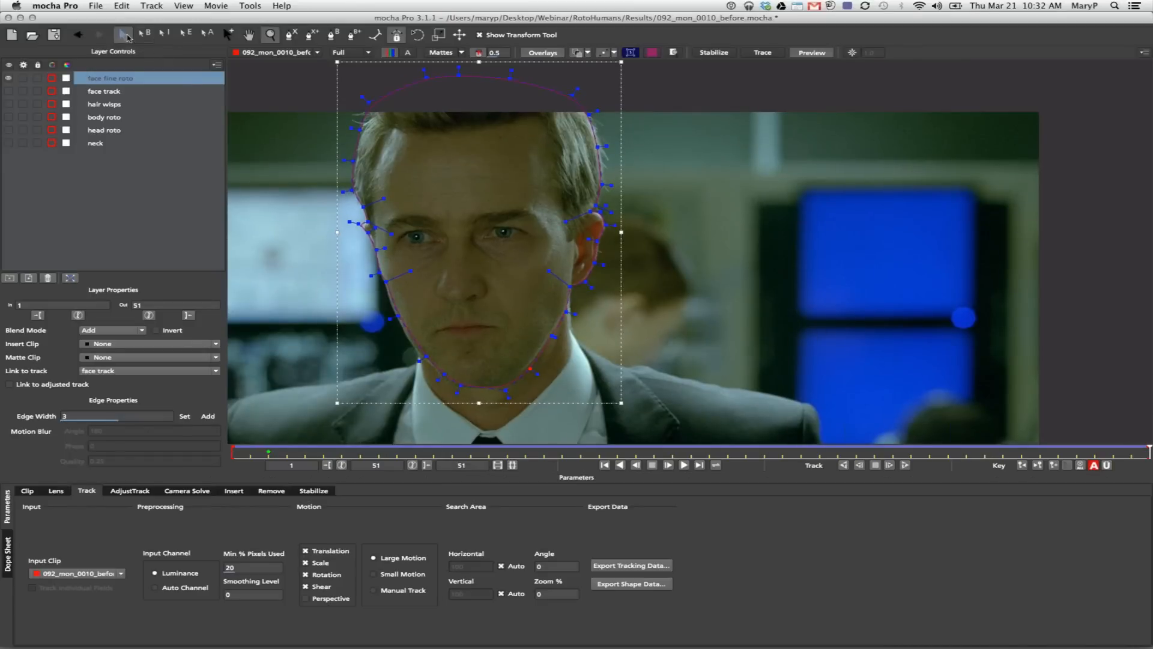
click(379, 273)
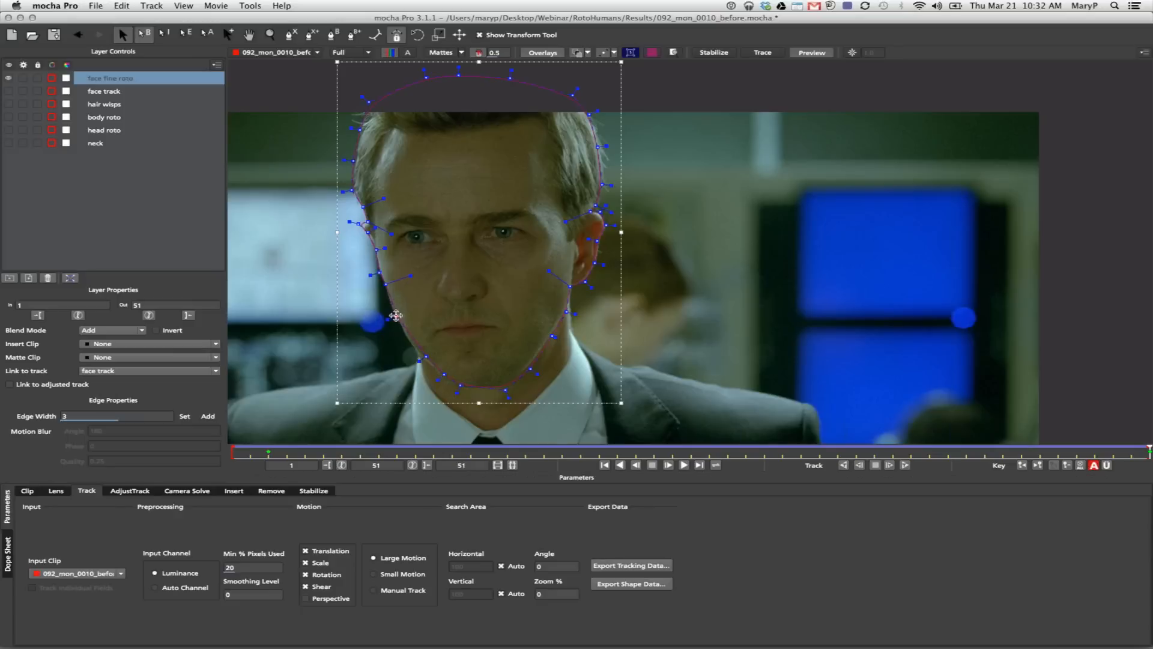
click(420, 359)
click(450, 382)
click(504, 390)
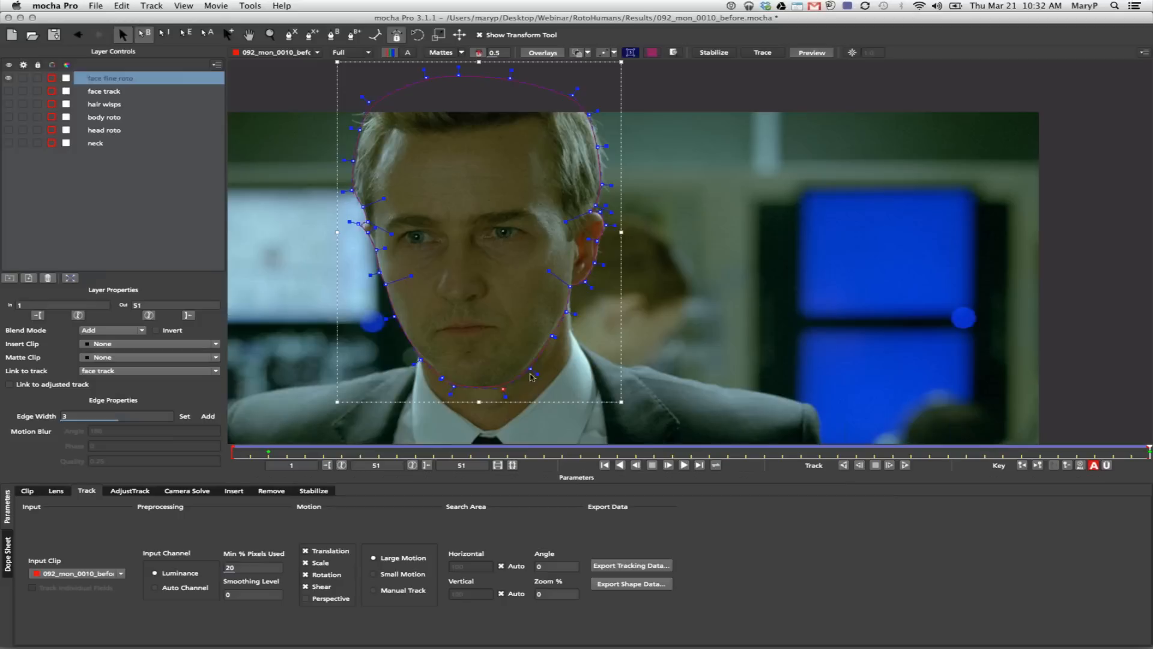
- Adjust the face fine roto points at the image-right jaw, ear and hairline and the image-left hairline on frame 51
click(550, 335)
click(596, 205)
click(601, 184)
drag(601, 185, 600, 143)
click(350, 186)
- Stabilize the viewer on the linked face track and scrub through the clip to check the head shape
drag(1136, 452, 719, 442)
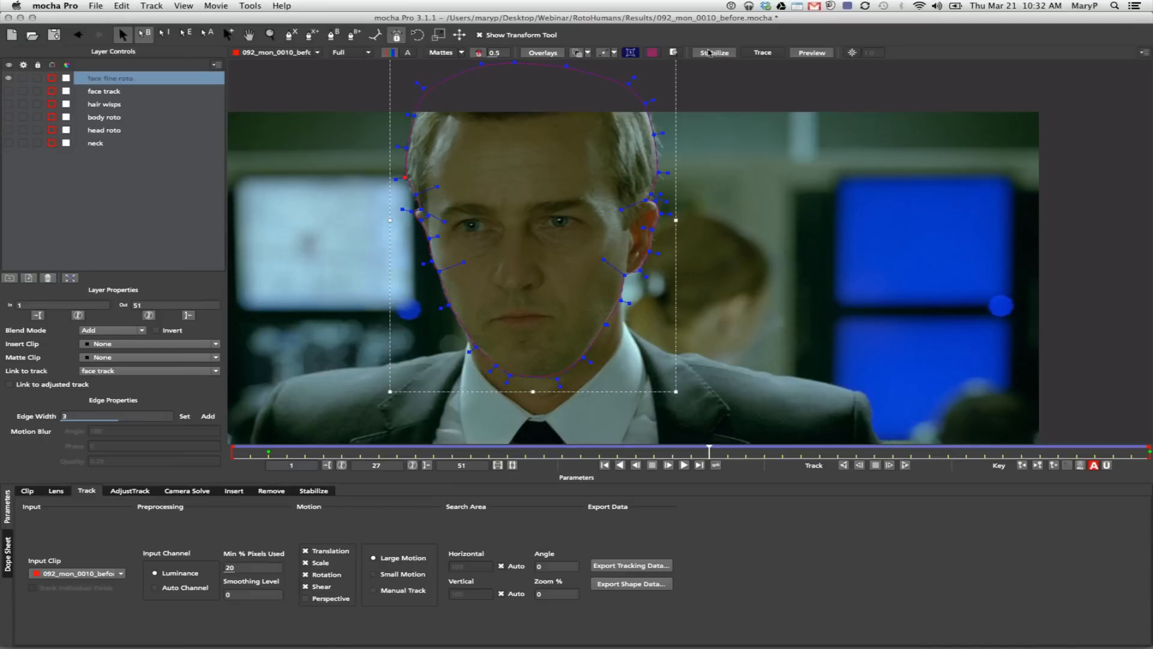
click(330, 492)
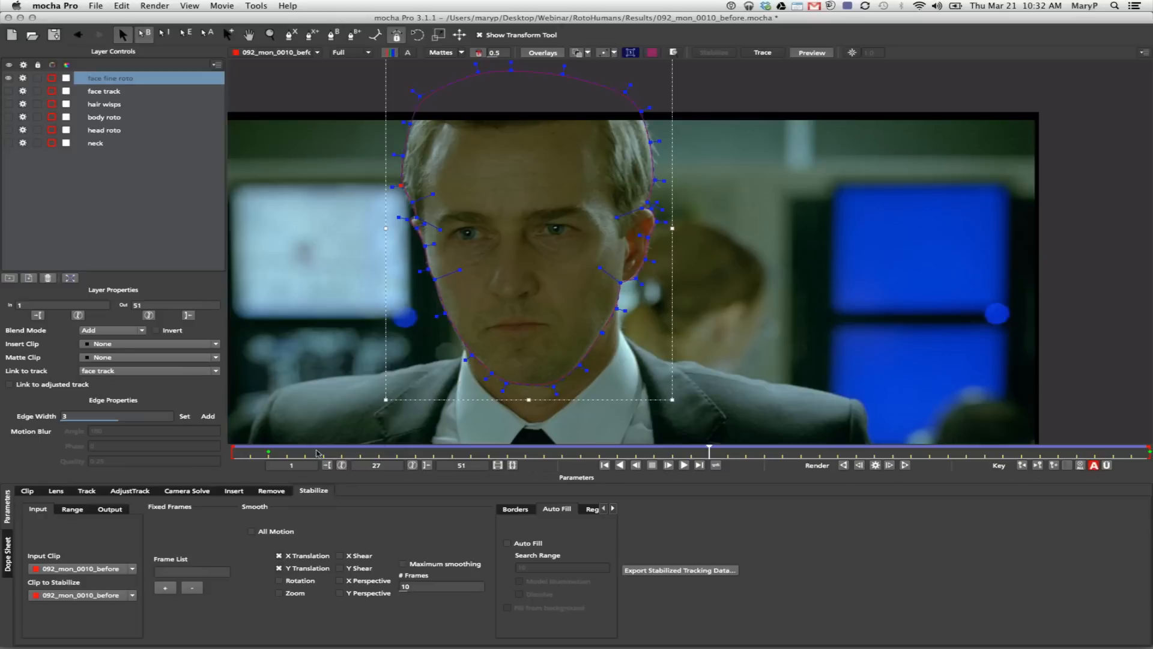
click(87, 490)
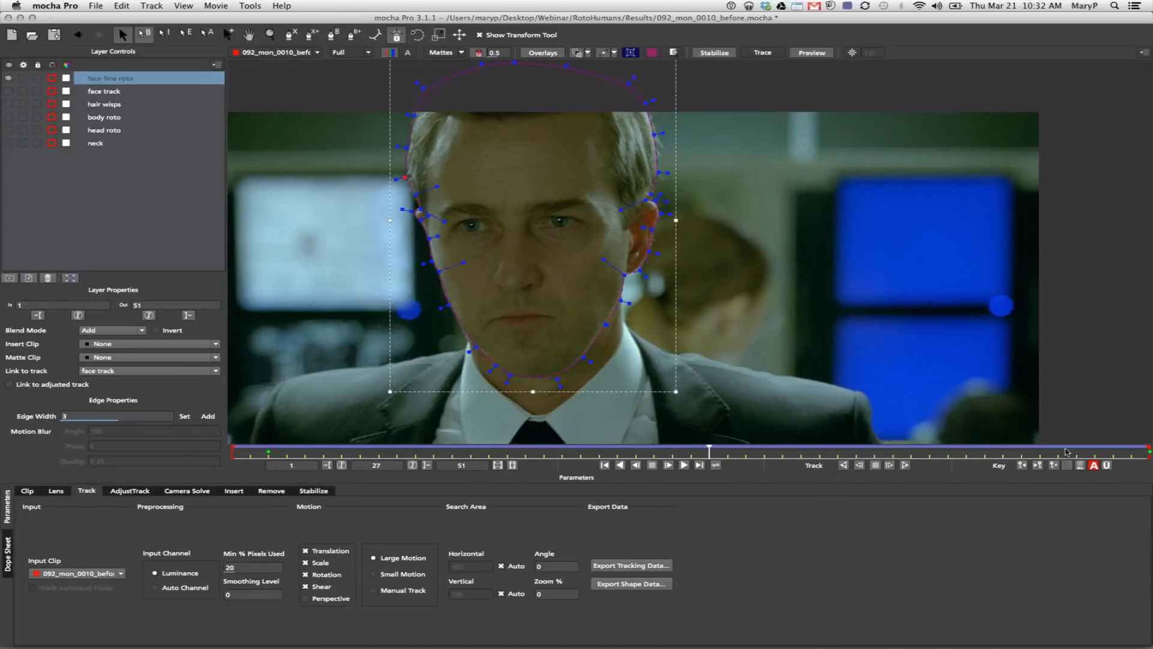
drag(694, 455, 347, 455)
click(889, 465)
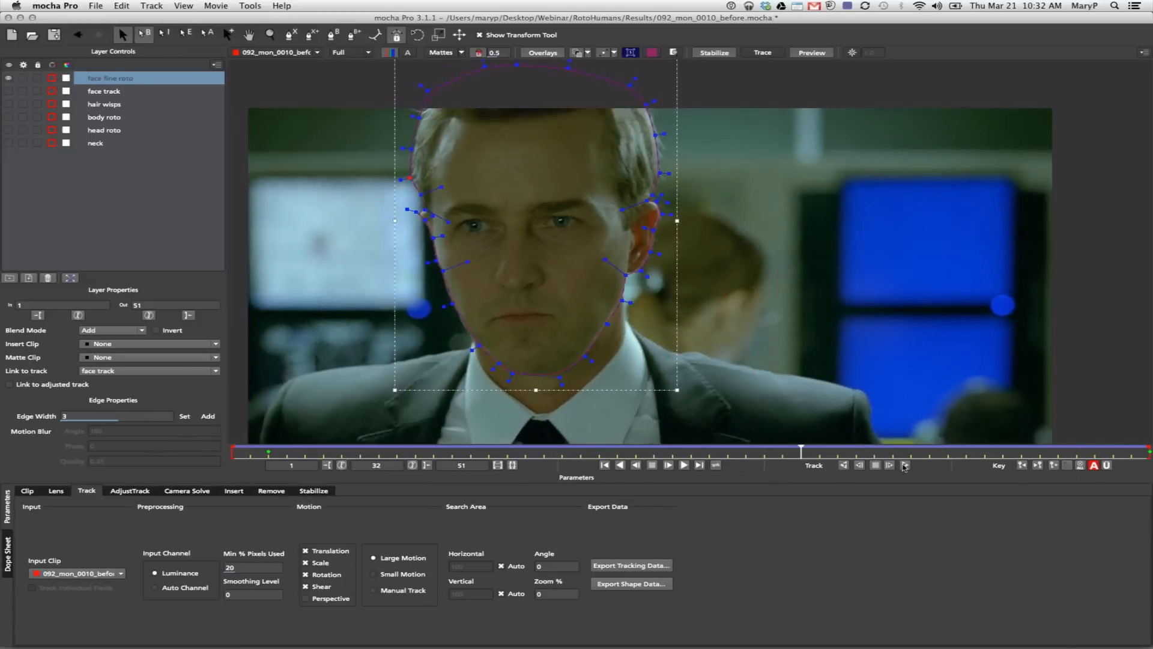
- Correct the face fine roto points along the image-left jaw and at the image-right earlobe on frame 13
drag(890, 465, 457, 431)
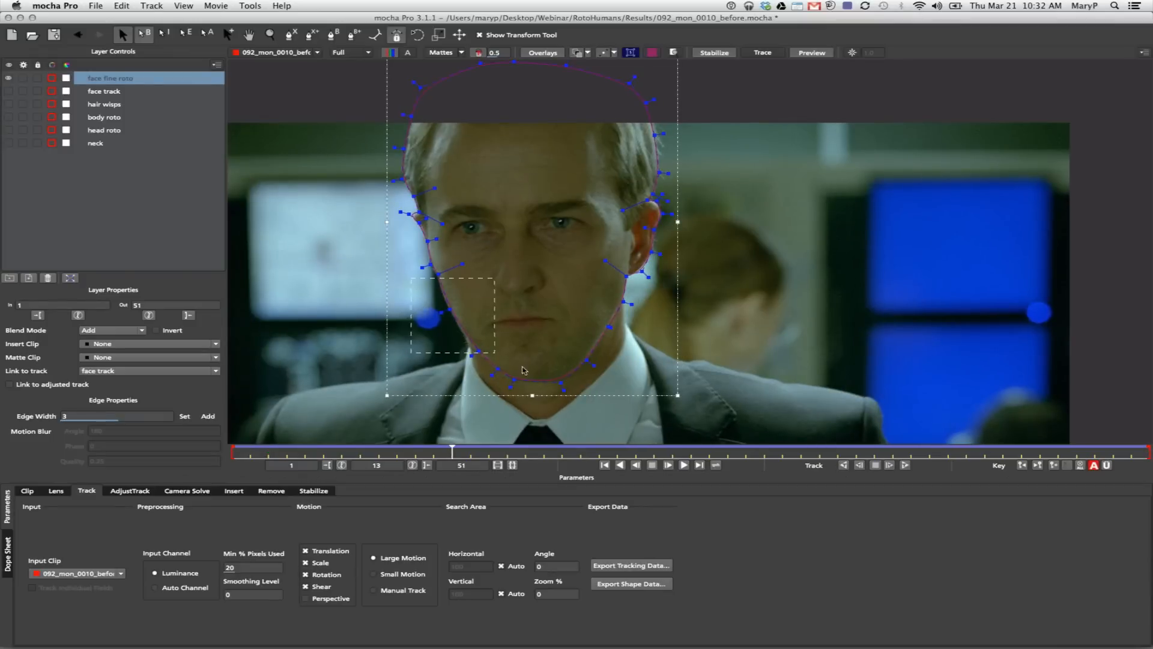
drag(522, 368, 476, 351)
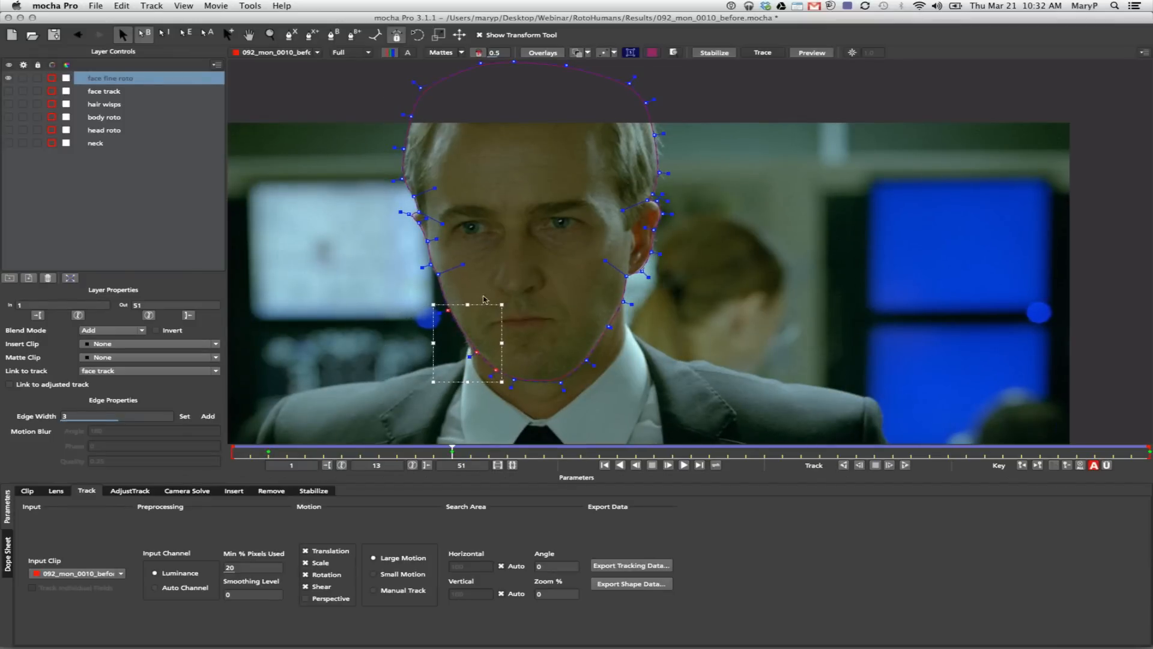
click(484, 299)
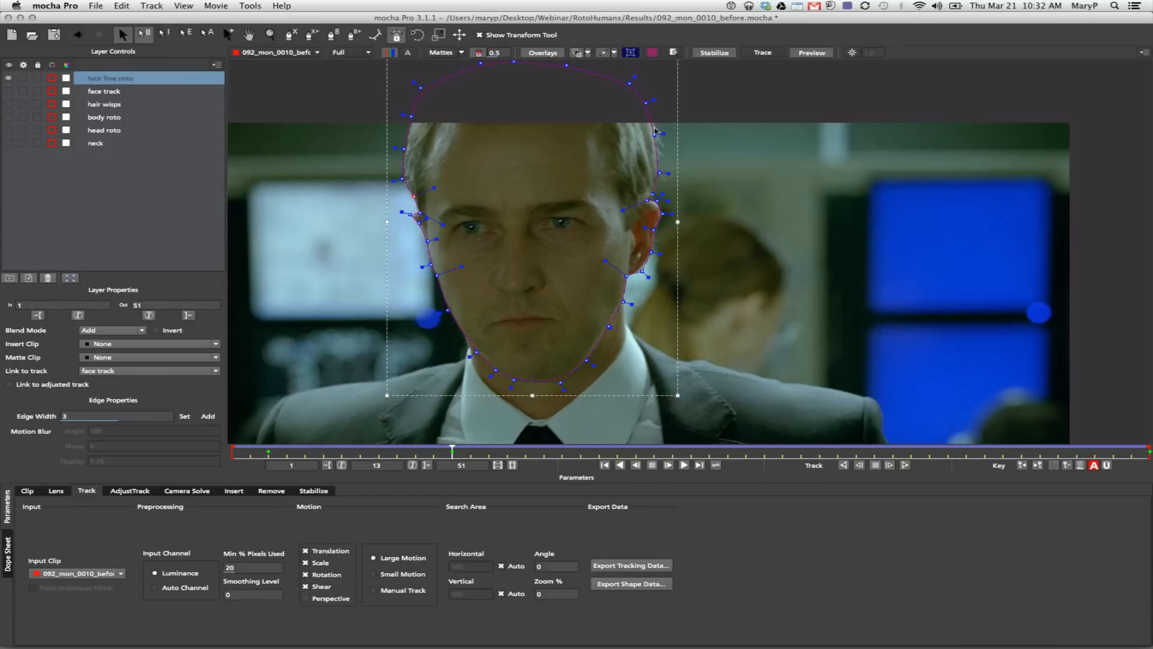
drag(641, 270, 640, 271)
- Draw a new closed X-spline around the neck and shirt collar below the jaw on frame 39
drag(451, 453, 930, 368)
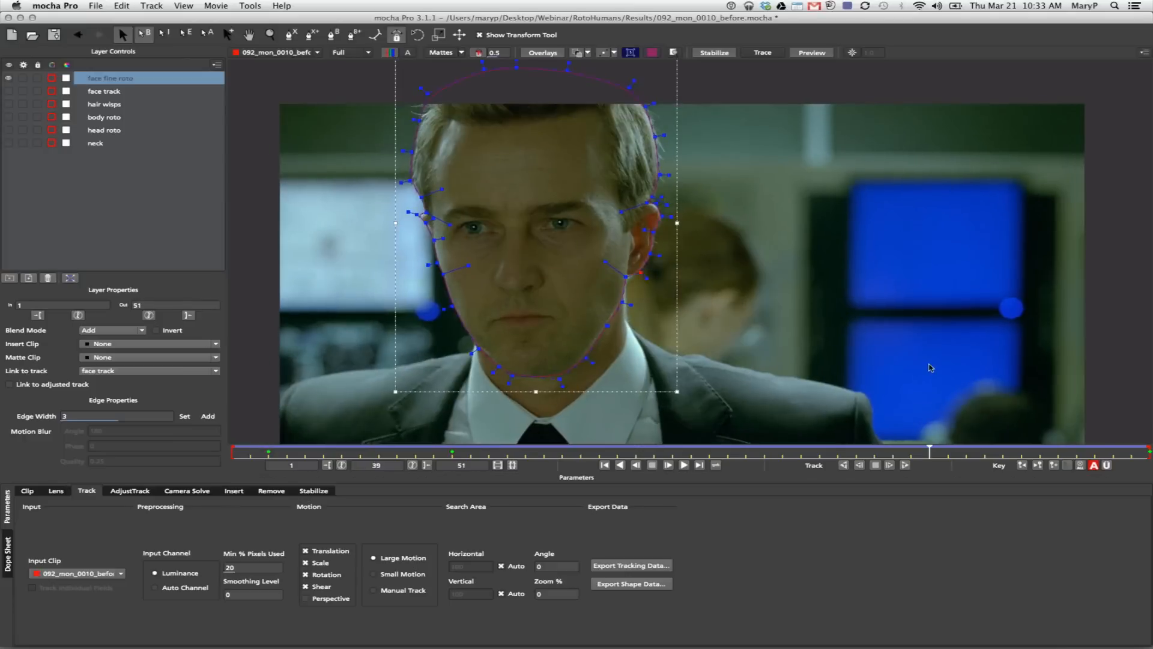
click(269, 35)
drag(511, 166, 485, 200)
key(x)
key(z)
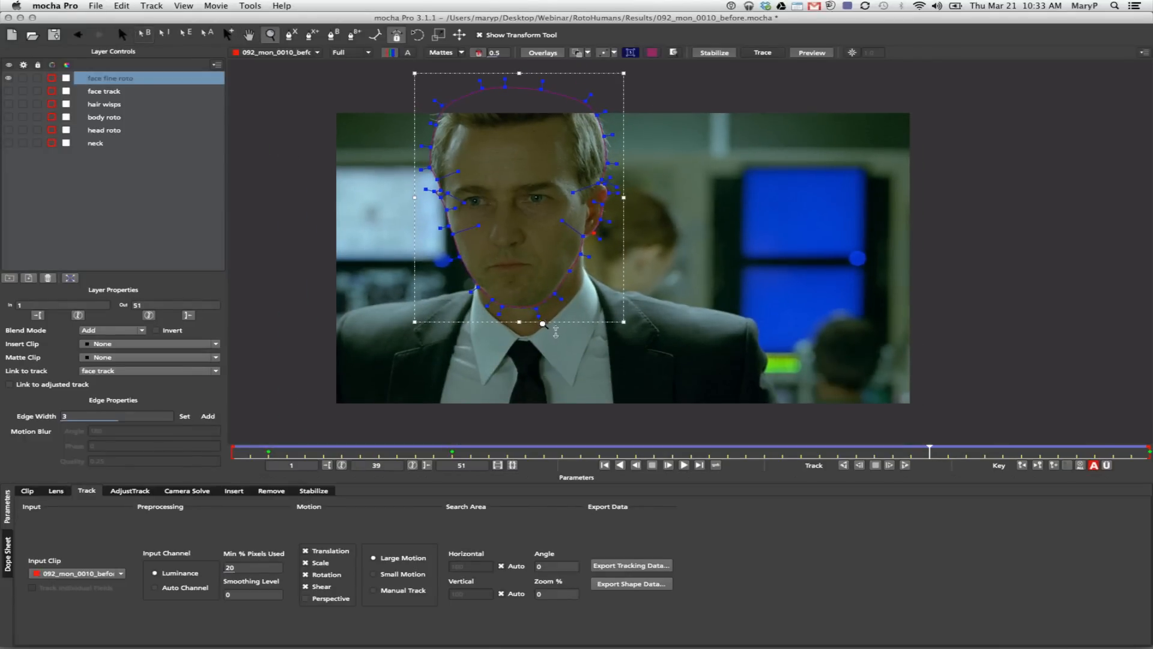
click(290, 35)
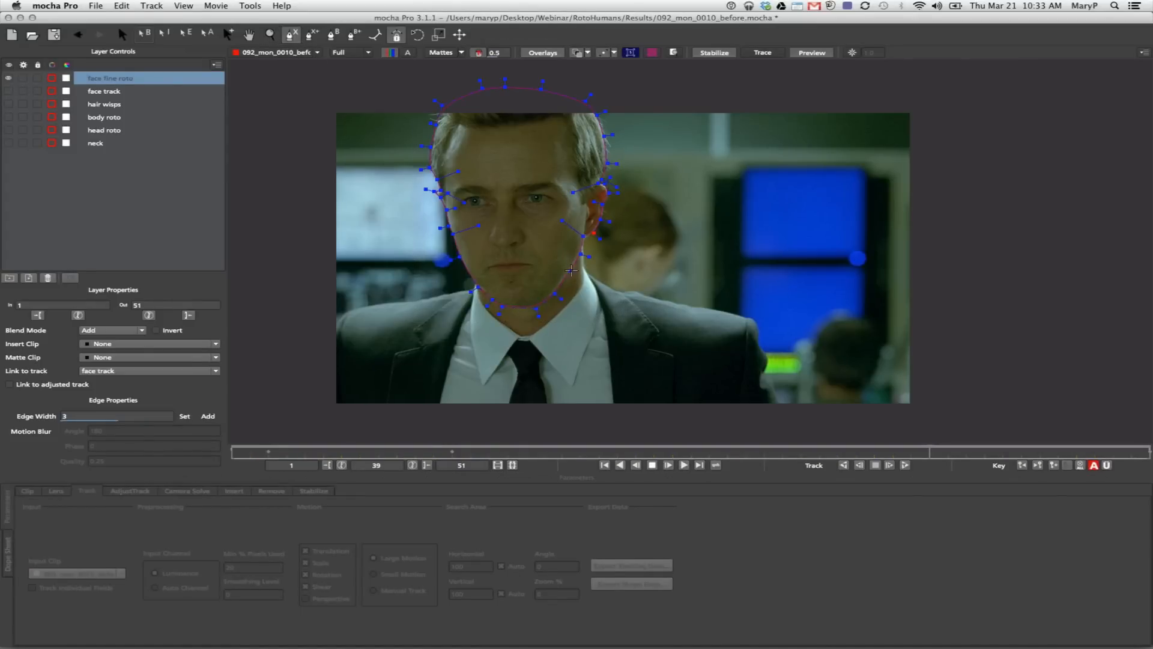
click(598, 331)
click(588, 259)
click(574, 274)
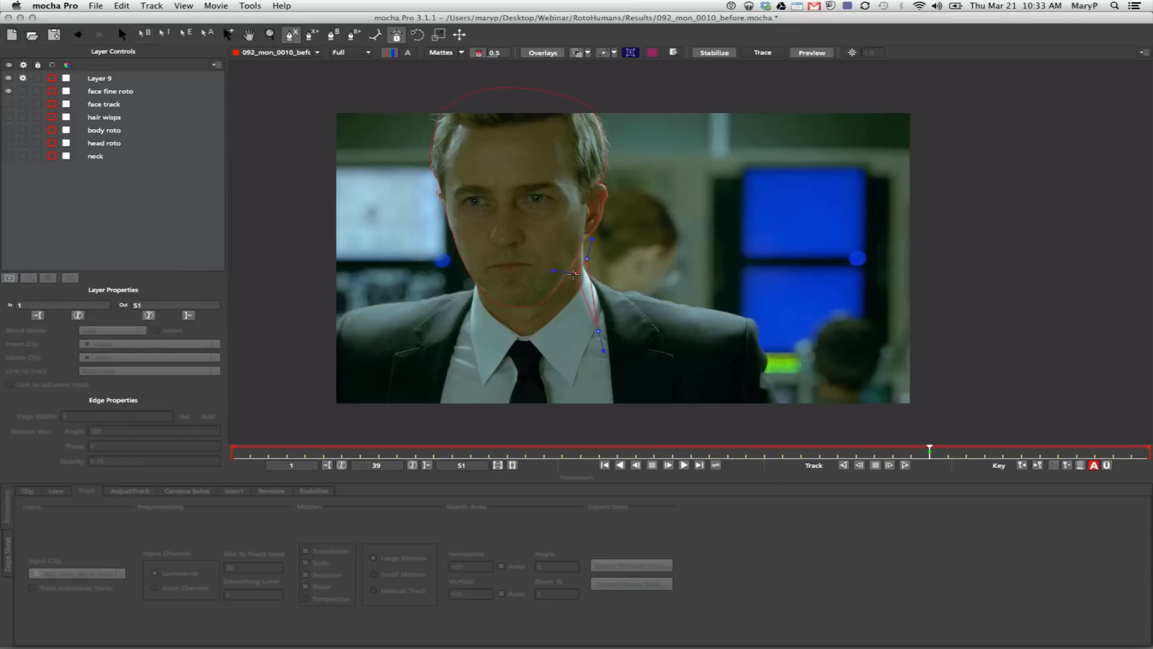
click(562, 294)
click(546, 307)
click(481, 295)
click(473, 277)
click(476, 345)
click(599, 331)
right_click(599, 323)
drag(587, 258, 587, 254)
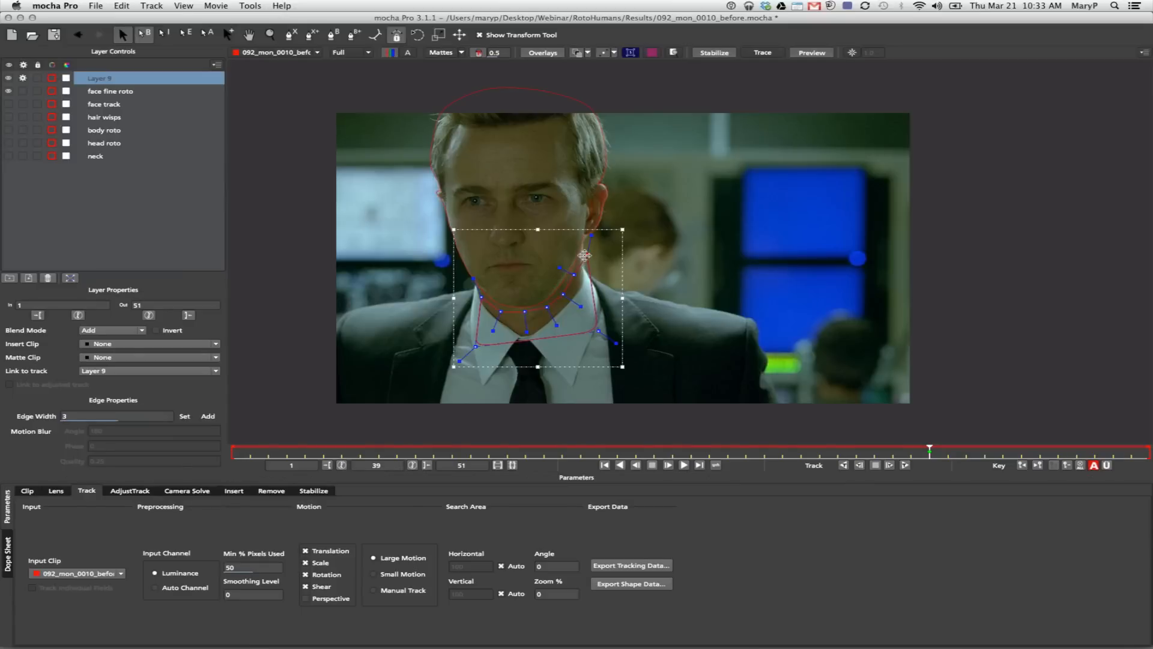
- Attach Layer 9's upper points to the face fine roto spline along the jaw and chin
click(267, 36)
drag(568, 284, 573, 207)
click(375, 34)
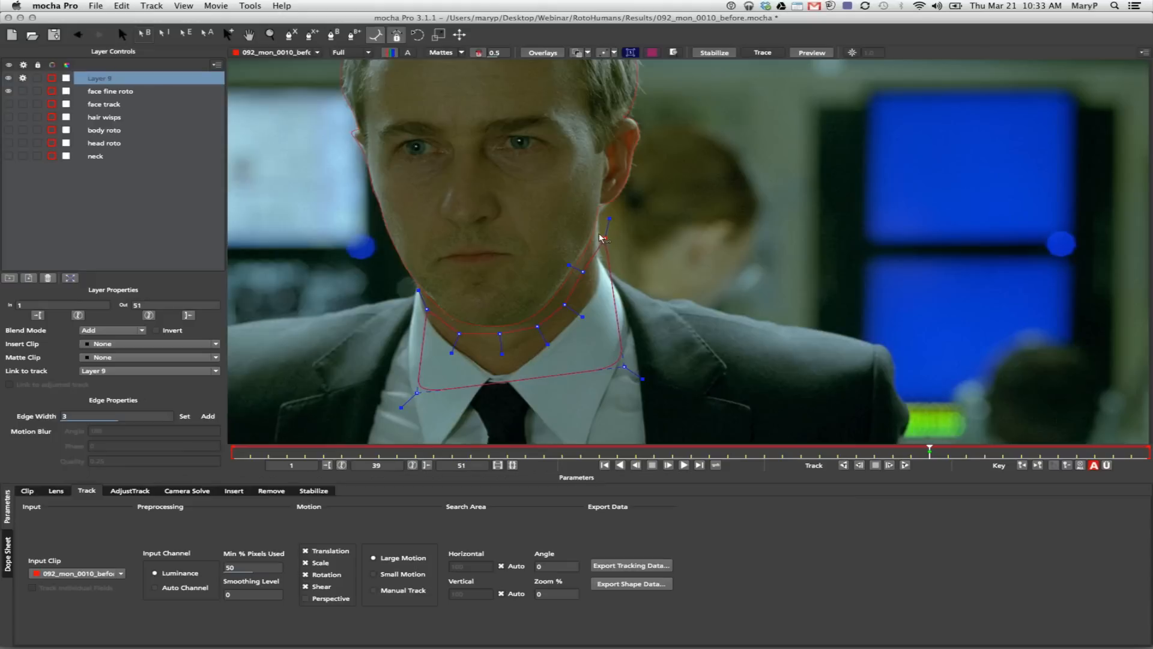
click(600, 238)
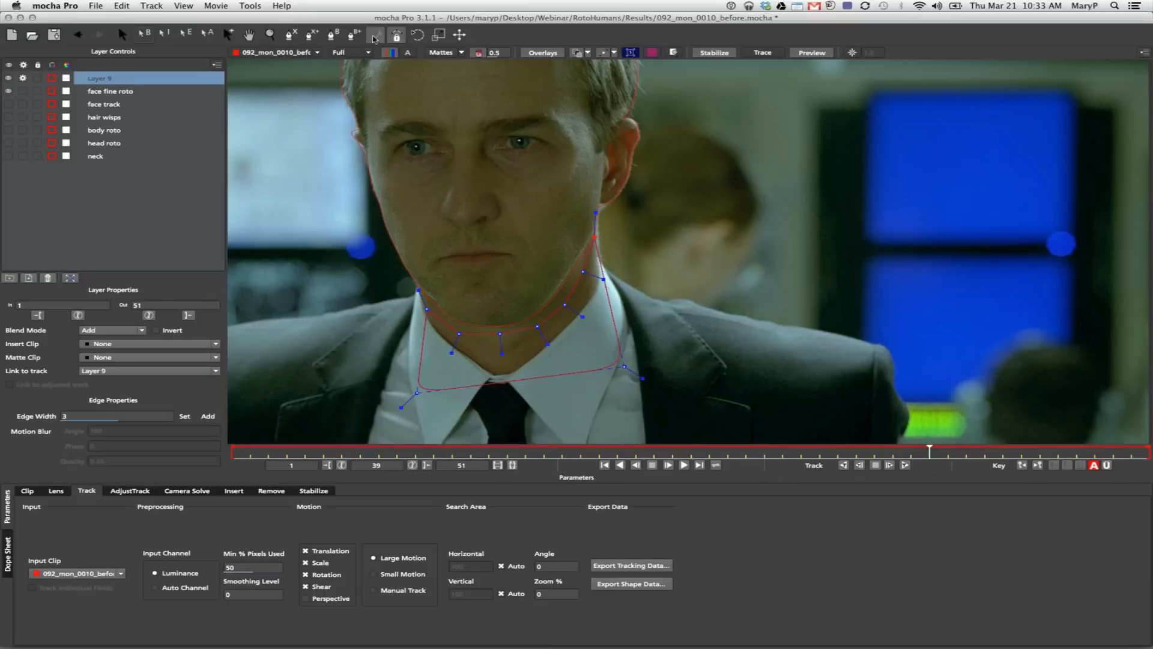
click(576, 269)
click(576, 266)
click(551, 305)
click(520, 330)
drag(465, 329, 424, 292)
key(super+z)
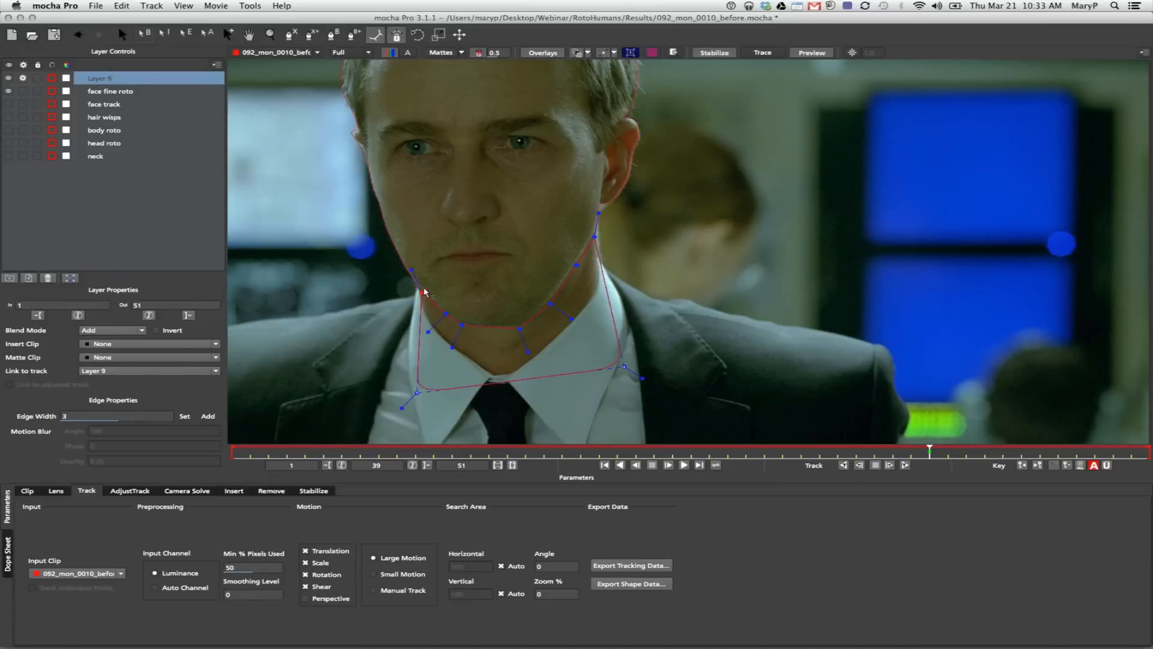
- Reposition Layer 9's upper and collar points on frame 39 and add a lower point over the tie knot
click(123, 34)
drag(595, 237, 596, 229)
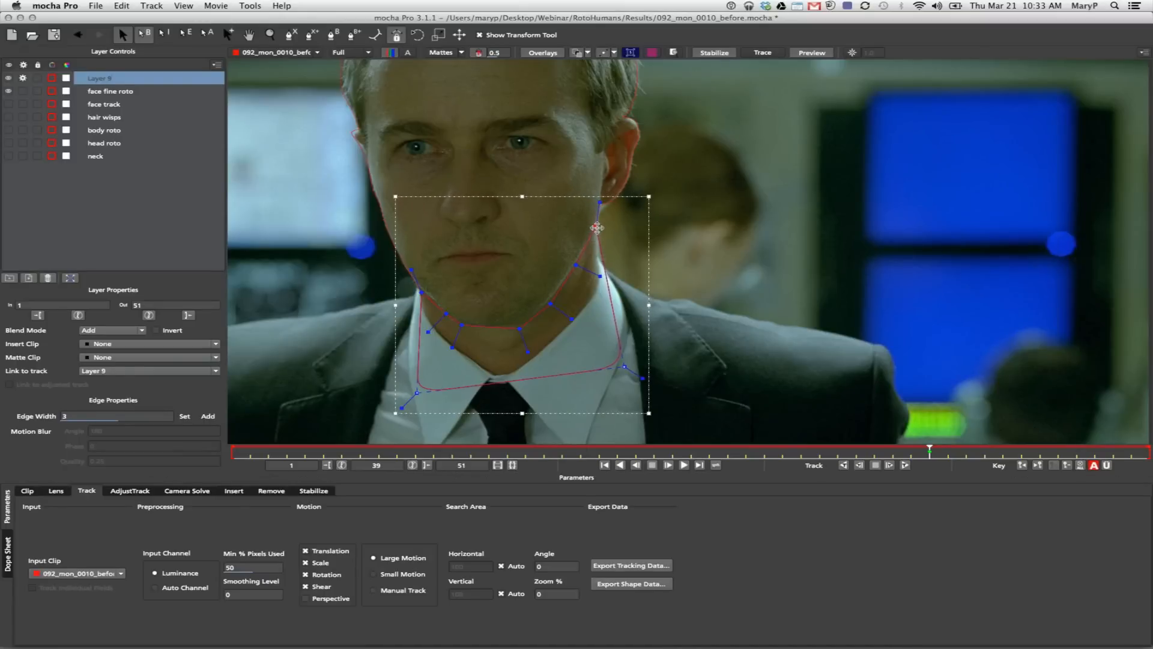
drag(625, 366, 611, 361)
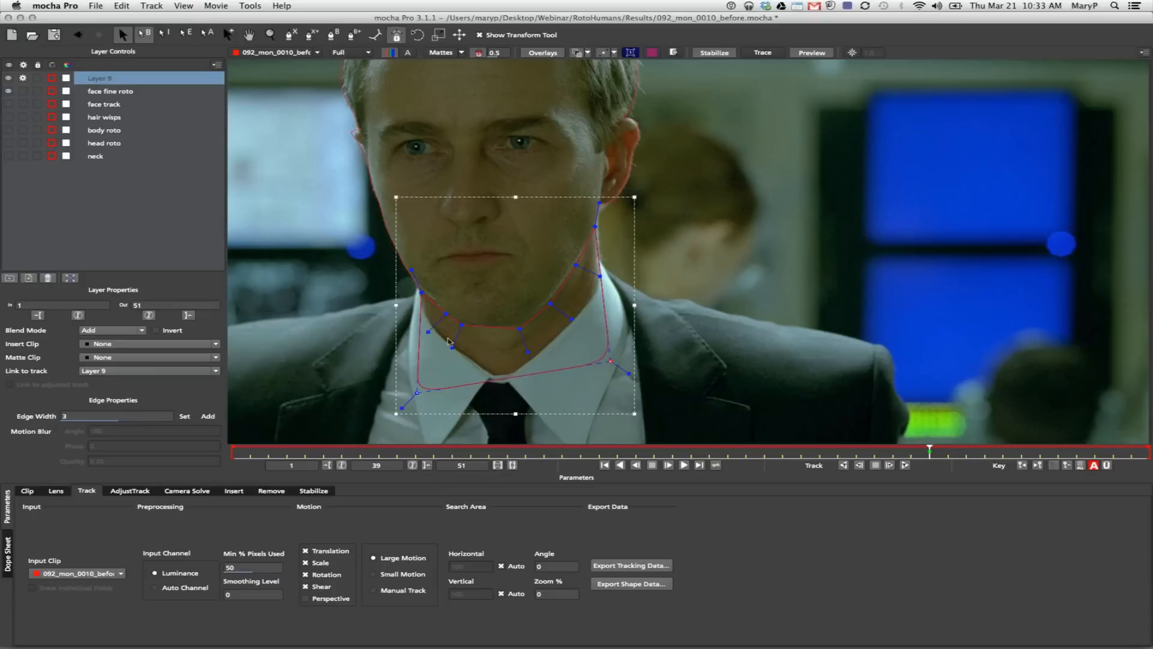
drag(419, 395, 417, 364)
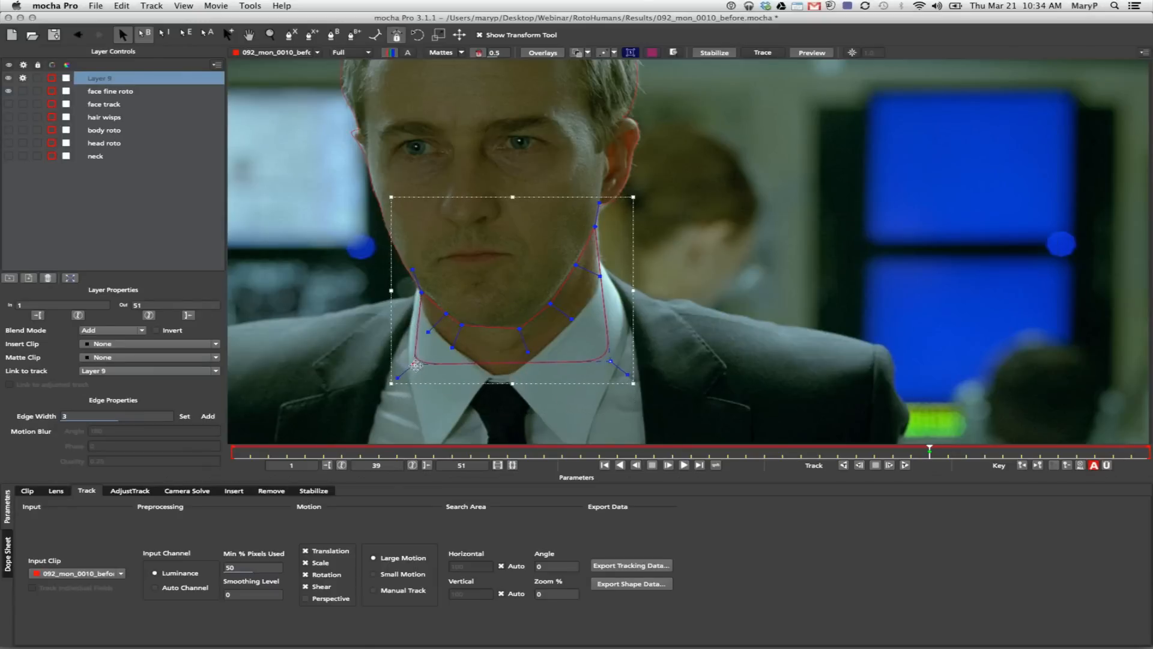
click(228, 35)
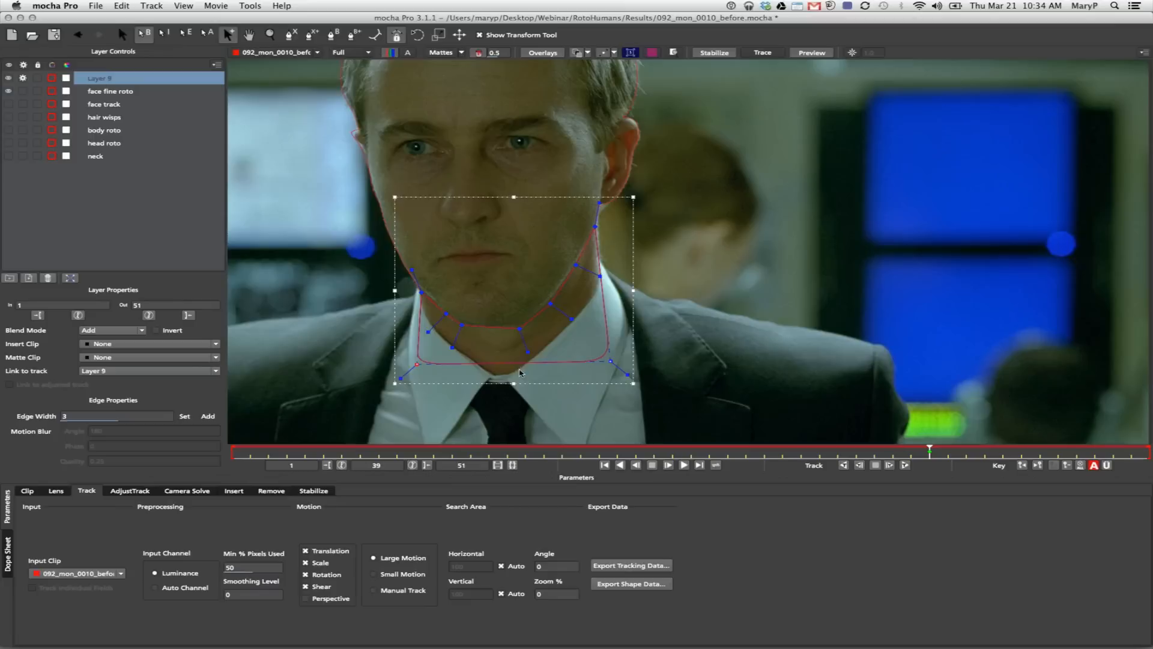
drag(515, 368, 503, 424)
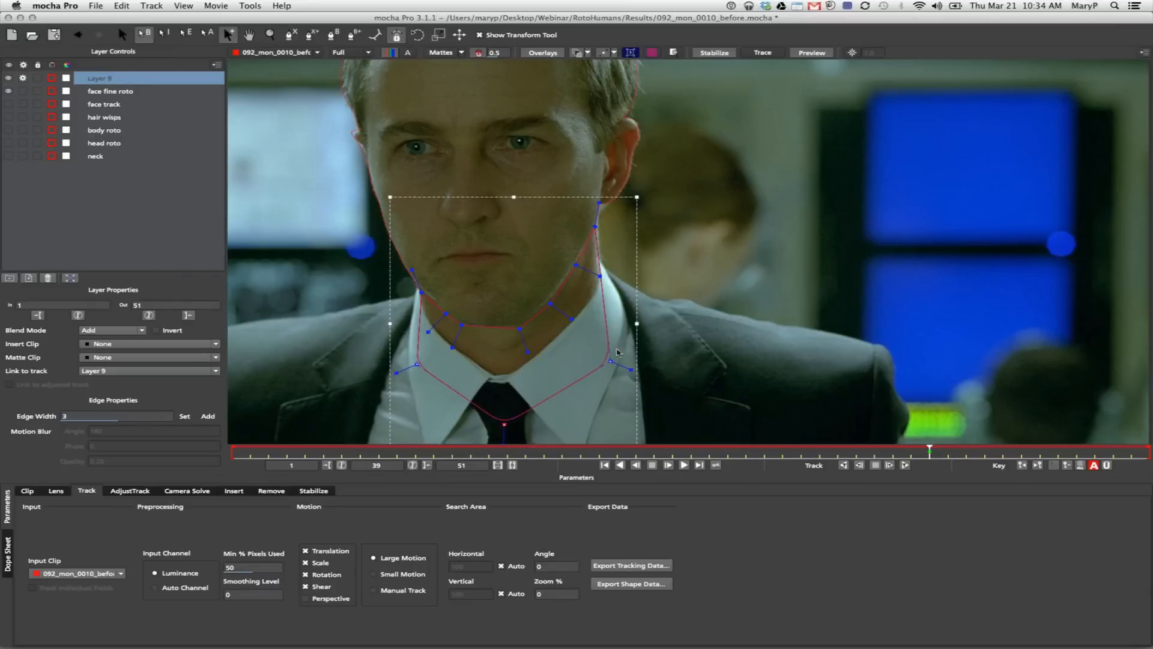
drag(595, 226, 597, 224)
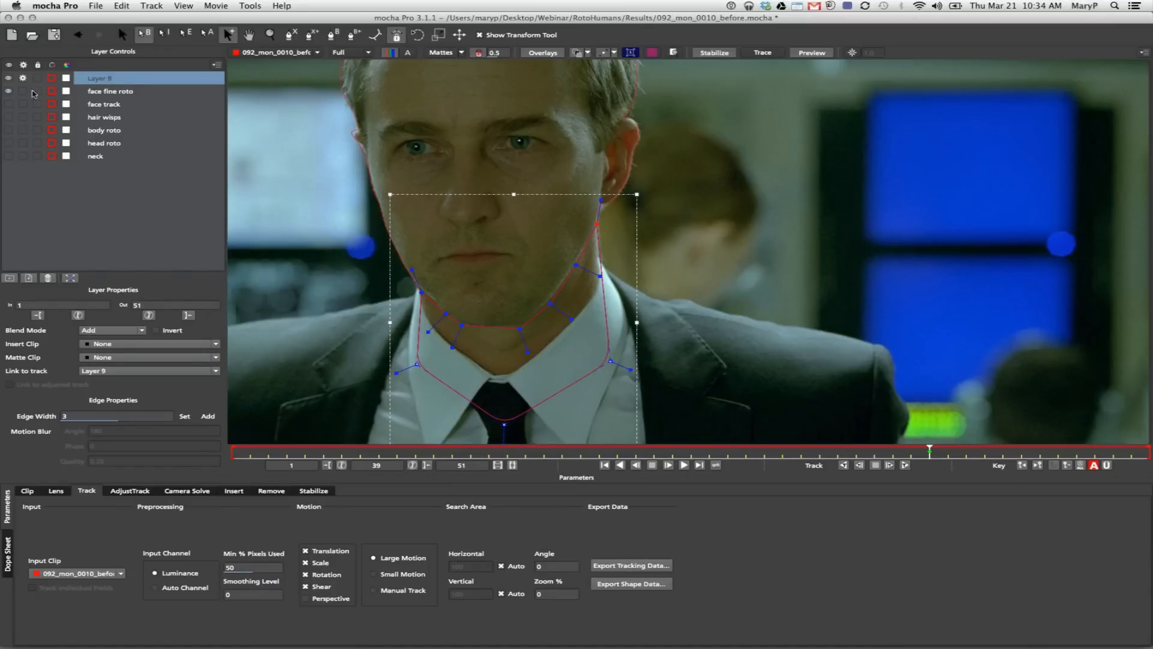
- Rename Layer 9 to "neck track" and track it backwards to frame 1
double_click(101, 79)
text(neck track)
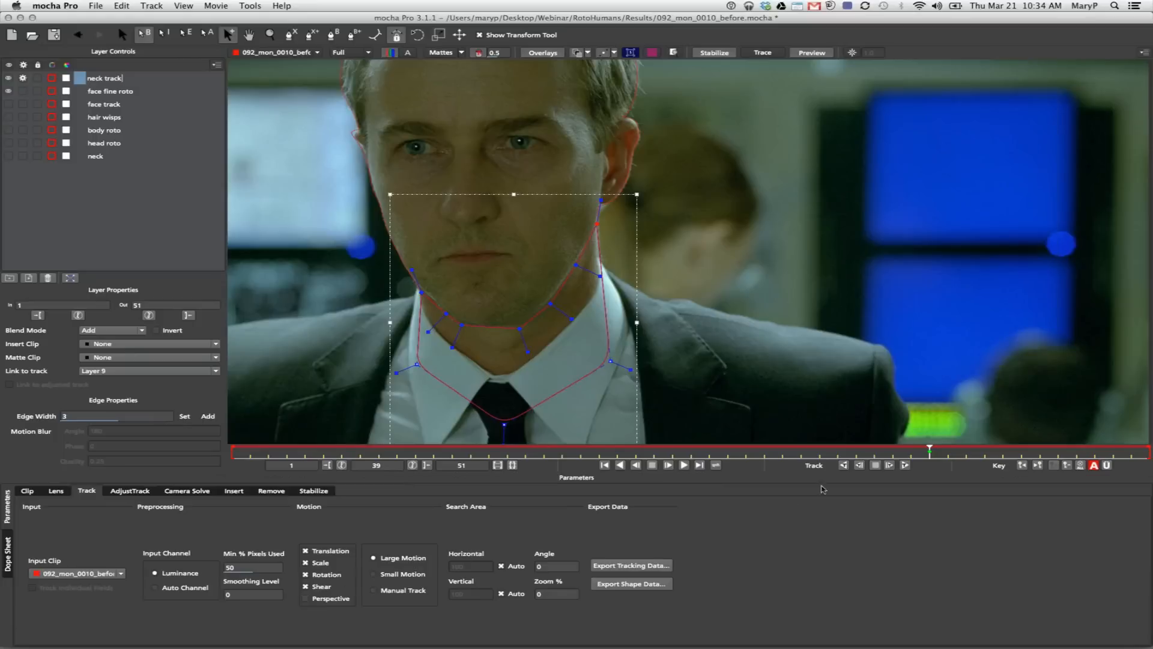
click(844, 465)
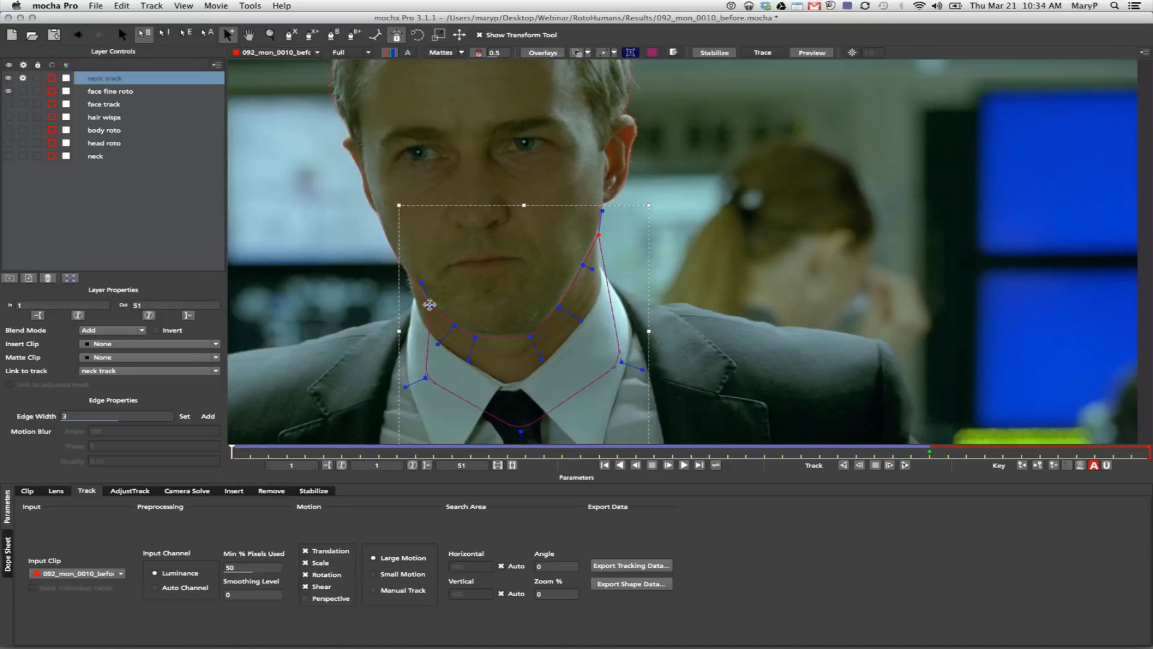
- On frame 1, reposition the neck track spline's upper points along the jaw and move its lowest point further down the tie
drag(431, 305, 410, 279)
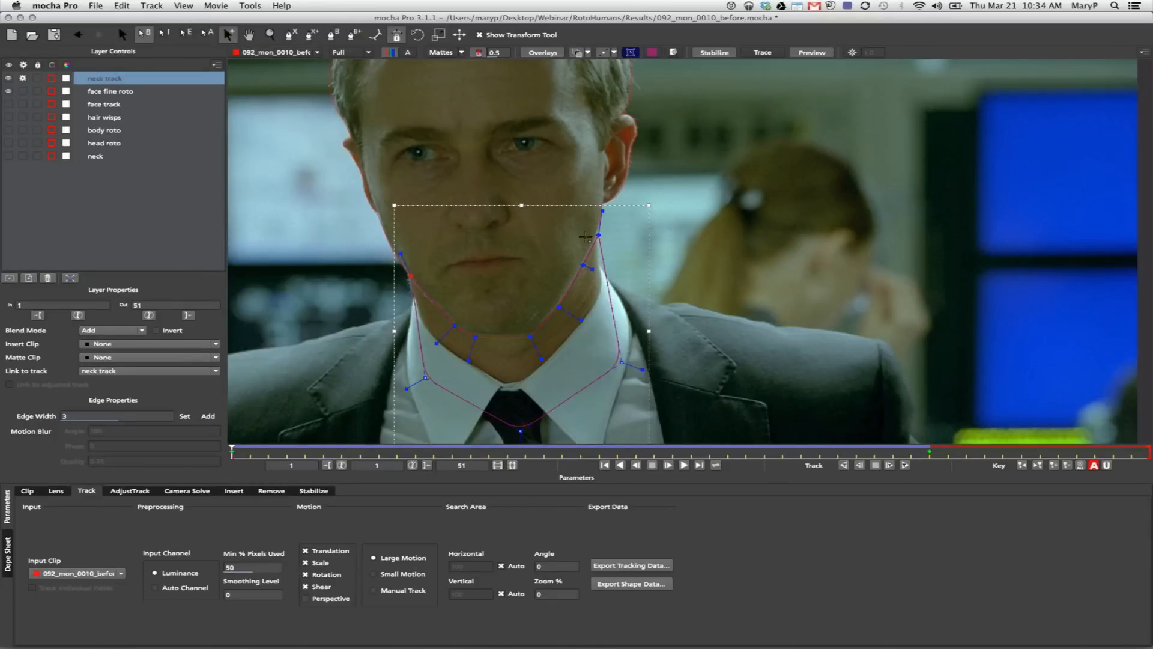
drag(598, 236, 594, 235)
click(271, 35)
drag(500, 282, 477, 265)
key(x)
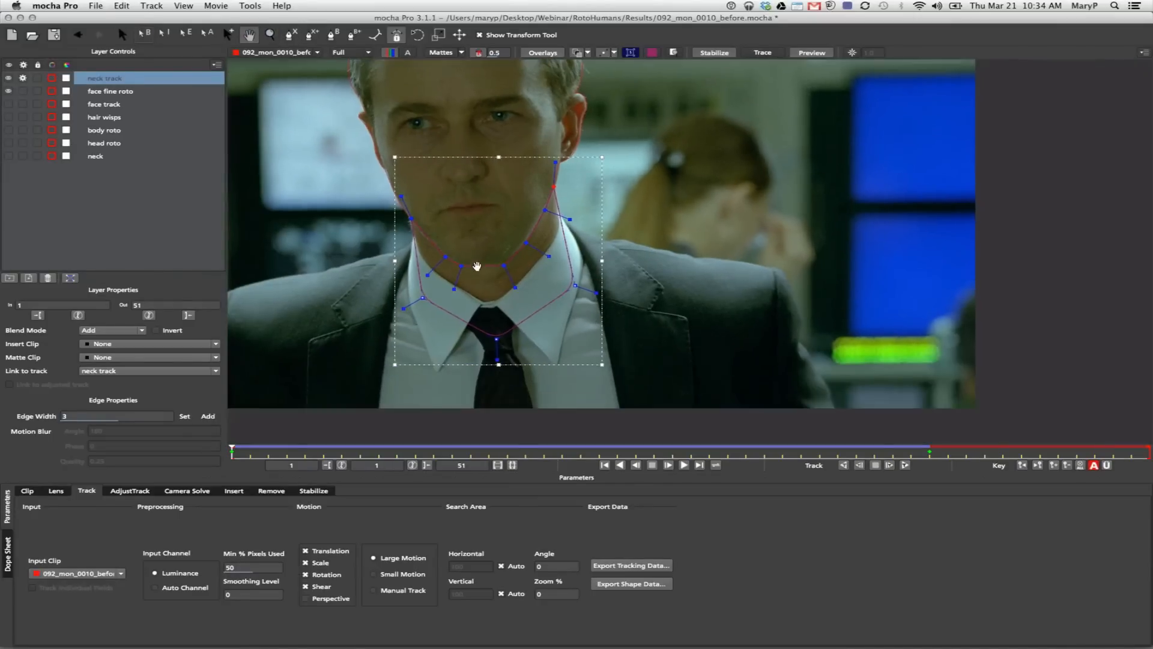
drag(497, 340, 499, 389)
mouse_move(234, 452)
mouse_down()
mouse_move(562, 455)
mouse_move(232, 451)
mouse_up()
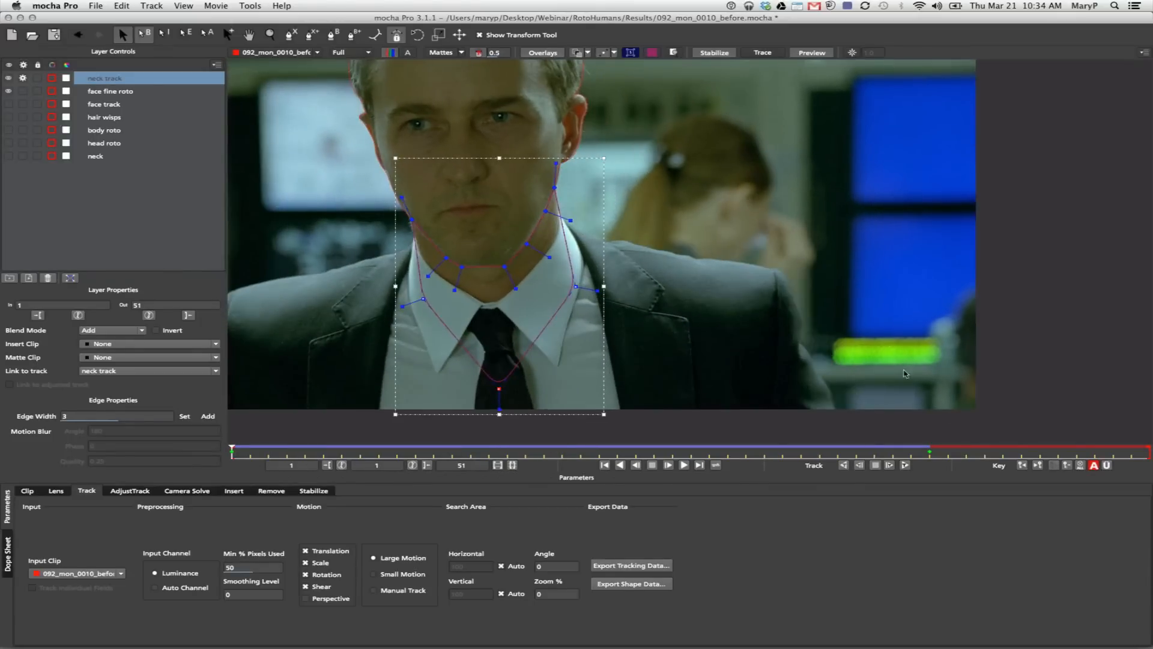
- Show the planar grid and track the neck track layer forward from frame 1 to frame 15
click(649, 59)
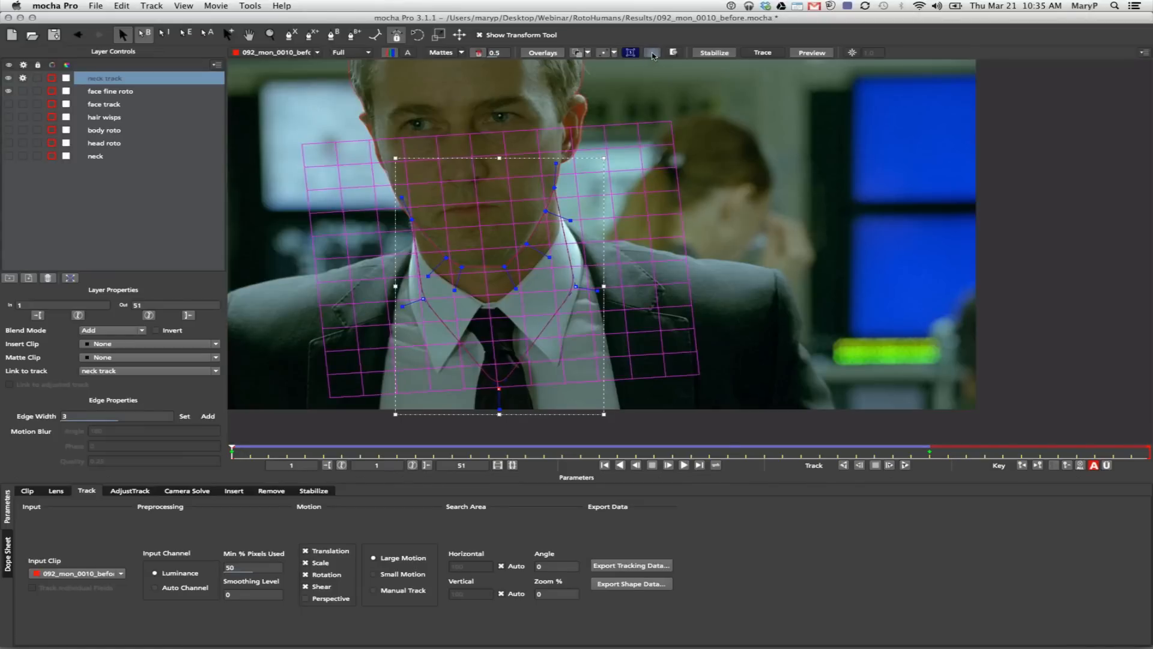
click(905, 465)
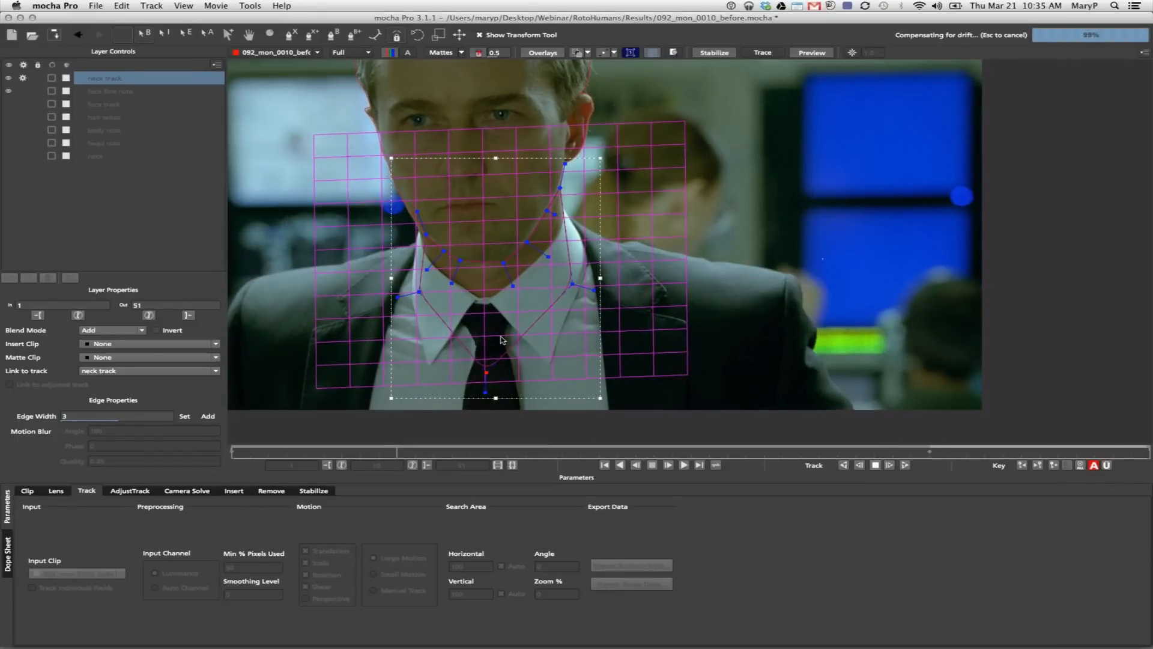
click(875, 465)
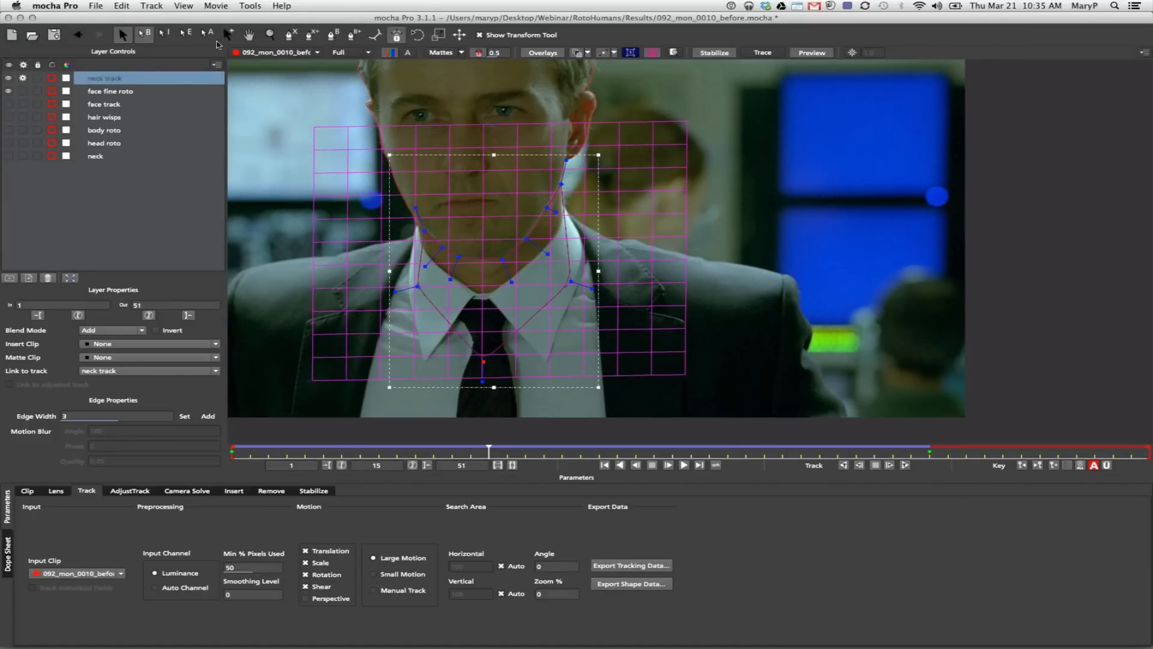
- Add a neck track spline point on each side of the tie at frame 15 and continue tracking forward to frame 30
click(228, 34)
click(533, 328)
click(438, 323)
click(905, 465)
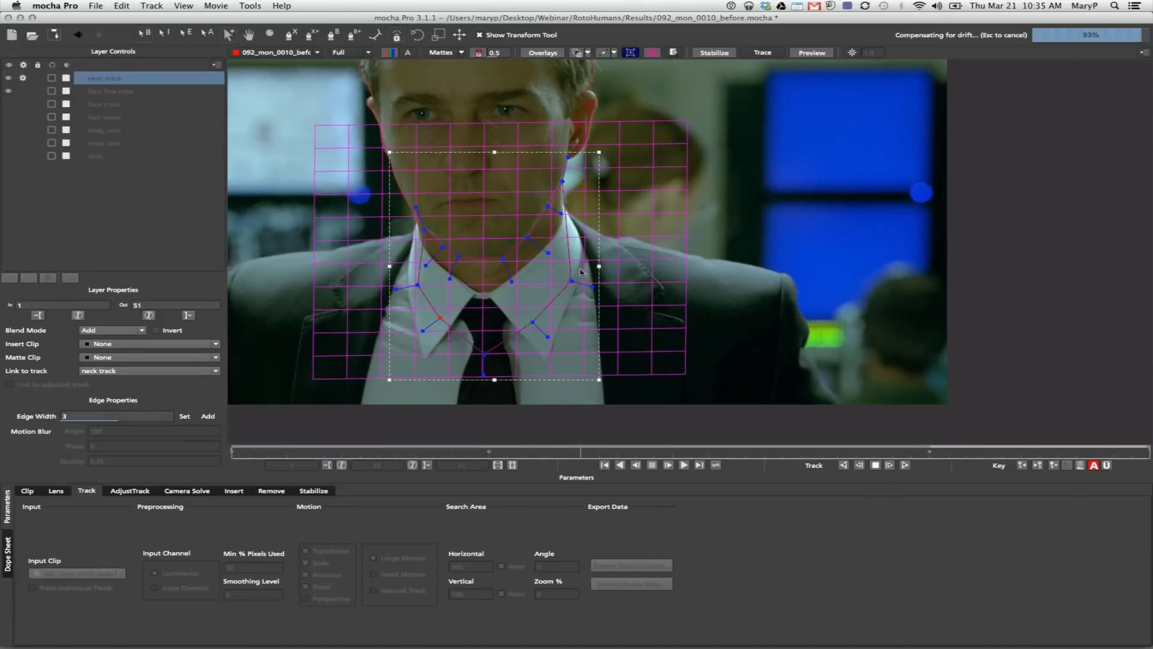
click(874, 465)
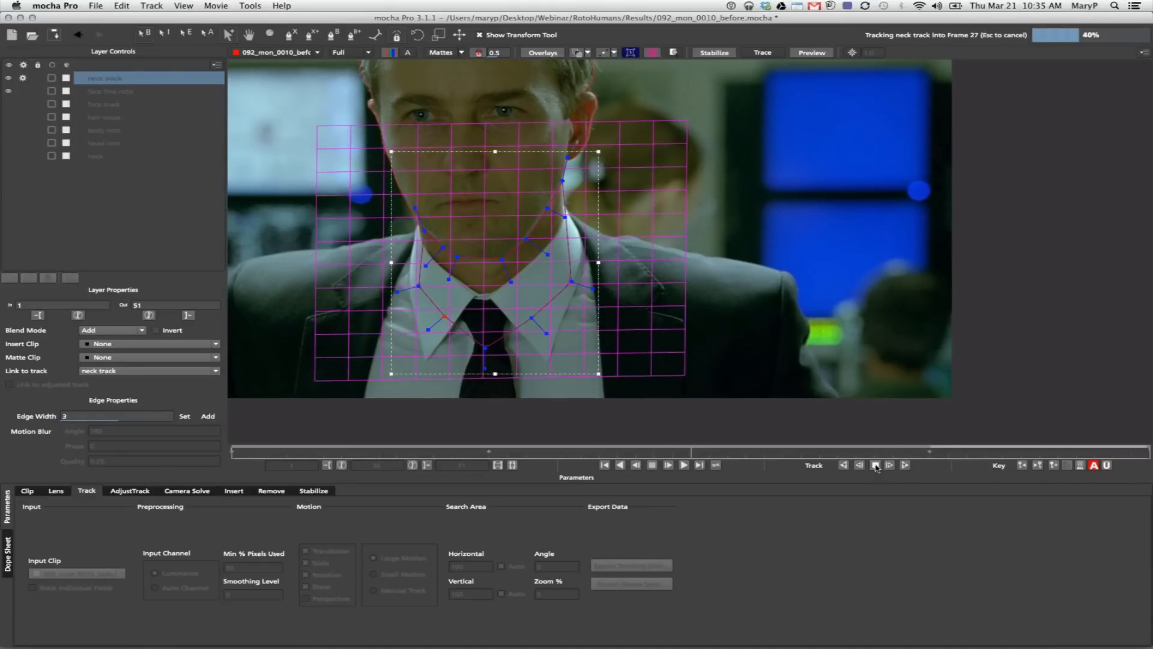
click(875, 465)
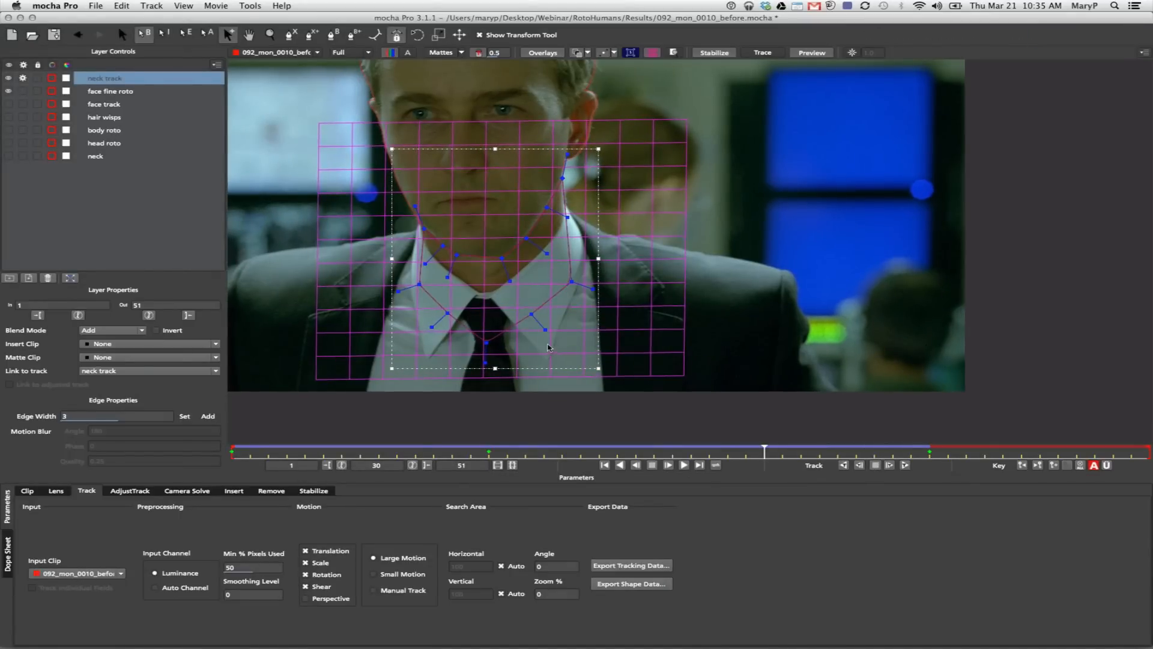
- Delete the two added points beside the tie and continue tracking the neck track layer forward to frame 36
drag(525, 296, 559, 346)
key(Delete)
key(Delete)
click(905, 465)
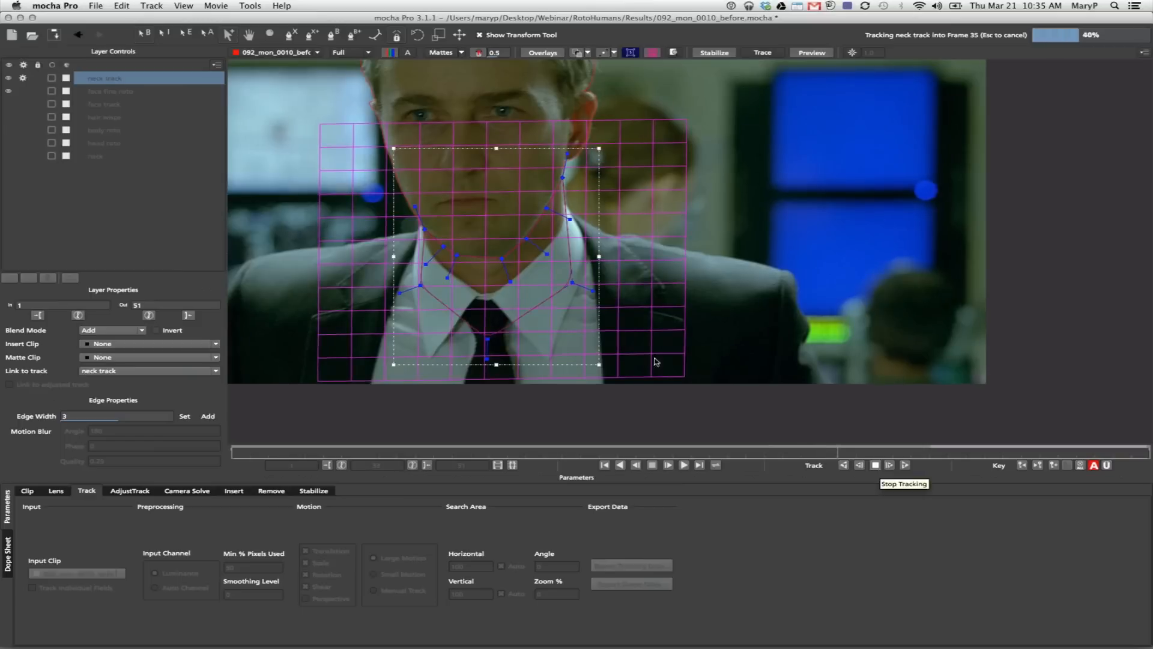
click(875, 466)
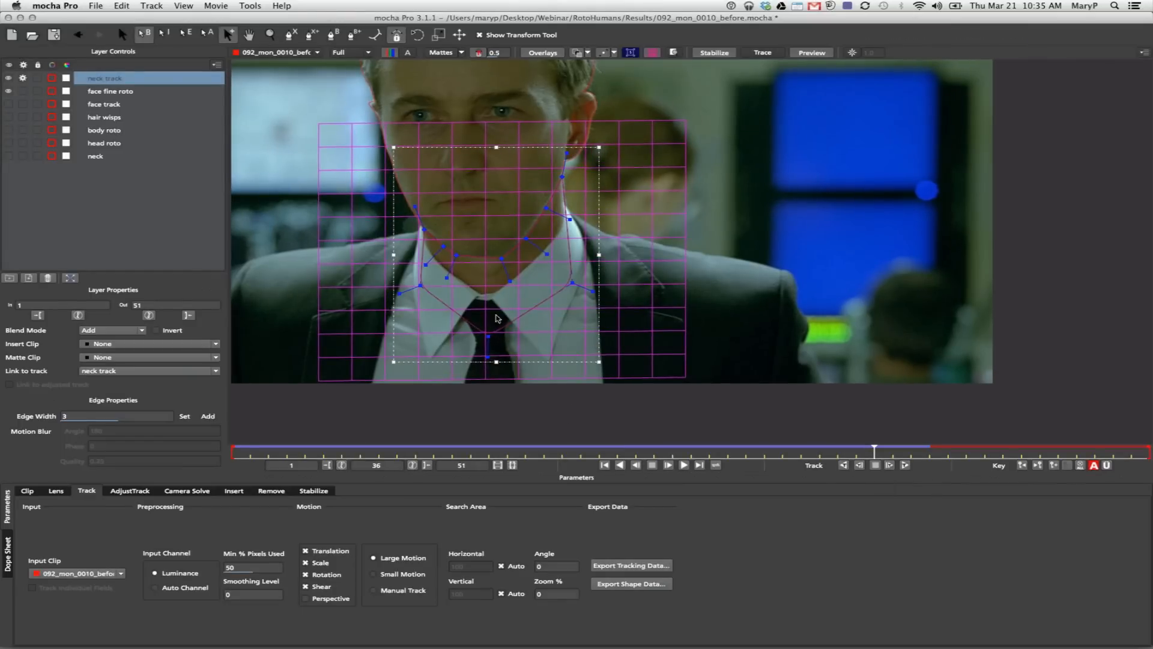
- Hide the neck track and face fine roto layers and show the hair wisps, body roto, head roto and neck layers
click(266, 33)
drag(542, 198, 533, 234)
key(x)
drag(509, 292, 513, 341)
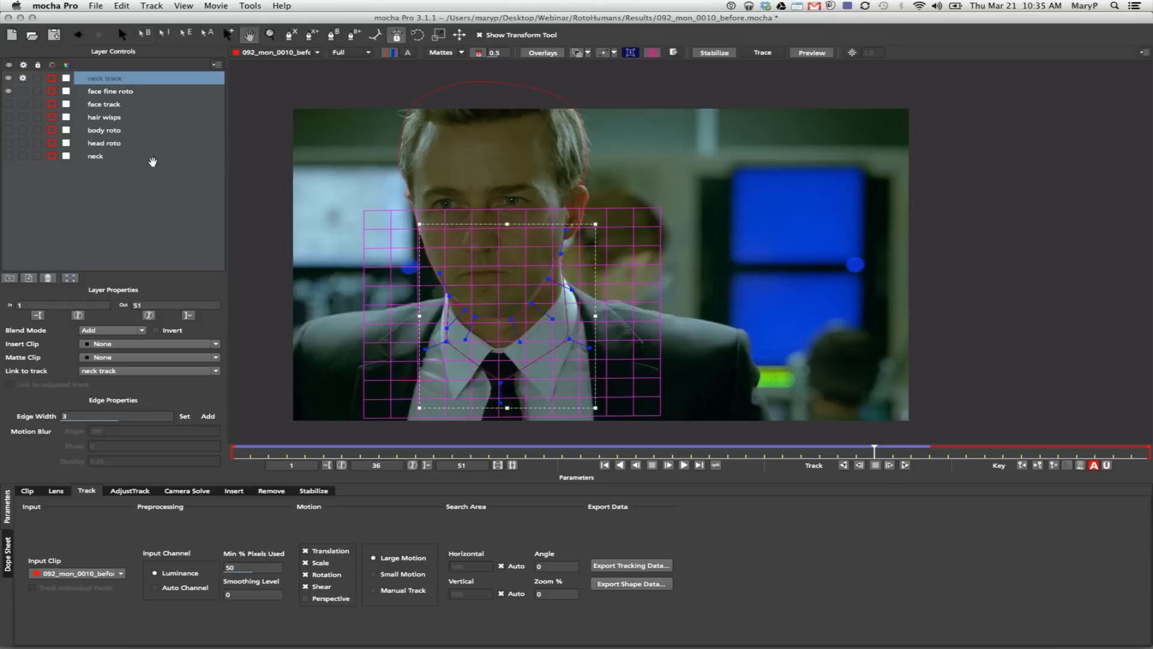
click(10, 79)
click(8, 92)
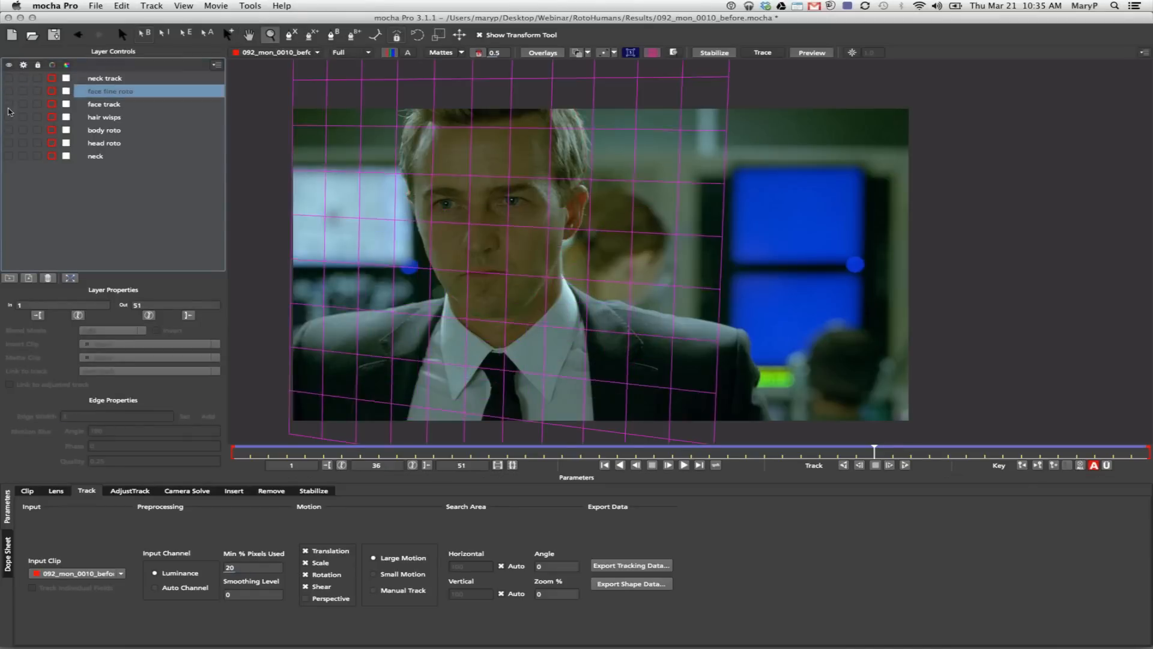
click(8, 117)
click(8, 129)
click(9, 143)
click(9, 155)
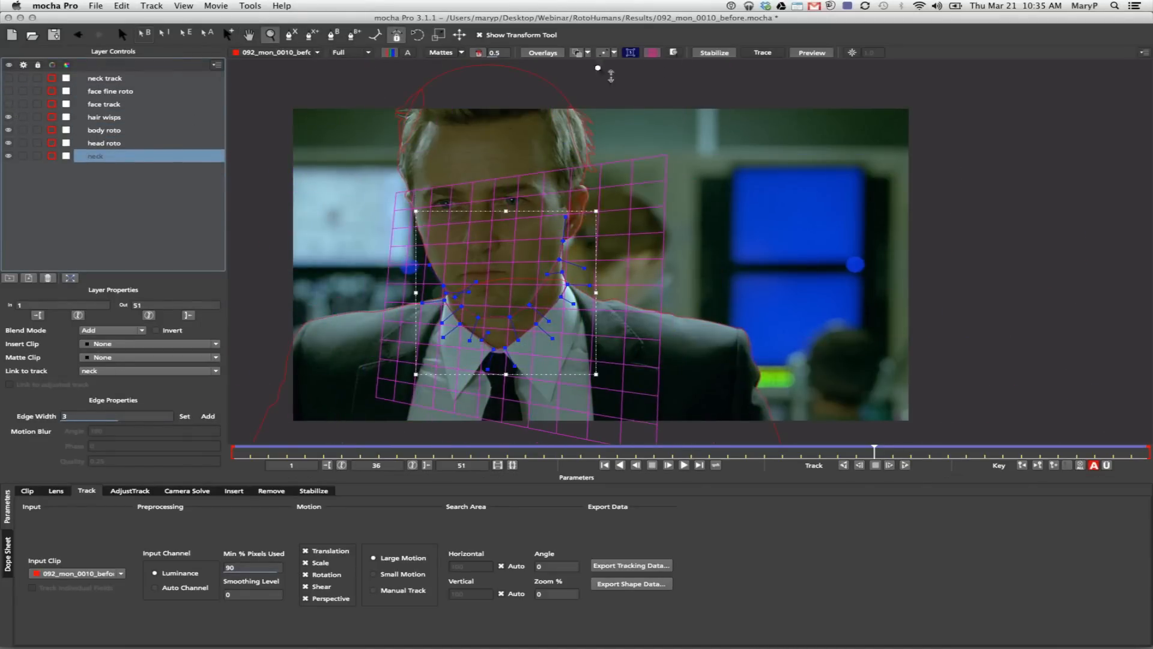
- Hide the planar grid and examine the neck roto's spline points while scrubbing back from frame 36 to frame 21
click(652, 52)
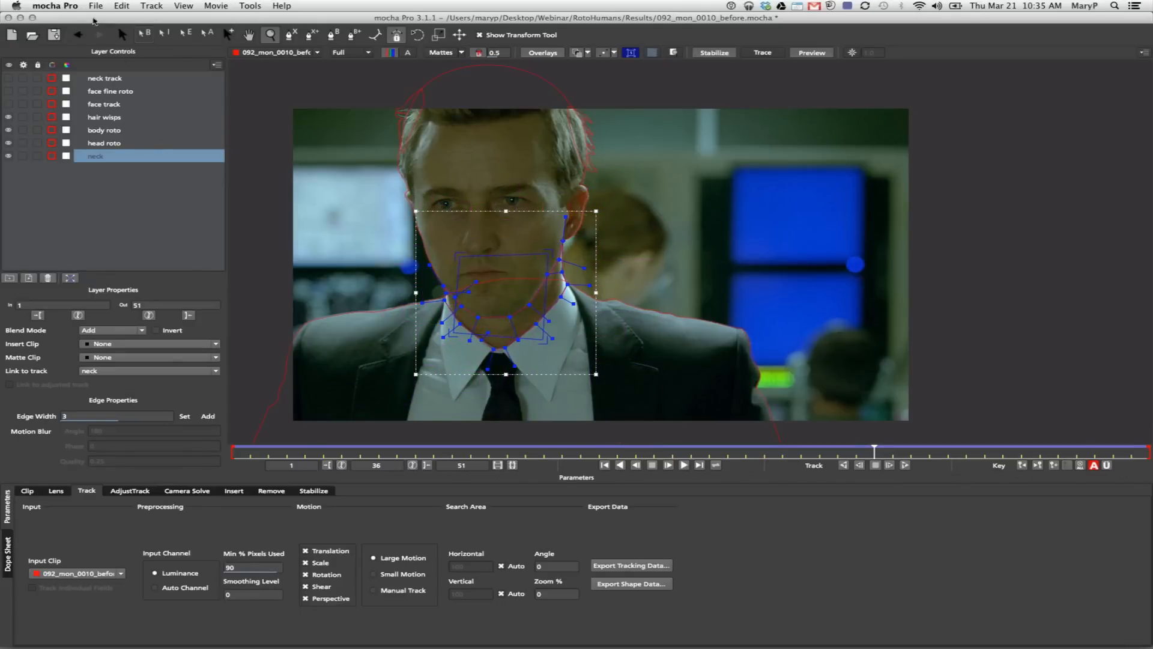
click(123, 35)
drag(389, 258, 491, 347)
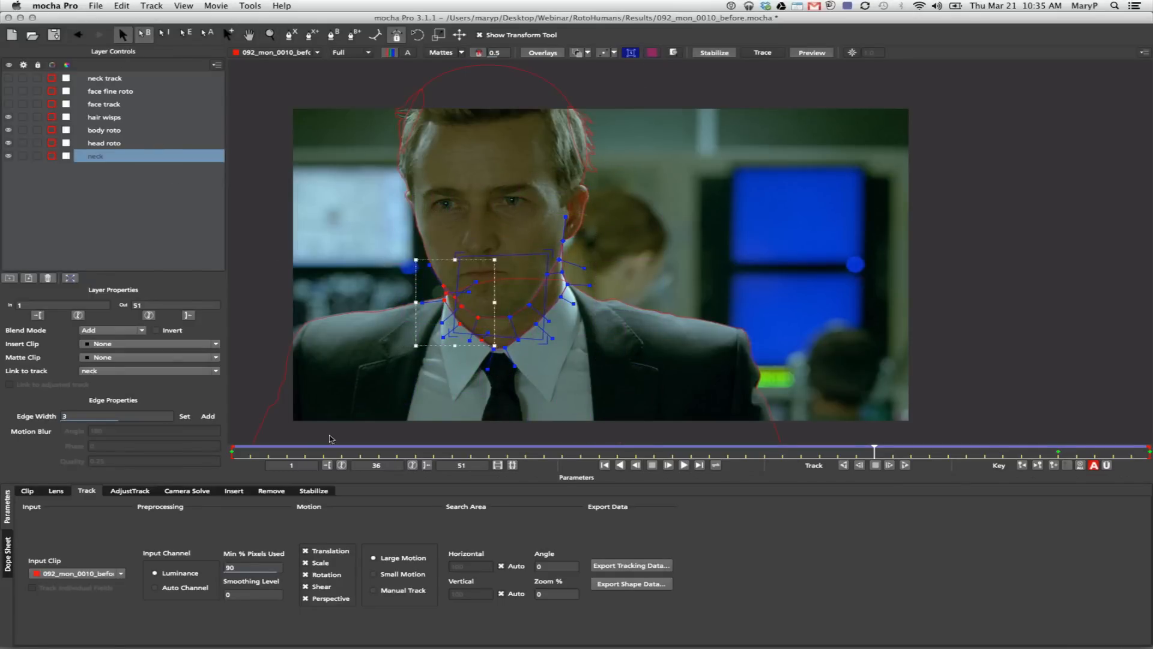
drag(871, 455, 592, 455)
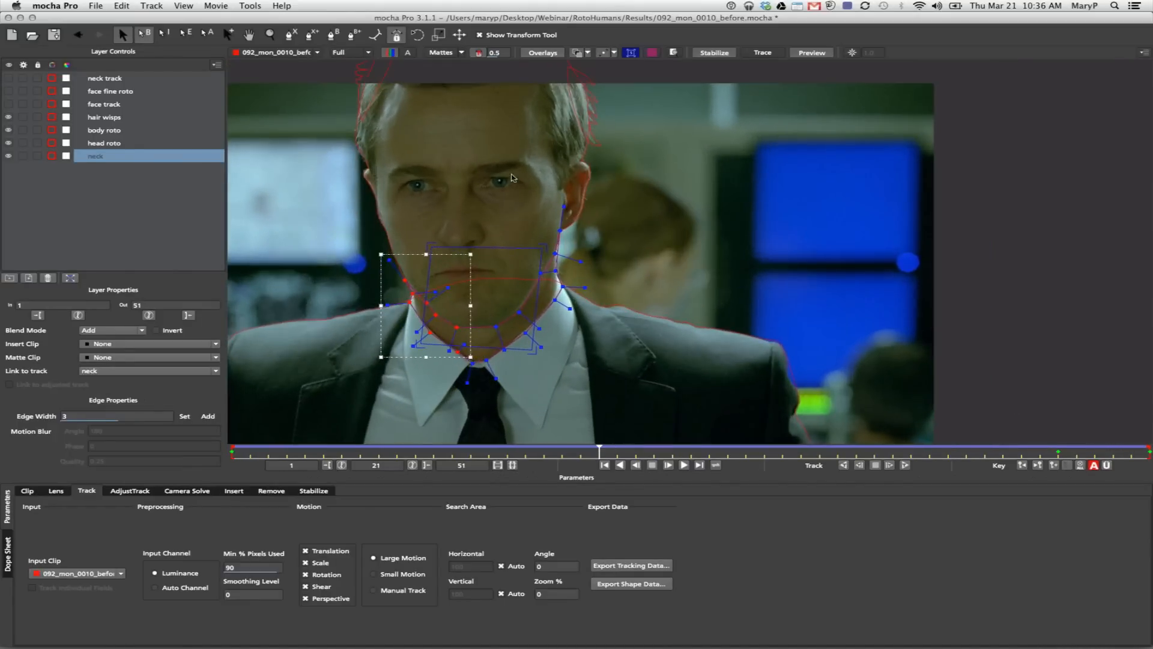
click(341, 232)
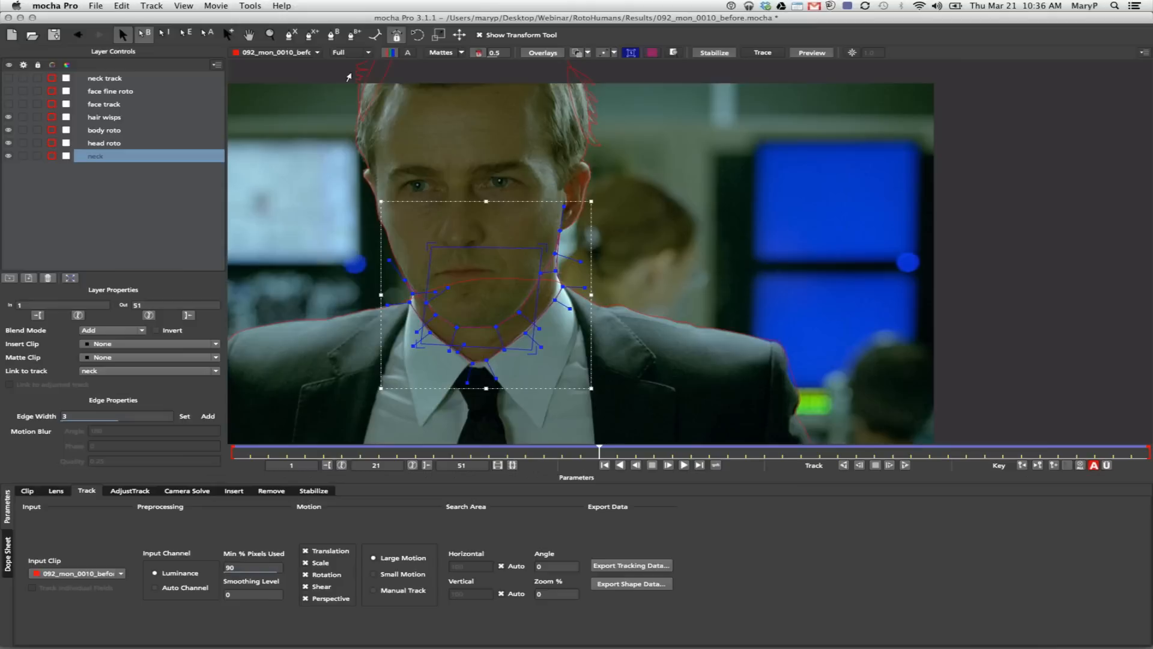
click(271, 36)
drag(448, 157, 433, 206)
- Set Export Rendered Shapes to mattes from all visible layers, switch from QuickTime movie to image sequence and back, and cancel the export
click(96, 6)
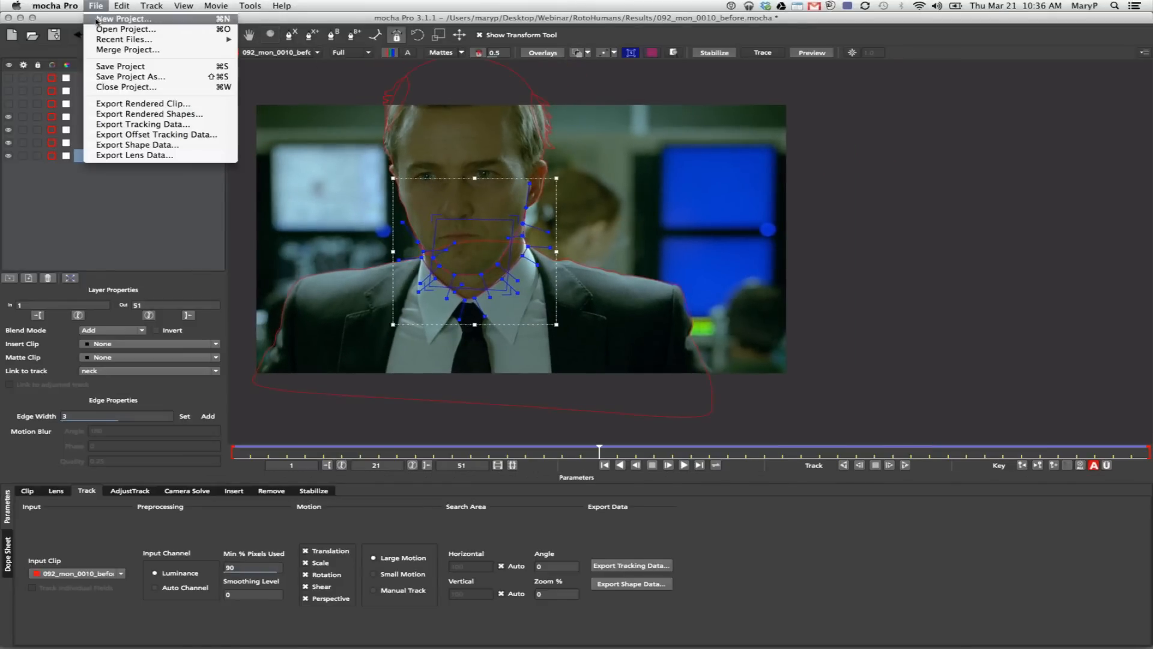
click(127, 114)
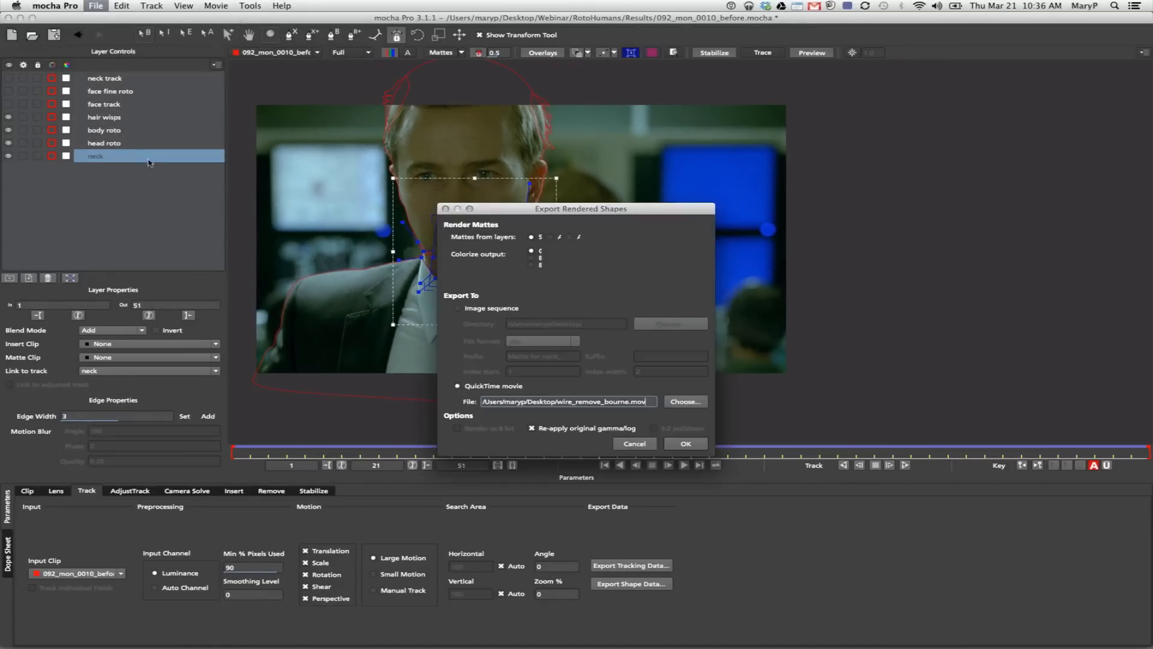
click(579, 237)
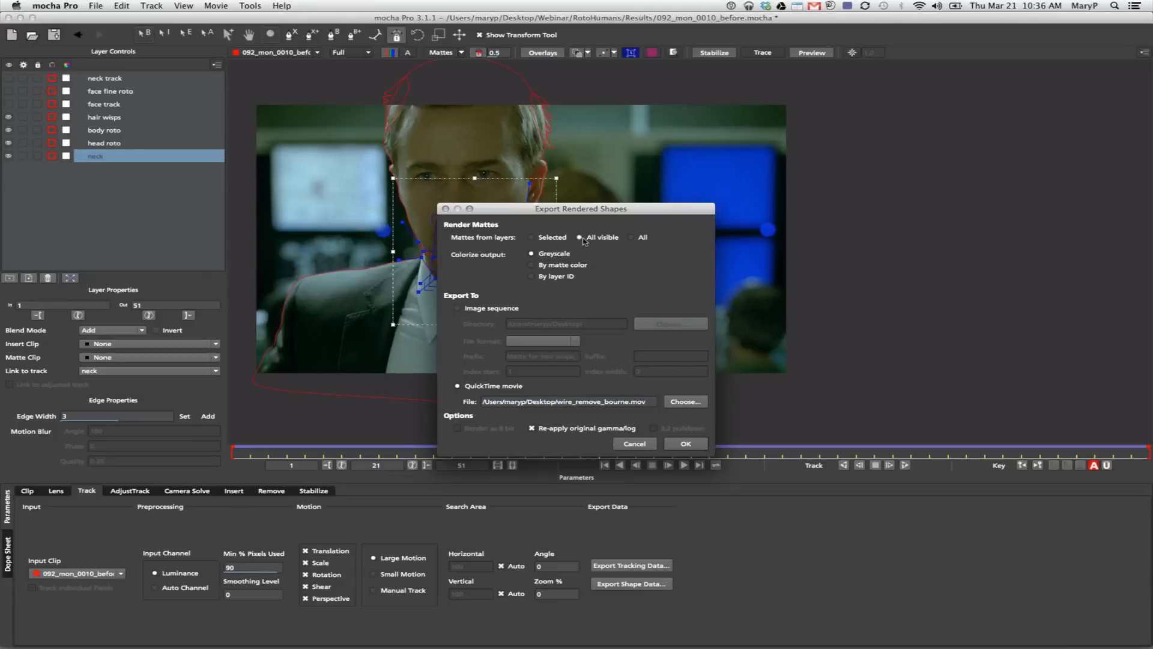
drag(578, 211, 834, 154)
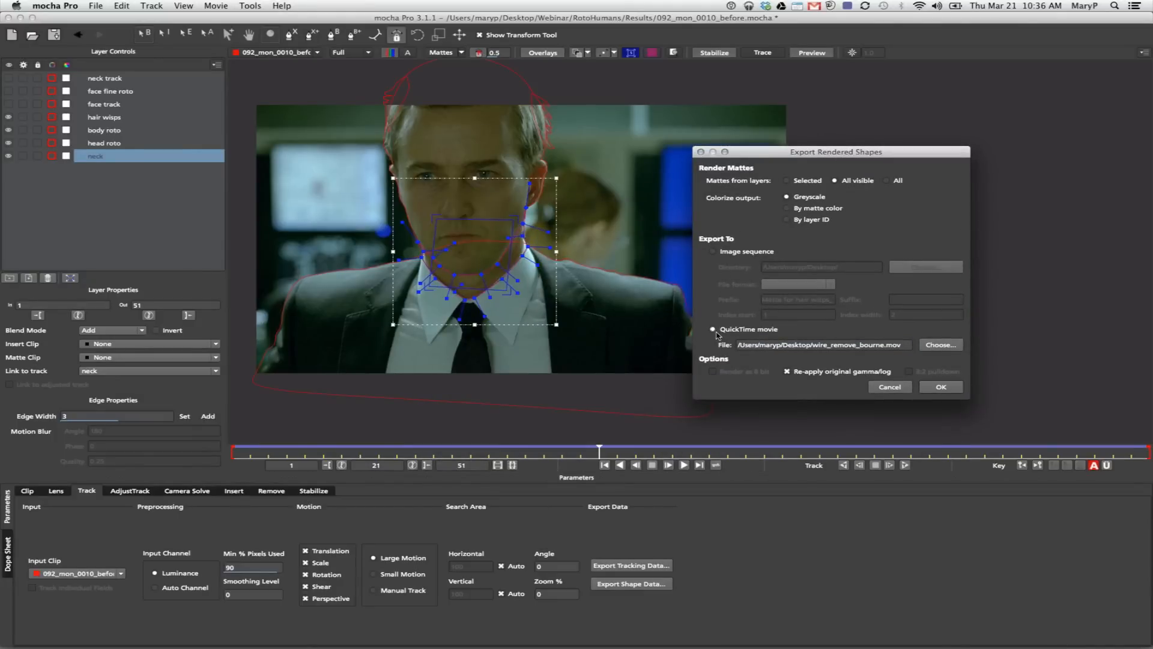
click(713, 251)
click(710, 330)
click(887, 387)
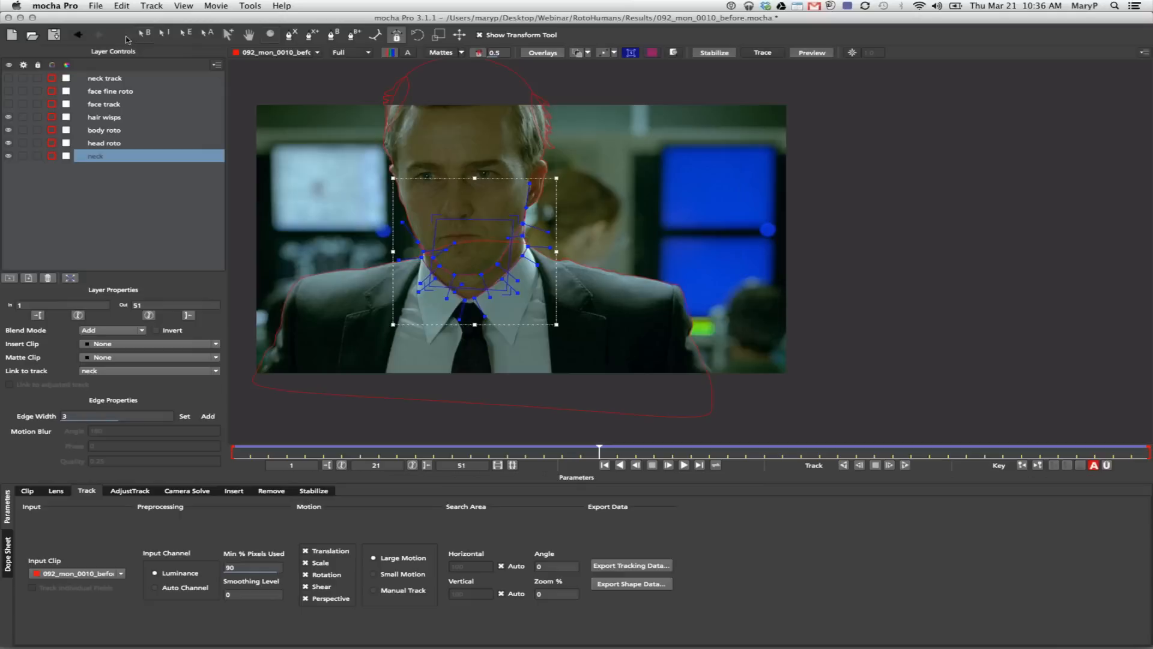
- Draw a closed four-point X-spline between the background woman's head and the upper blue monitor on frame 21
click(291, 34)
click(625, 158)
click(670, 160)
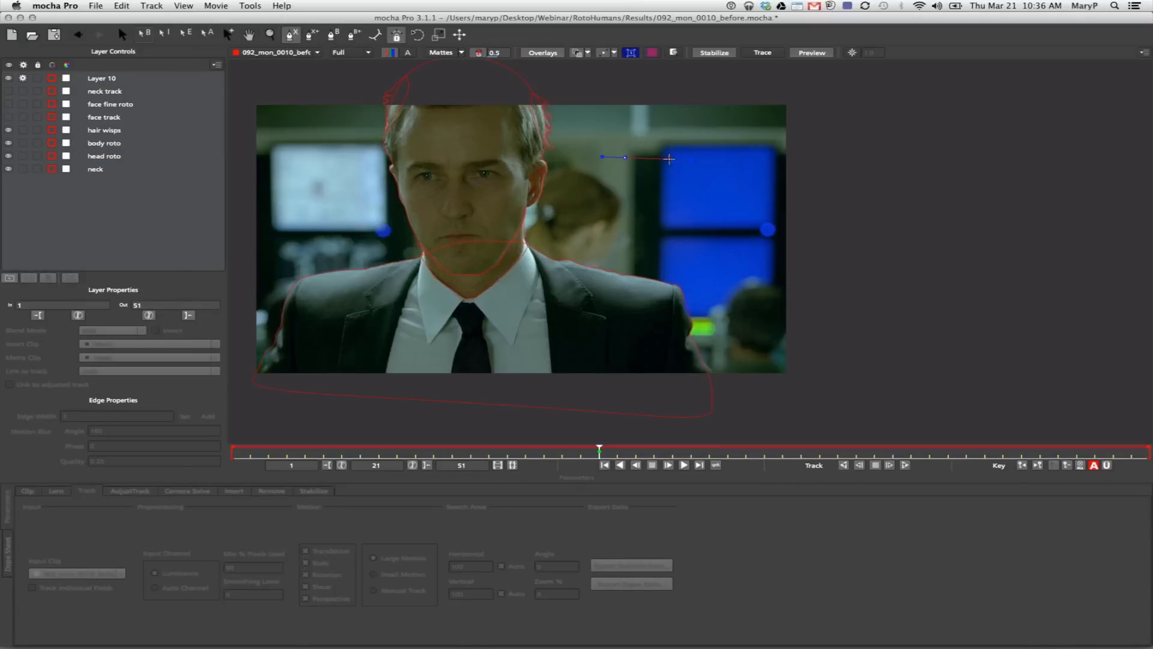
click(659, 220)
click(608, 215)
right_click(609, 215)
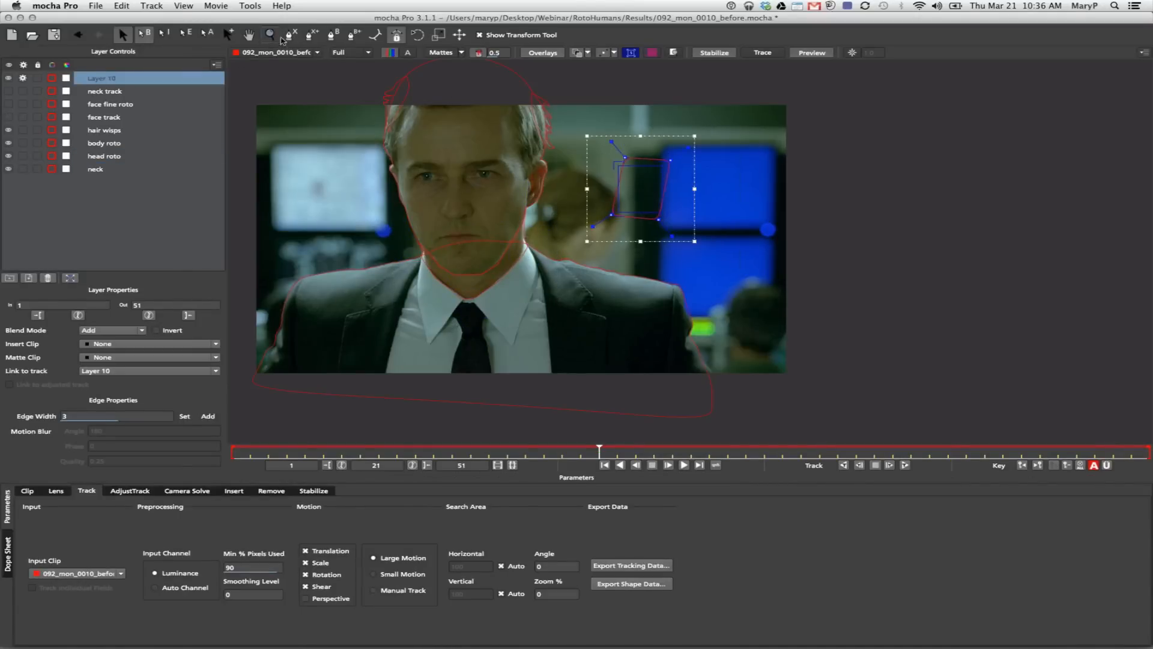
- Draw a second four-point X-spline over the upper blue monitor and attach its two nearest points to the first spline's adjoining edge
click(708, 168)
click(753, 174)
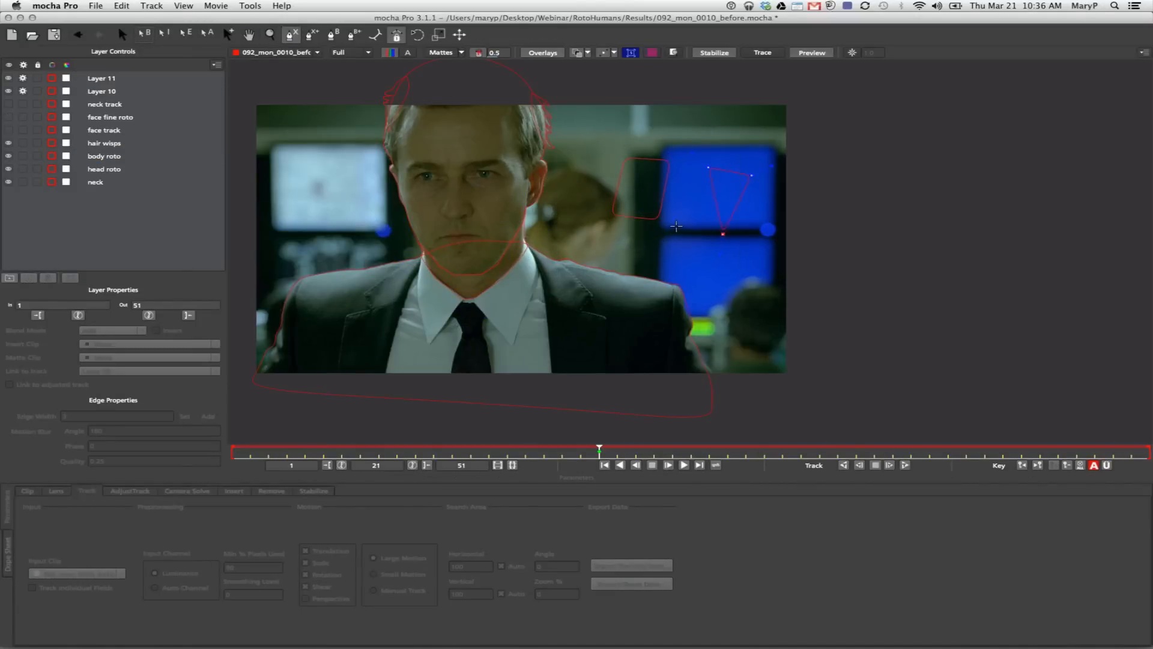
click(676, 226)
right_click(676, 226)
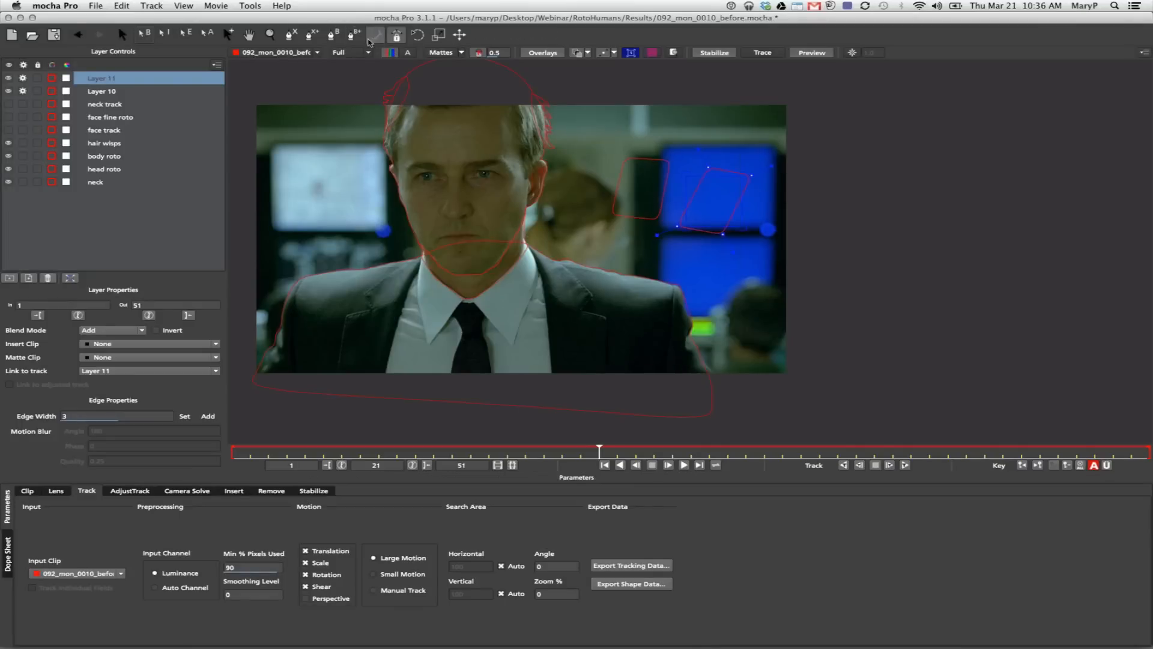
click(369, 39)
drag(708, 170, 672, 164)
drag(678, 227, 658, 222)
- Delete both demonstration splines, Layer 11 and Layer 10
click(122, 35)
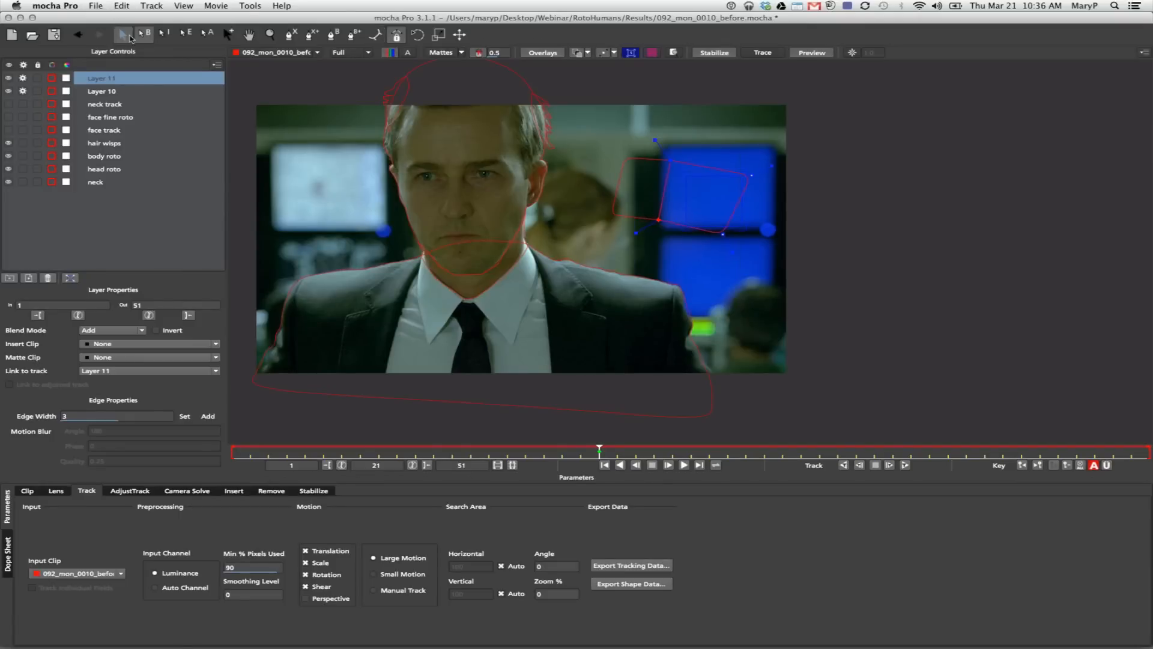
drag(781, 255, 781, 257)
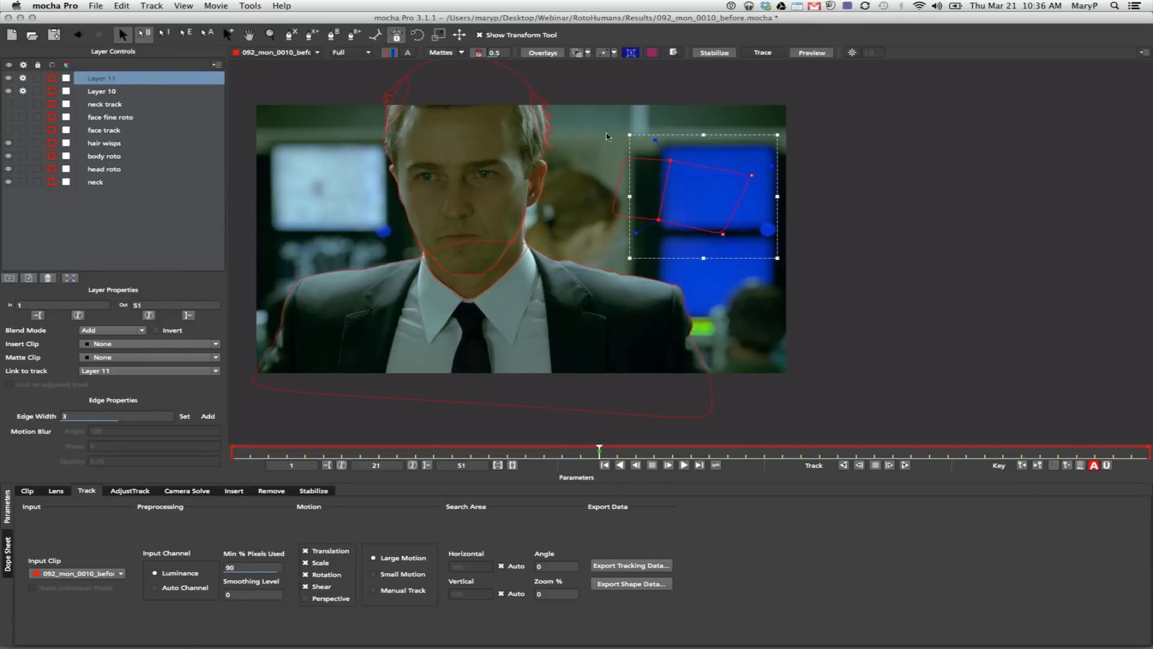
key(Delete)
click(629, 150)
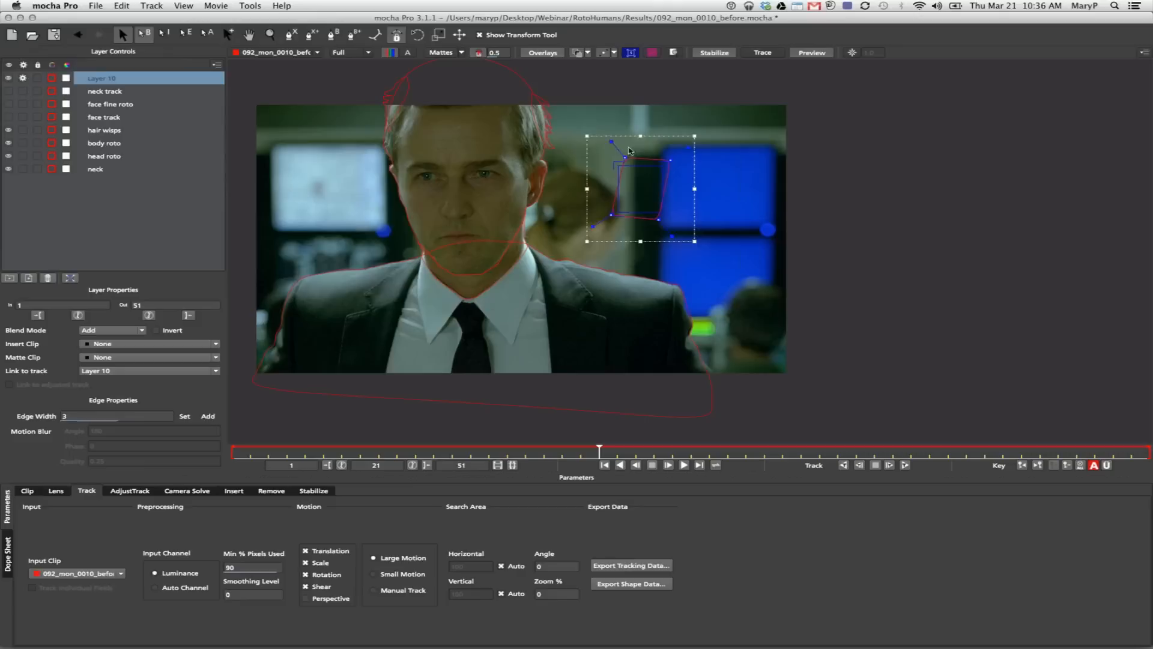
key(Delete)
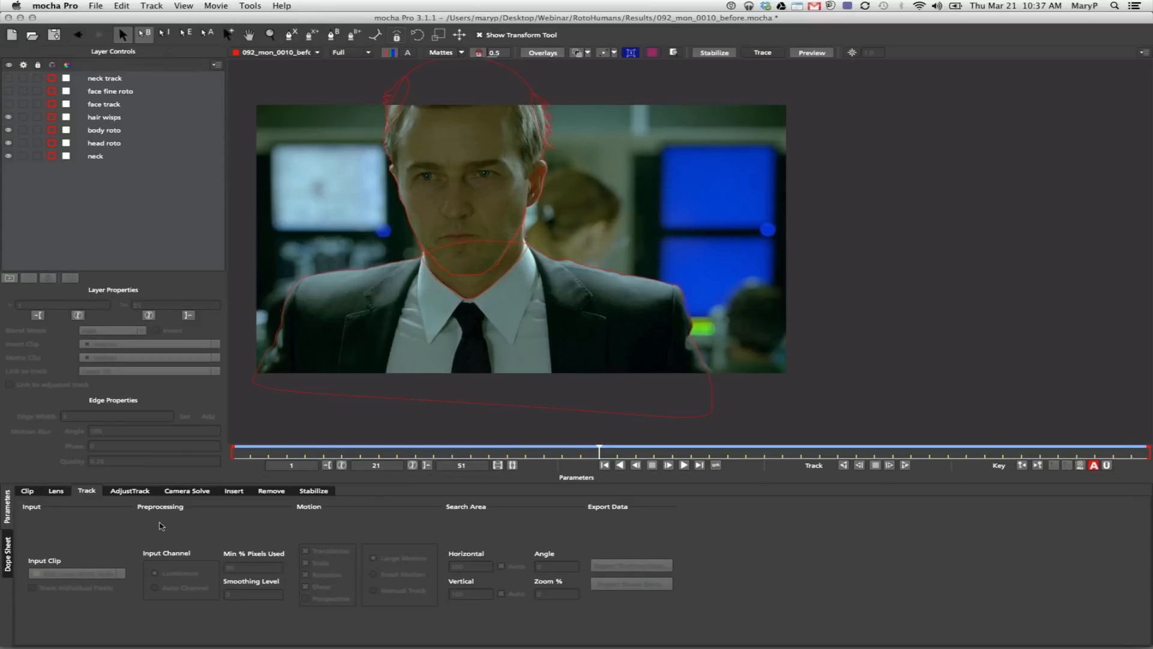
- Export the shape data of all visible layers as mocha shape data for AE, copied to the clipboard
click(91, 119)
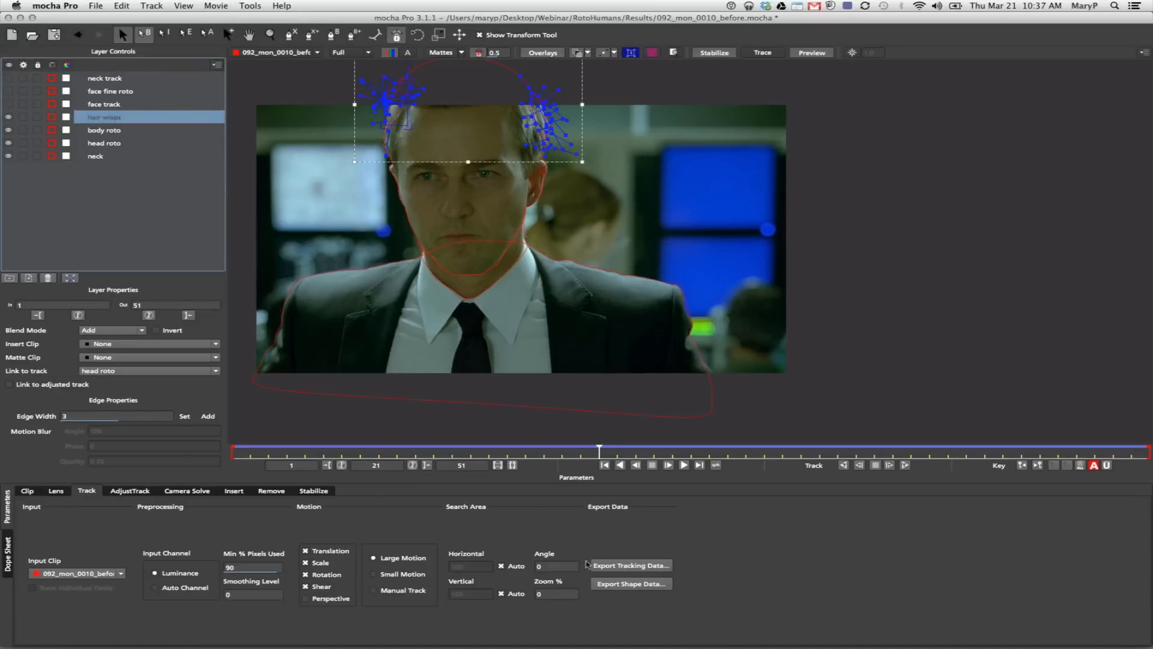
click(630, 583)
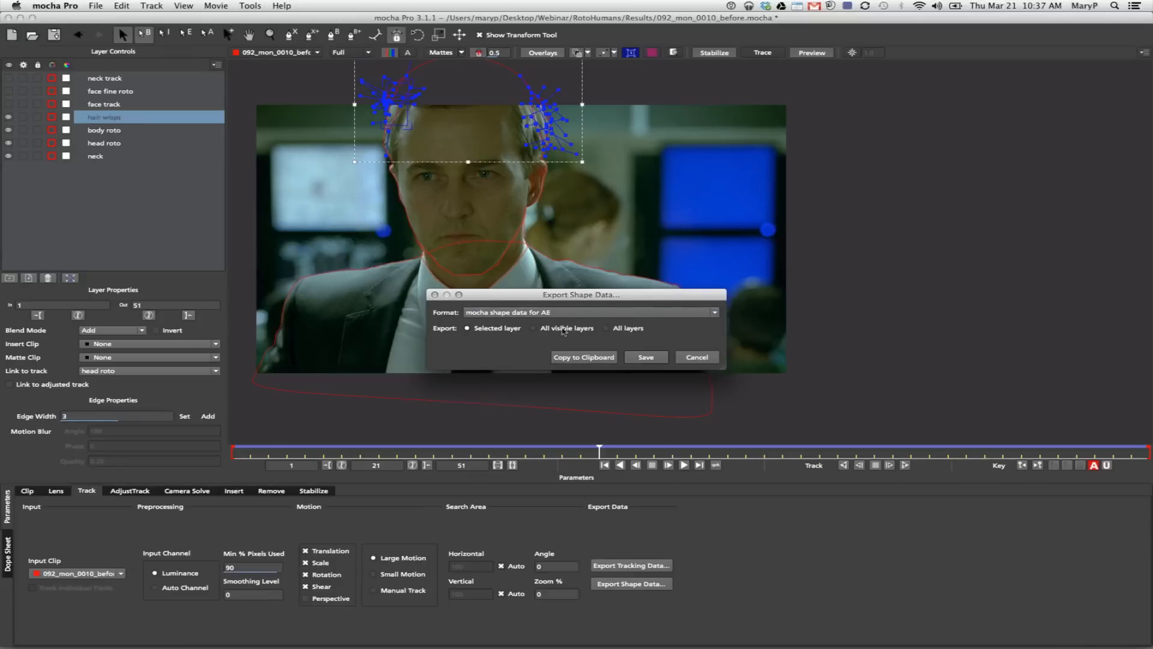
drag(585, 298, 626, 318)
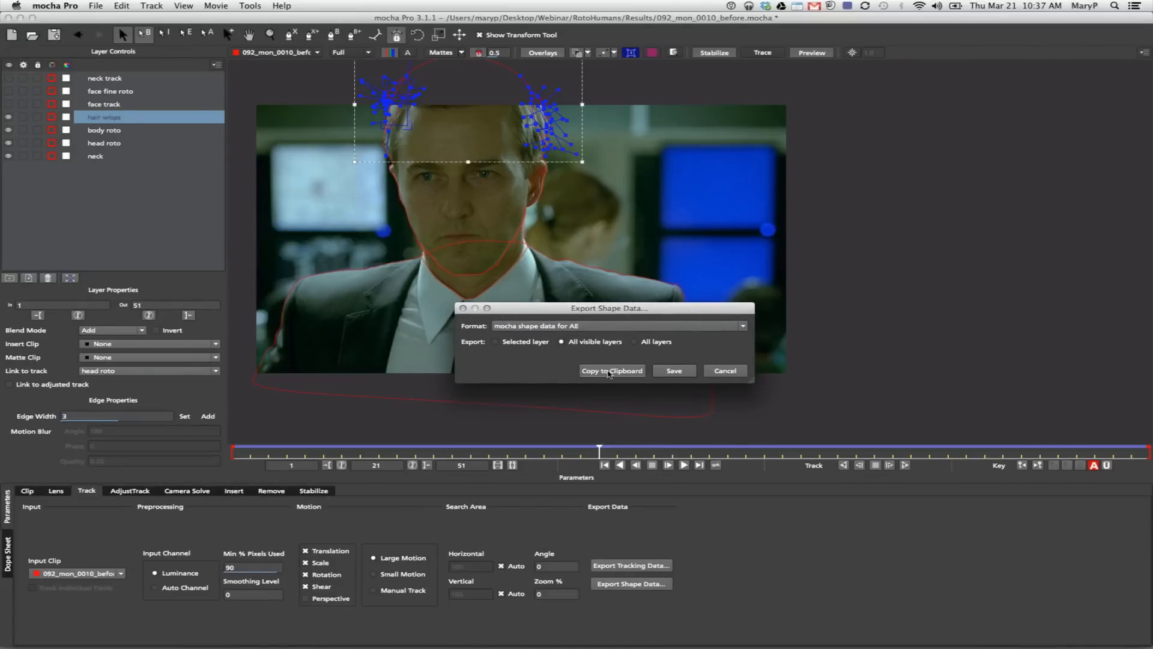
click(598, 368)
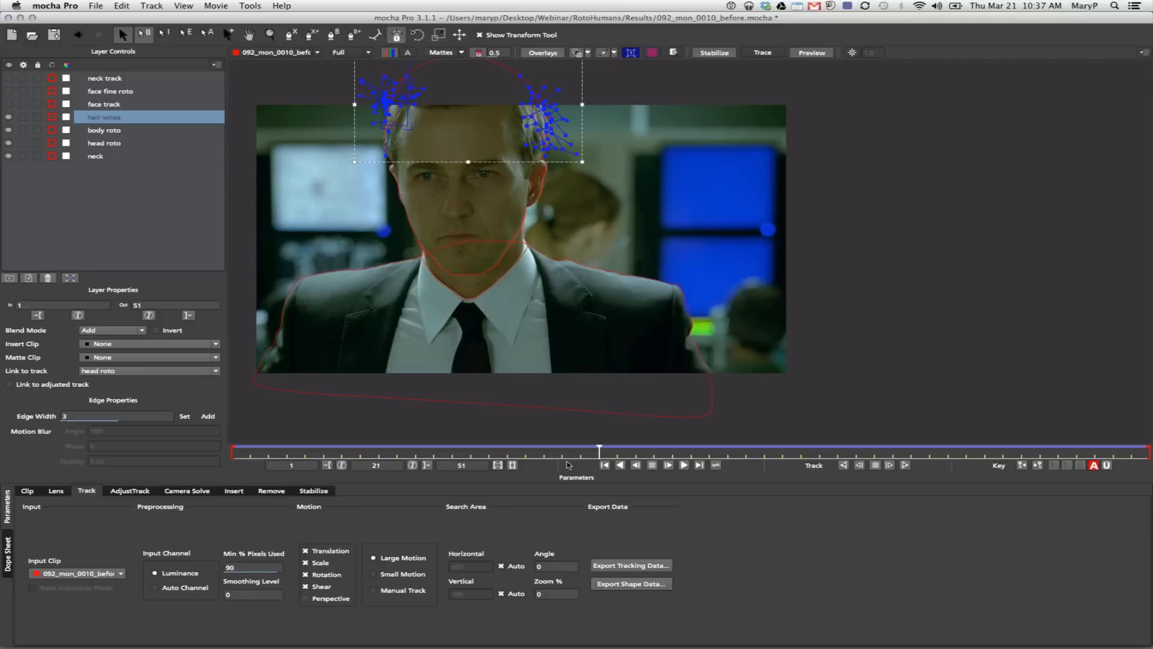
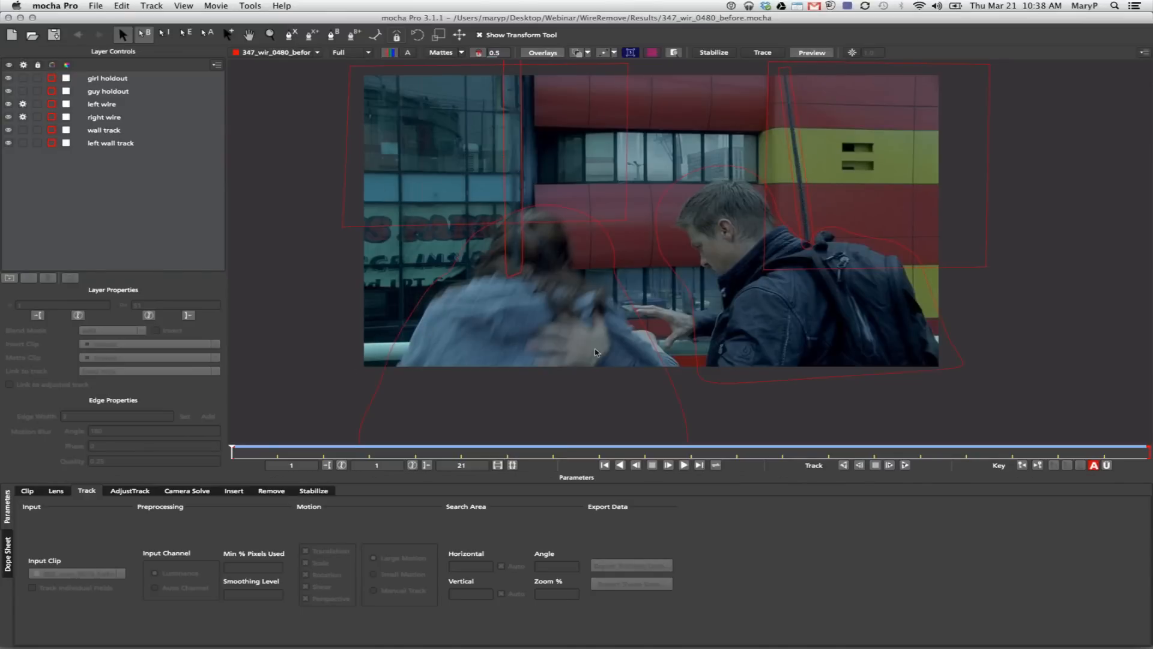
- In the 347_wir_0480_before project, examine the girl and guy holdouts, left and right wires, wall track and left wall track layers
click(271, 34)
drag(569, 223, 600, 276)
key(x)
key(z)
key(x)
drag(601, 276, 574, 267)
key(z)
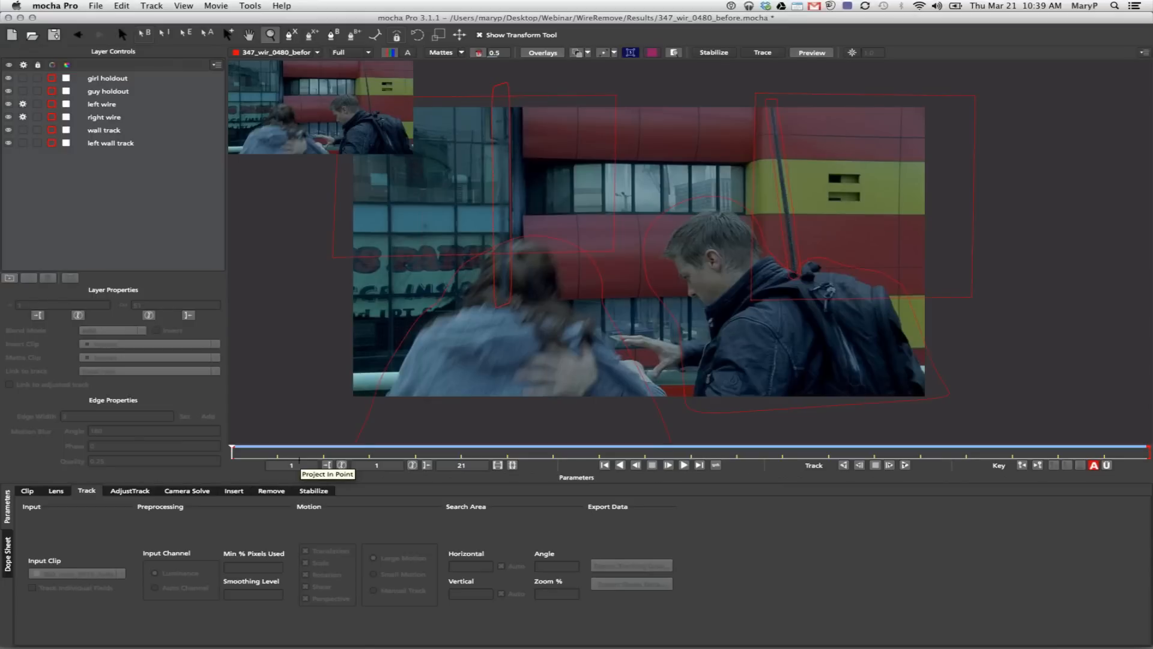
click(673, 53)
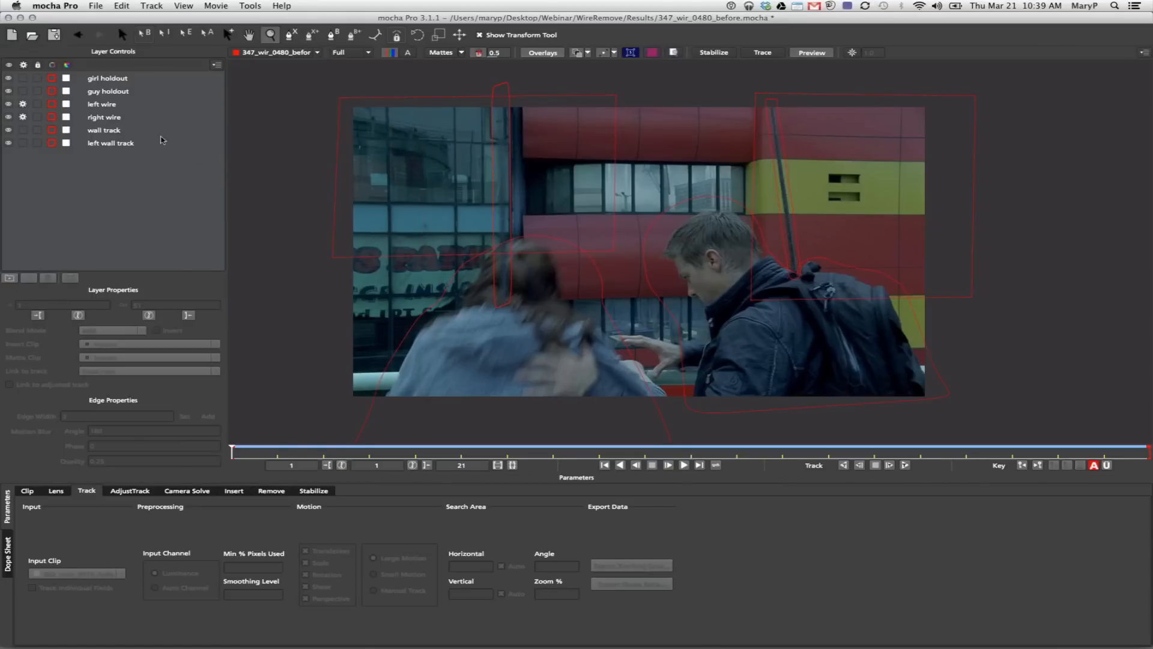
click(110, 81)
click(113, 94)
click(113, 116)
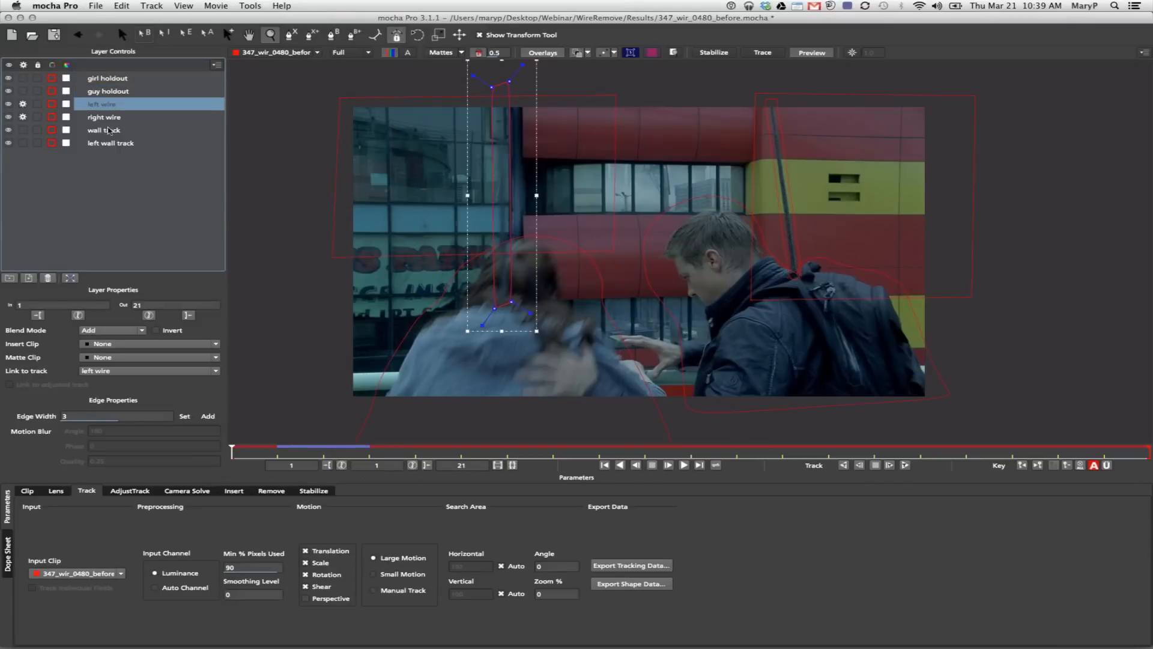
click(110, 132)
click(110, 117)
click(110, 131)
click(111, 143)
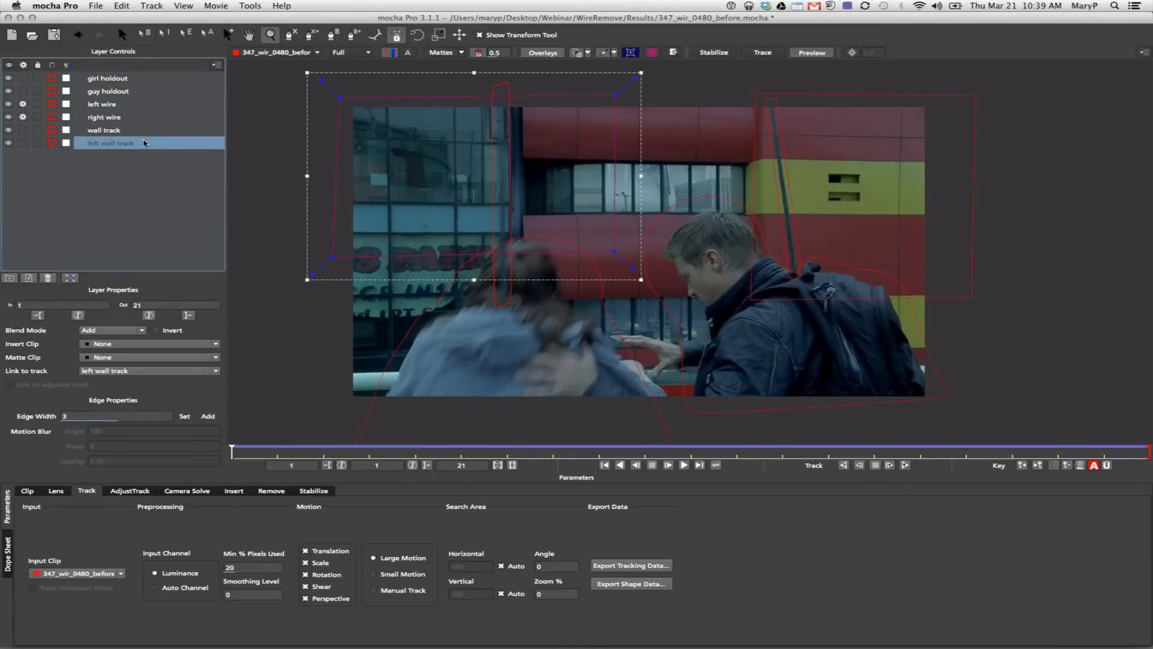
- Hide all the other layers' splines and select the girl holdout layer, leaving only its outline shown
click(8, 90)
click(8, 104)
click(8, 118)
click(8, 130)
click(8, 143)
click(105, 80)
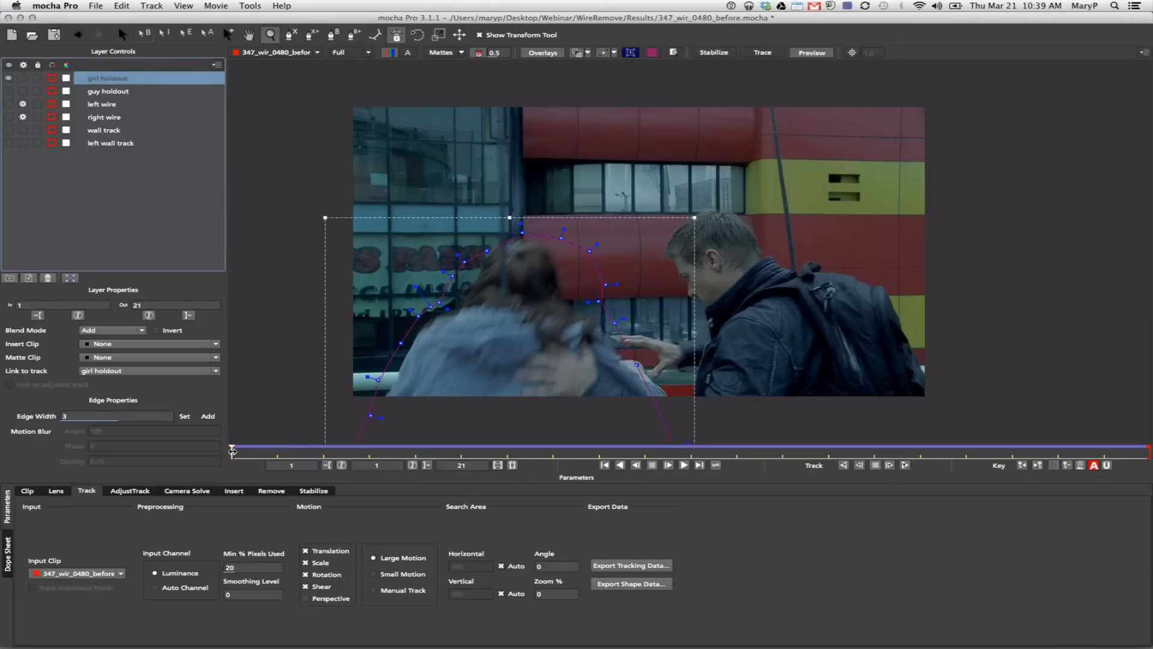
- Scrub from frame 1 to frame 17 and back, examining how the girl holdout outline follows the girl
drag(232, 450, 967, 450)
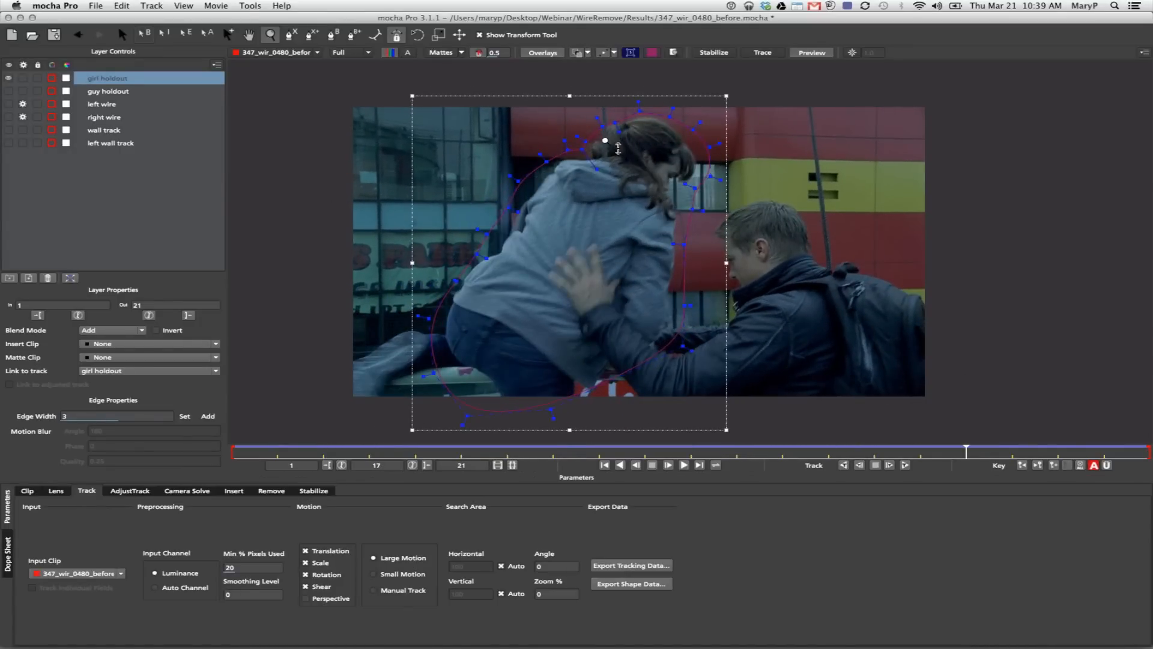
mouse_move(615, 170)
mouse_down()
mouse_move(625, 161)
mouse_move(603, 171)
mouse_up()
drag(604, 171, 618, 143)
drag(615, 170, 695, 171)
drag(964, 451, 252, 394)
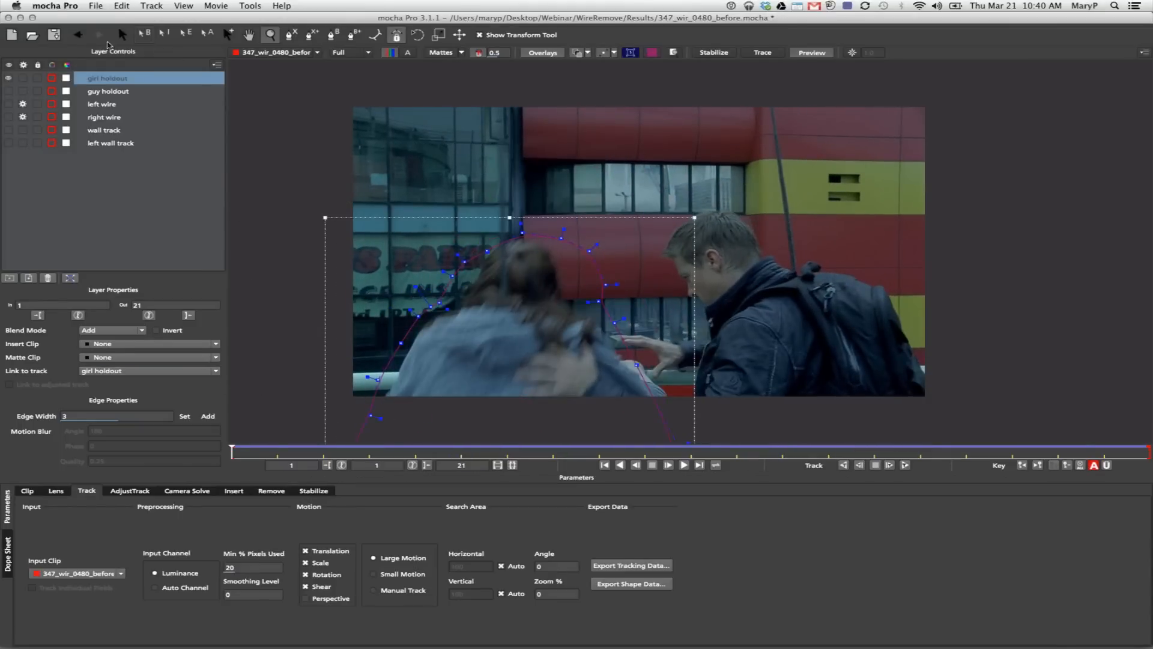
- Play the clip forward, stop at frame 14, and hide the girl holdout spline
click(9, 78)
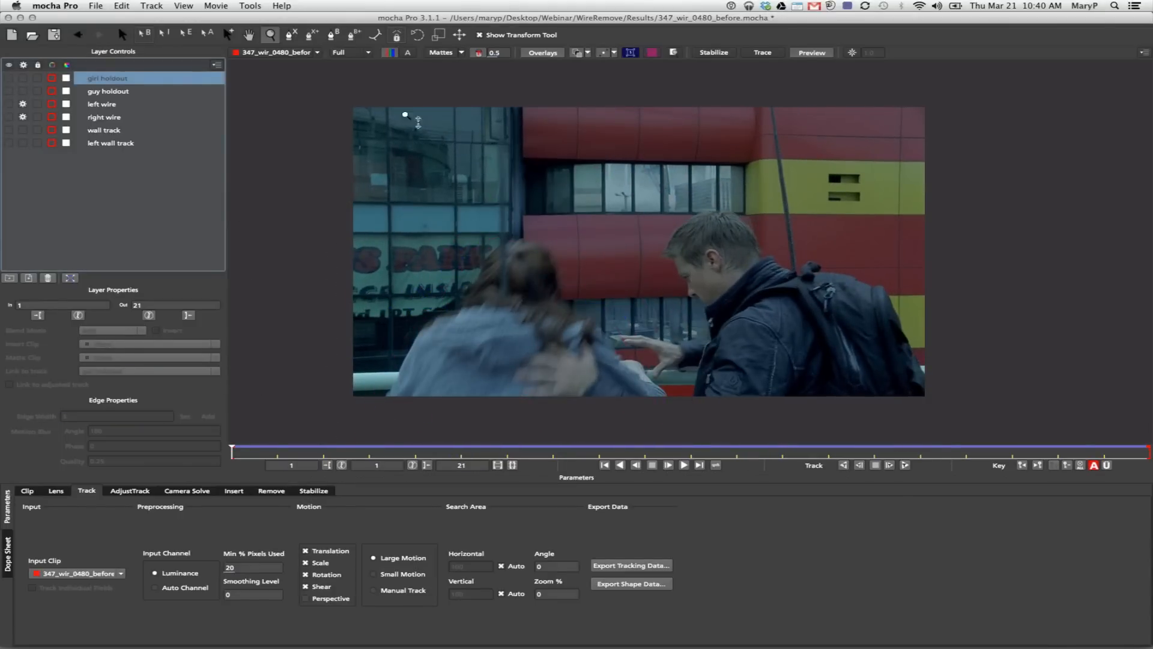
click(290, 36)
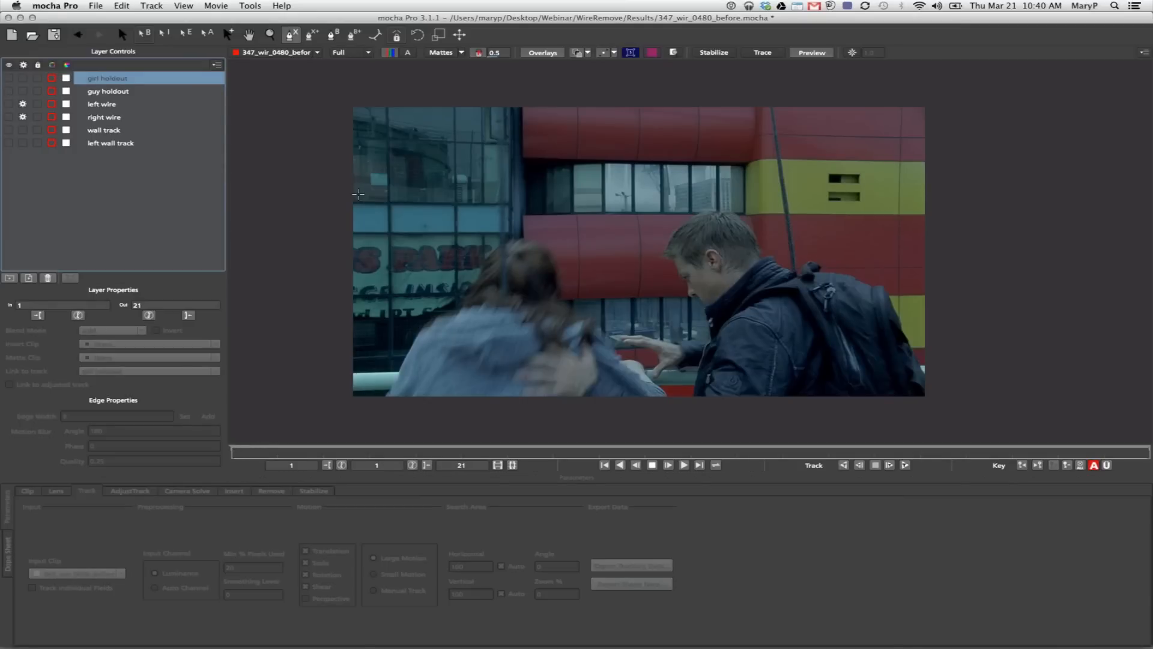
click(8, 78)
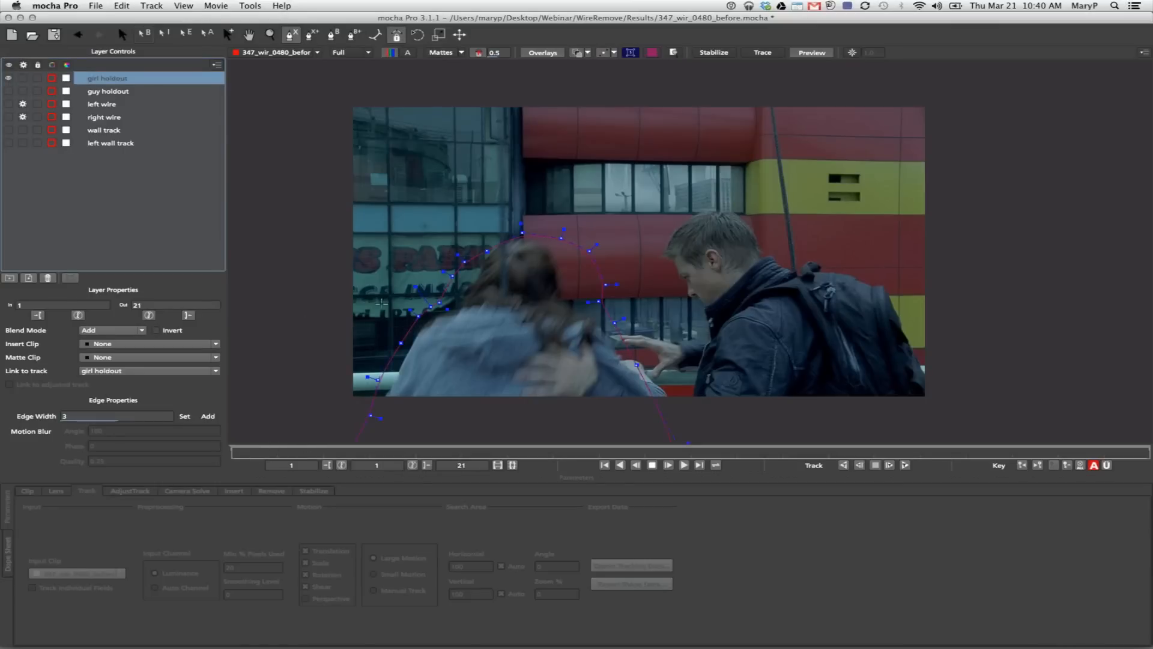
click(123, 35)
key(space)
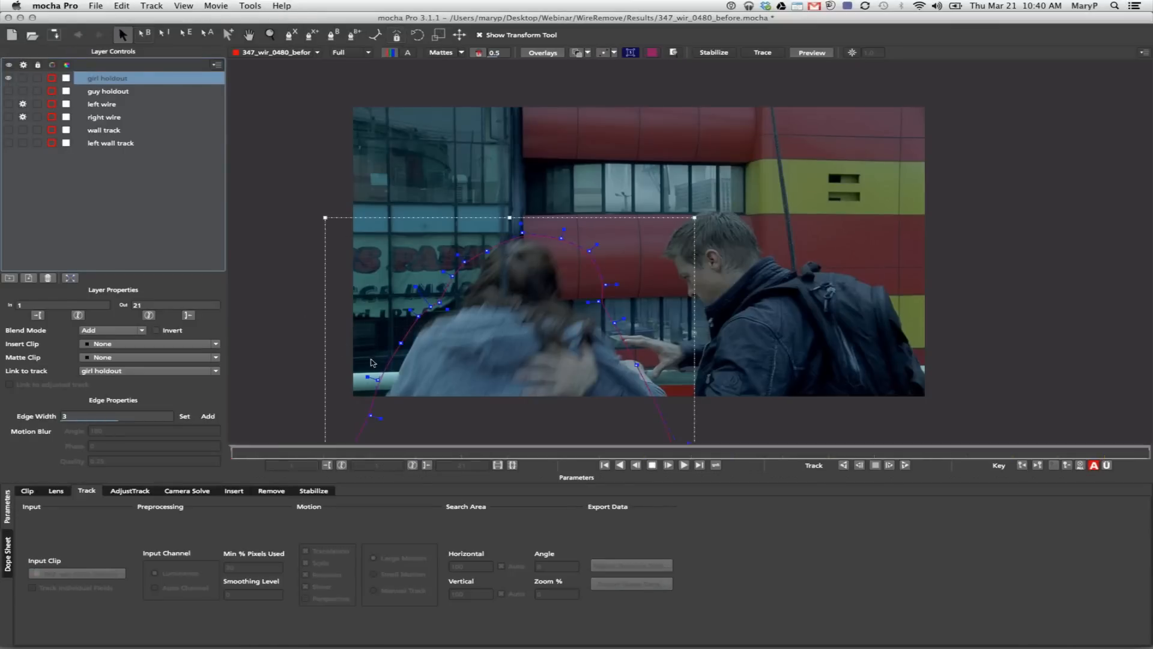
key(space)
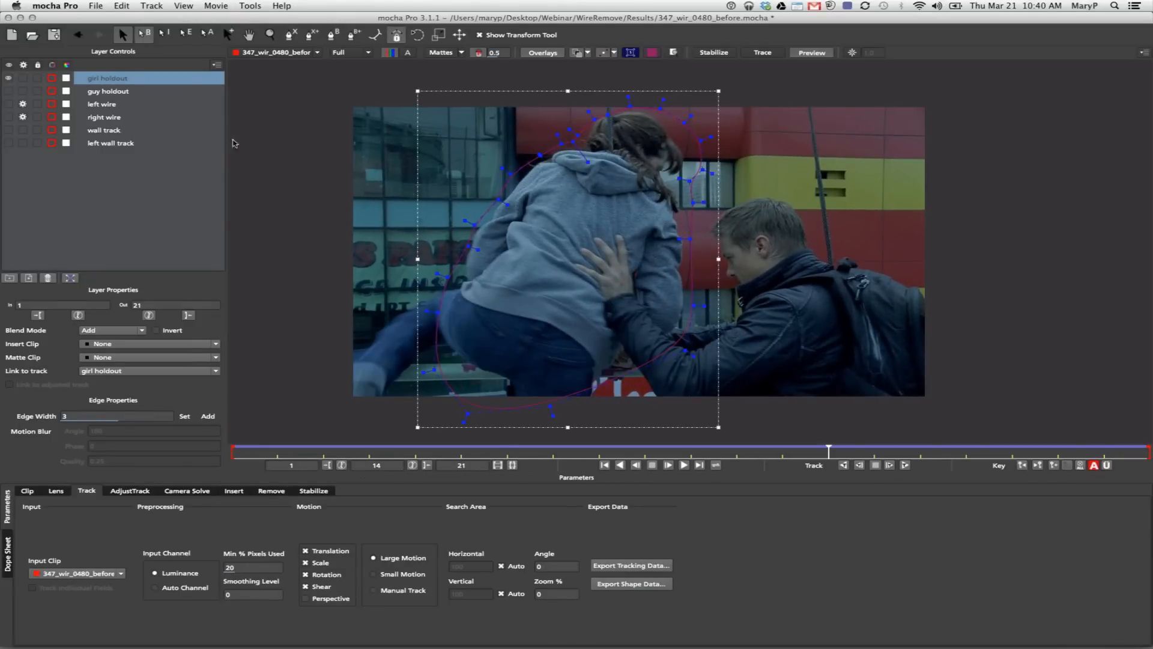
click(16, 81)
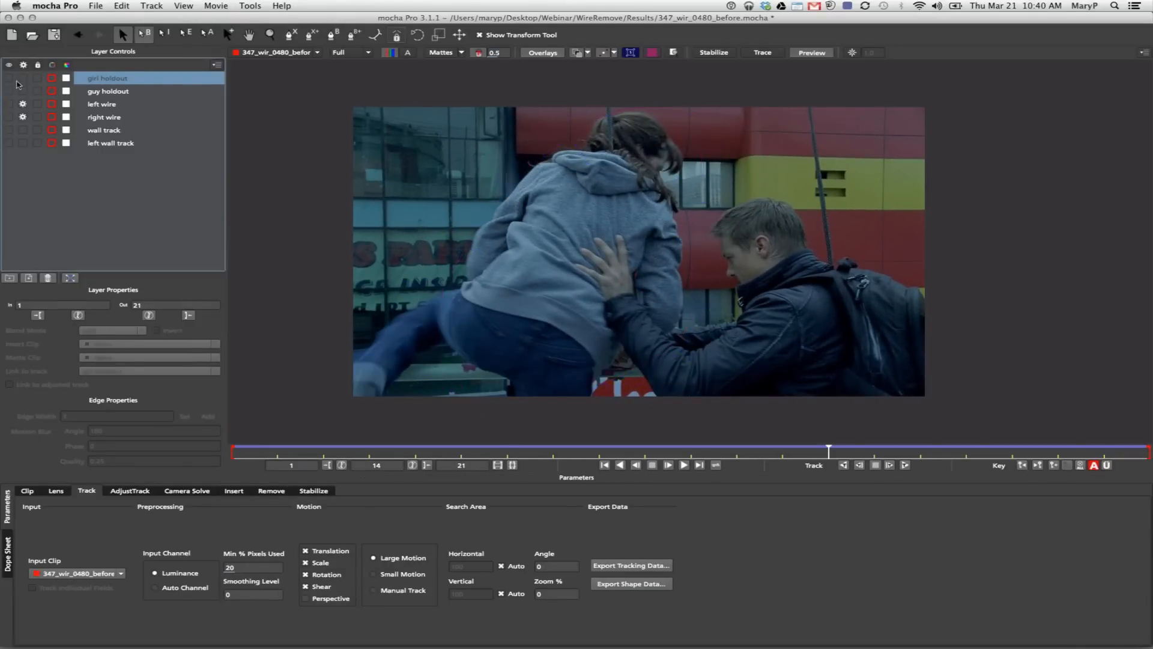
- Draw a closed X-spline loosely around the girl's head, back and hips at frame 14, excluding her outstretched leg
click(292, 36)
click(633, 101)
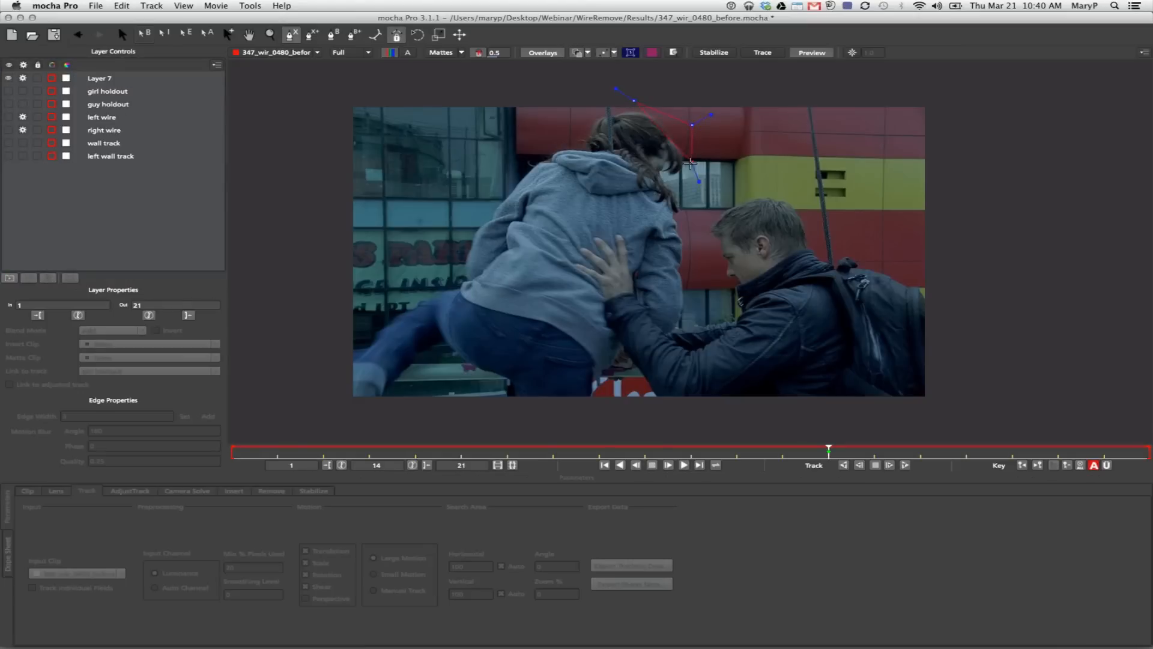
click(690, 164)
click(680, 193)
click(690, 247)
click(699, 299)
click(677, 332)
click(630, 364)
click(599, 404)
click(544, 409)
click(499, 395)
click(466, 371)
click(445, 351)
click(433, 312)
click(436, 273)
click(453, 231)
click(481, 194)
click(523, 156)
click(557, 138)
right_click(646, 95)
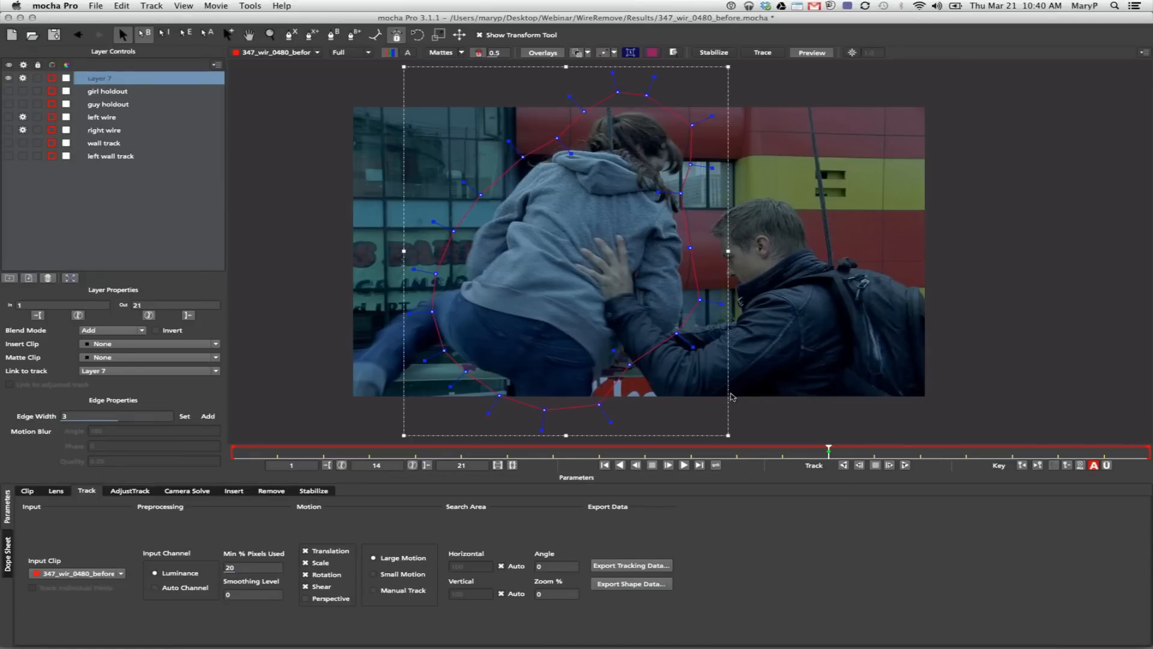
- Smooth all points of the new spline into curves and lower its topmost point slightly toward the girl's head
drag(337, 82, 594, 251)
drag(655, 77, 648, 88)
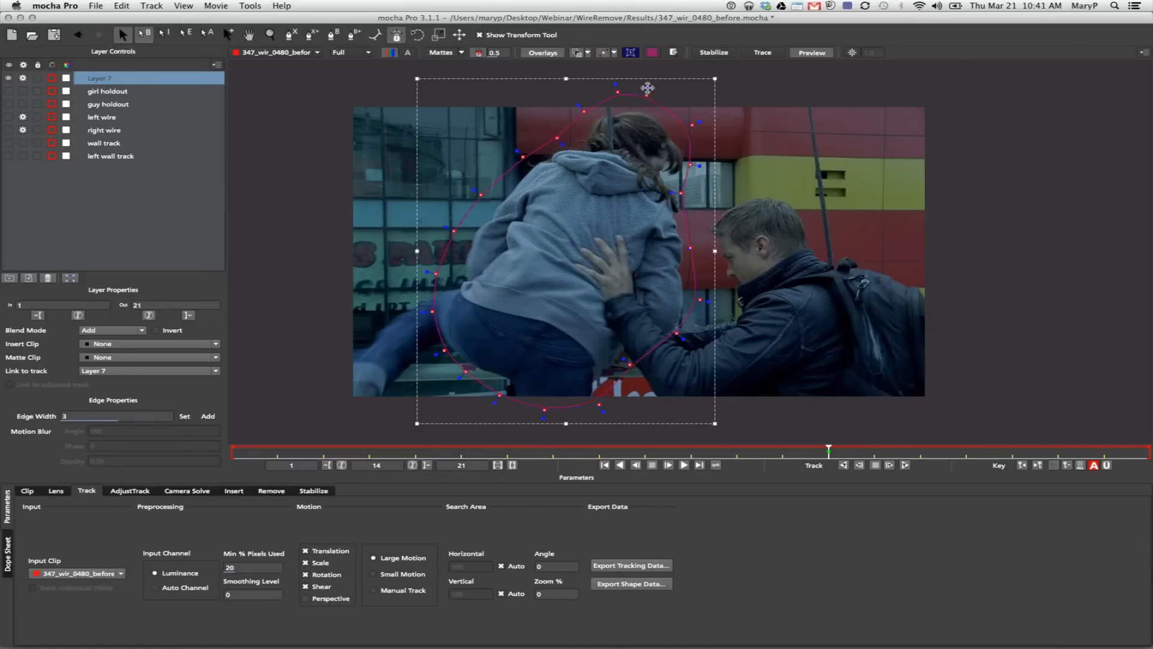
click(618, 94)
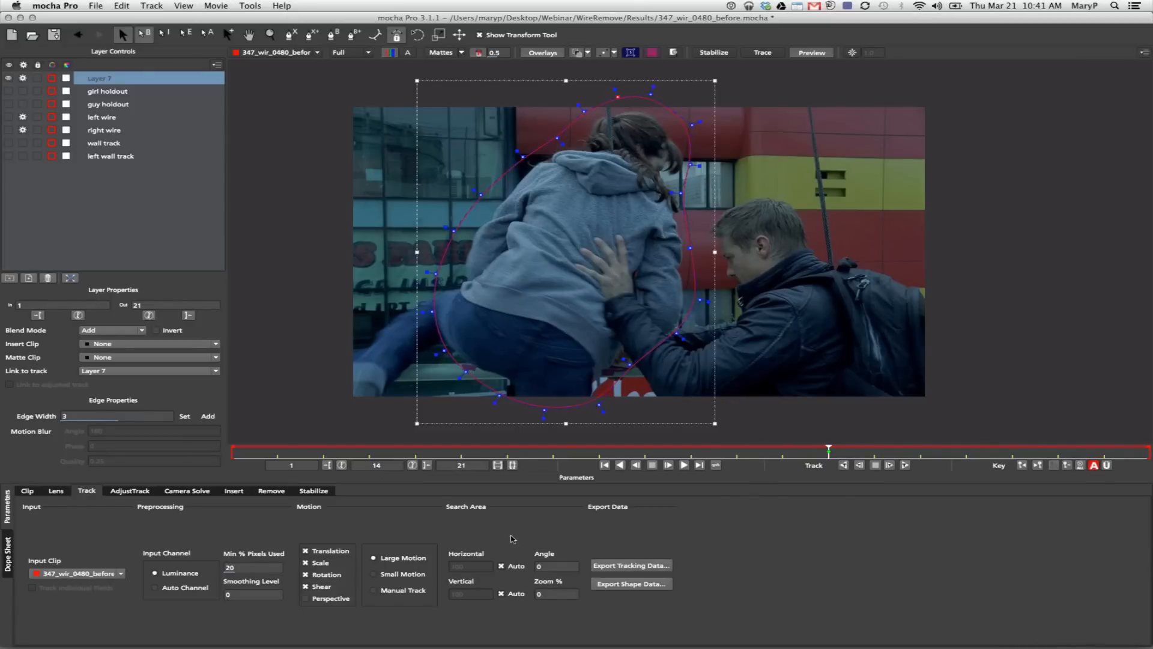
- Track the new layer backward from frame 14 to frame 8, and move the whole spline back over the girl
click(844, 465)
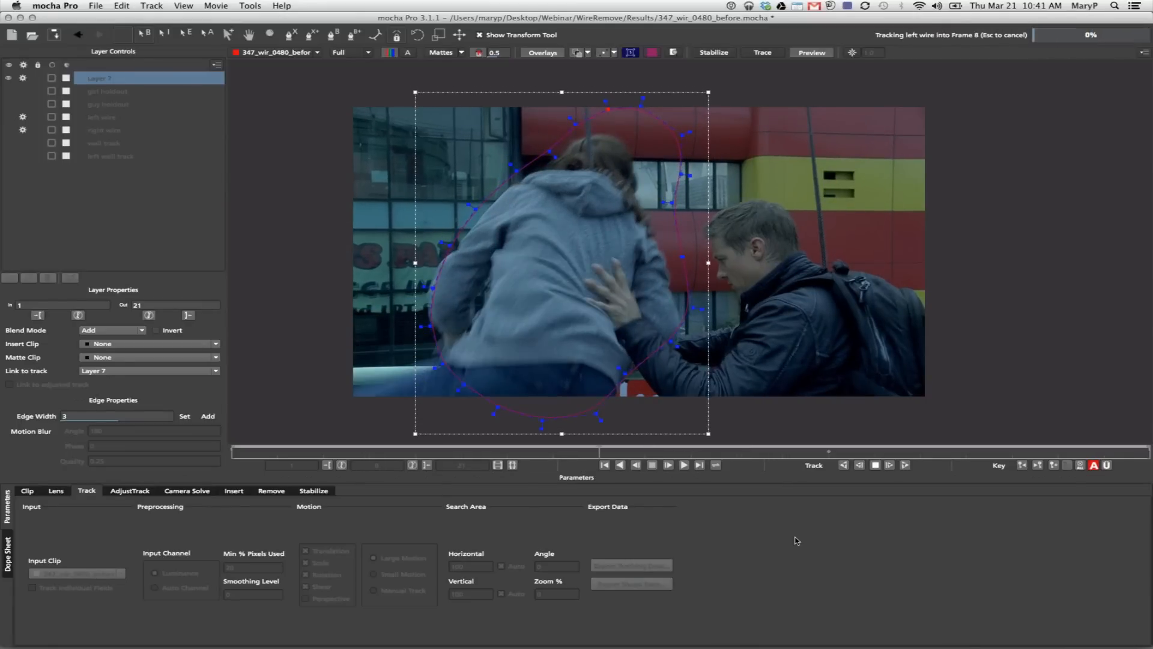
click(875, 466)
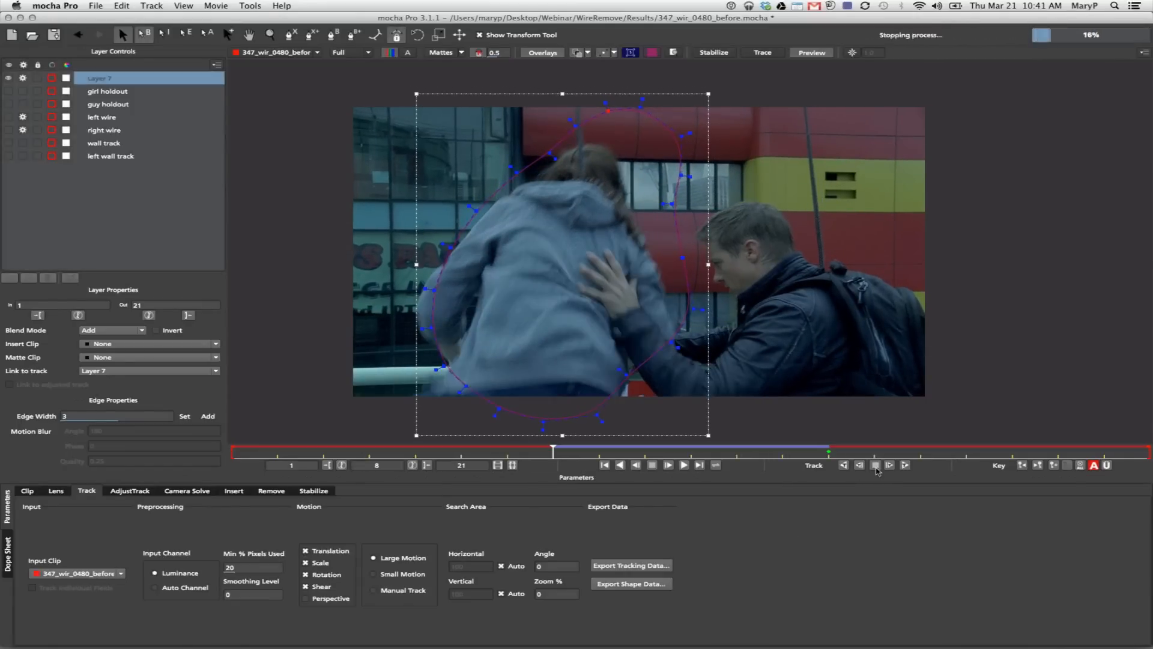
drag(355, 82, 700, 335)
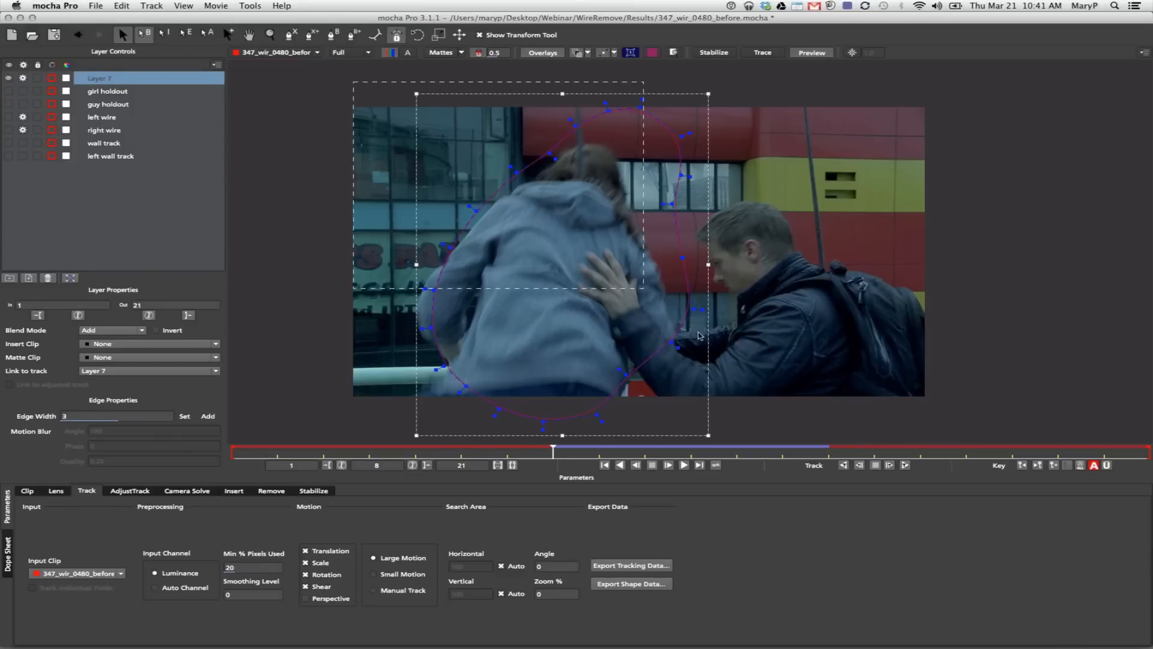
drag(680, 132, 648, 159)
click(615, 185)
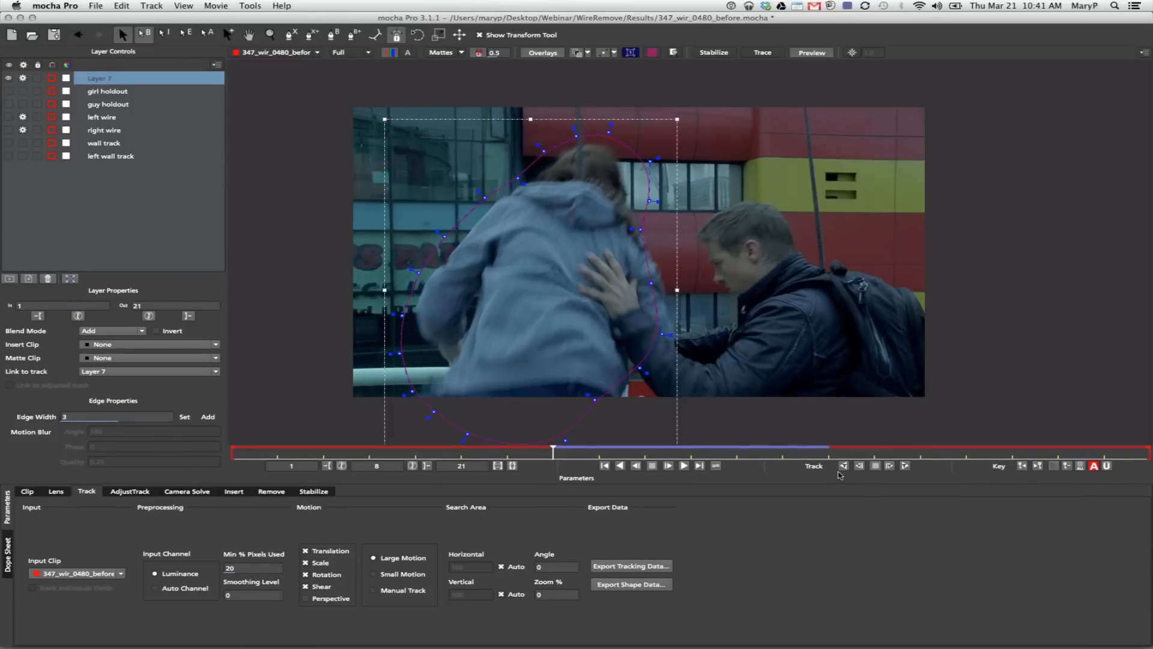
- Track the layer backward to frame 1 and move the whole spline down over the crouching girl
click(844, 466)
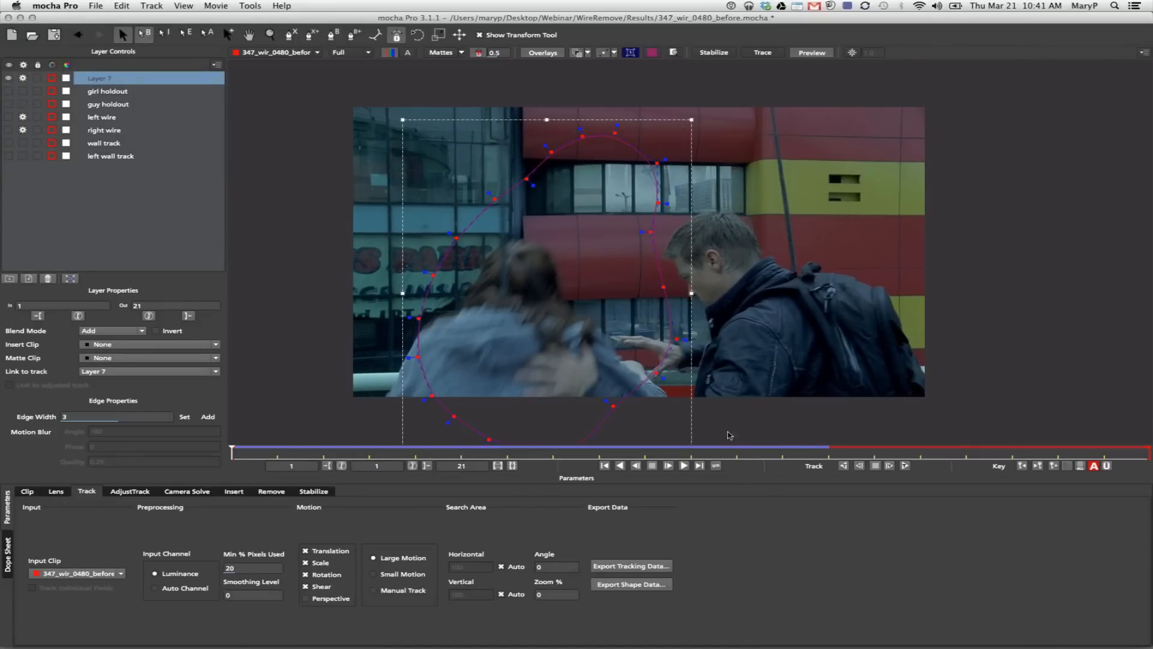
drag(617, 133, 549, 226)
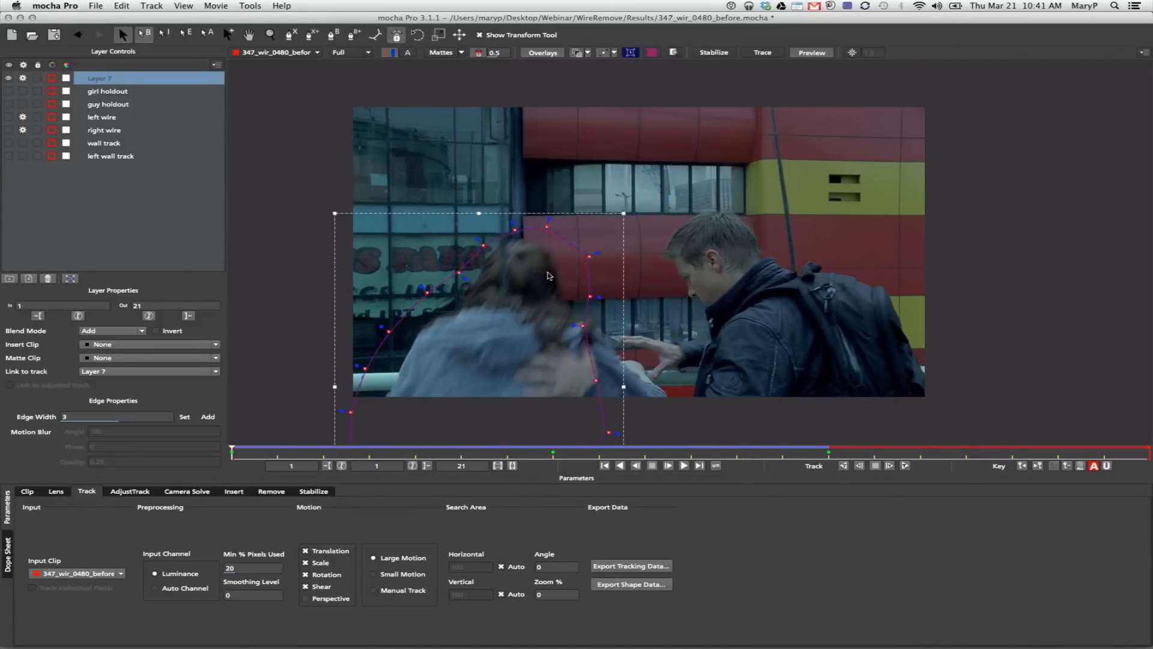
- At frame 8, pull the spline's right-hand points outward to enclose the girl's side and the man's forearm
drag(232, 452, 553, 467)
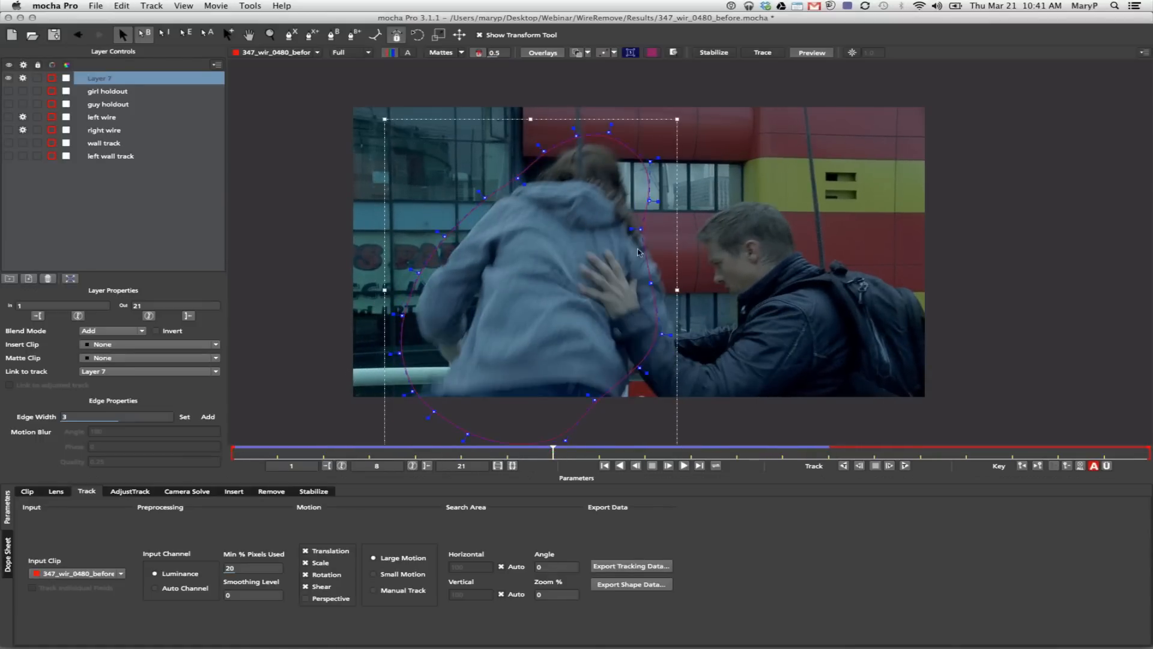
drag(652, 281, 683, 264)
drag(641, 229, 647, 223)
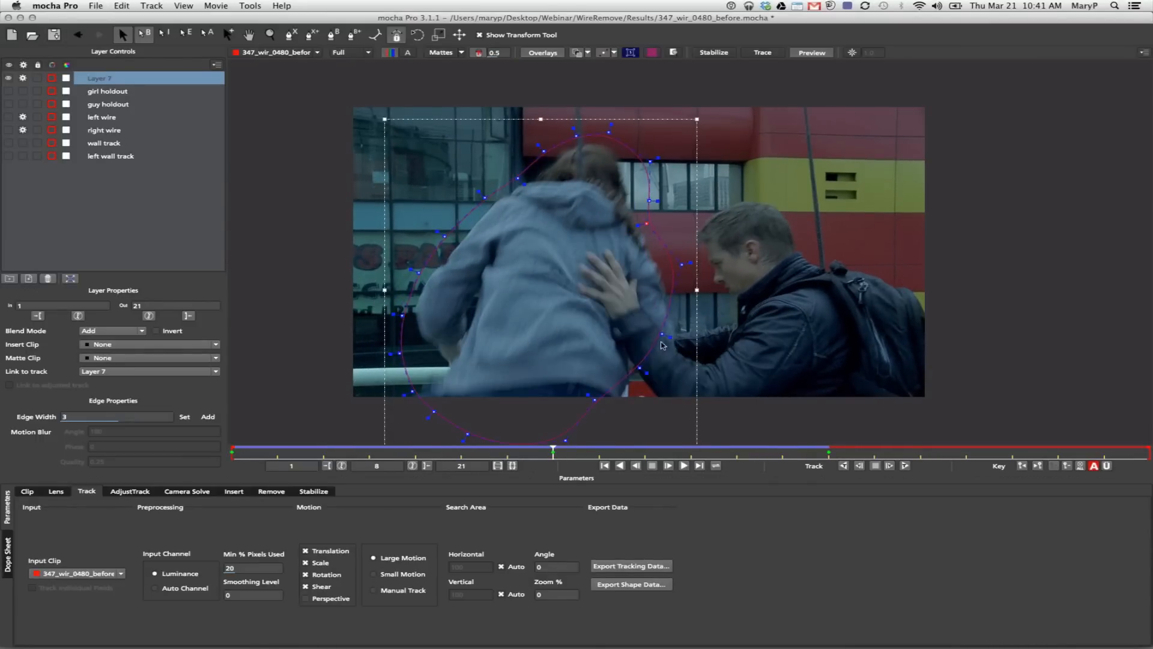
drag(661, 335, 611, 419)
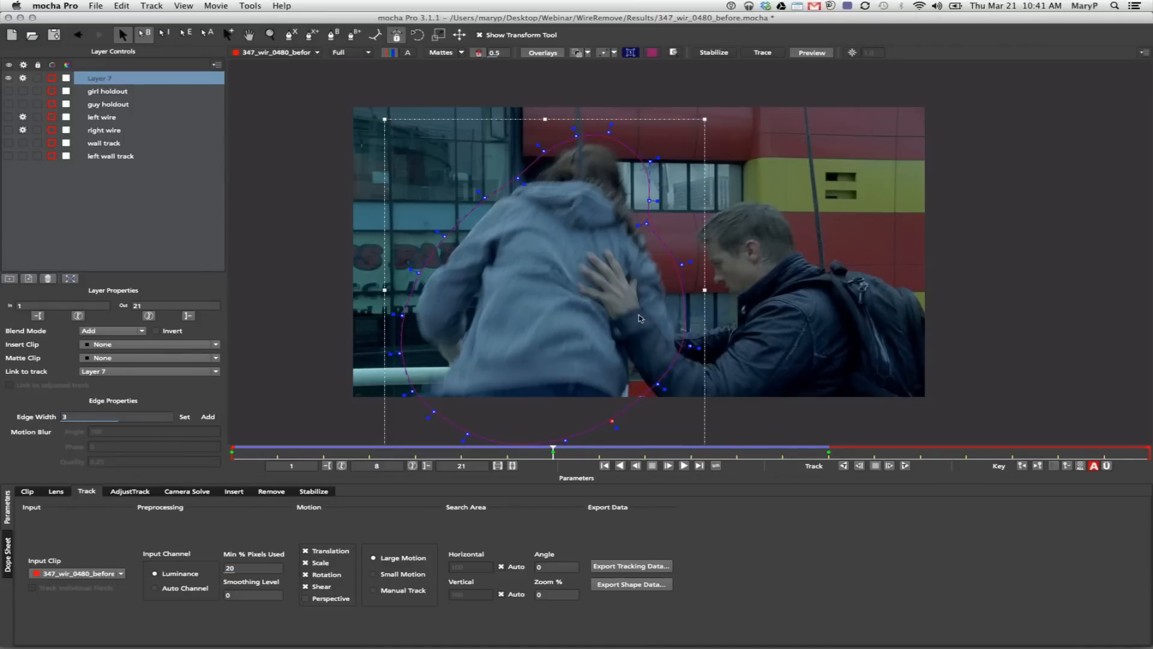
- At frame 1, widen the spline's right side around the girl's arm and refit the points around her head
drag(553, 448, 144, 430)
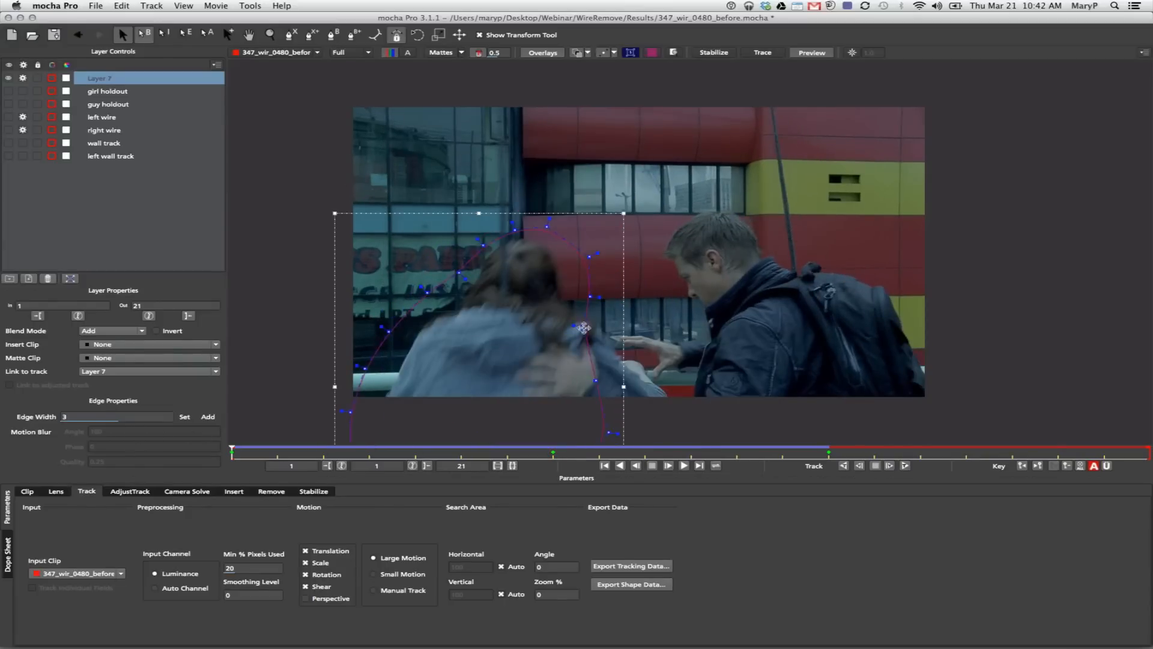
drag(583, 326, 613, 324)
drag(595, 381, 675, 383)
drag(606, 430, 699, 431)
drag(588, 252, 520, 234)
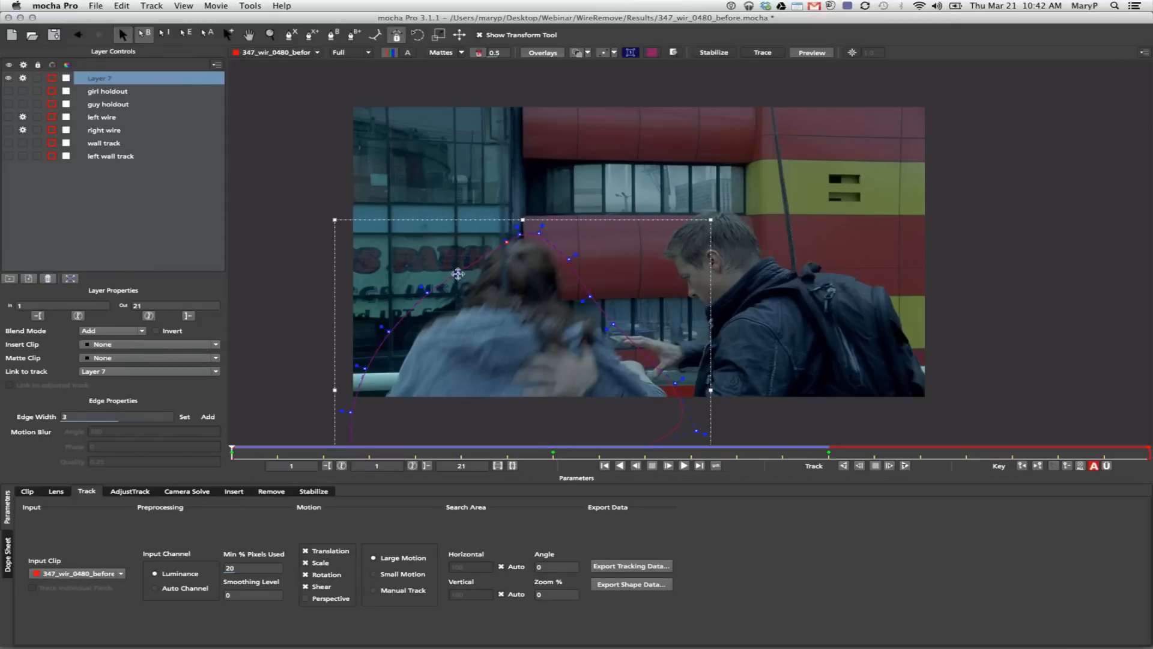
drag(460, 273, 458, 258)
drag(519, 234, 502, 241)
- At frame 8, reposition the spline's upper points around the top and left of the girl's head
drag(232, 452, 537, 442)
drag(576, 133, 603, 126)
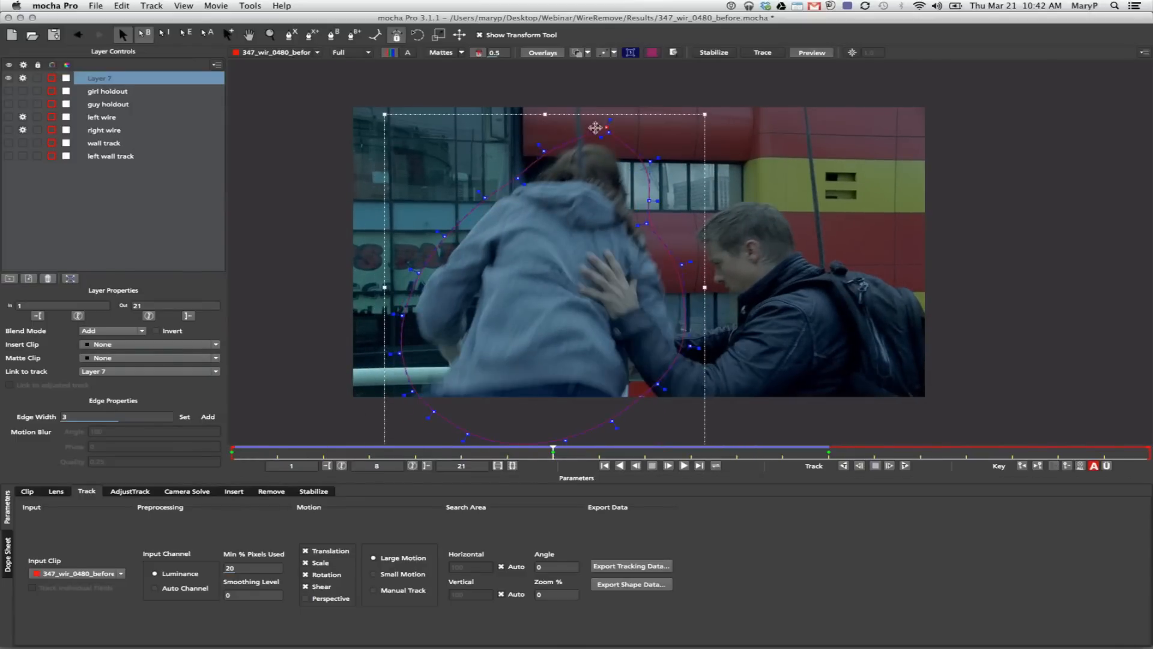
drag(544, 152, 603, 128)
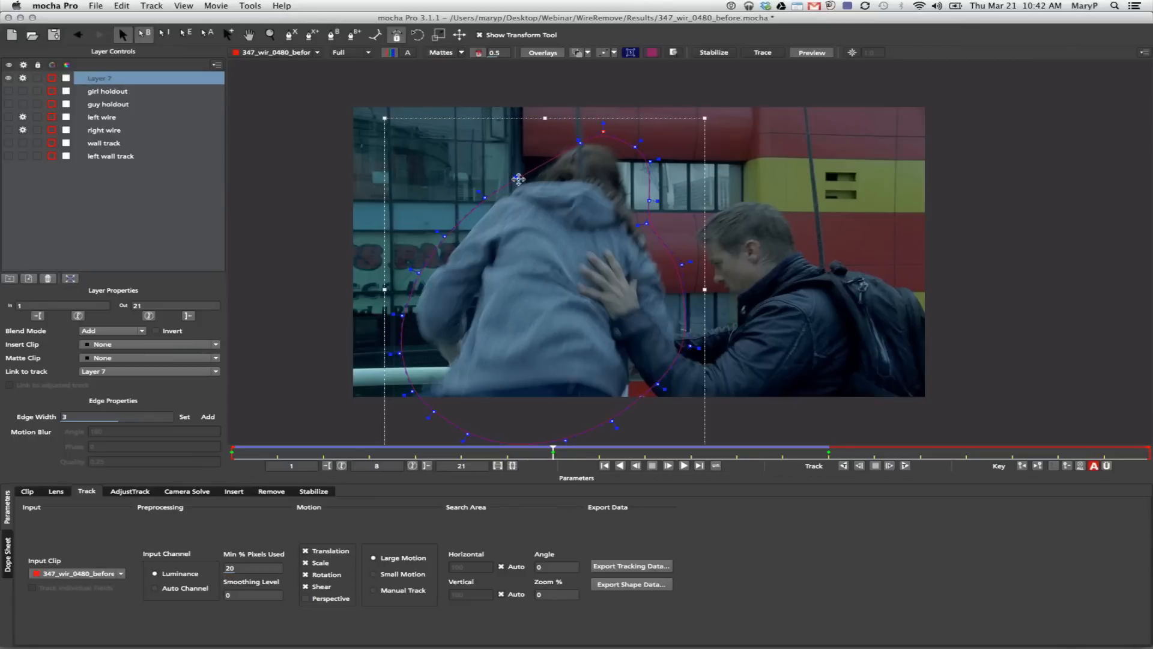
drag(517, 181, 520, 158)
drag(600, 127, 601, 129)
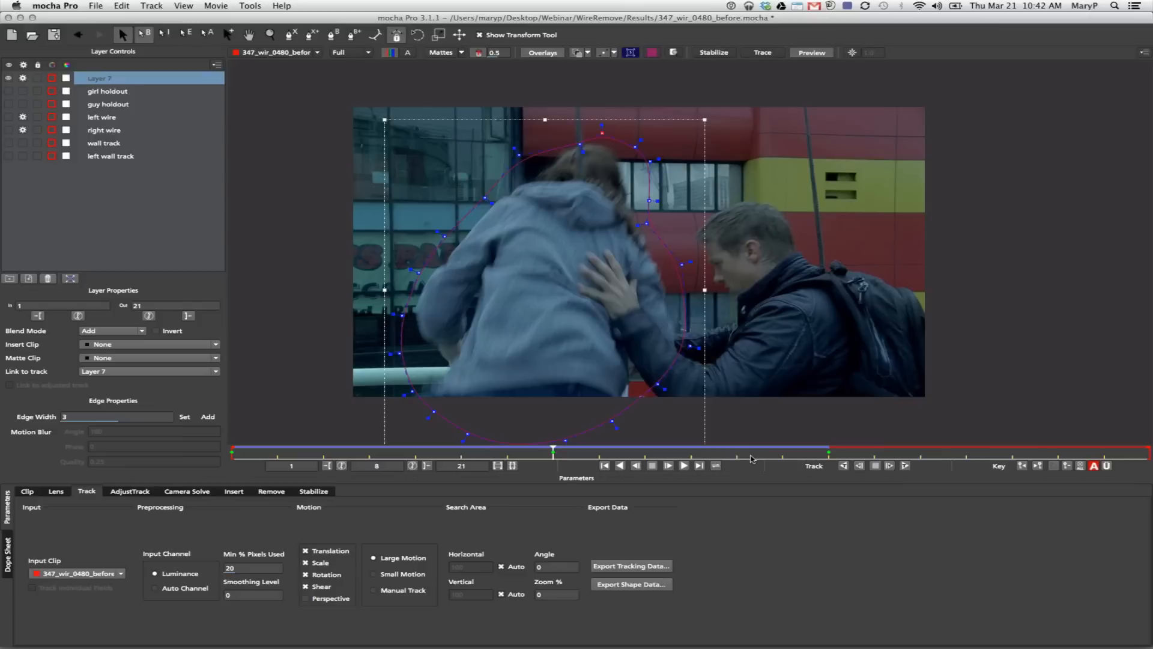
- Refine the spline's upper points around the girl's head at frames 14 and 11
click(825, 453)
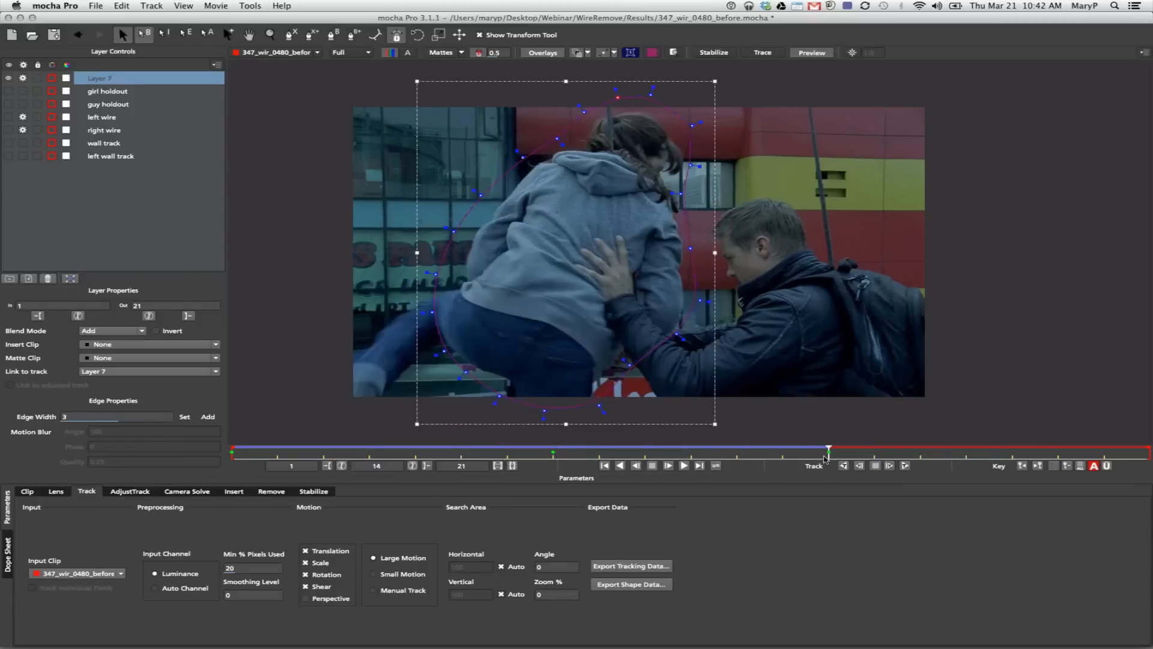
drag(617, 97, 655, 96)
drag(825, 453, 669, 458)
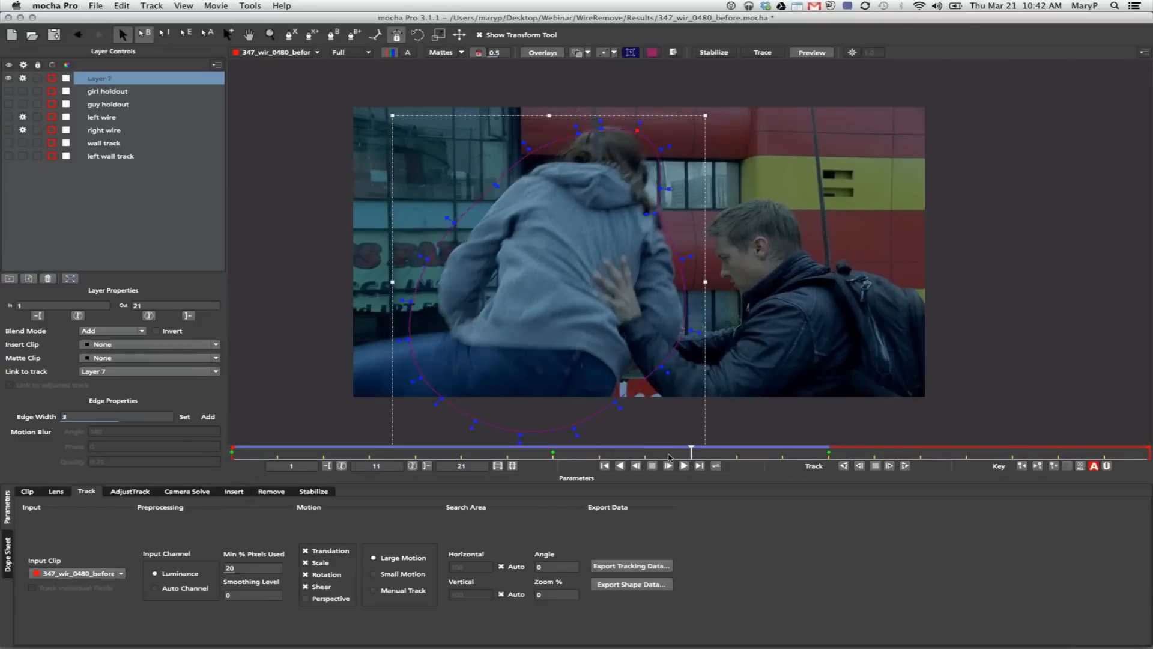
drag(602, 126, 642, 109)
drag(578, 127, 576, 121)
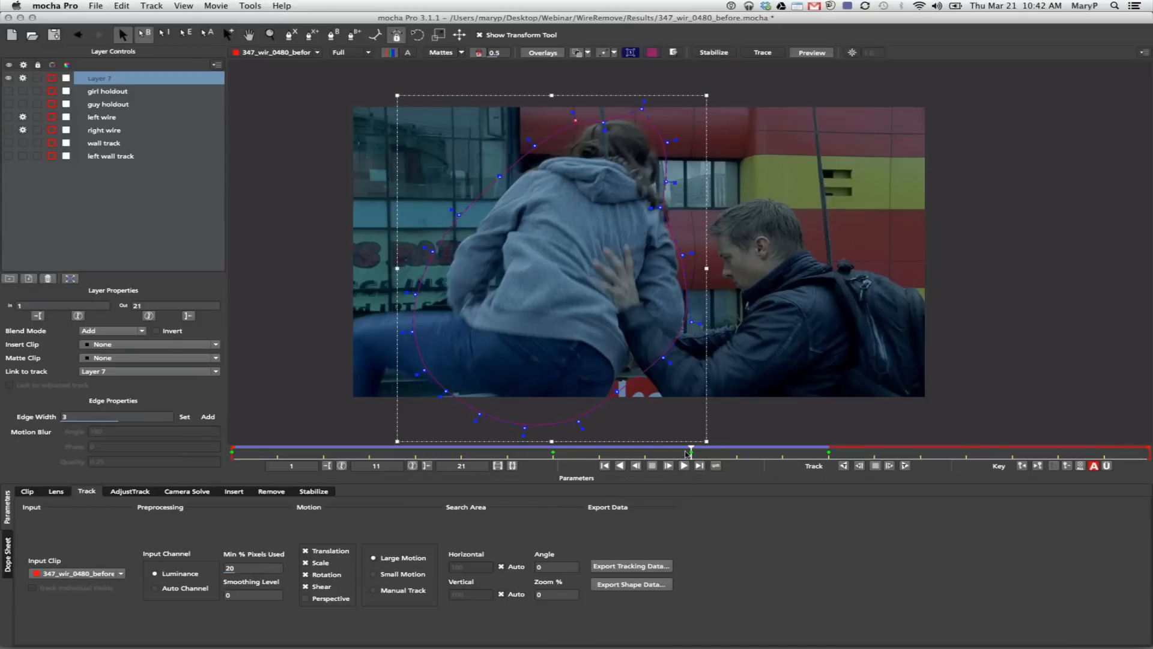
- Track the layer forward from frame 14 to frame 21 and refit the spline around the girl's face and hair
drag(624, 458, 816, 455)
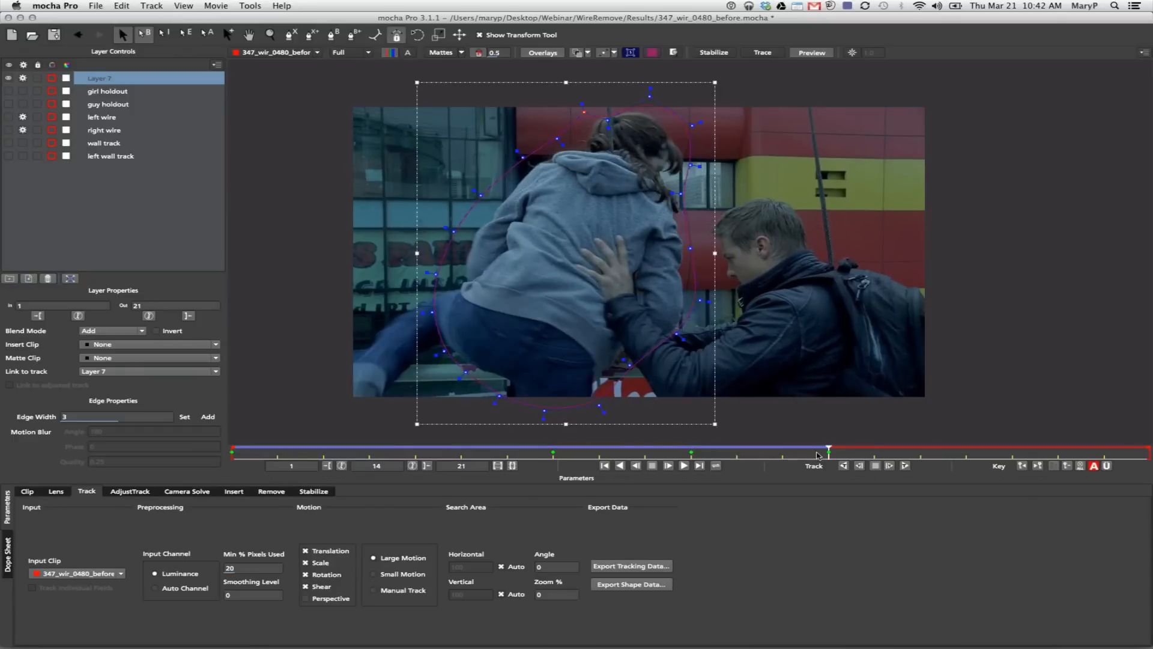
click(905, 466)
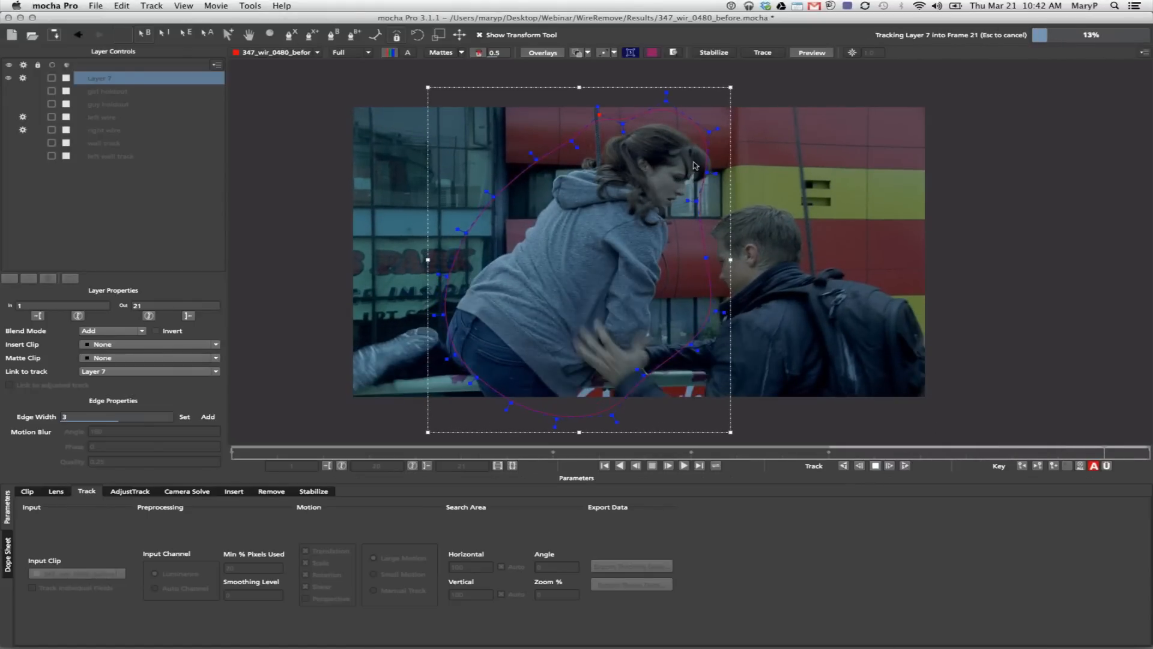
drag(719, 182, 734, 185)
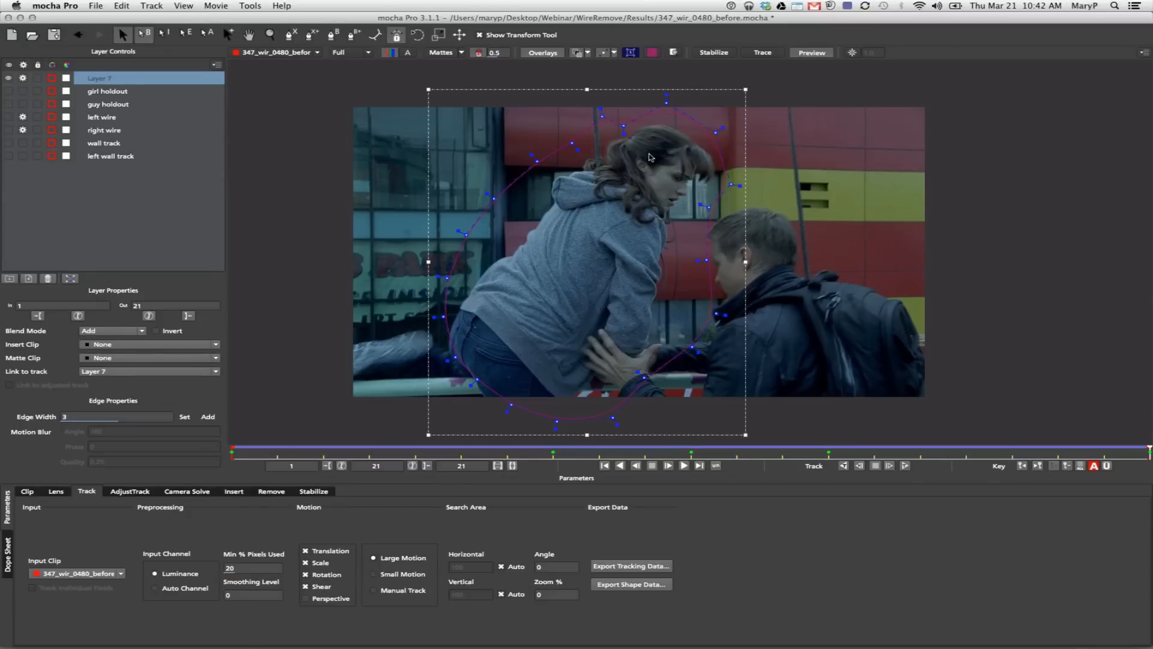
drag(619, 131, 629, 101)
click(597, 169)
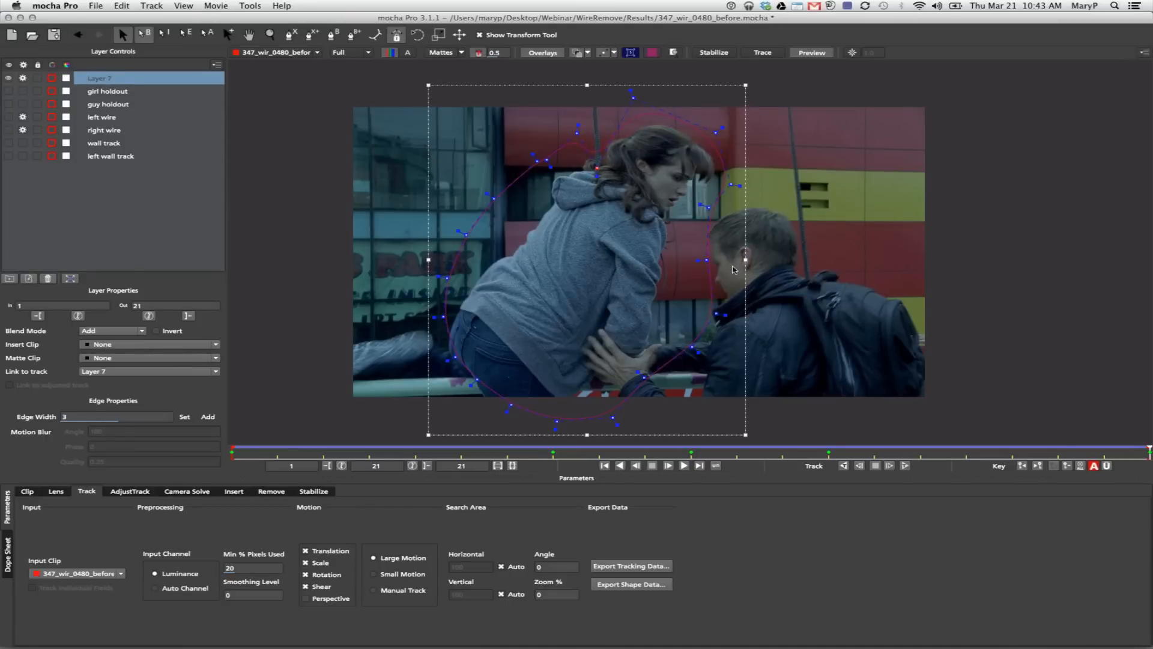
- At frame 17, refit the spline's upper points around the girl's head and return to frame 1
drag(1146, 454, 966, 453)
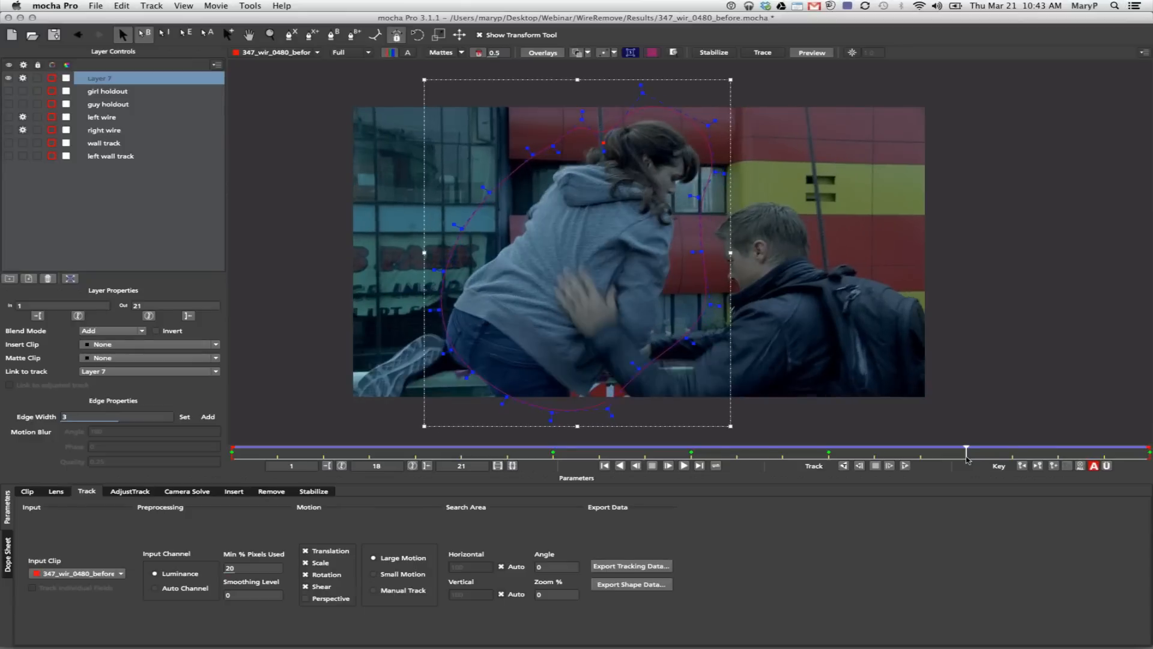
drag(644, 92, 637, 87)
click(598, 147)
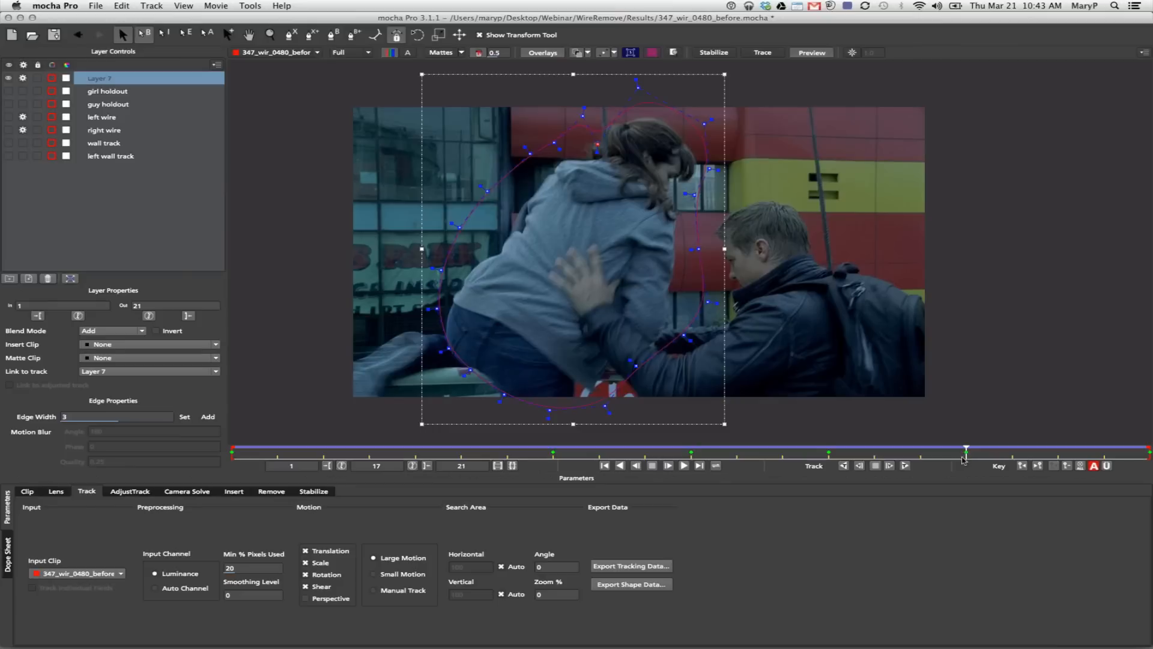
drag(929, 453, 232, 454)
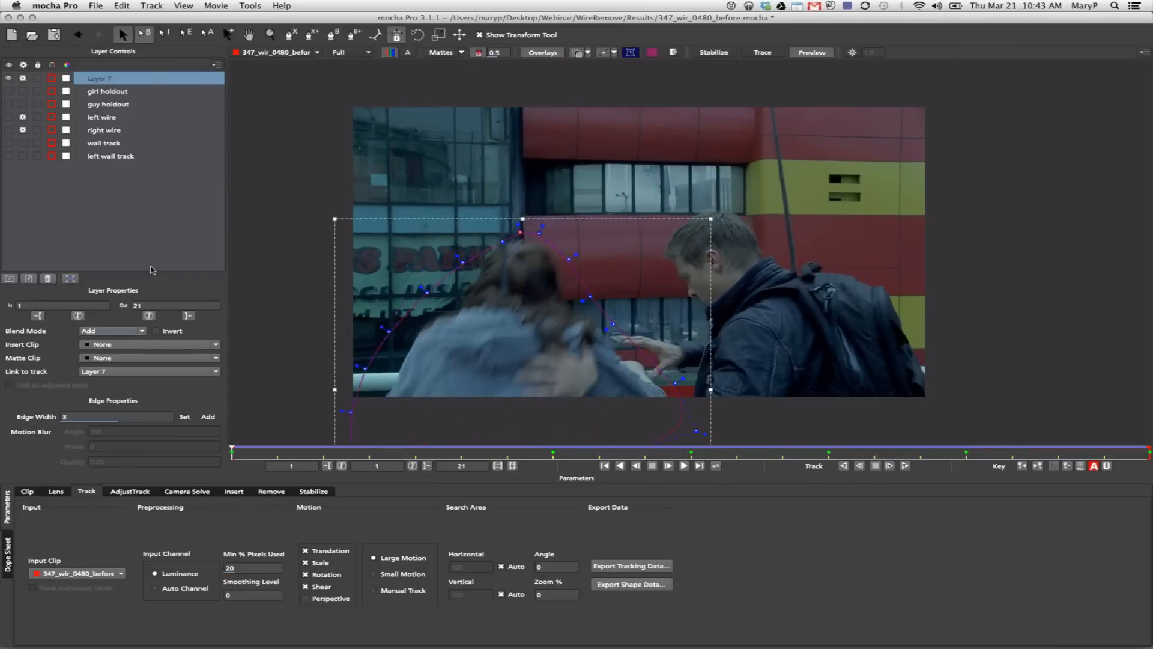
- Hide Layer 7, and show the guy holdout layer to review its spline before hiding it again
click(9, 78)
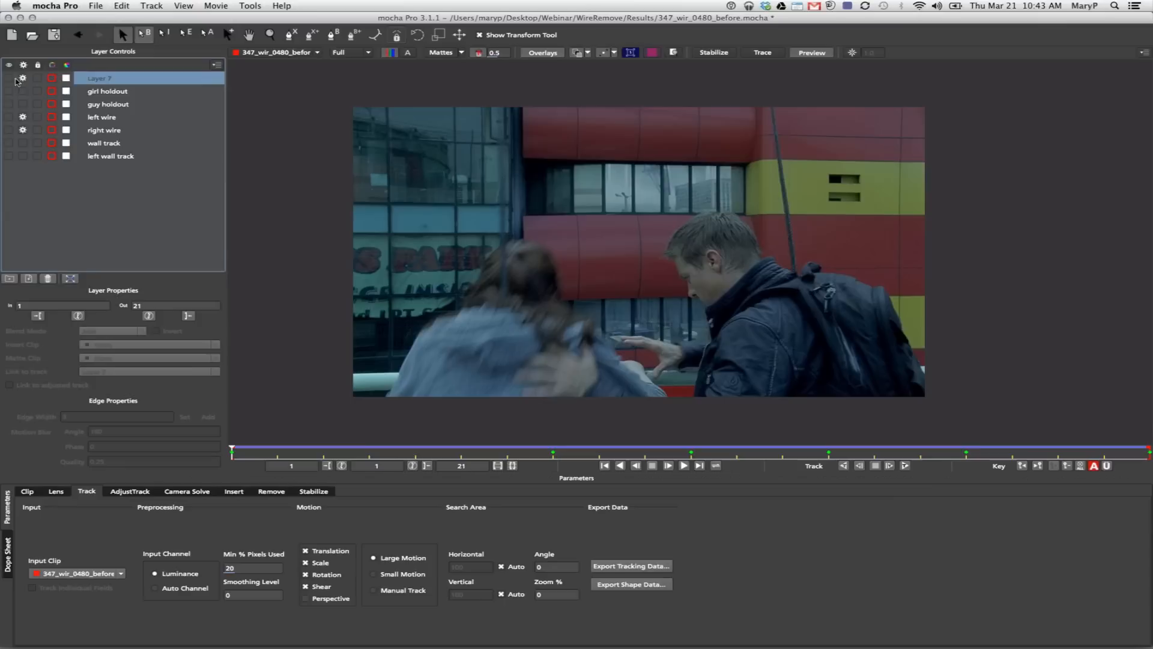
click(110, 106)
click(9, 104)
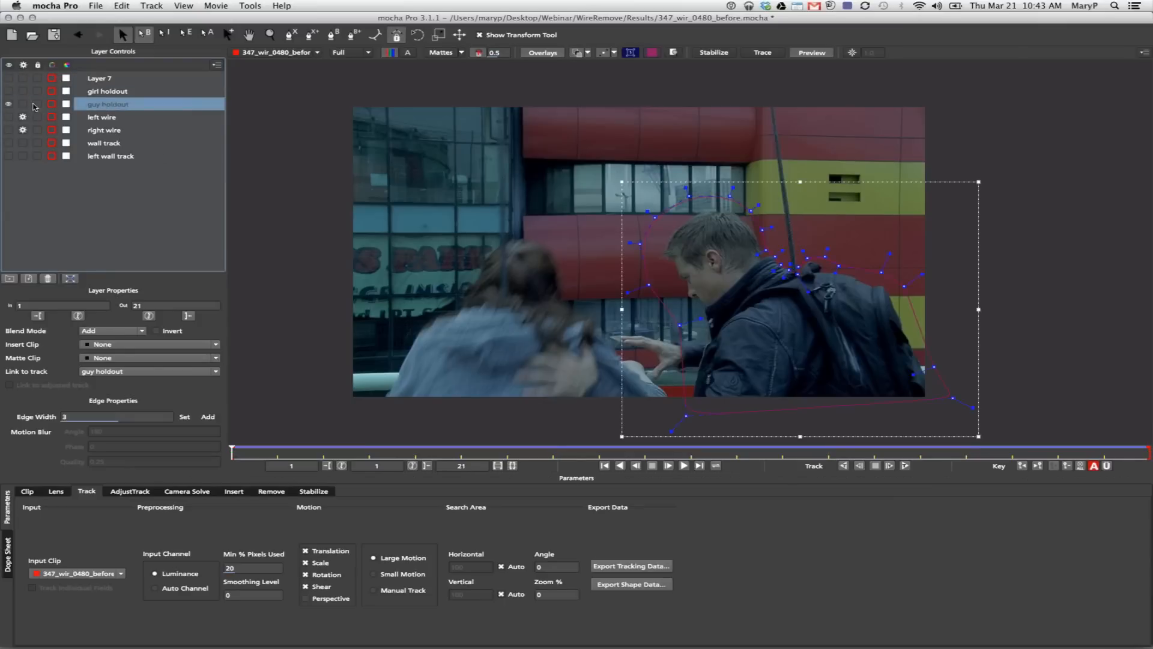
drag(232, 453, 103, 238)
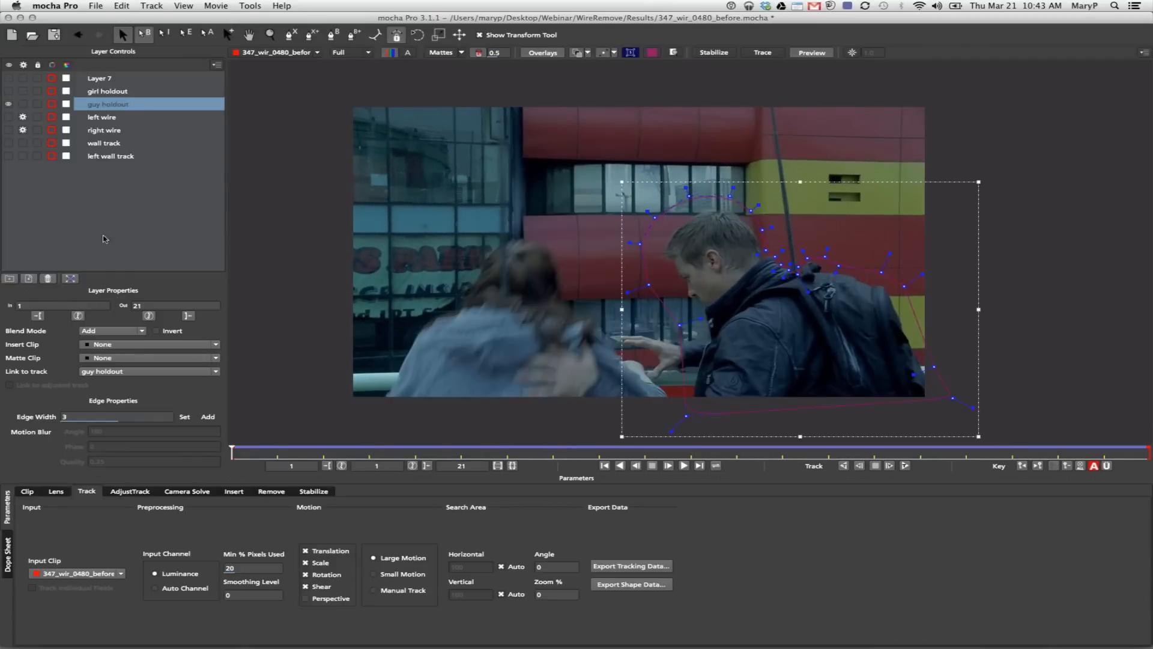
click(8, 105)
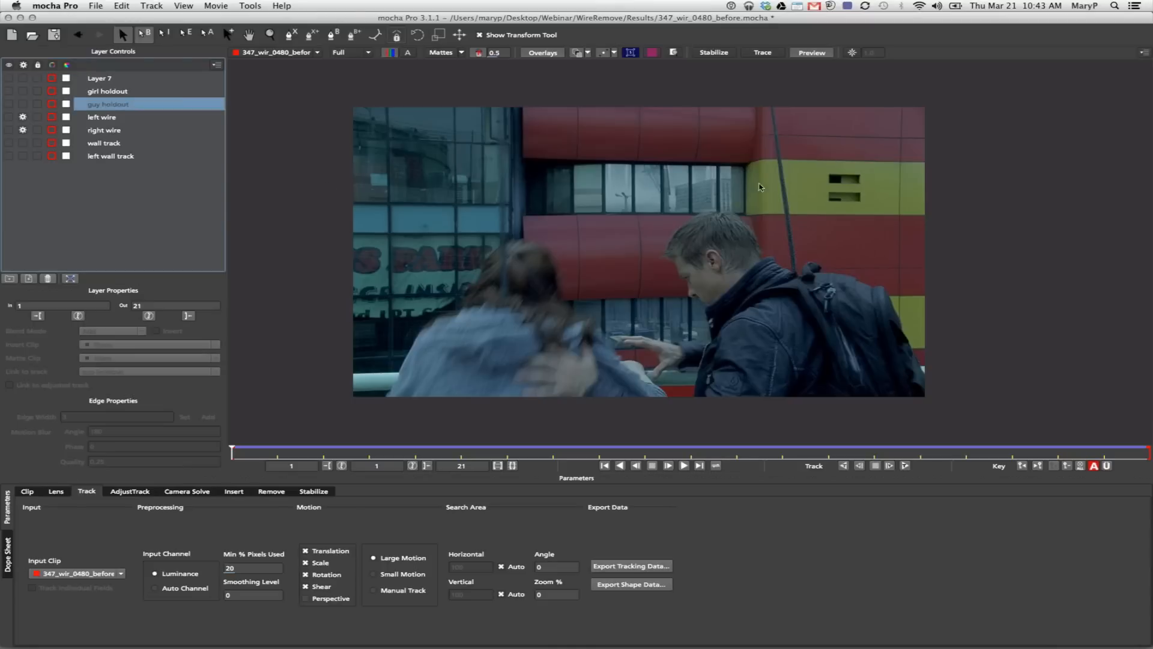
- At frame 1, draw a narrow four-point X-spline around the wire above the man's backpack
click(291, 34)
click(758, 91)
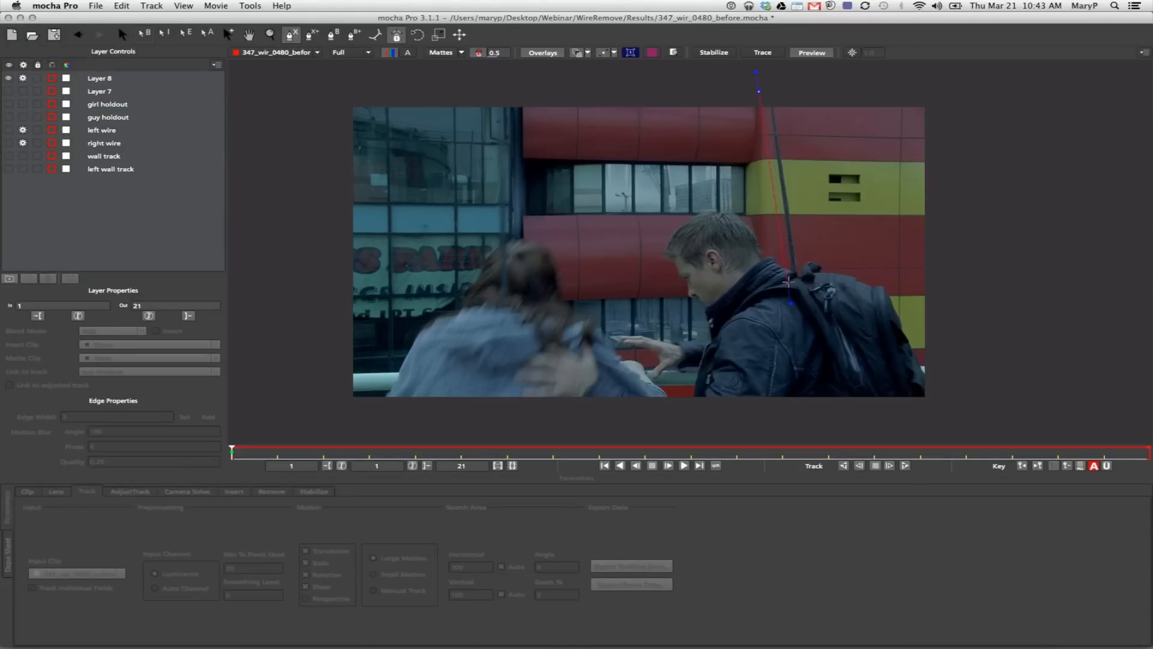
click(779, 87)
right_click(759, 91)
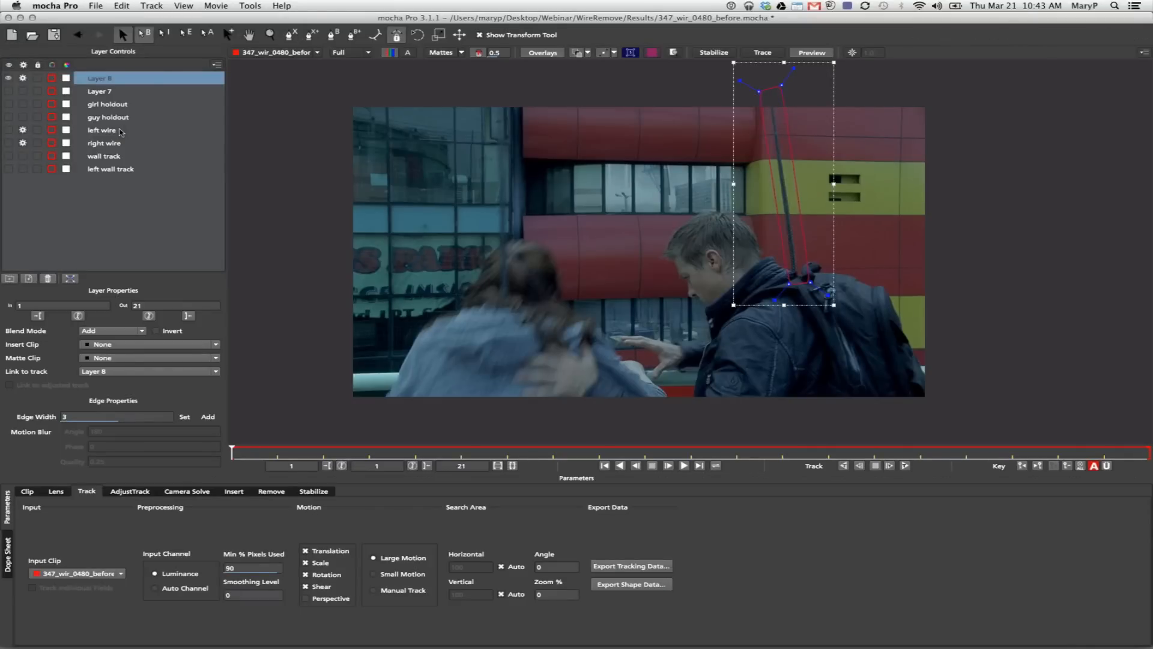
- Rename the new wire spline layer to "wire track"
double_click(97, 80)
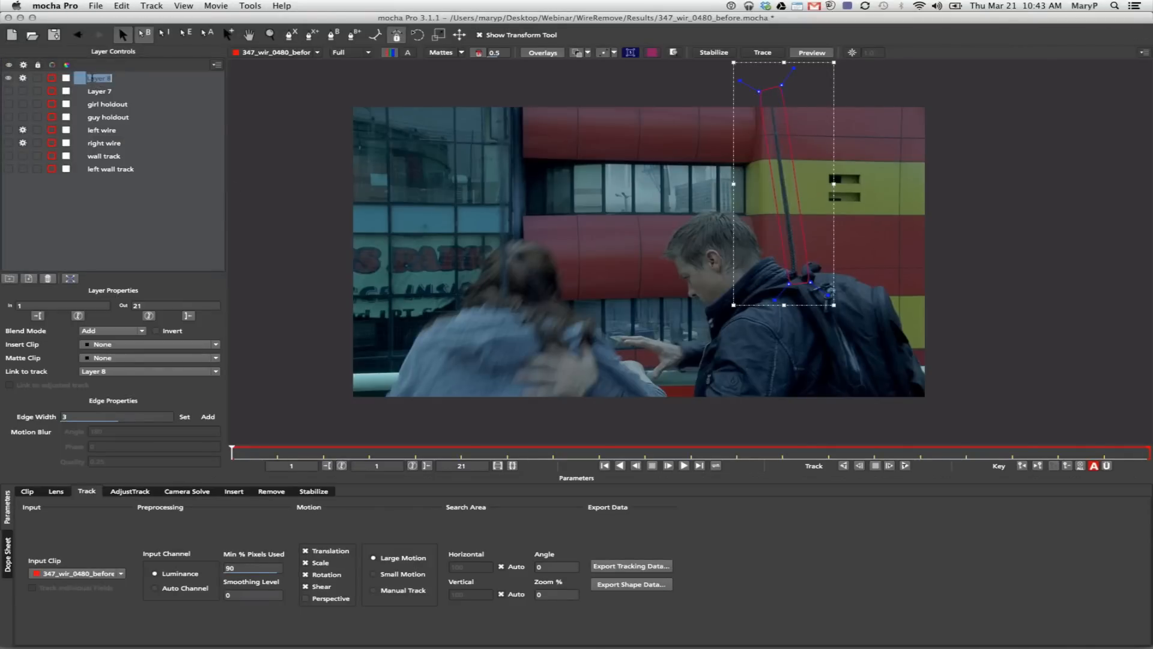
text(wire track)
key(Return)
click(703, 73)
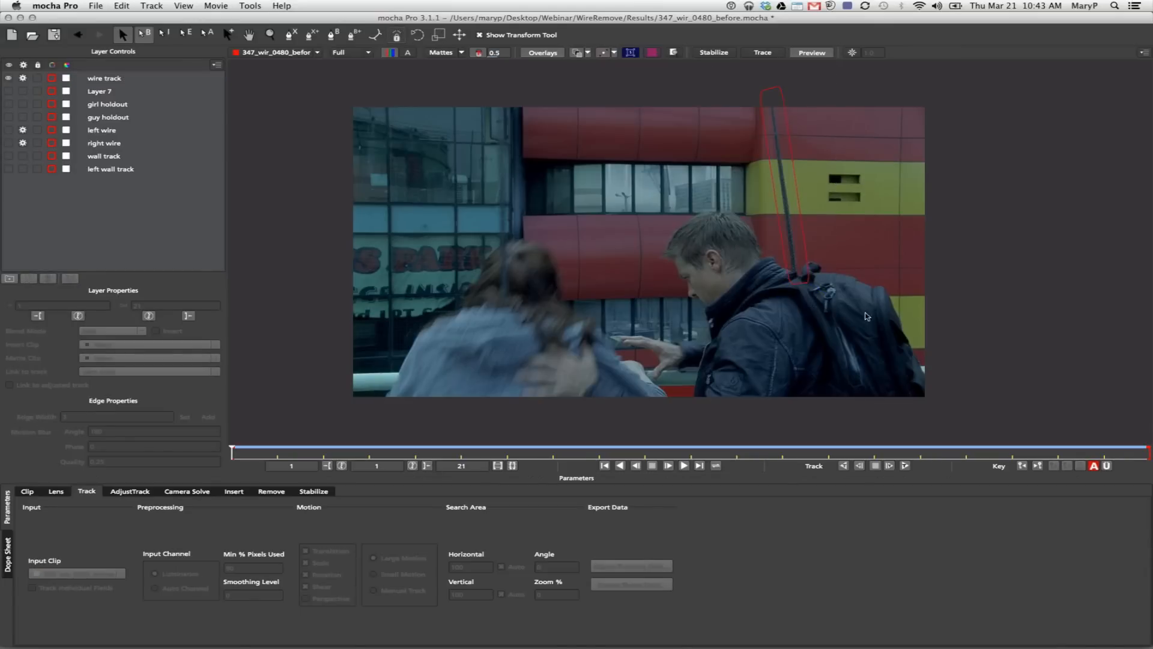
- Select the wire track spline and tighten its corner points around the wire at frame 1
click(810, 265)
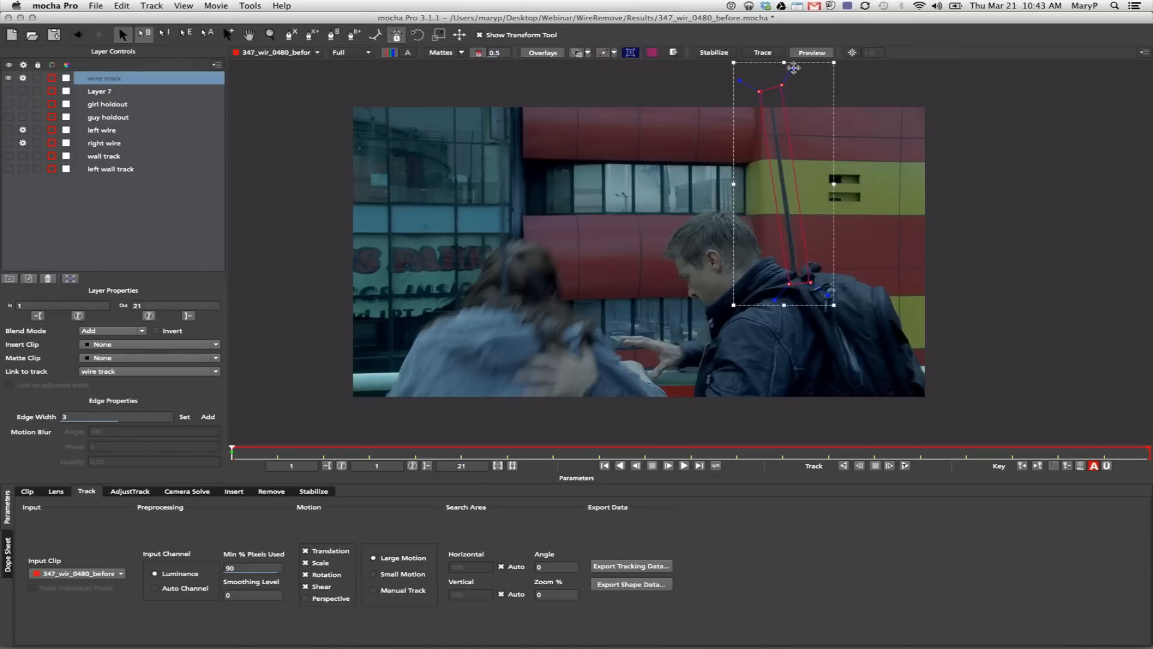
drag(794, 68, 791, 65)
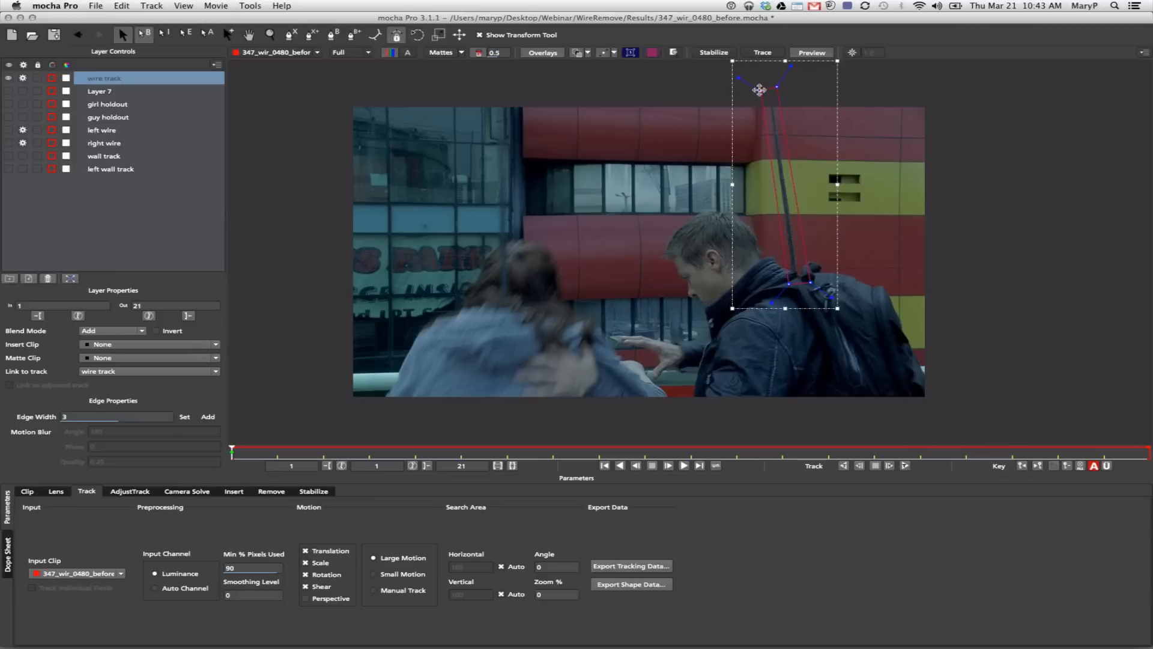
click(809, 282)
- Enable perspective motion for the wire track layer and turn off tracking on the left wire and right wire layers
click(305, 598)
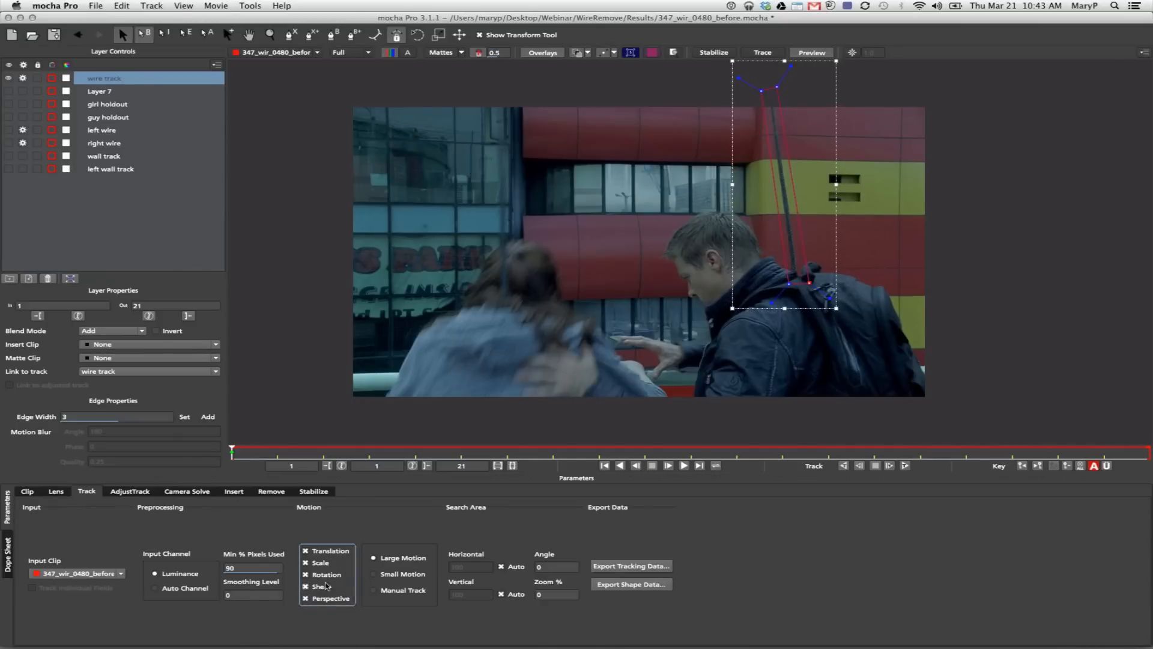
click(29, 142)
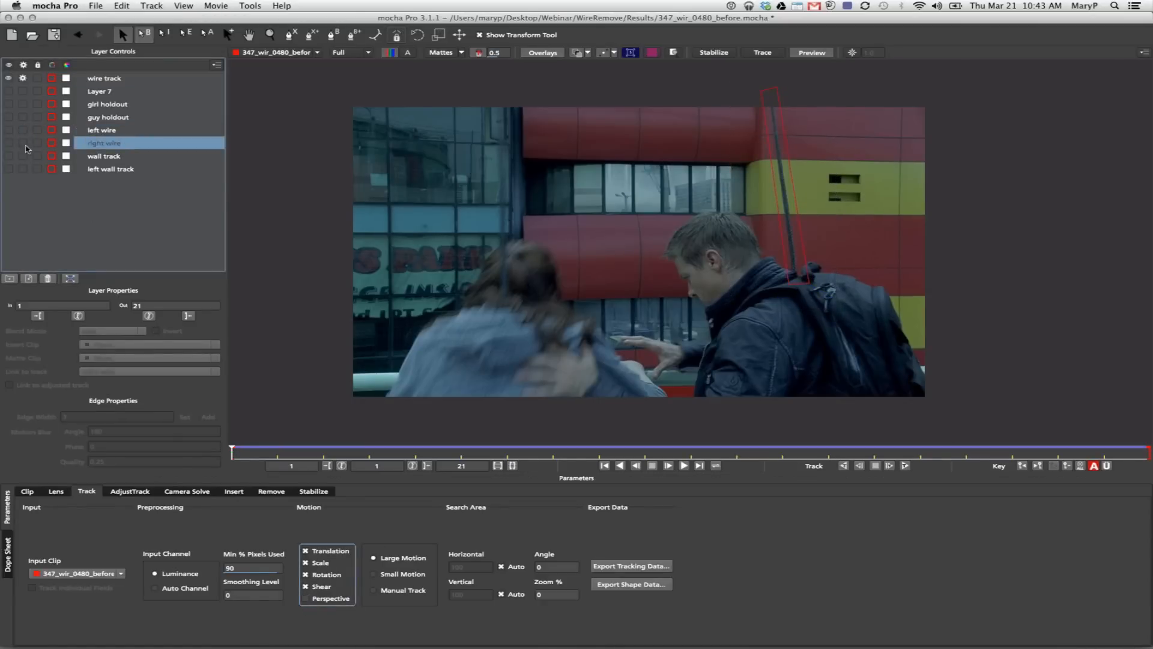
click(83, 76)
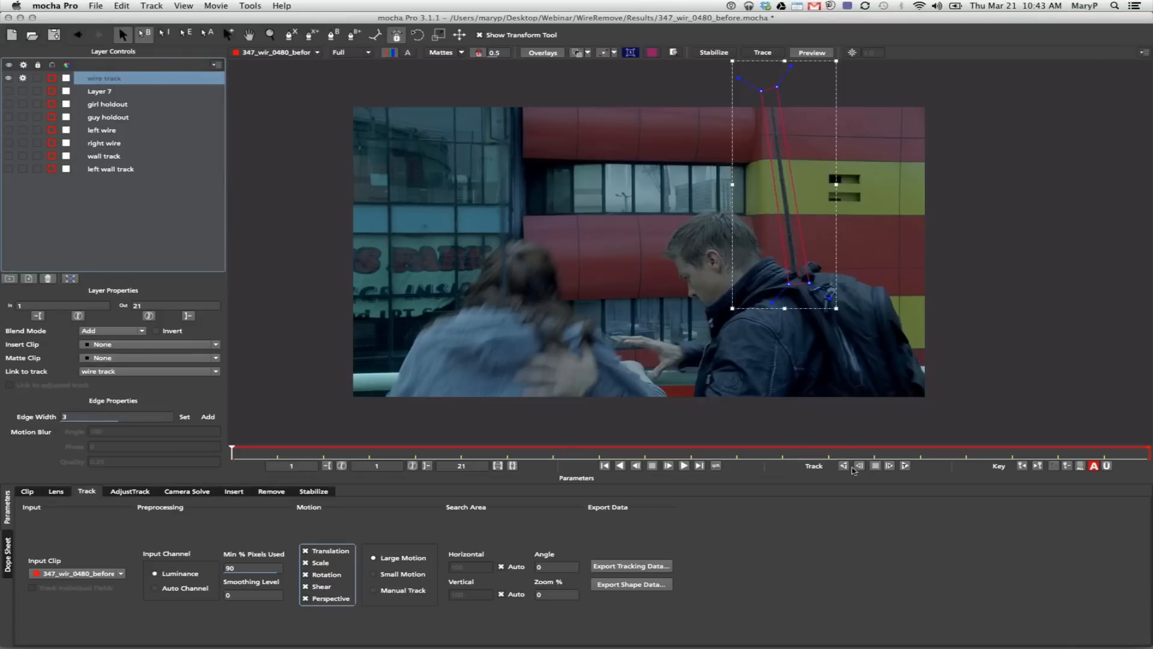
- Track the wire track layer forward to frame 7 and move the spline's lower points to the wire's base
click(901, 470)
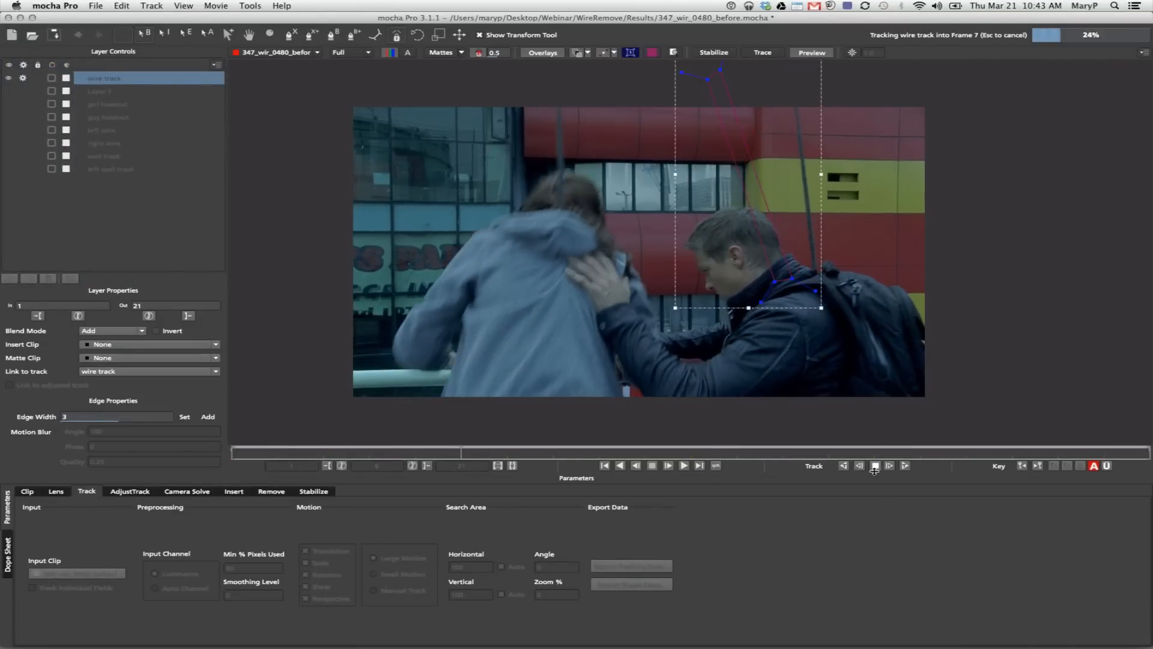
click(874, 466)
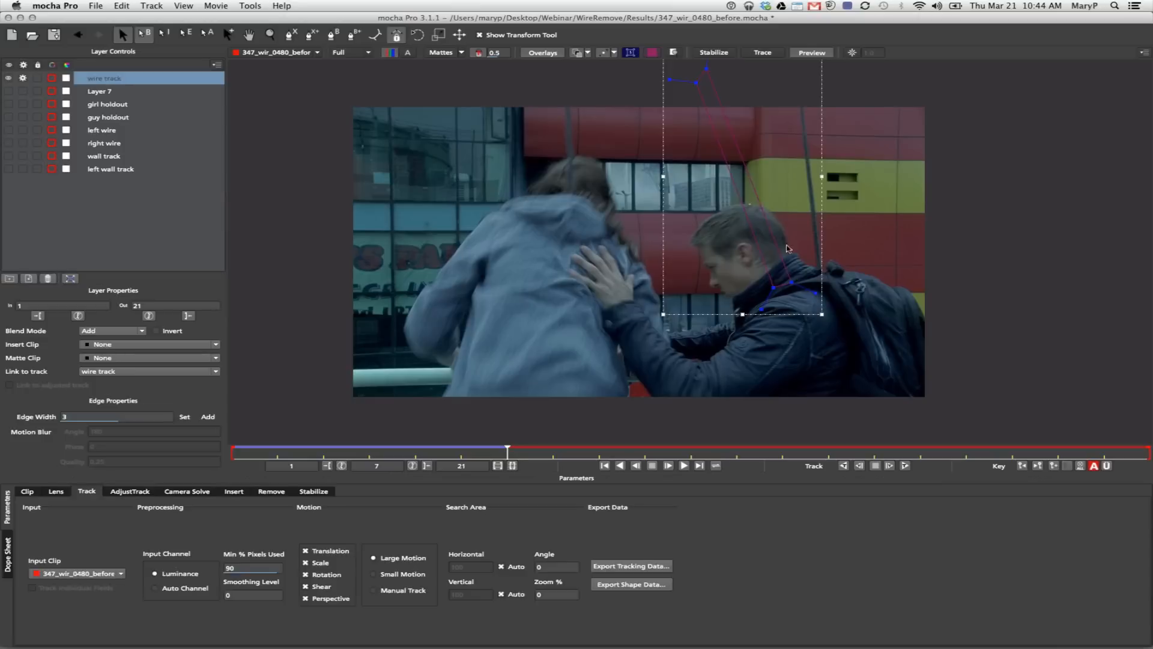
click(780, 276)
click(788, 283)
drag(842, 341, 726, 243)
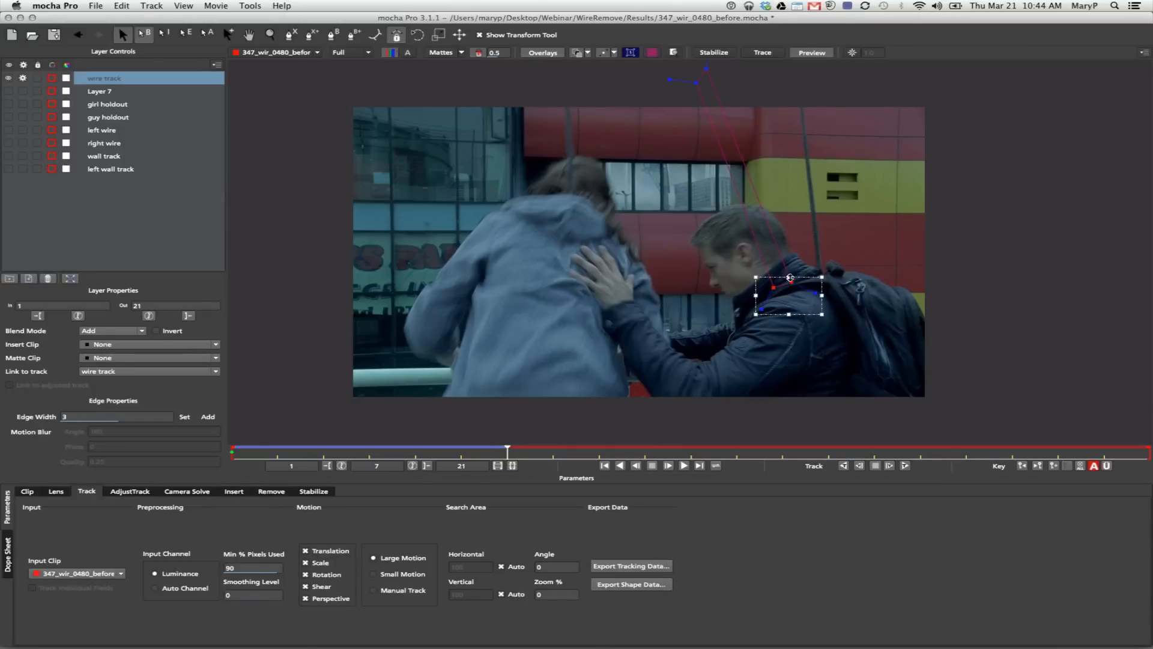
drag(790, 281, 834, 281)
key(super+a)
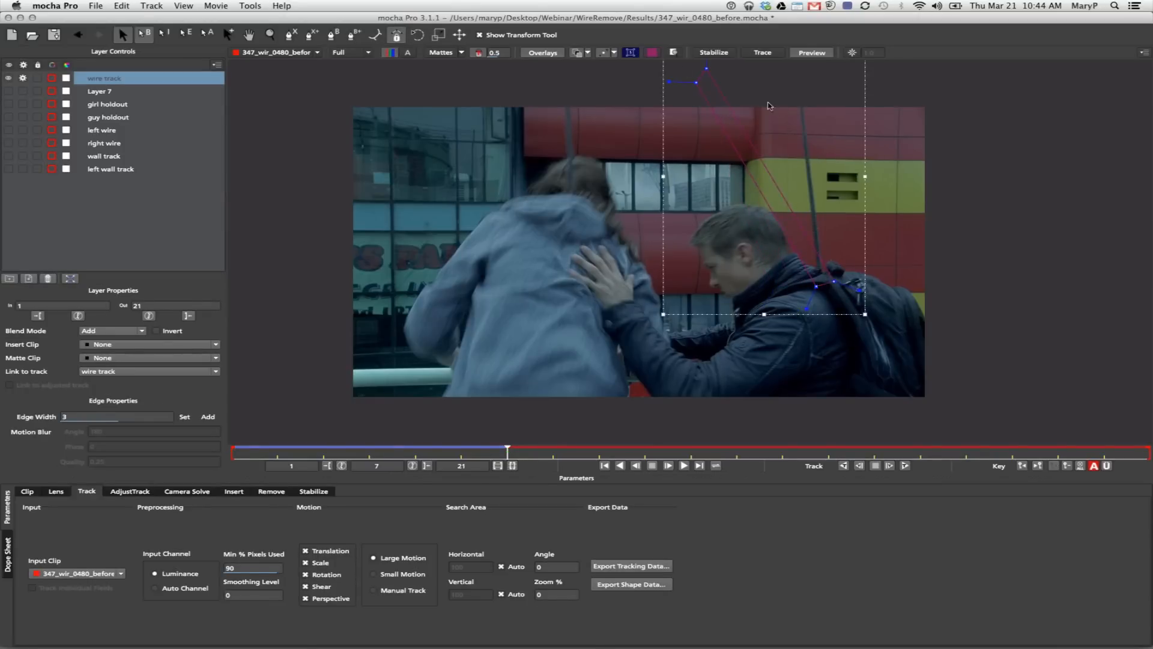
- Refit the spline's remaining points around the wire at frame 7 and track backward to frame 1
mouse_move(661, 56)
mouse_down()
mouse_move(650, 55)
mouse_move(811, 82)
mouse_up()
click(831, 122)
drag(791, 92, 789, 88)
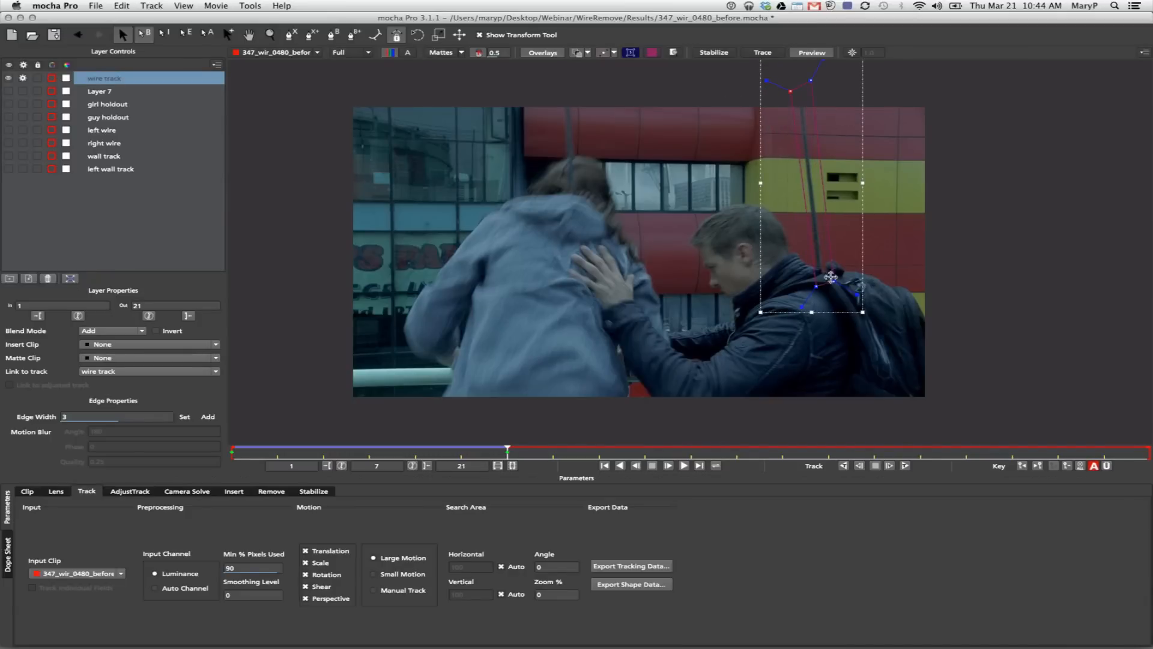
drag(816, 286, 827, 286)
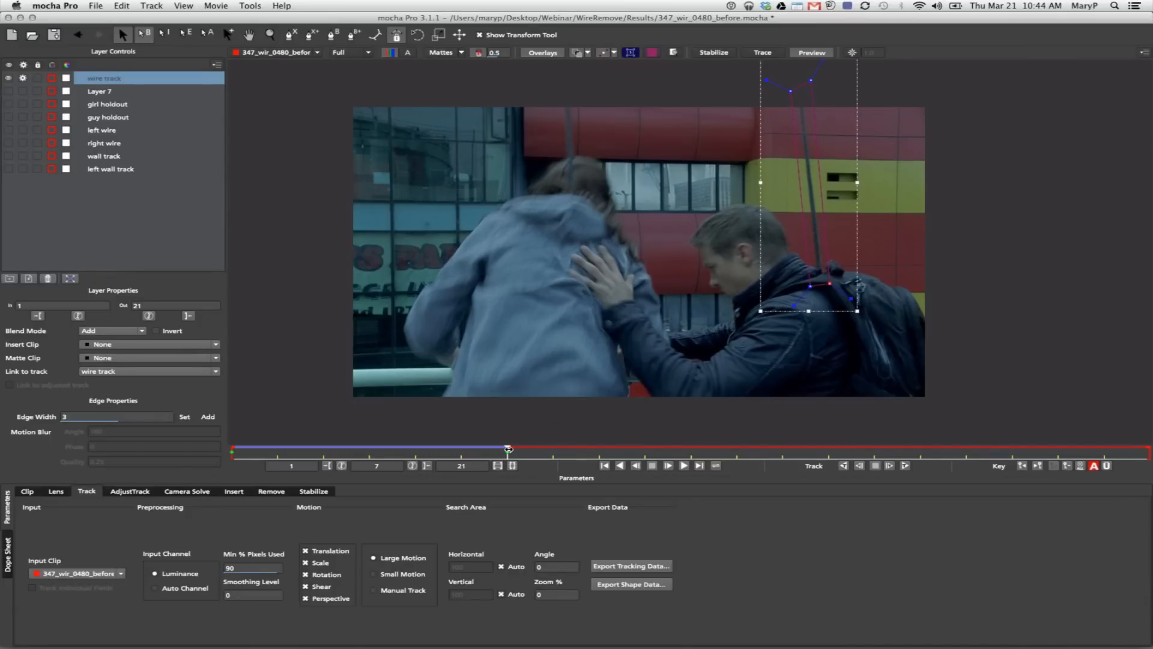
mouse_move(508, 449)
mouse_down()
mouse_move(427, 450)
mouse_move(508, 452)
mouse_up()
click(844, 466)
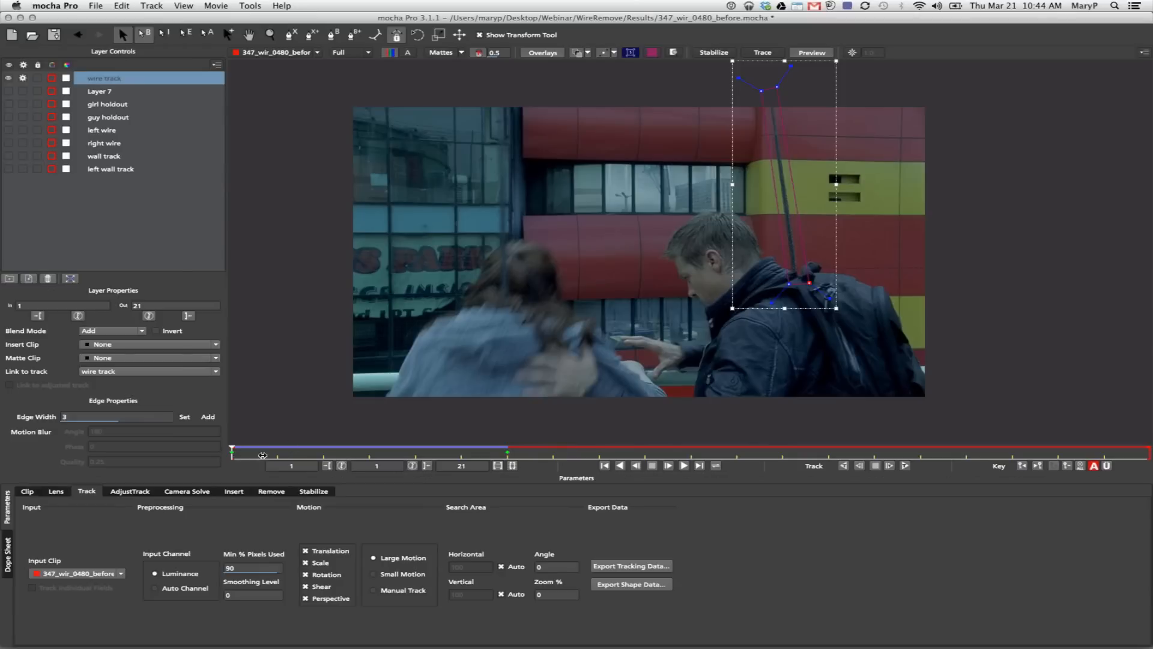
- At frame 2, refit the wire track spline's lower and upper points around the wire
drag(262, 455, 305, 460)
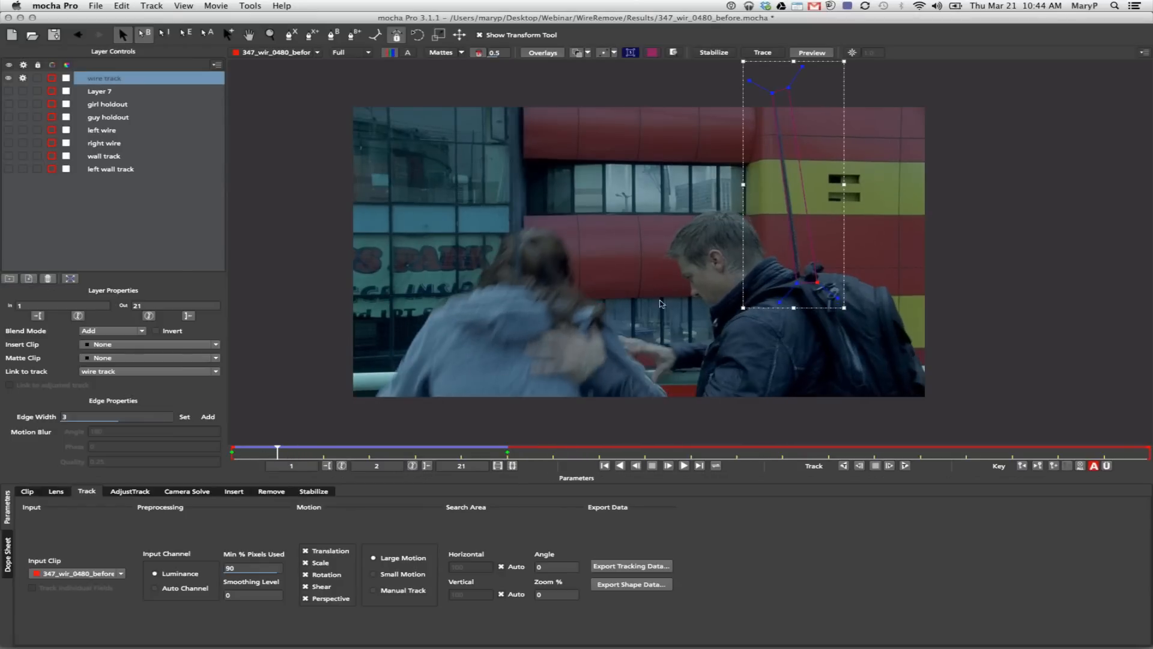
drag(832, 313, 801, 285)
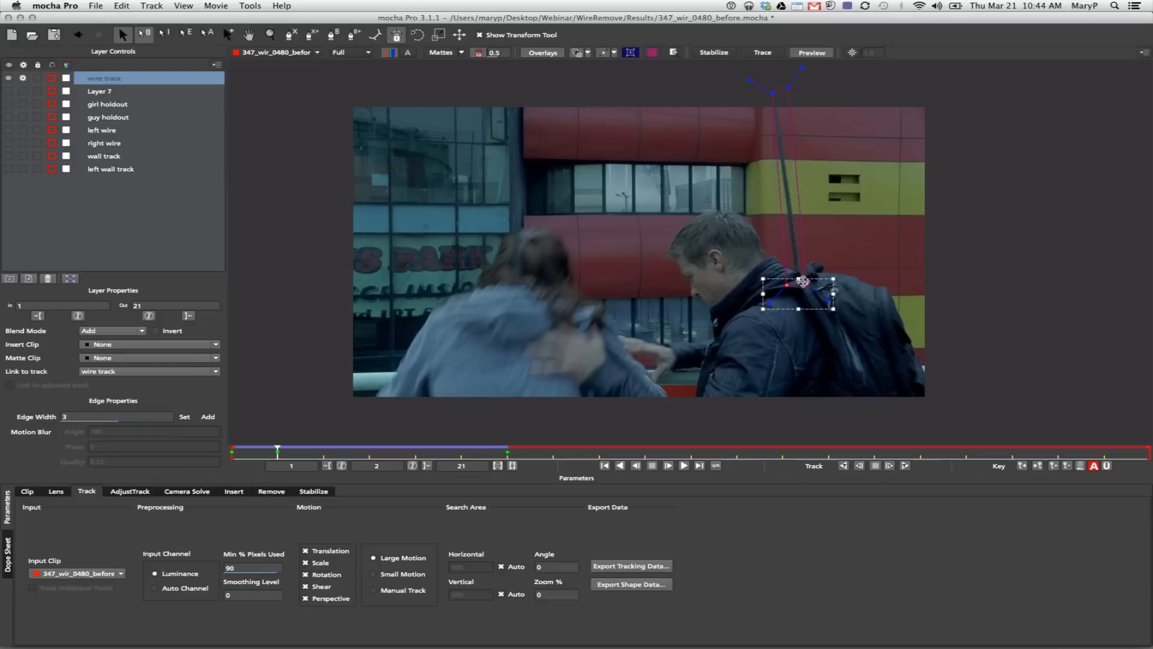
drag(742, 77, 782, 87)
drag(807, 284, 809, 285)
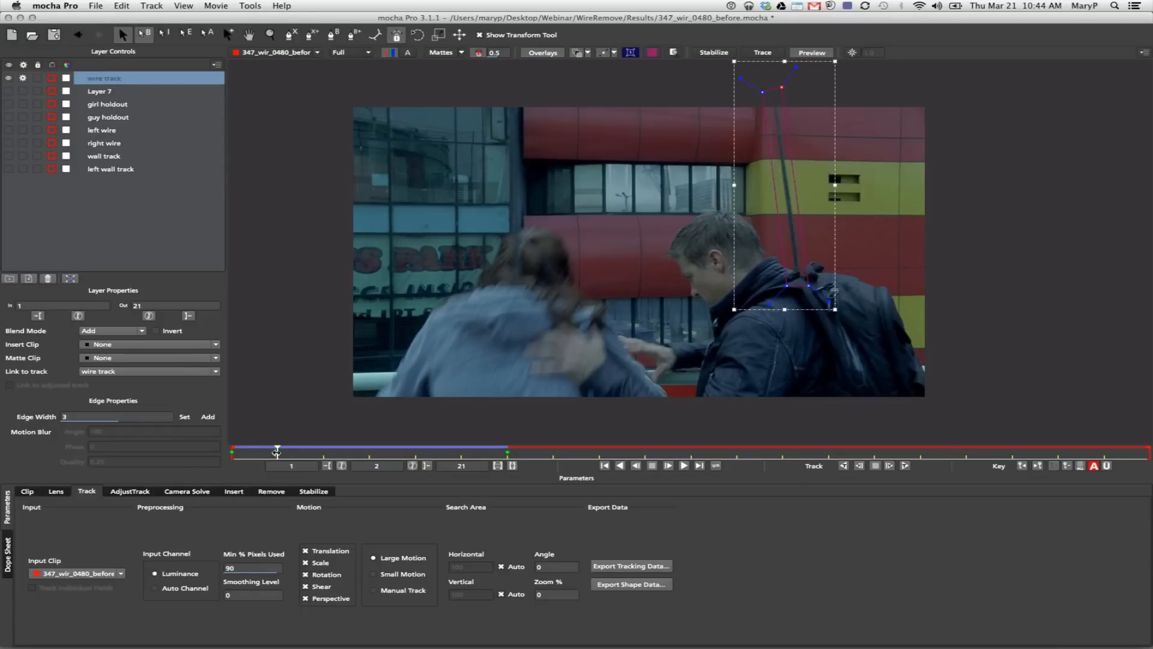
- Track the wire forward from frame 7 to frame 21 and shift the whole spline back over it at frame 18
drag(278, 452, 506, 447)
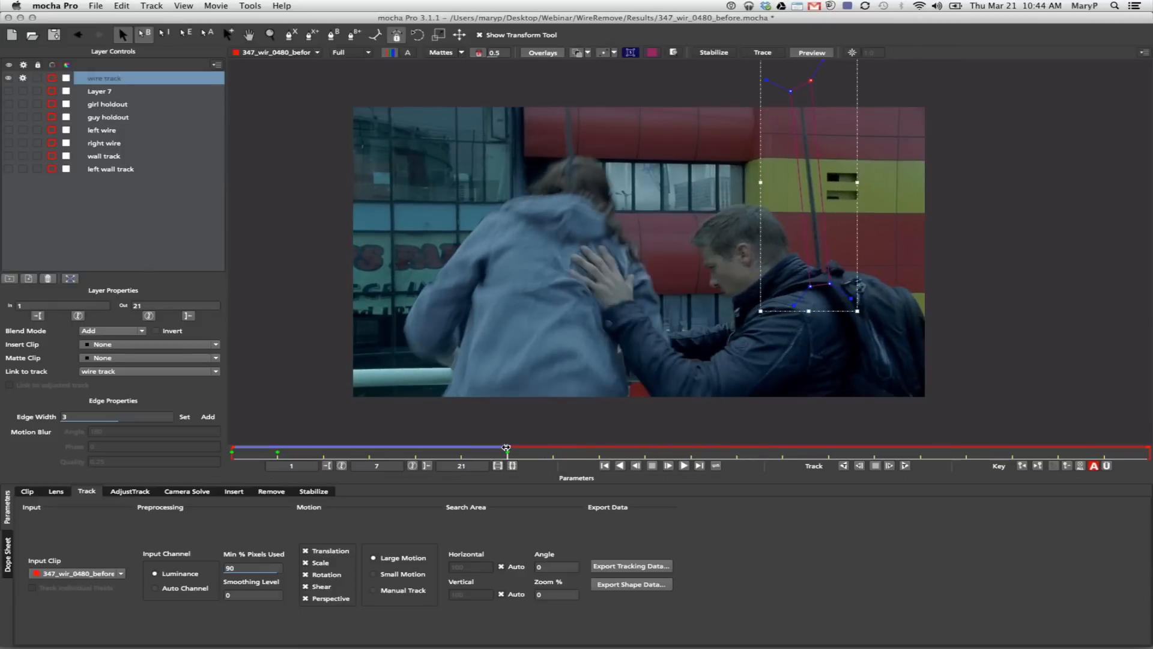
click(905, 470)
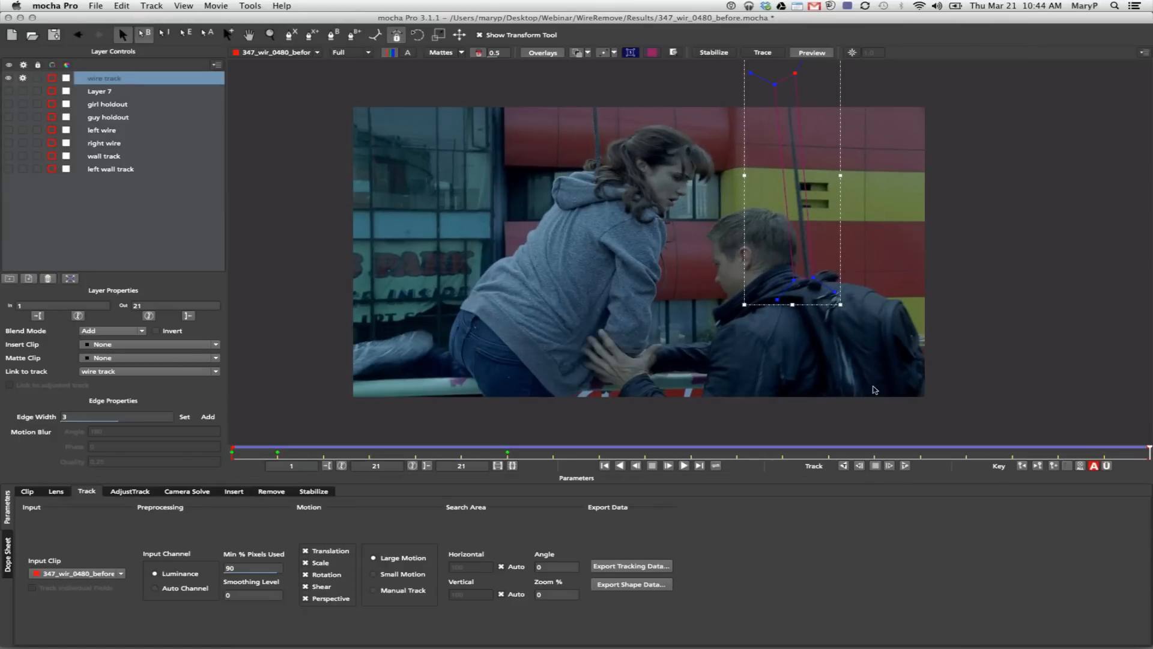
drag(1103, 459, 1014, 465)
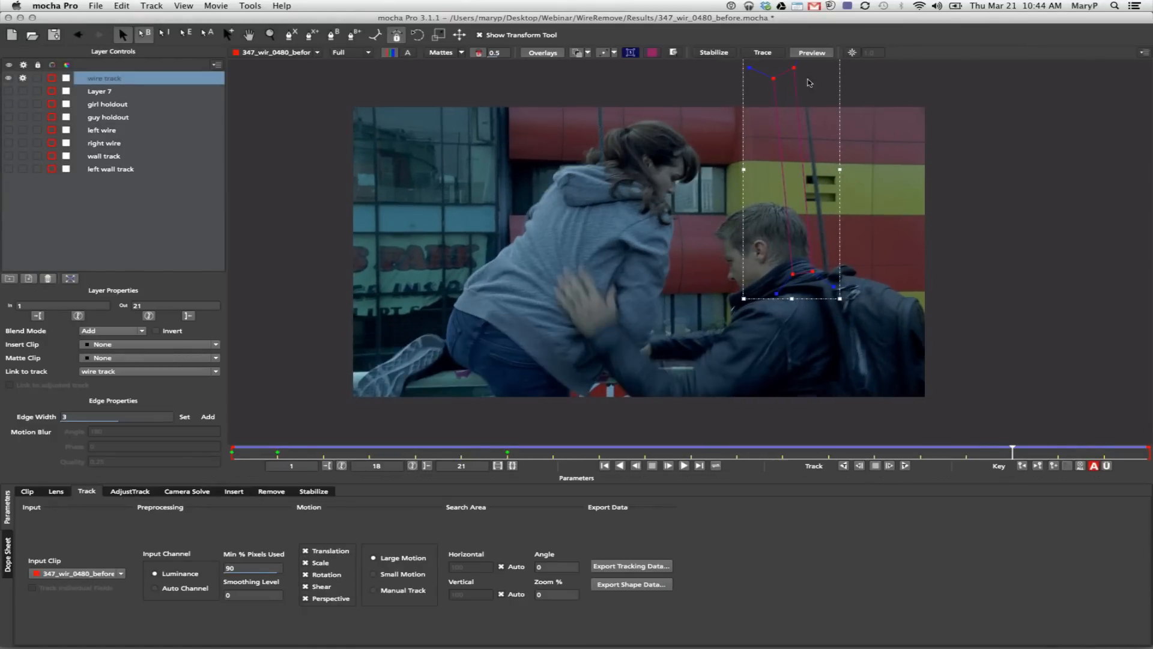
drag(794, 68, 816, 84)
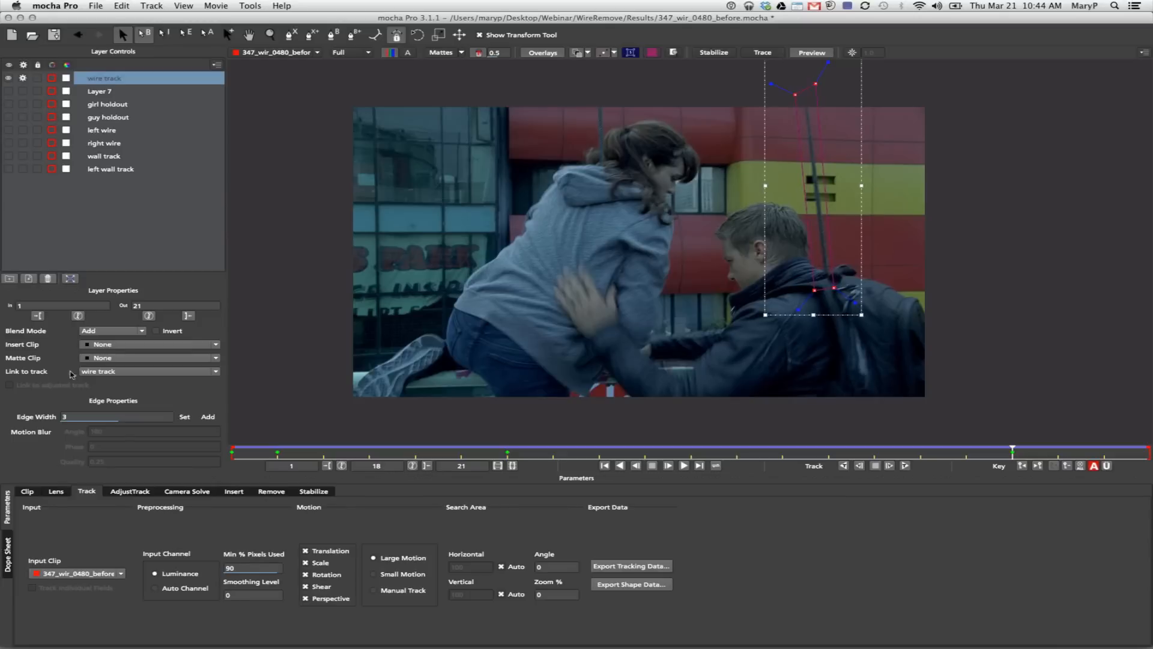
click(132, 359)
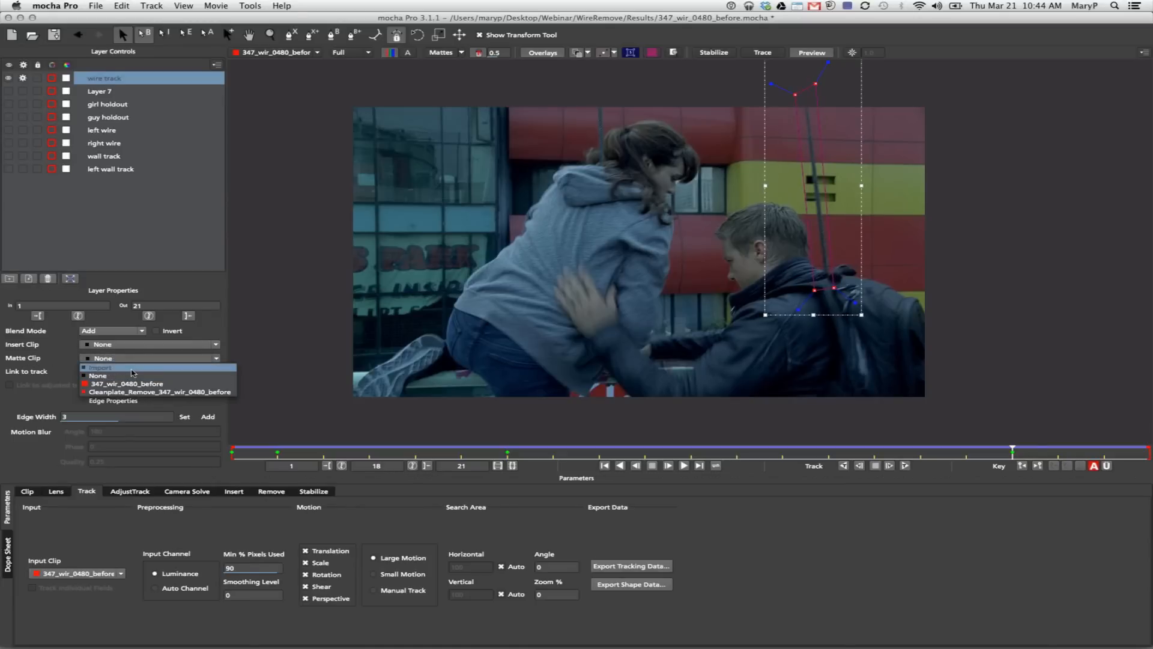
click(851, 426)
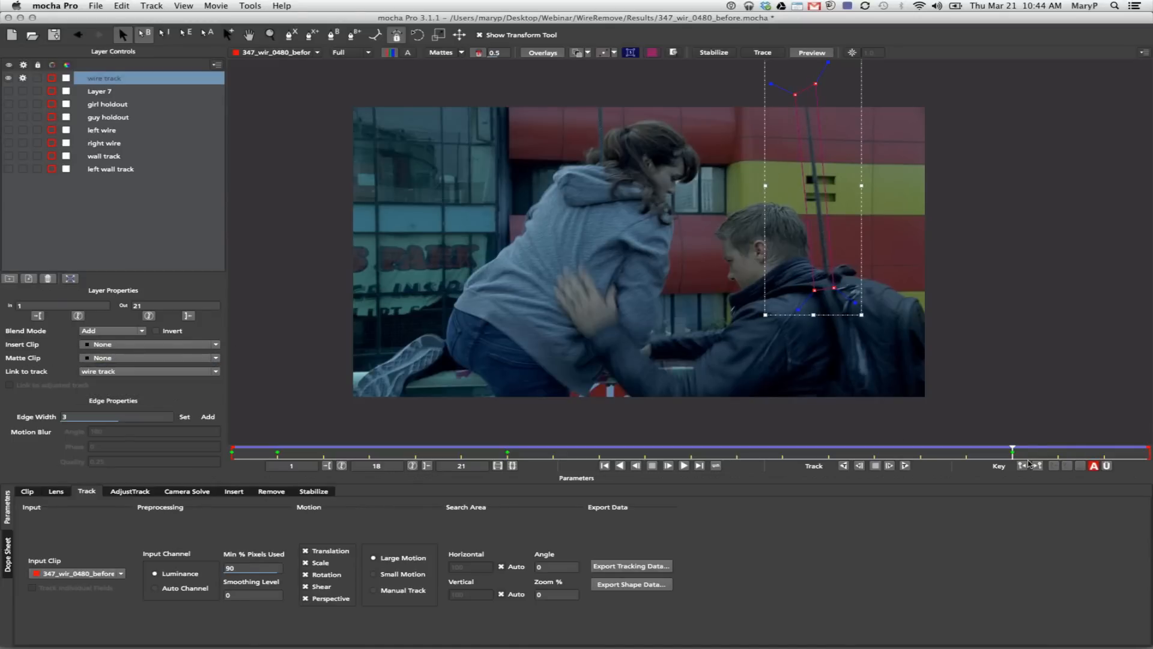
- At frame 14, move the wire track spline's lower and upper point pairs back around the wire
drag(987, 453, 812, 458)
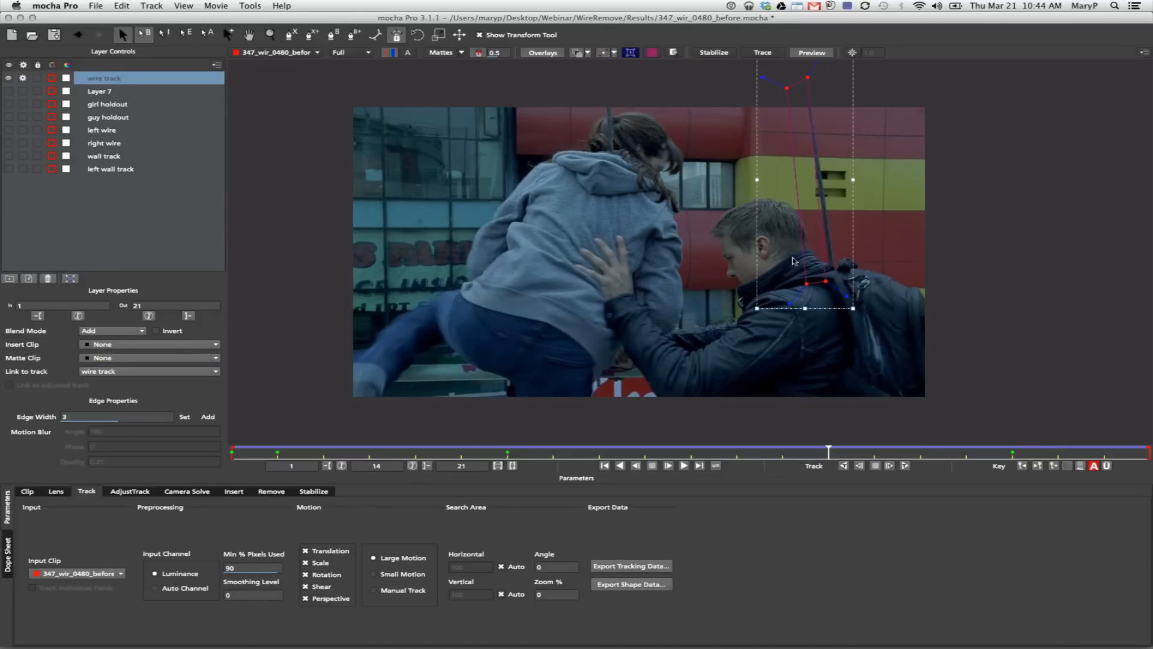
drag(774, 260, 845, 302)
drag(825, 280, 844, 274)
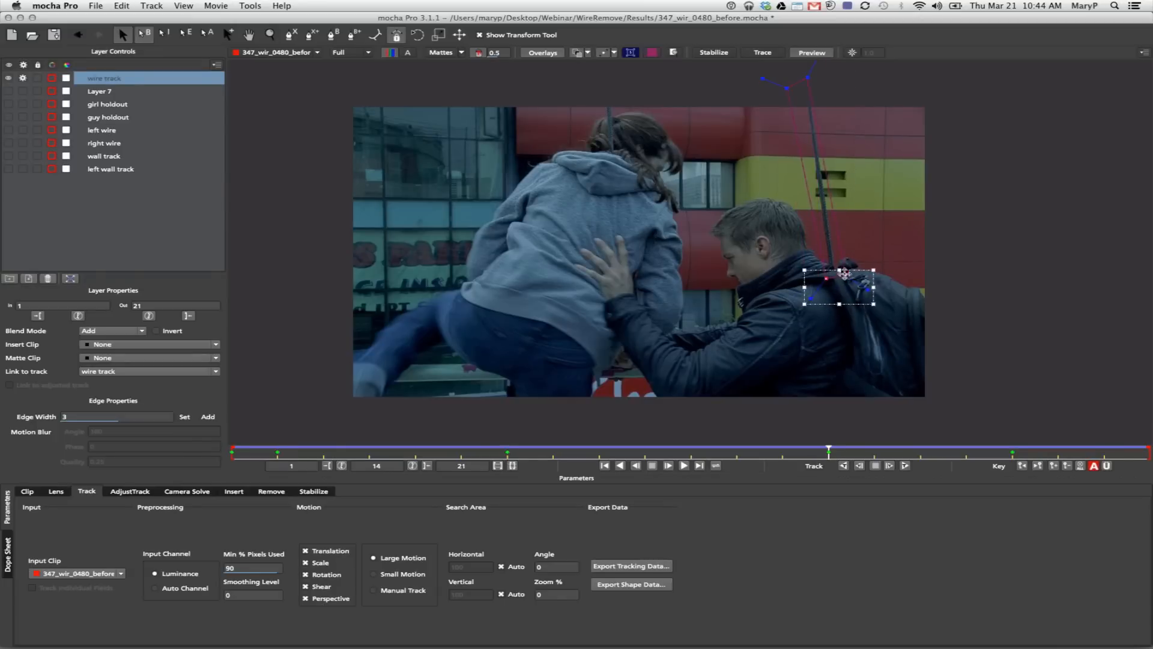
drag(856, 105, 813, 70)
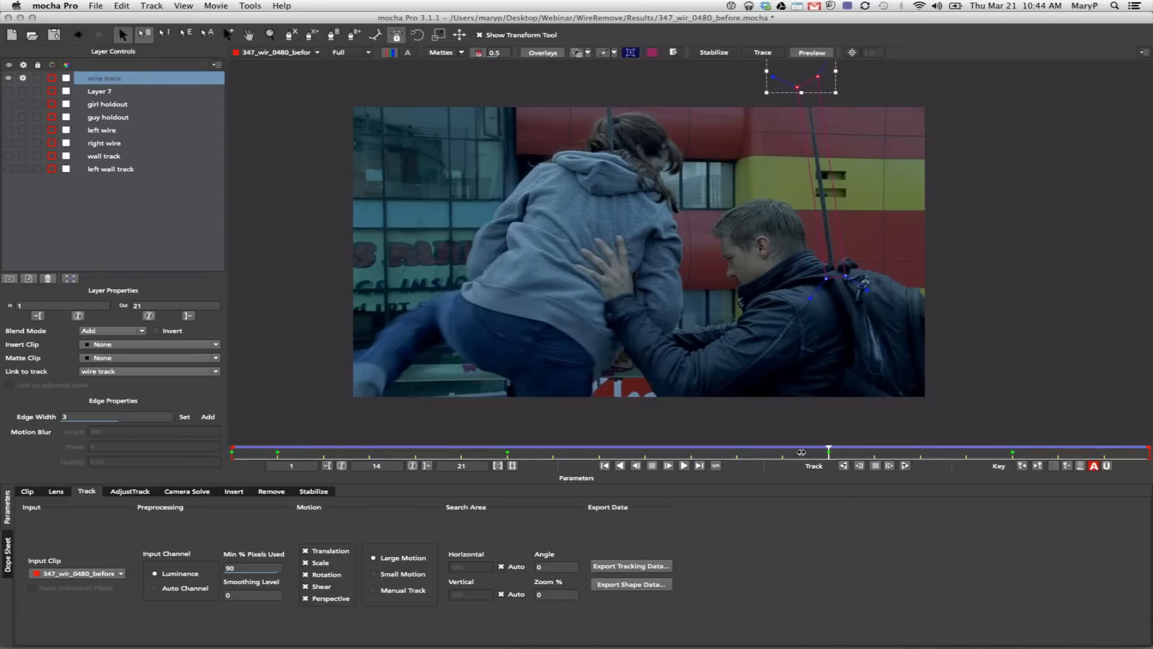
- Move the wire track spline's upper points around the wire at frame 9, and its upper and lower point pairs at frame 11
drag(801, 452, 599, 451)
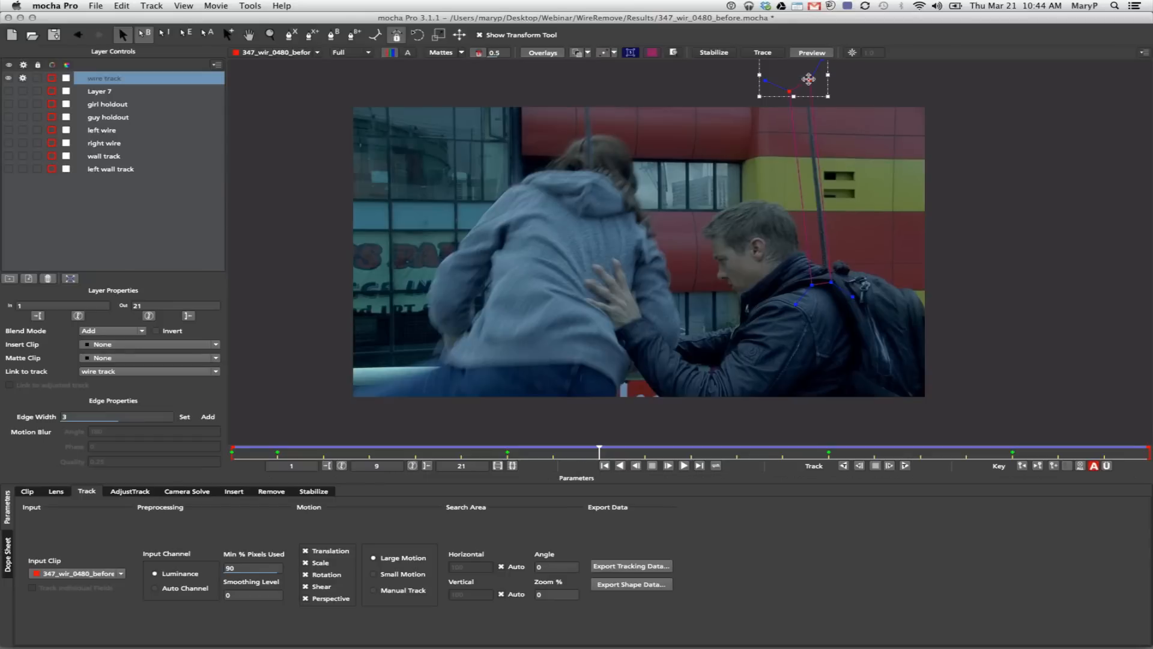
drag(810, 80, 816, 78)
drag(628, 447, 687, 452)
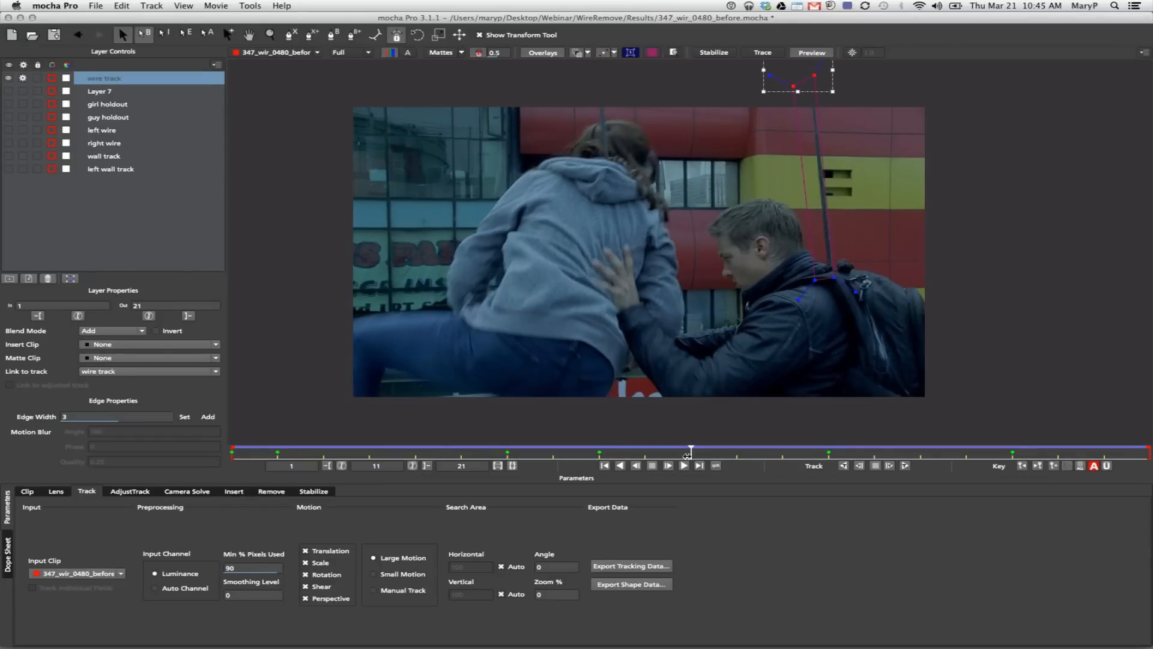
drag(814, 75, 827, 76)
mouse_move(791, 255)
mouse_down()
mouse_move(865, 297)
mouse_move(865, 316)
mouse_up()
drag(834, 277, 840, 277)
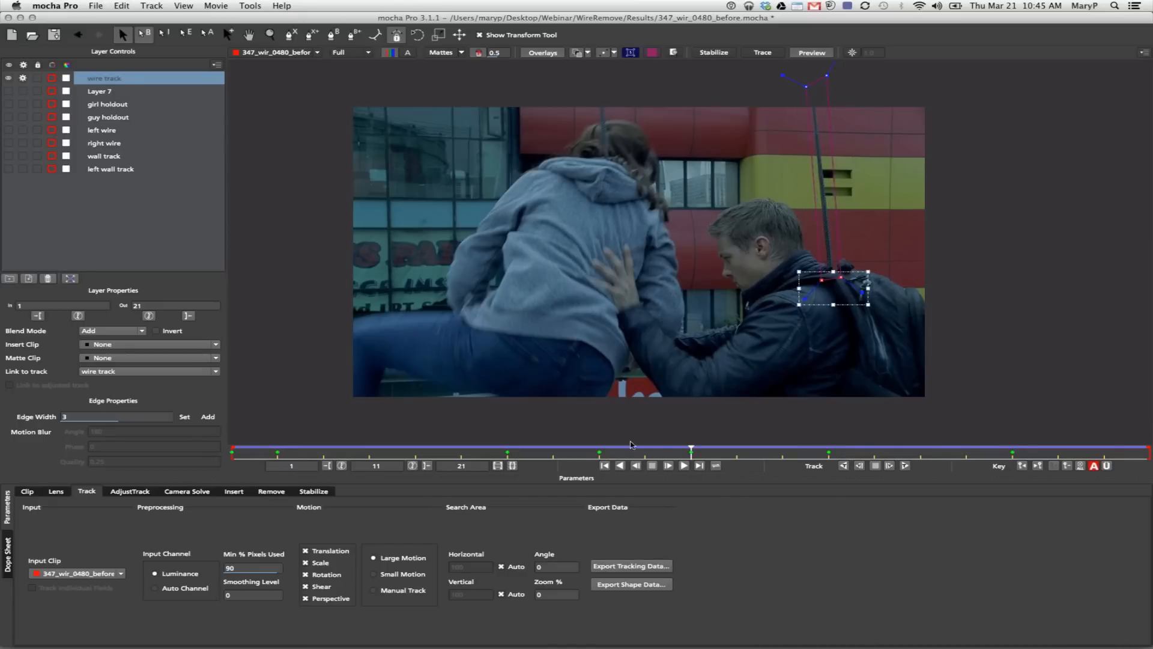
- At frame 21, shift the whole wire track spline back over the wire
drag(691, 453, 1152, 428)
click(852, 172)
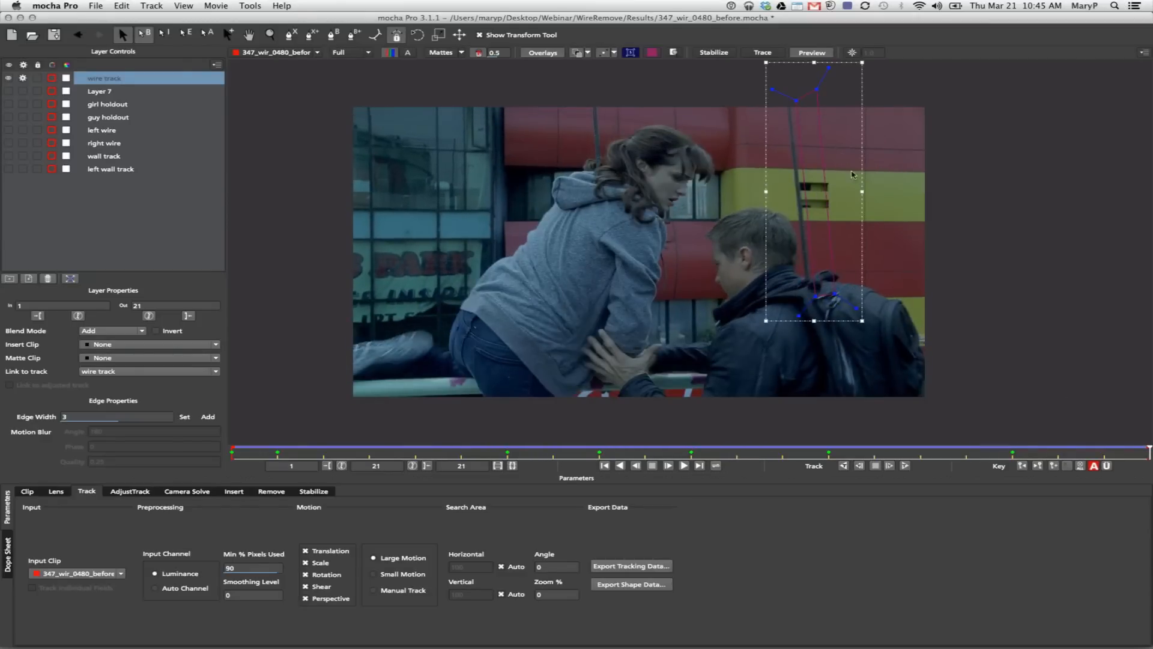
drag(837, 295, 822, 296)
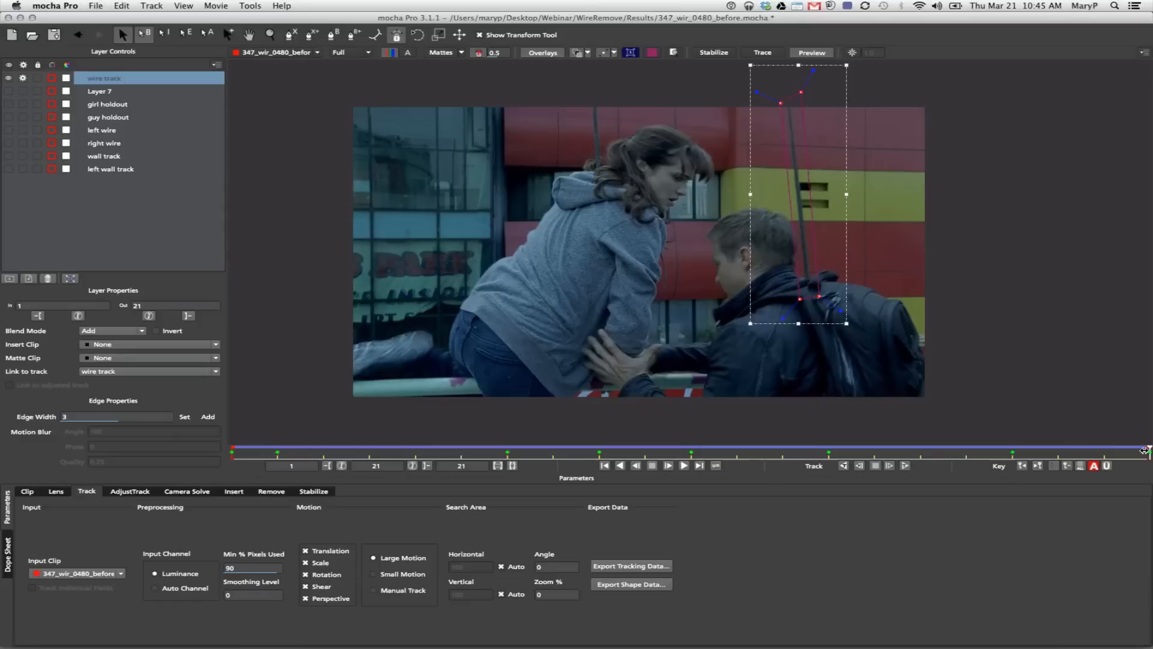
- Scrub back to frame 1 and display the left wire spline to review it against the clip
drag(1144, 450, 17, 431)
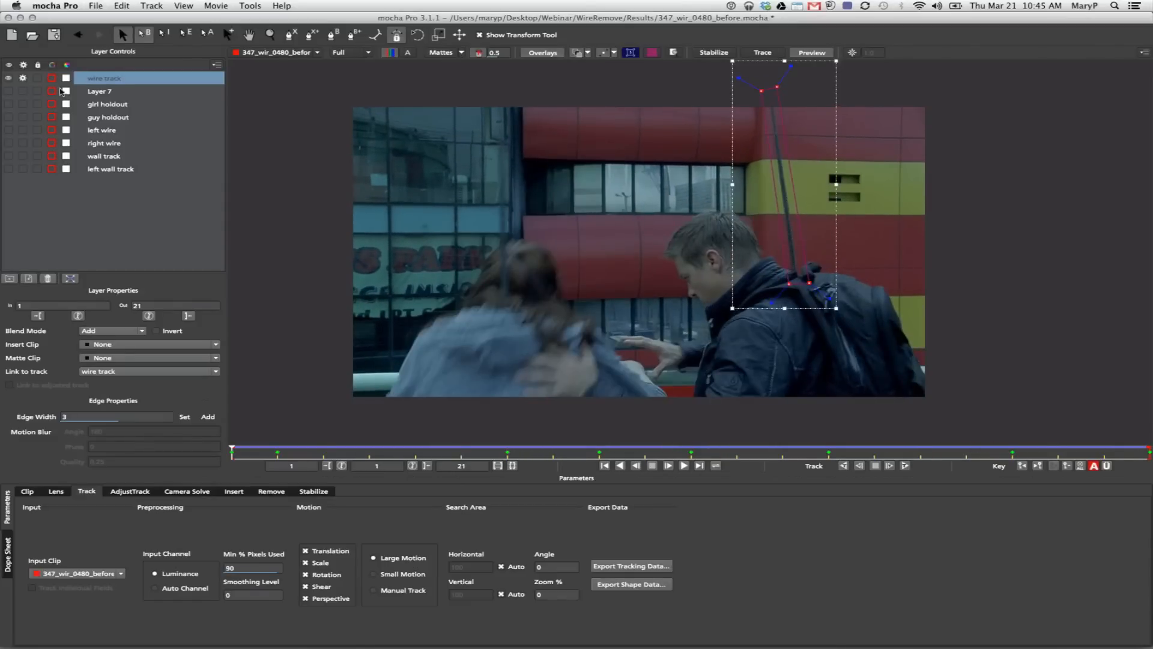
click(9, 131)
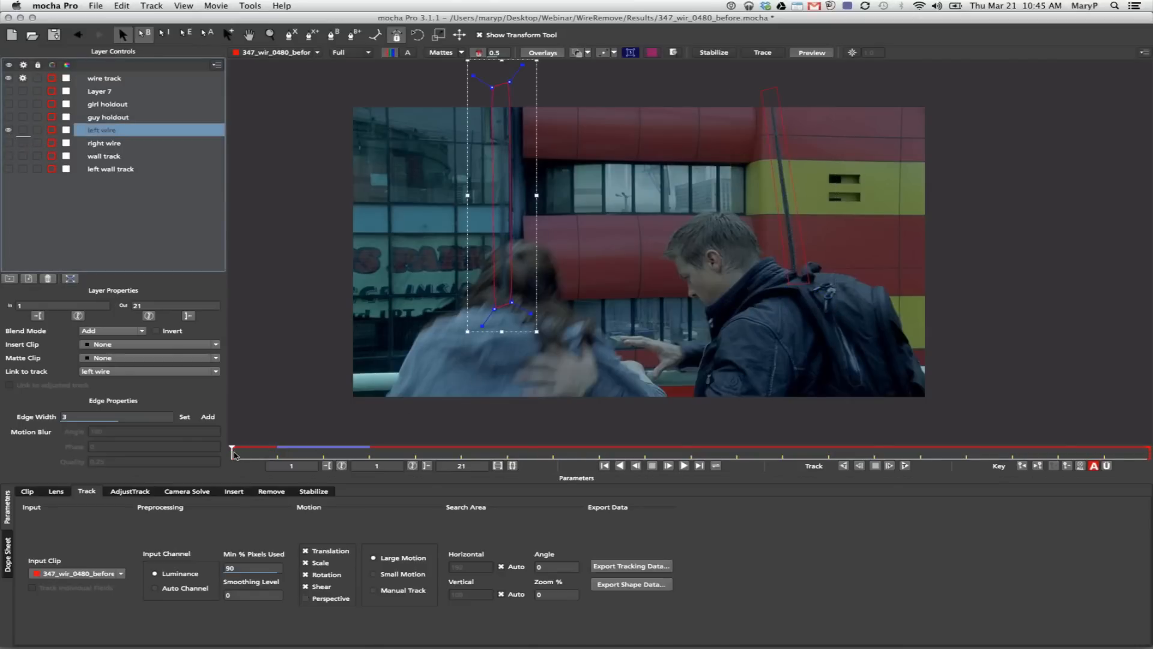
drag(230, 451, 155, 436)
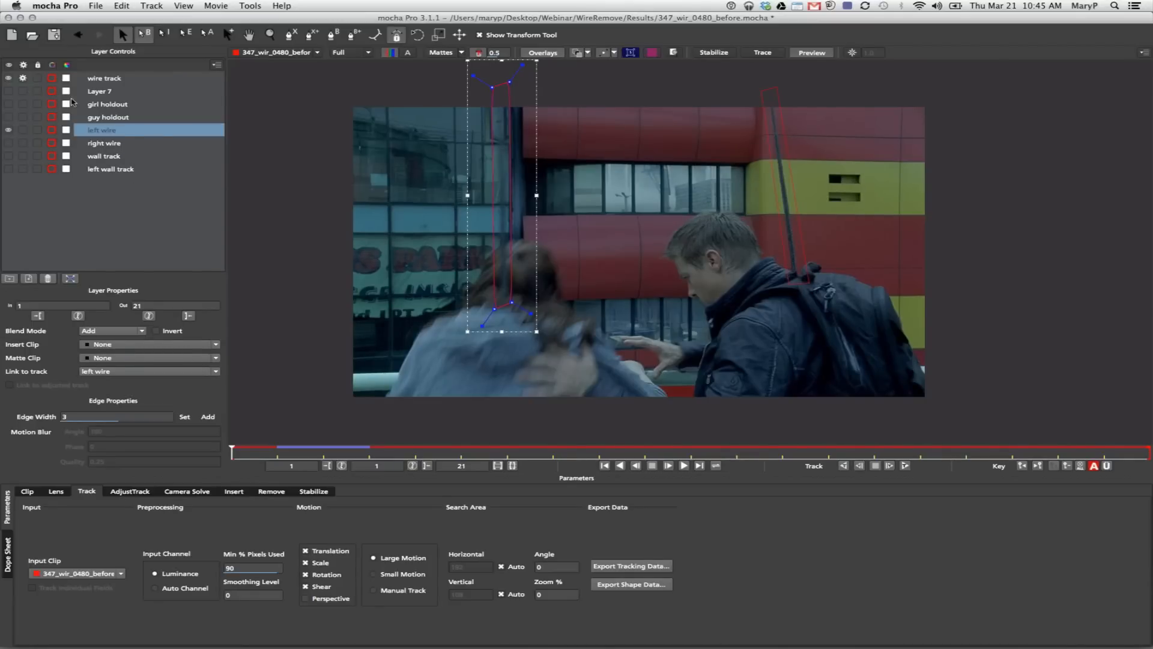
- Delete the Layer 7 and wire track layers
click(102, 93)
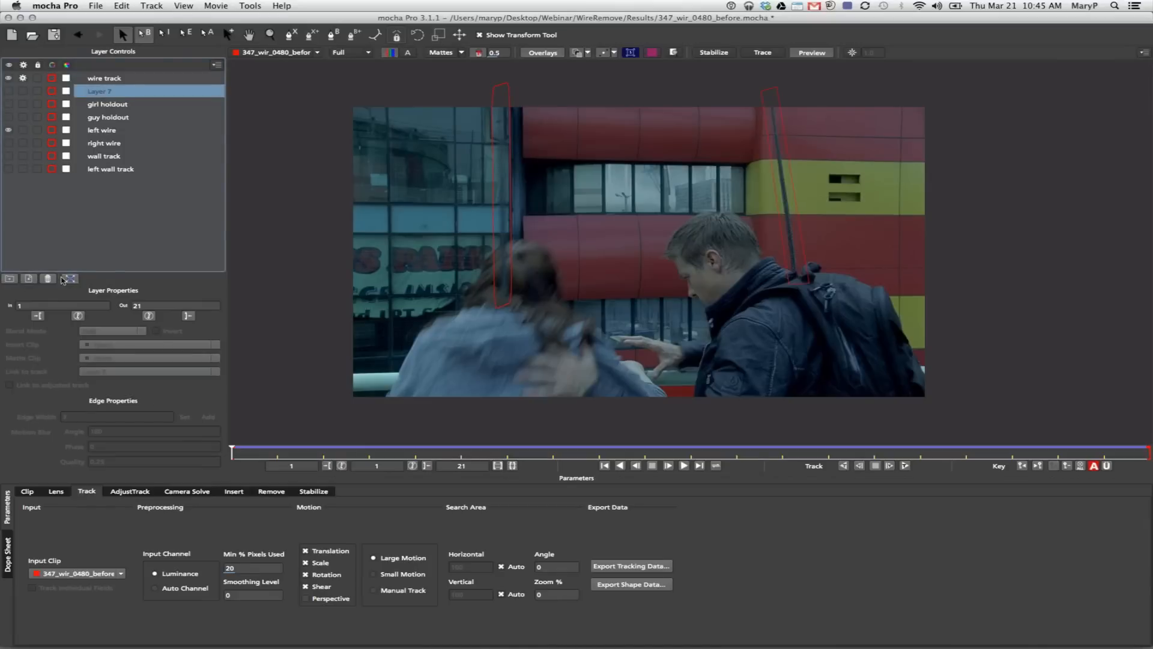
click(48, 279)
click(107, 81)
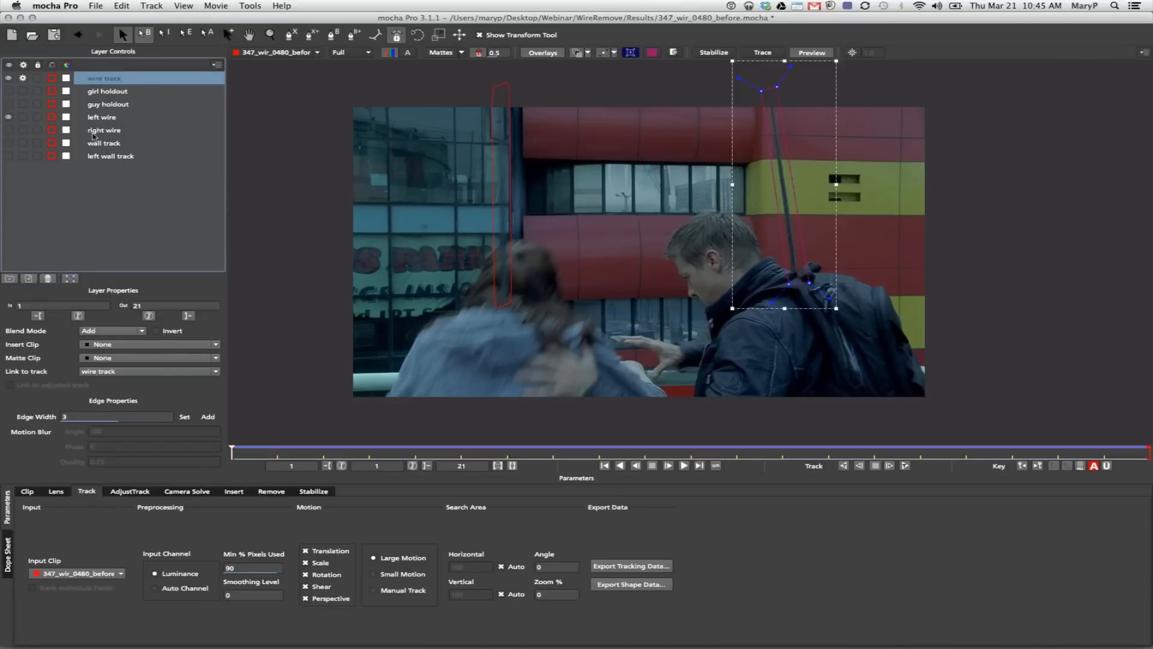
click(48, 279)
- Show the girl holdout, guy holdout and right wire splines for review, and hide all the splines again
click(8, 92)
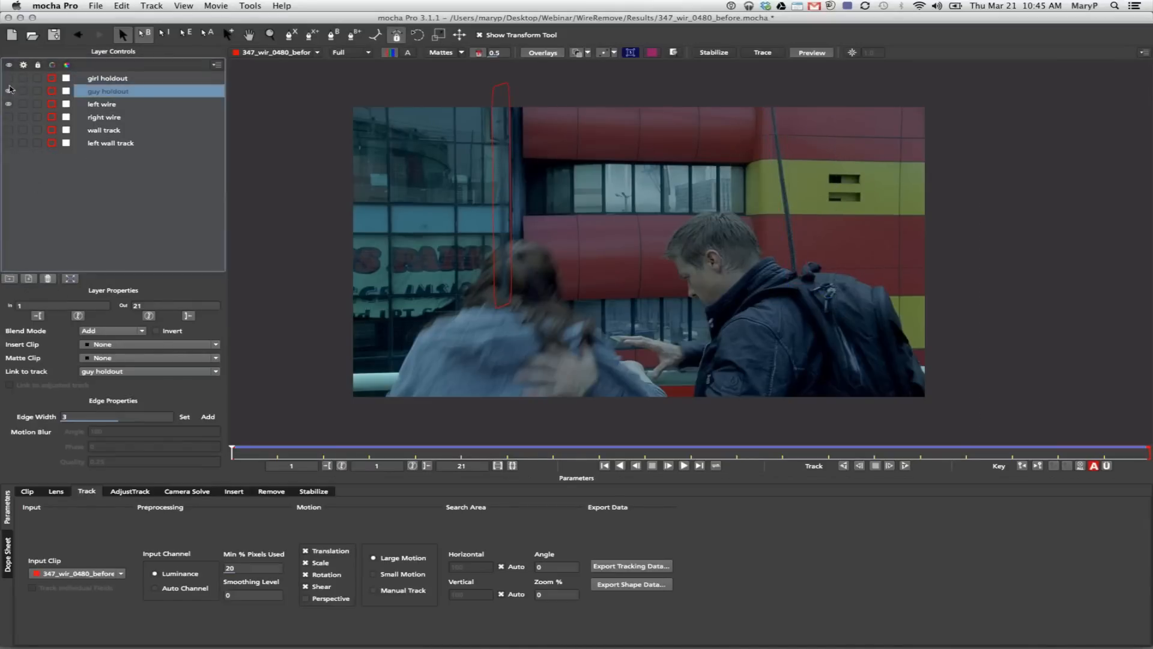
click(8, 78)
click(8, 117)
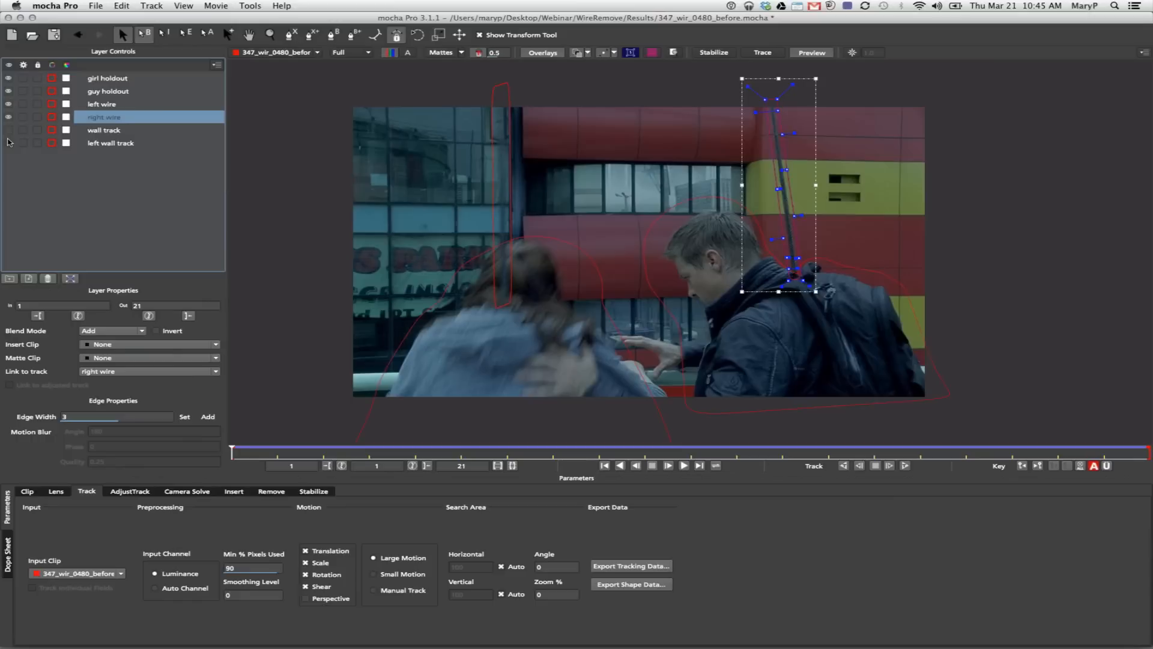
click(7, 117)
click(8, 104)
click(7, 91)
click(7, 78)
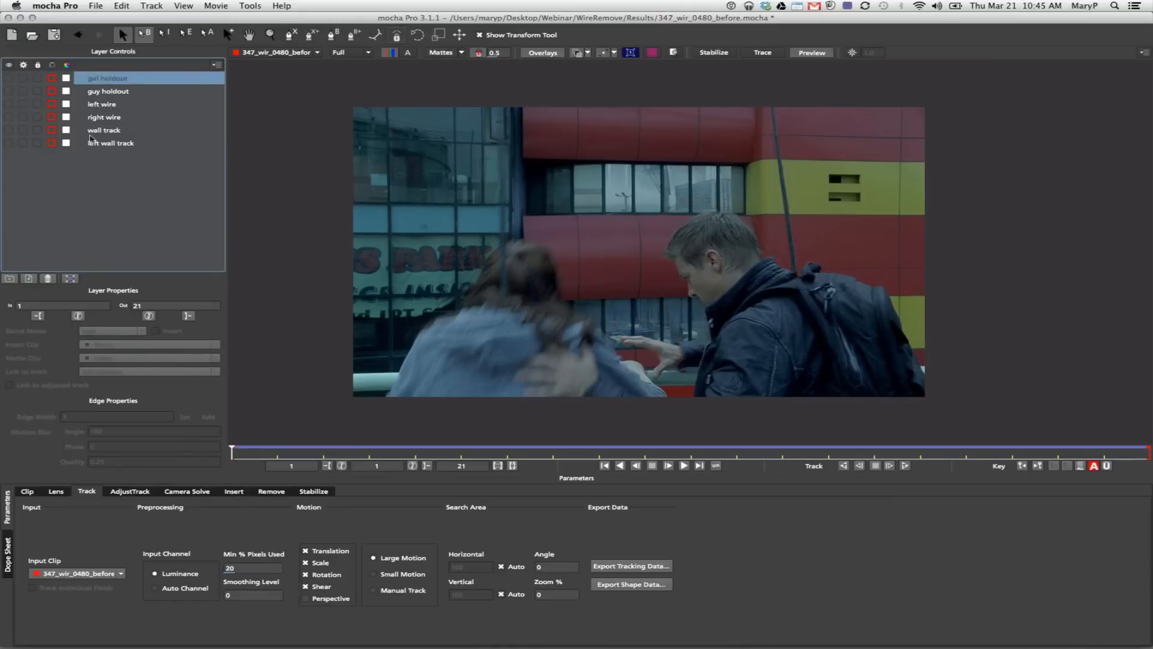
- Place the wall track layer below the left wall track layer and make both layers visible
click(105, 134)
click(9, 130)
click(9, 143)
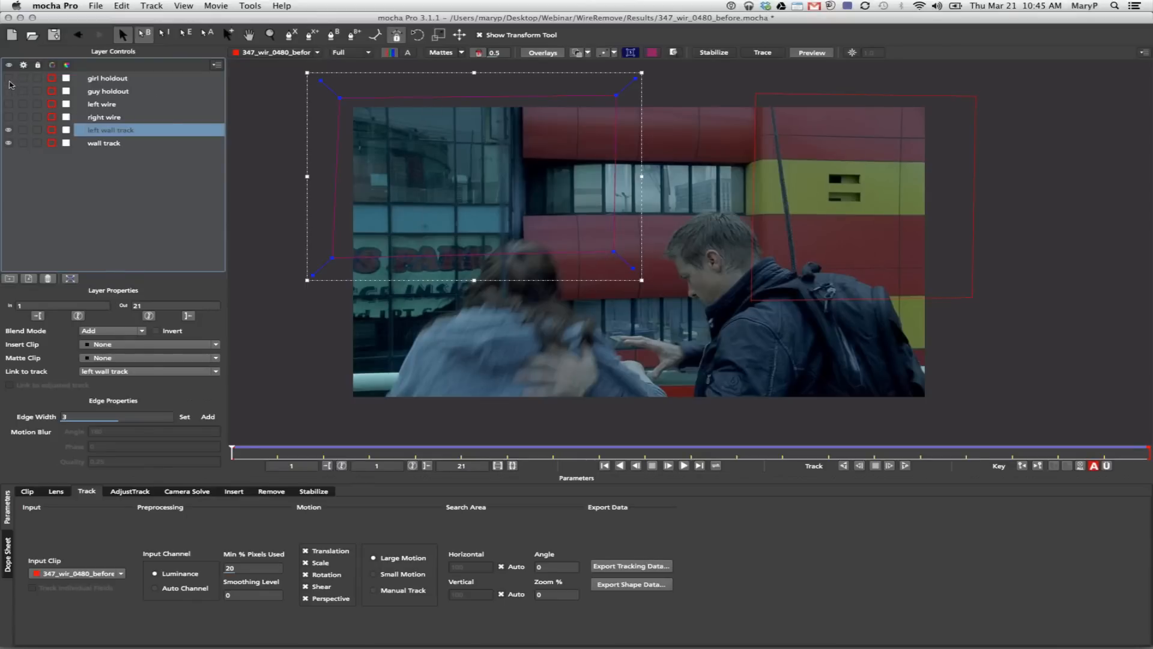
- Highlight the holdout and wire layers in groups to examine how they are stacked above the wall tracks
click(105, 79)
shift+click(104, 119)
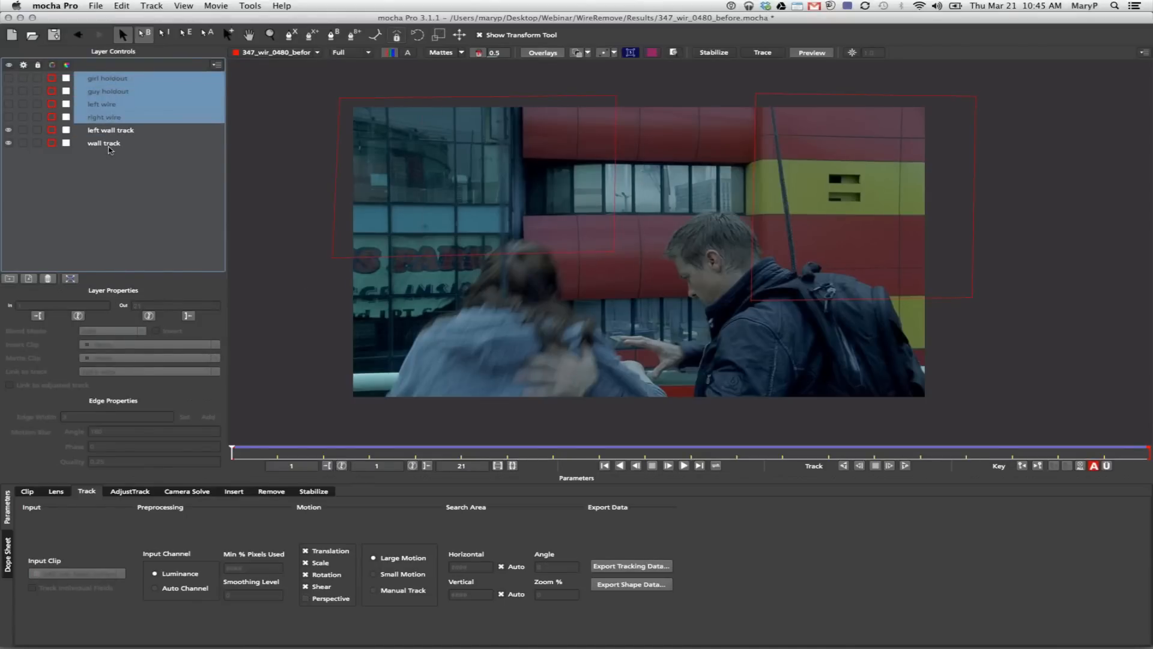
click(99, 171)
click(103, 117)
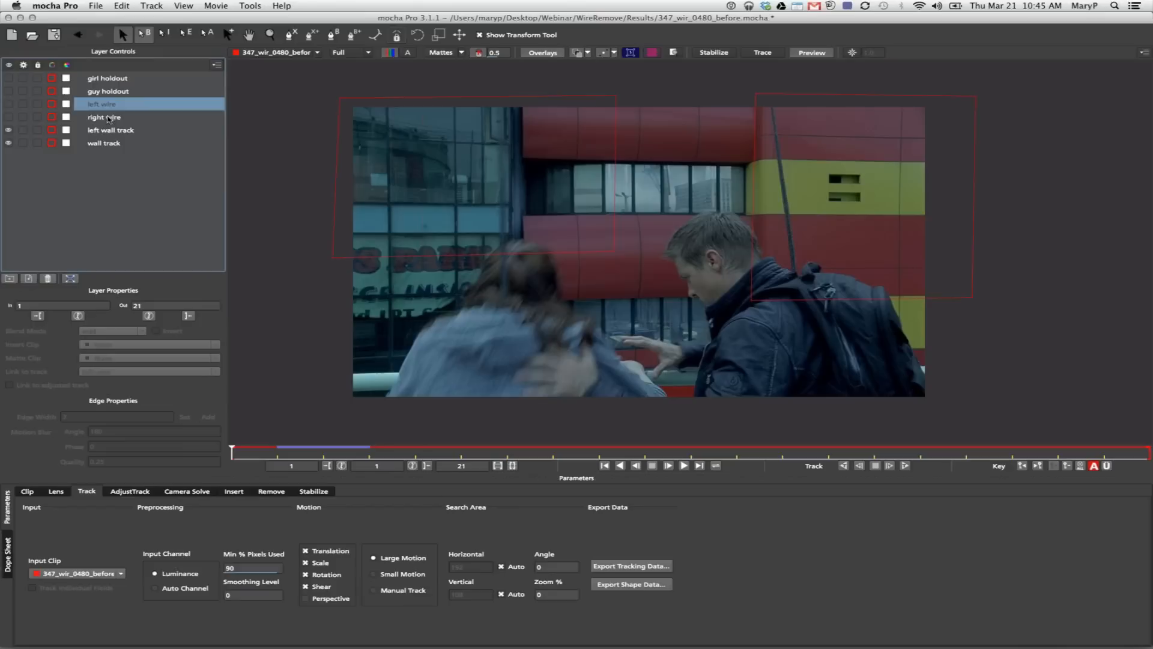
shift+click(94, 107)
click(108, 79)
shift+click(113, 86)
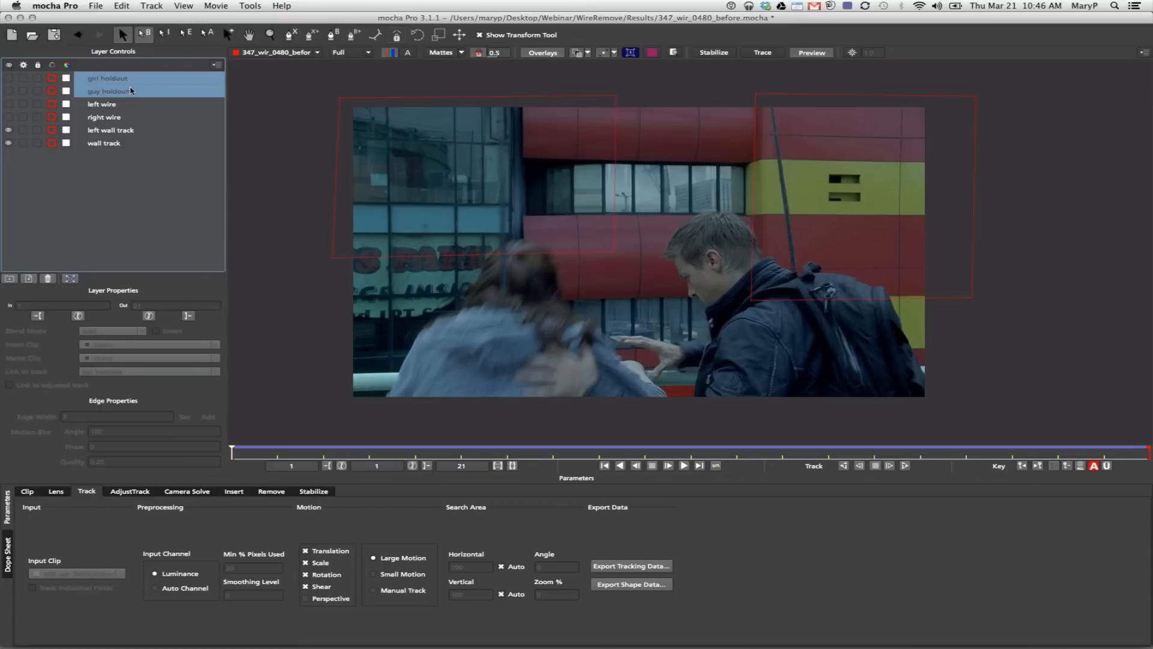
- Show the planar surfaces of the left wall track and wall track layers, enable tracking for both, and track them forward to frame 5
click(138, 132)
shift+click(111, 146)
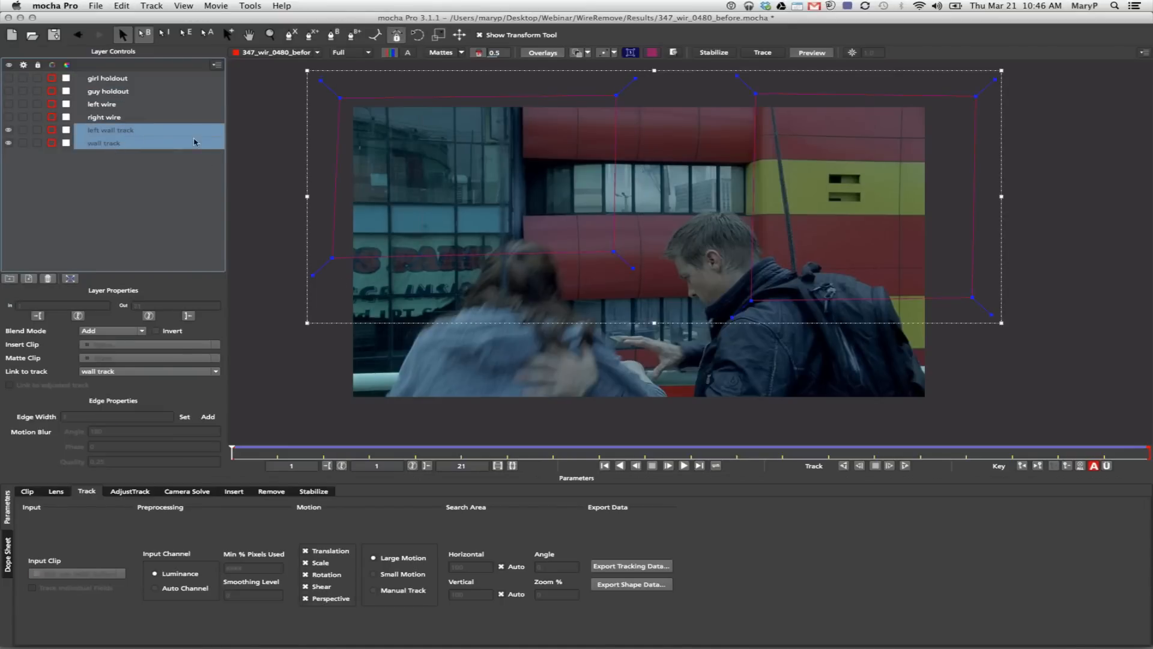
click(631, 54)
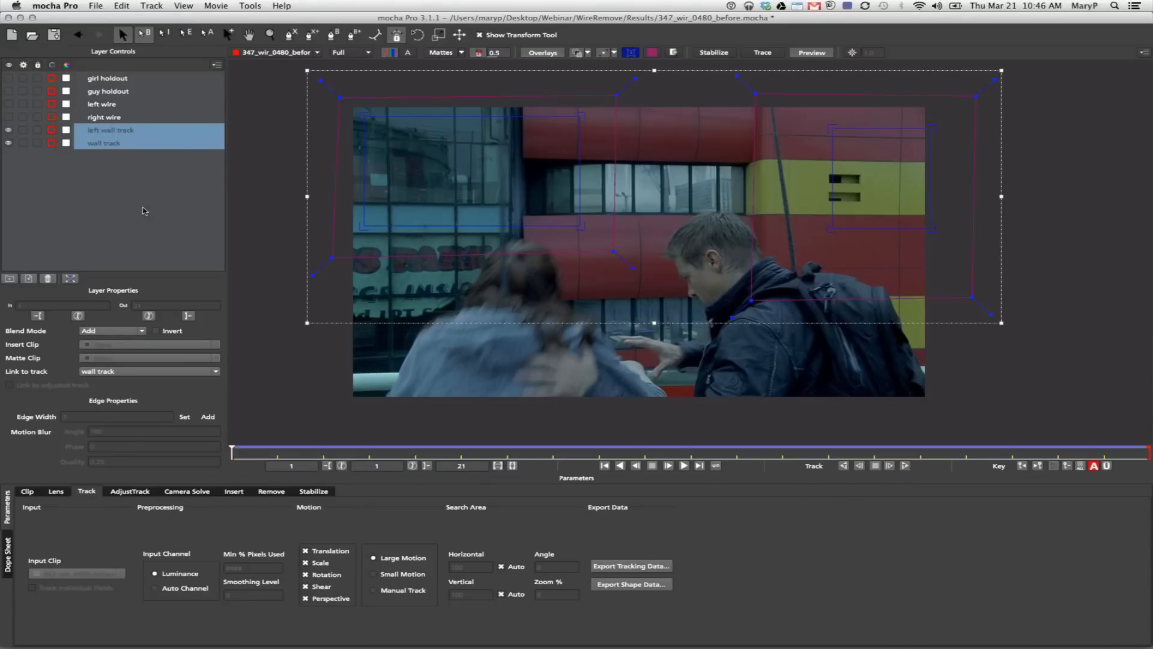
click(23, 138)
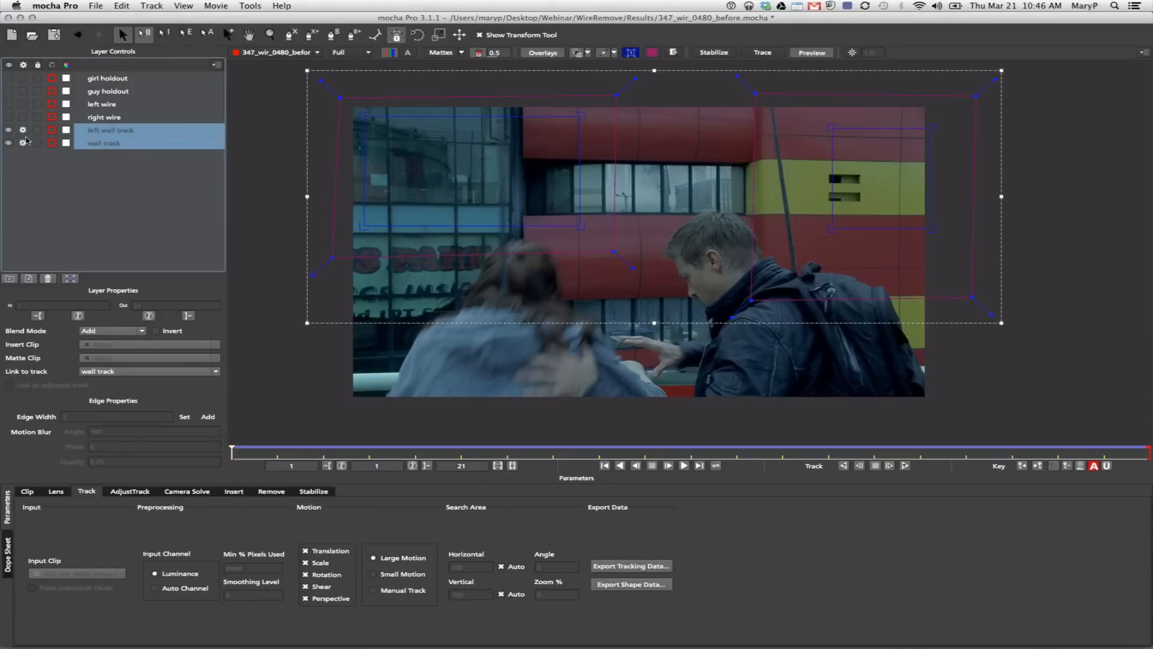
click(904, 466)
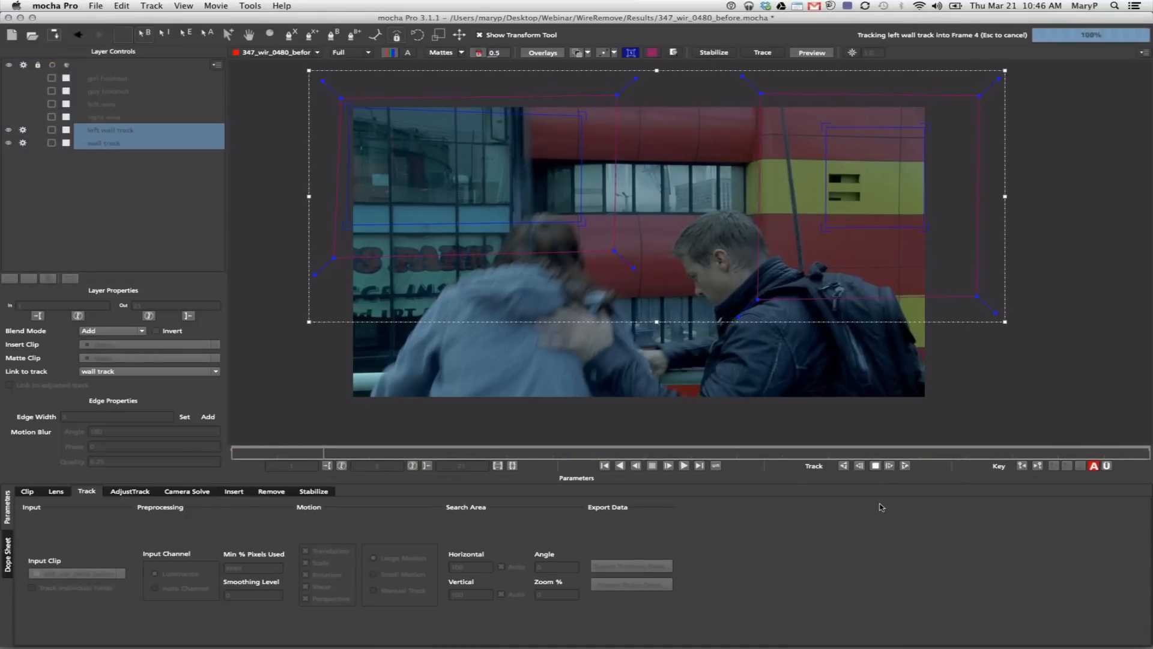
click(875, 467)
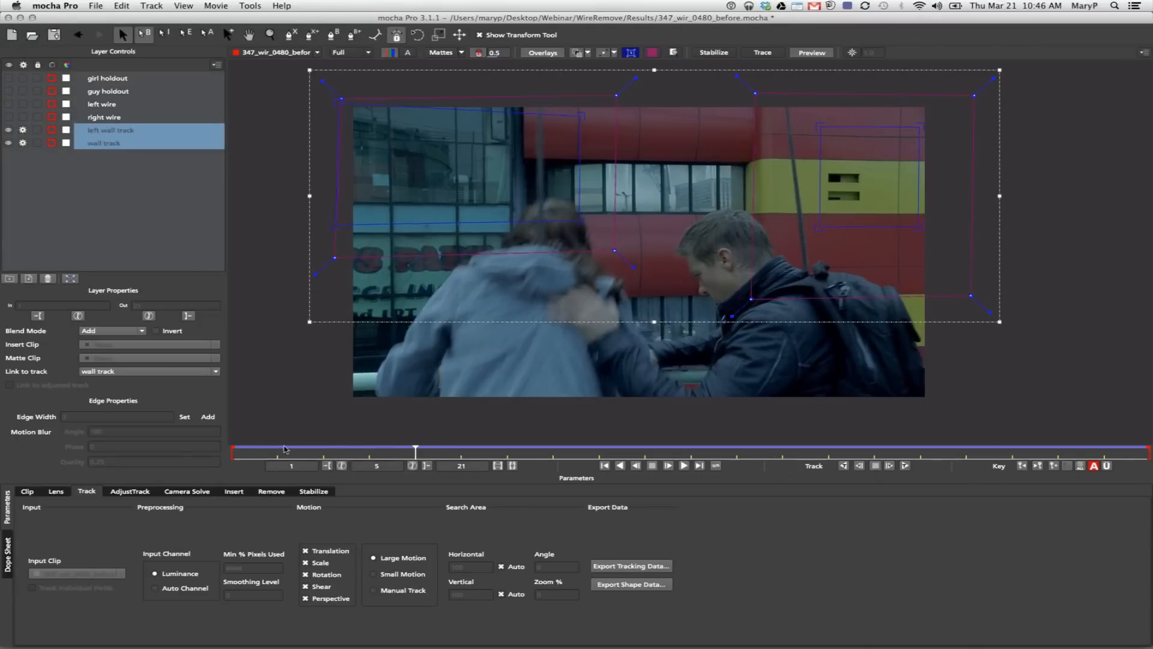
drag(414, 449, 128, 433)
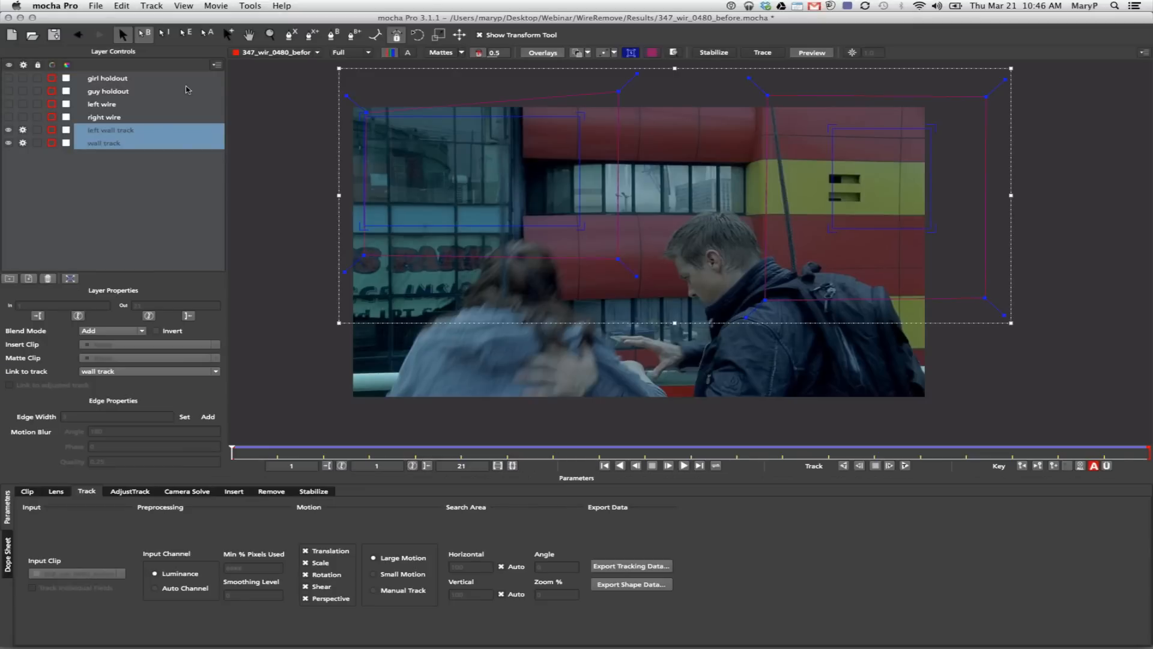
drag(239, 452, 277, 451)
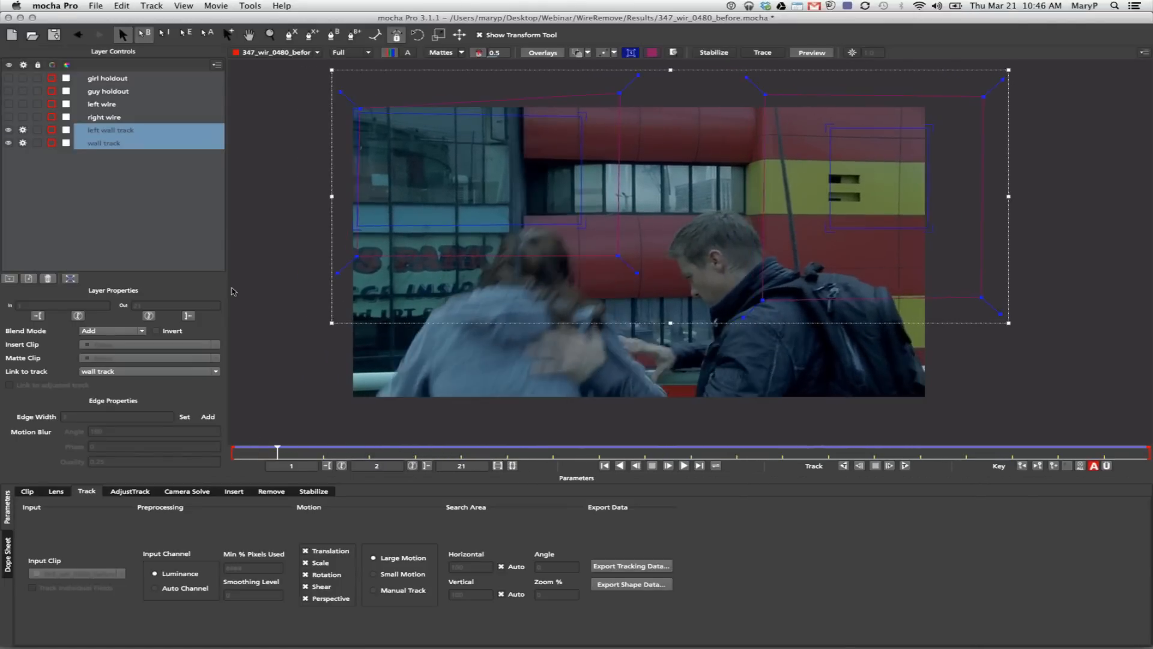
- Reopen the recent project 347_wir_0480_before.mocha without saving the current changes
click(95, 6)
mouse_move(106, 40)
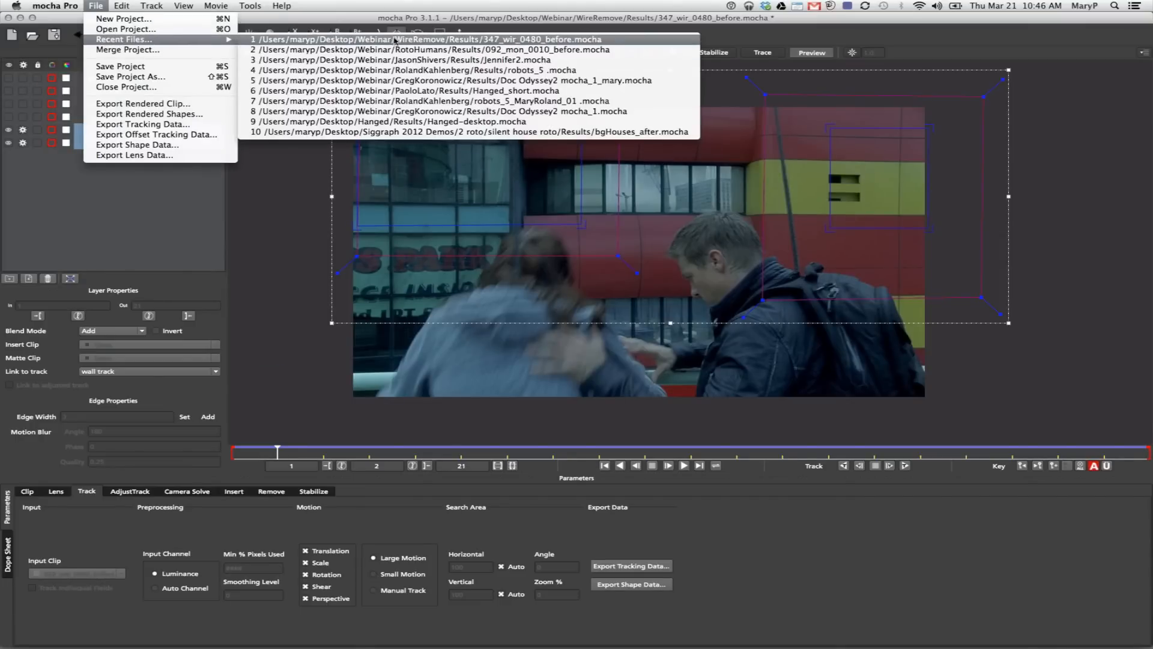
click(395, 40)
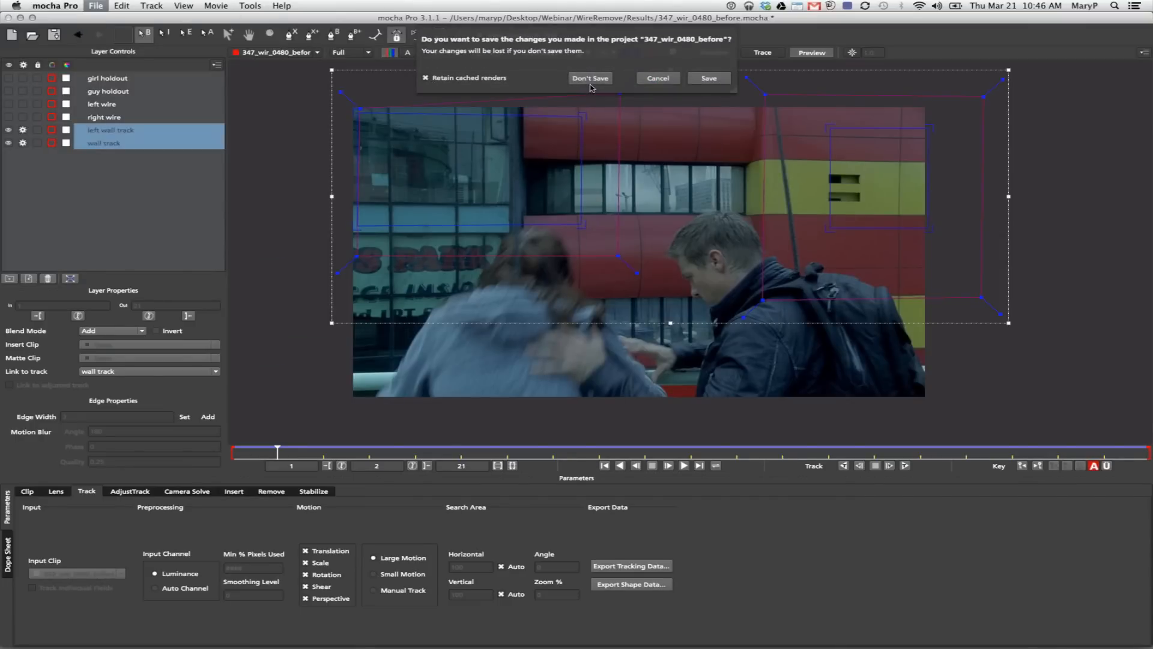
click(591, 84)
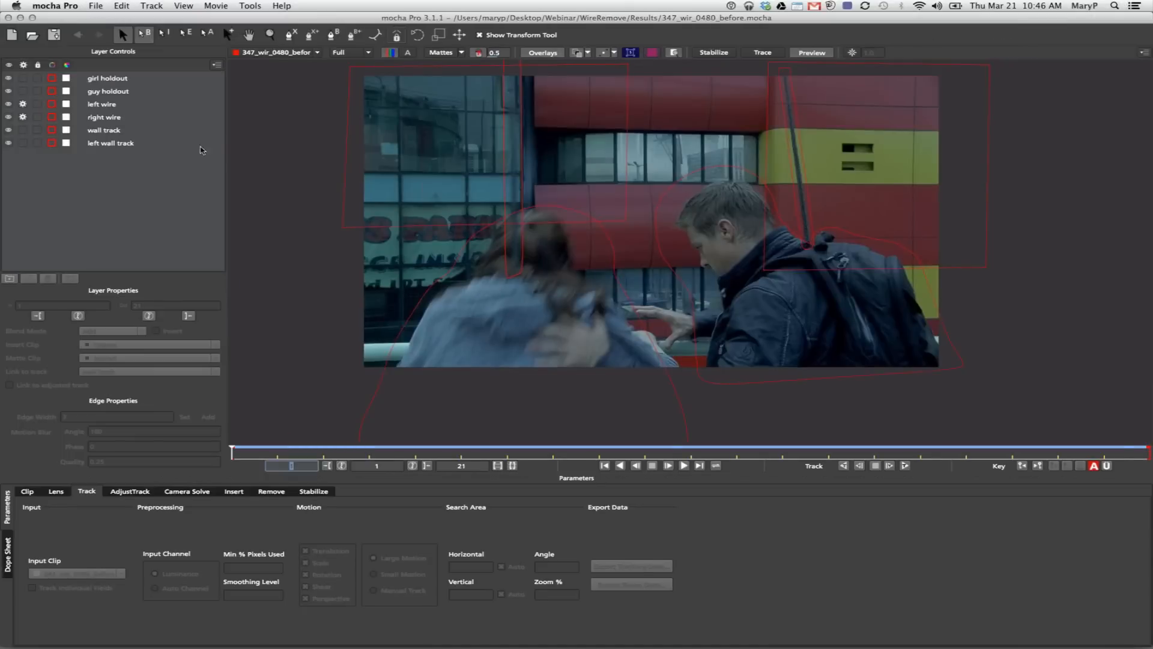
- Scrub through the whole clip to examine the saved splines around the wires, people and walls
click(270, 35)
drag(474, 207, 461, 242)
drag(233, 454, 547, 436)
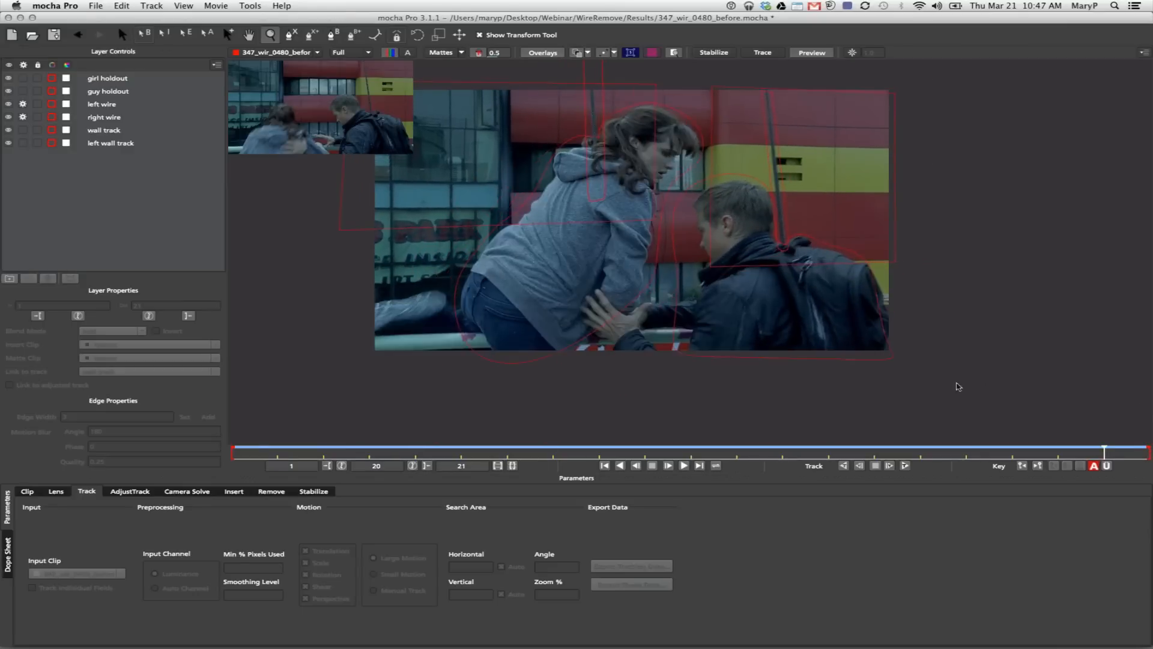
drag(337, 412, 51, 381)
- Display the planar surfaces of the wall track and left wall track layers, hide the zoom window, and scrub to review the tracks
click(103, 132)
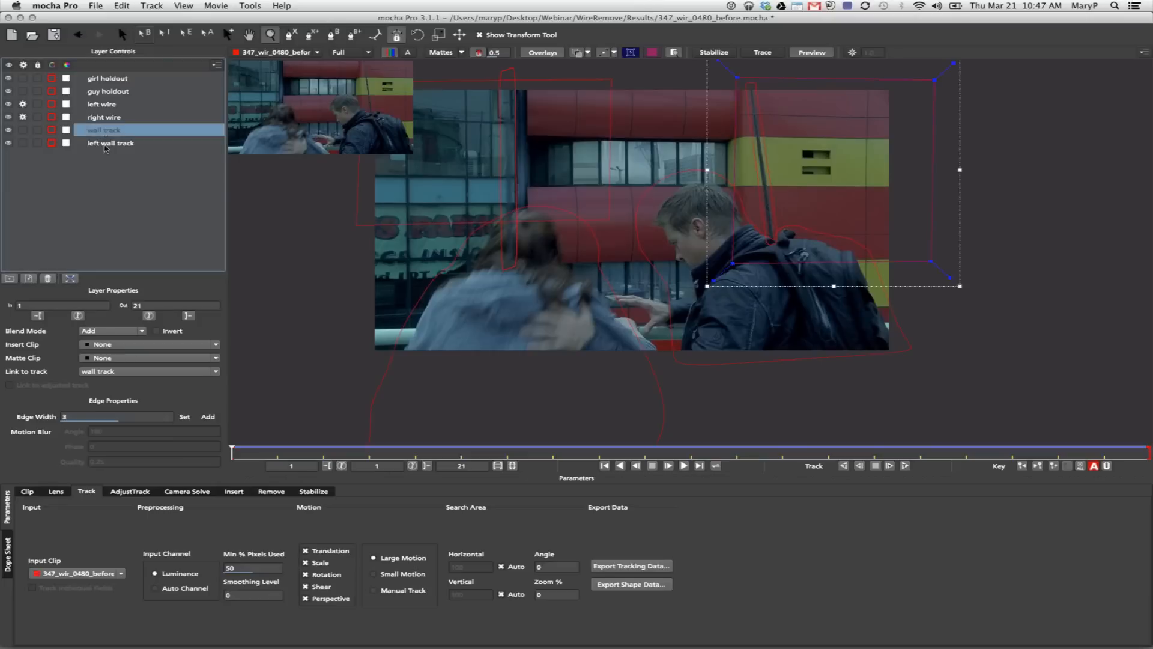
click(104, 144)
shift+click(111, 133)
click(631, 54)
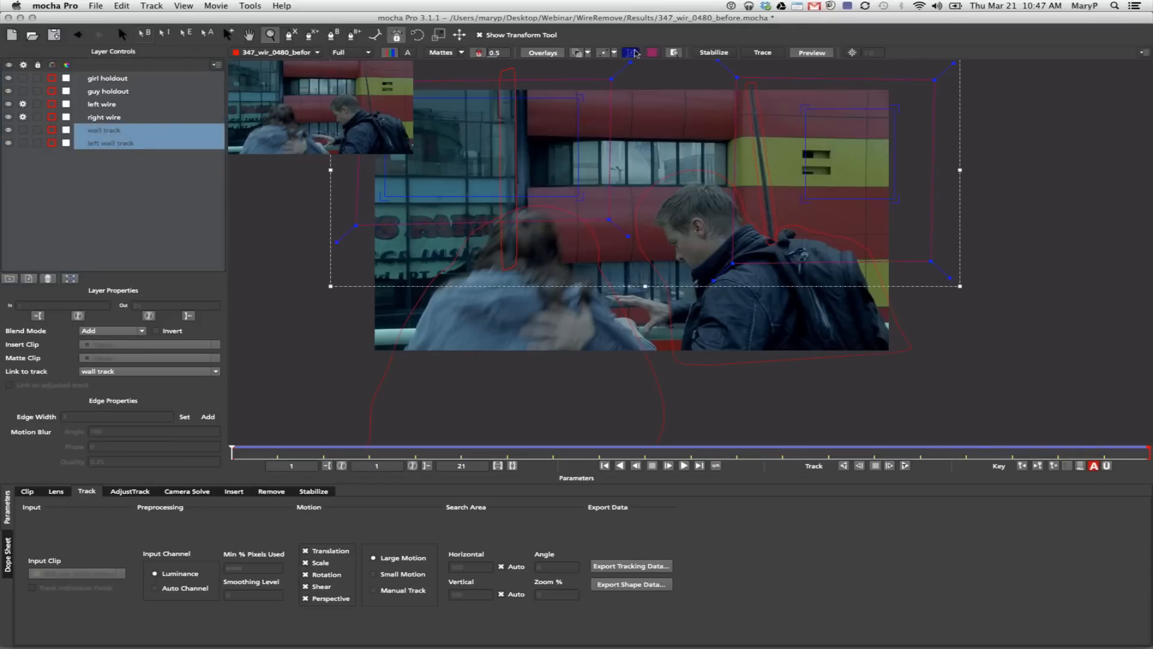
click(674, 54)
drag(585, 158, 567, 251)
key(x)
drag(230, 452, 129, 401)
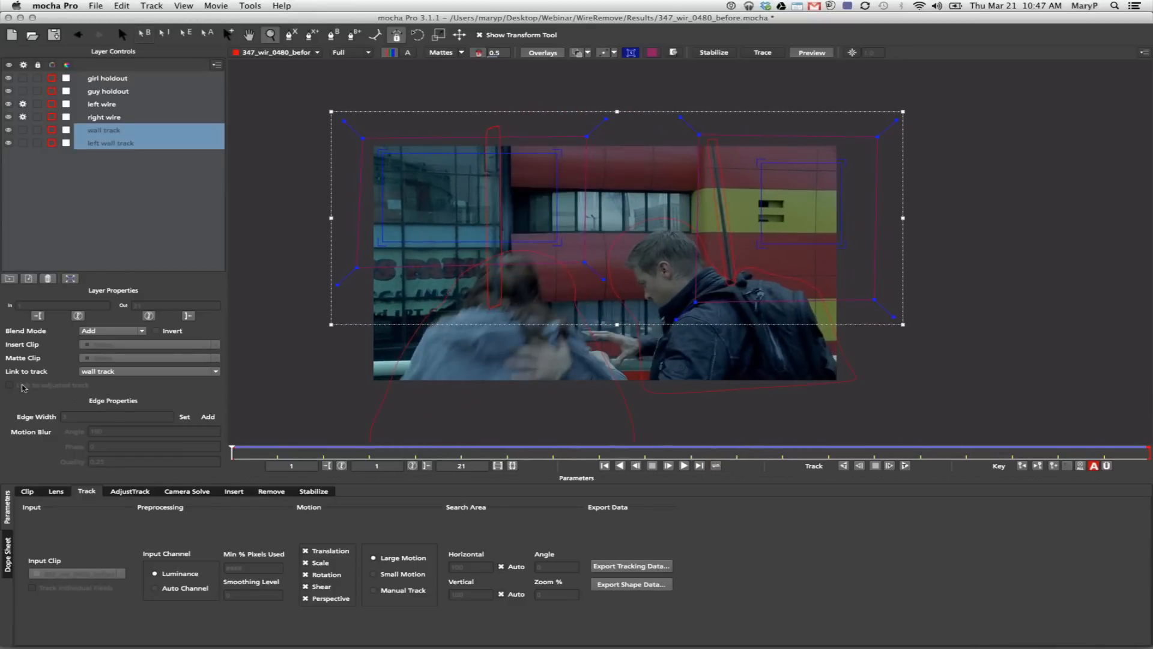
- Select the left wire and right wire layers, hide the overlays, and render their removal forwards with the Remove module
click(102, 107)
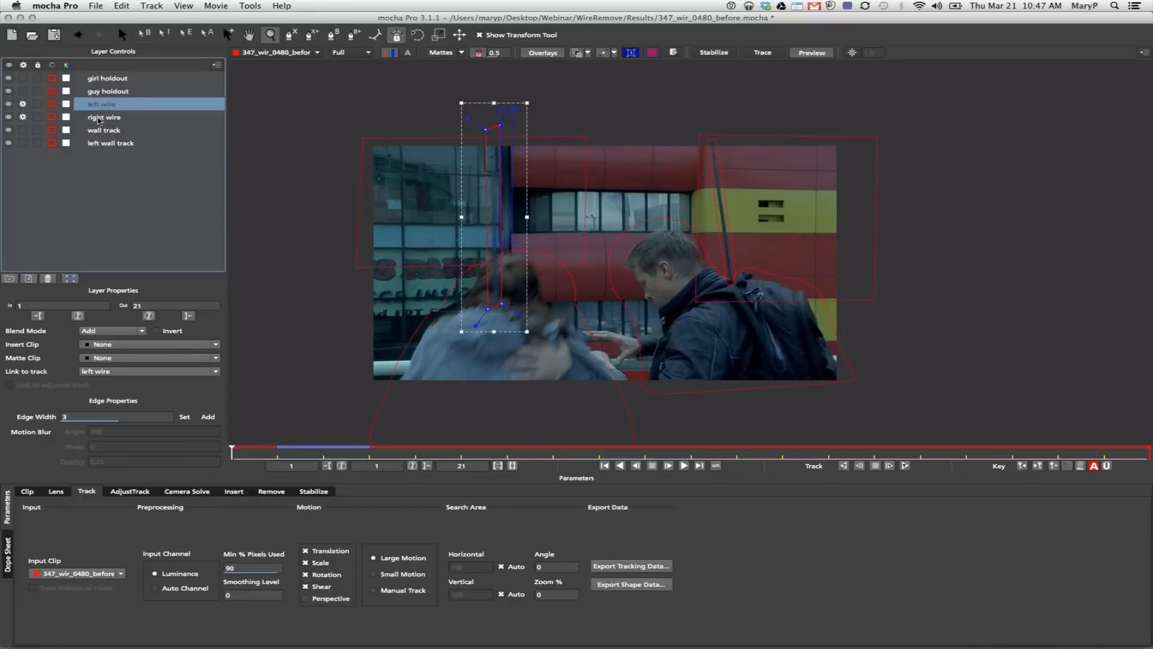
shift+click(103, 117)
click(270, 493)
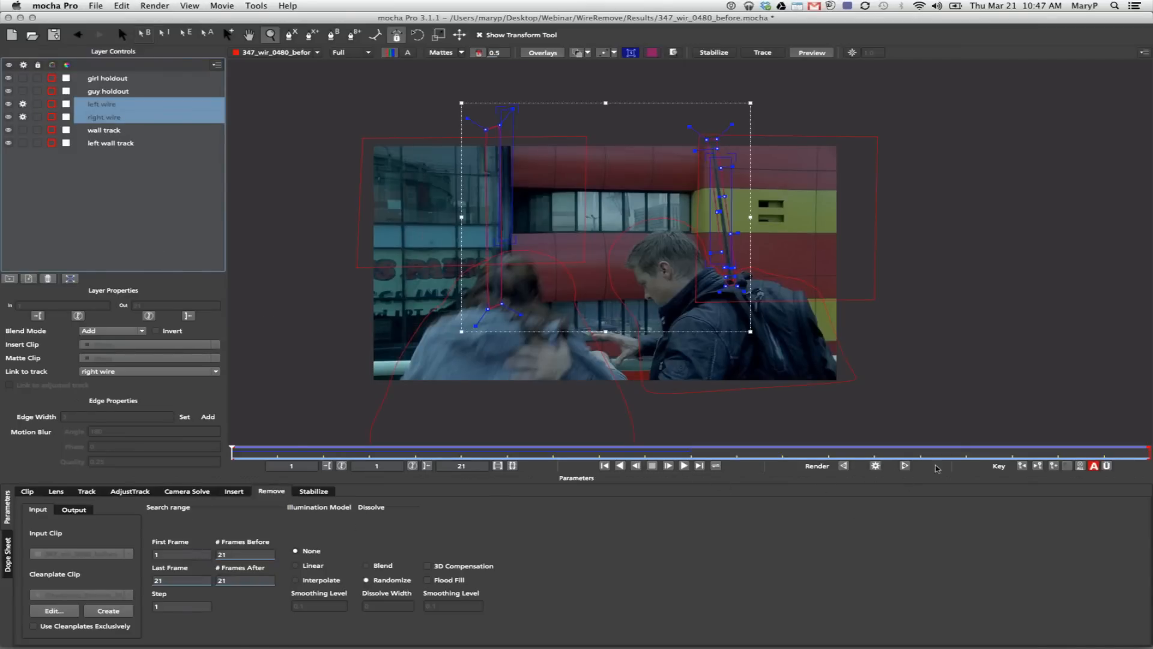
click(86, 491)
click(263, 493)
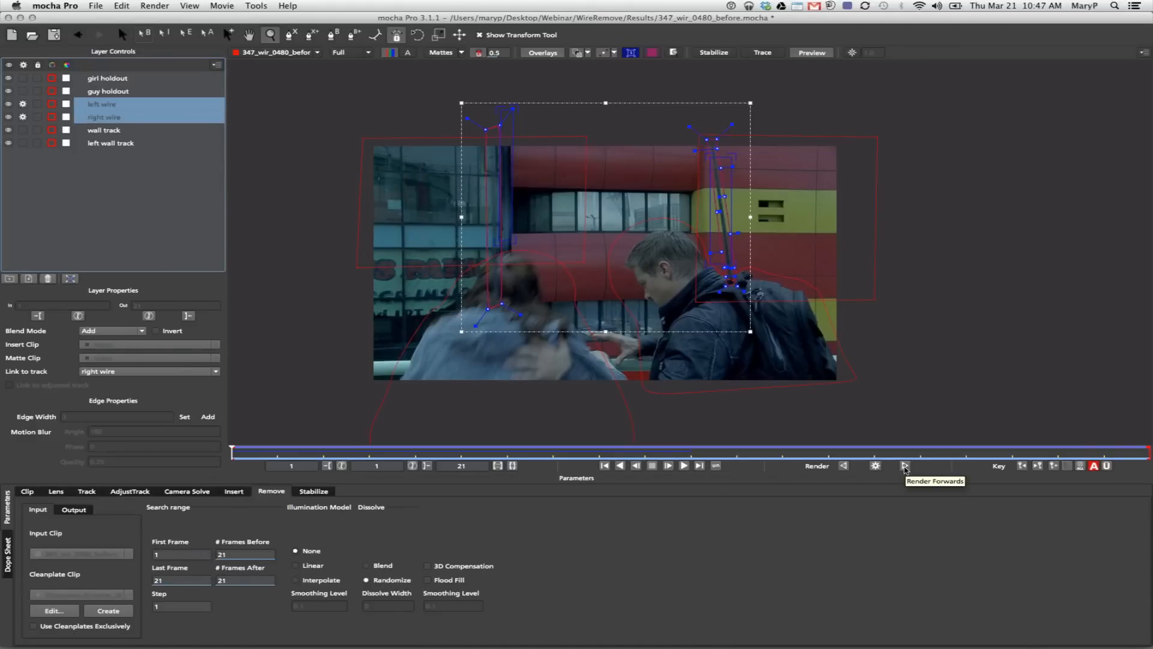
click(542, 52)
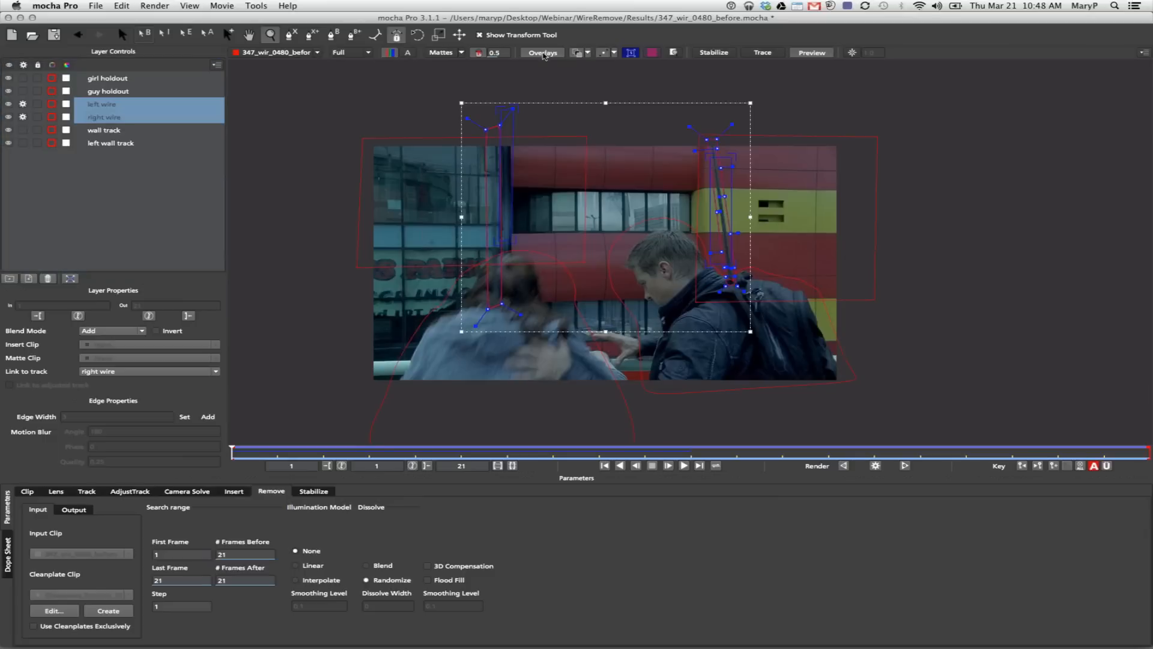
click(905, 467)
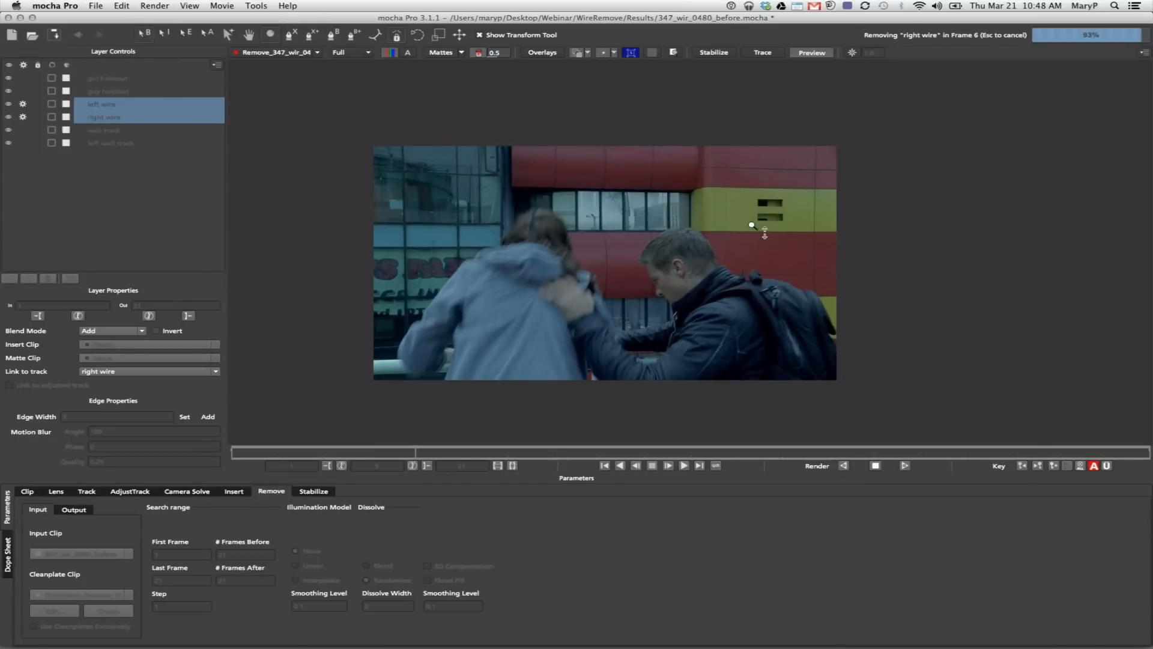
- Show the layer overlays over the removal render
click(541, 53)
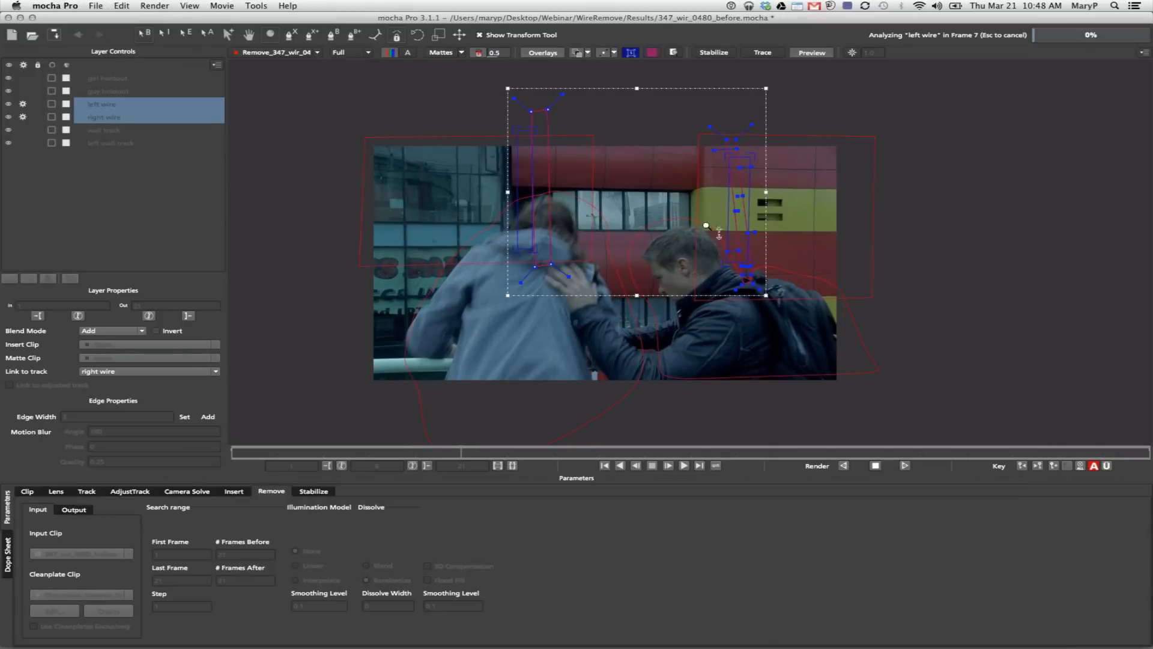
drag(736, 148, 763, 140)
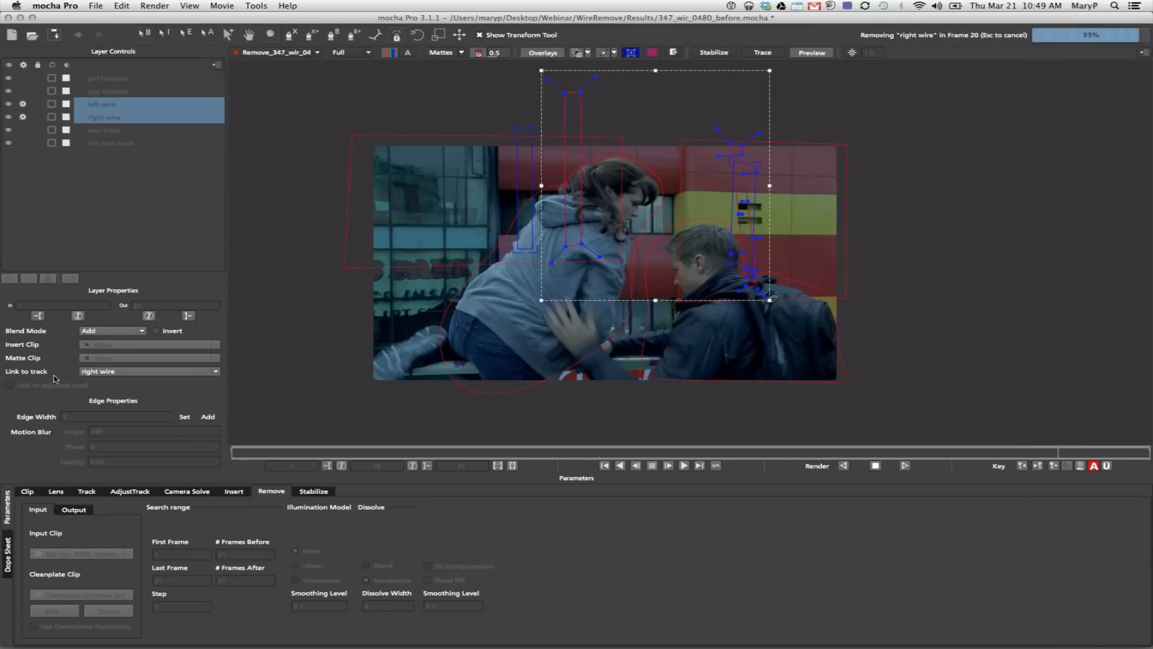
click(95, 7)
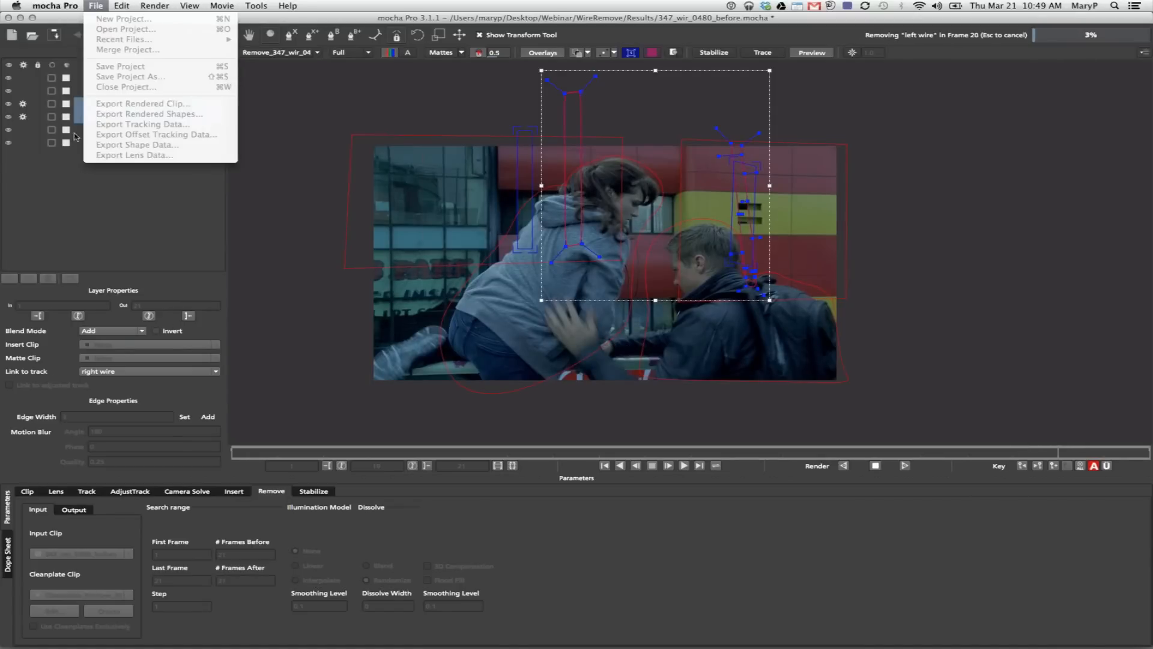
click(89, 173)
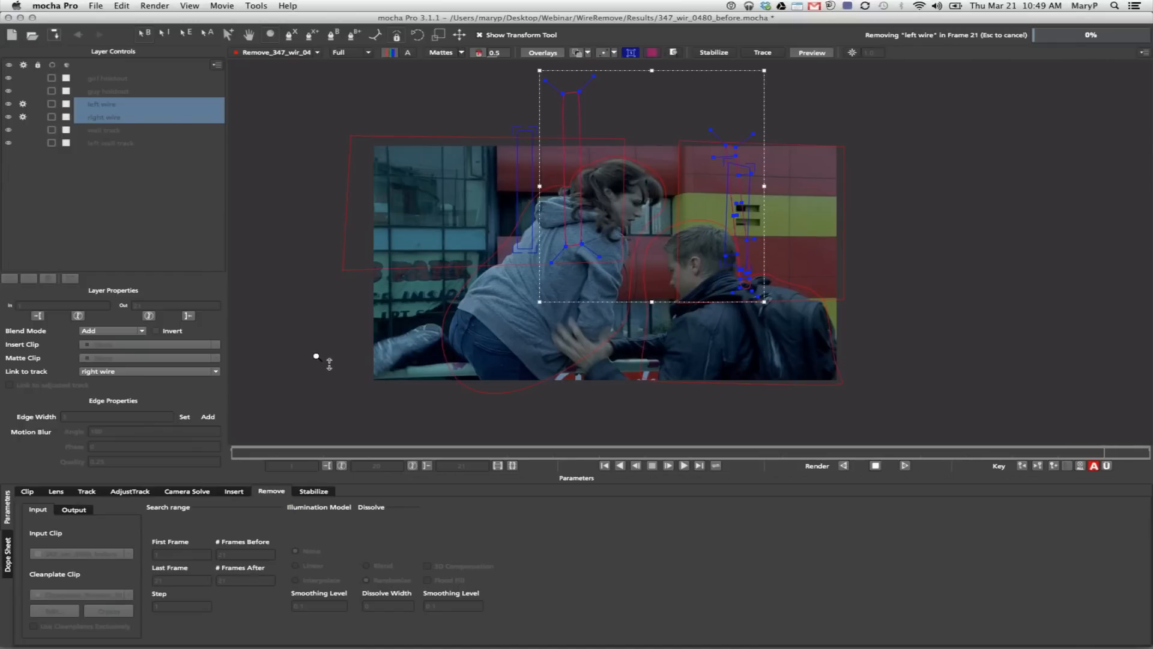
key(super+Tab)
key(super+Tab)
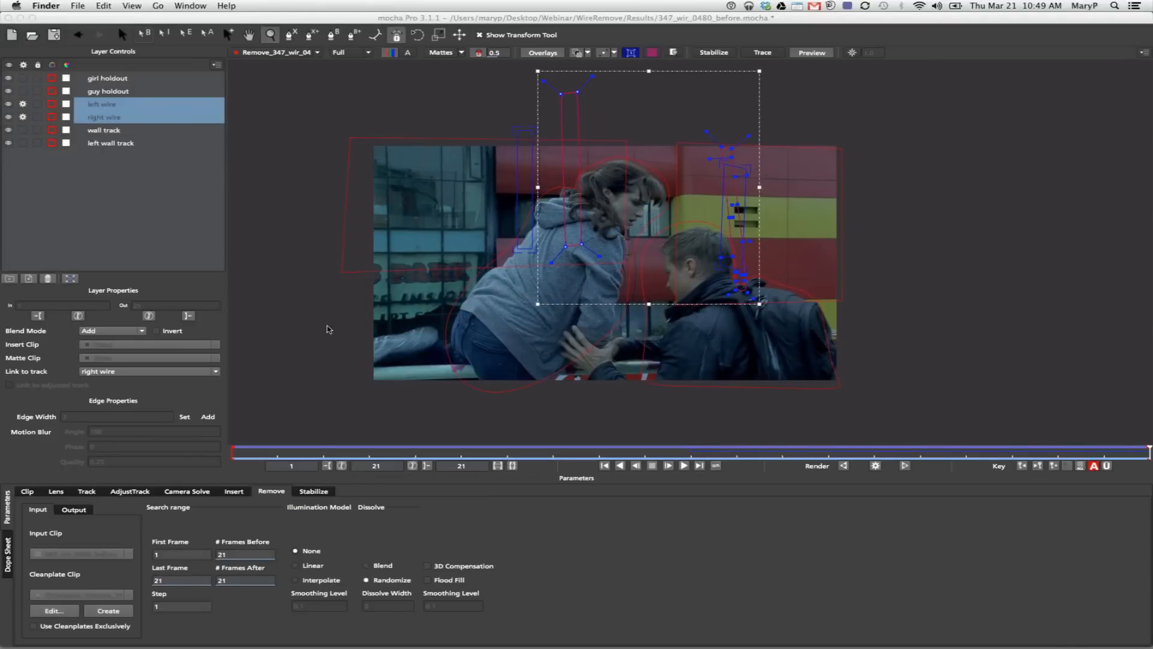
click(452, 17)
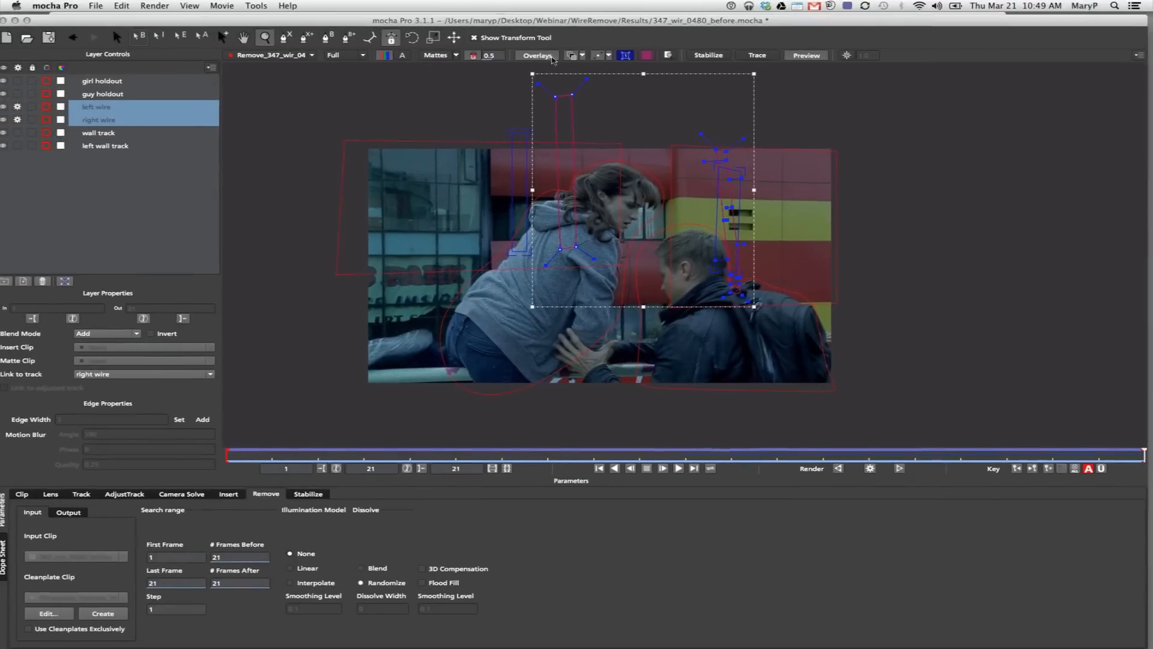
- Hide the overlays, play back the rendered clip to examine the wire removal, and stop at frame 7
click(543, 53)
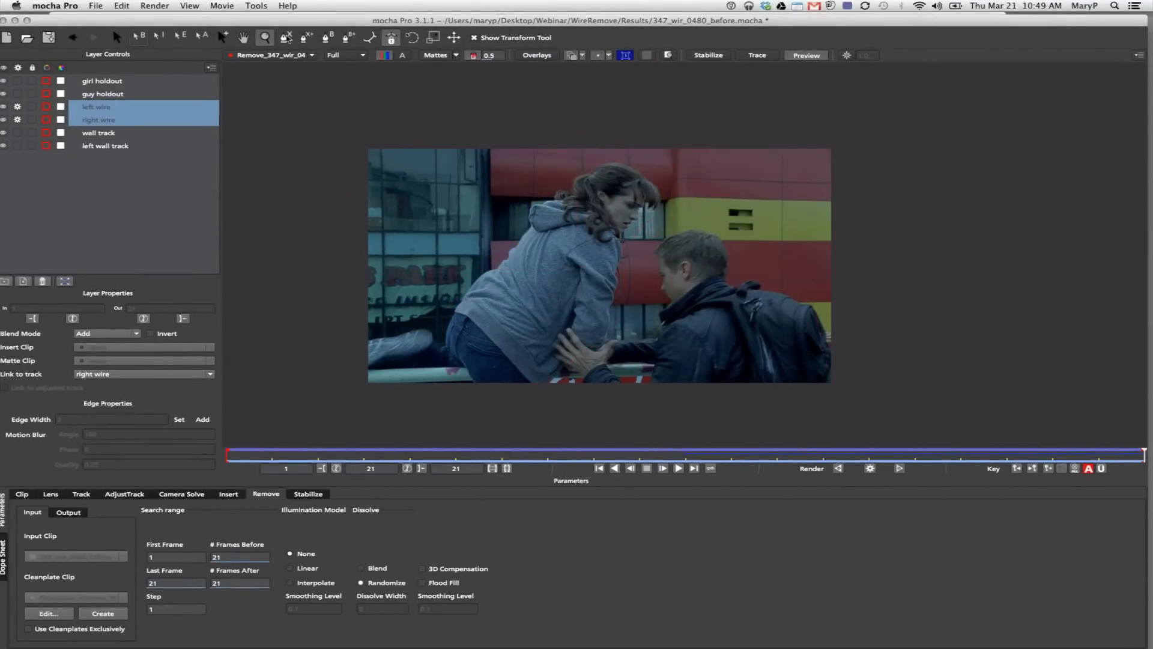
scroll(520, 289, up, 3)
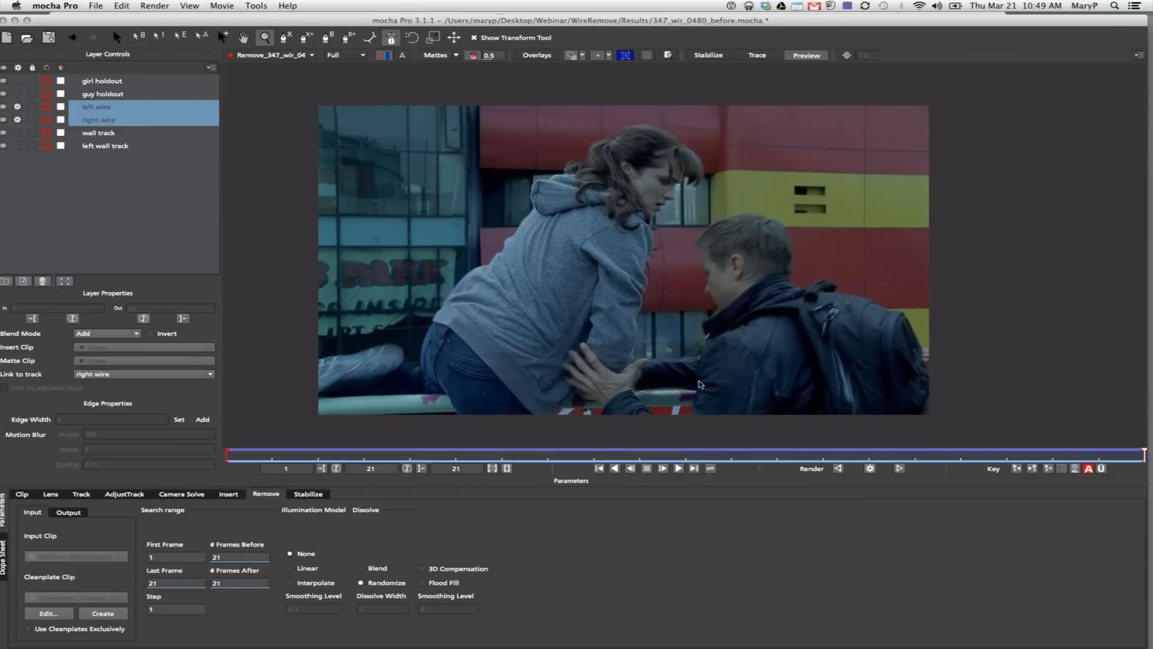
key(space)
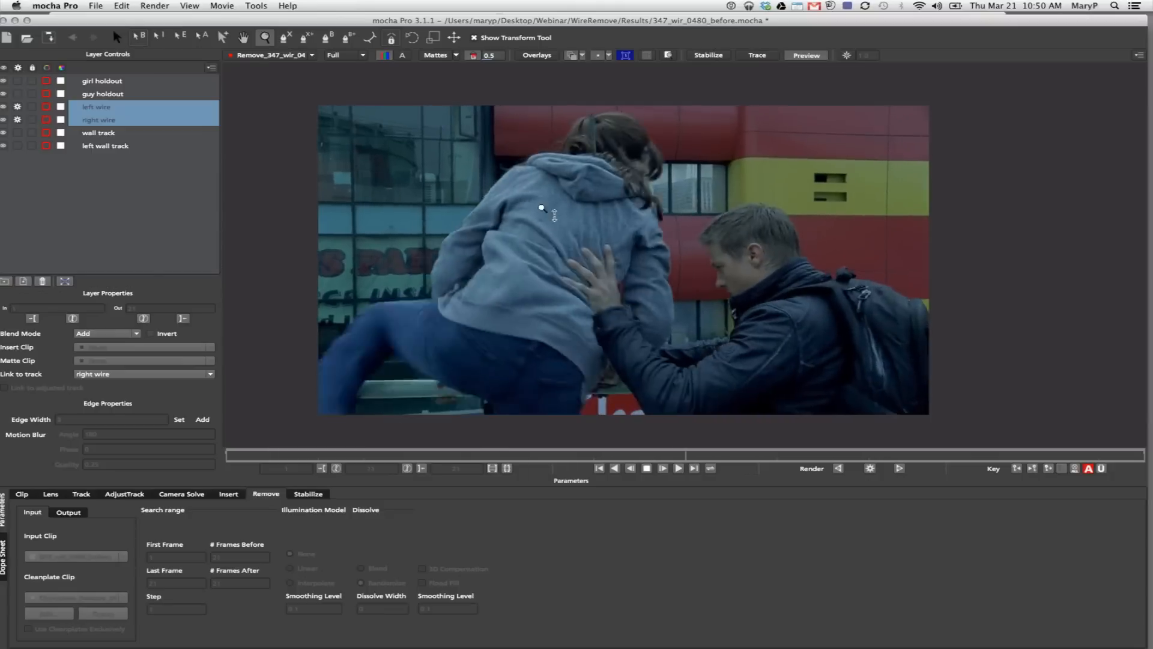
key(space)
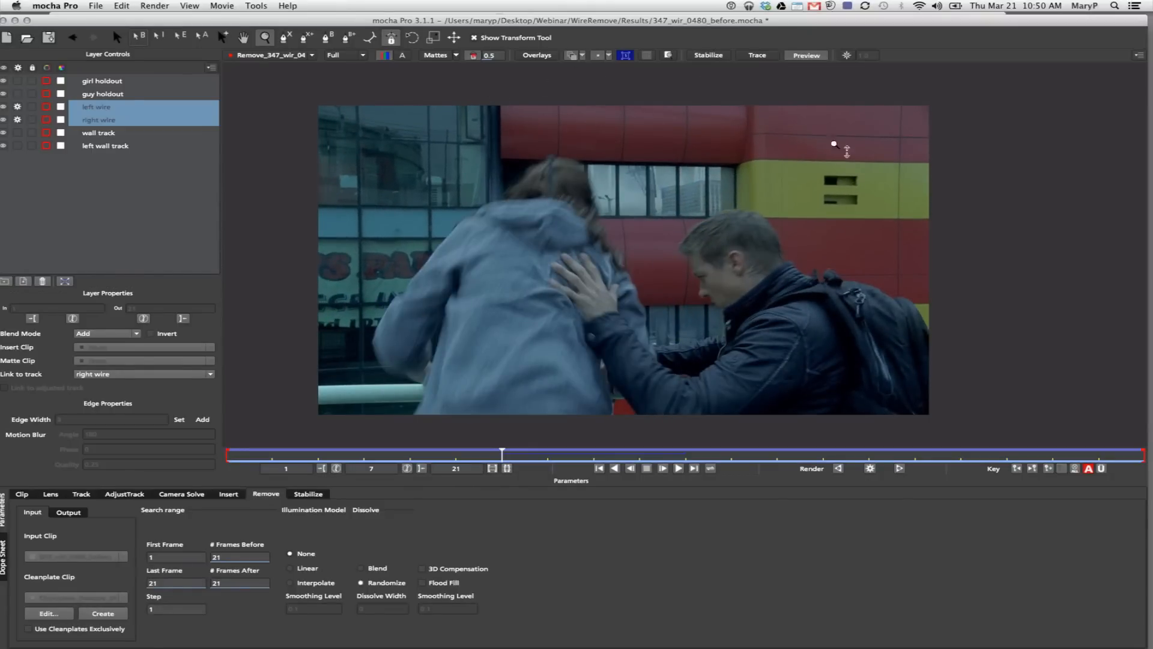
- Examine the shape data export options for the left wire and right wire layers without exporting anything
click(101, 171)
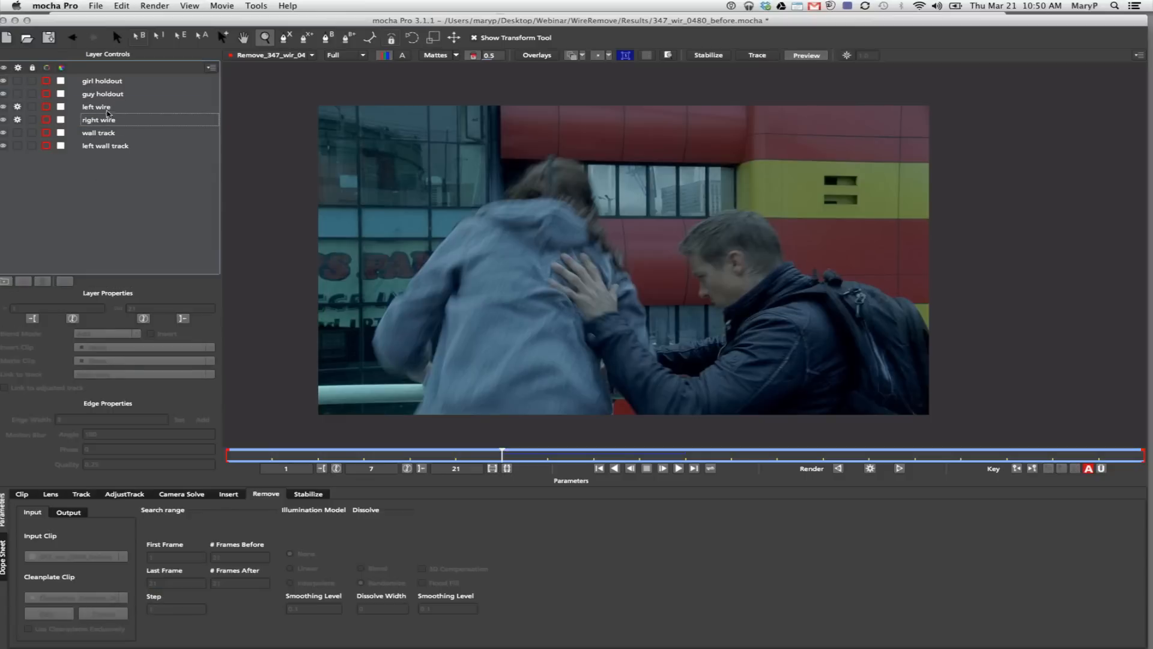
click(106, 110)
shift+click(105, 123)
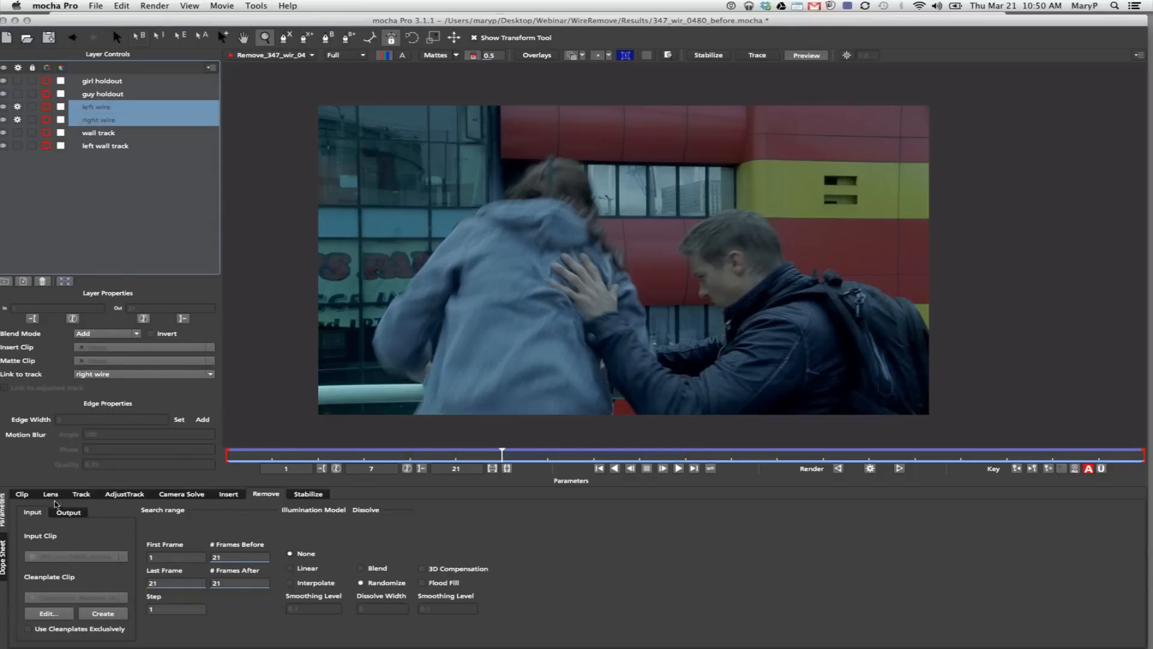
click(81, 493)
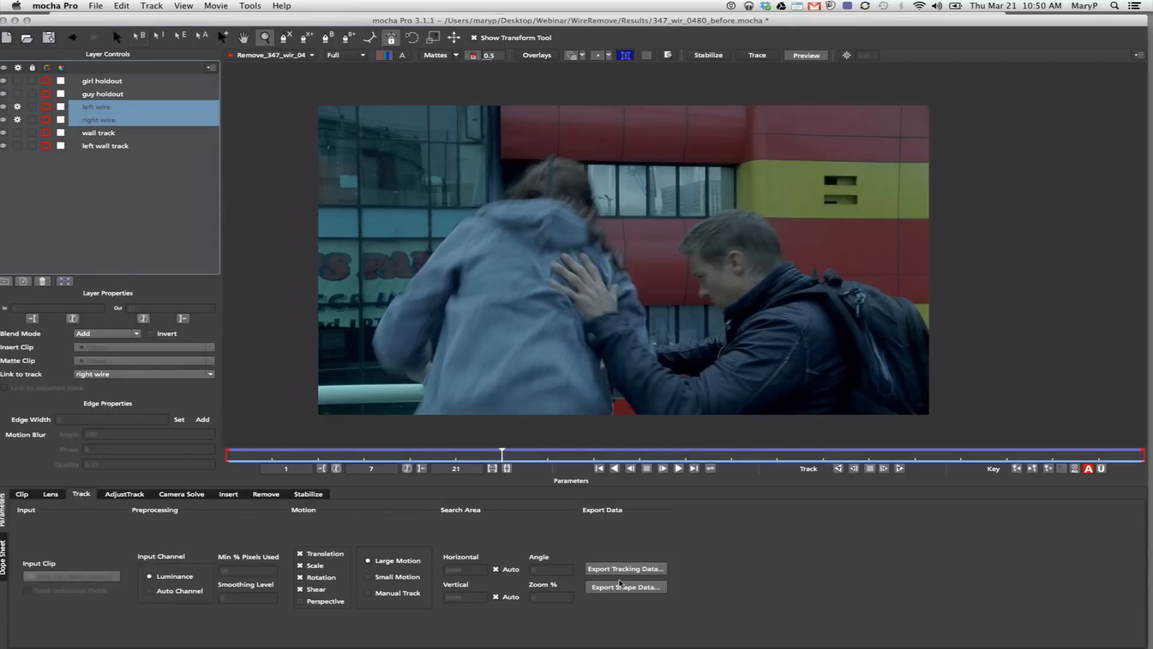
click(620, 585)
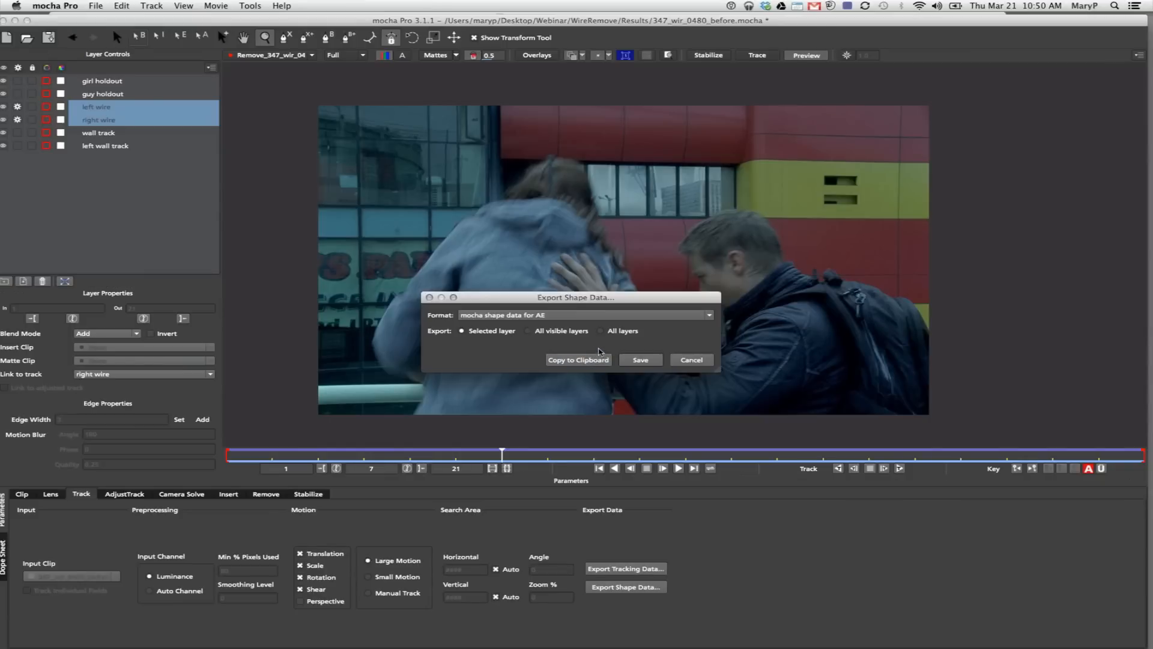
click(692, 362)
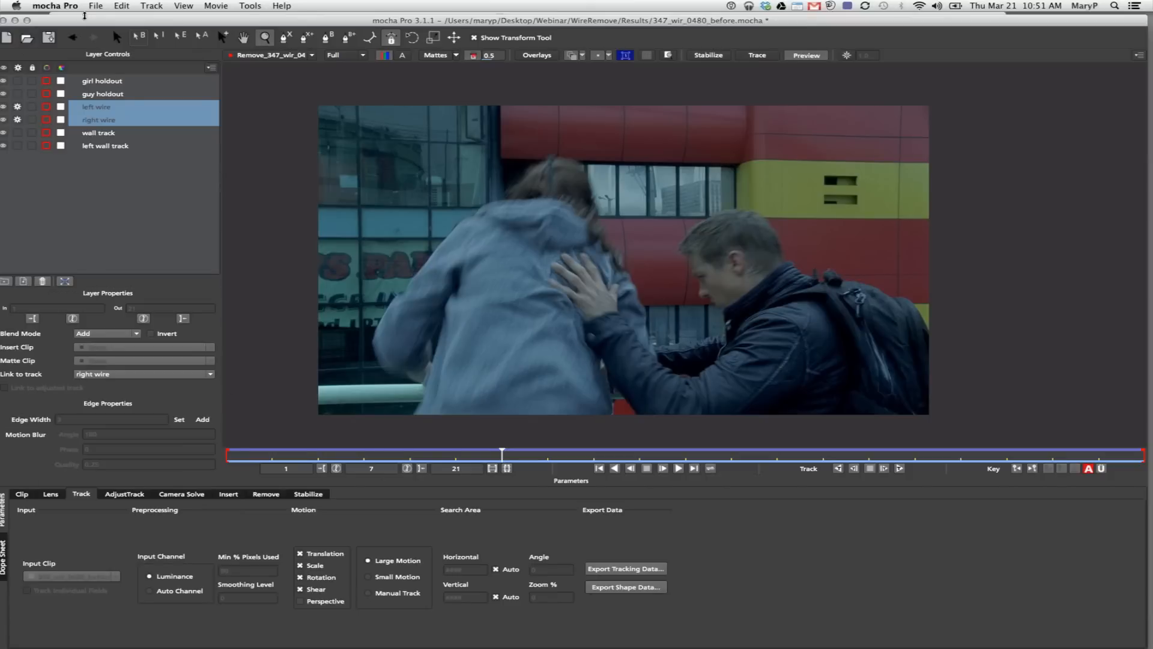
- Start opening another project and browse to the Siggraph 2012 Demos folder on the Desktop
click(95, 6)
mouse_move(101, 39)
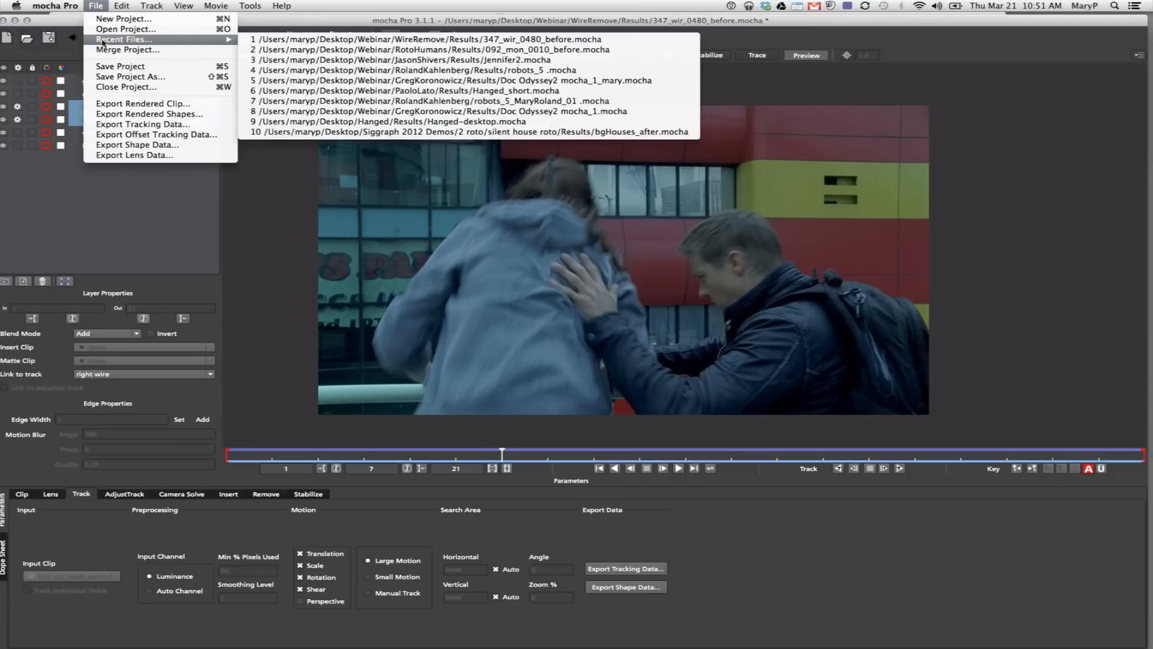
click(154, 30)
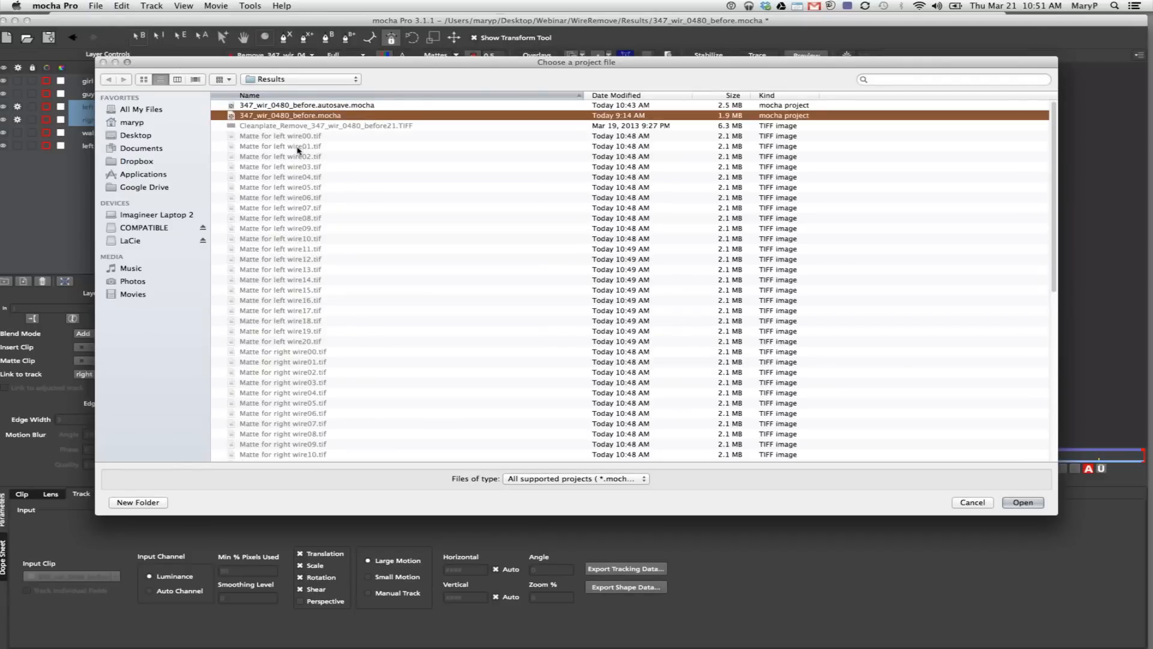
click(136, 137)
click(260, 126)
click(259, 137)
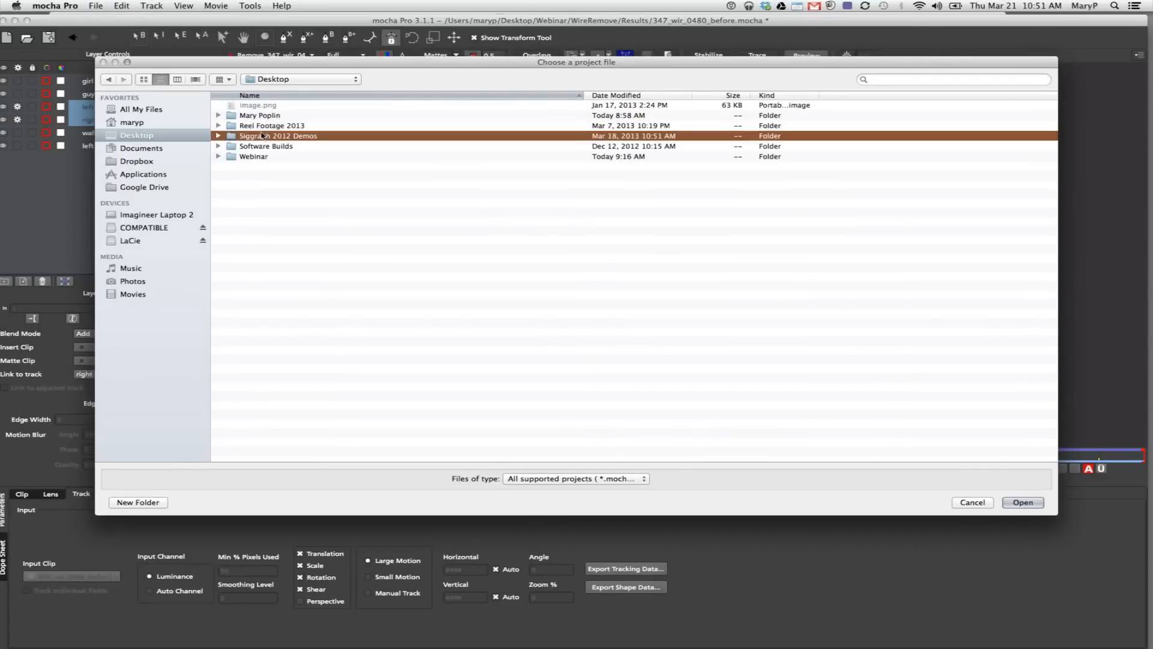
double_click(259, 137)
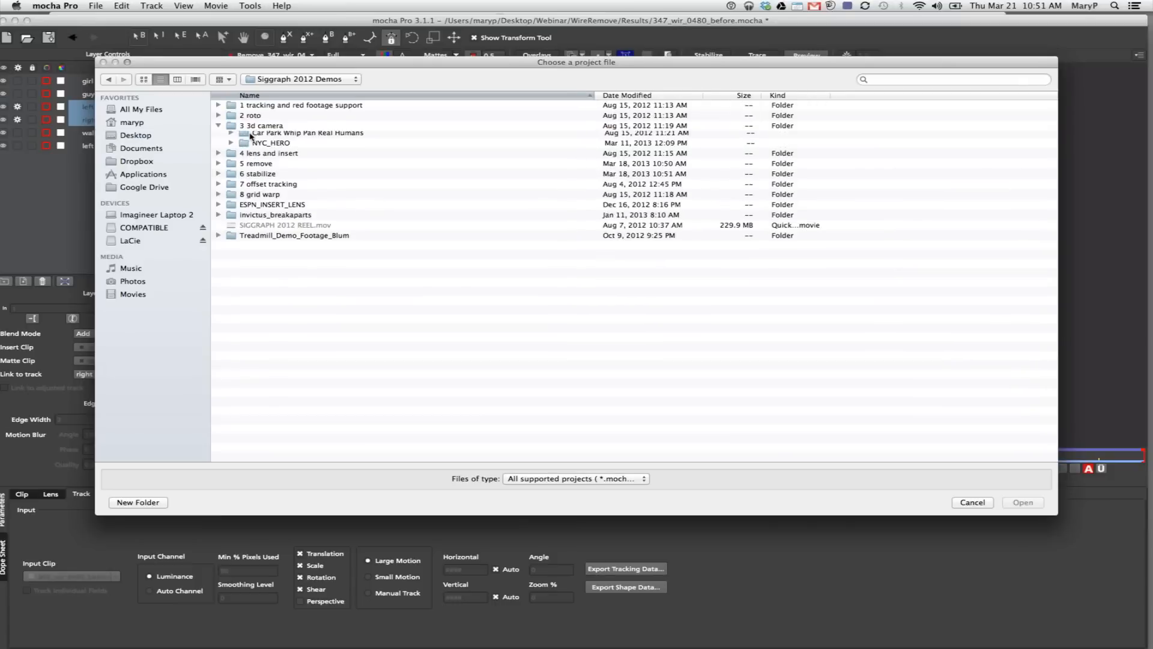
- Look through the 4 lens and insert folder for a project and return to Siggraph 2012 Demos
double_click(249, 158)
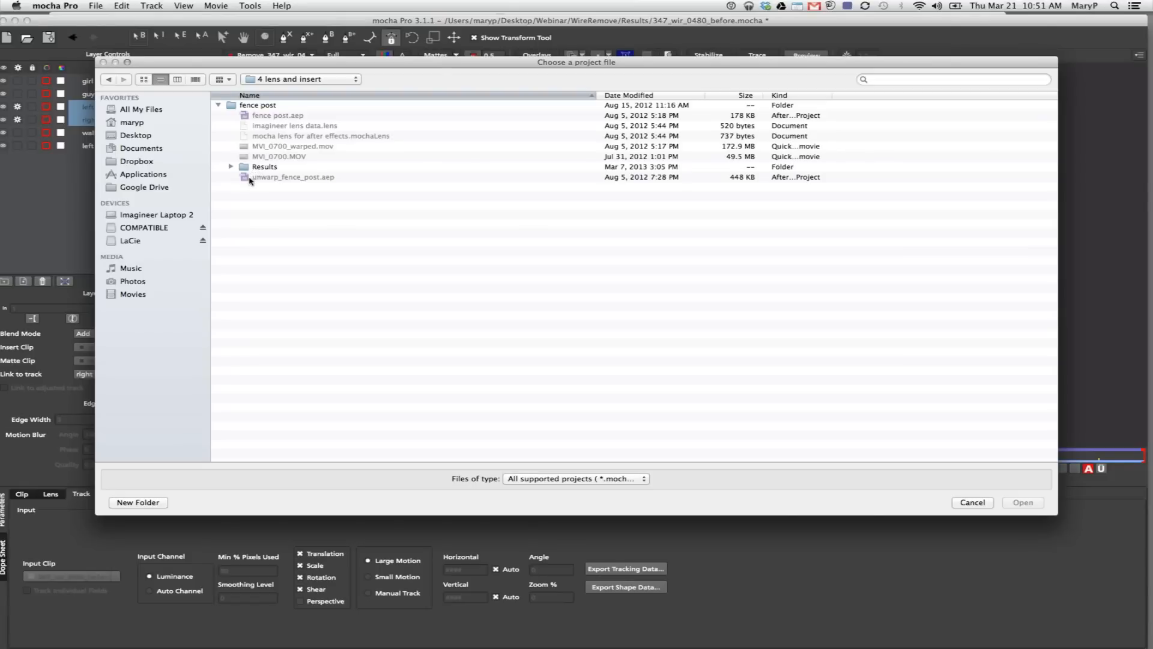
click(232, 166)
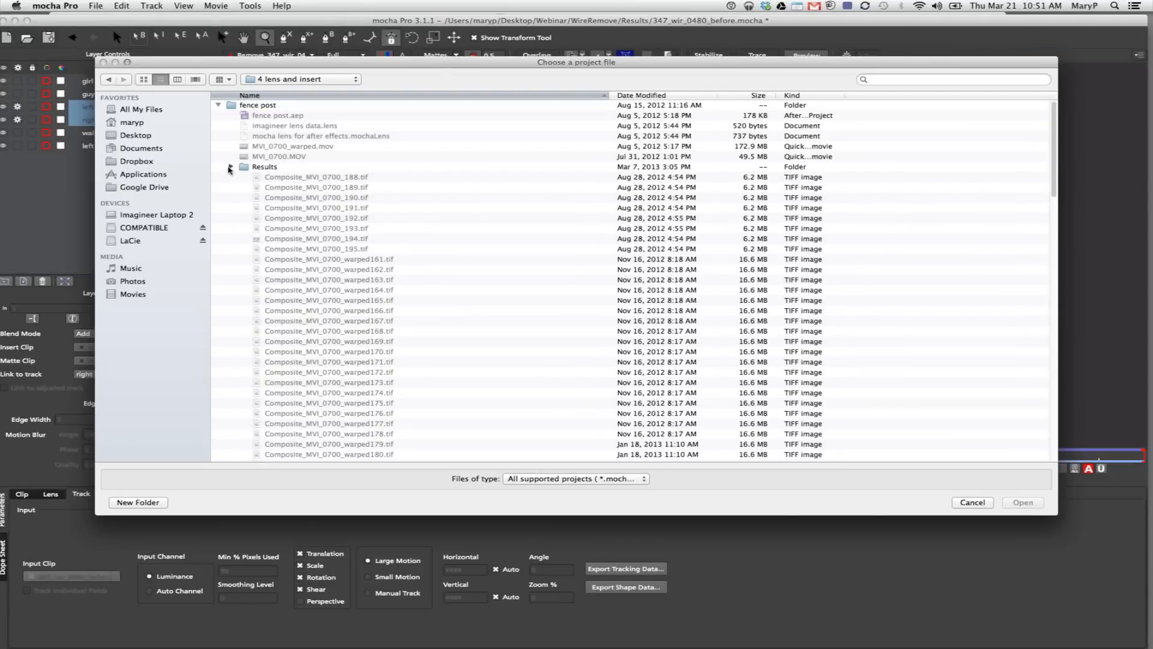
click(232, 167)
click(108, 80)
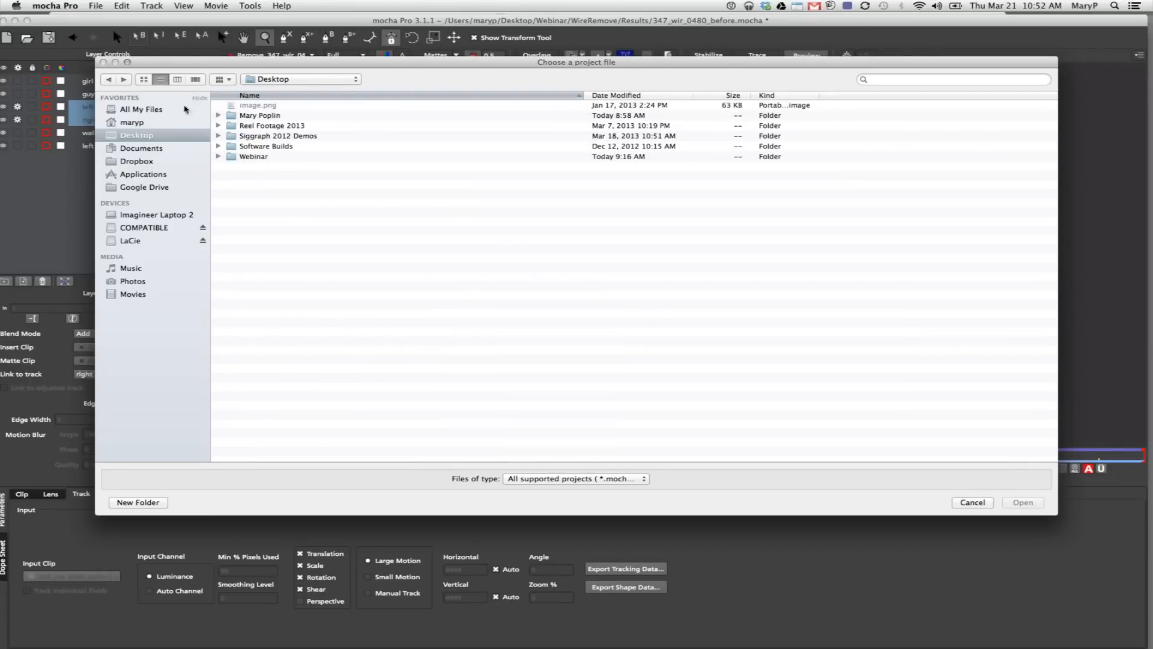
double_click(261, 137)
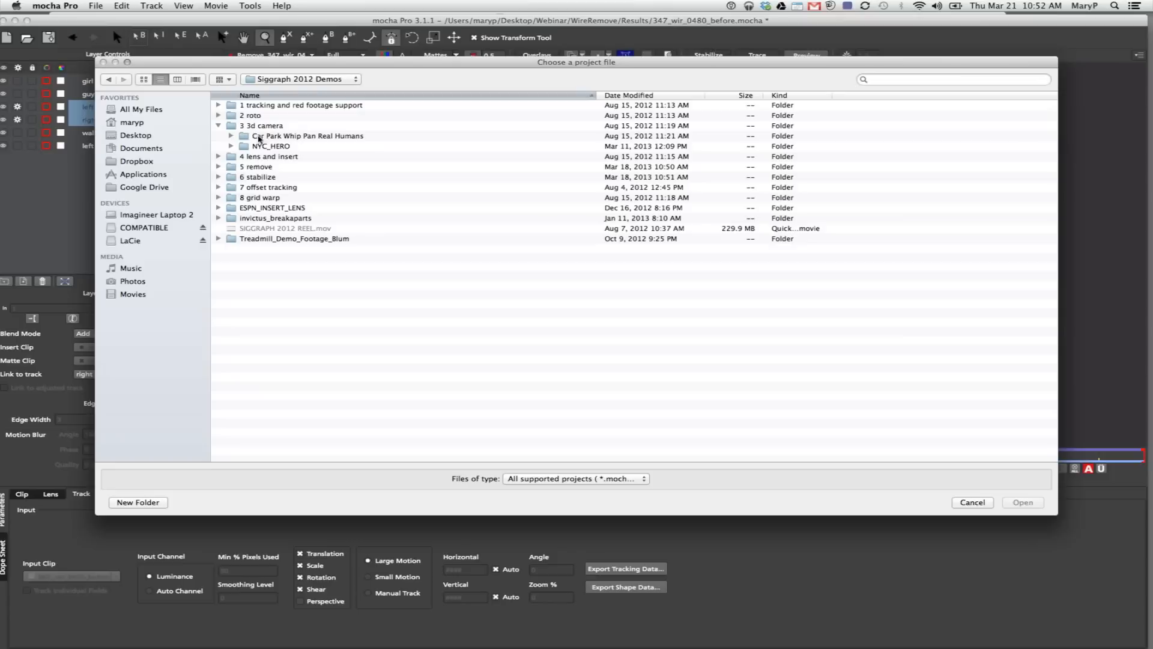
double_click(247, 158)
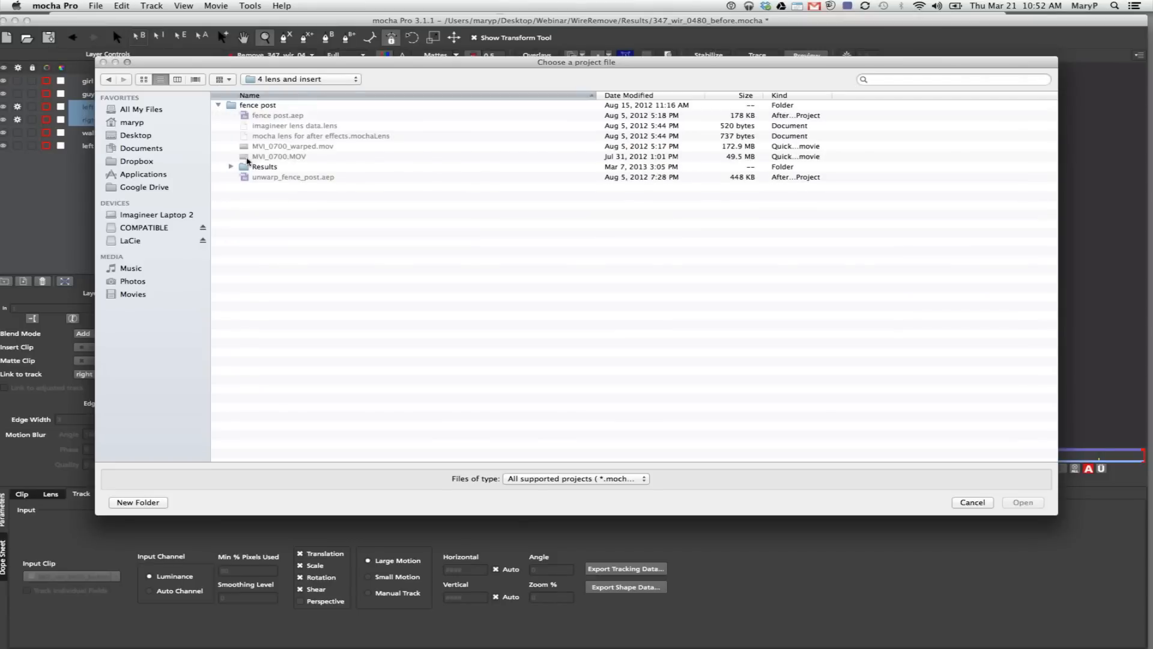
click(109, 79)
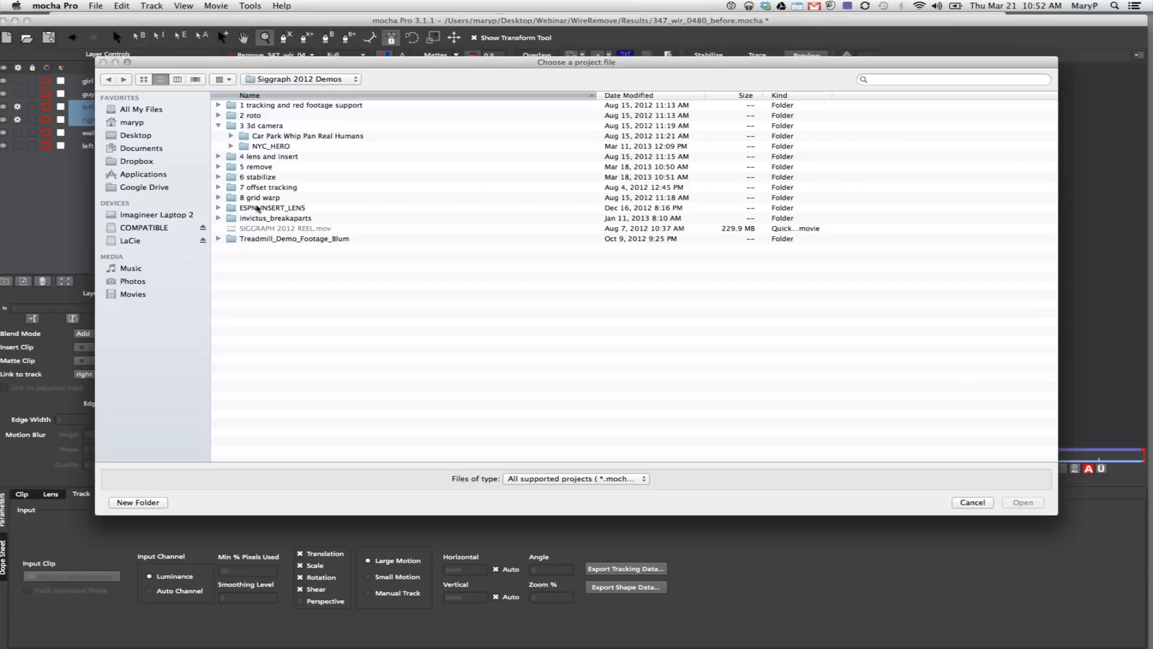
- Open the ESPN_INSERT_LENS .mocha project from its Results folder without saving the current changes, and switch to the Lens module
double_click(257, 208)
click(259, 374)
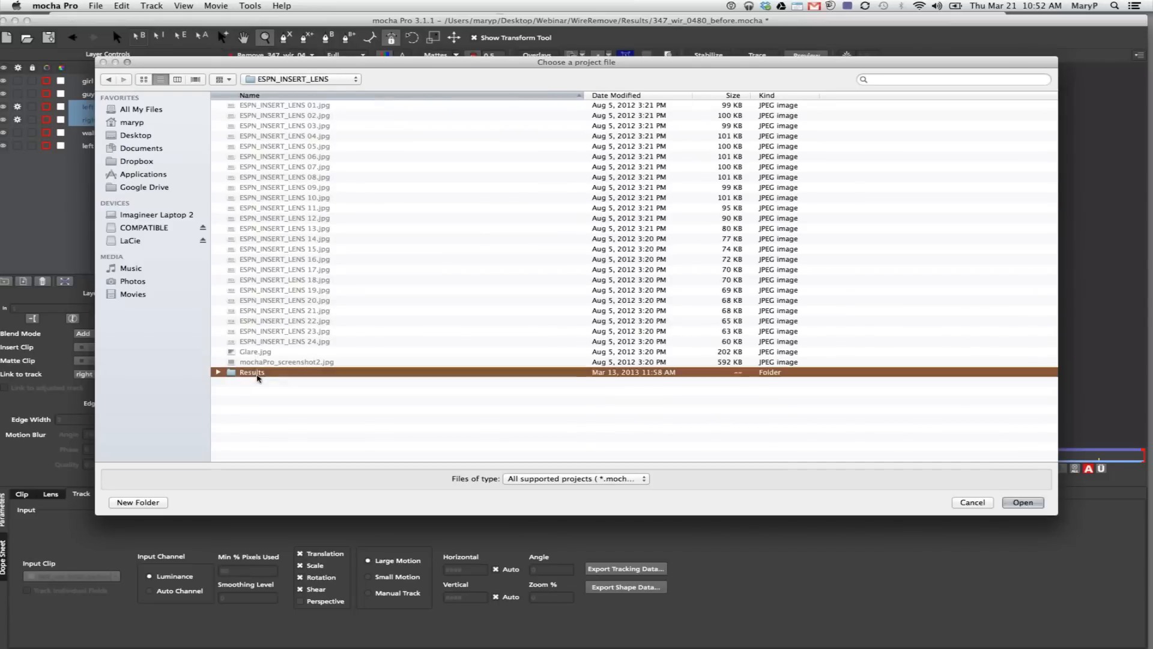
double_click(257, 372)
click(293, 373)
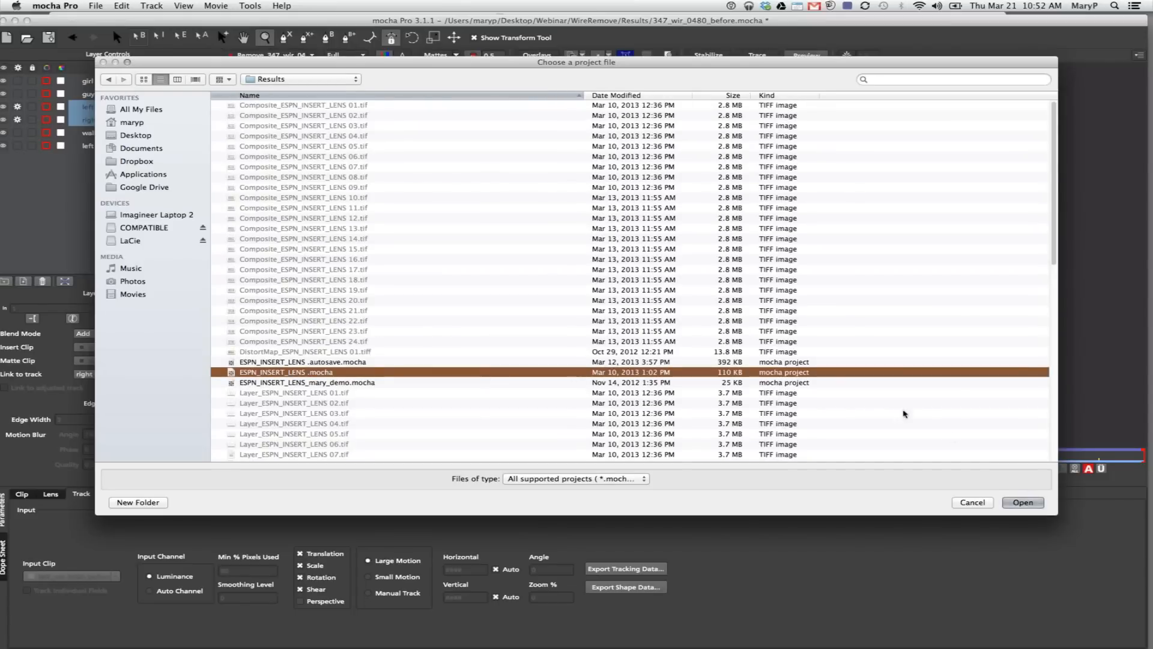
click(1022, 502)
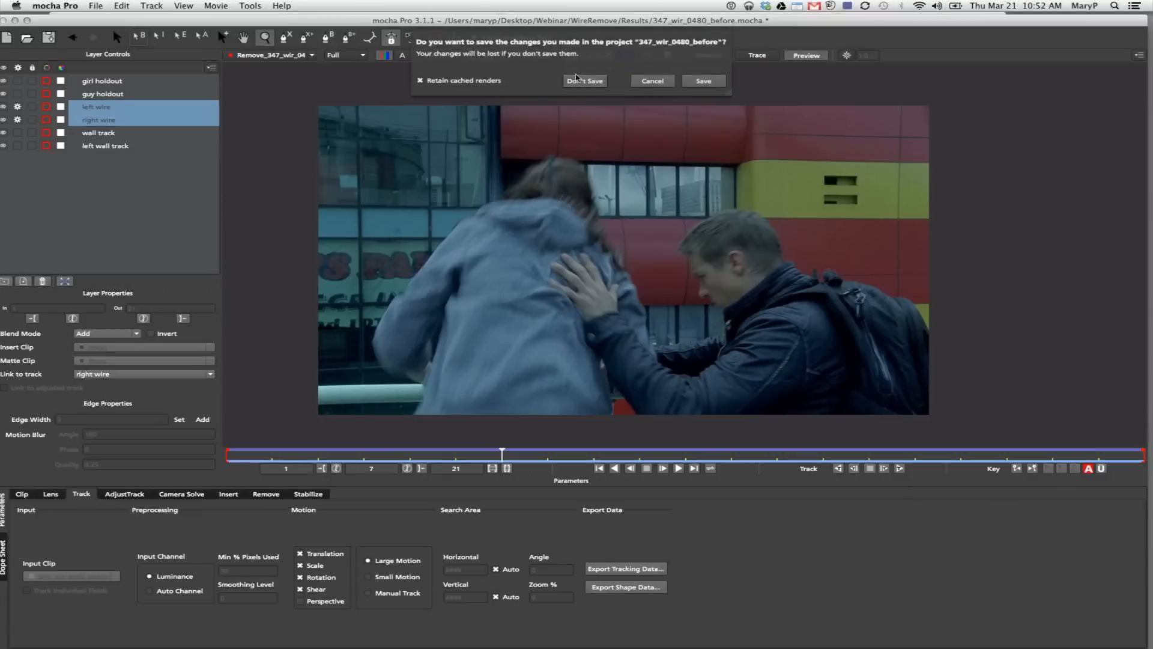
click(578, 81)
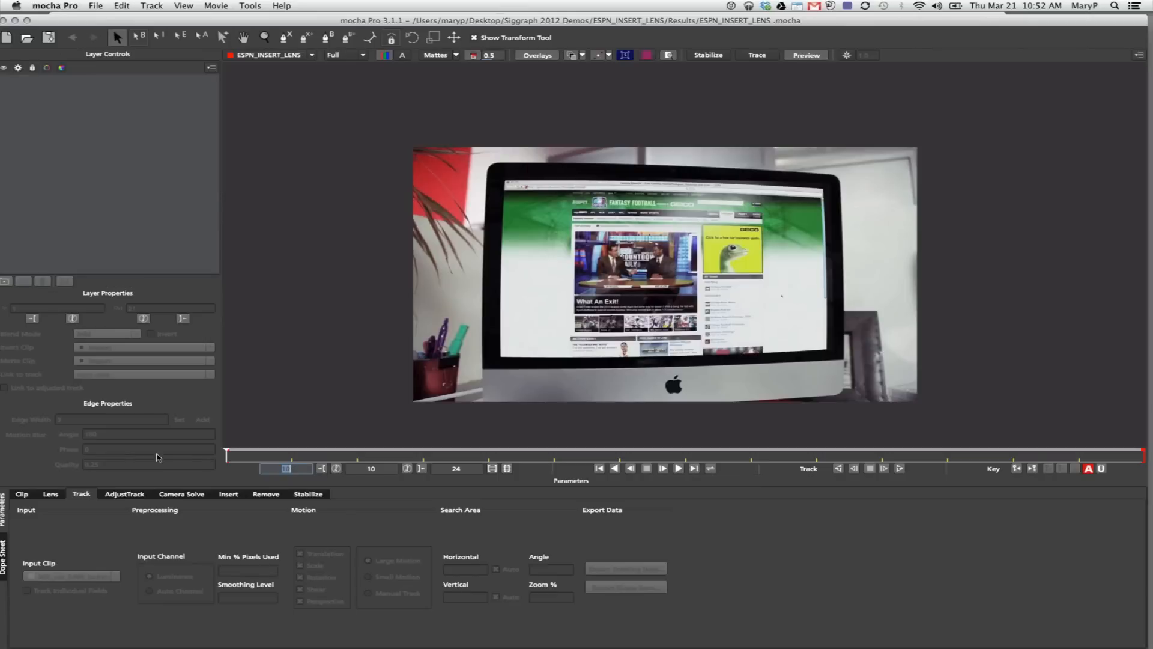
click(51, 494)
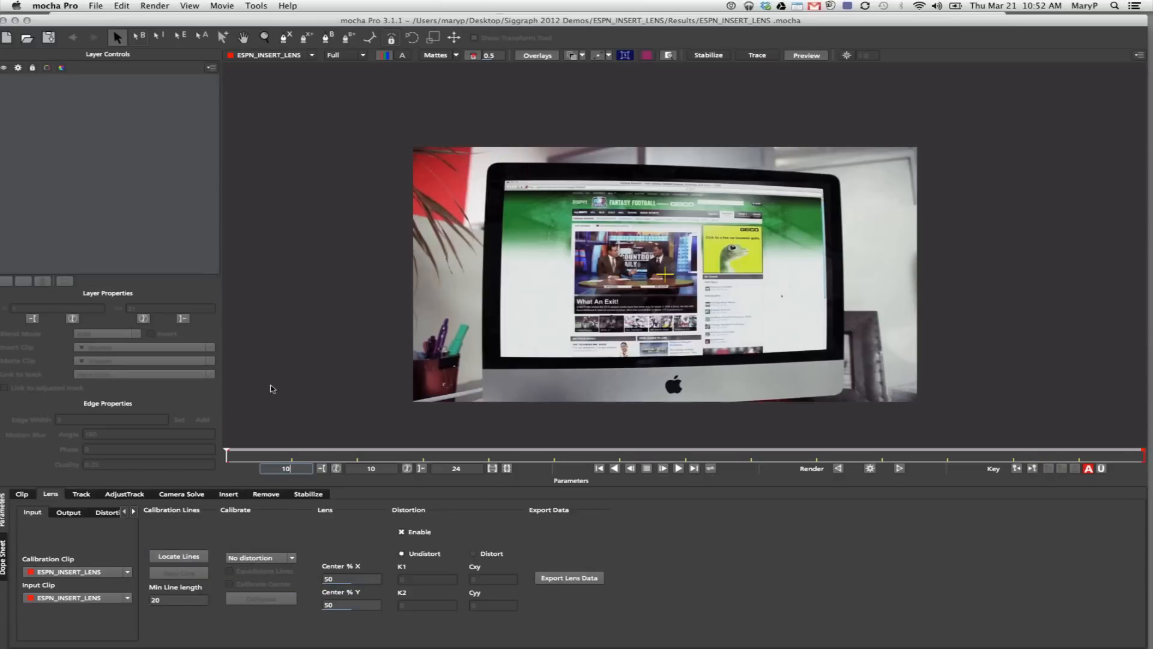
- Locate the calibration lines in the clip and join the detected segments along the monitor's top edge into one line
click(182, 556)
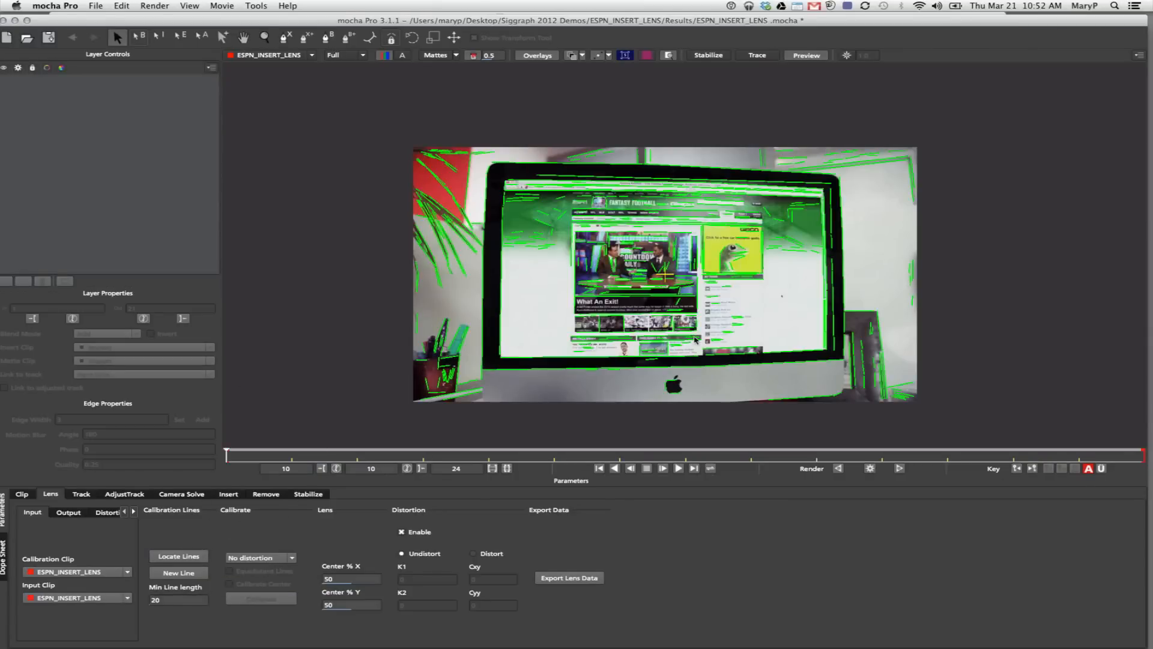
click(521, 163)
click(521, 163)
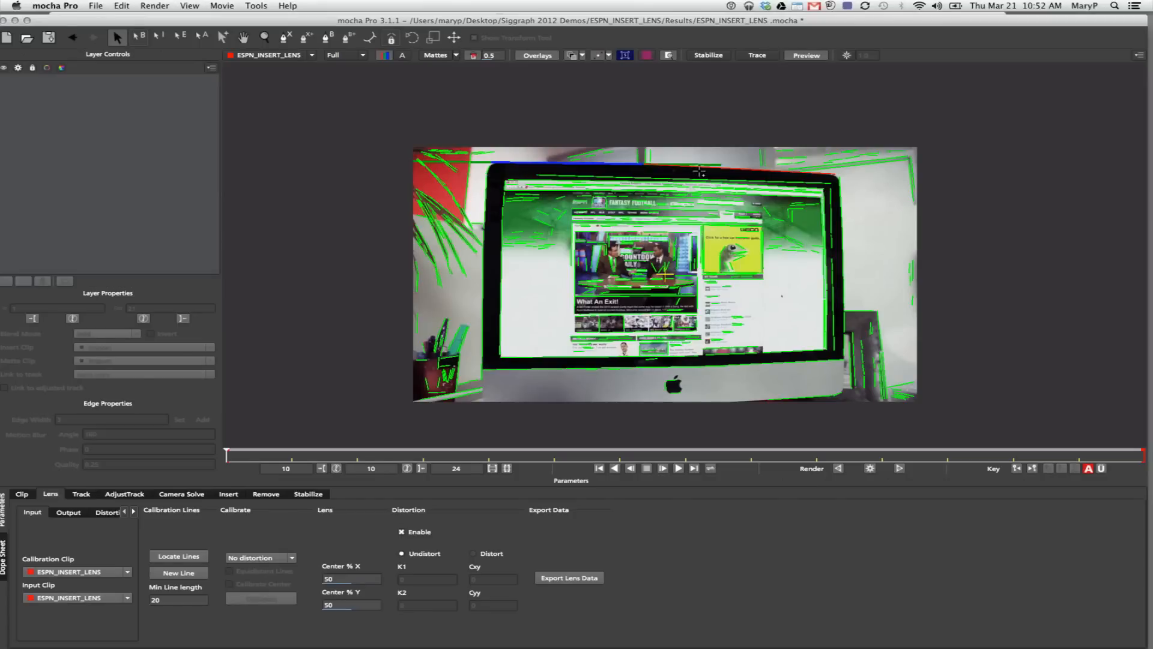
click(676, 166)
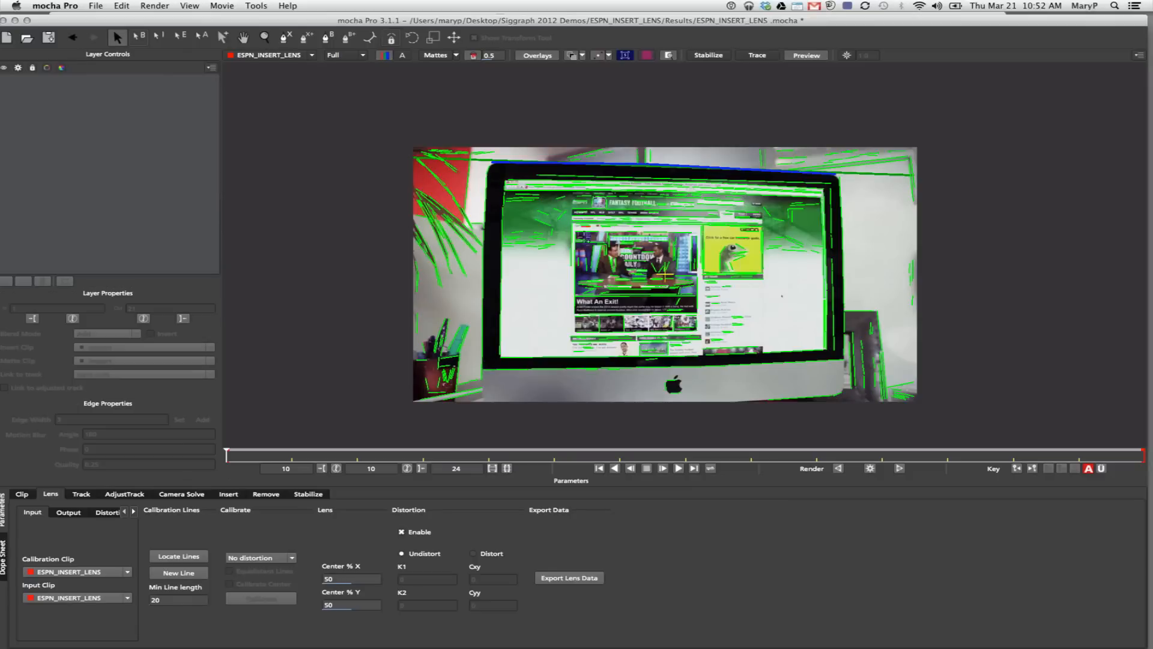
- Add calibration lines along the monitor's right, bottom and left edges from the detected segments
click(842, 215)
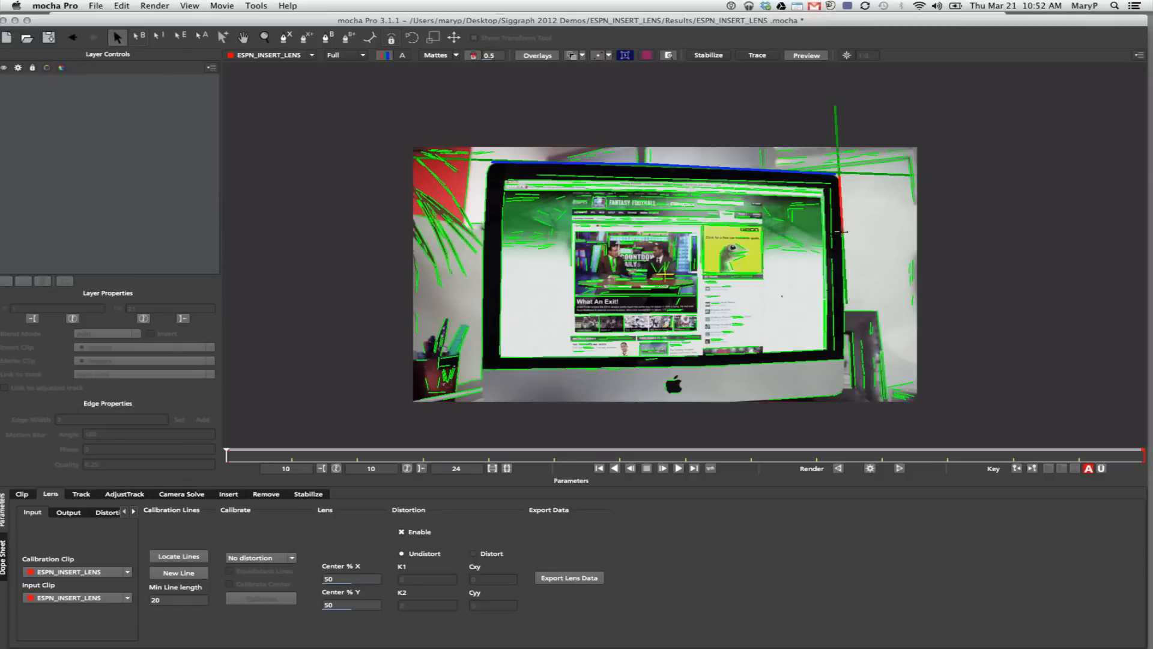
click(843, 347)
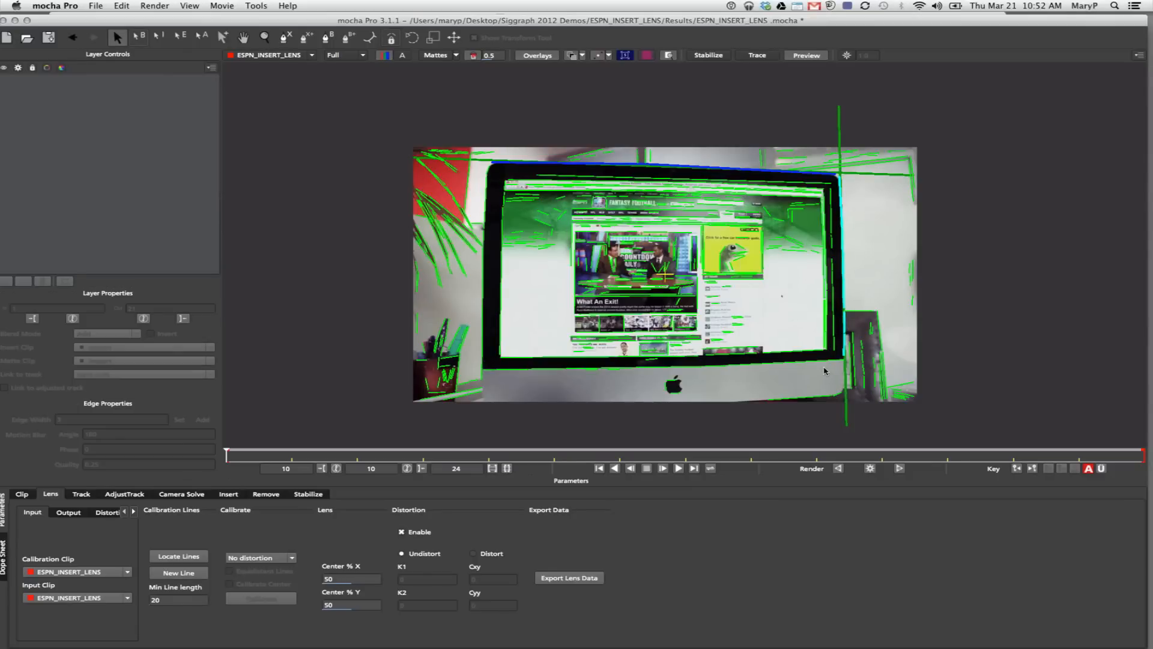
click(704, 368)
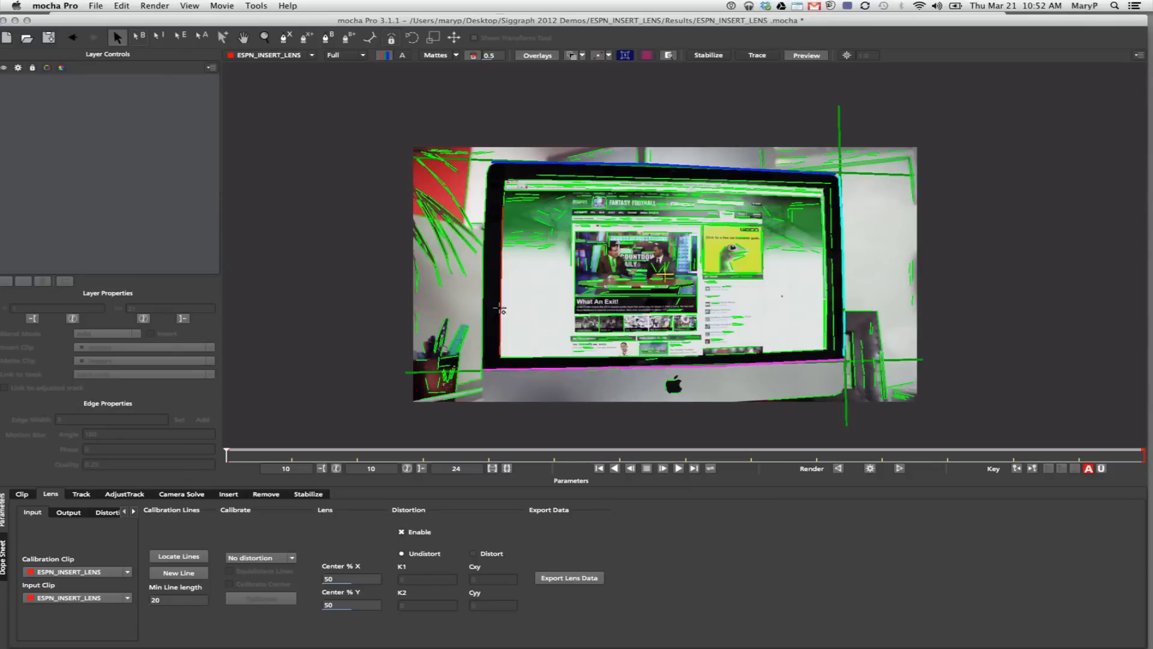
click(490, 220)
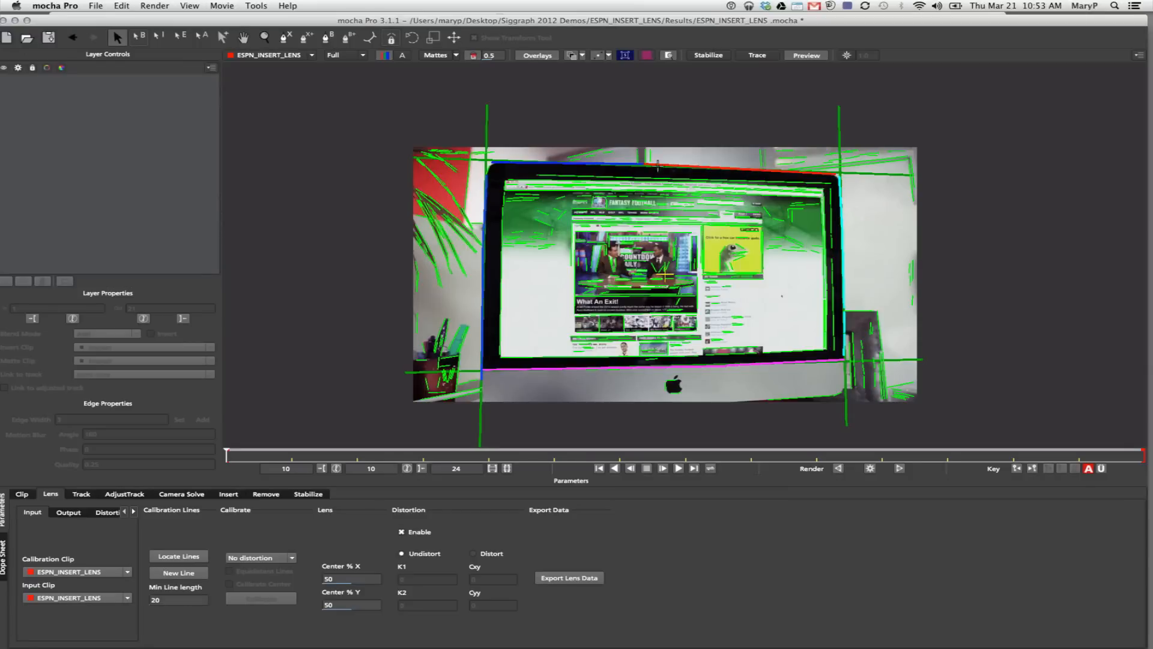
click(675, 166)
- Set the distortion model to 1-Parameter and calibrate the lens
click(255, 558)
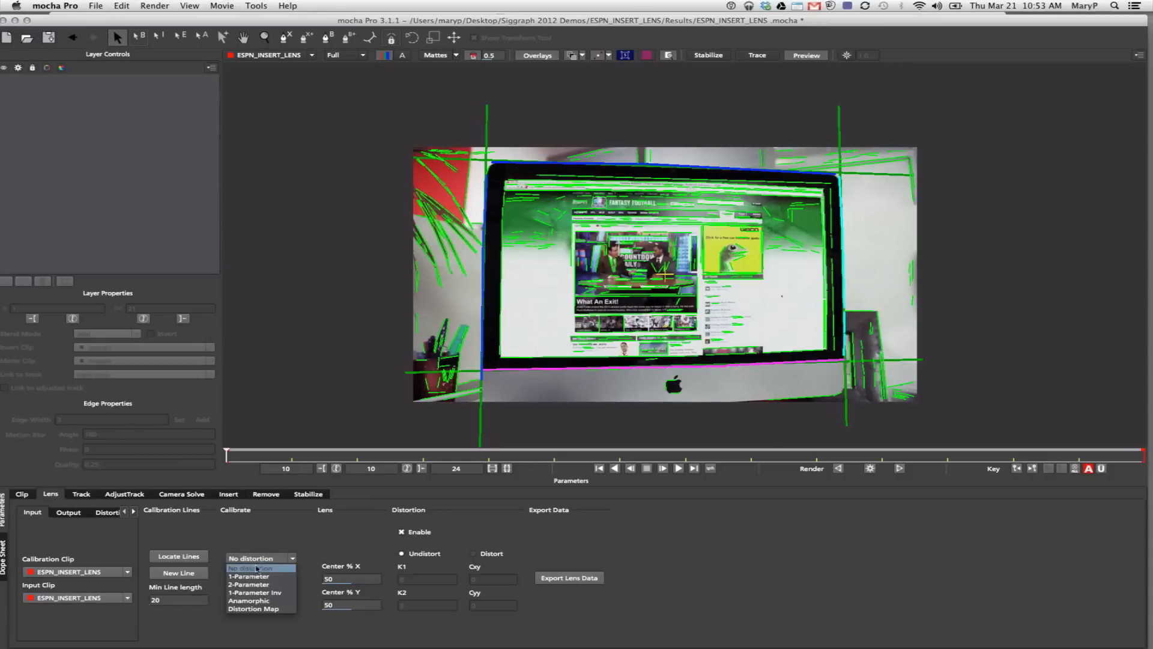
click(255, 571)
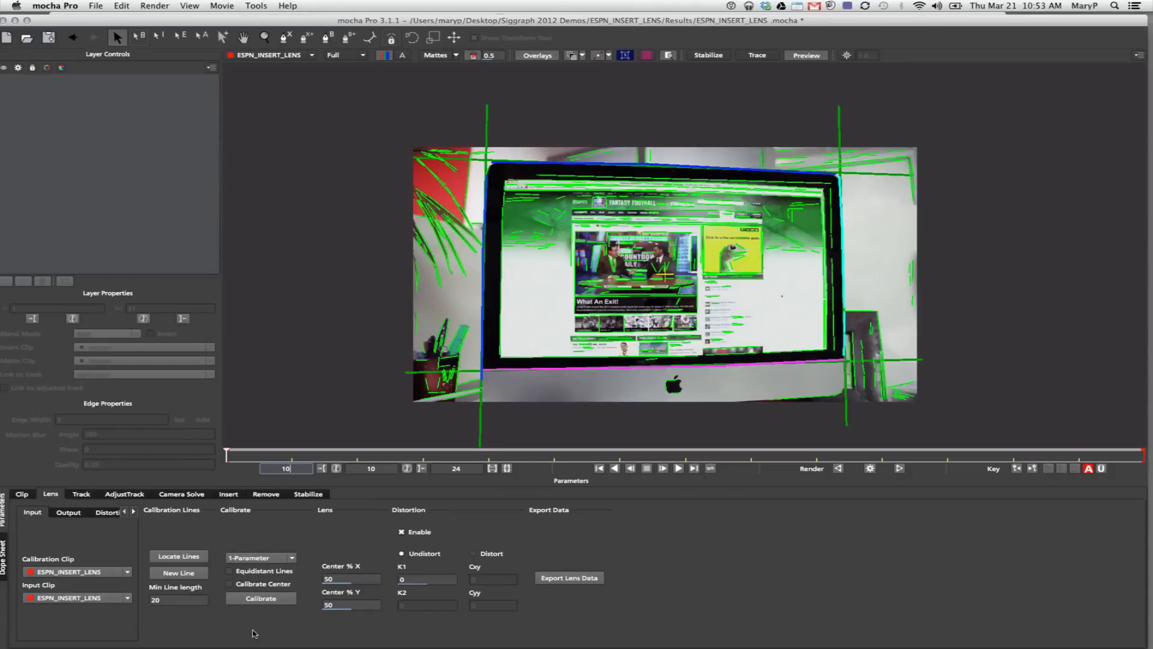
click(280, 605)
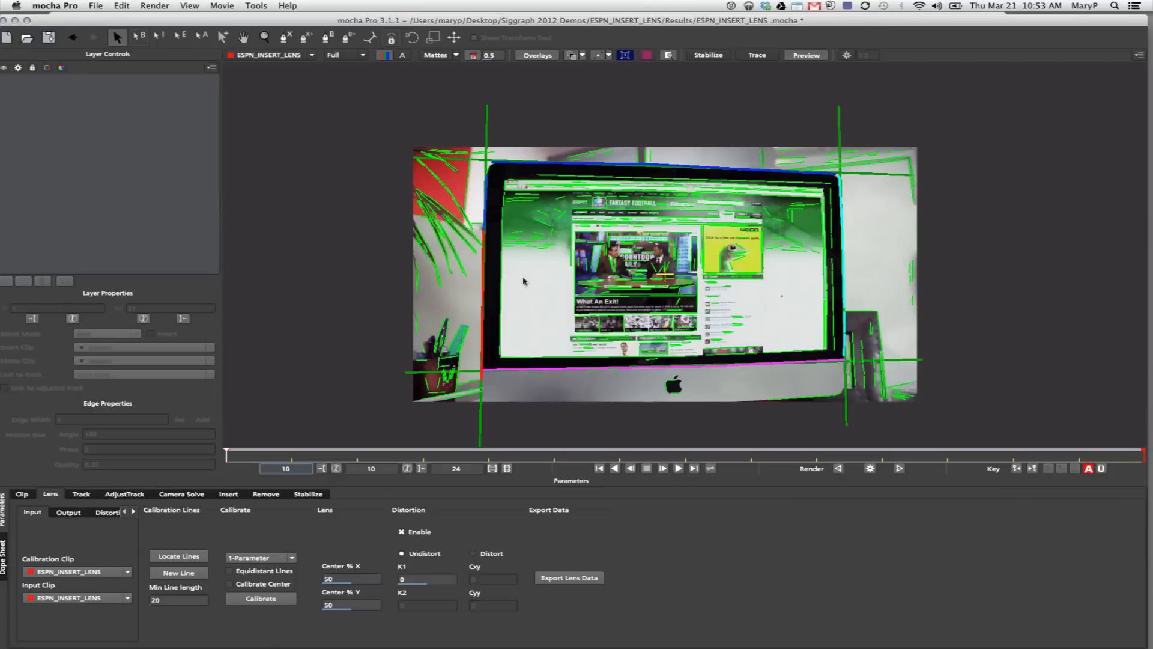
click(259, 599)
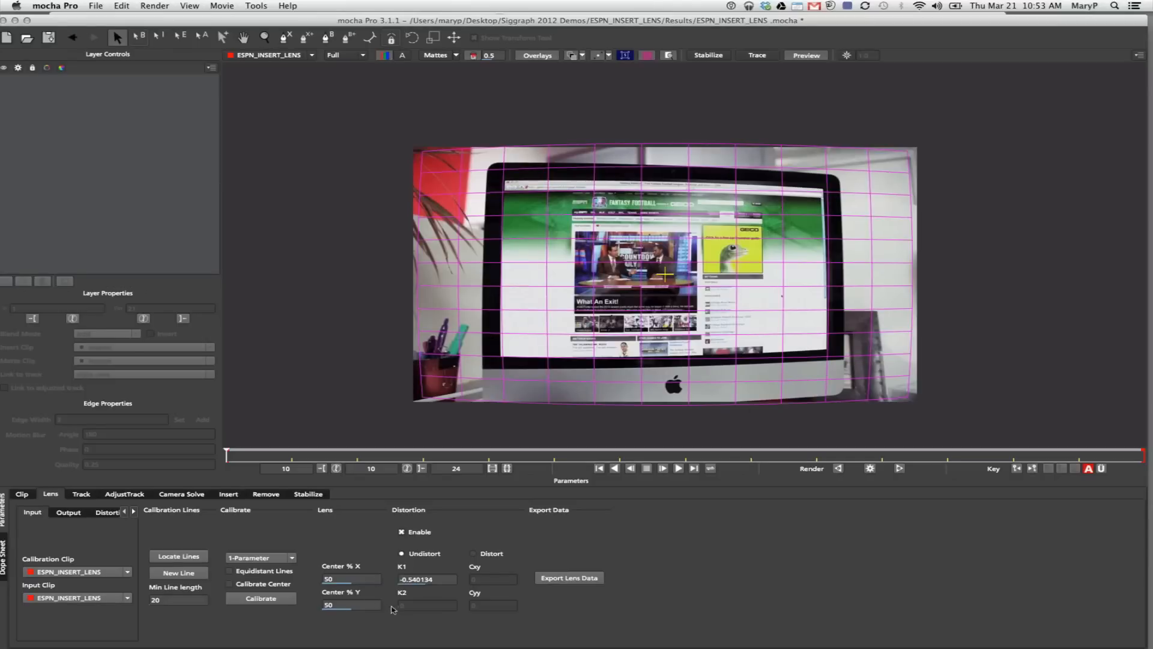
- Export the lens data to the clipboard in the mocha Lens for After Effects format
click(553, 576)
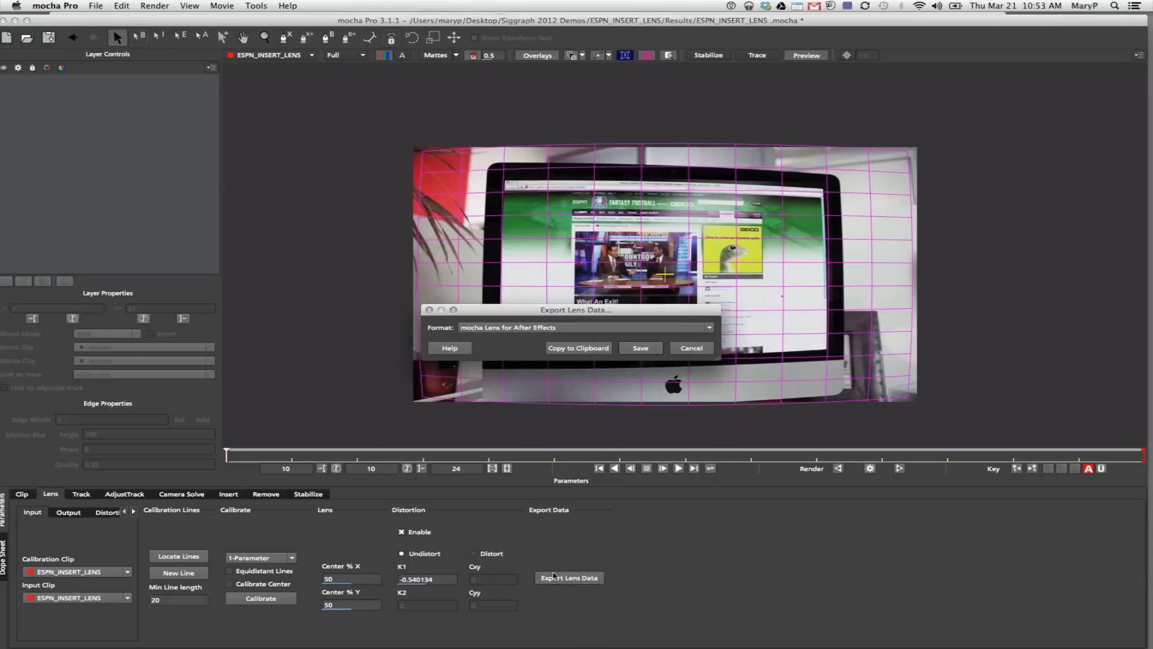
click(507, 327)
click(517, 357)
click(578, 347)
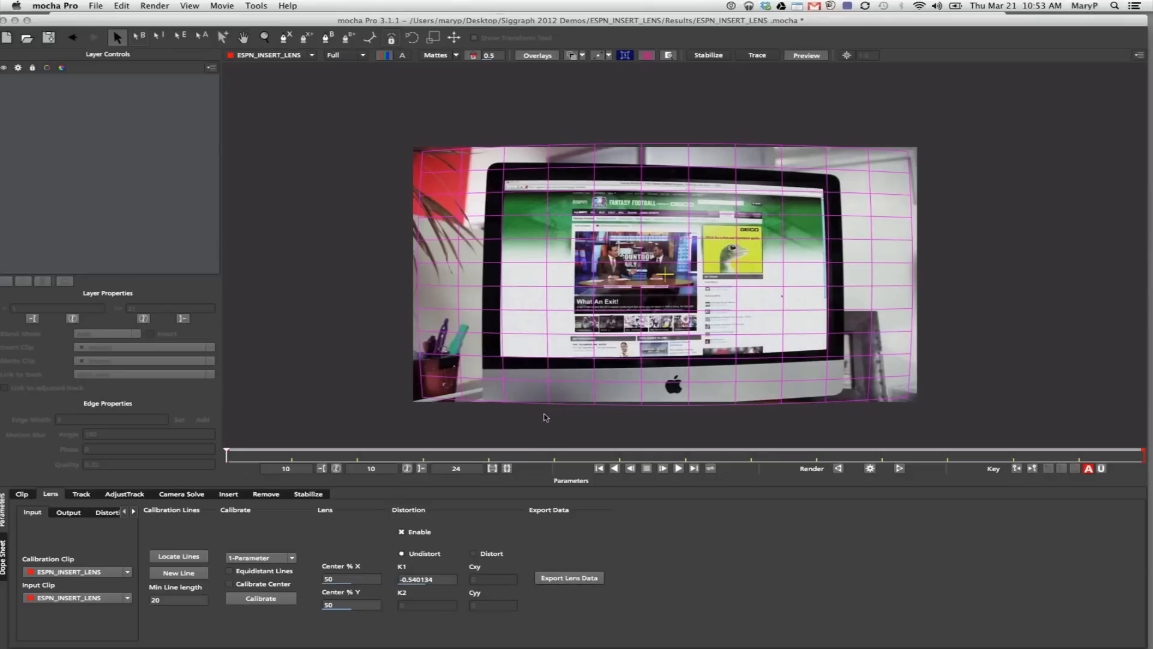
- Examine the Distortion Map Clip options for exporting lens data without exporting anything
click(553, 576)
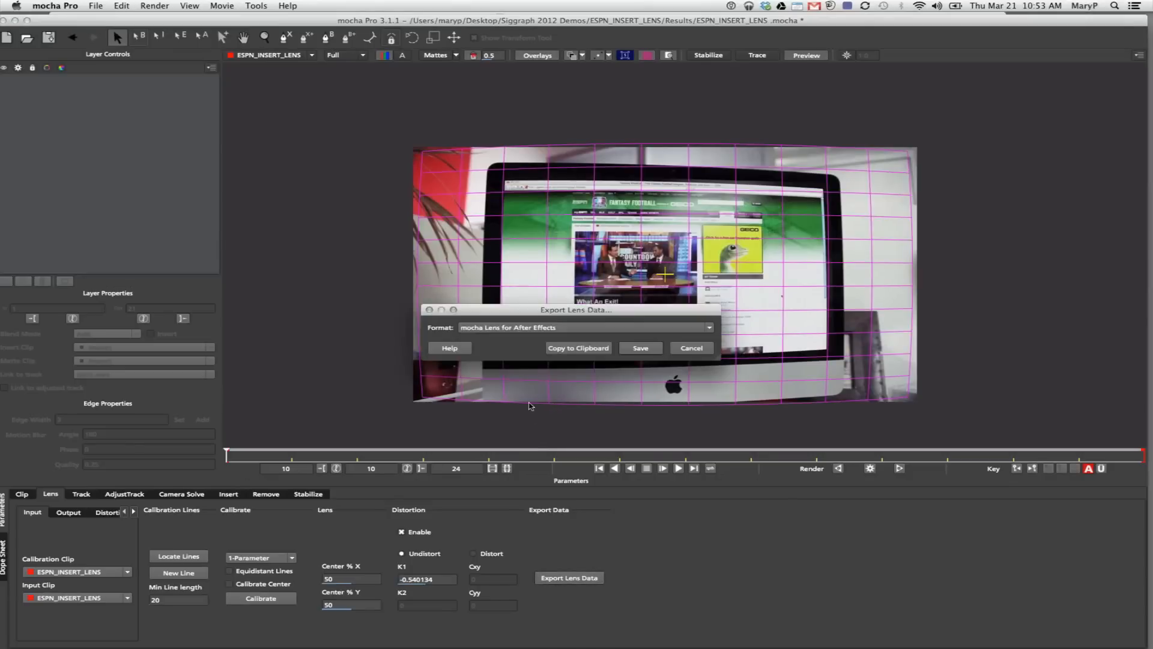
click(604, 328)
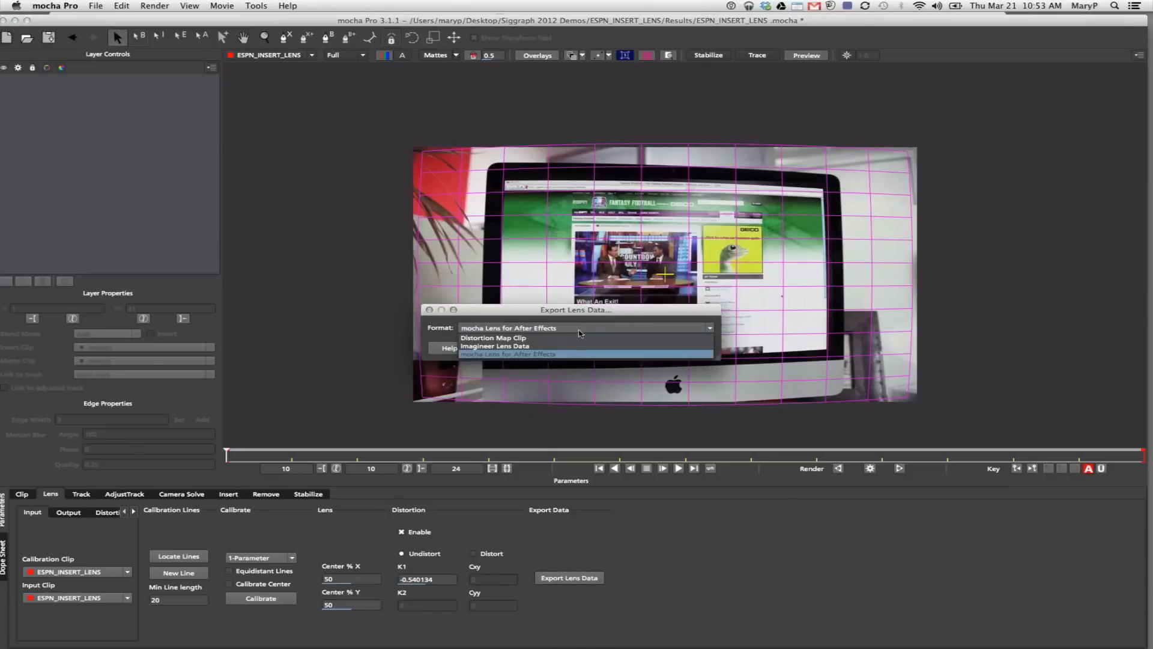
click(545, 339)
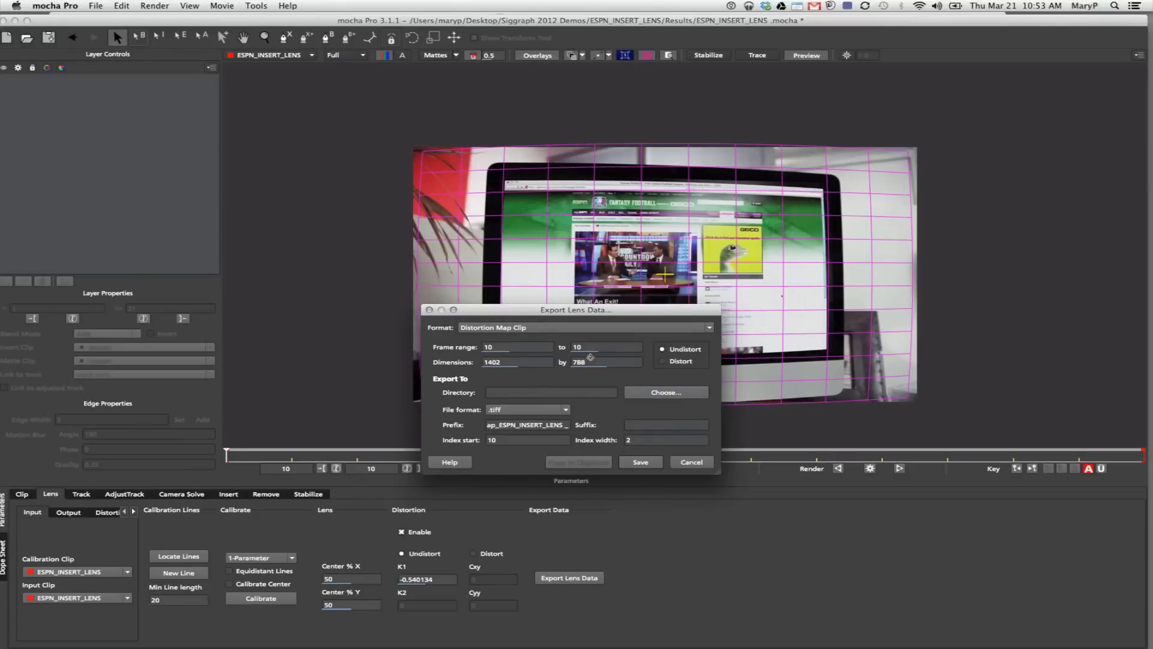
drag(591, 313, 572, 309)
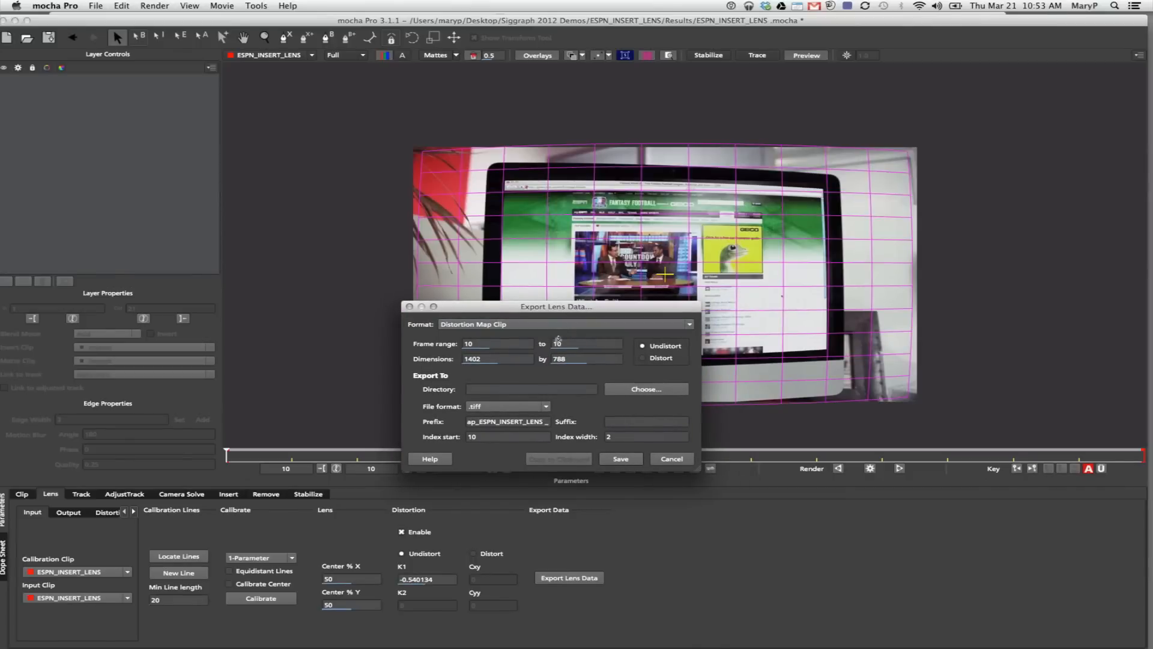
click(683, 460)
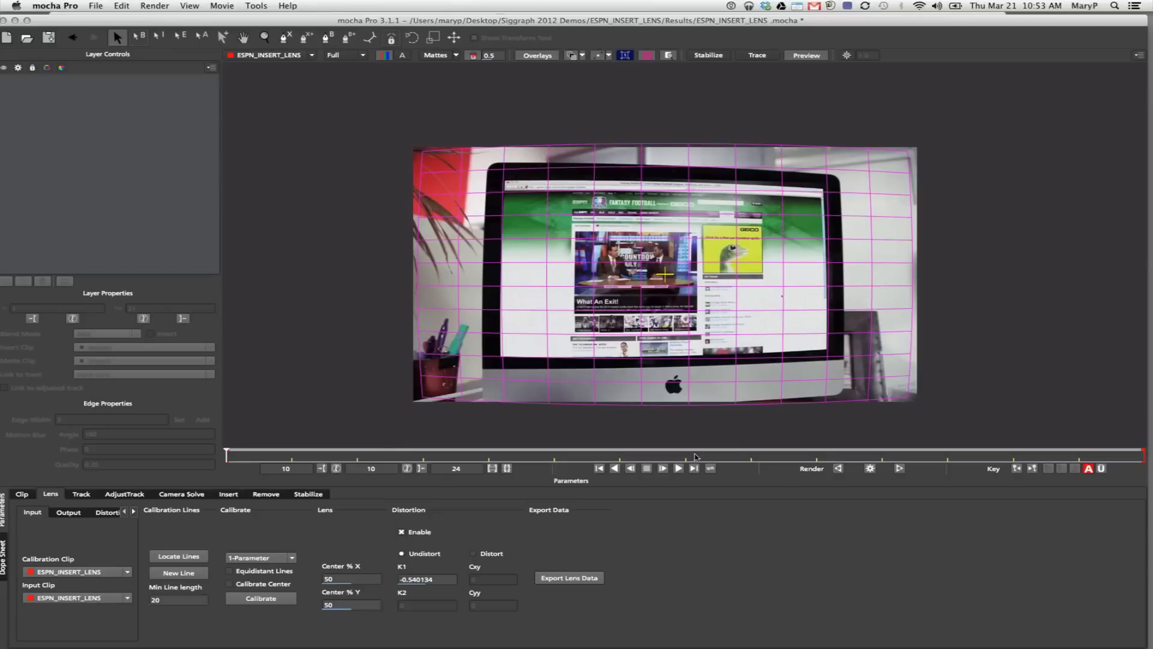
- Switch to the Track module and draw a four-point X-spline around the outside of the iMac
click(81, 493)
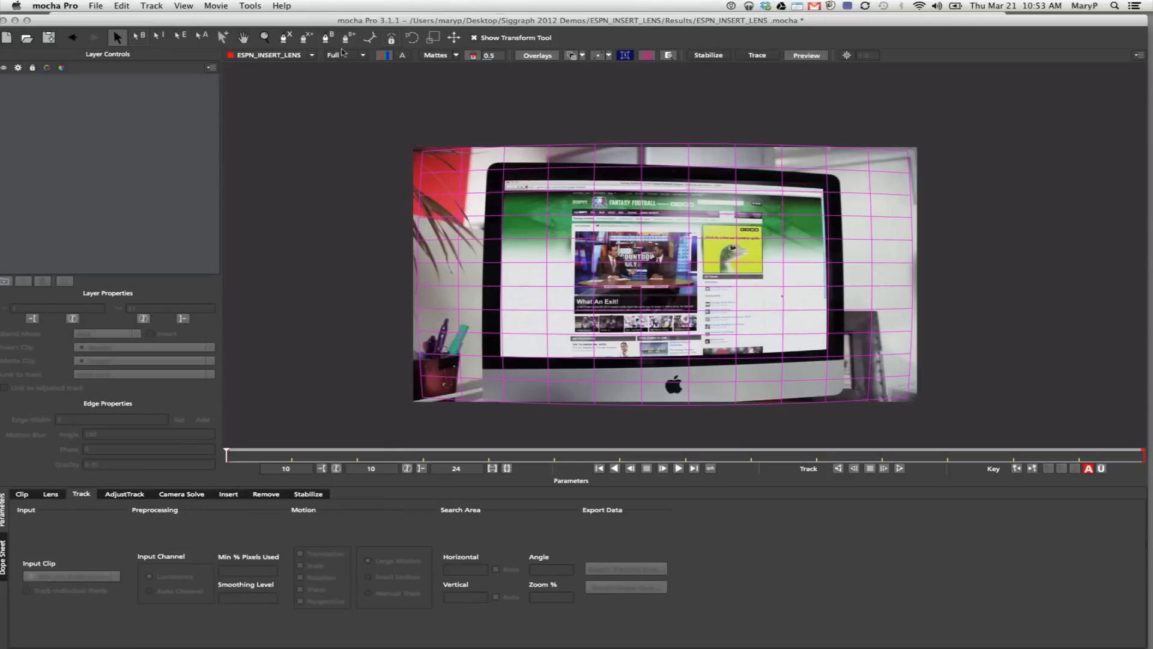
click(285, 40)
click(482, 158)
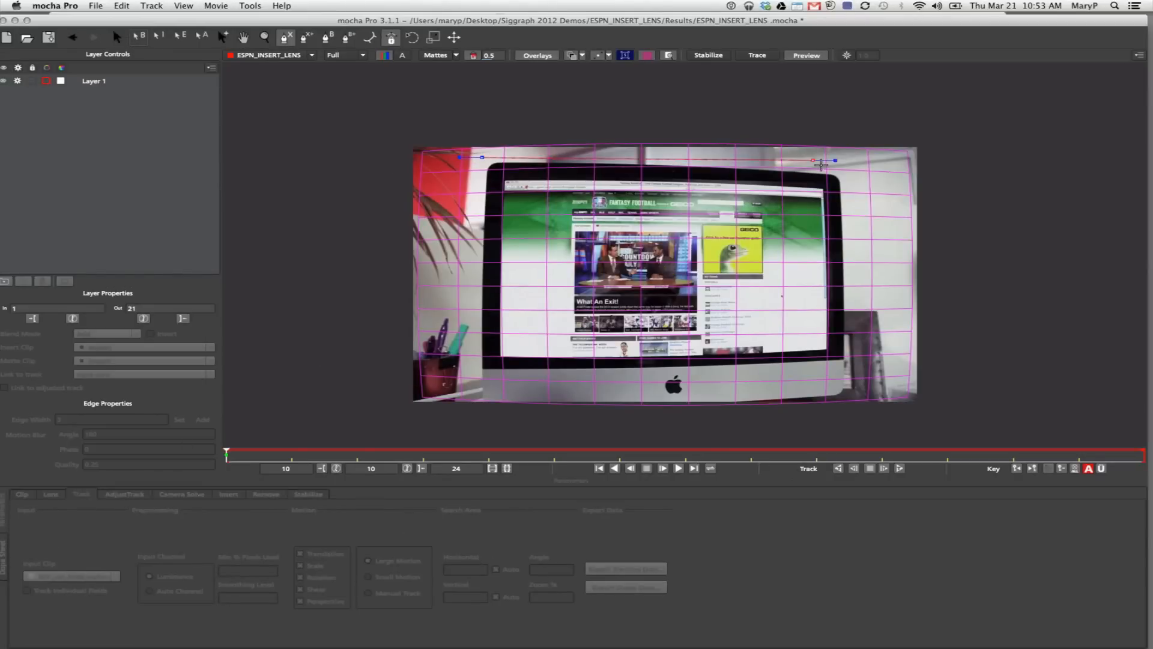
click(841, 166)
click(853, 392)
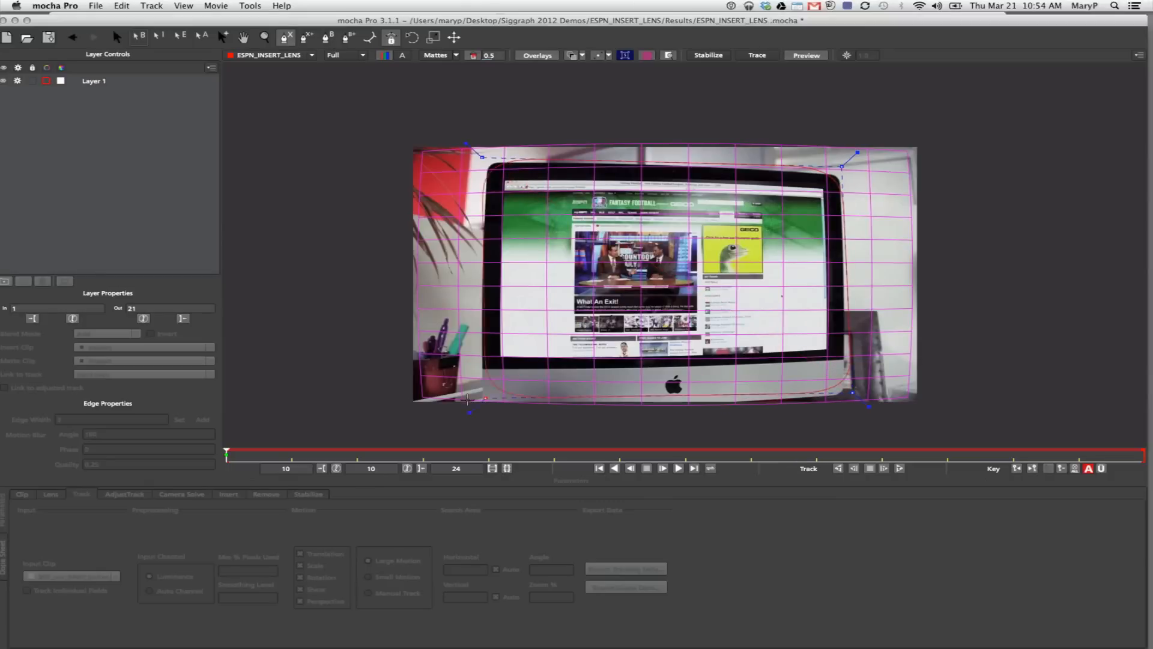
click(478, 403)
right_click(482, 389)
right_click(484, 170)
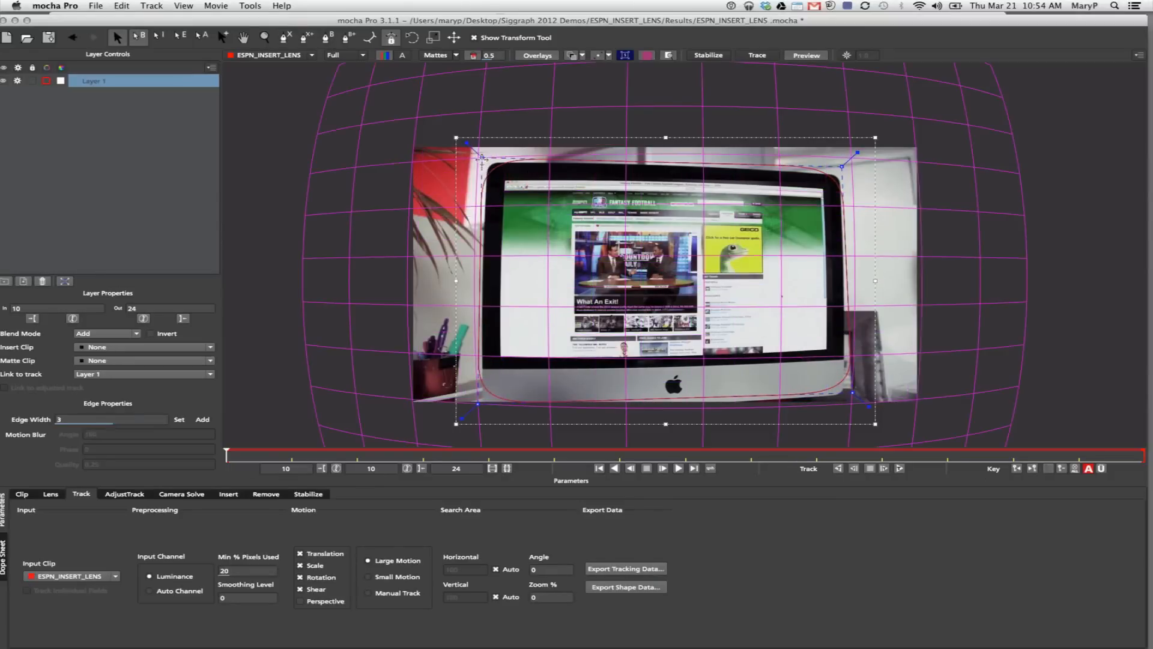
- Move the four corner points of the X-spline slightly outward around the iMac
drag(482, 158, 476, 155)
drag(842, 167, 846, 162)
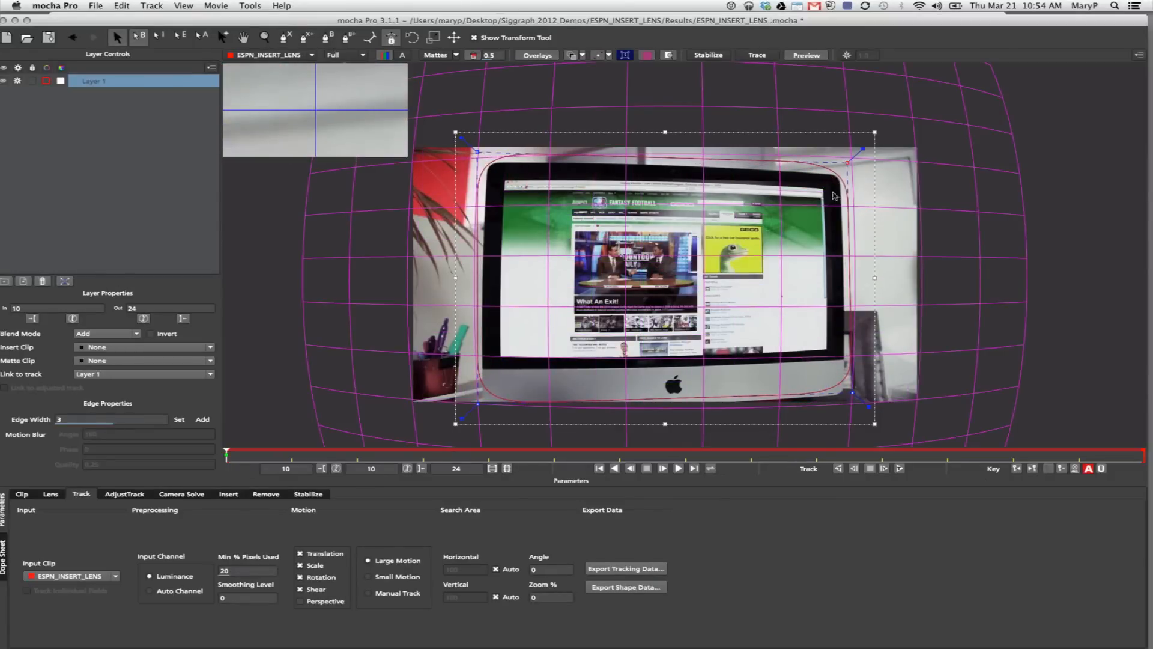
drag(853, 399, 855, 411)
drag(478, 404, 475, 411)
- Show the planar surface and align its four corners with the corners of the monitor's display area
click(625, 56)
drag(806, 189, 821, 188)
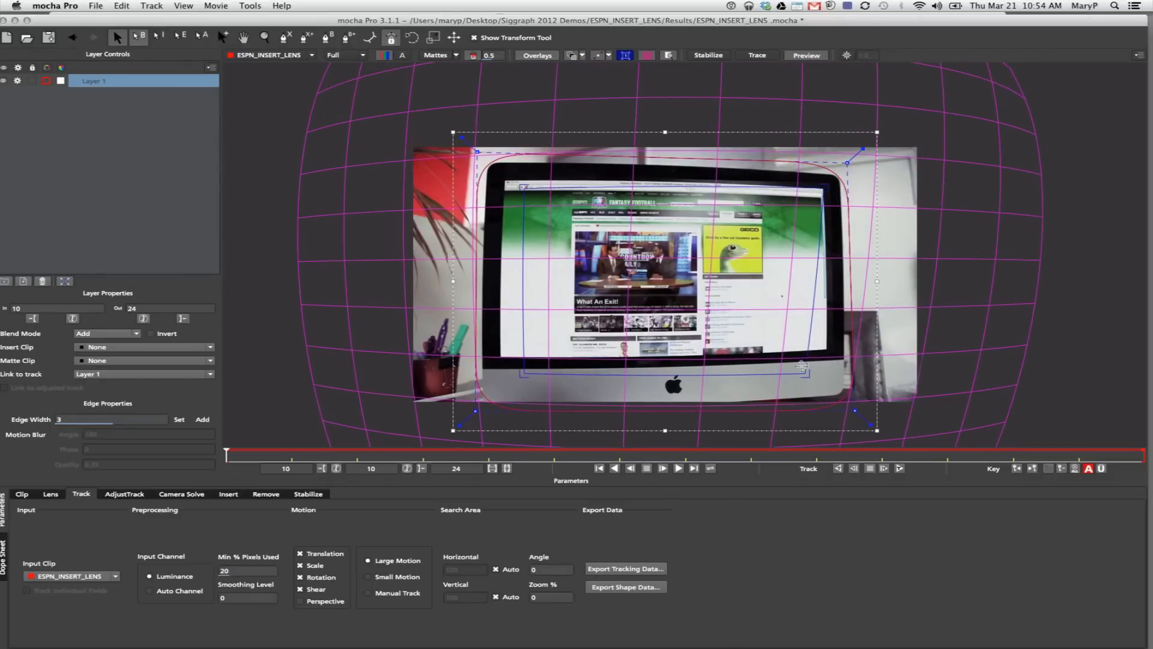
drag(808, 373, 827, 359)
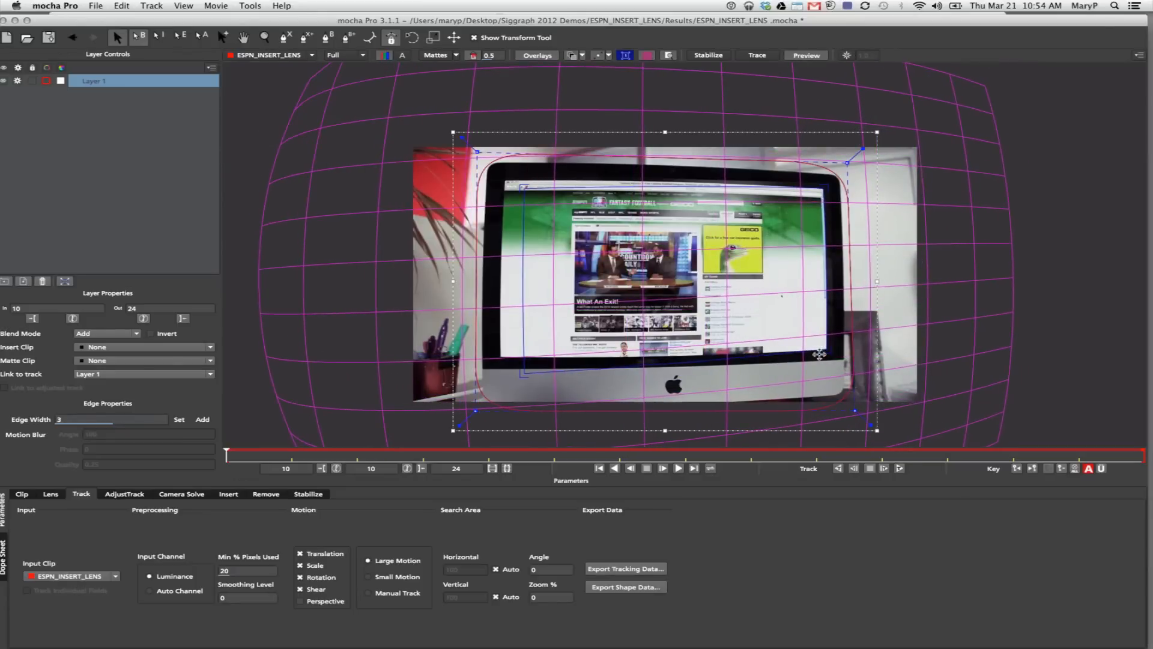
drag(518, 372, 499, 357)
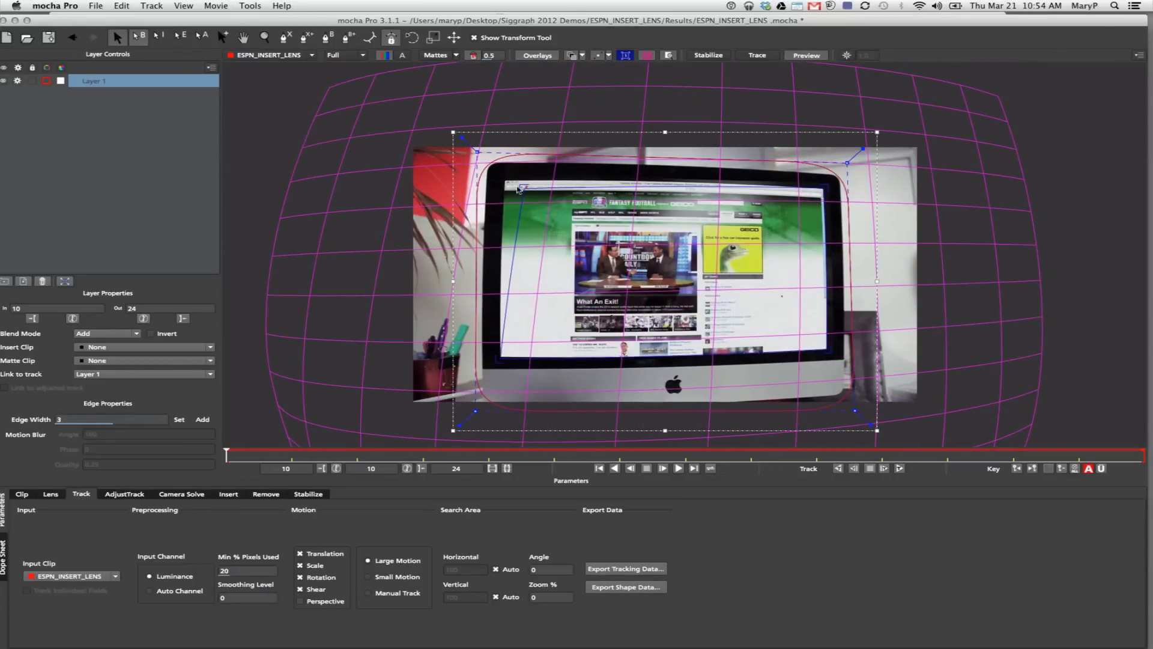
drag(521, 187, 501, 179)
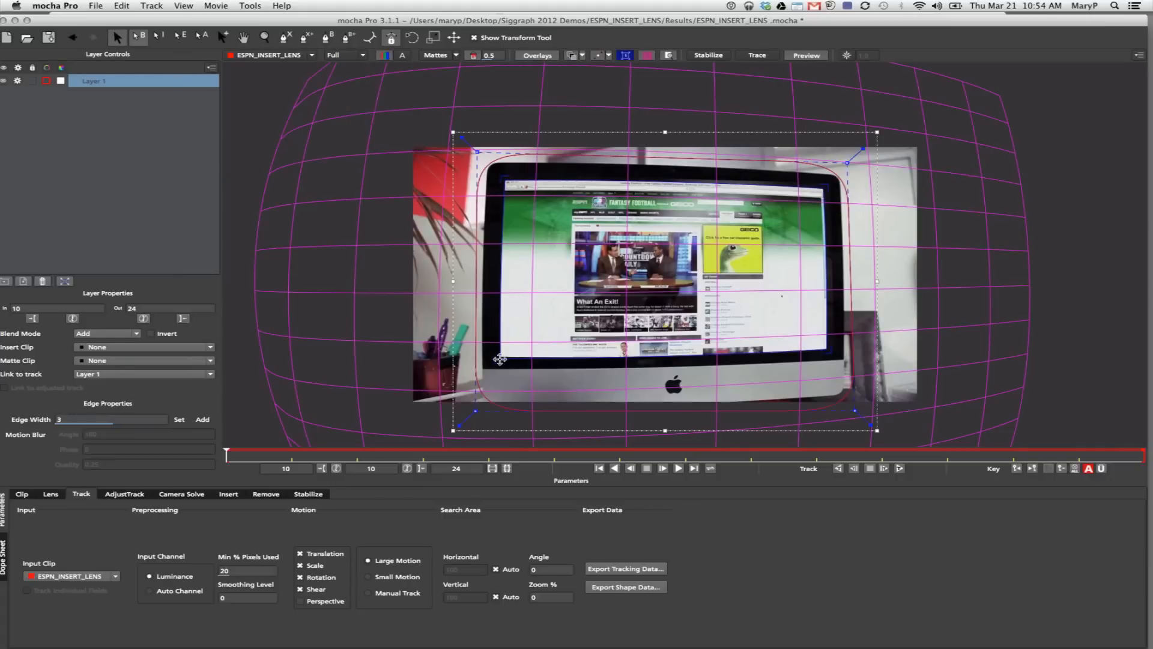
drag(500, 360, 499, 359)
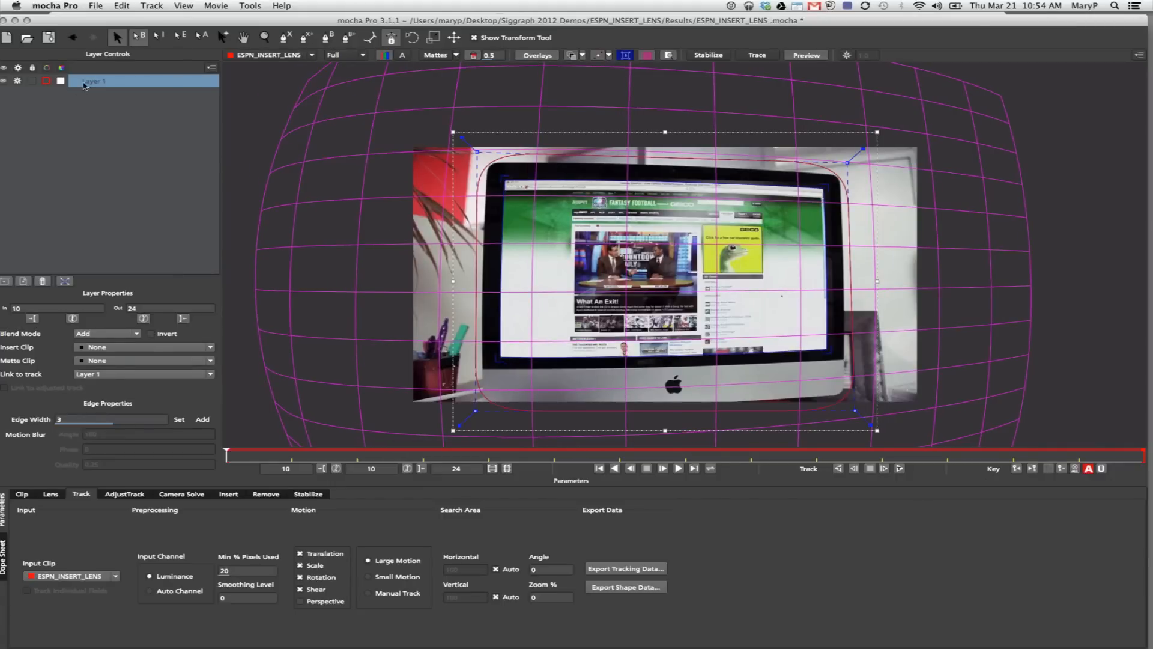
click(676, 191)
click(550, 184)
- Track Layer 1 forward with Perspective enabled and Min % Pixels Used at 45, and return to frame 10
click(300, 602)
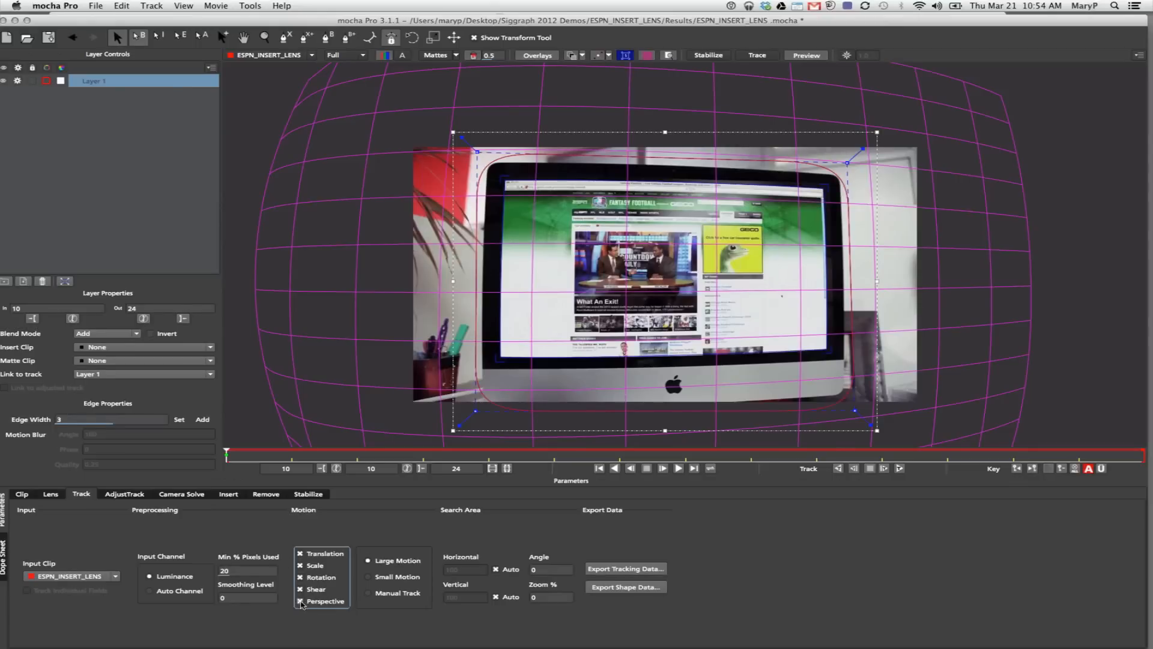
double_click(251, 572)
text(45)
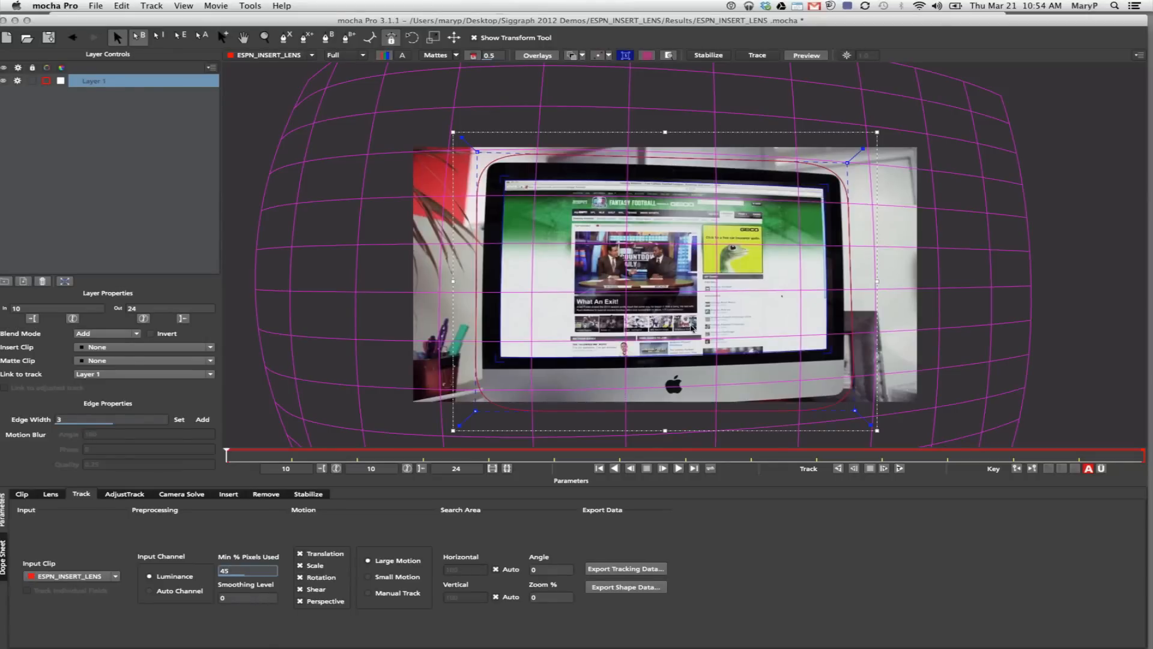
click(899, 469)
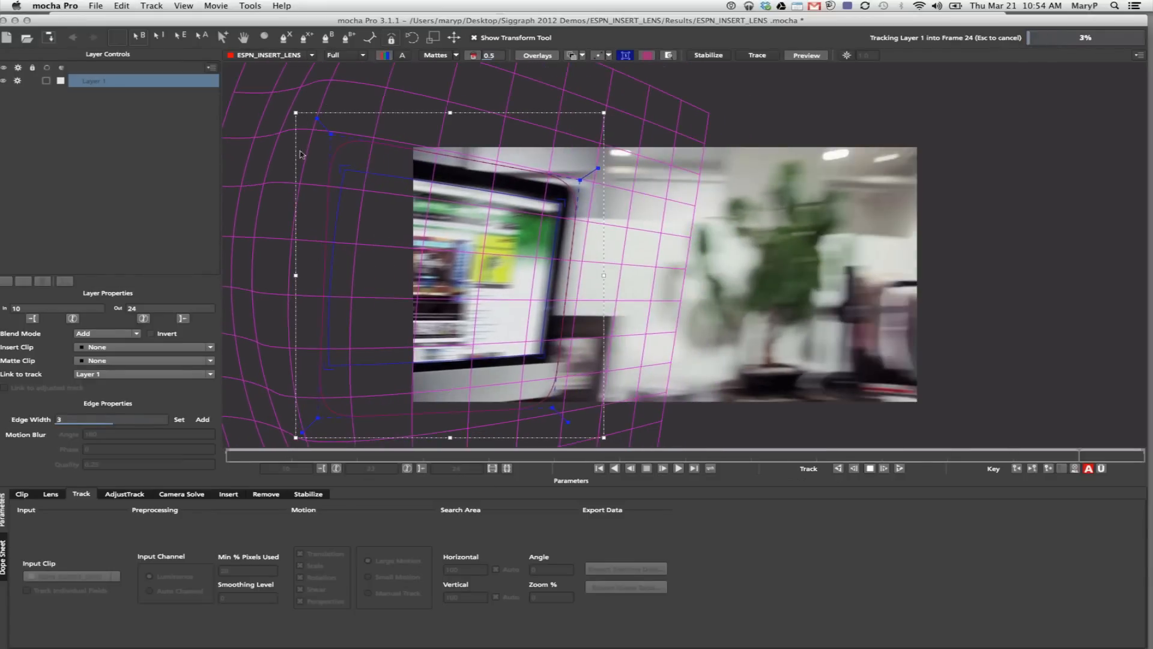
drag(1143, 455, 55, 419)
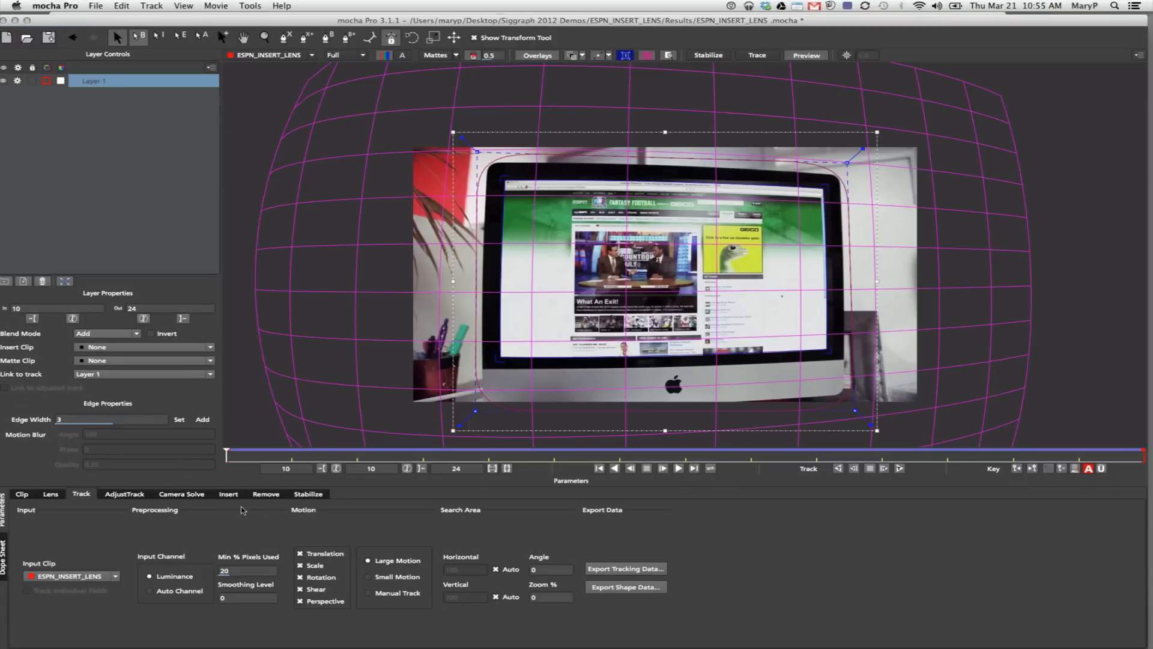
- Switch to the Insert module and set Layer 1's insert clip to Logo
click(228, 494)
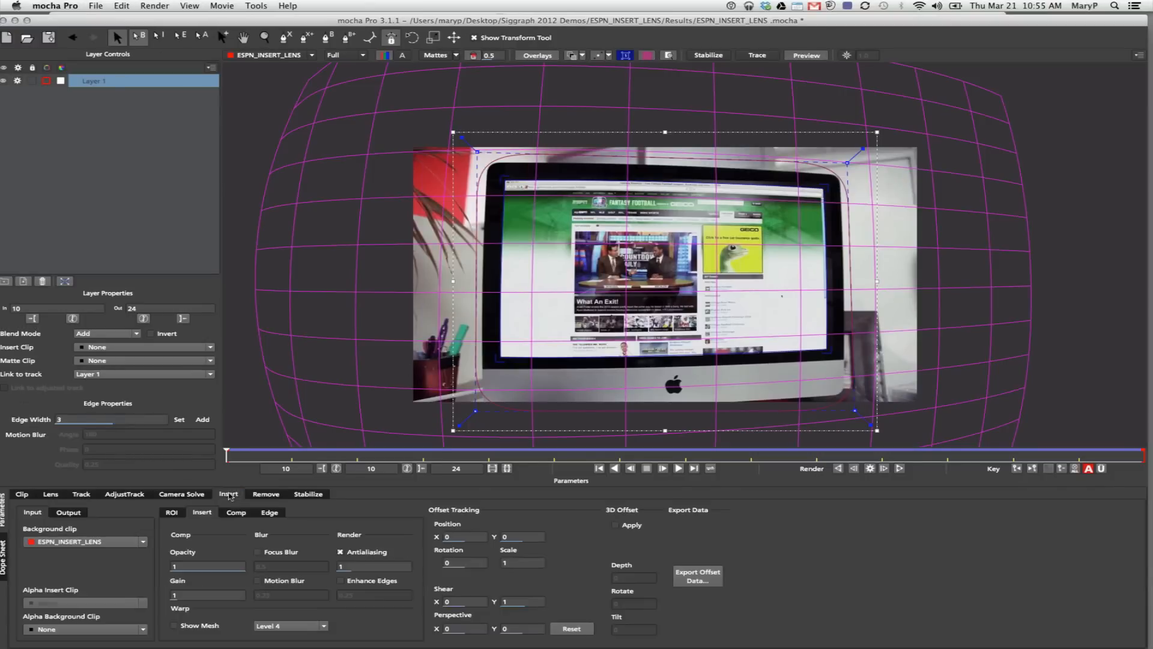
click(123, 347)
click(121, 389)
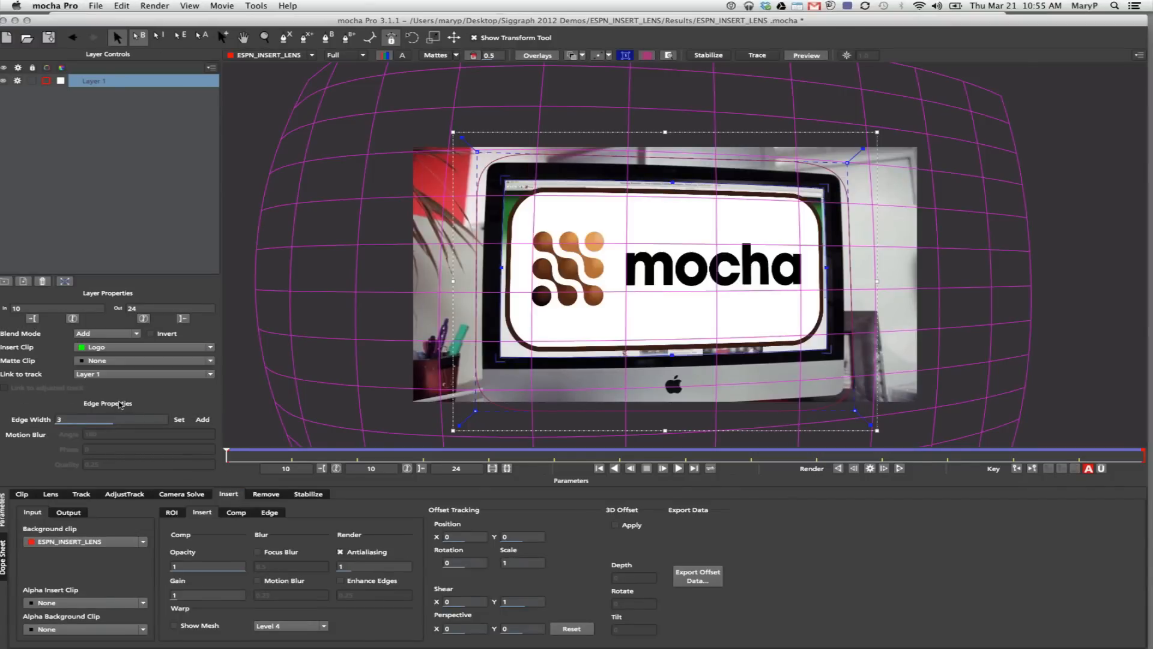
- Import mocha_logo_NOfade_full.mov as Layer 1's insert clip and enable Motion Blur for the insert
click(123, 360)
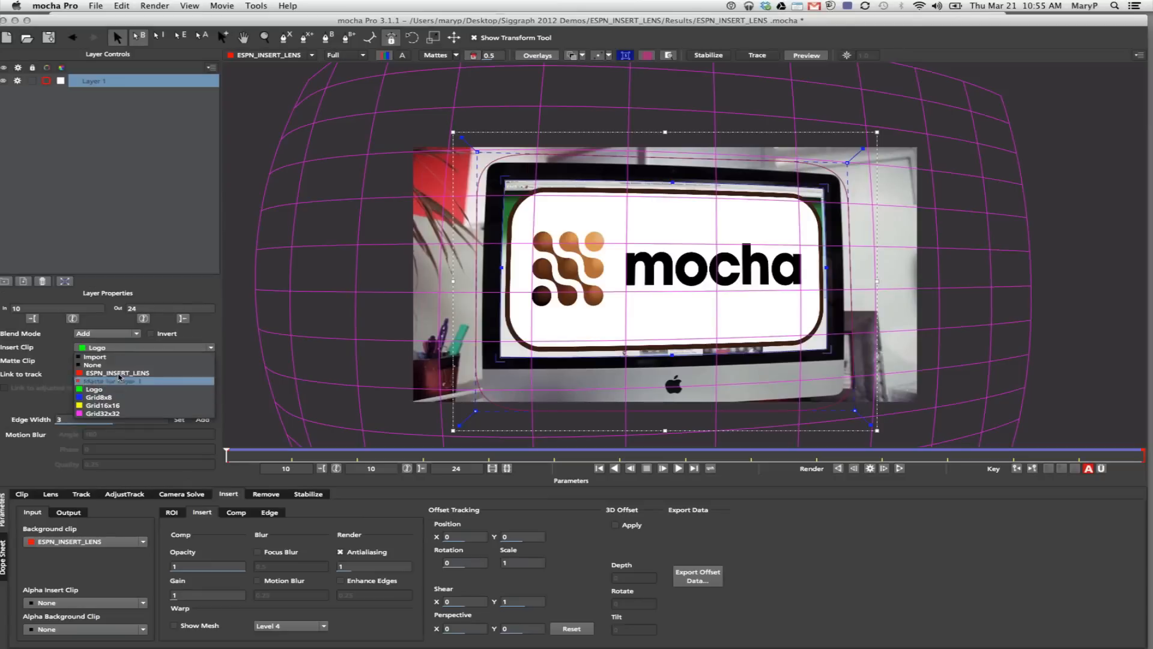
click(125, 359)
click(665, 233)
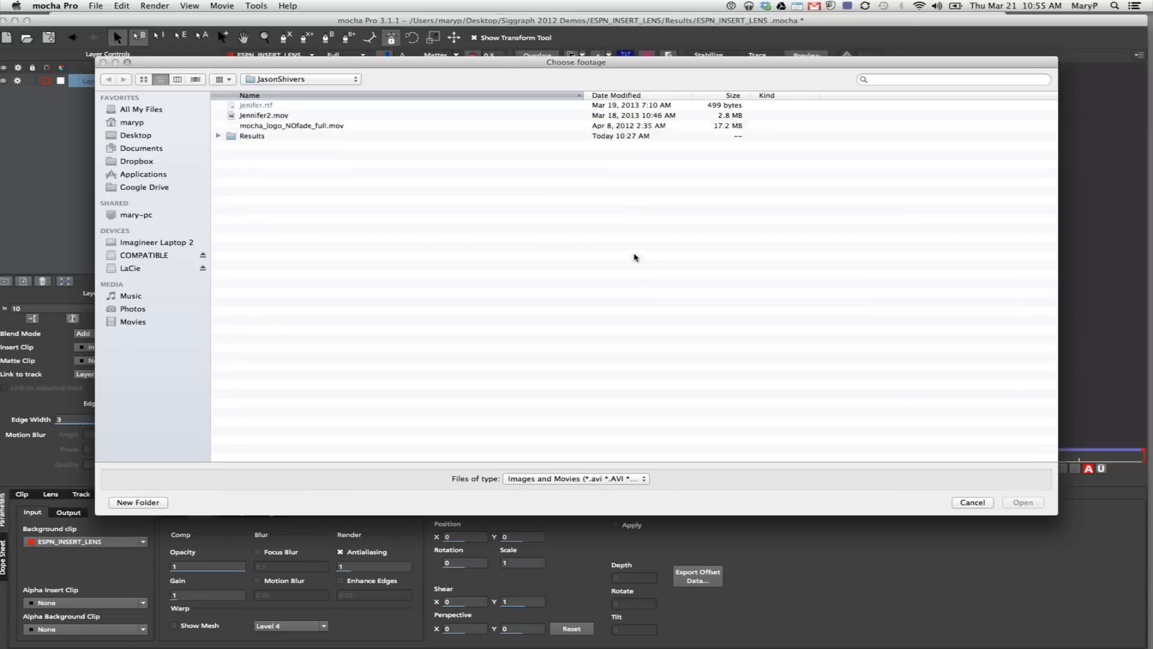
click(1024, 503)
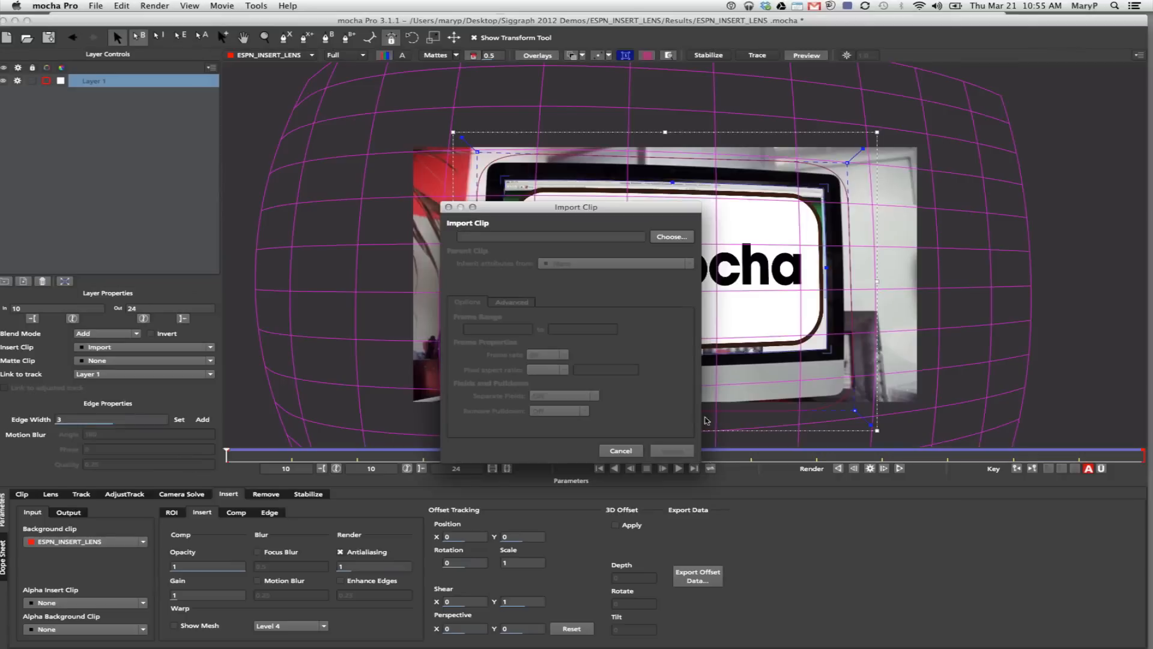
click(672, 451)
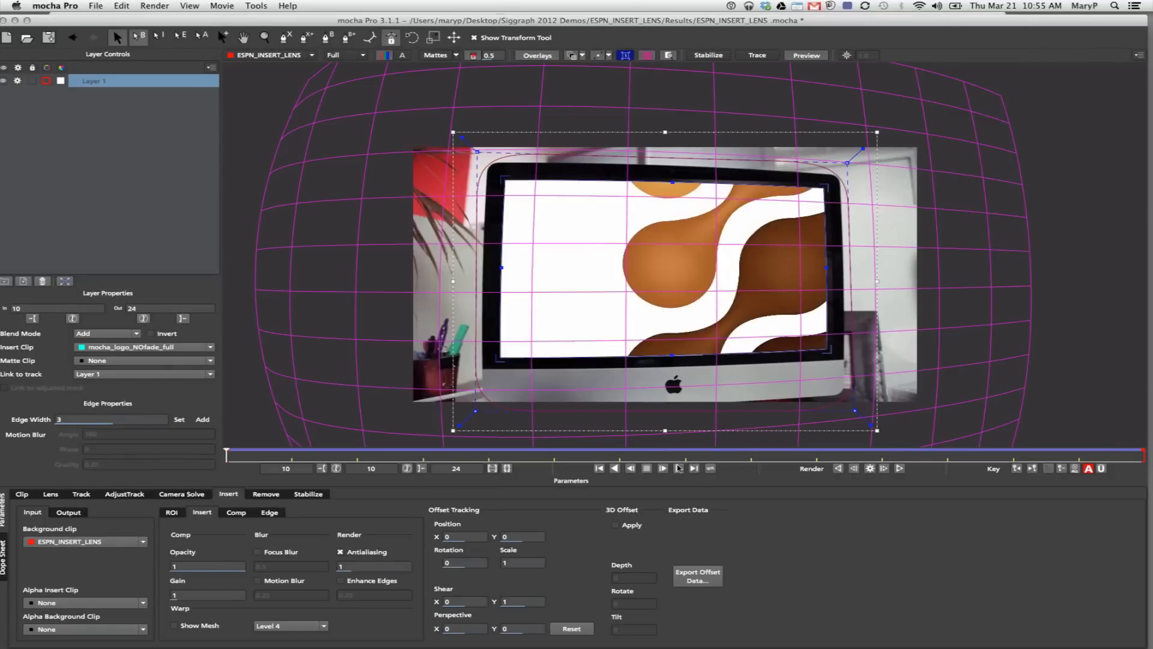
drag(252, 458, 1, 406)
click(260, 581)
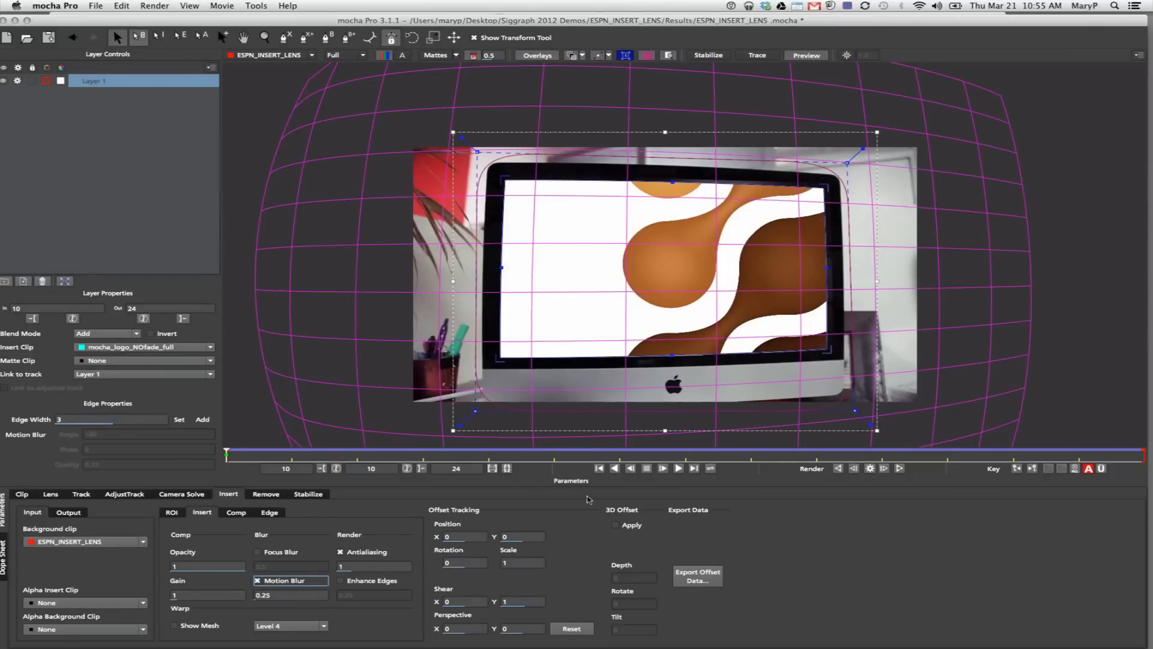
- Examine the export options for the insert's offset data, the tracking data and the lens data without exporting anything
click(697, 576)
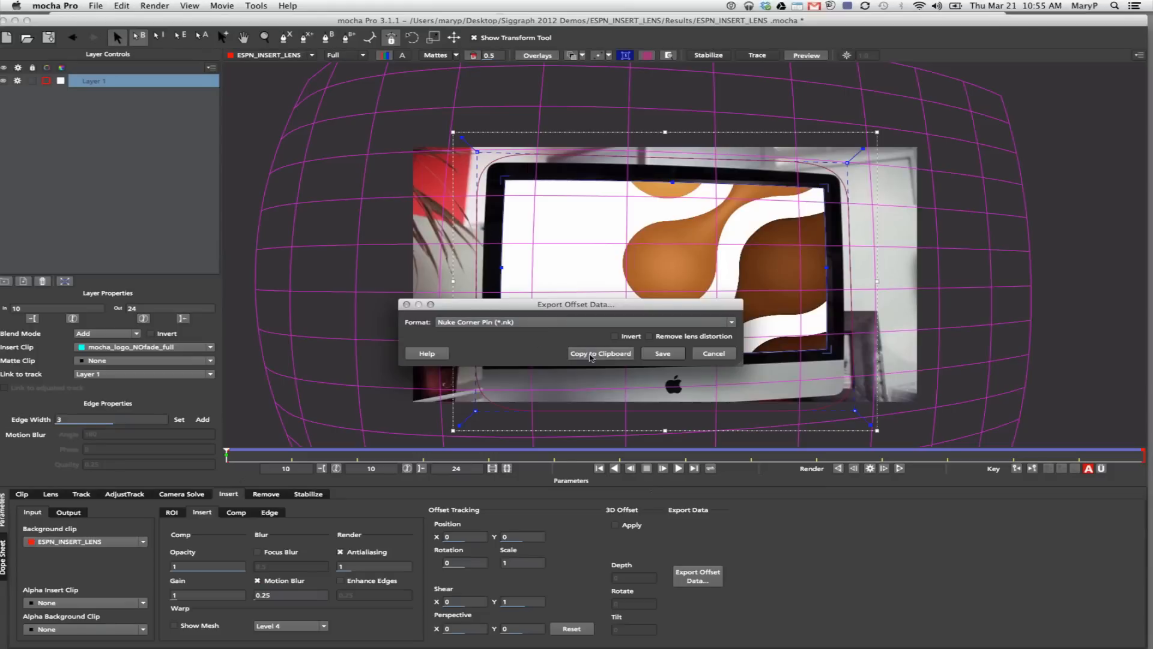
click(713, 353)
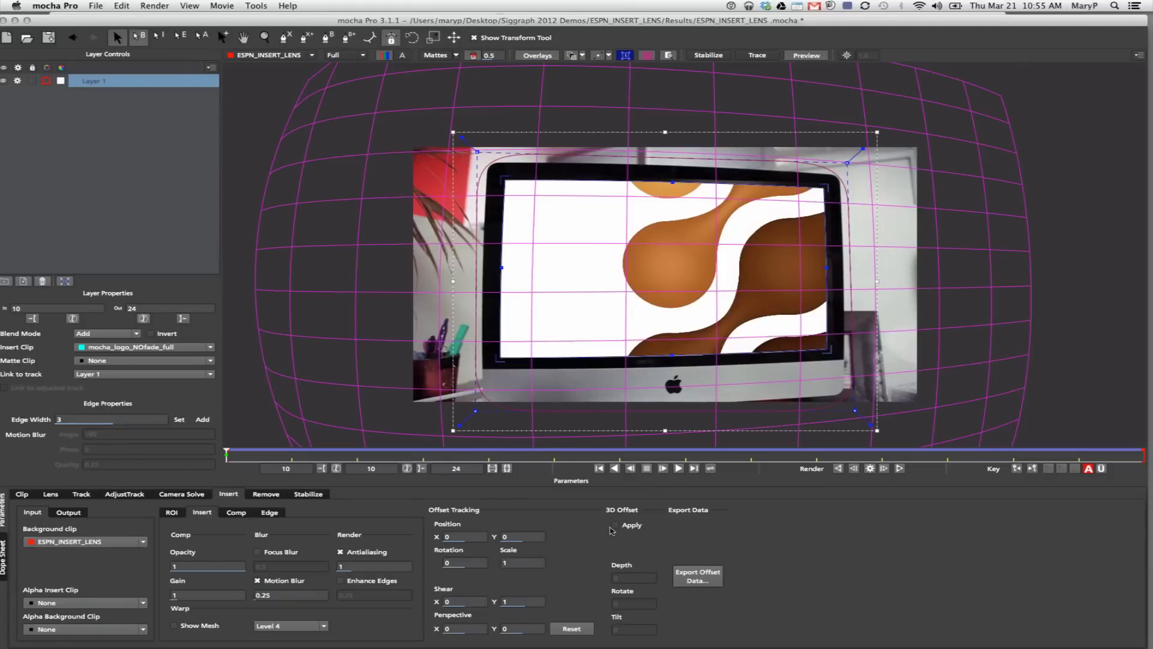
click(95, 494)
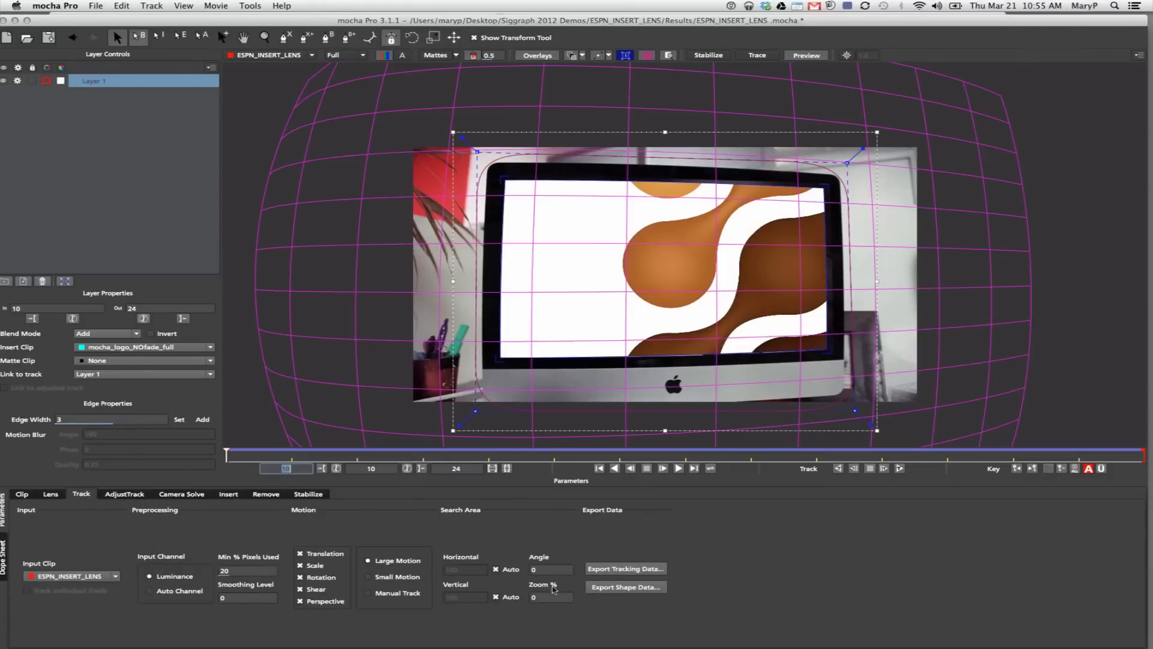
click(625, 571)
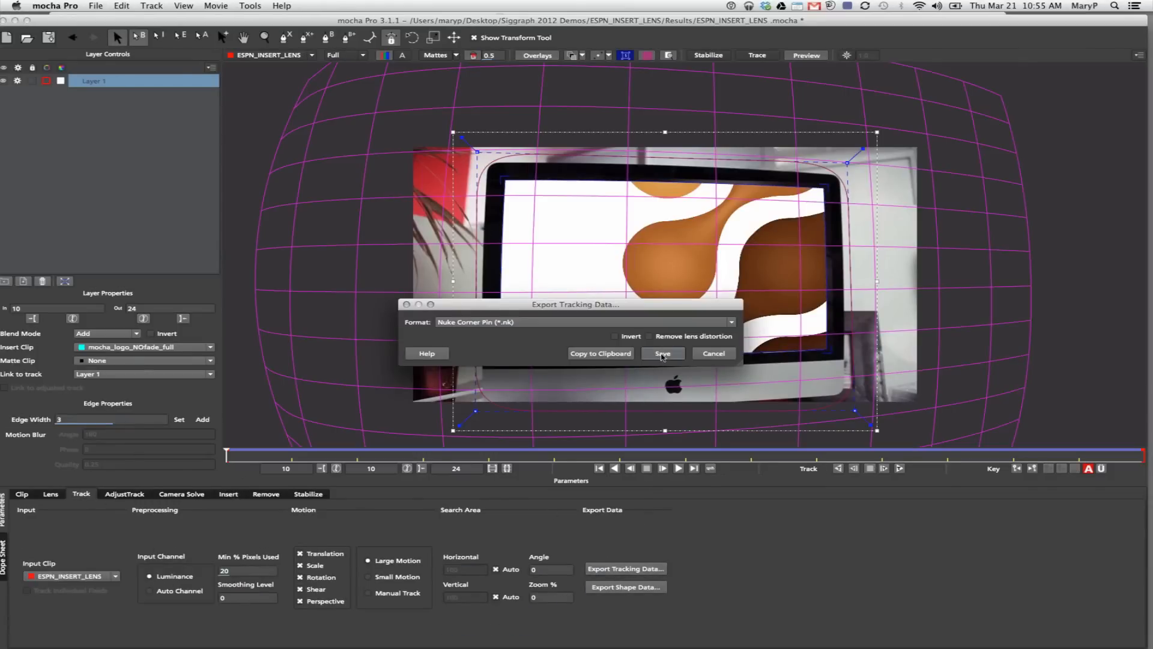
click(713, 353)
click(48, 494)
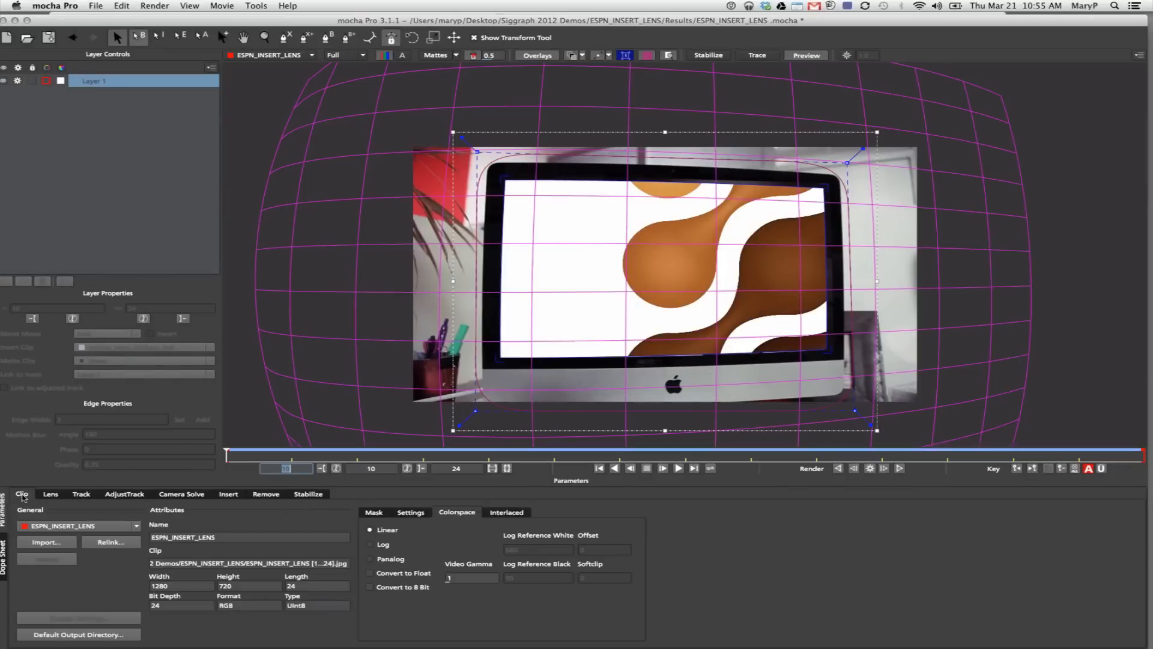
click(569, 577)
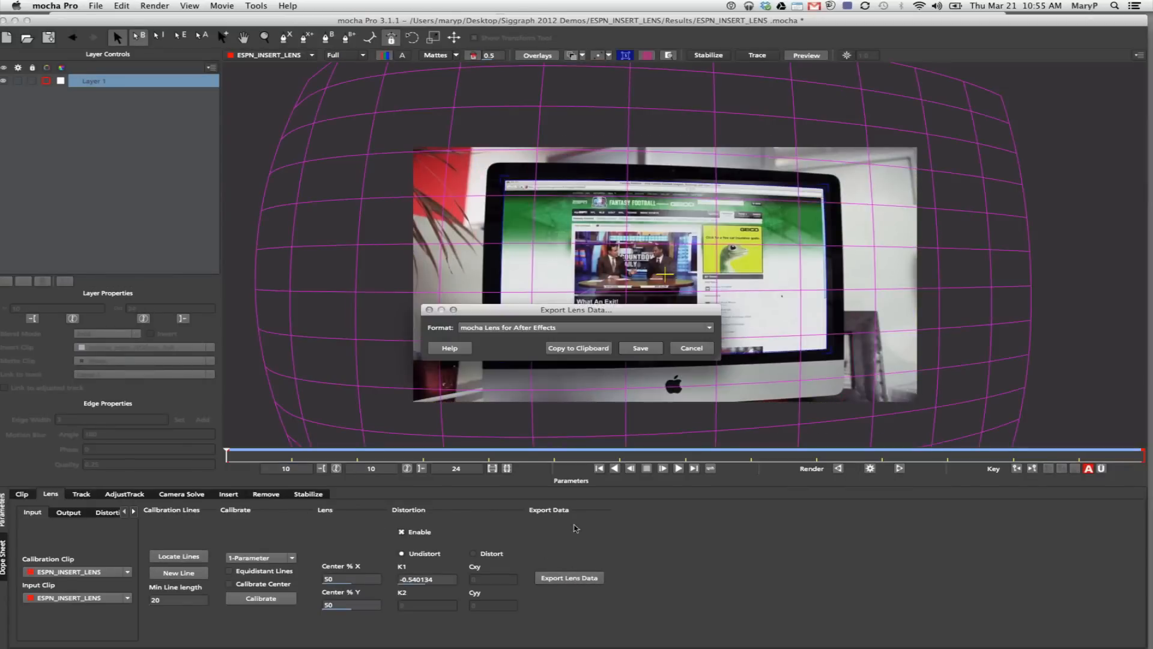
click(697, 354)
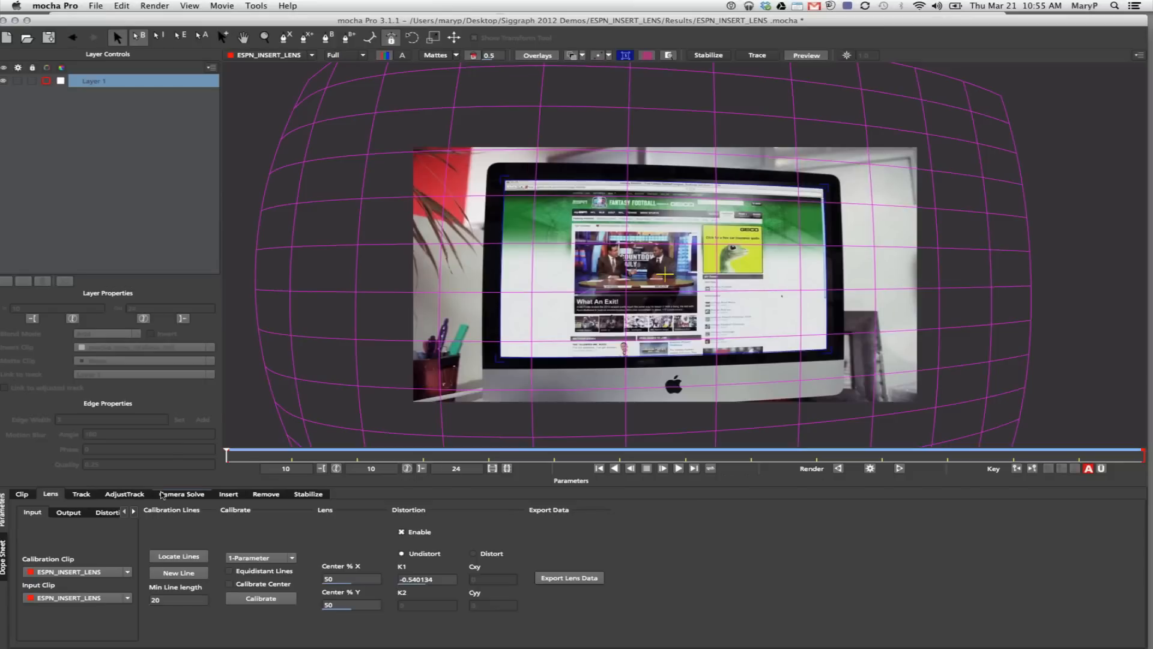
- Render the insert forward from frame 10 with the overlays hidden, and return to frame 10
click(227, 494)
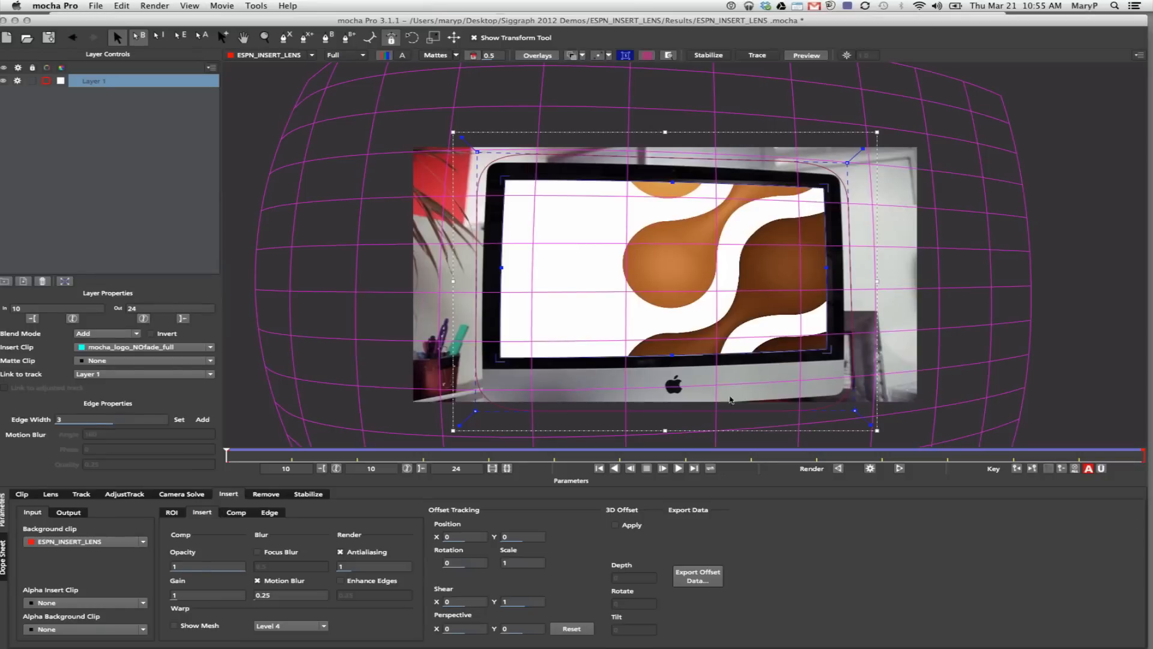
click(899, 469)
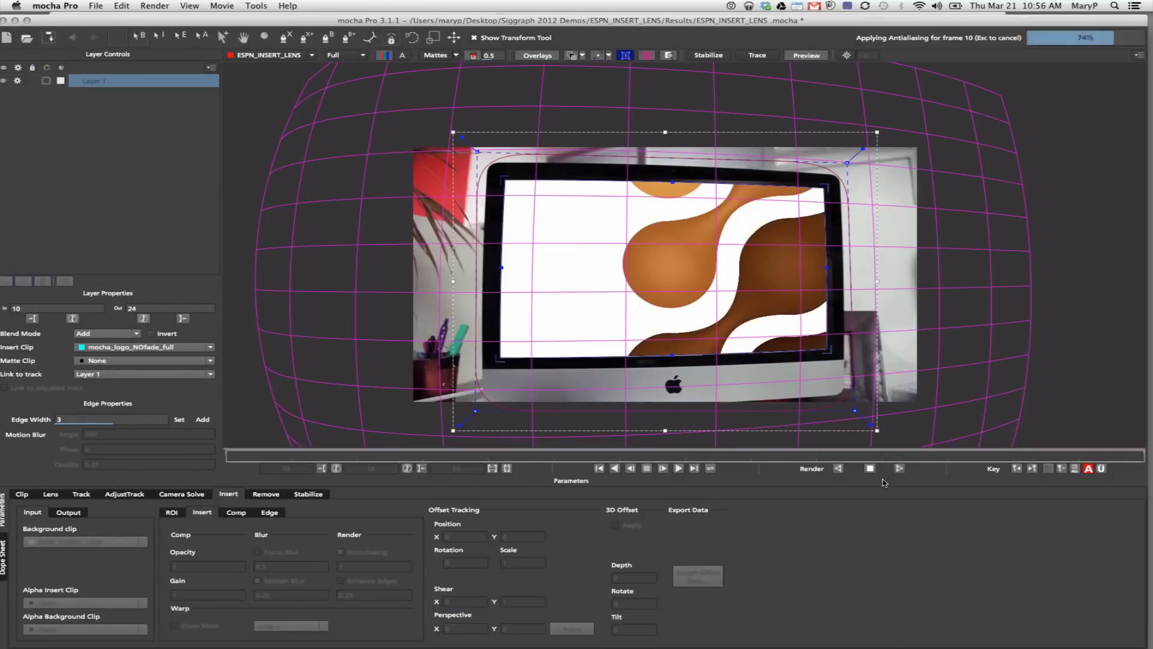
click(540, 56)
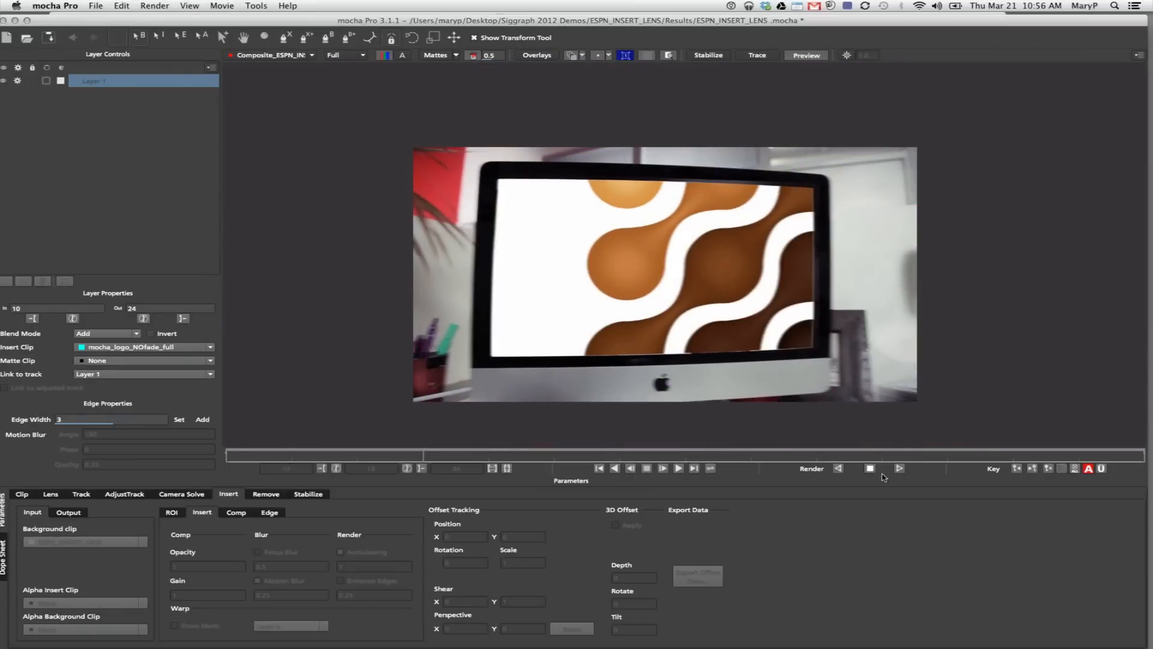
drag(487, 452, 209, 454)
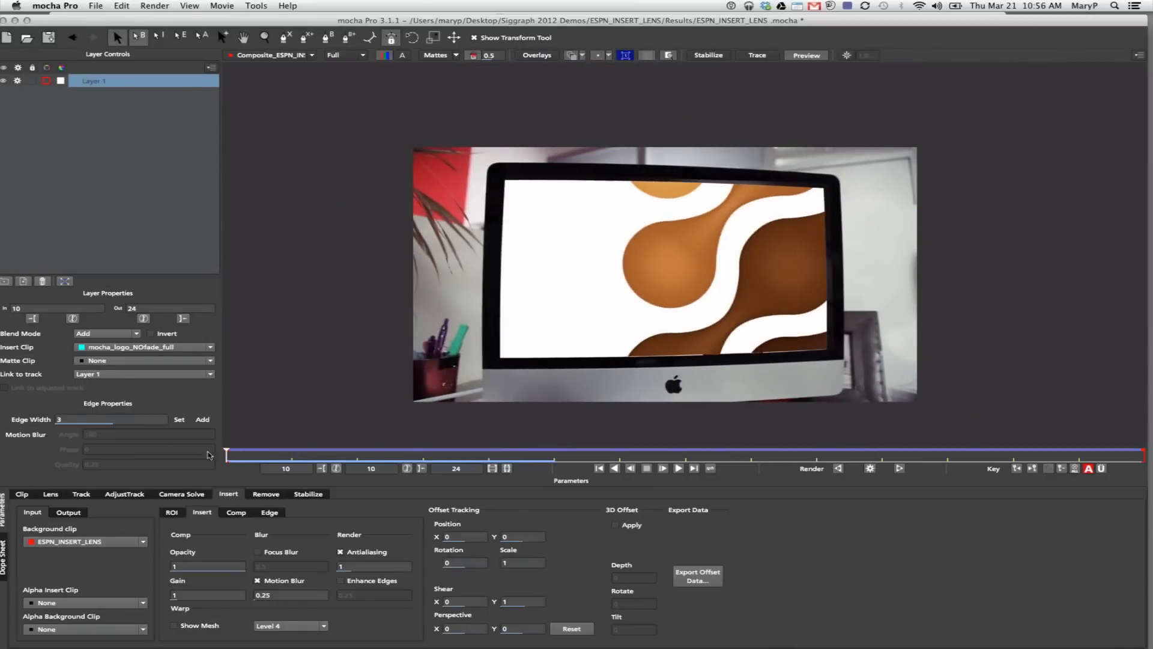
- Show the overlays and move all four edges of the planar surface slightly outward into the monitor's black bezel
click(537, 56)
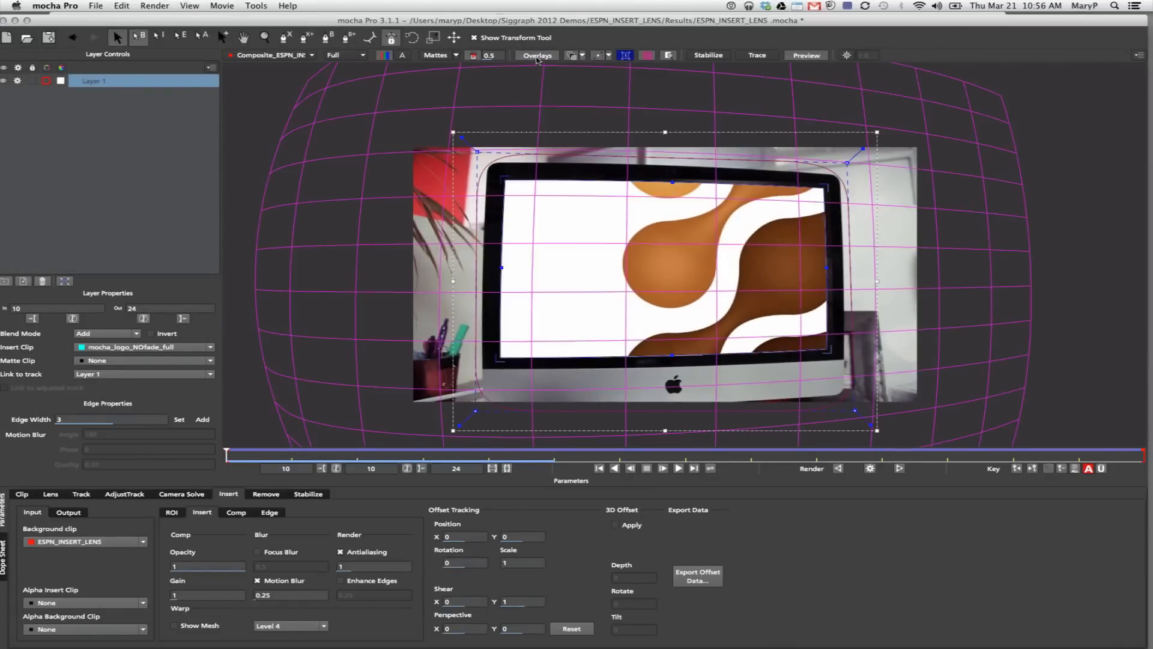
drag(616, 178, 618, 172)
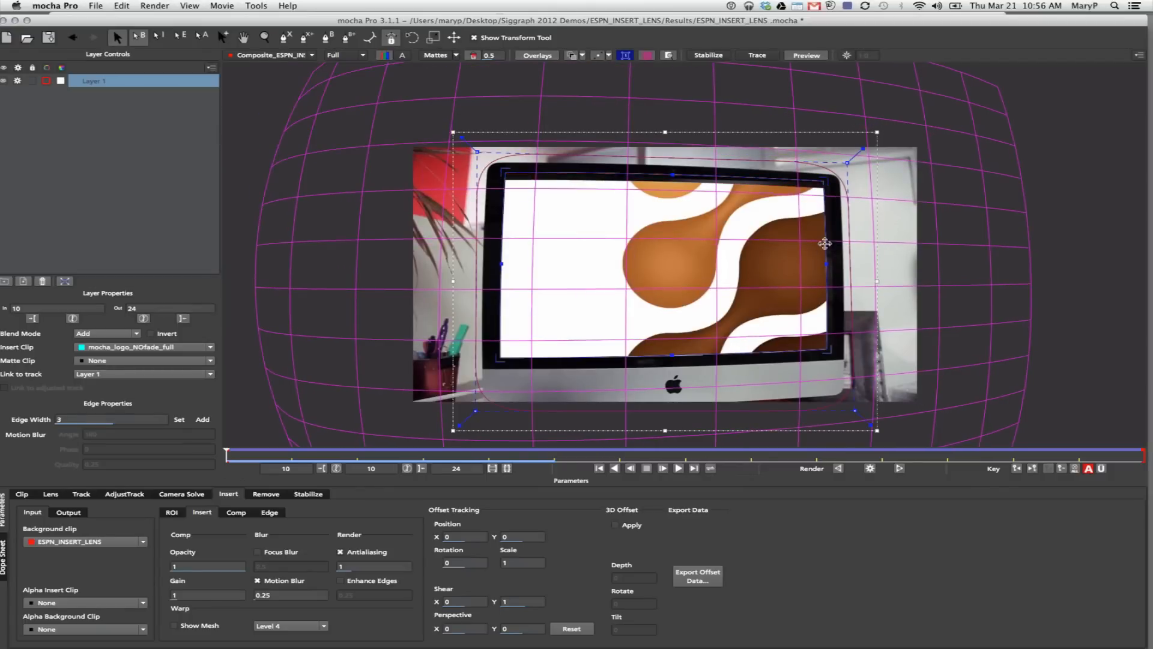
drag(823, 239, 830, 245)
drag(752, 354, 752, 362)
drag(499, 284, 491, 279)
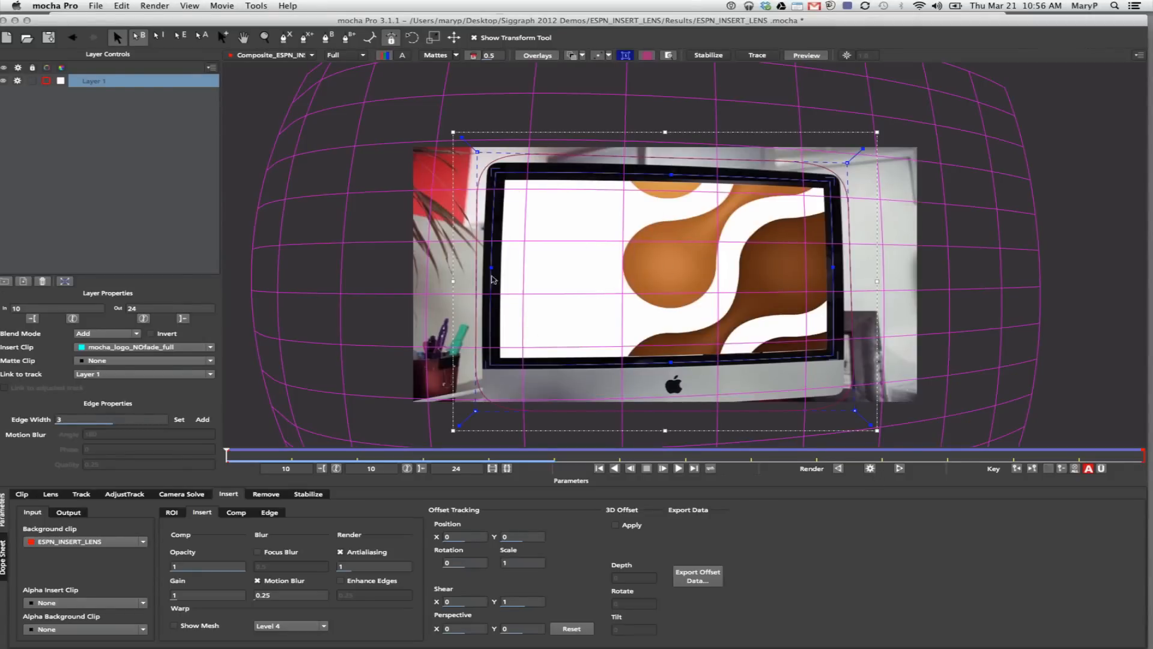
- Render the enlarged insert forward with the overlays hidden, play back the composite, and return to frame 10
click(897, 469)
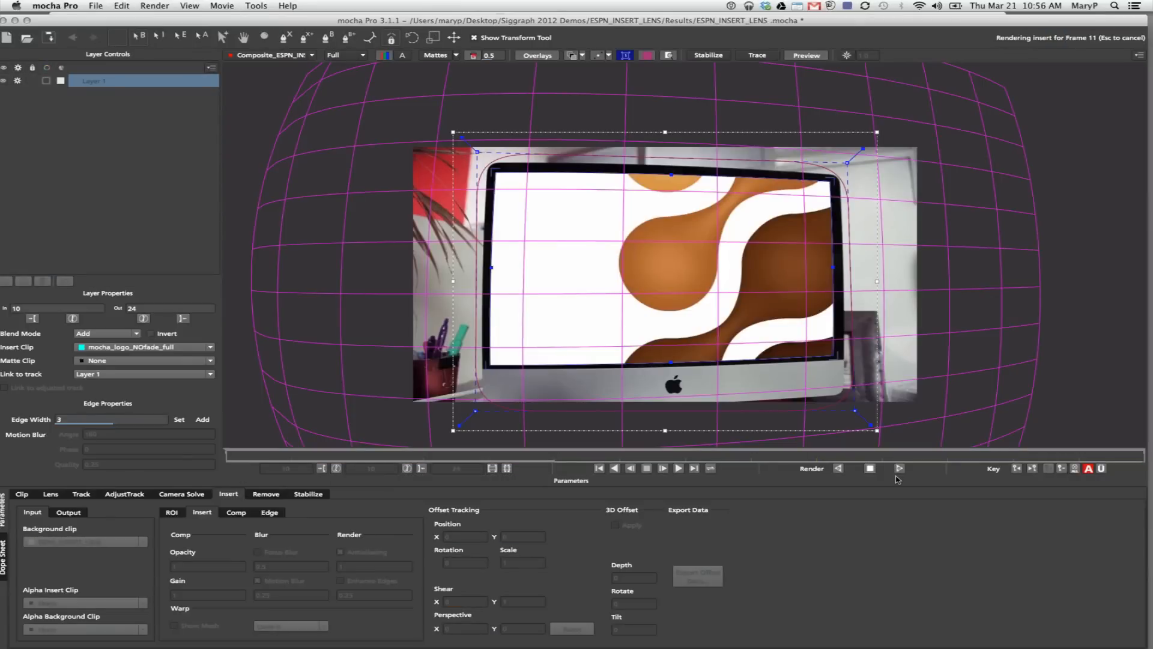
click(540, 56)
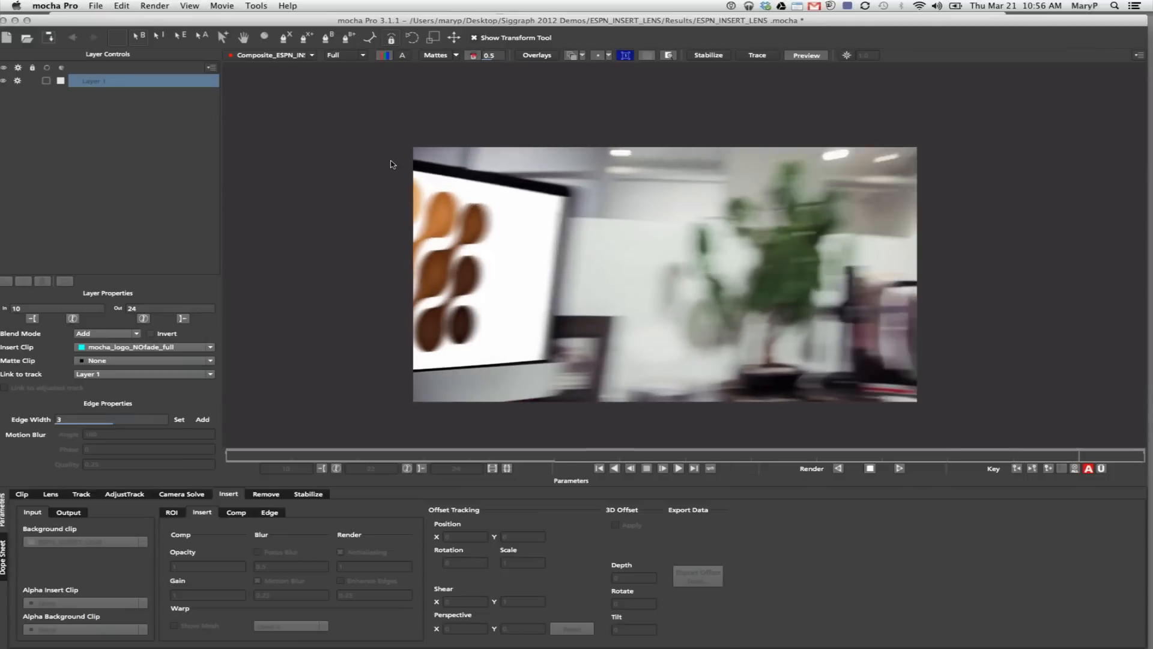
click(679, 468)
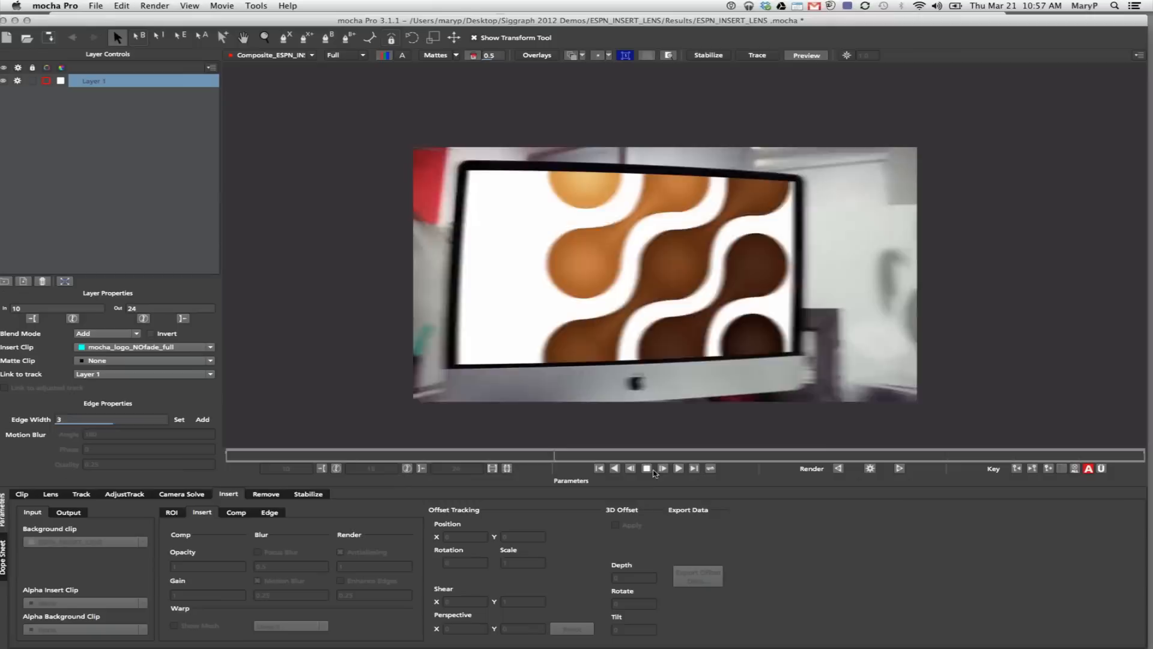
click(1014, 456)
drag(1014, 455, 153, 395)
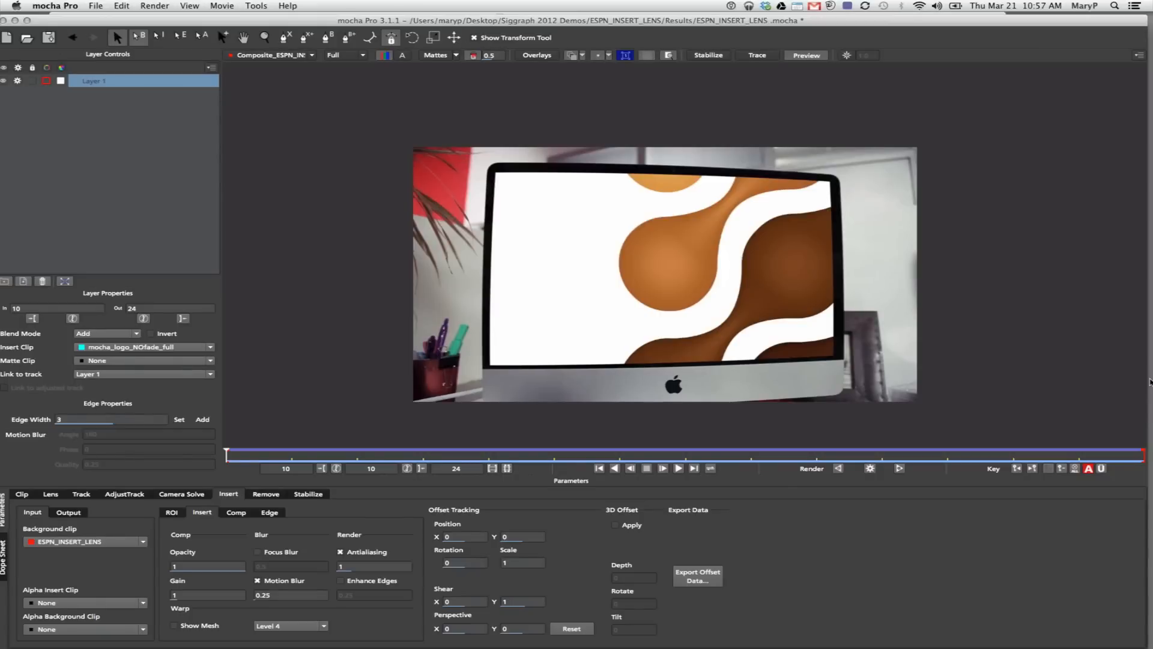
- Review the parameters of the Clip, Lens, Track, AdjustTrack, Camera Solve, Insert, Remove and Stabilize modules
click(50, 494)
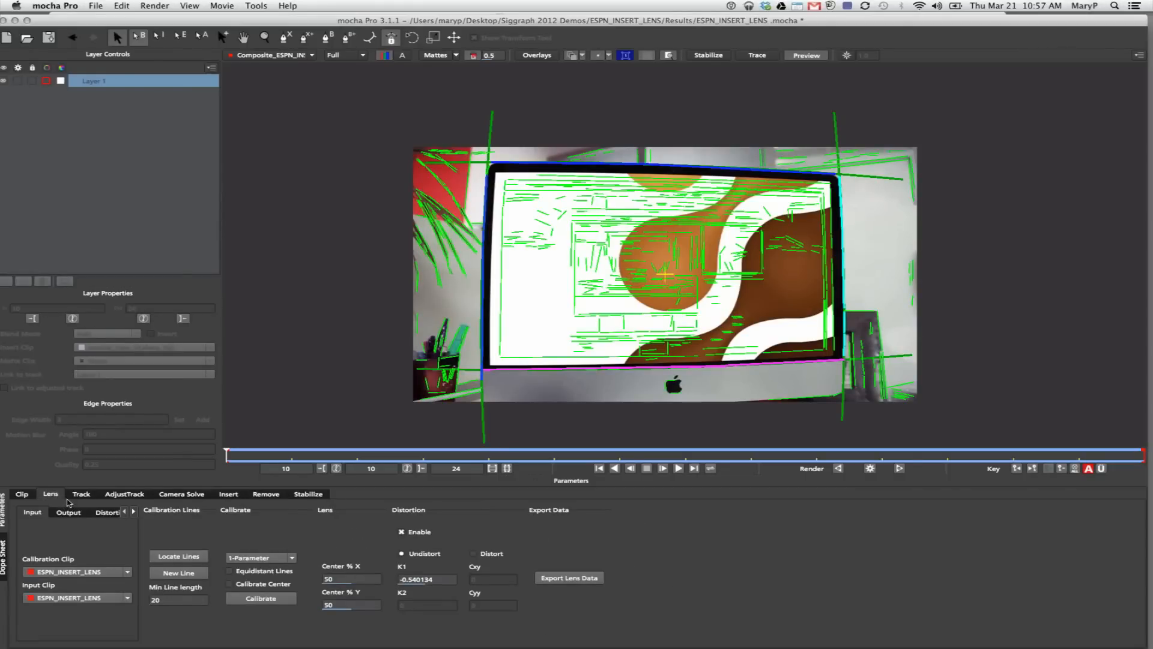
click(25, 495)
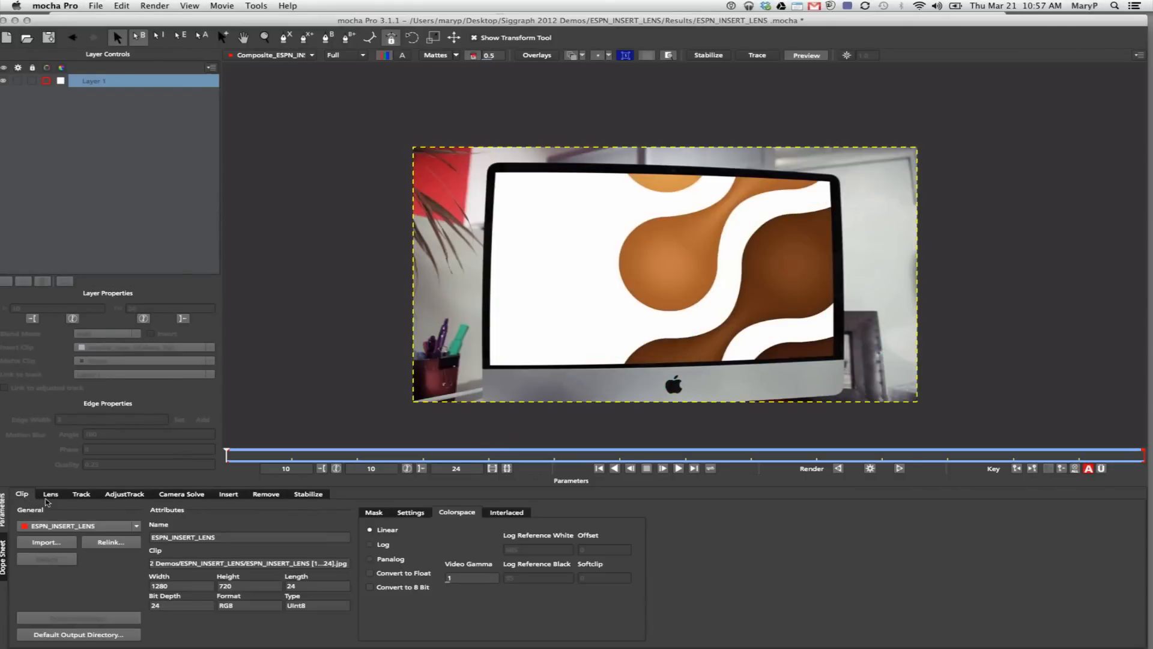
click(83, 495)
click(124, 495)
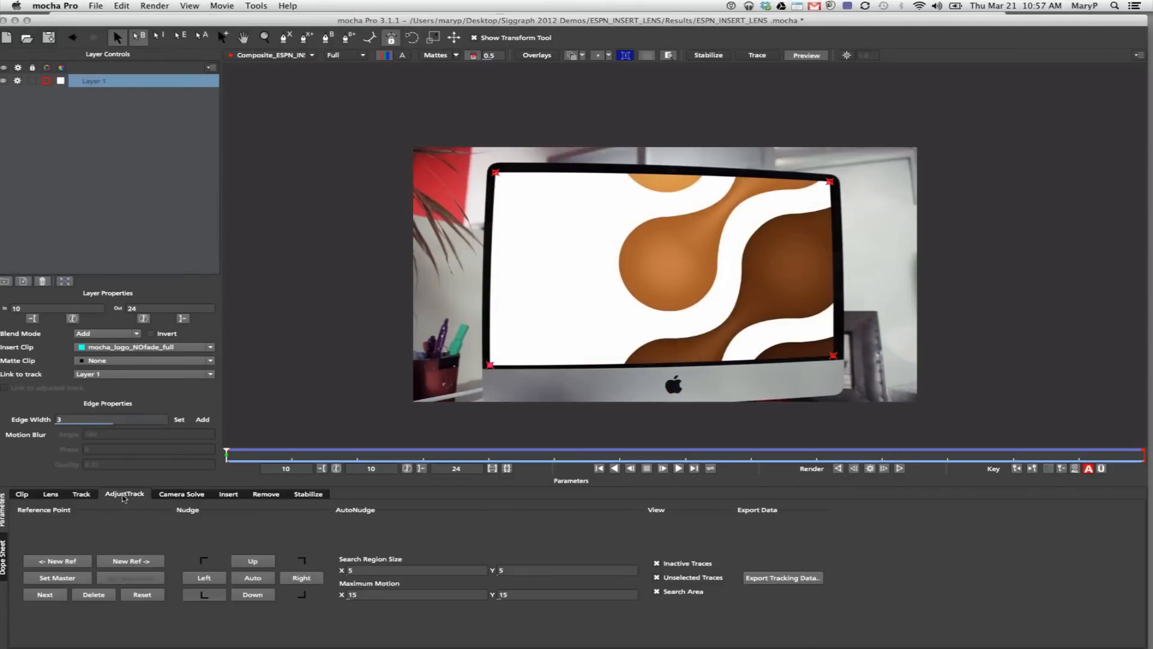
click(89, 497)
click(120, 495)
click(24, 495)
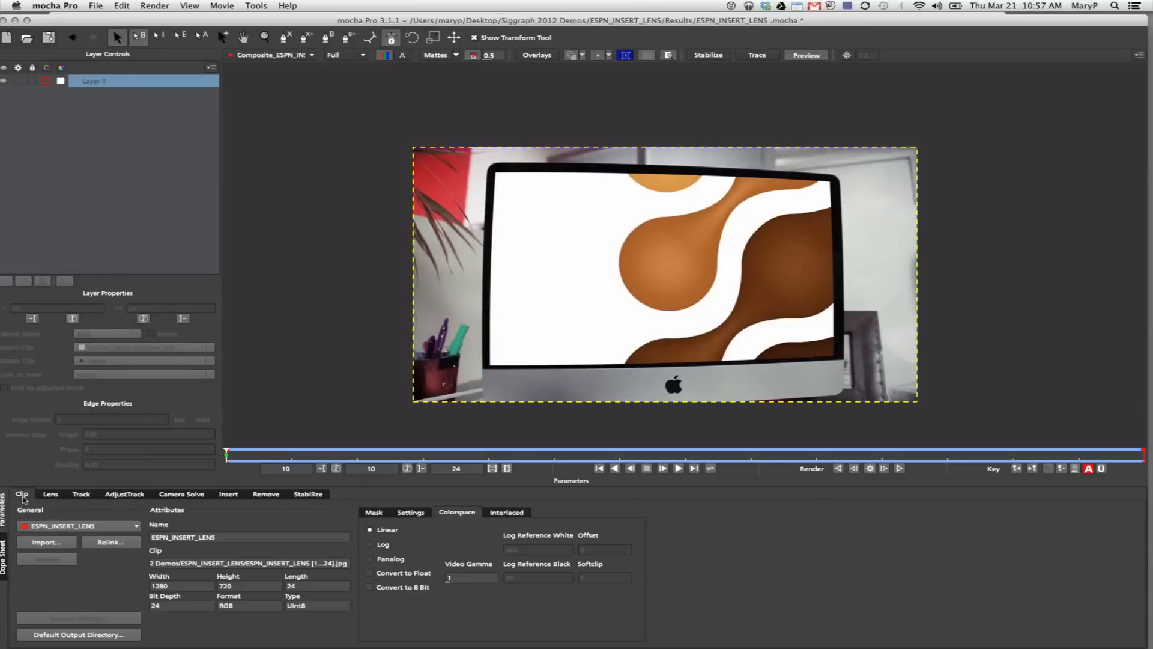
click(86, 496)
click(121, 496)
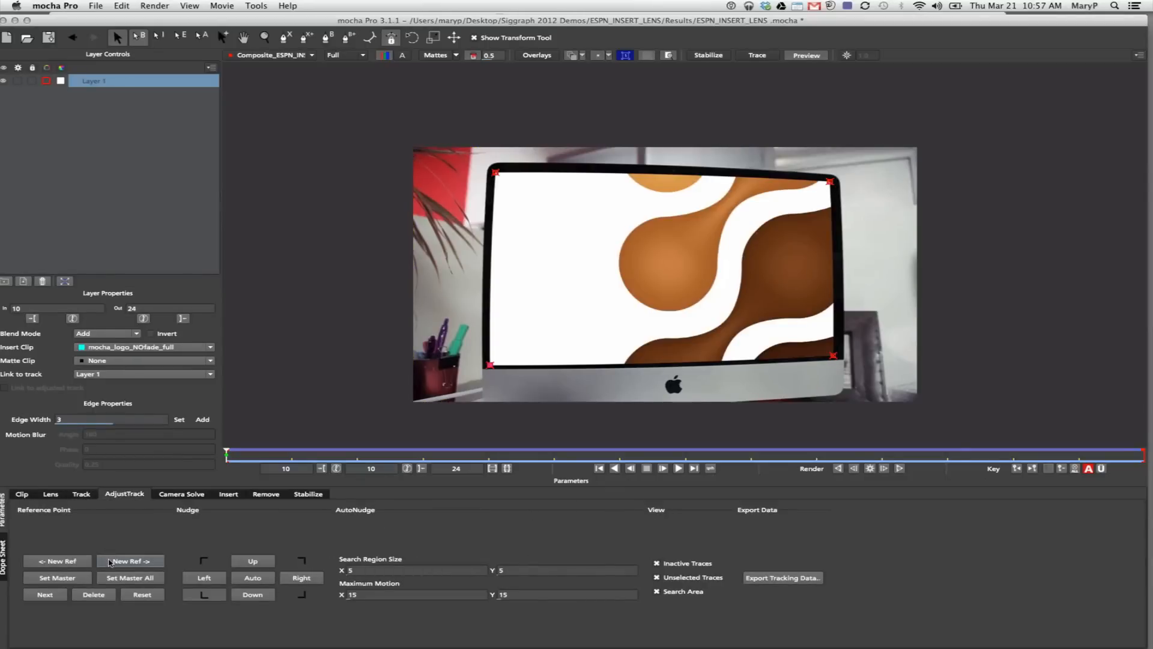
click(21, 496)
click(52, 497)
click(81, 495)
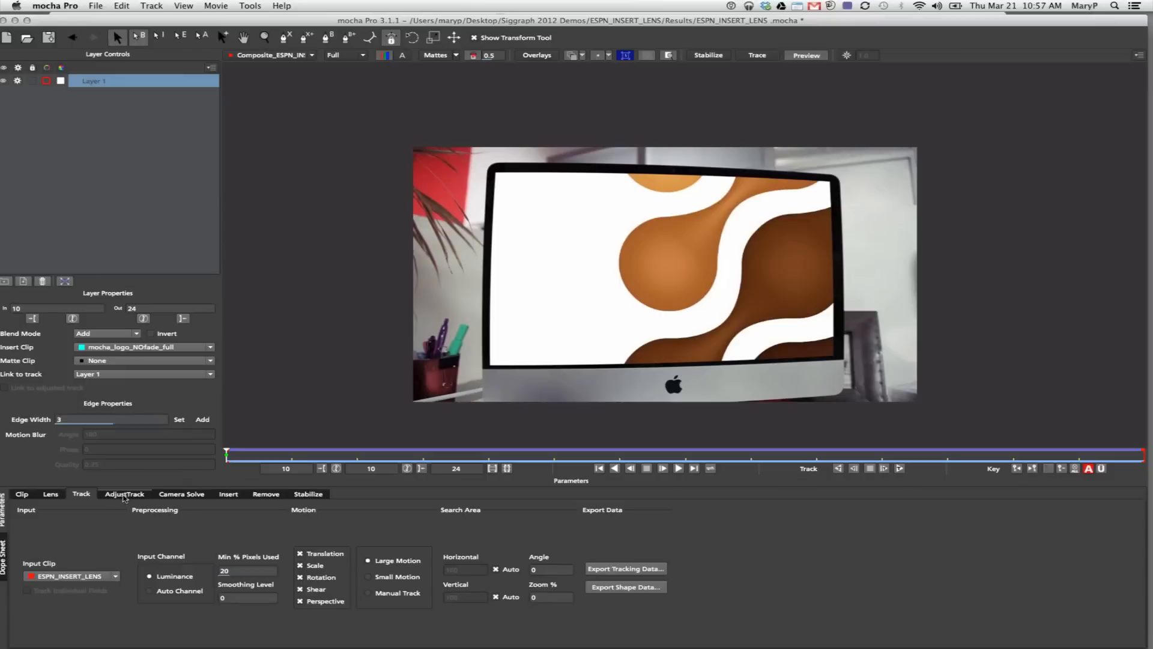
click(125, 495)
click(192, 495)
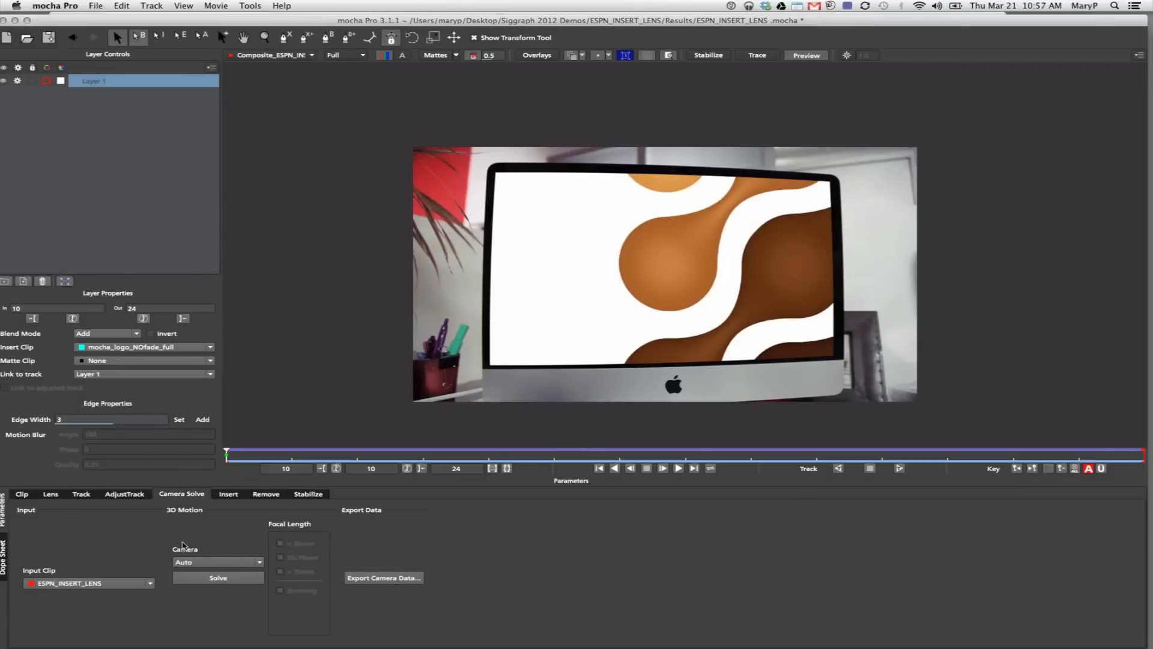
click(233, 496)
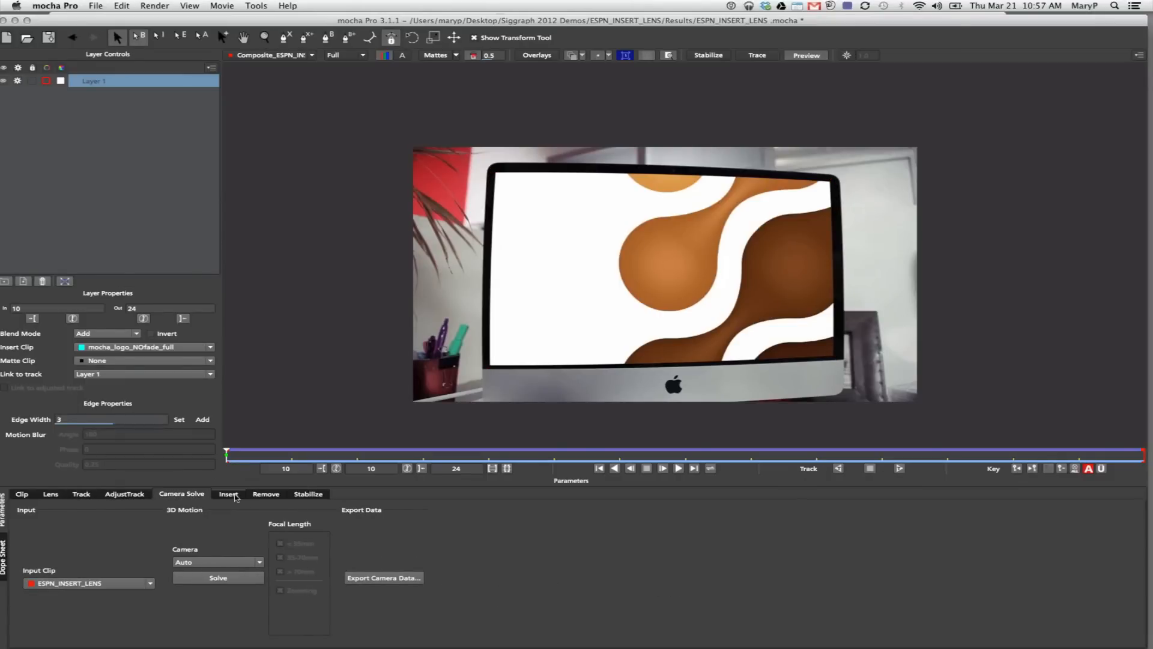
click(270, 495)
click(308, 495)
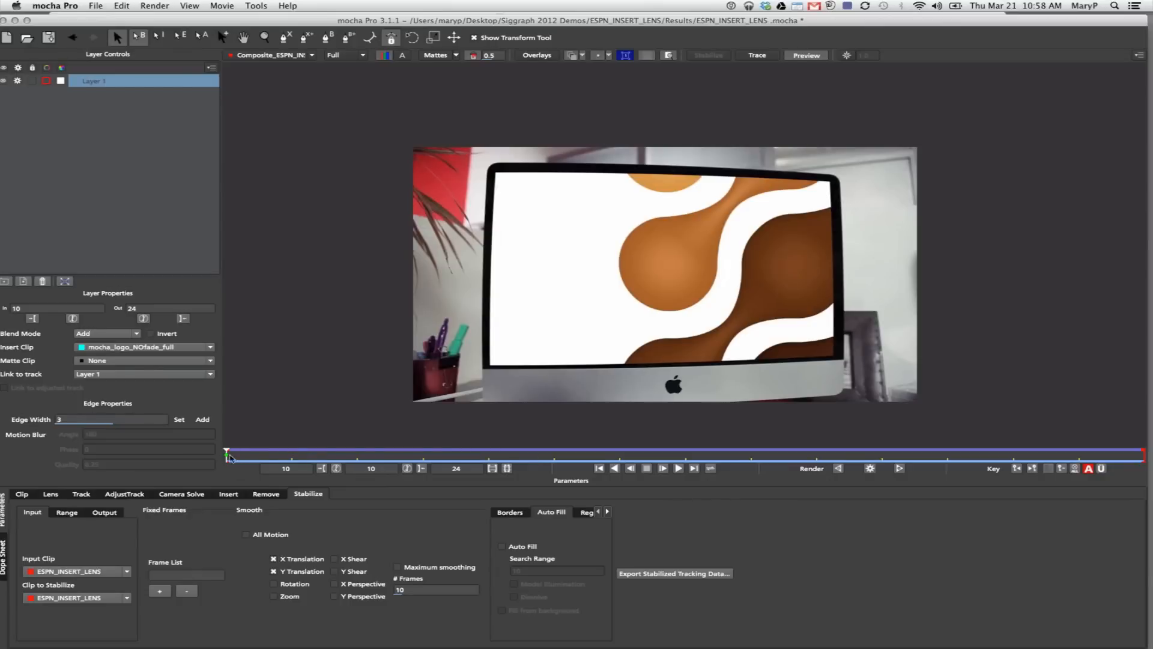
drag(226, 456, 3, 403)
drag(82, 18, 92, 11)
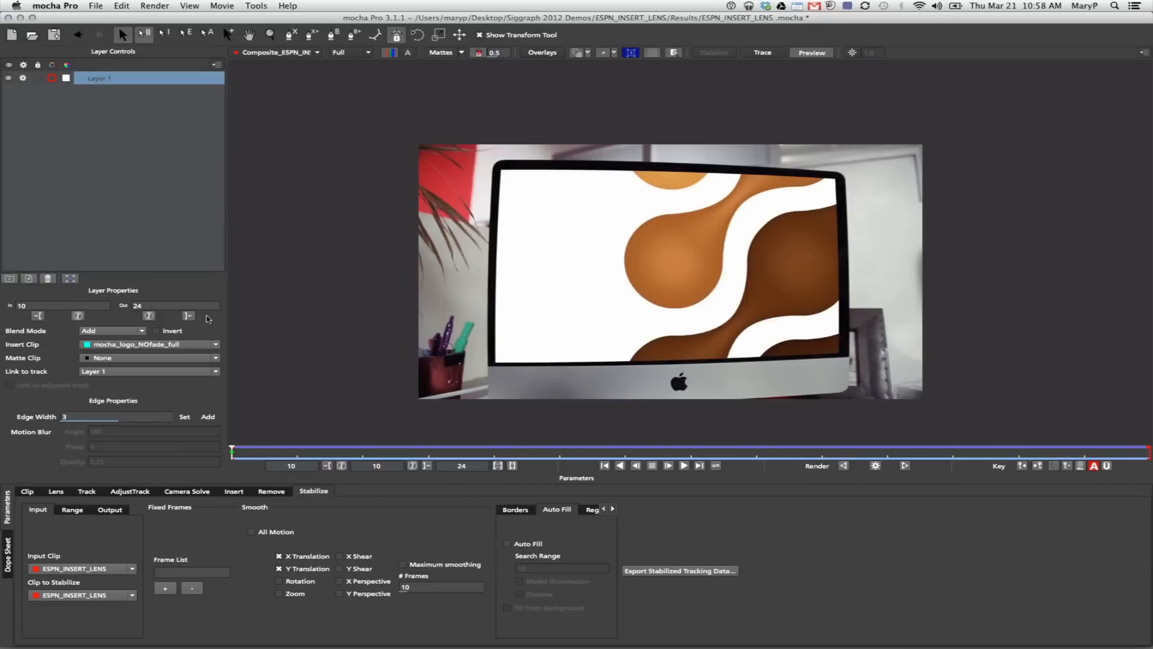
- Revisit the Remove, Stabilize, Camera Solve, Lens, Clip, Track and AdjustTrack modules for a last look at their parameters
click(282, 493)
click(312, 495)
click(188, 492)
click(56, 491)
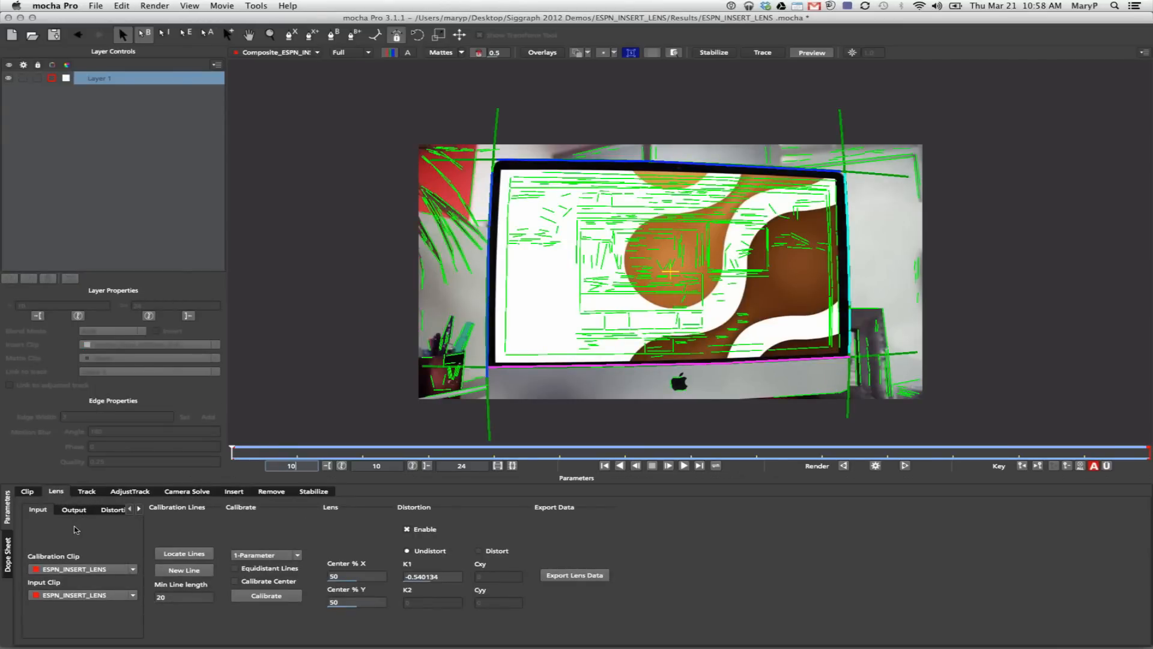
click(29, 493)
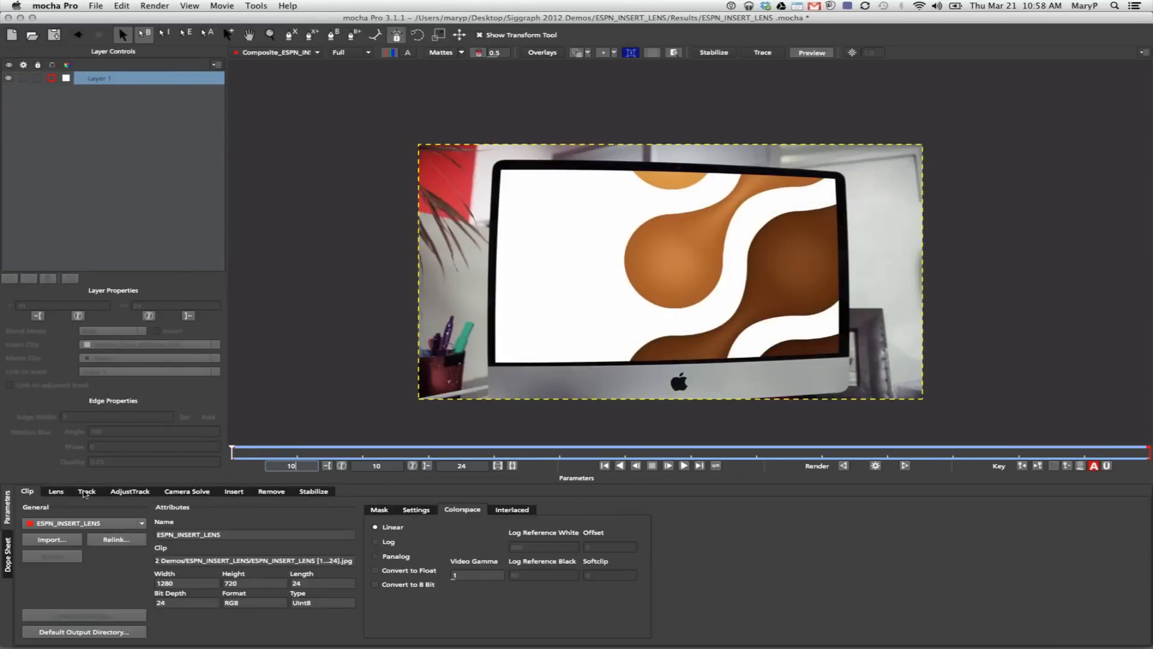
click(86, 491)
click(124, 492)
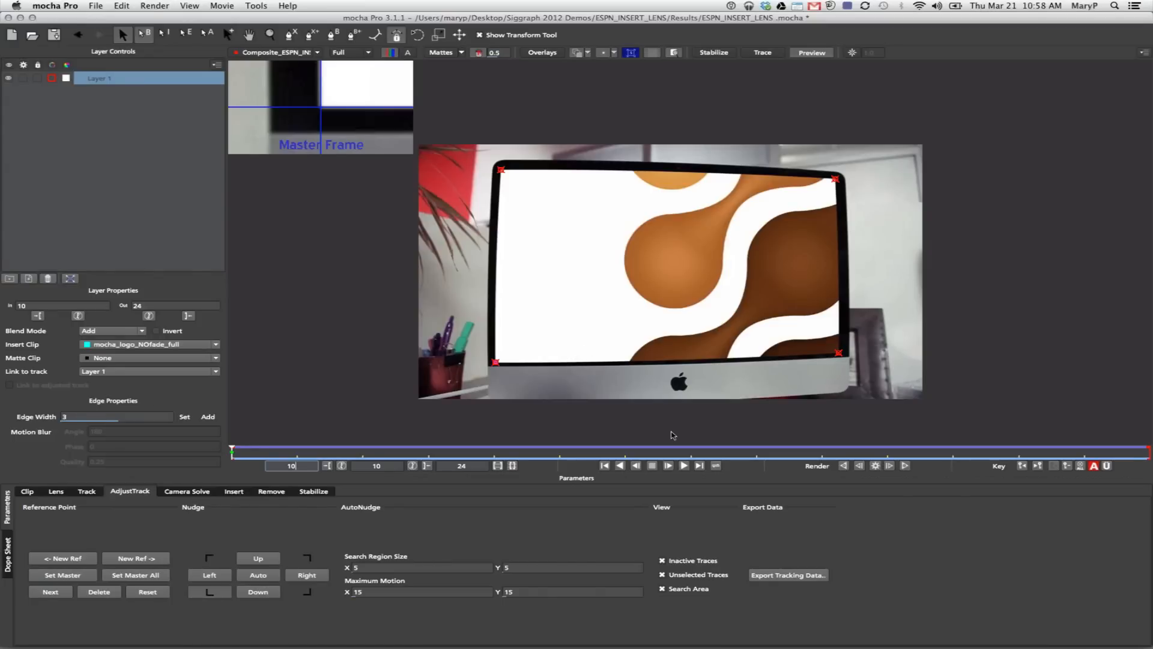
- Switch to the slide presentation and advance from the Rig Removal slide to the Footage Contributions slide
mouse_move(635, 638)
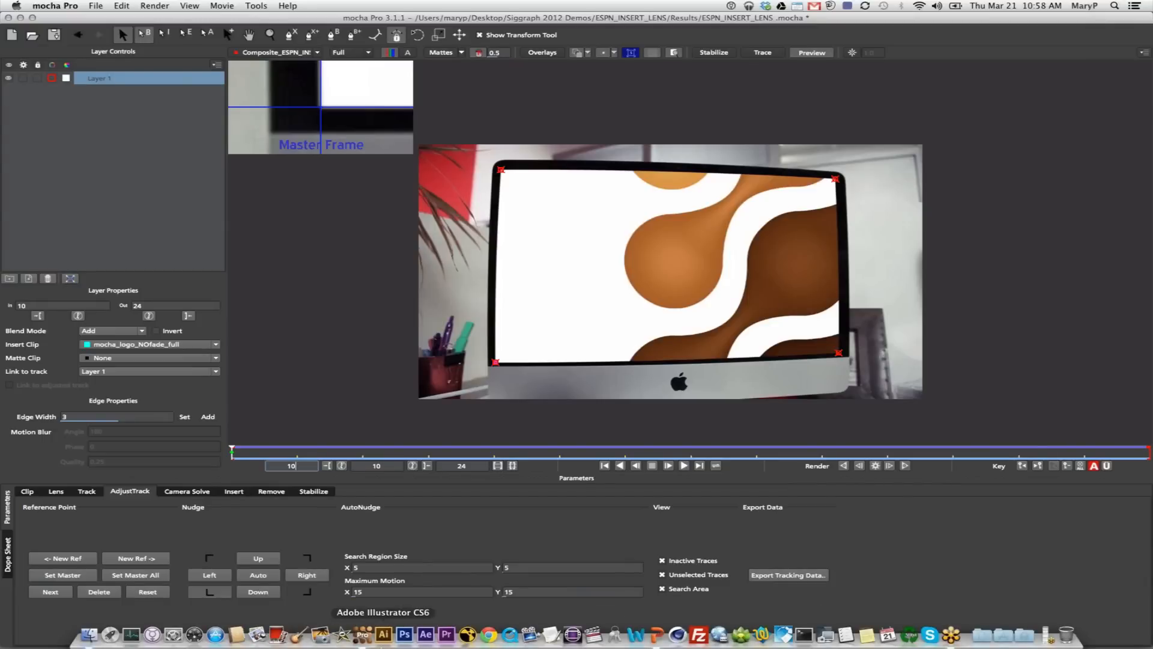
key(super+Tab)
key(super+Tab)
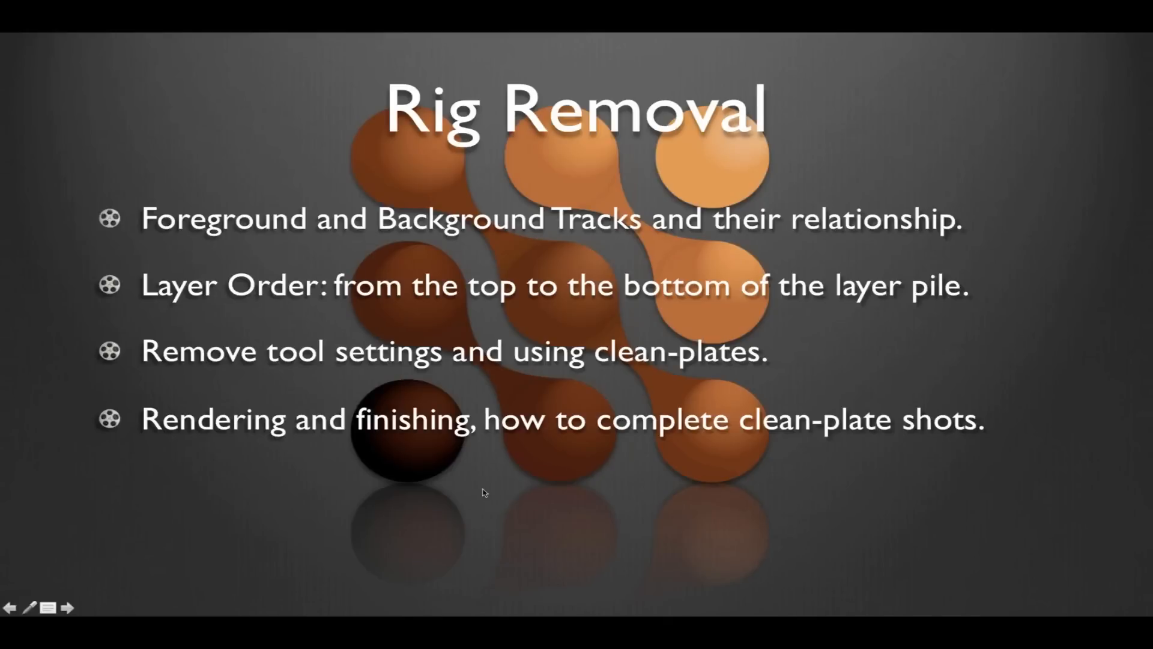
key(Right)
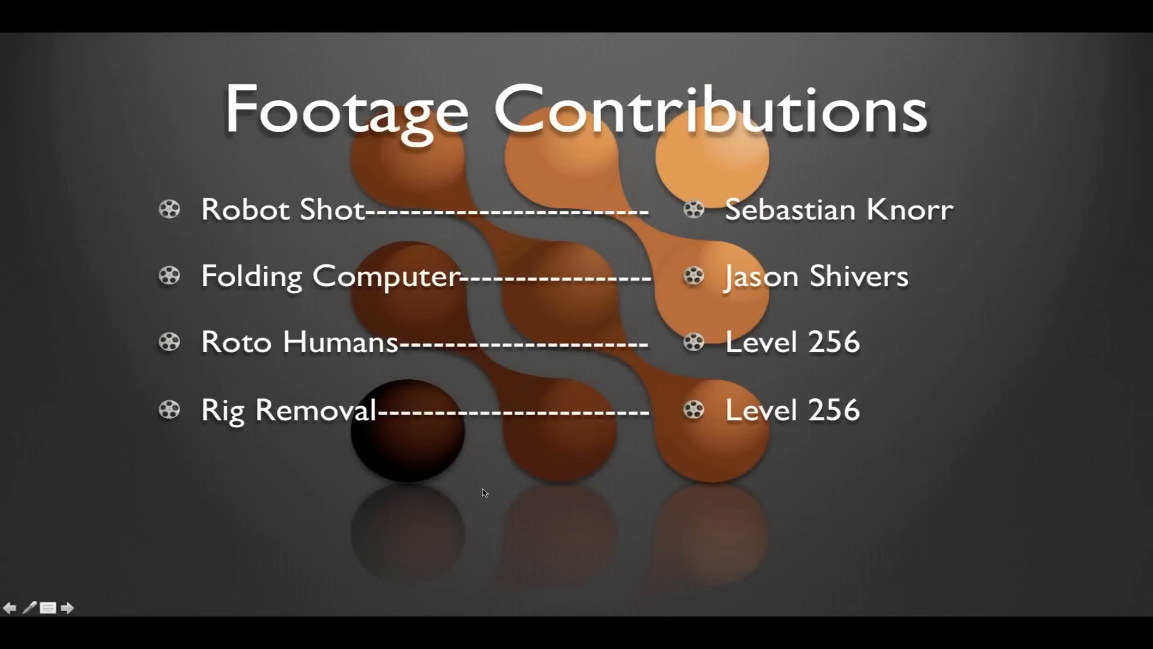
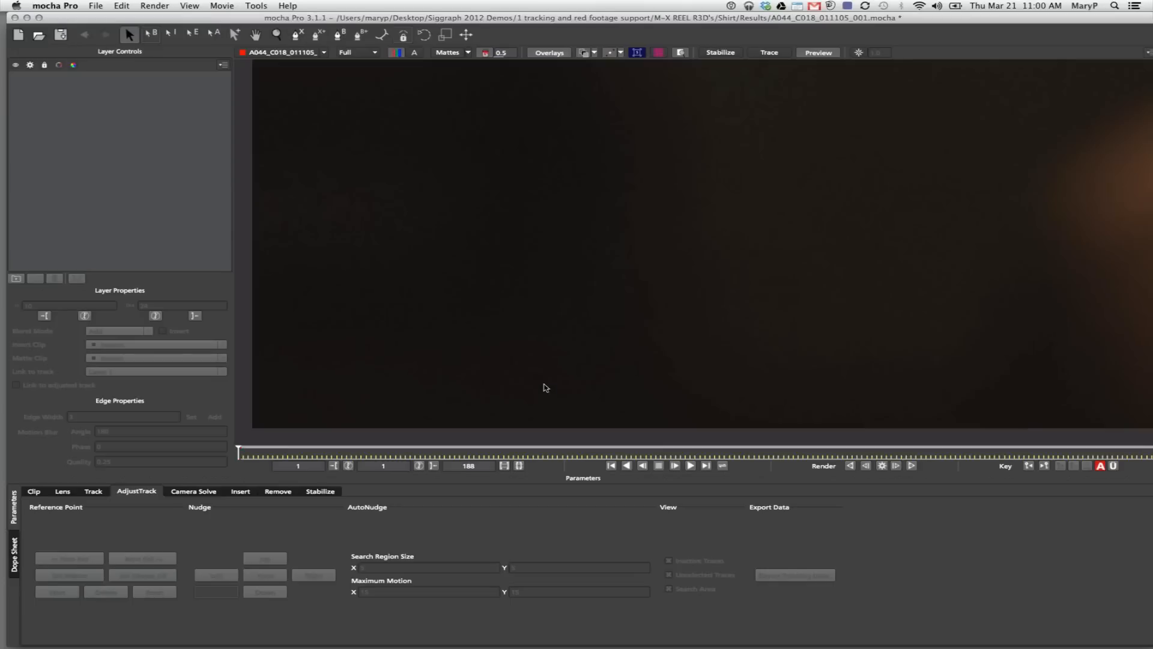
- Fit the whole frame of the A044_C018 shirt clip in the viewer and set its display resolution to Quarter
click(276, 34)
drag(668, 214, 562, 344)
key(x)
key(z)
drag(628, 307, 642, 190)
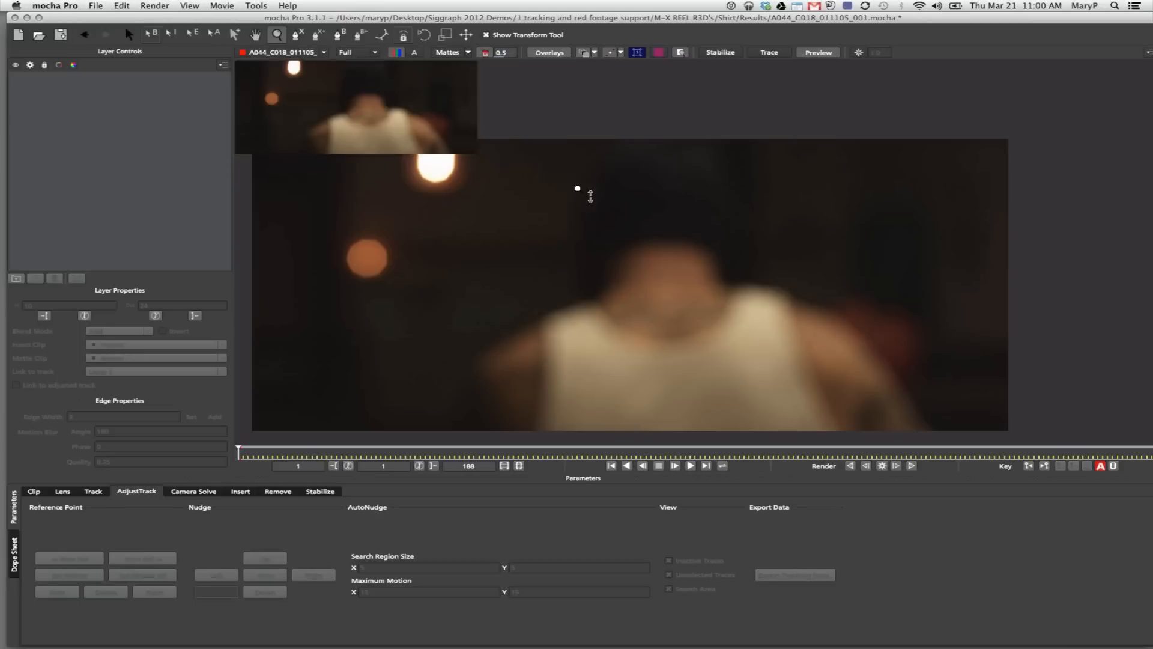
click(681, 52)
click(359, 53)
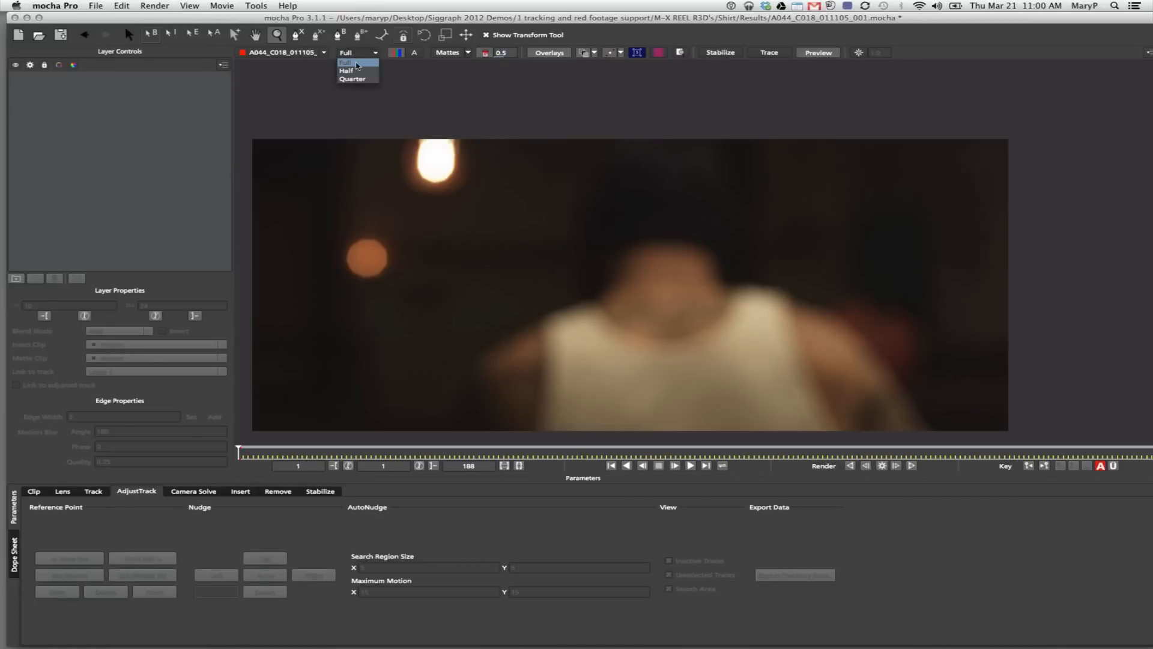
click(361, 77)
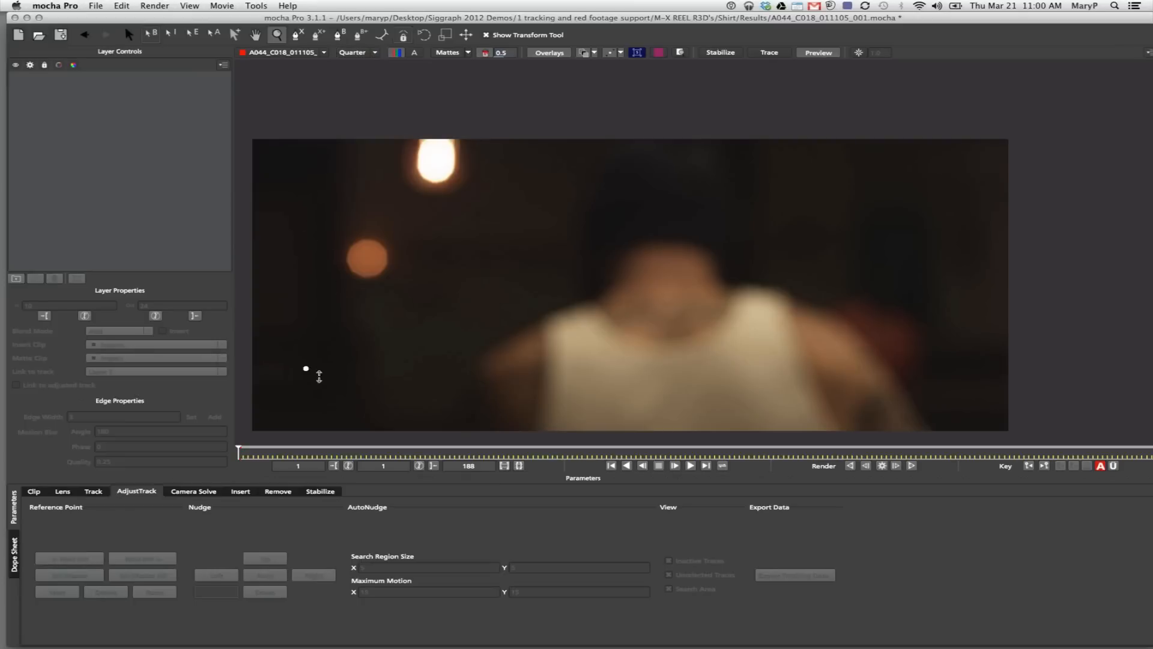
- Set the display resolution to Full and scrub back and forth through the clip to judge its playback response
click(357, 53)
click(358, 59)
drag(238, 449, 465, 451)
click(572, 454)
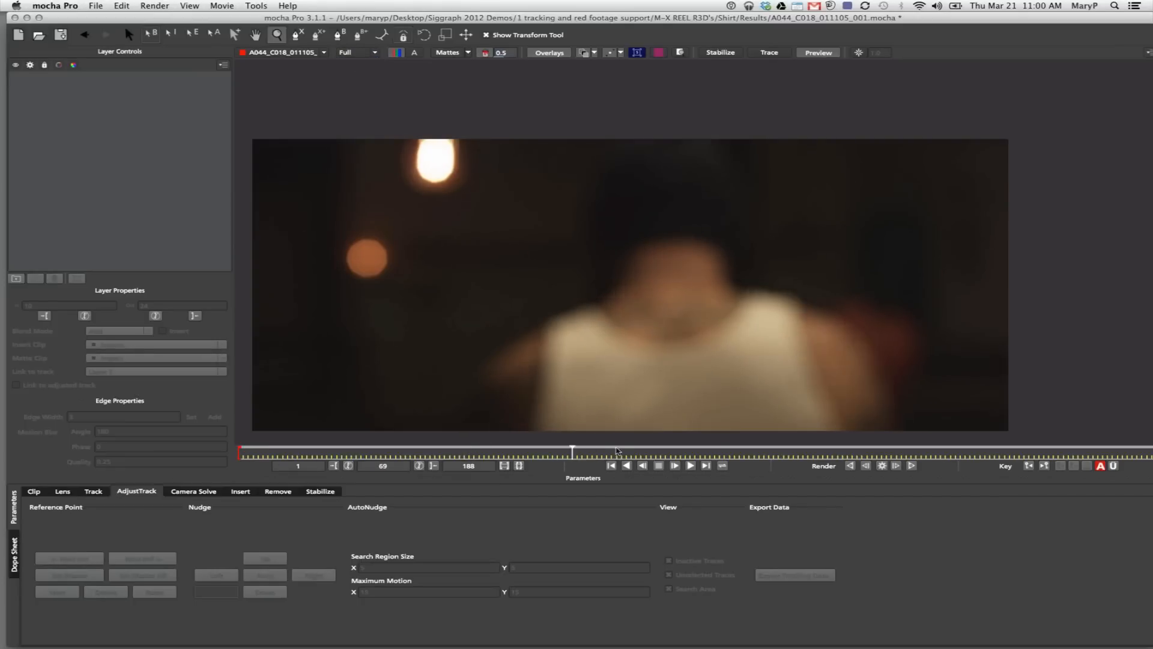
click(684, 452)
click(758, 454)
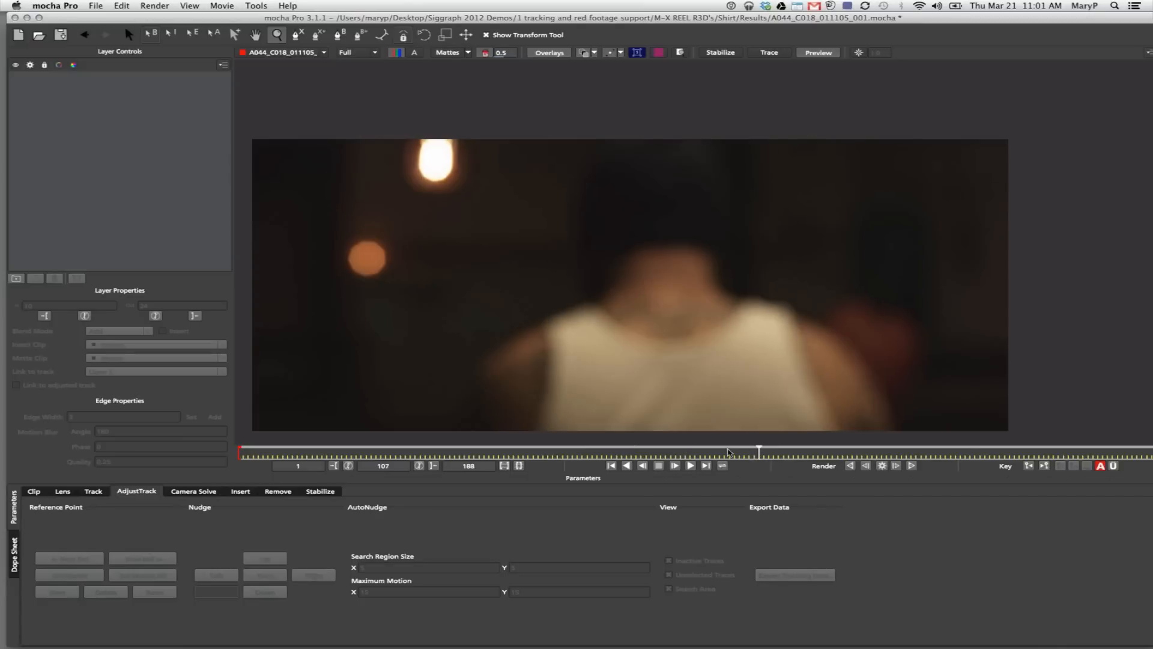
click(474, 452)
- Set the clip's display resolution to Quarter and scrub through the frames to compare the response
click(377, 55)
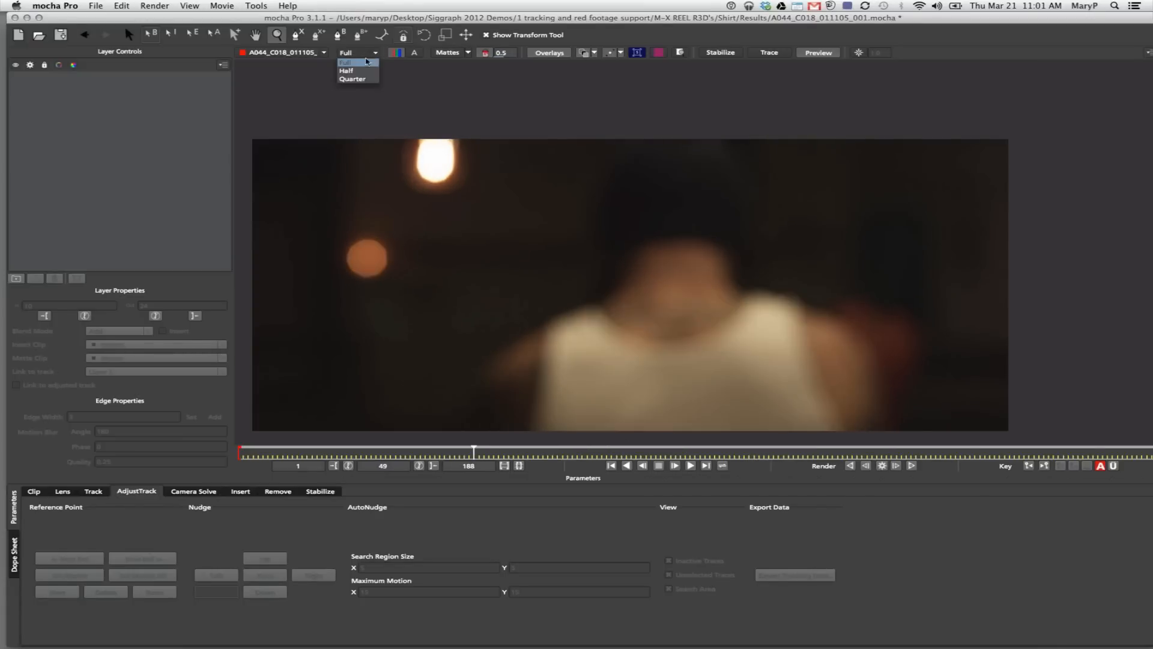
click(360, 76)
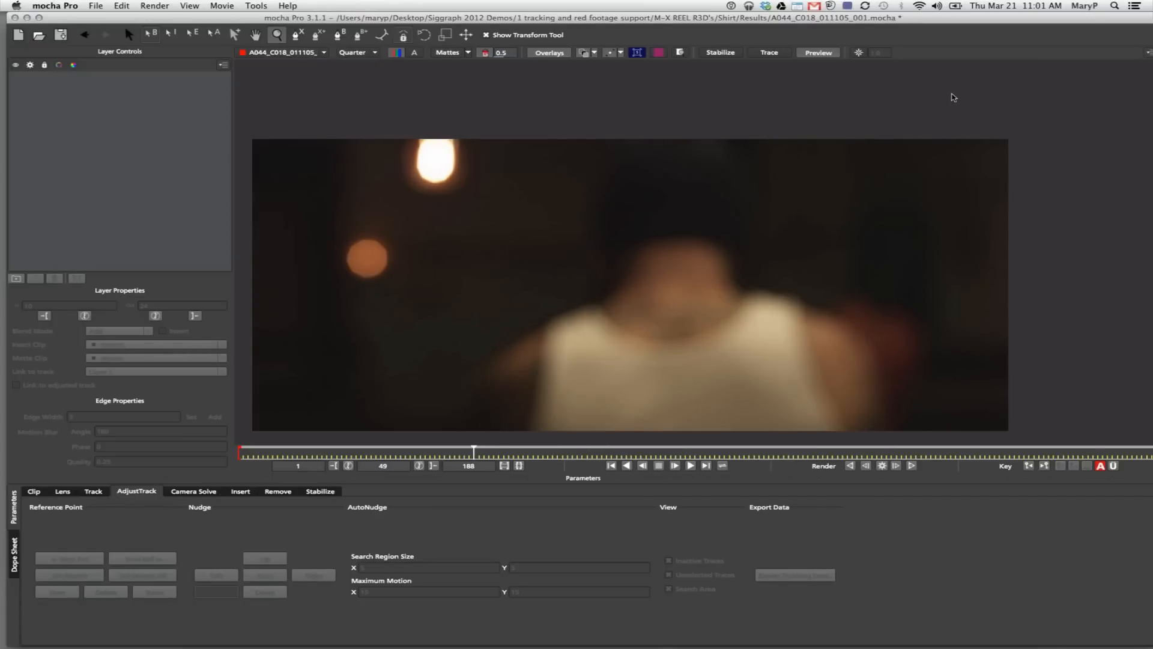
click(474, 453)
drag(475, 452, 659, 463)
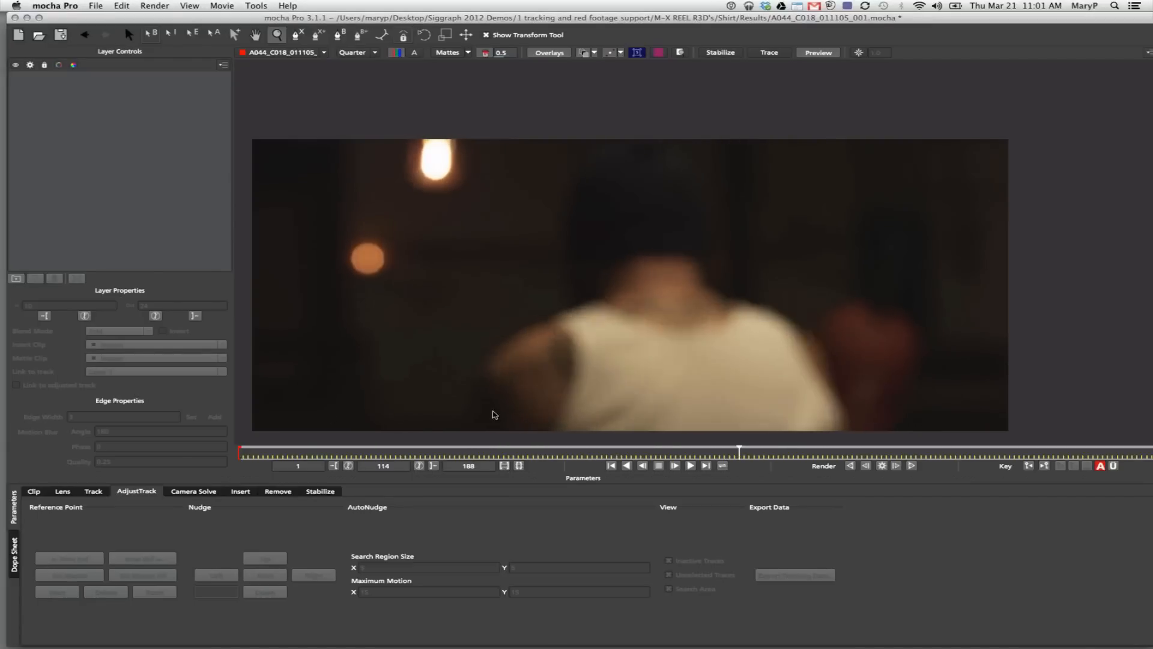
drag(373, 452, 738, 445)
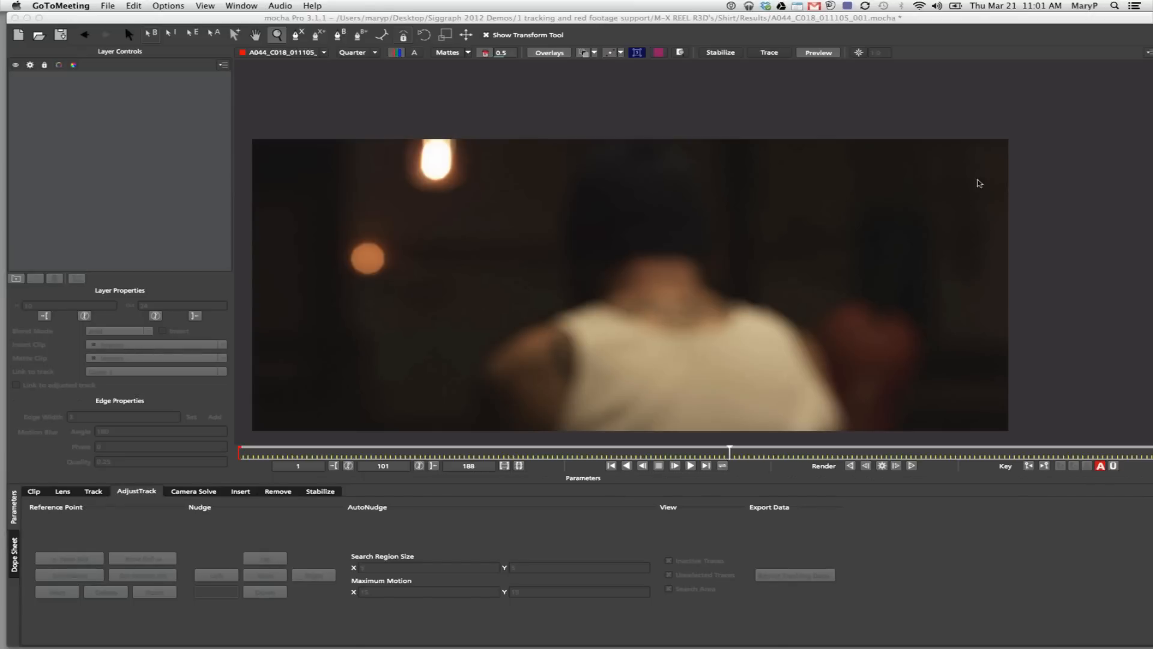
- Draw a closed five-point X-spline around the man's neck tattoo and the upper back of his shirt at frame 105
click(767, 117)
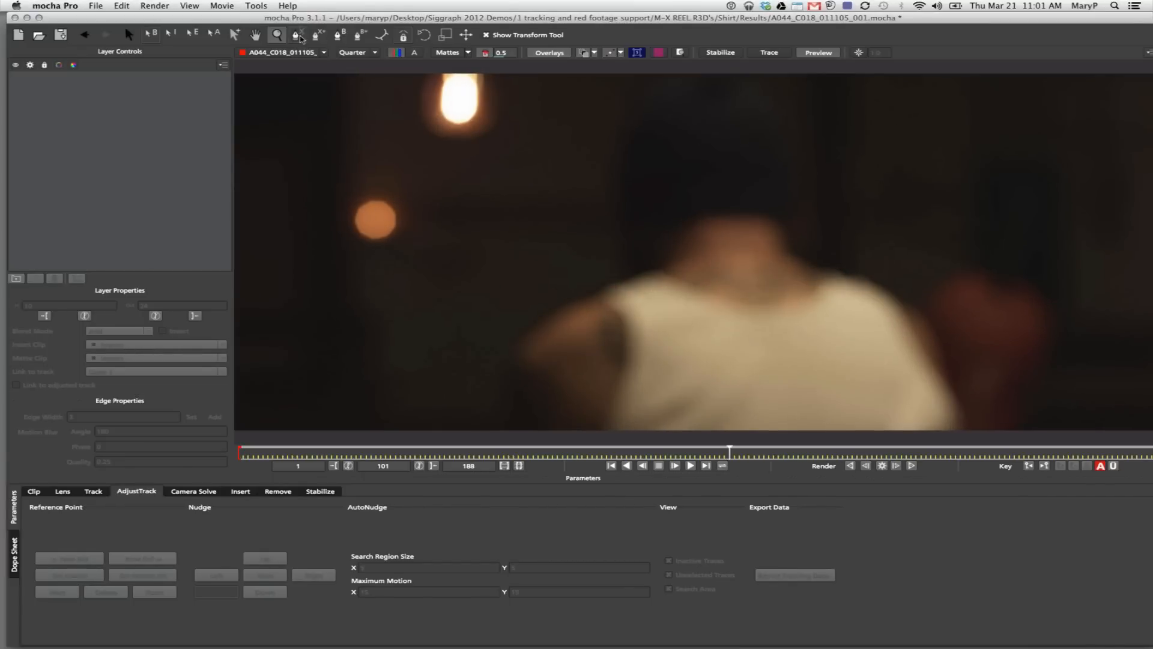
drag(771, 234, 627, 207)
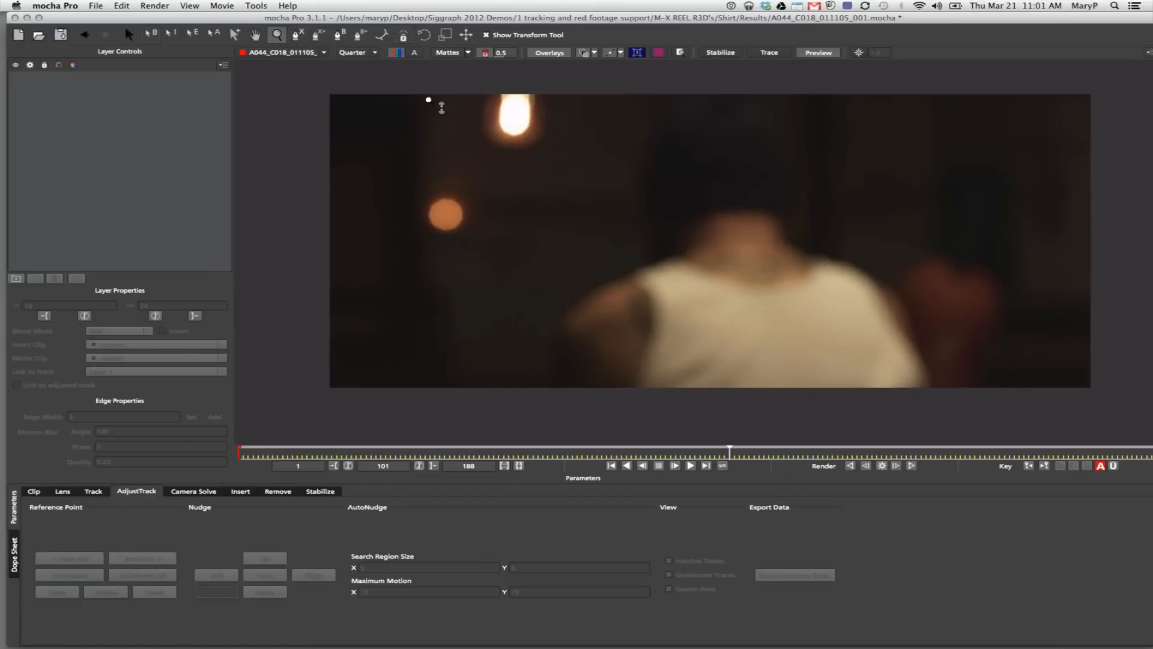
click(306, 35)
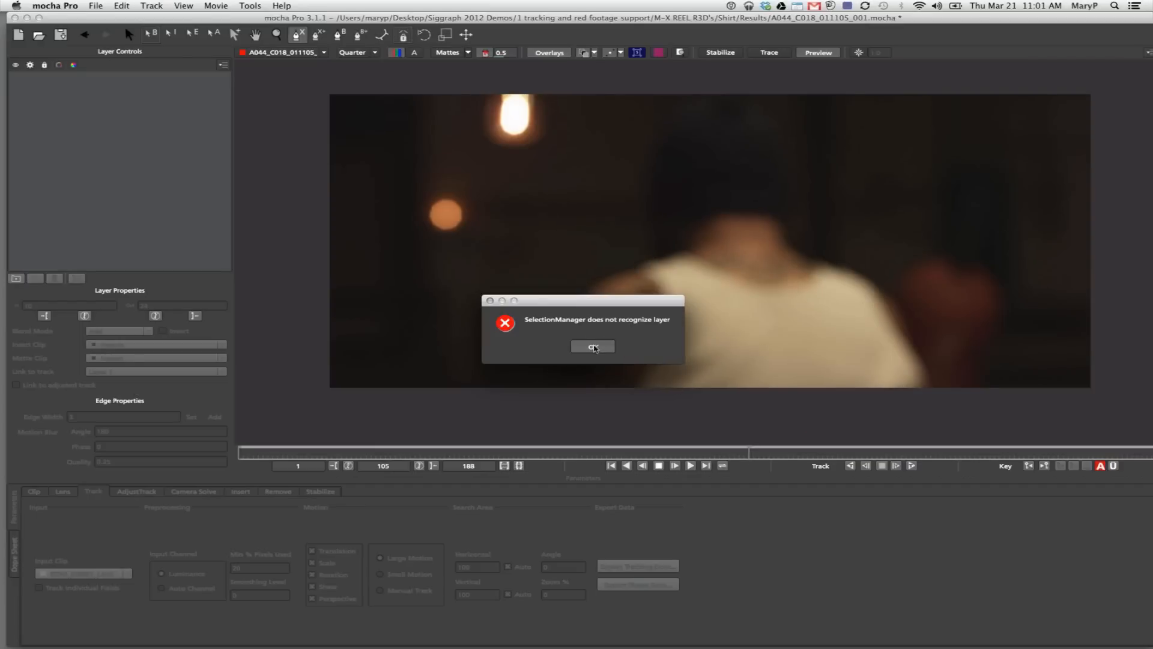
click(591, 345)
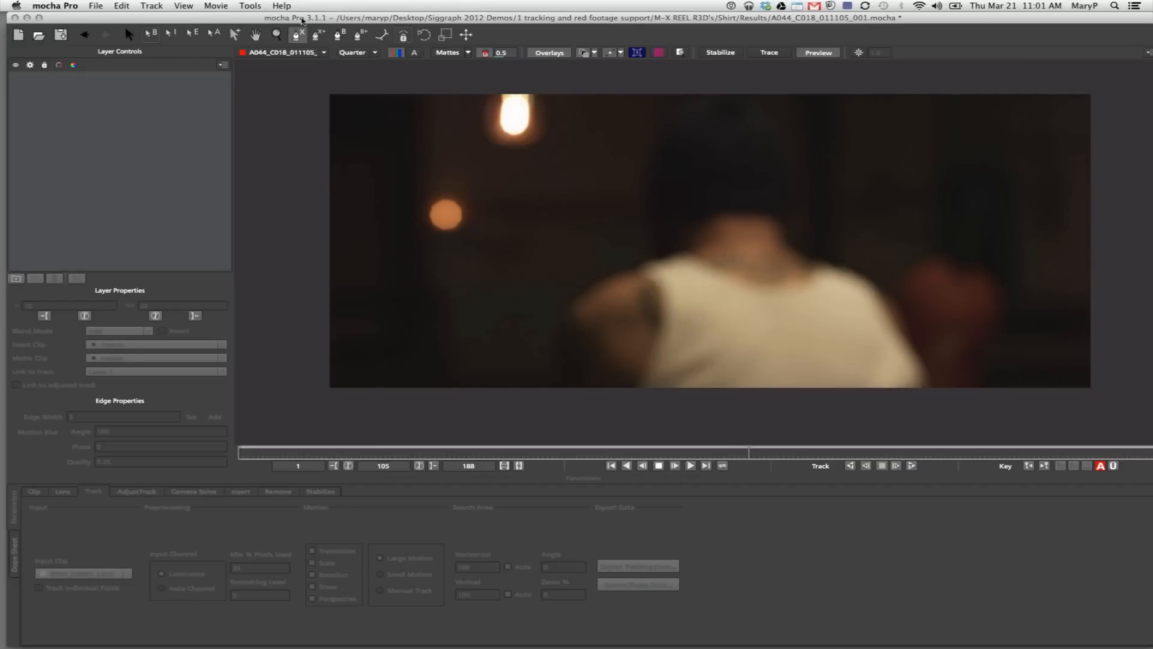
click(702, 234)
click(823, 243)
click(835, 317)
click(730, 364)
click(692, 305)
right_click(704, 234)
- At the last frame, 188, reshape the spline's five points to enclose the tattoo and upper shirt more tightly
drag(749, 449, 1150, 441)
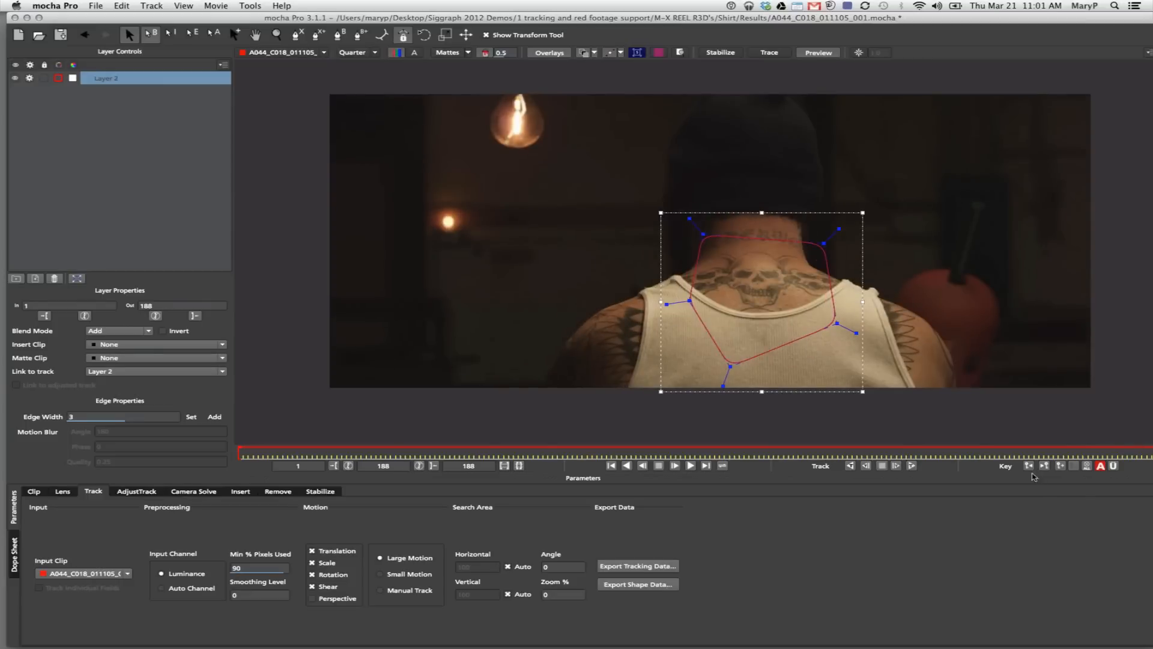
key(Home)
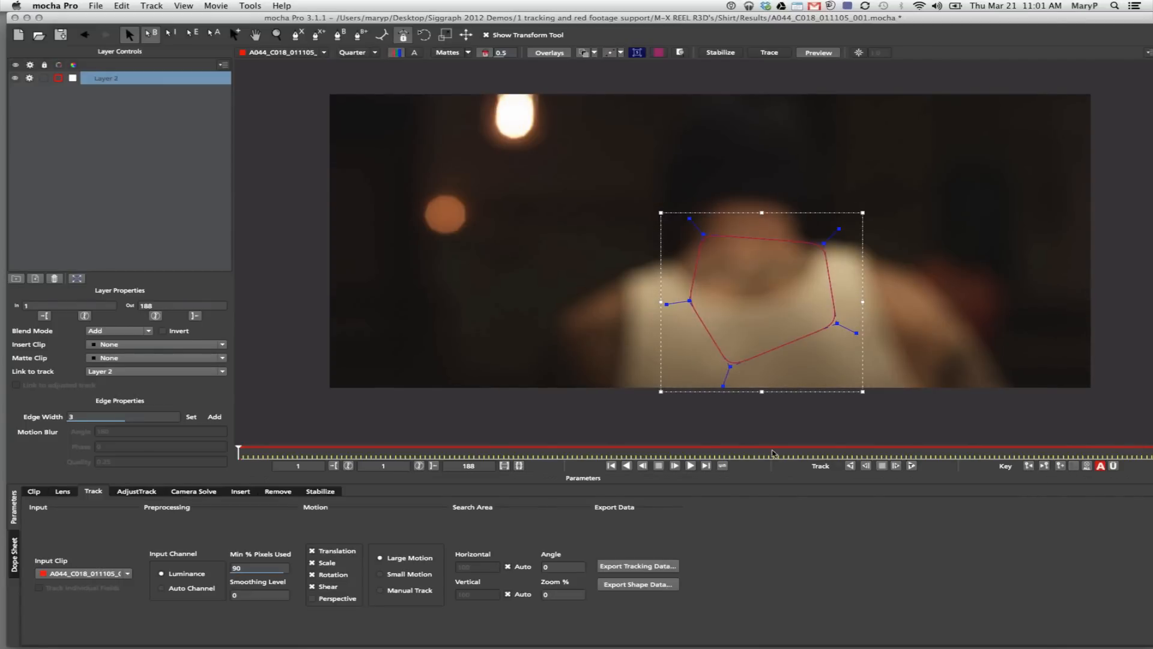
drag(236, 449, 1151, 447)
drag(709, 235, 709, 252)
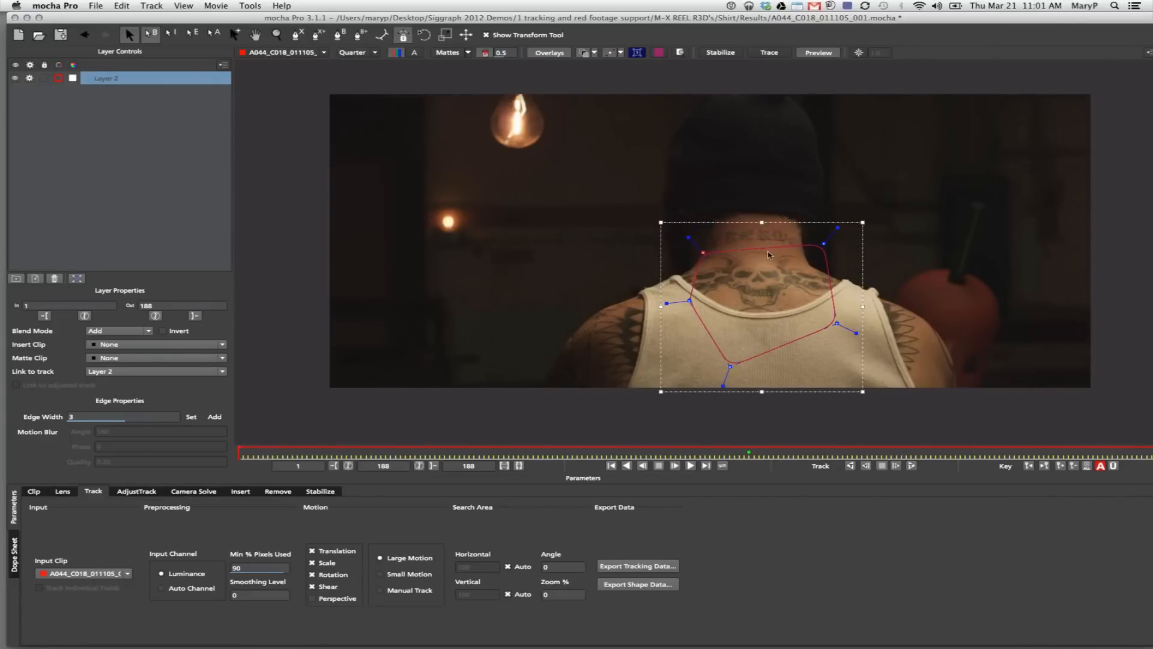
drag(823, 243, 795, 247)
drag(833, 325, 830, 311)
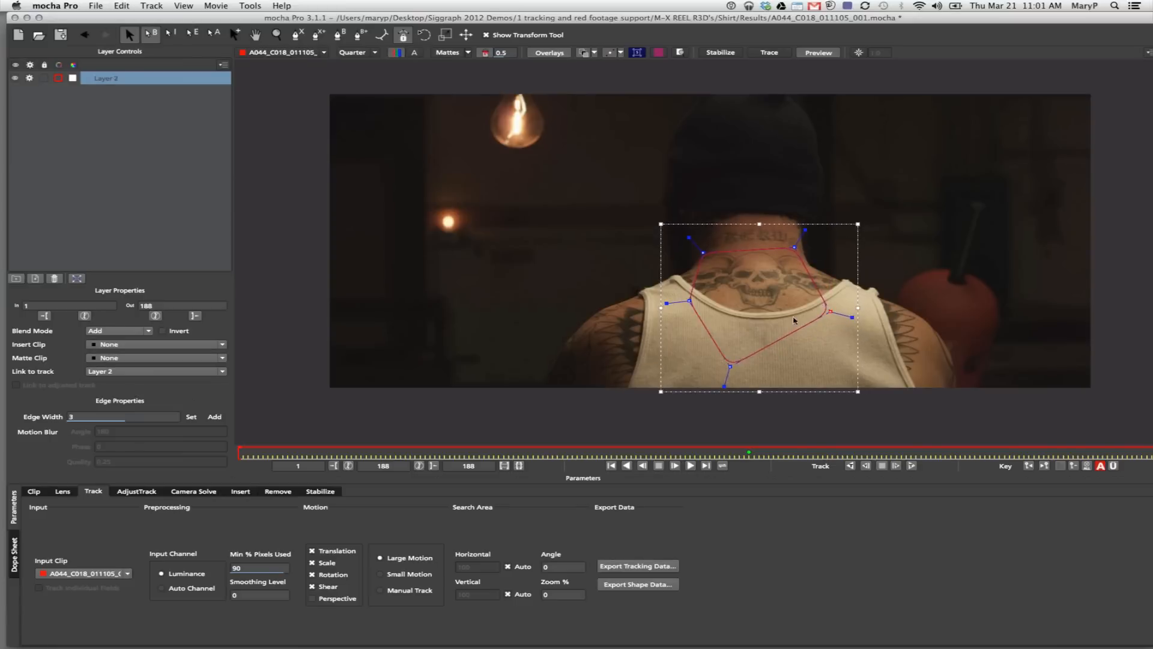
drag(731, 365, 770, 368)
drag(688, 303, 687, 310)
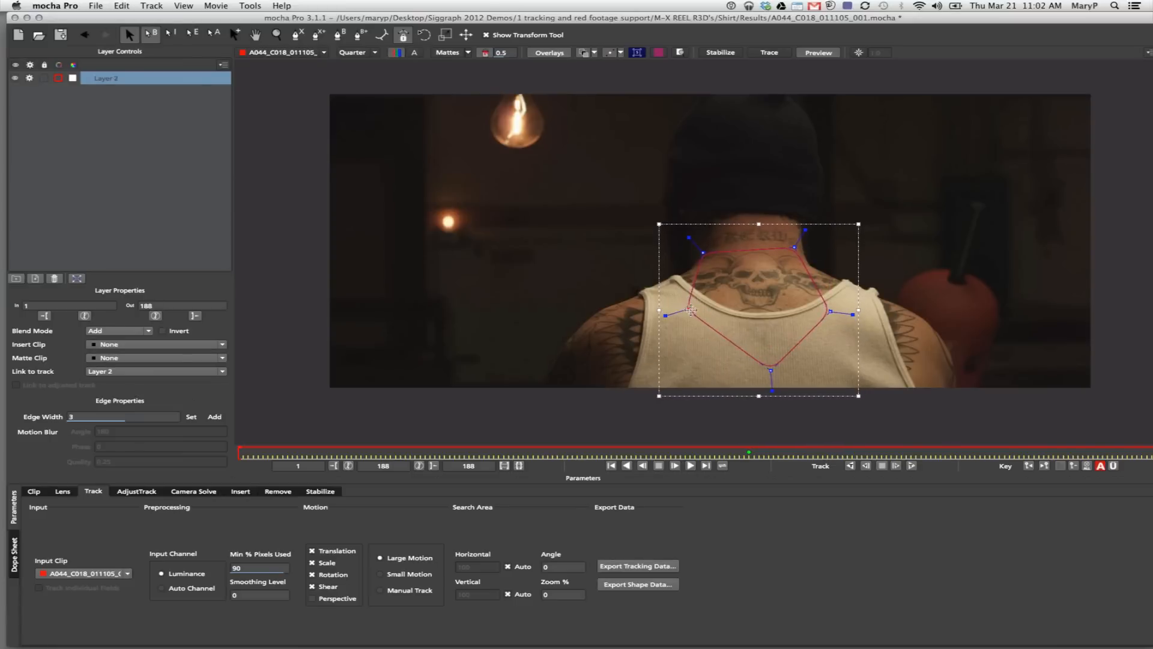
drag(701, 252, 706, 247)
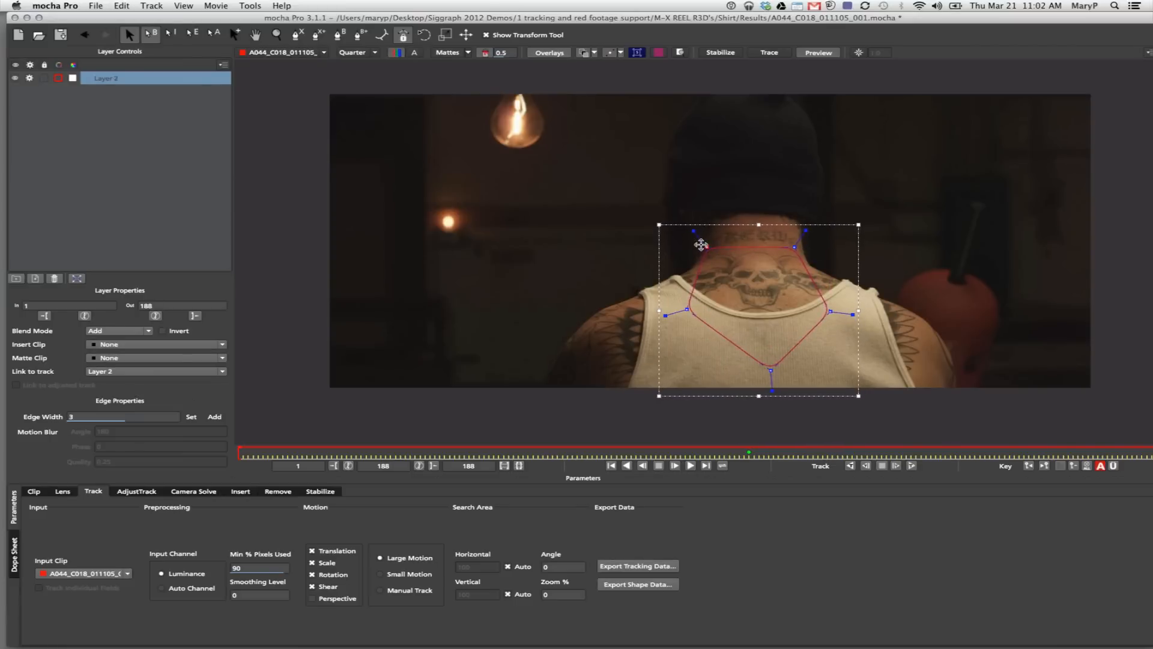
- Remove the earlier shape keyframe and track the layer backward from frame 188, stopping around frame 100
click(1026, 466)
drag(748, 453, 1150, 462)
key(super+Tab)
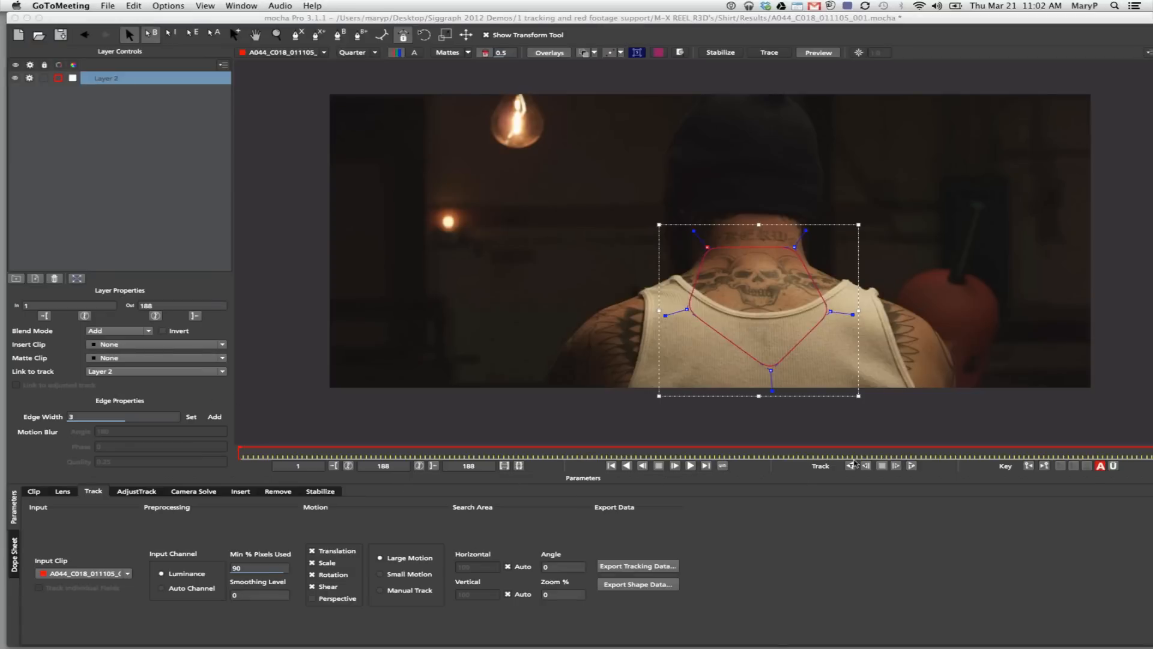
key(super+Tab)
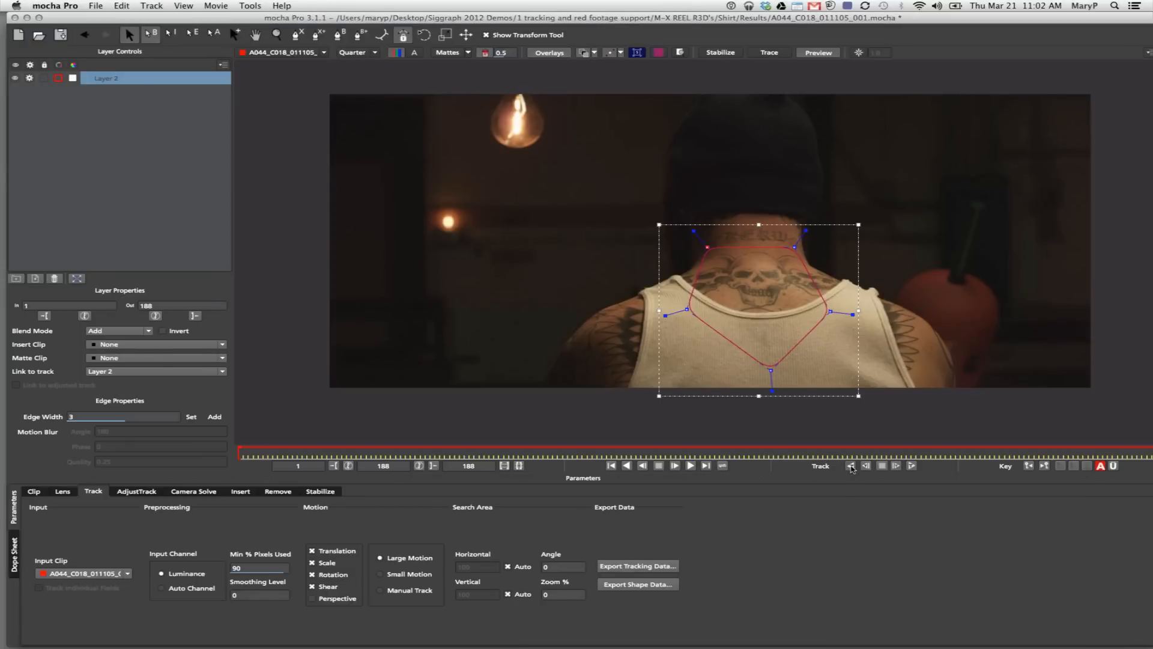
click(850, 466)
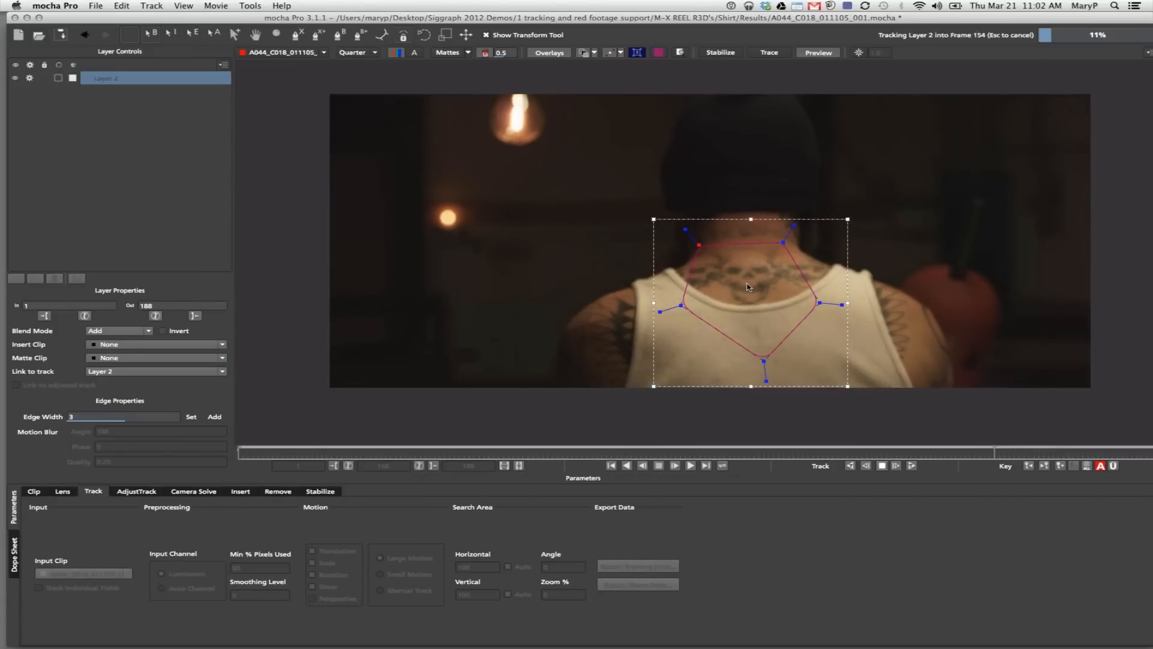
key(Escape)
key(z)
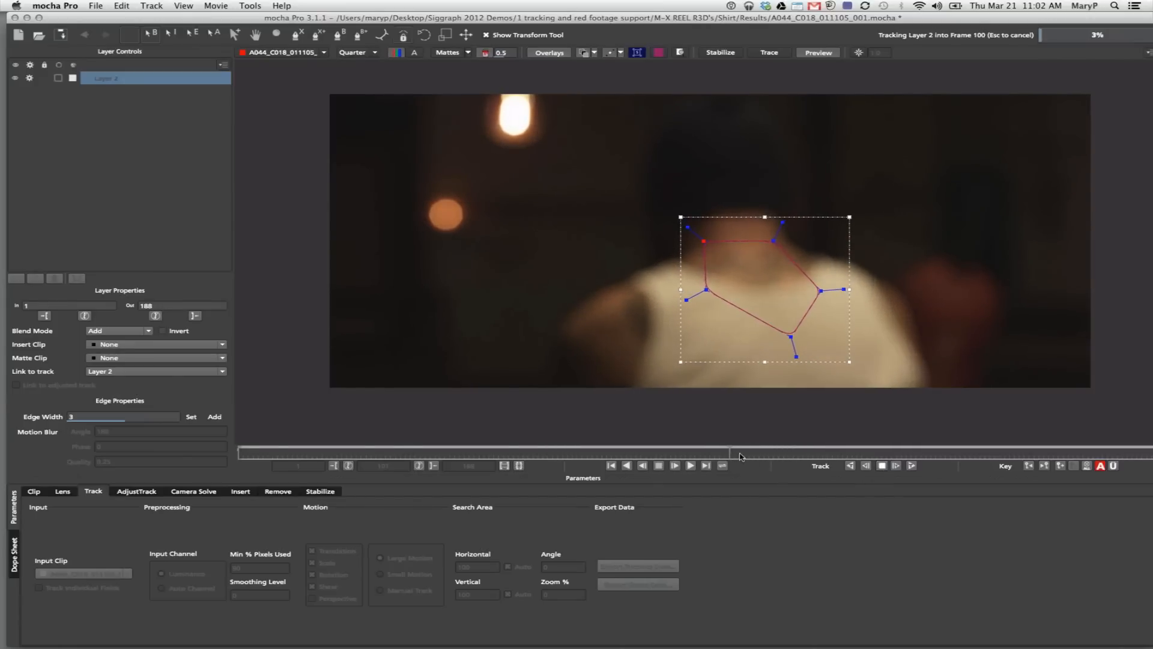
- Scrub the tracked range to check the shape, and resume tracking the layer backward from frame 100 to frame 1
drag(719, 449, 1084, 444)
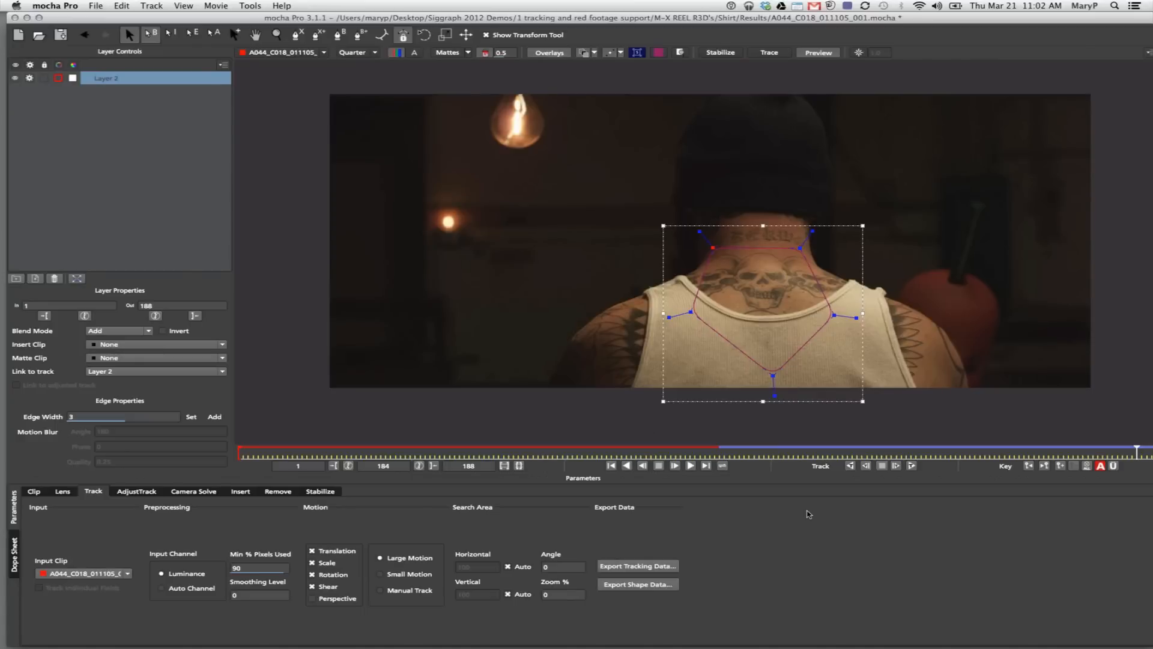
click(949, 89)
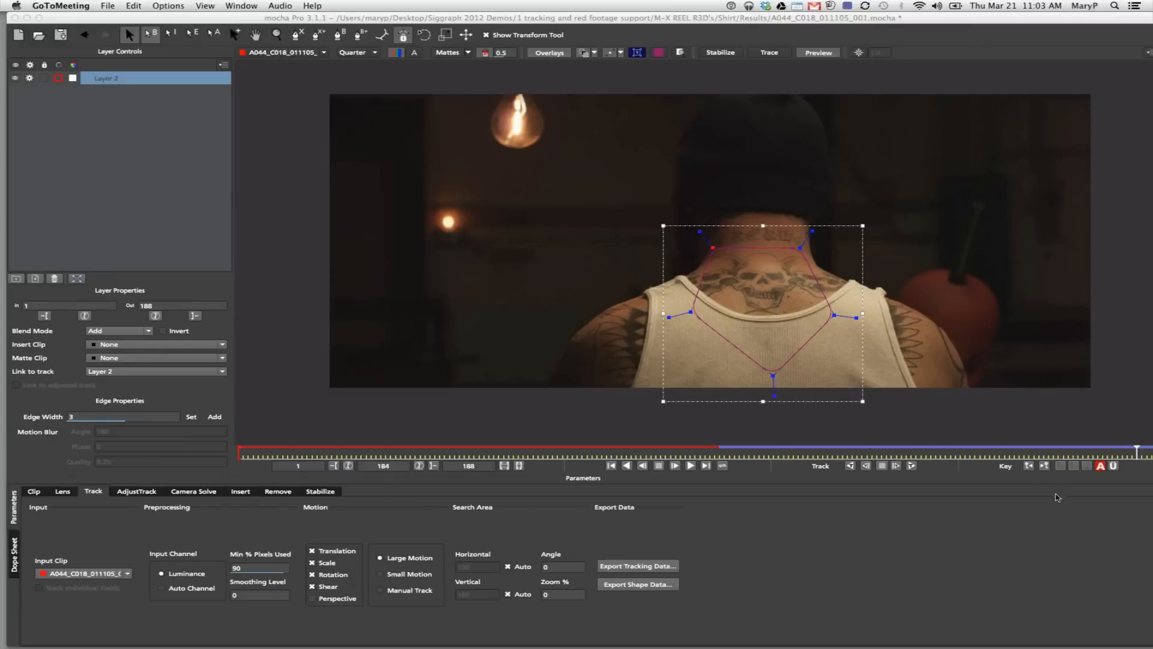
click(582, 463)
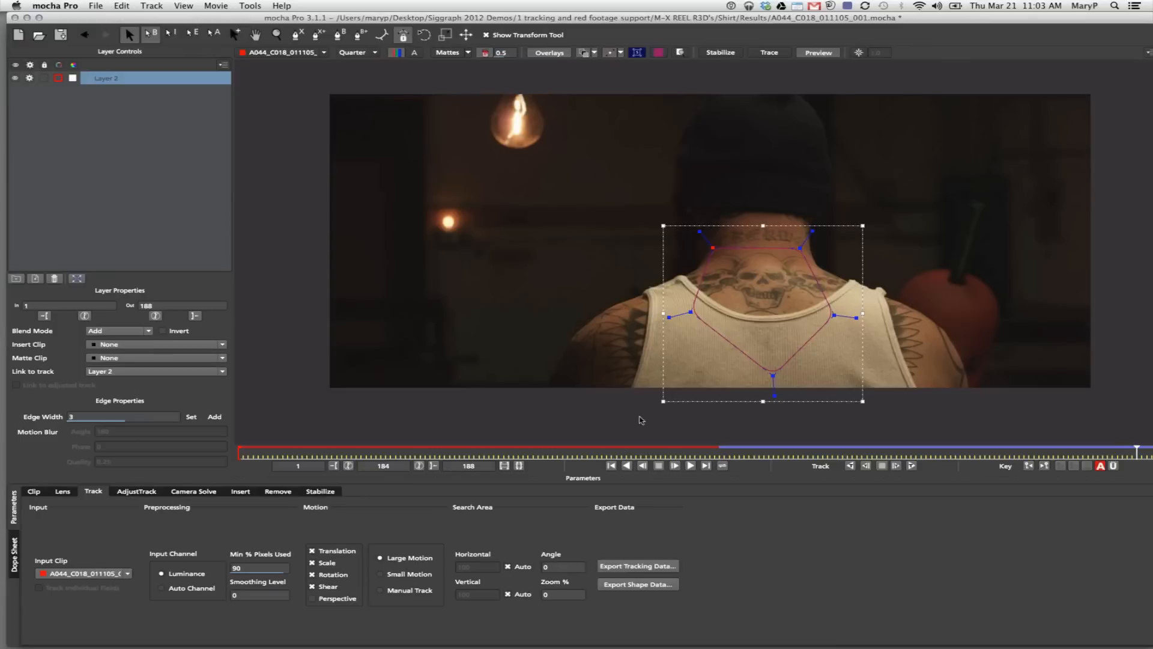
drag(728, 452, 720, 452)
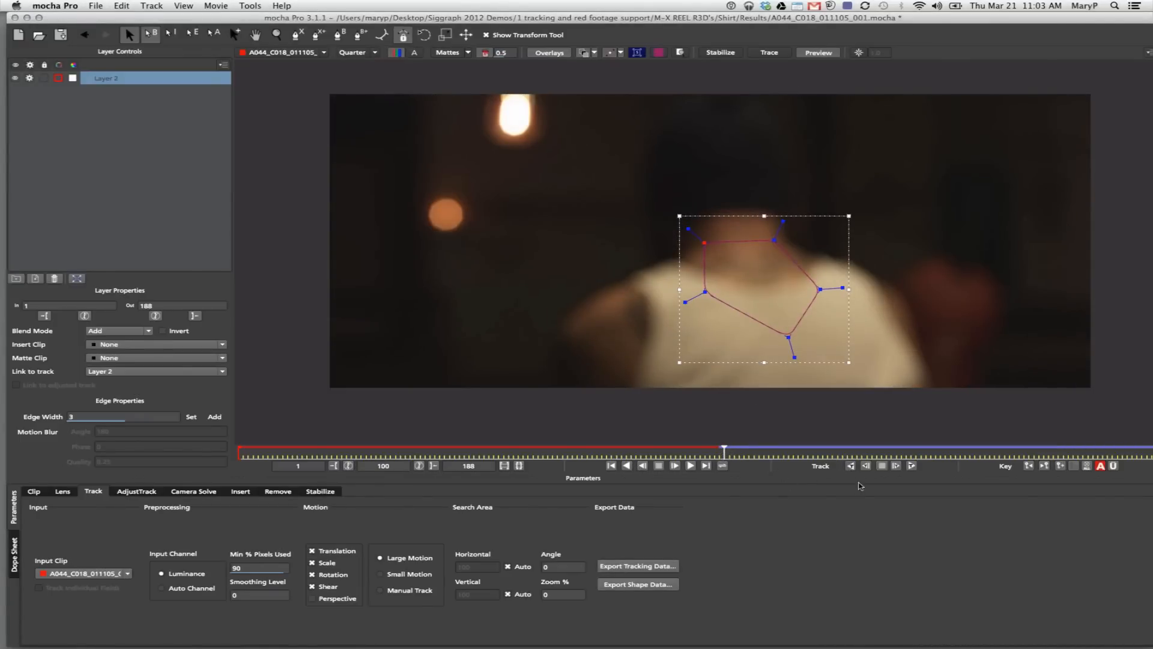
click(850, 466)
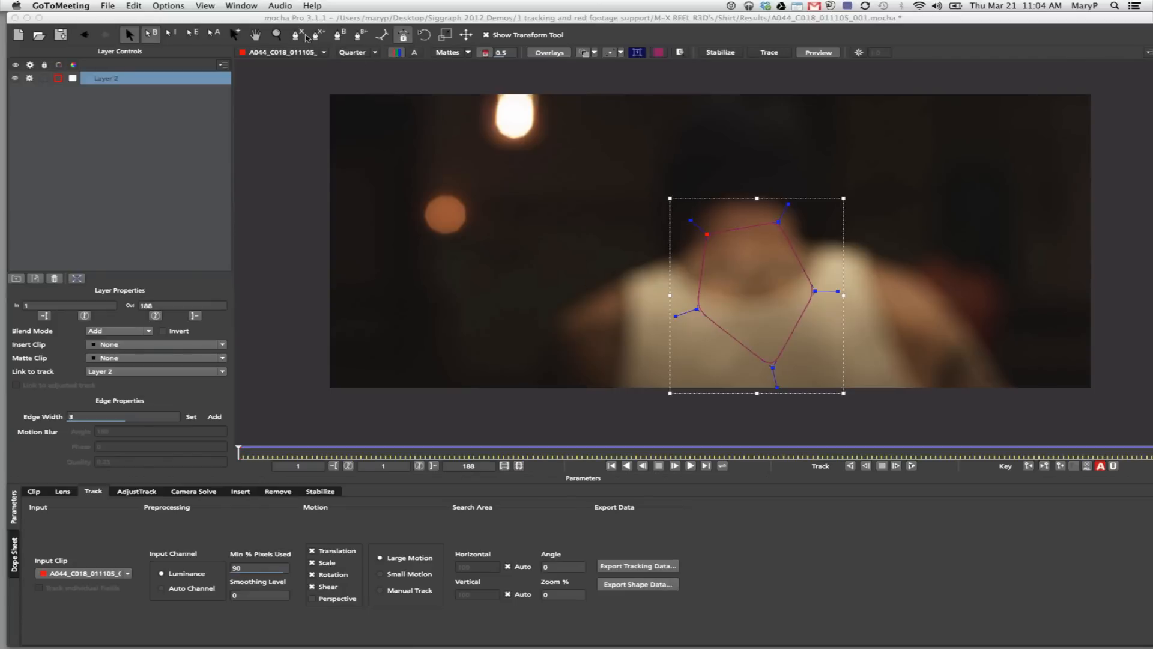
- Play the tracked range through to frame 188 and display the layer's matte over the footage
click(255, 454)
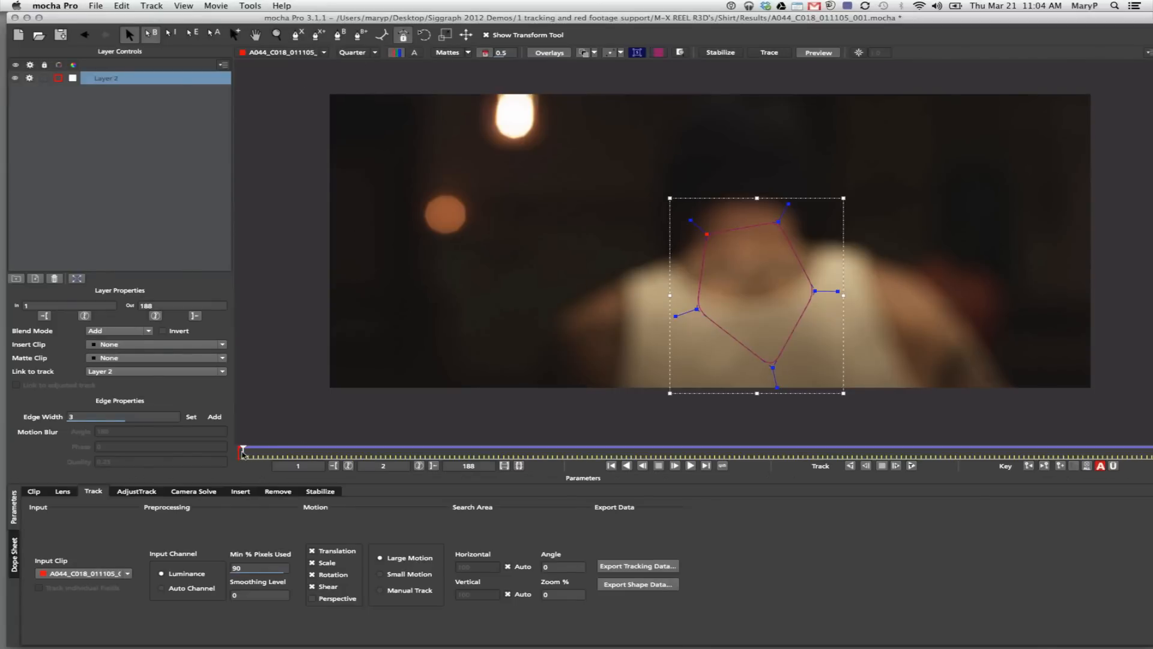
key(space)
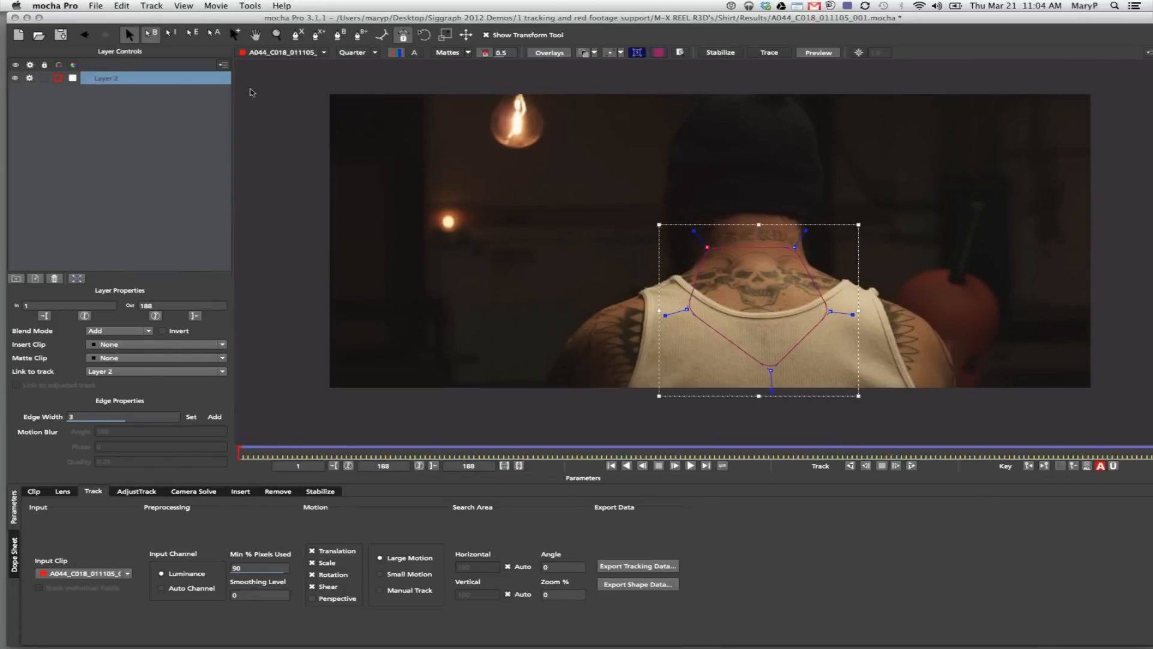
click(448, 53)
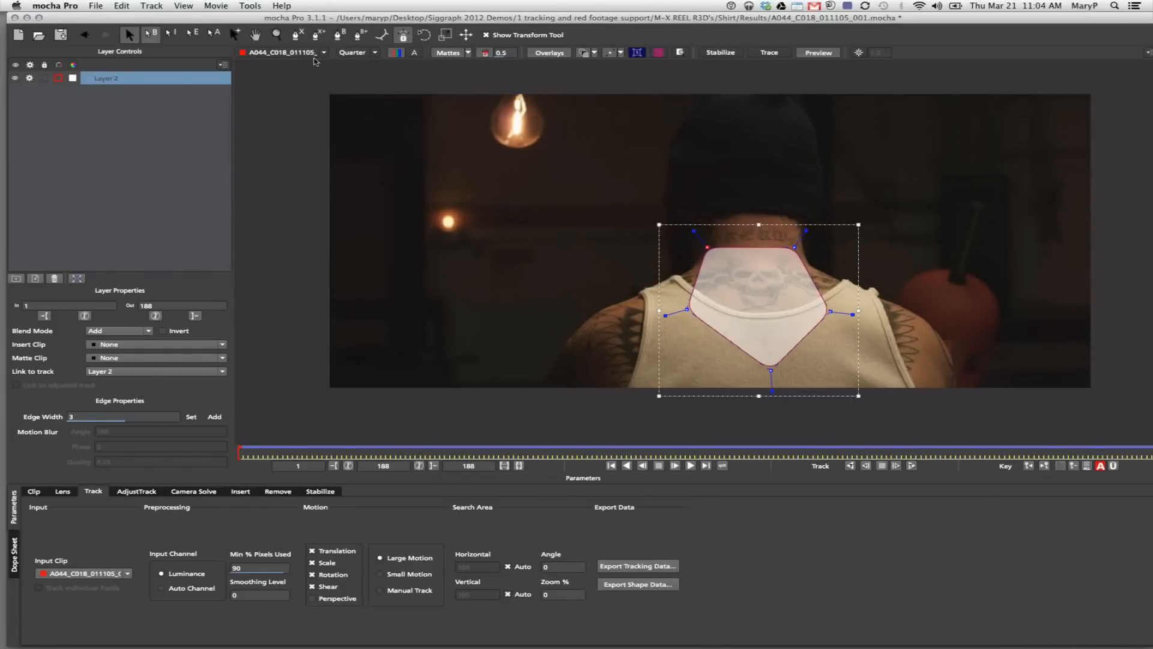
- At frame 188, pull the spline's five inner edge points inward to feather the matte around the tattoo and upper shirt
click(171, 34)
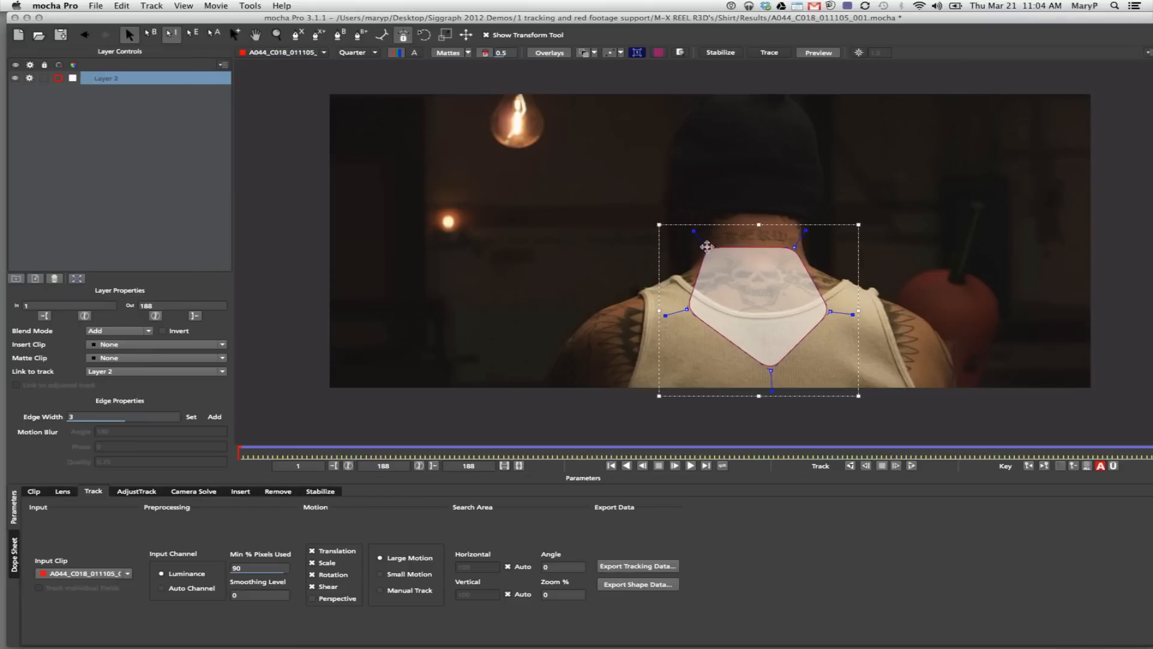
drag(716, 258, 724, 269)
drag(795, 247, 783, 268)
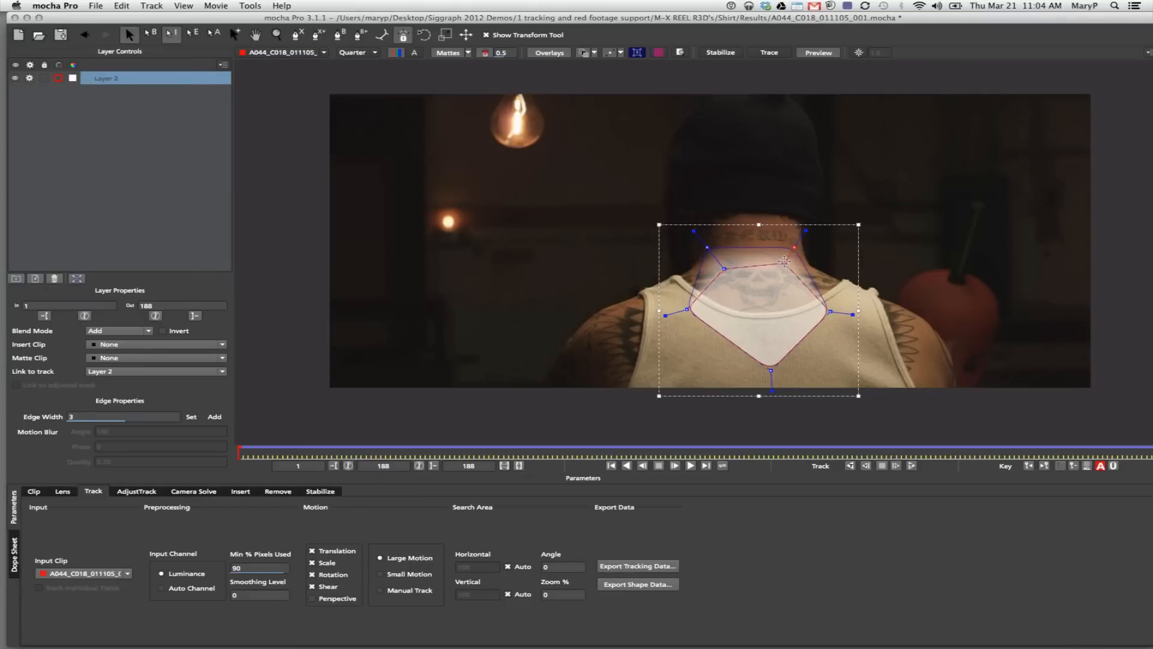
drag(826, 308, 805, 305)
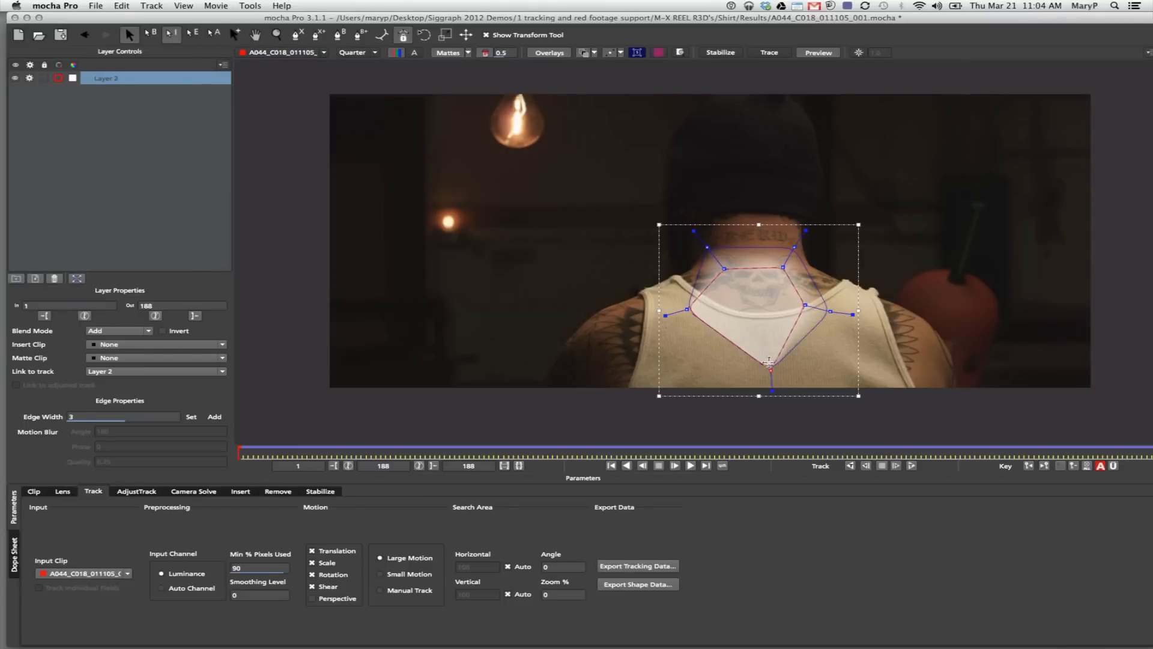
drag(771, 364, 774, 352)
drag(690, 308, 712, 306)
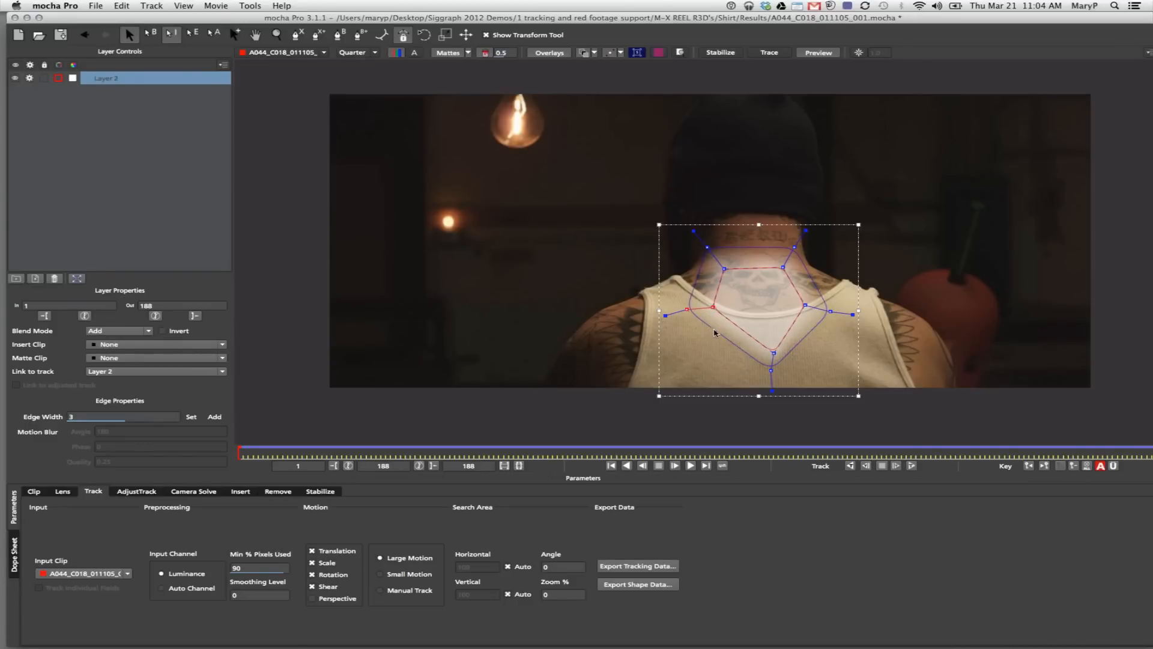
- Scrub the feathered matte through the clip to frame 131 and set the tracking input channel to Auto Channel
click(755, 452)
drag(755, 452, 960, 426)
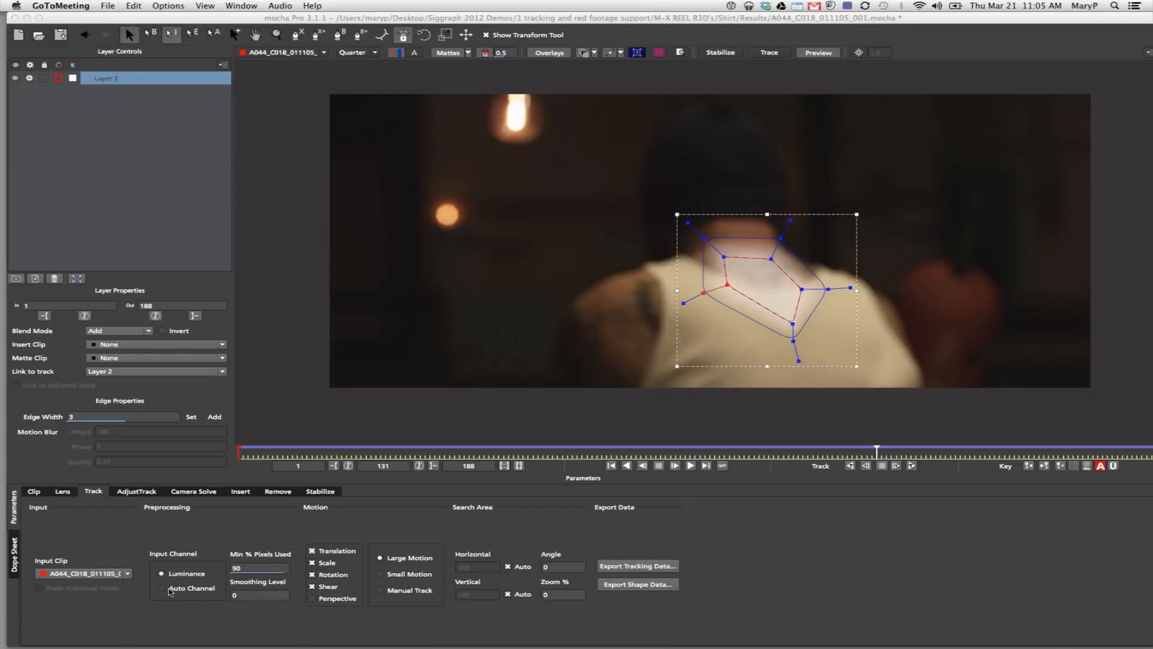
click(170, 589)
click(550, 433)
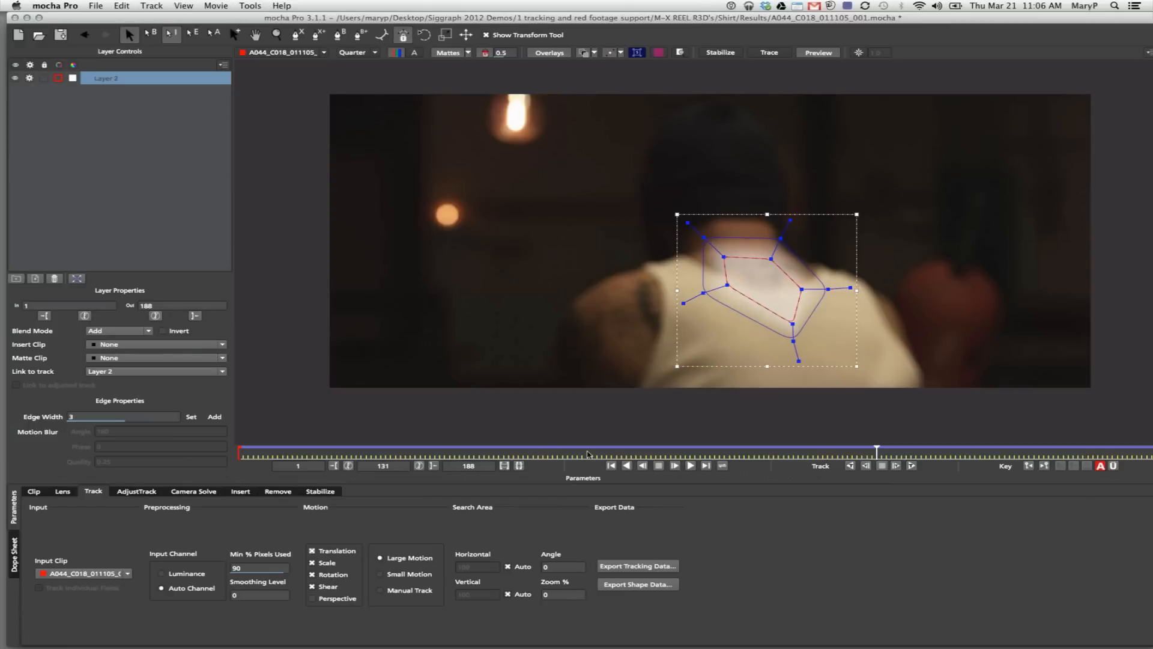
- Play the clip backward to check the feathered matte, stopping at frame 142
click(625, 468)
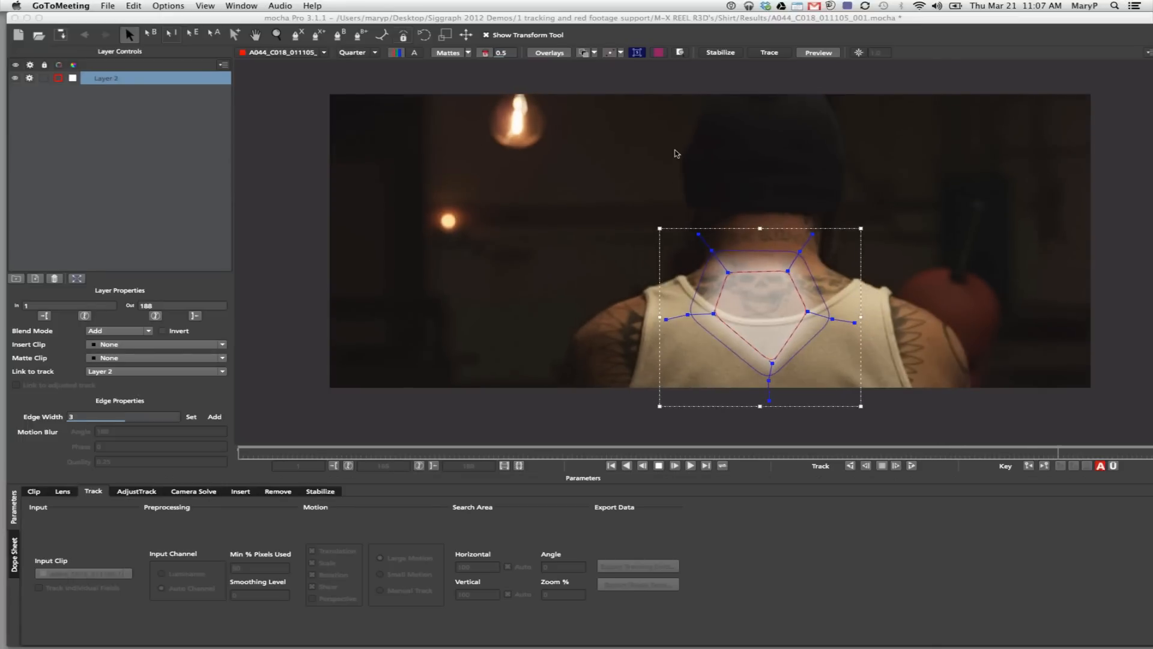
click(753, 451)
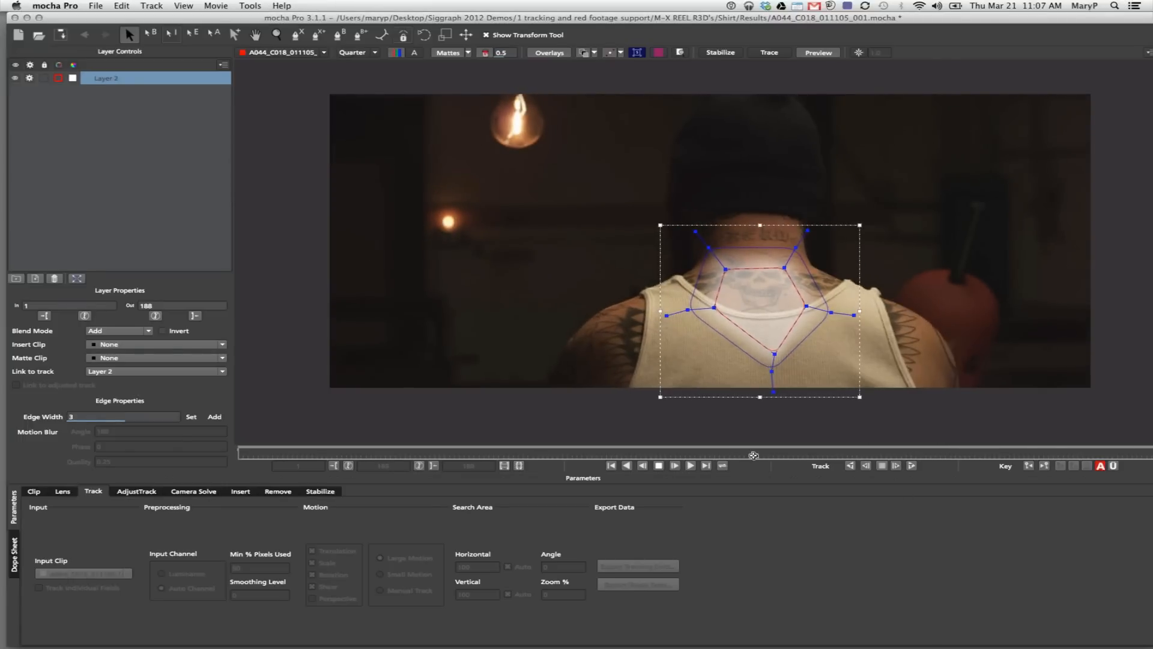
click(658, 465)
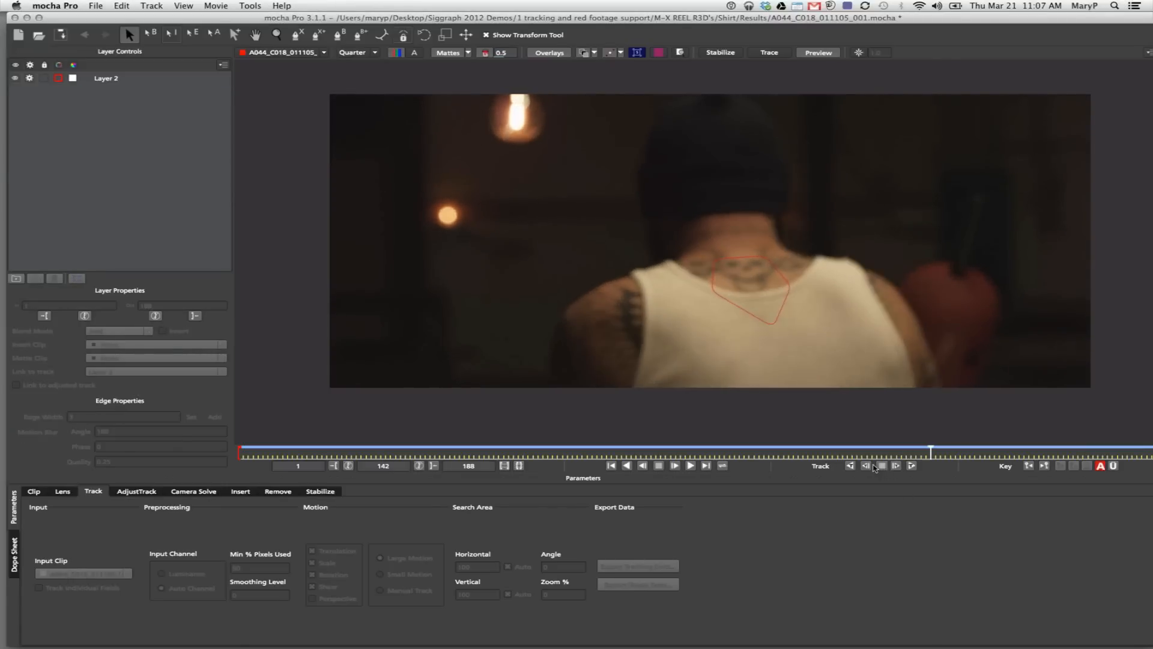
- At frame 83, move the upper-left inner and outer edge points of the spline together slightly up and outward
drag(931, 452, 640, 336)
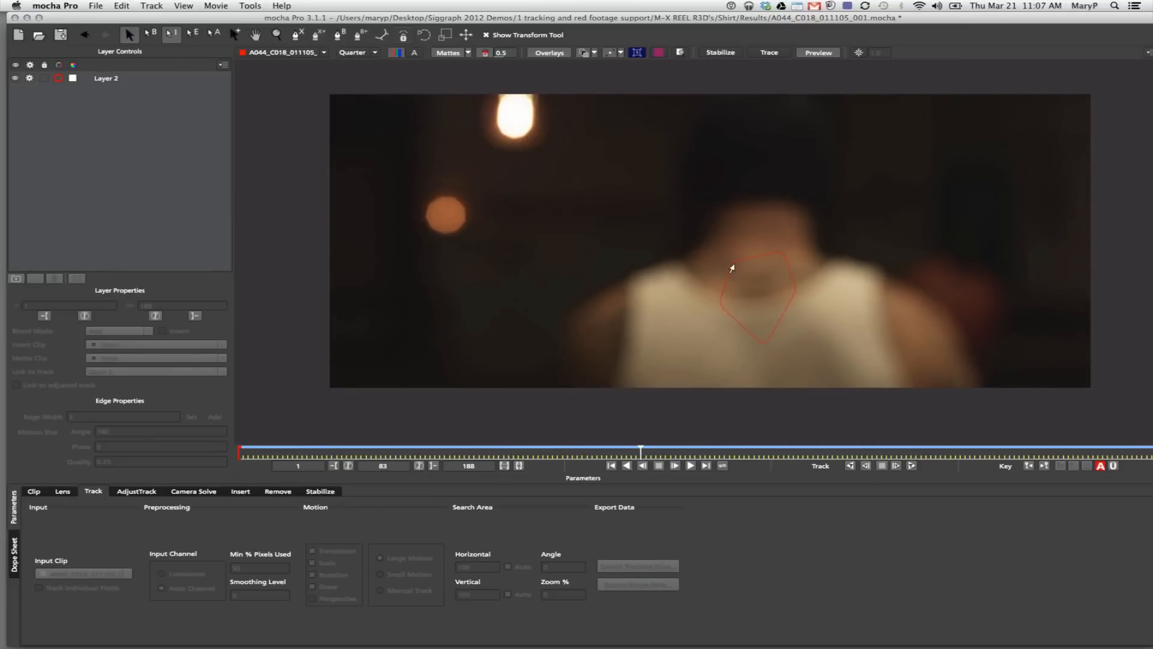
click(728, 252)
click(714, 242)
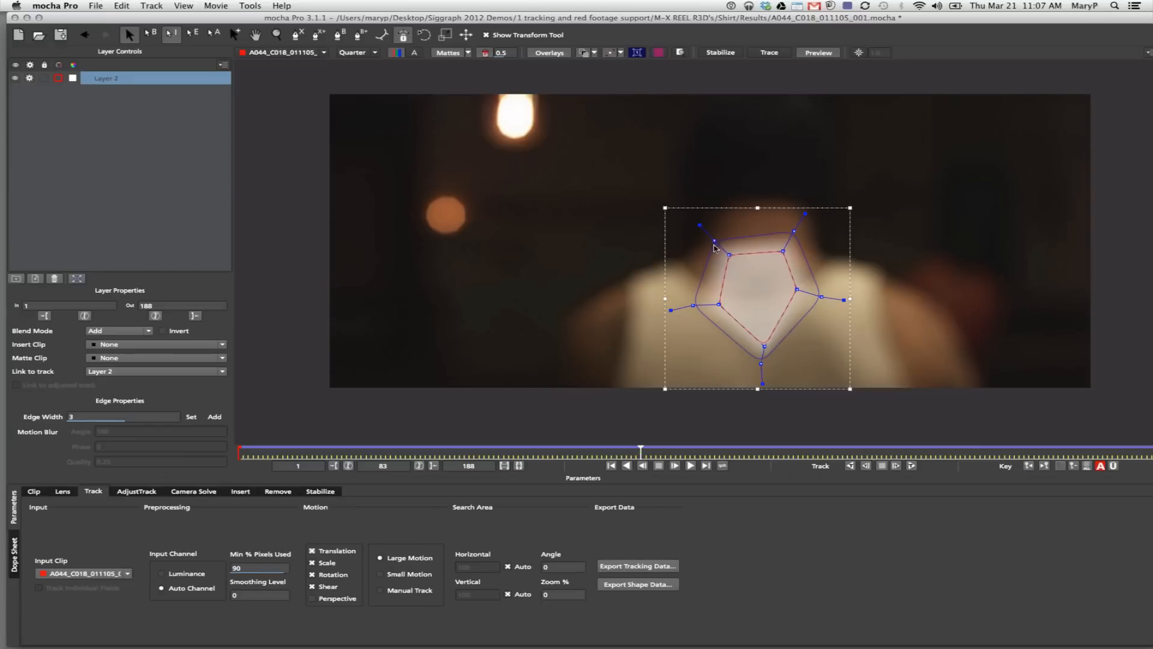
click(709, 266)
click(726, 254)
click(426, 260)
click(191, 35)
click(729, 255)
drag(714, 240, 711, 236)
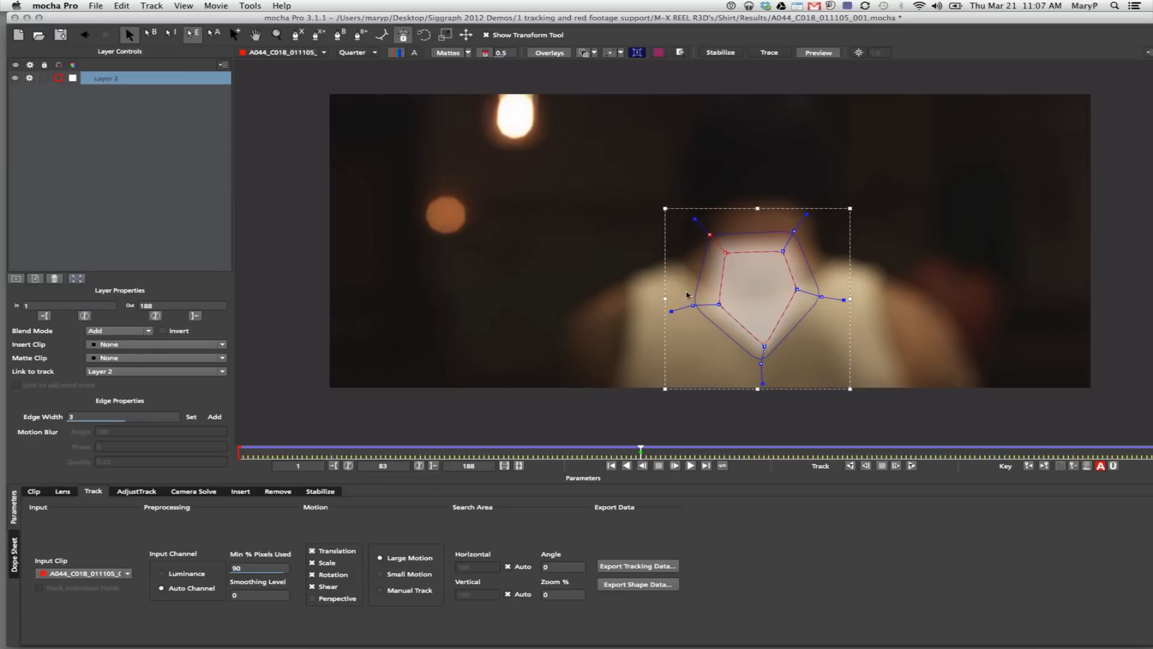
- Track the layer forward from frame 82, stopping around frame 112
mouse_move(641, 449)
mouse_down()
mouse_move(1009, 448)
mouse_move(641, 454)
mouse_up()
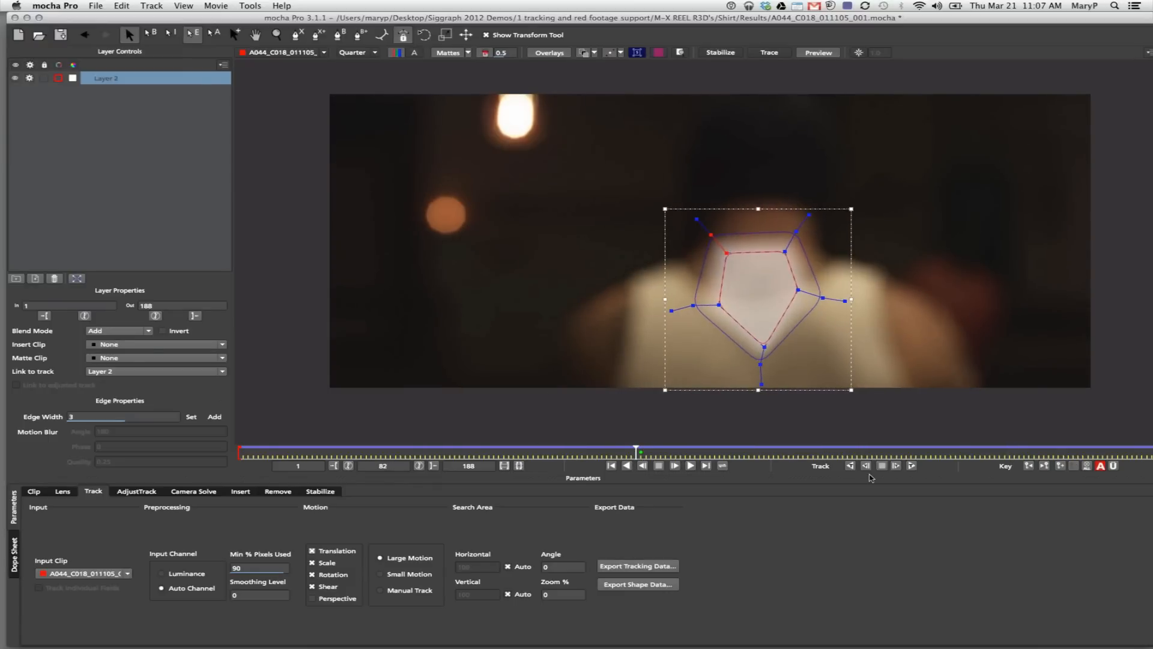
click(911, 466)
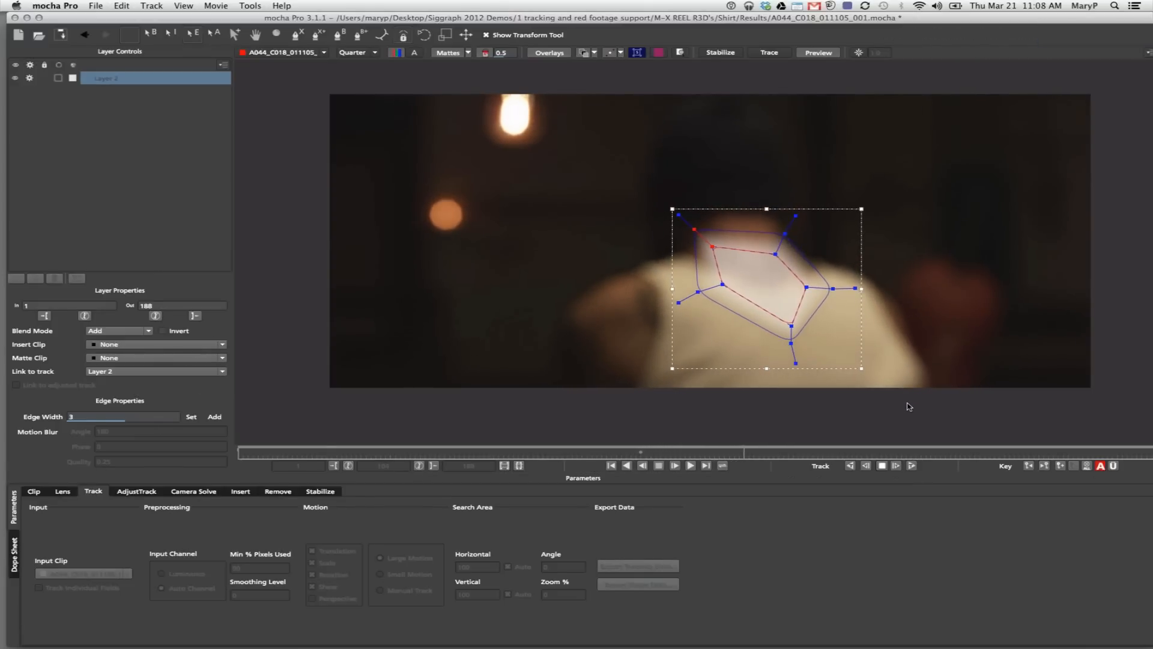
click(881, 466)
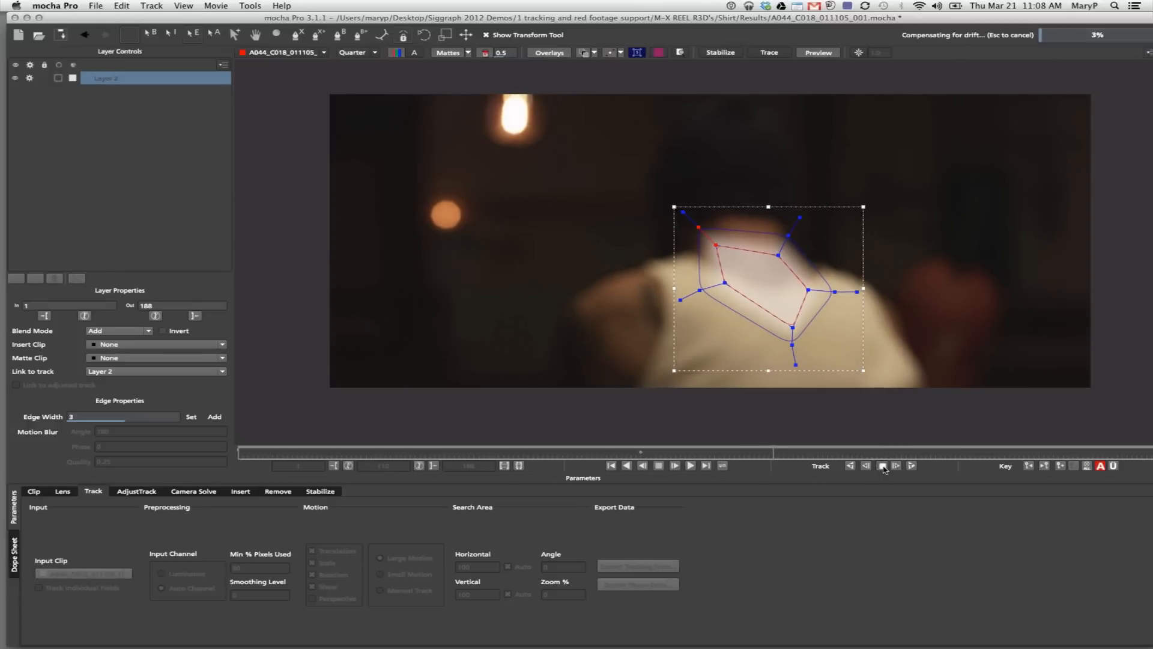
- Reposition the spline's upper edge points at frame 112, and track the layer backward to frame 87
drag(717, 243, 712, 236)
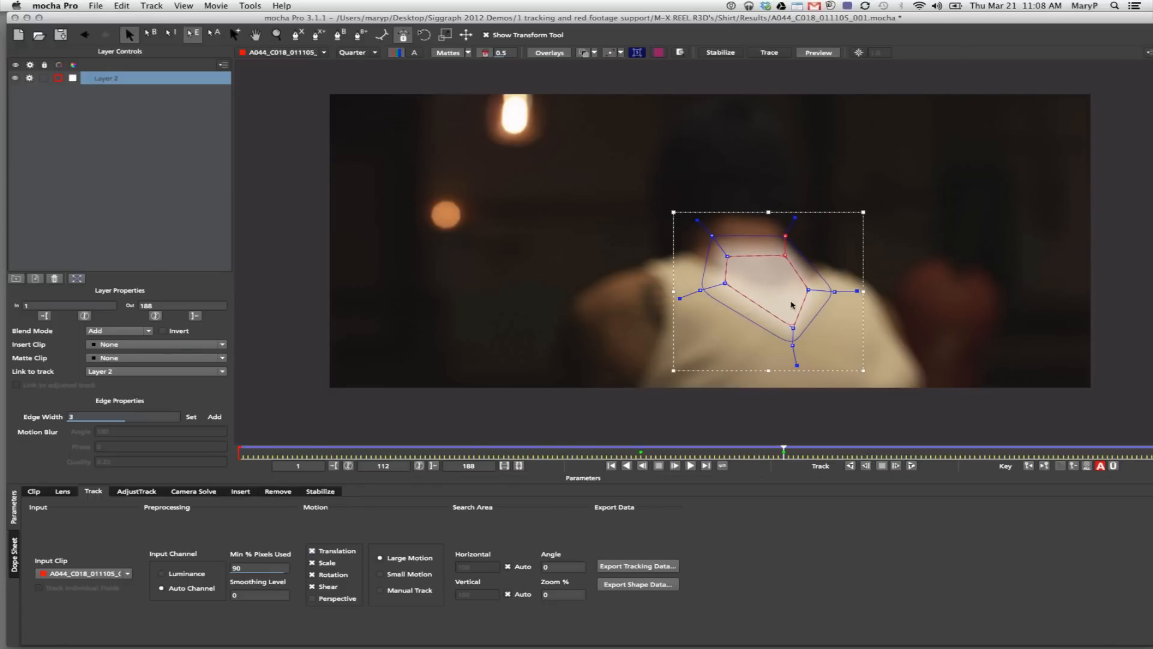
click(850, 466)
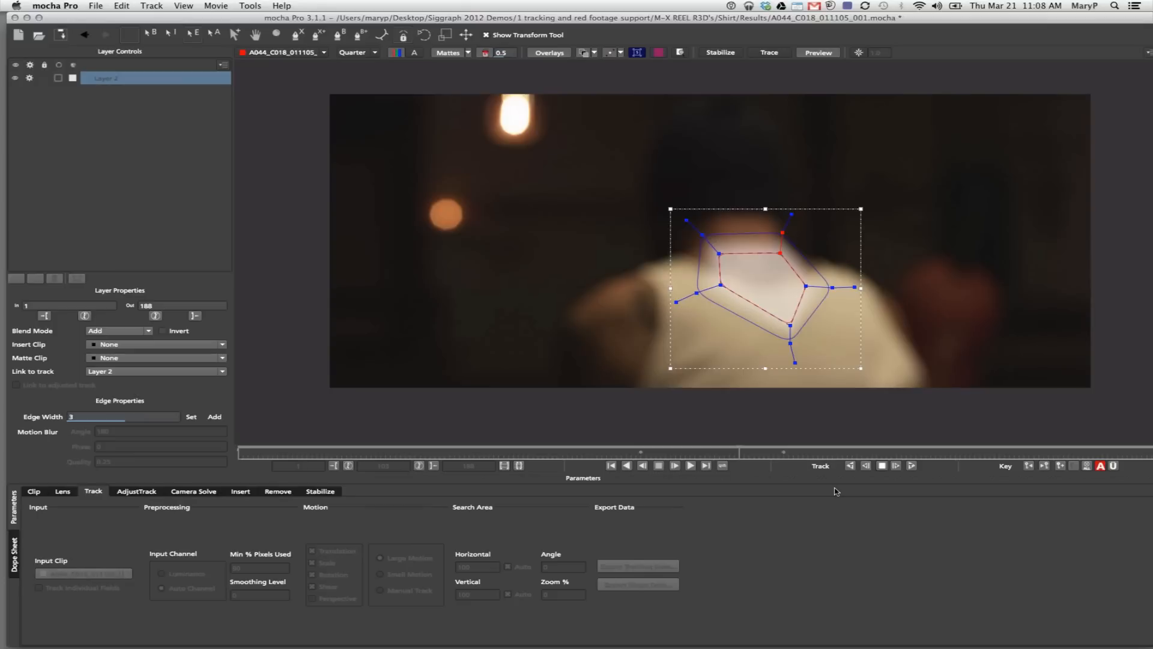
click(881, 467)
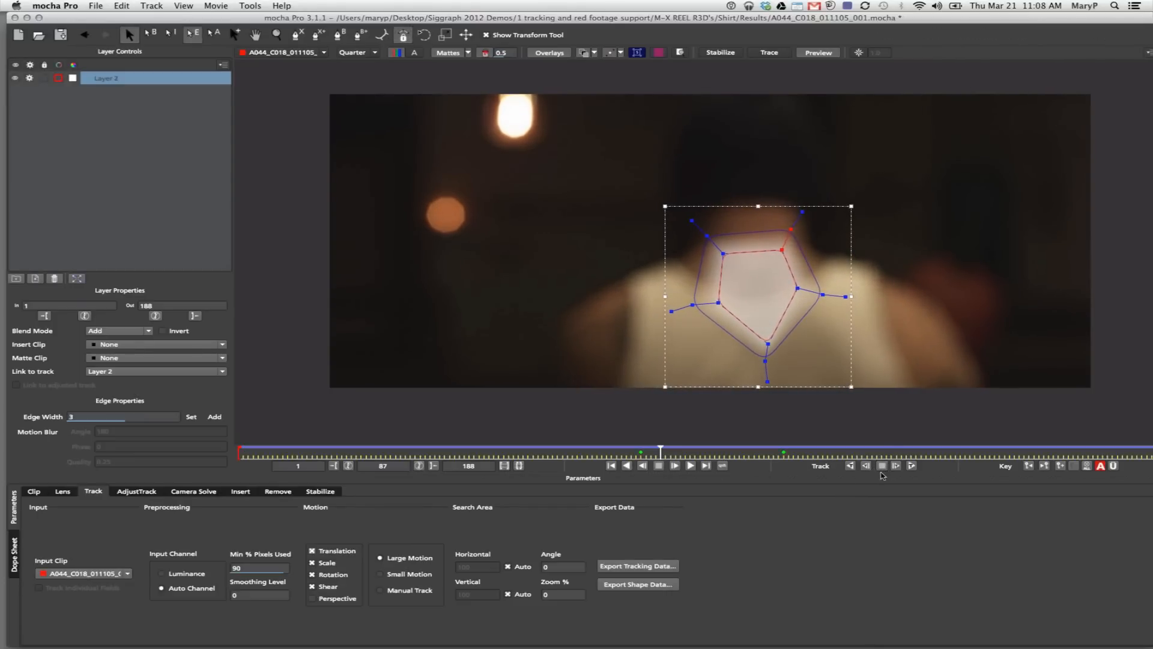
- Show the planar grid, fit the four surface corners around the neck and upper shirt at frame 87, and scrub to frame 81
click(659, 52)
drag(720, 235, 701, 228)
drag(815, 226, 804, 233)
drag(819, 340, 830, 349)
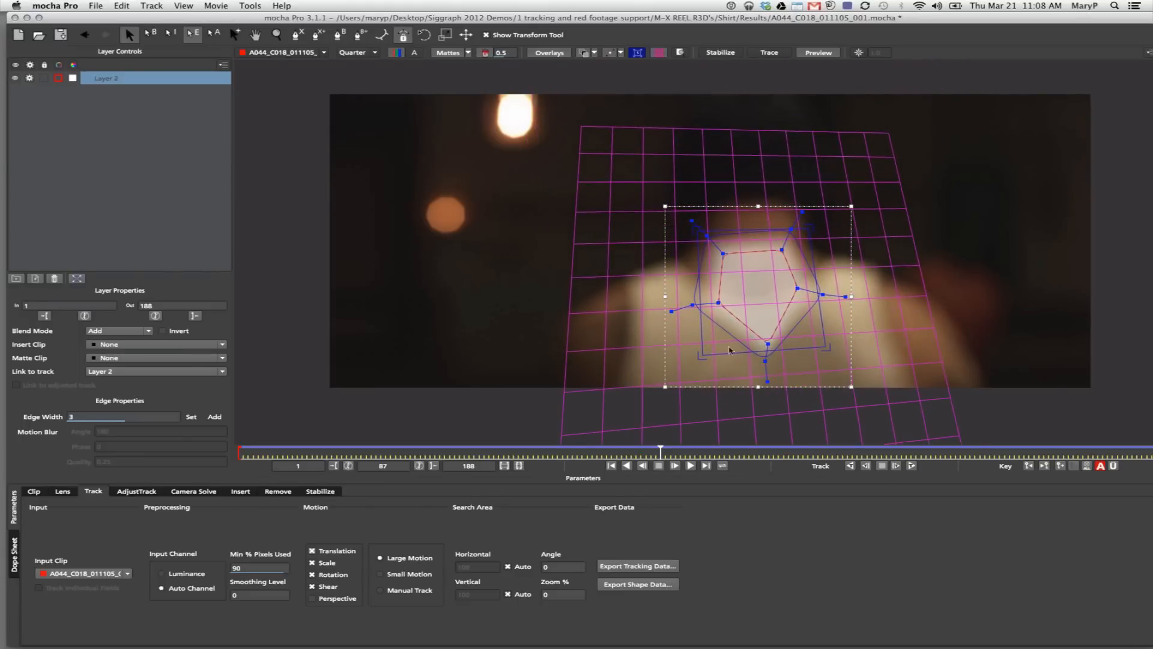
drag(700, 357, 699, 360)
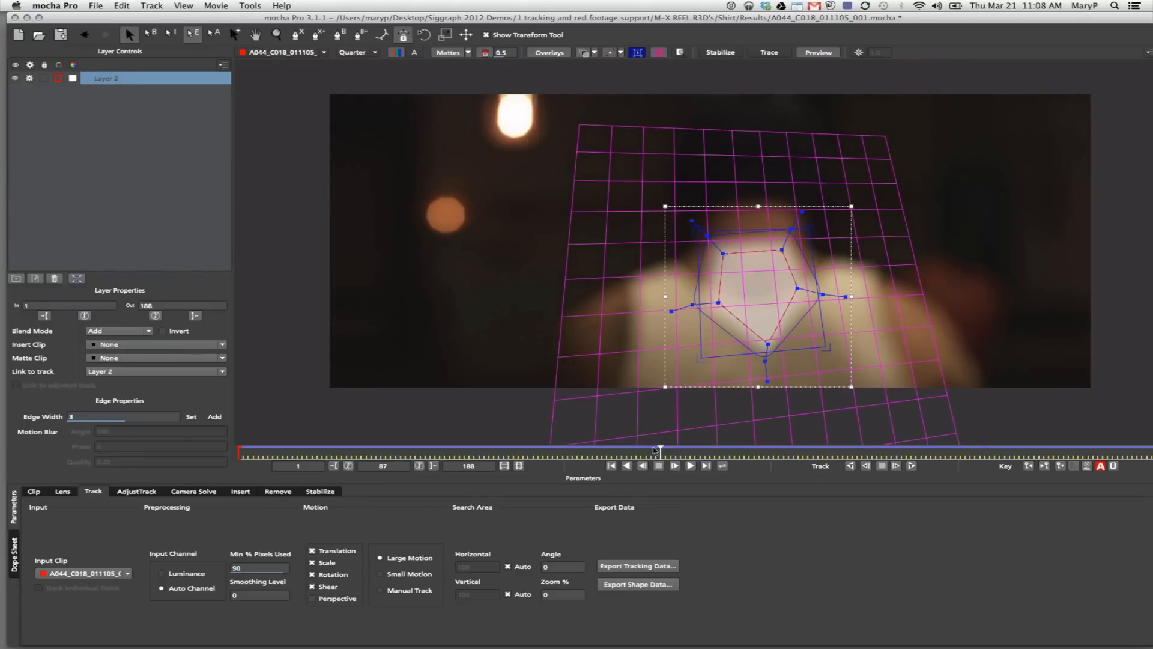
drag(660, 450, 631, 398)
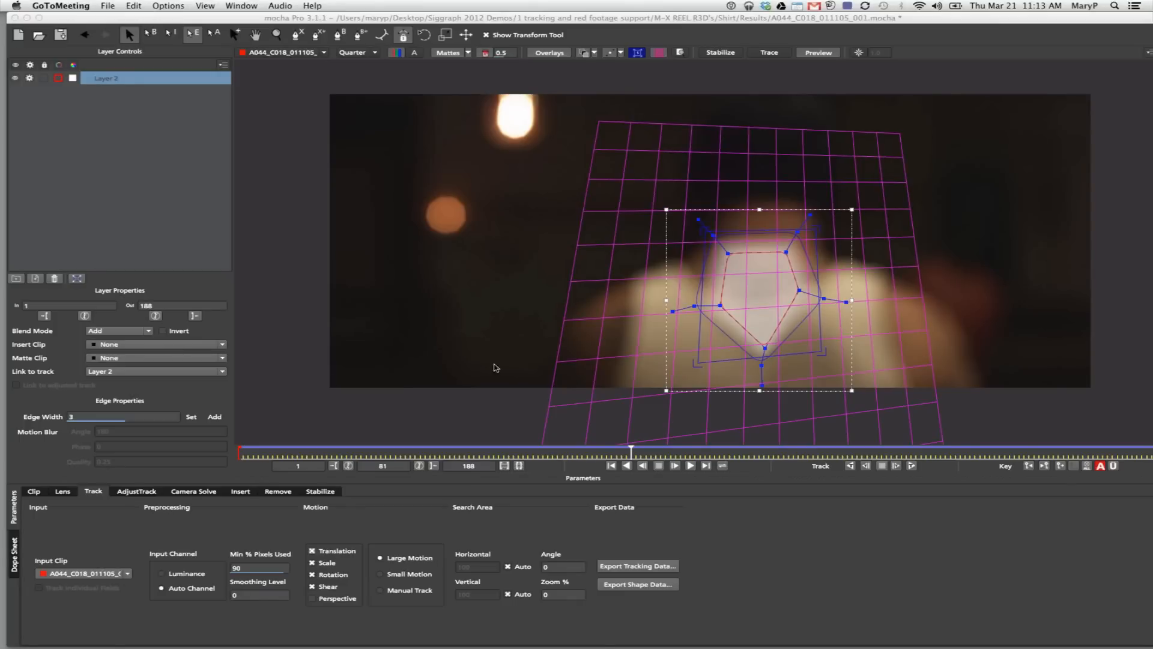
- Switch to Chrome and close every restored tab except the mocha AE page on imagineersystems.com
mouse_move(929, 645)
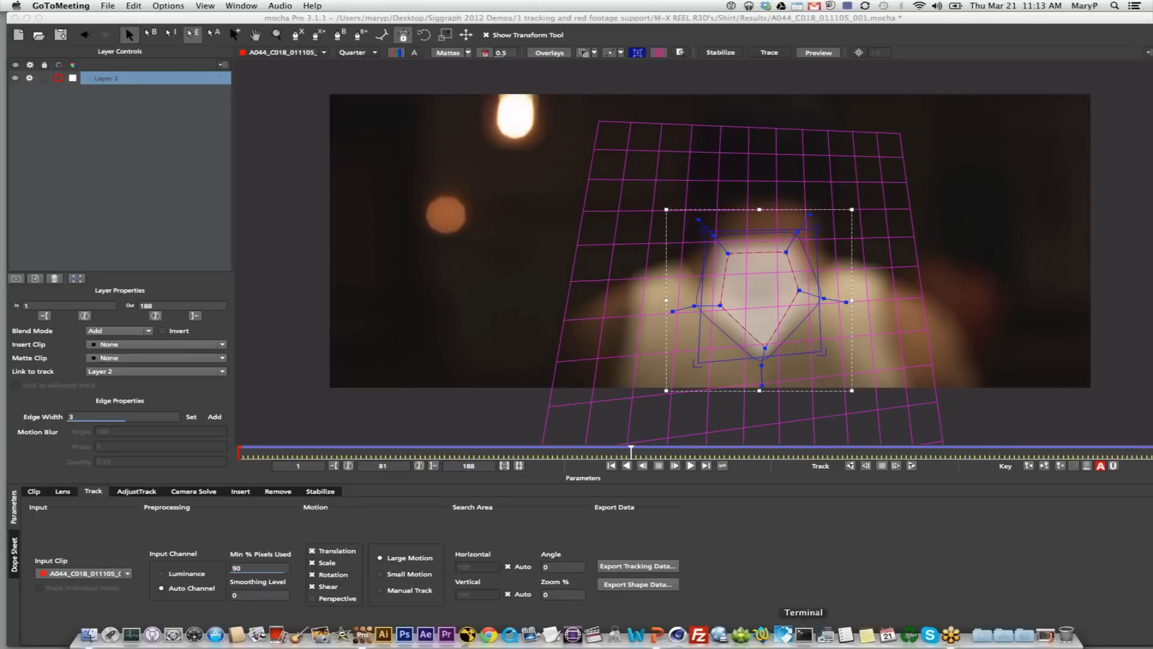
click(489, 639)
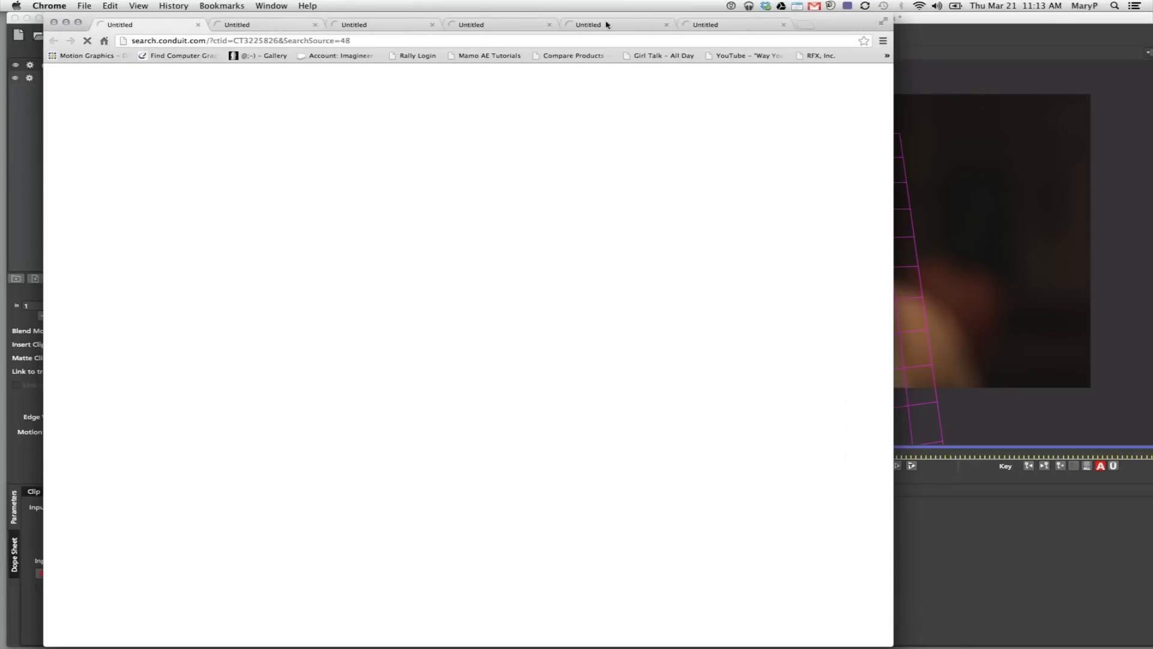
click(666, 27)
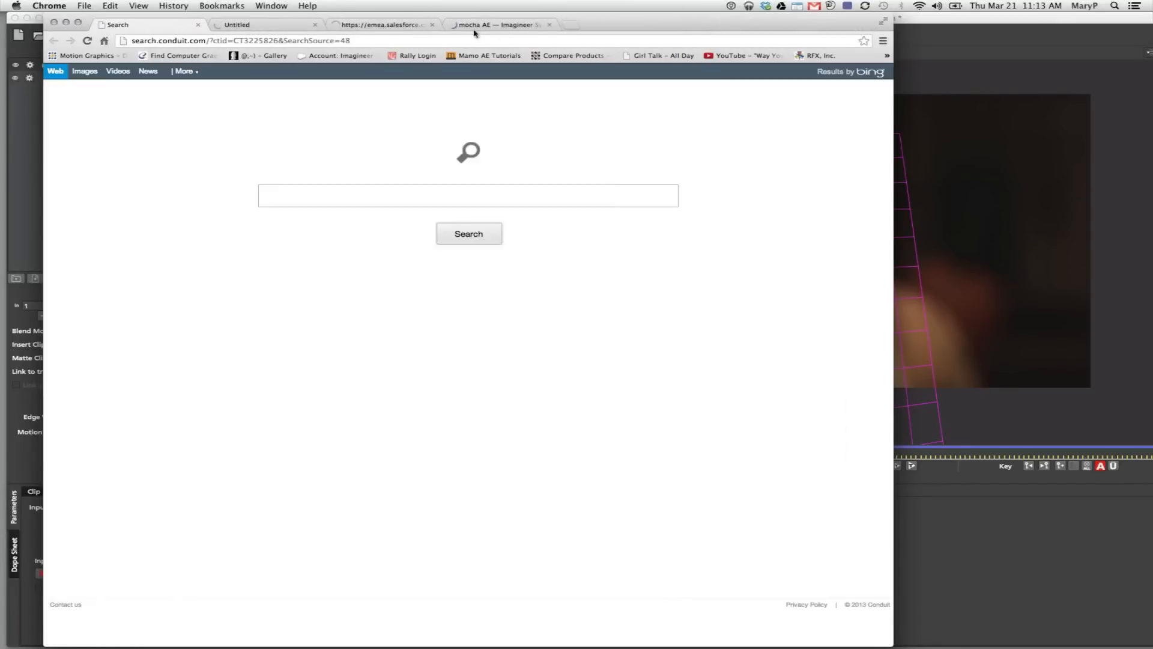
click(431, 26)
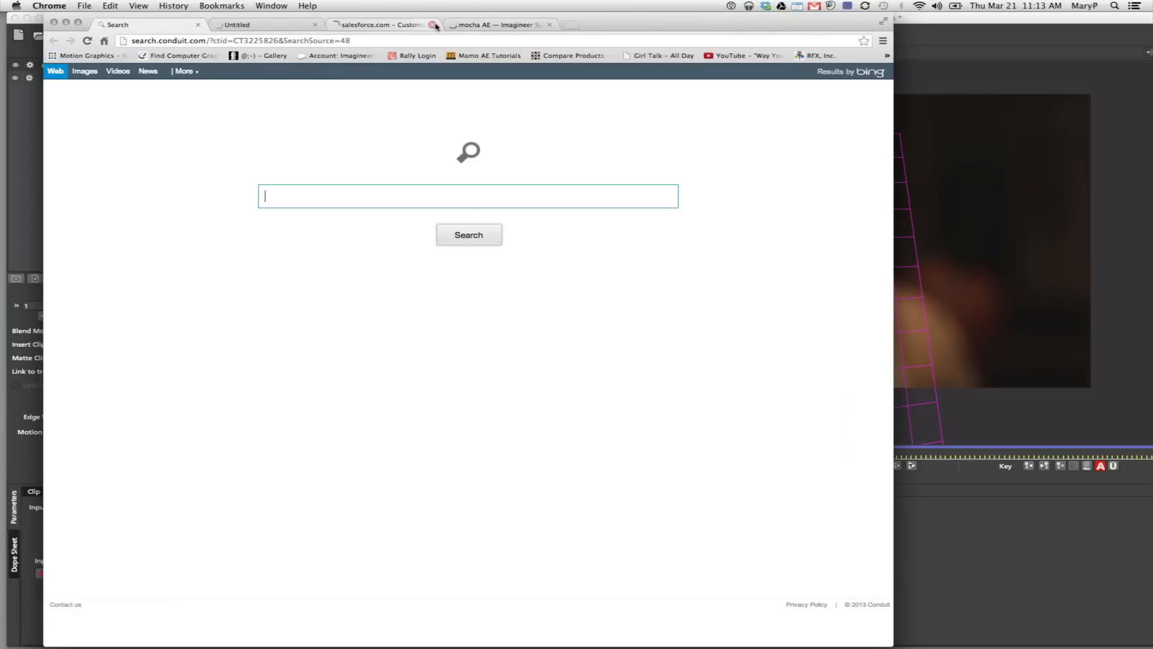
click(315, 25)
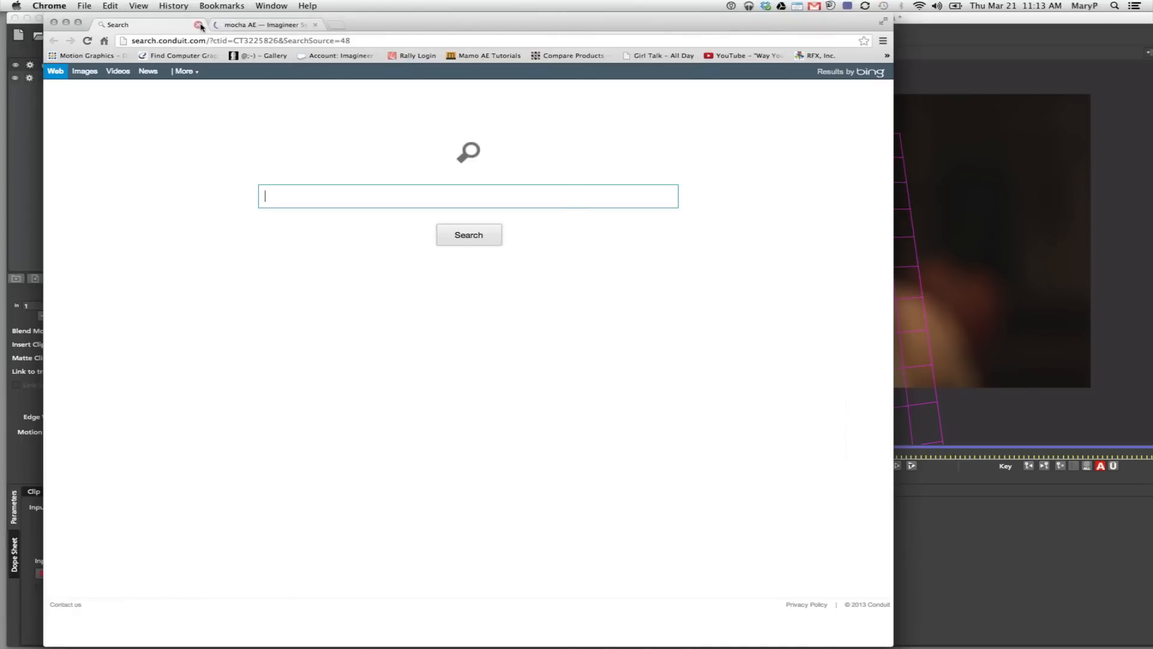
click(198, 24)
click(319, 40)
drag(355, 24, 382, 24)
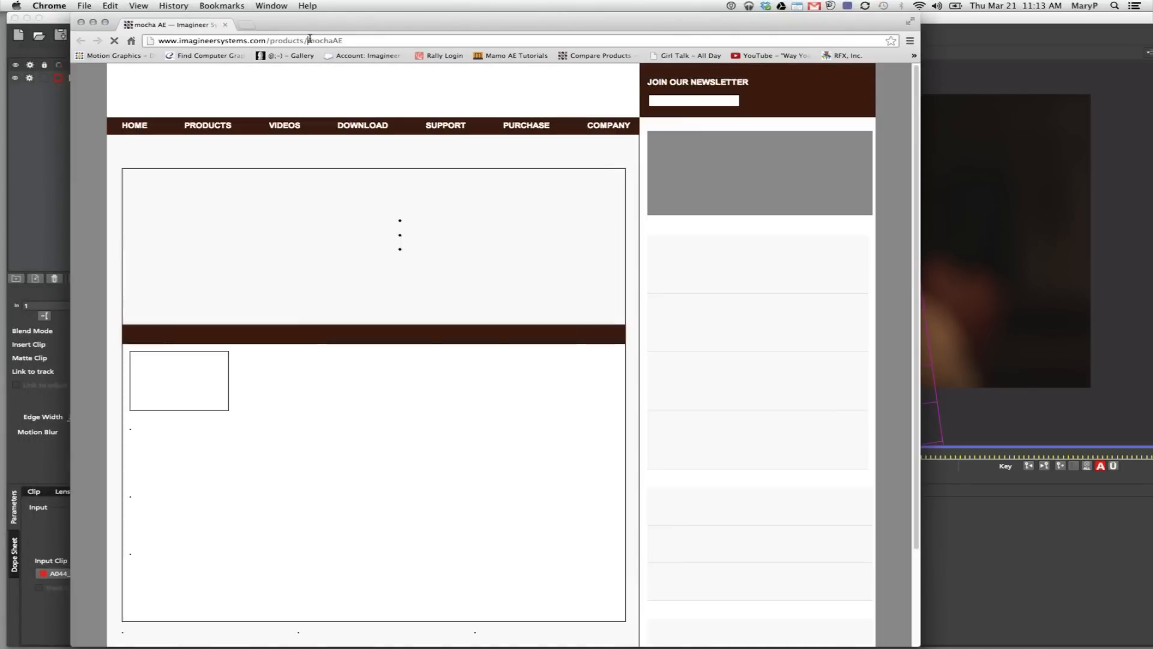
- Open the Imagineer Systems contact support form, and dismiss the browser window to return to mocha Pro
mouse_move(450, 133)
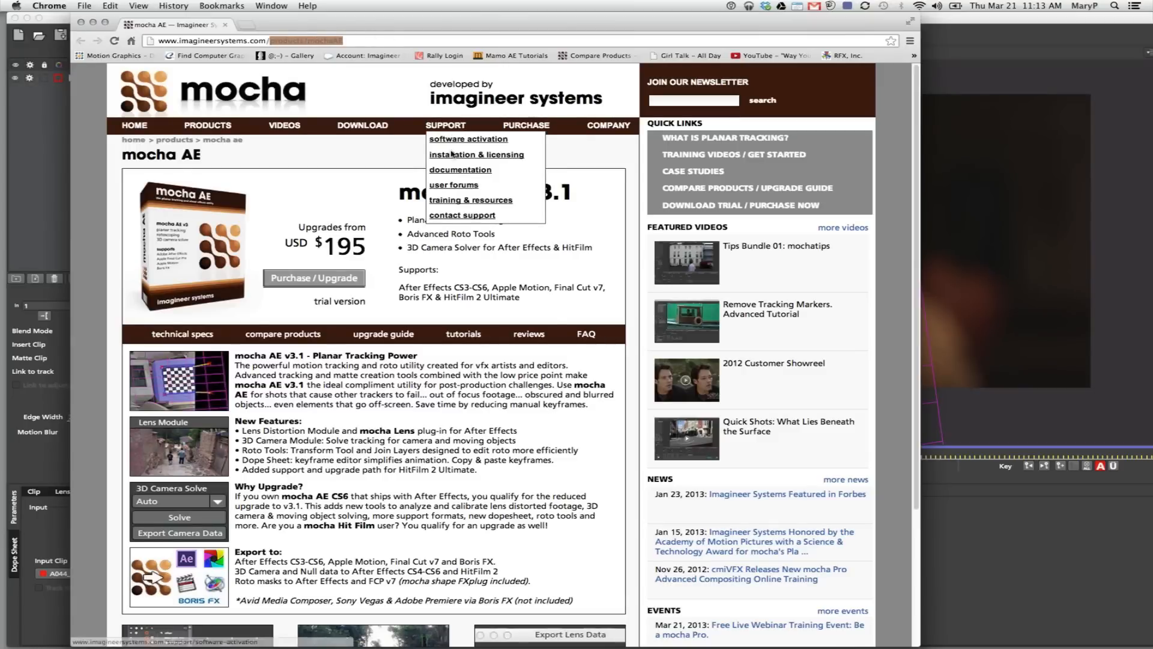
click(452, 155)
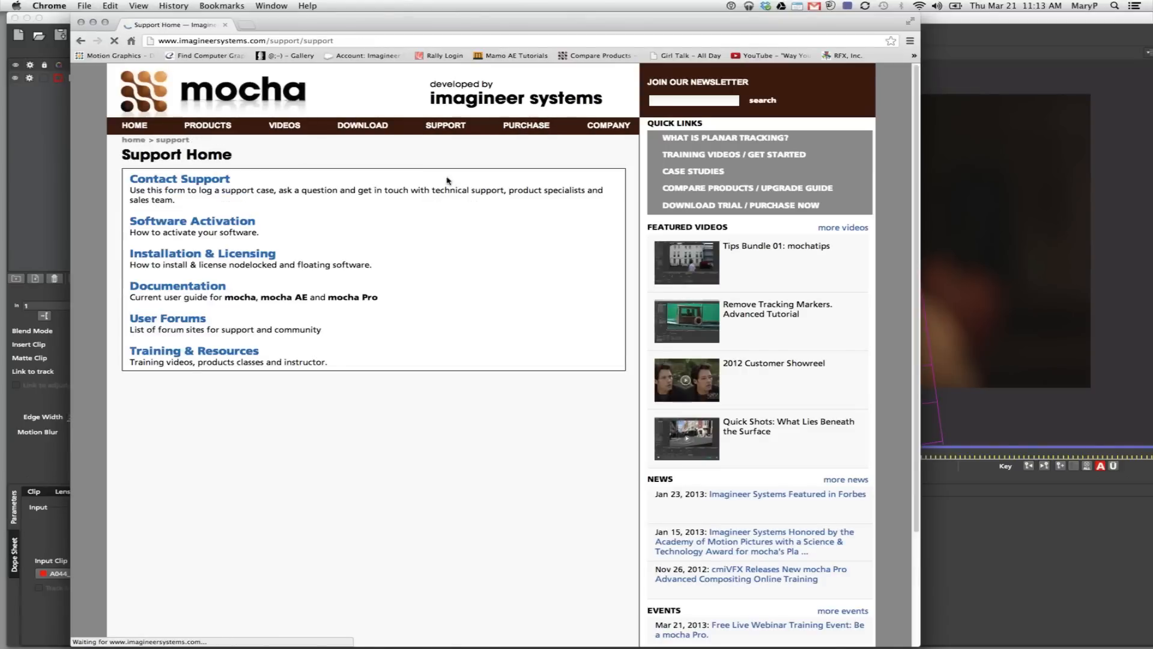
mouse_move(452, 130)
click(453, 218)
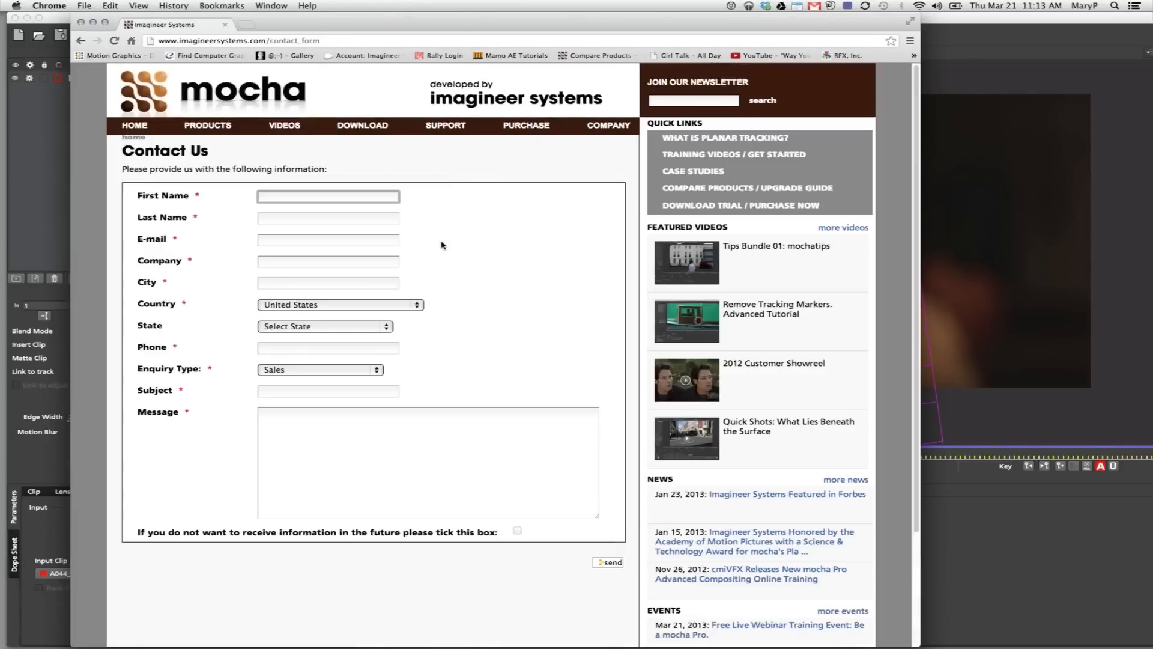
click(267, 197)
click(283, 171)
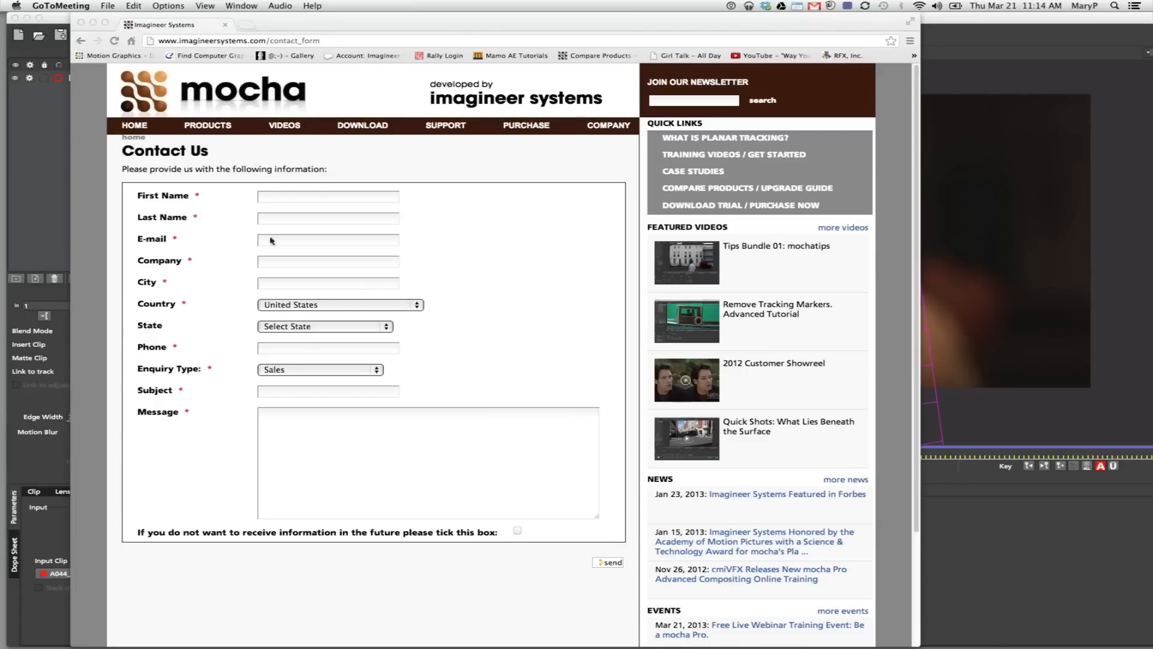
click(93, 24)
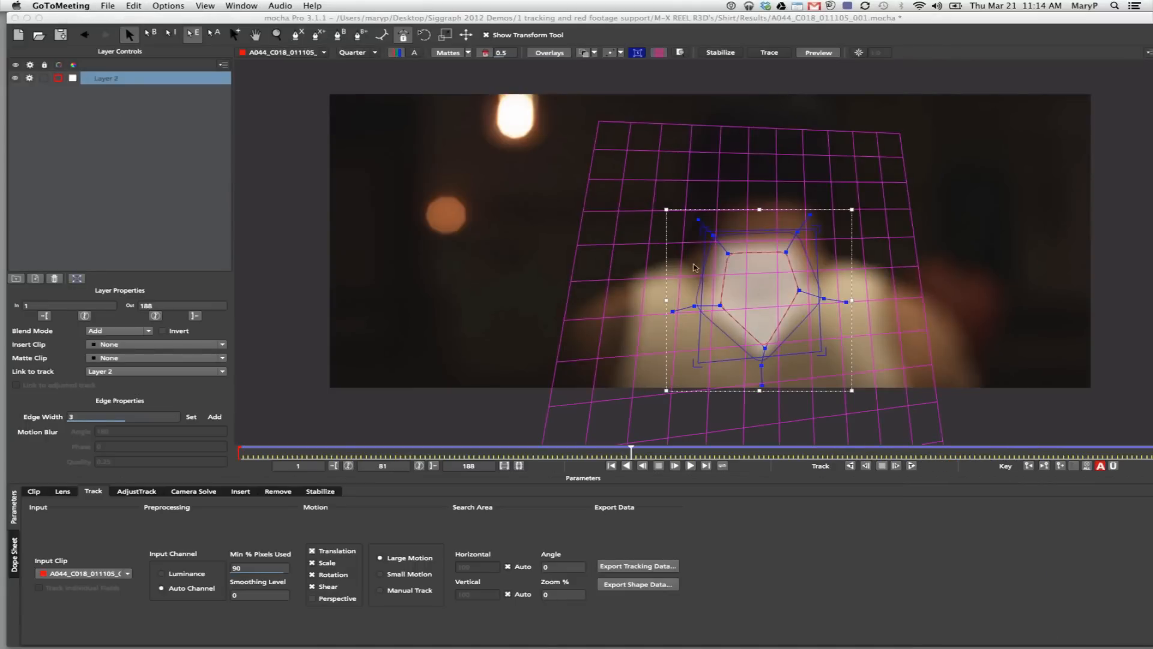
- Turn off Shear, Rotation and Scale so only Translation is tracked, and track Layer 2 forward from frame 81 to frame 94
click(312, 588)
click(311, 586)
click(312, 574)
click(311, 562)
click(908, 465)
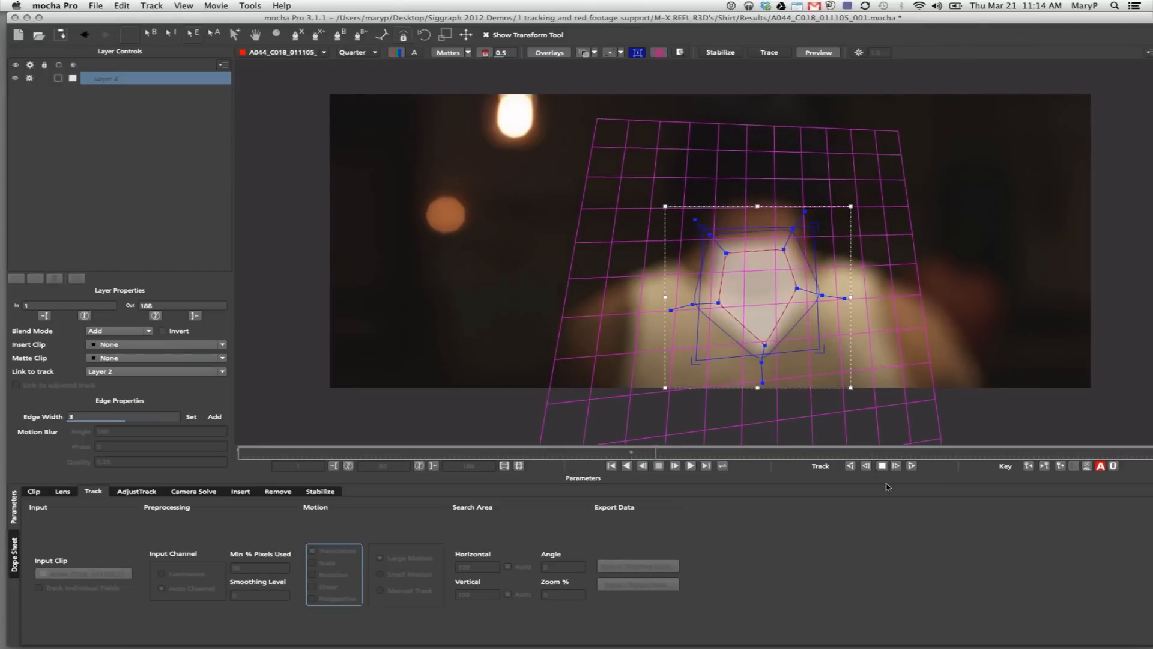
click(881, 466)
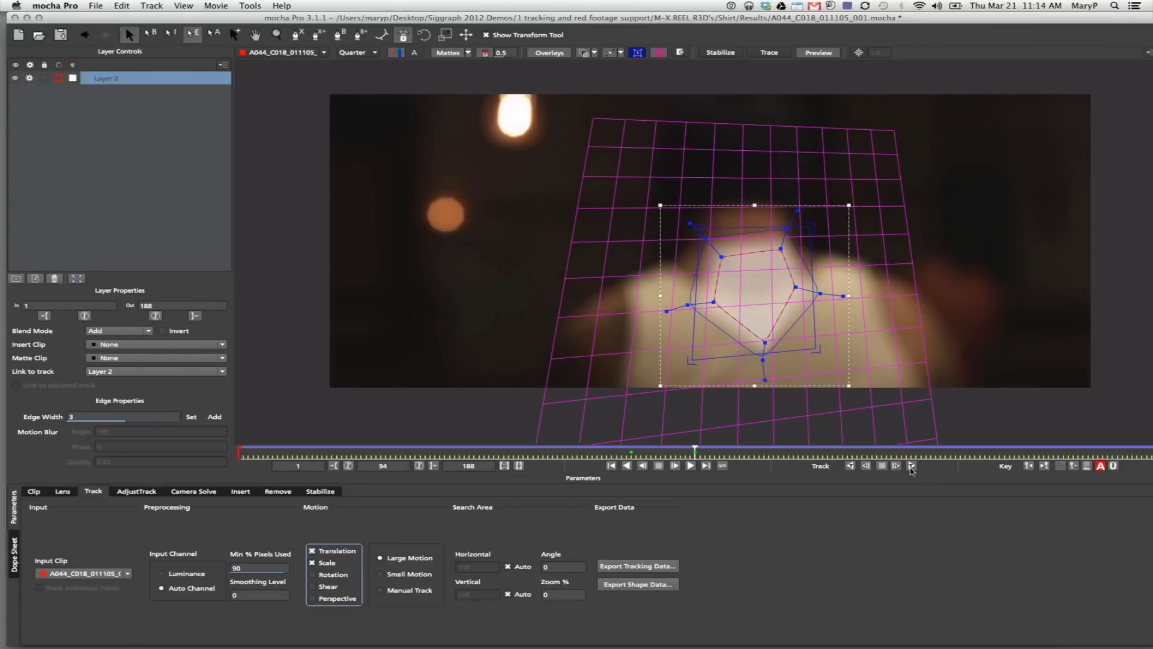
- Track the layer forward from frame 94 to frame 105 with Translation and Scale, and scrub back to frame 78
click(911, 470)
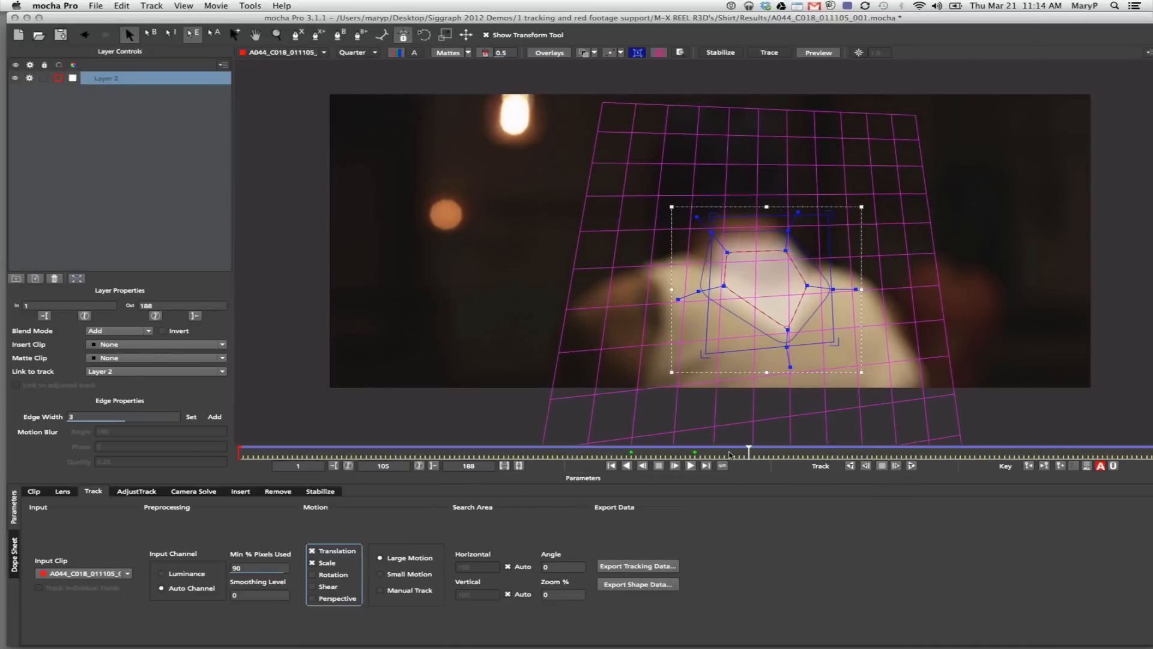
drag(749, 450, 617, 451)
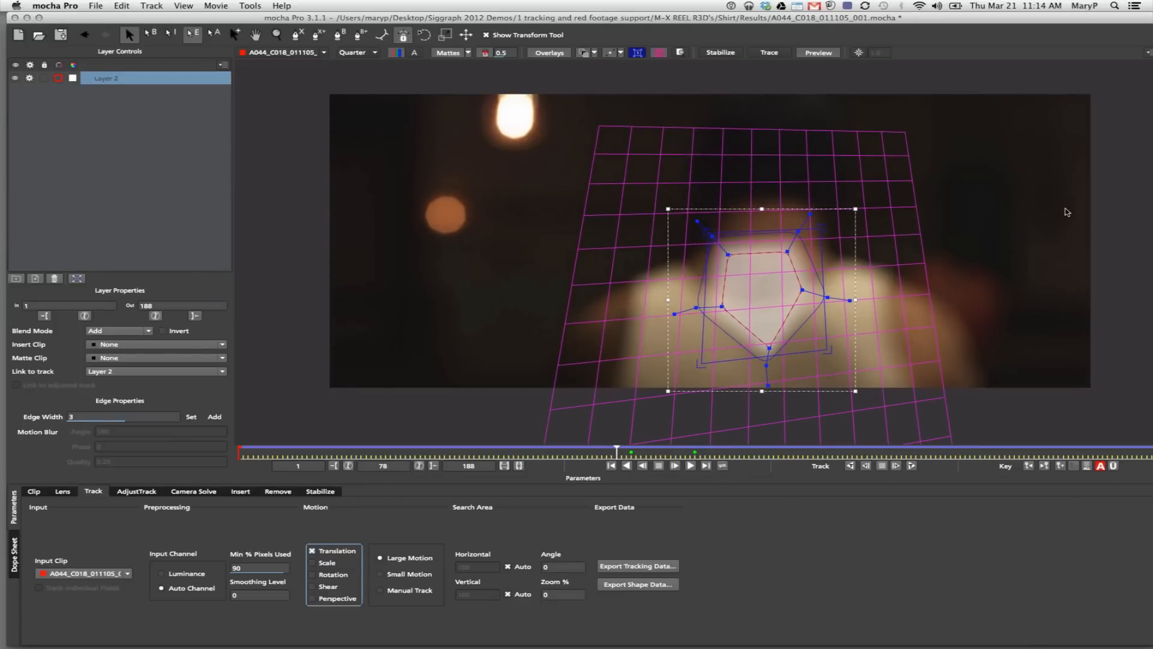
click(1066, 212)
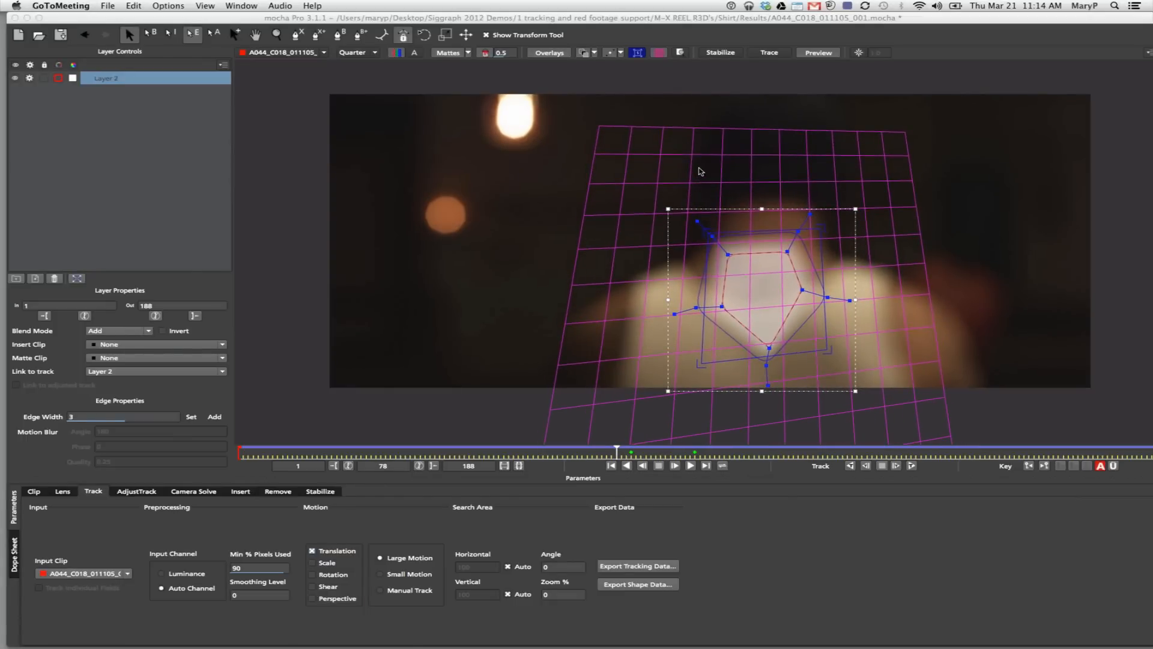
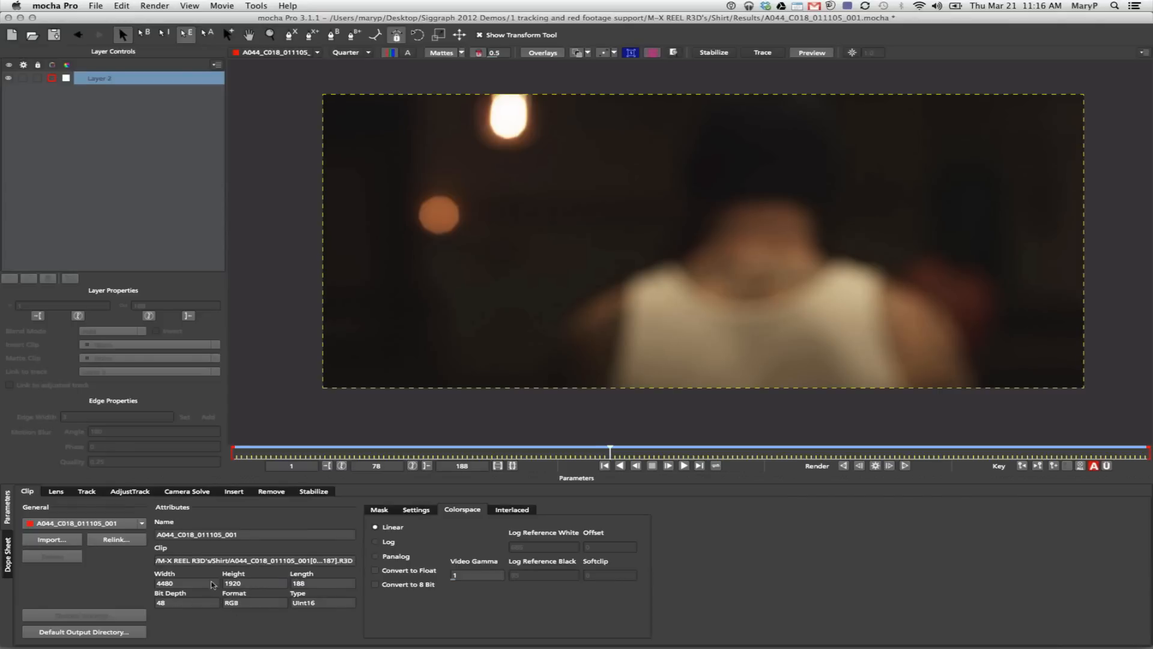
- Show the clip's frame settings, and open the recent project 092_mon_0010_before.mocha without saving the current project
click(400, 511)
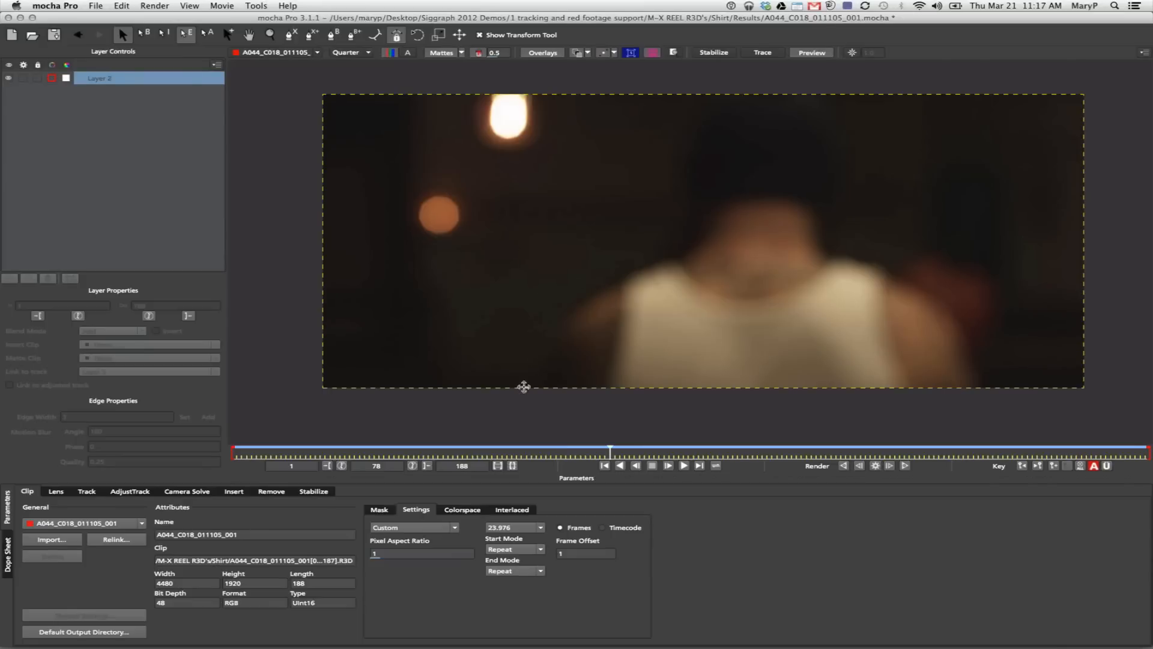
click(96, 6)
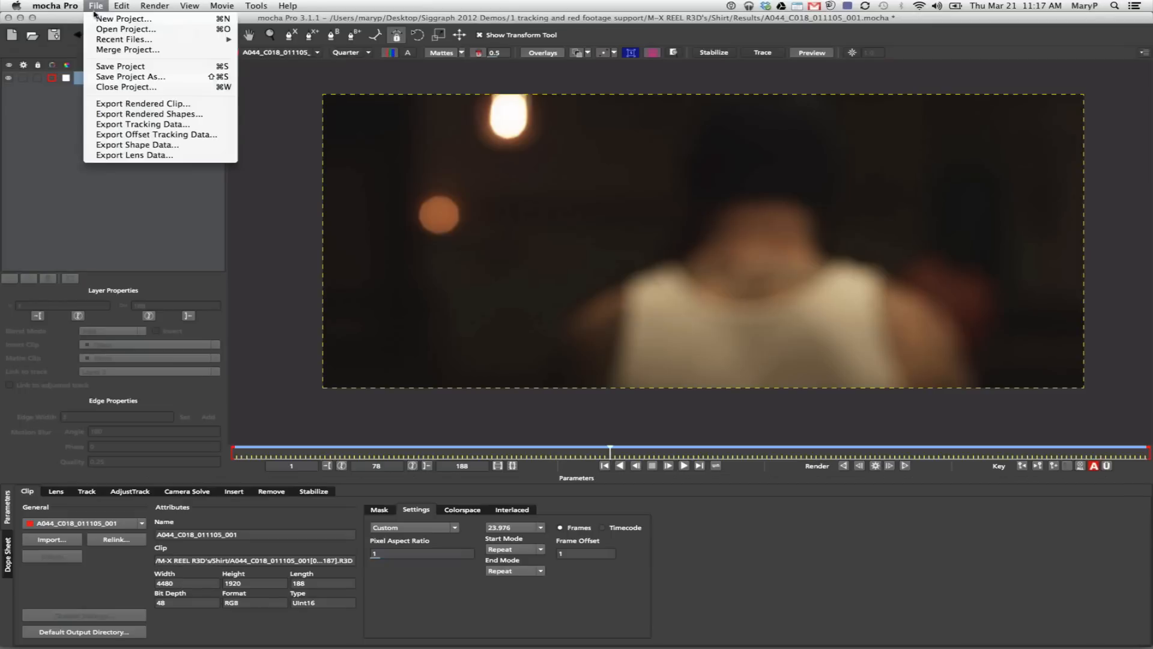
mouse_move(108, 42)
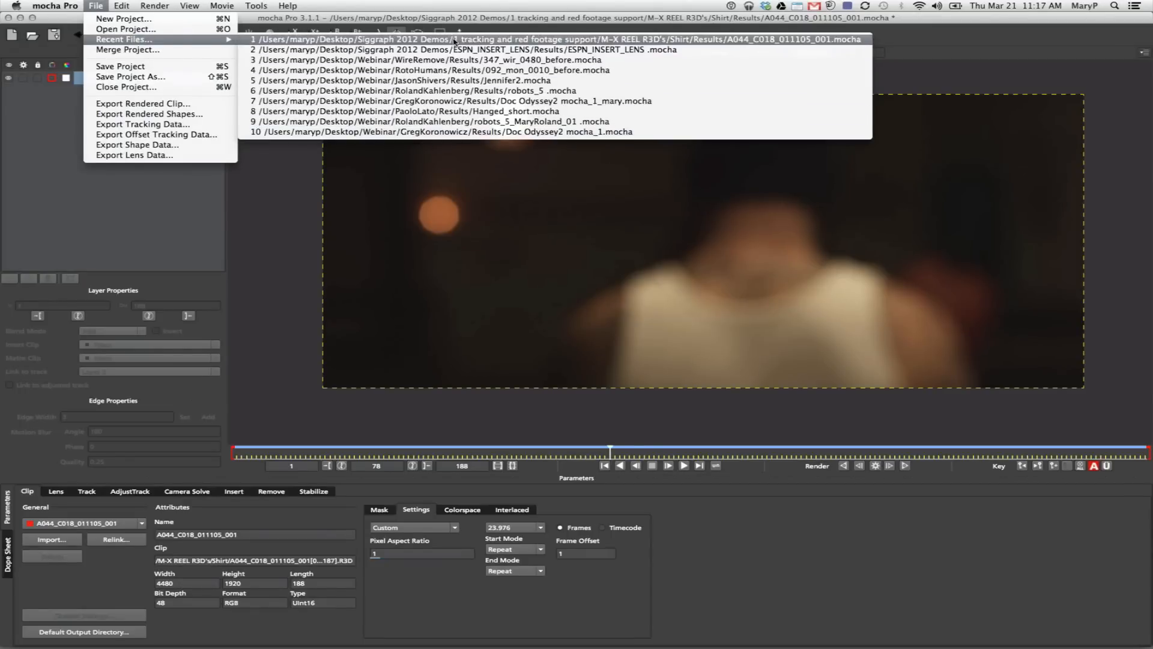
click(805, 130)
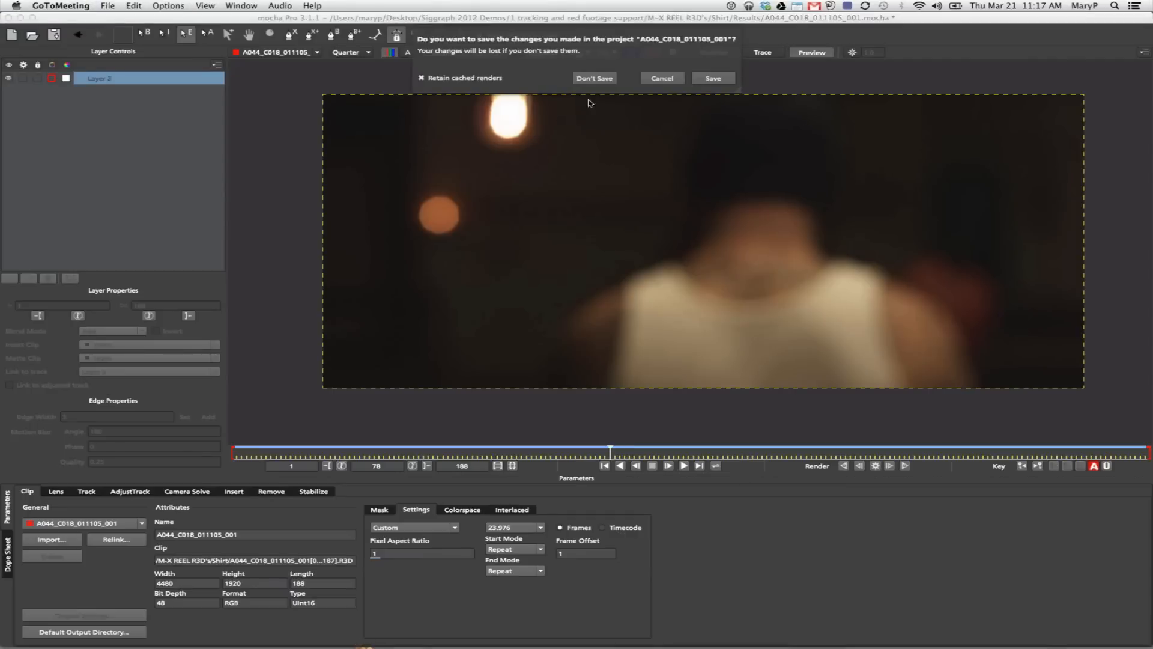
click(586, 78)
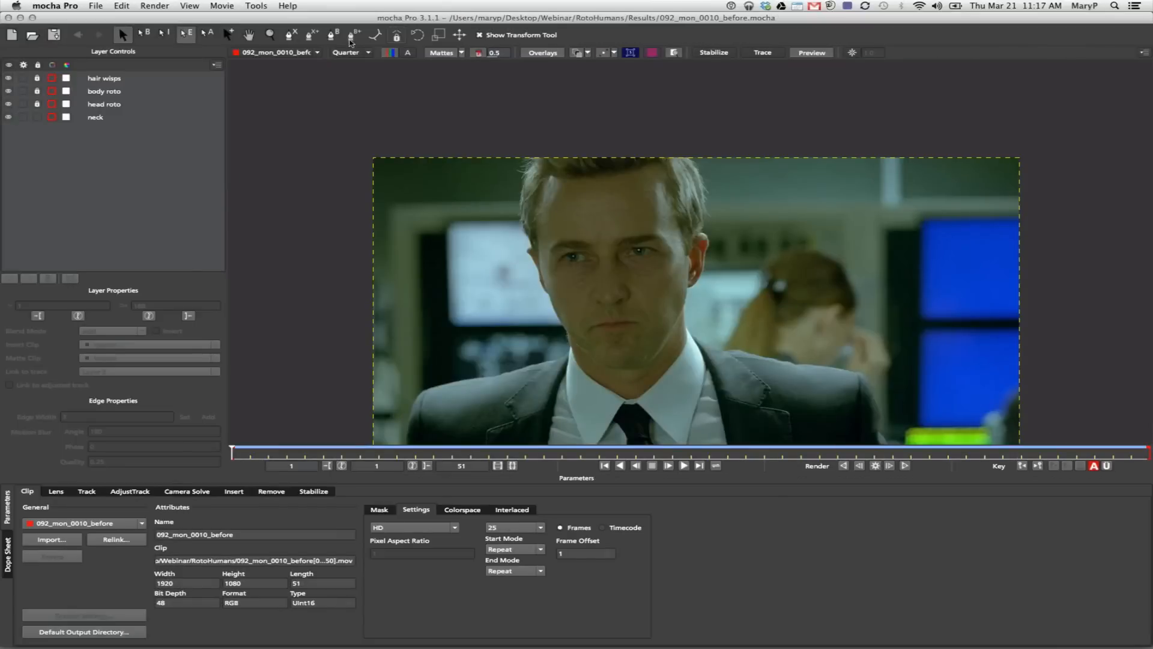
- Draw a closed six-point X-spline around the centre of the man's face, from above the hairline to the chin
click(291, 35)
click(560, 151)
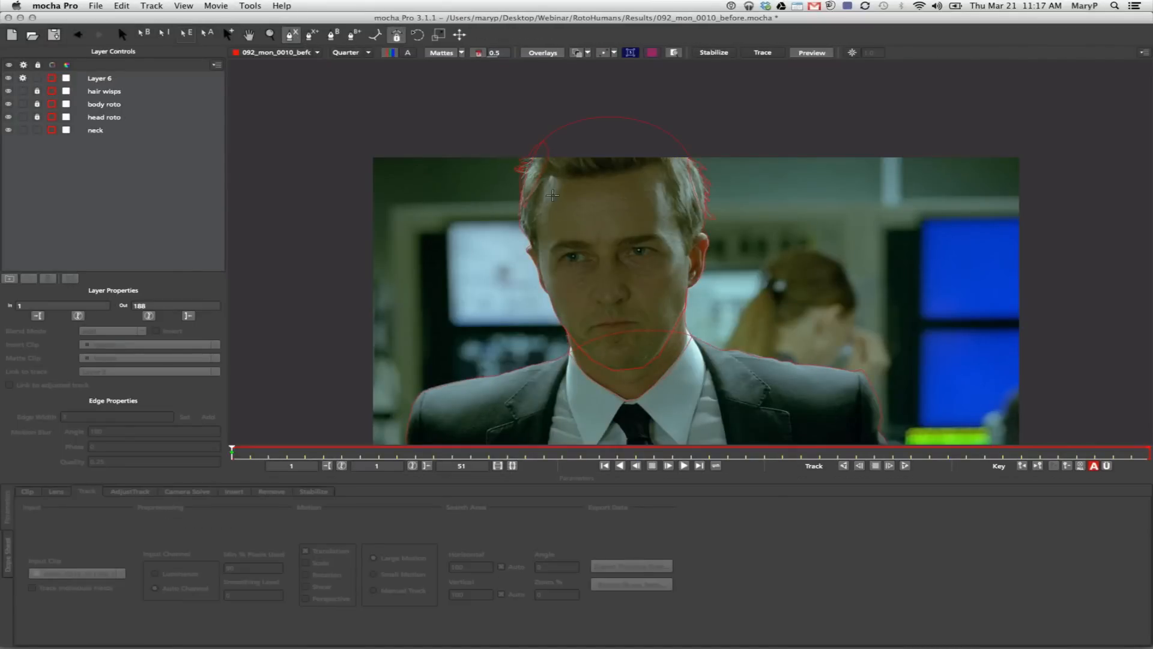
click(551, 252)
click(589, 341)
click(651, 360)
click(676, 253)
click(642, 144)
click(560, 150)
- Draw a second, four-point X-spline layer around the hair and temple above the ear beside the face spline
click(291, 34)
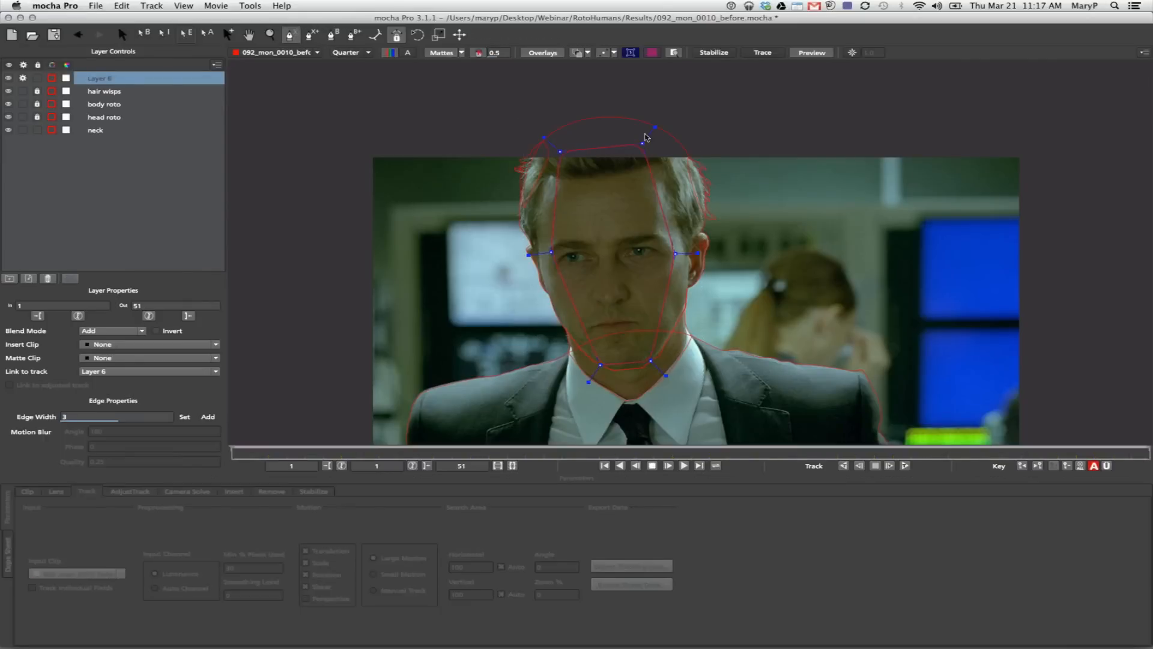
click(651, 145)
click(692, 140)
click(709, 232)
click(680, 244)
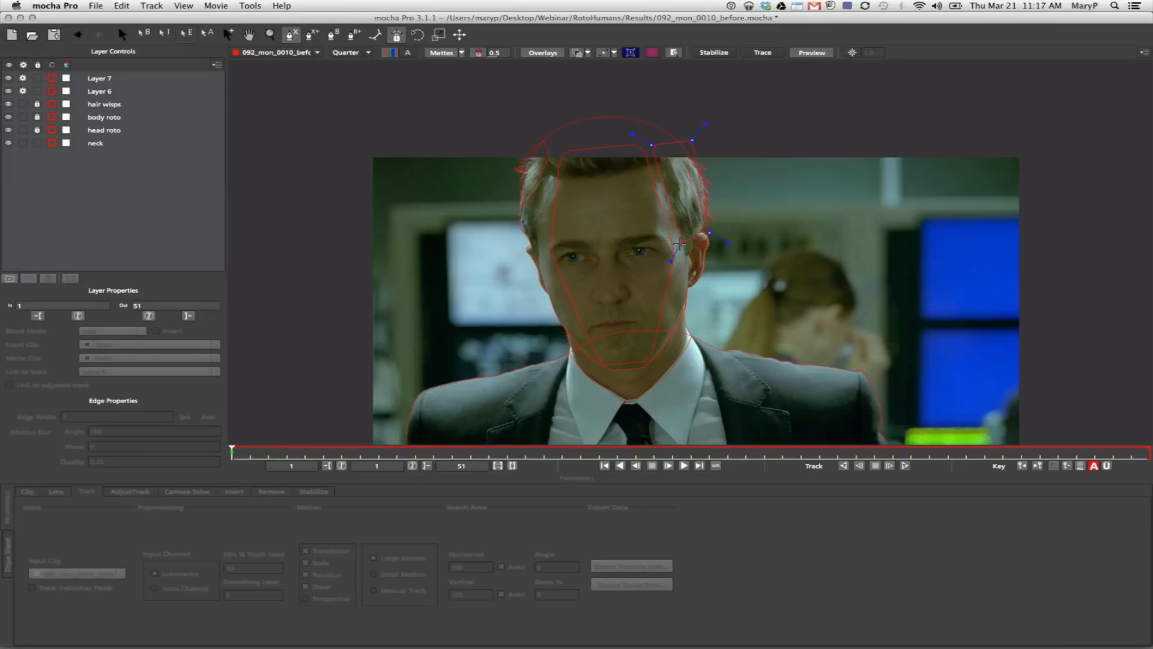
click(653, 146)
- Draw a third X-spline layer along the cheek and jaw between the ear and the chin
click(290, 36)
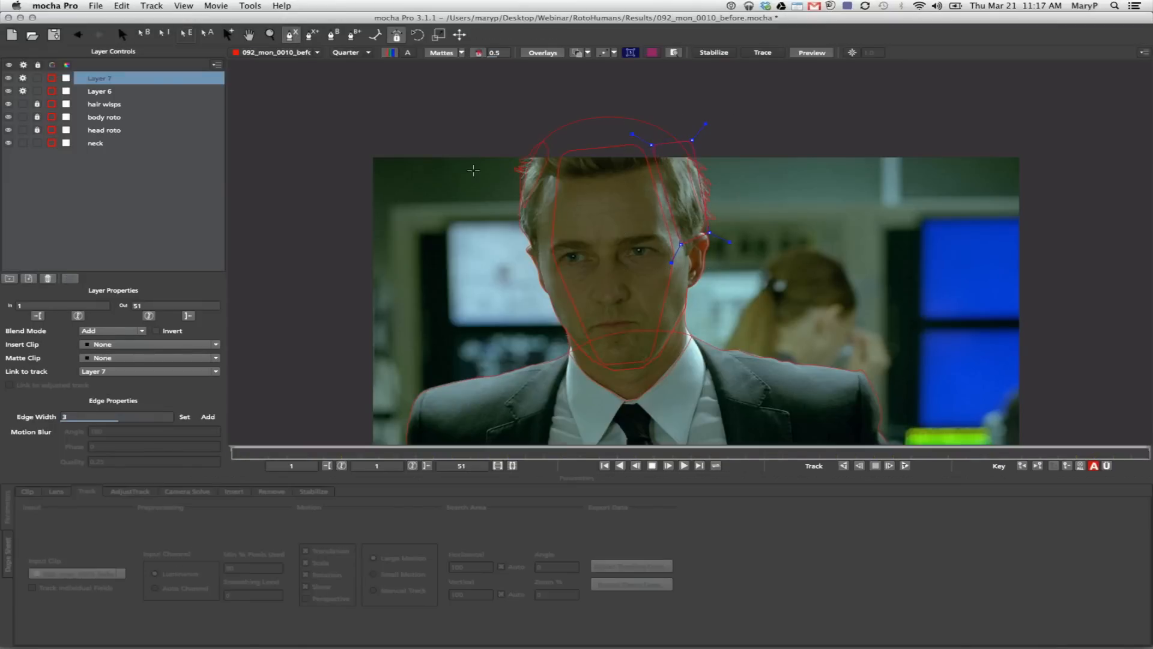
click(654, 349)
click(676, 255)
click(718, 261)
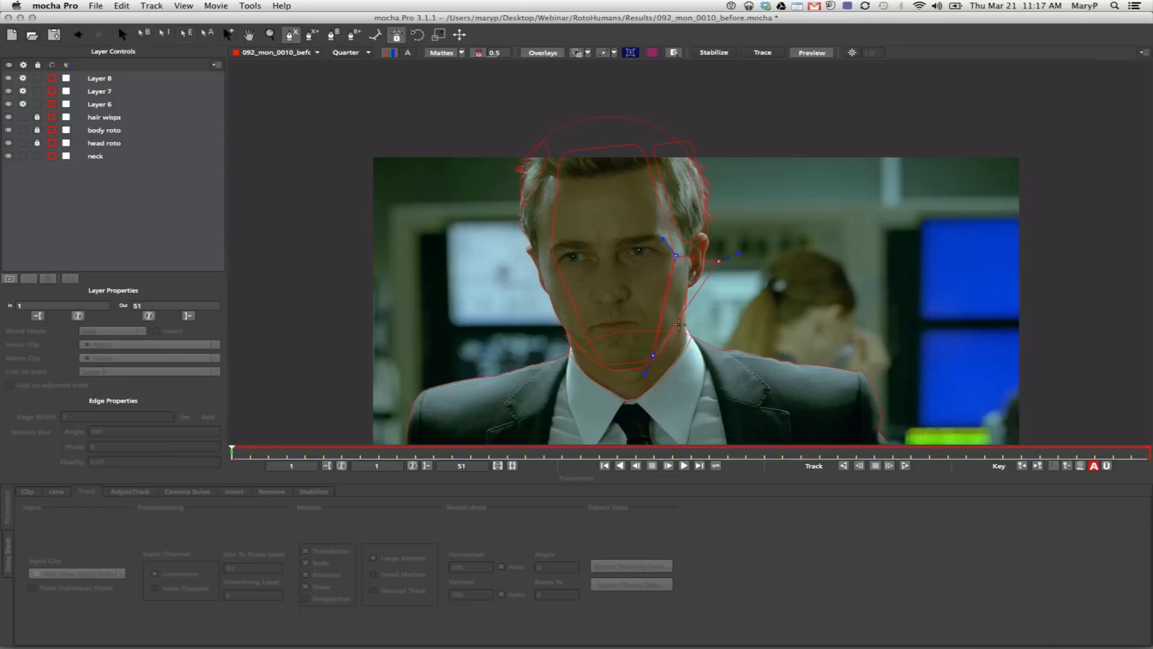
click(653, 355)
right_click(653, 355)
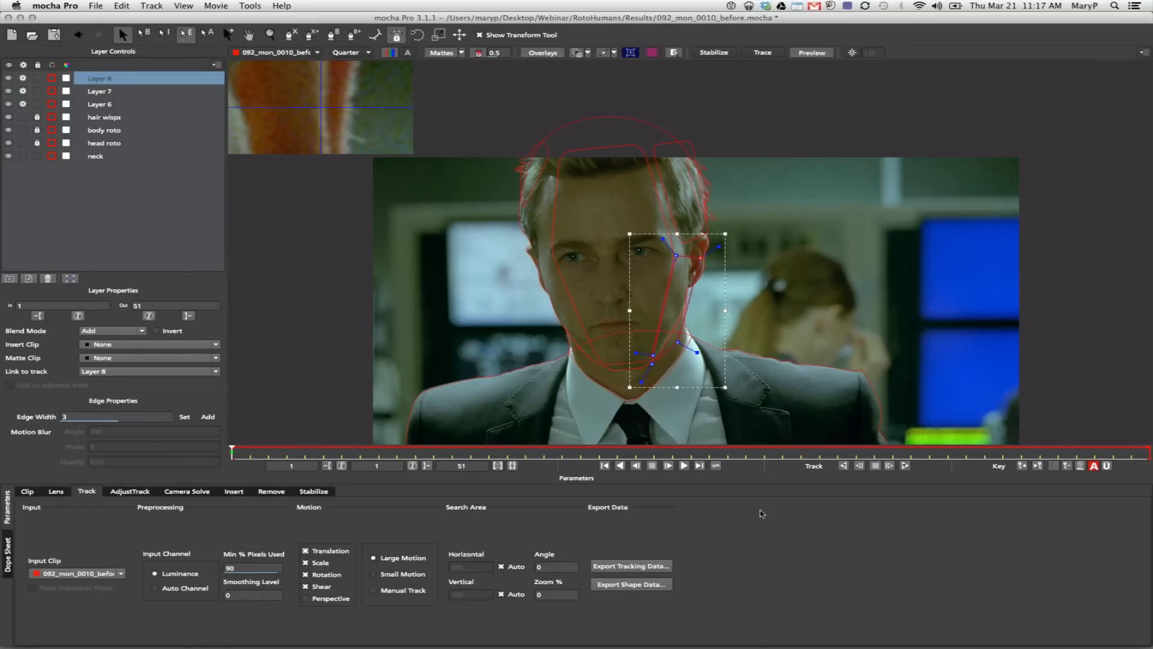
click(812, 122)
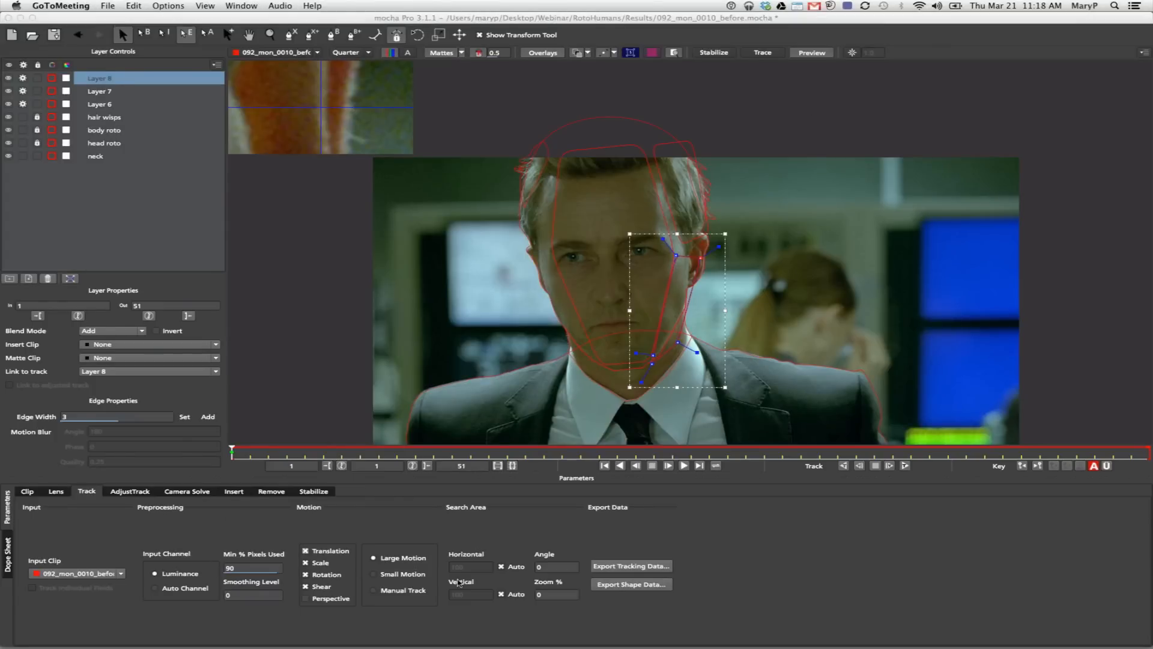
- Switch Layer 8's input channel to Auto Channel and back to Luminance, and set the search area Angle to 15
click(155, 589)
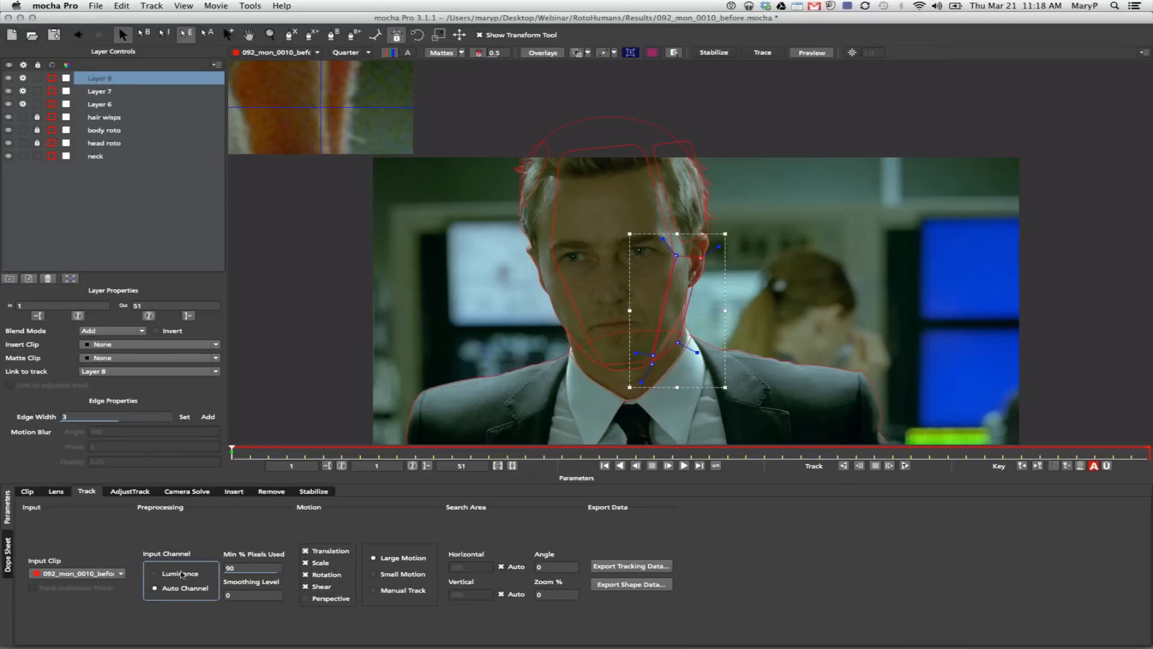
click(184, 574)
click(554, 567)
text(1)
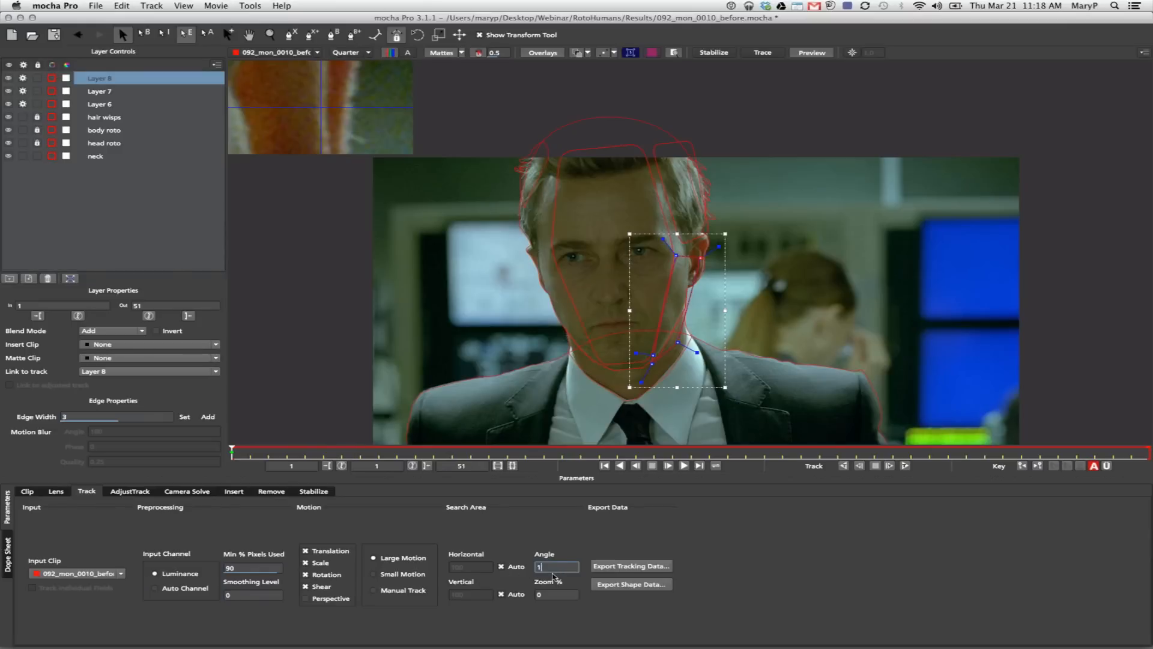
text(5)
- Select the large face spline with all its points, set its search area Zoom to 10%, and deselect the layer
click(608, 147)
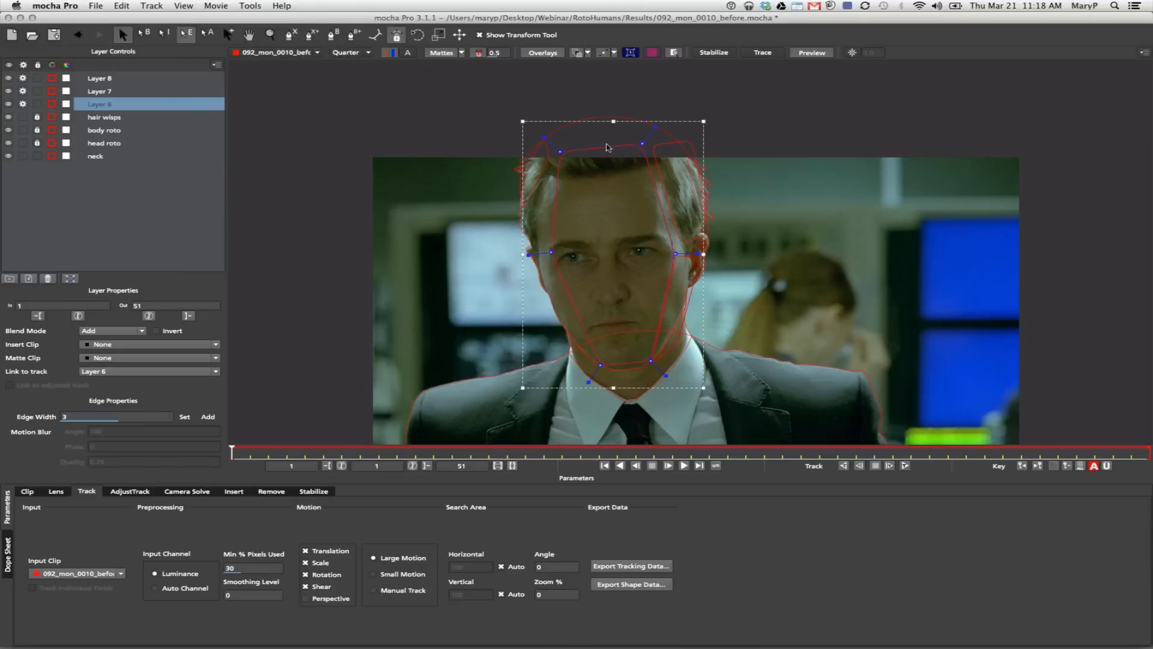
drag(463, 106, 755, 488)
drag(703, 126, 684, 187)
click(545, 594)
text(10)
click(955, 247)
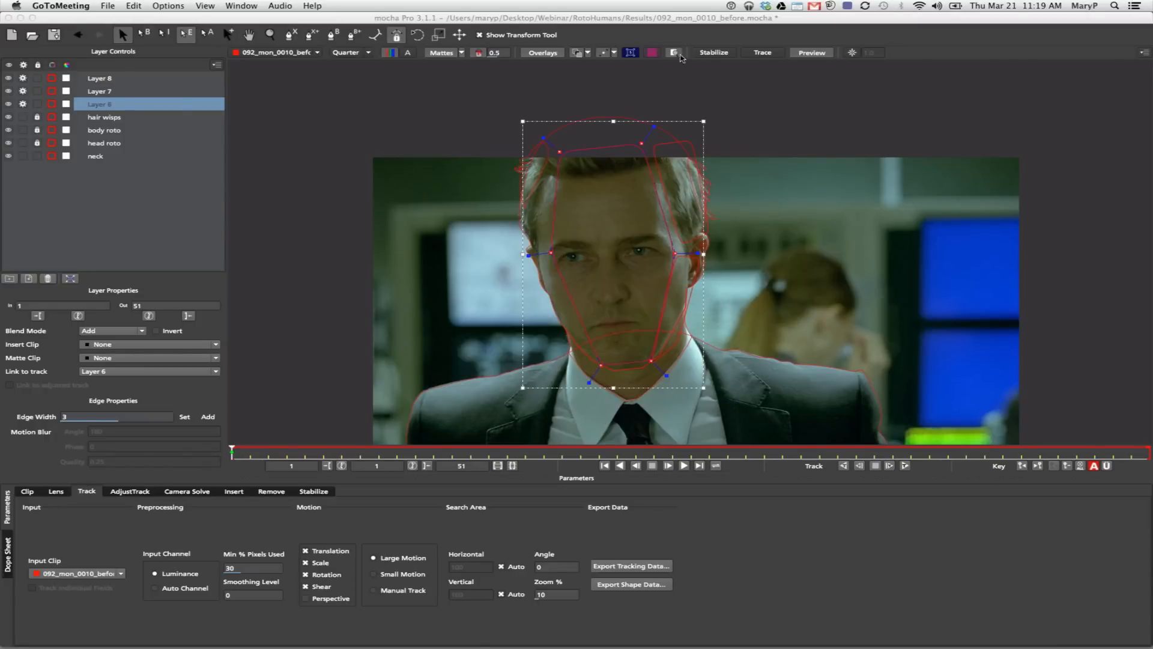
click(572, 159)
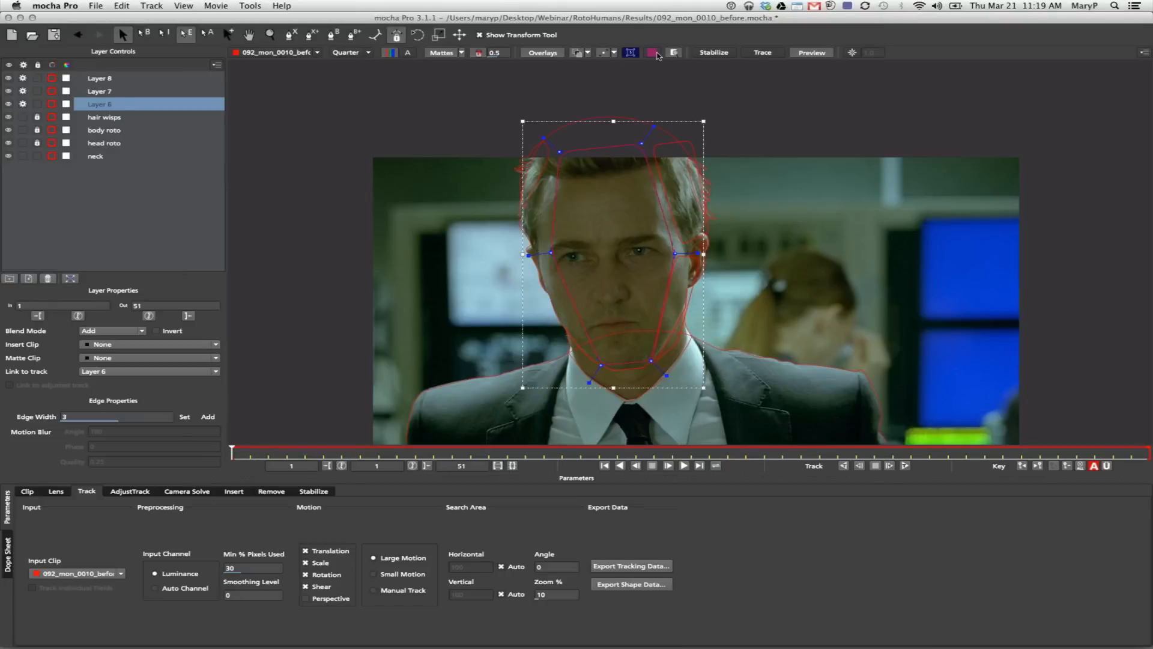
click(293, 174)
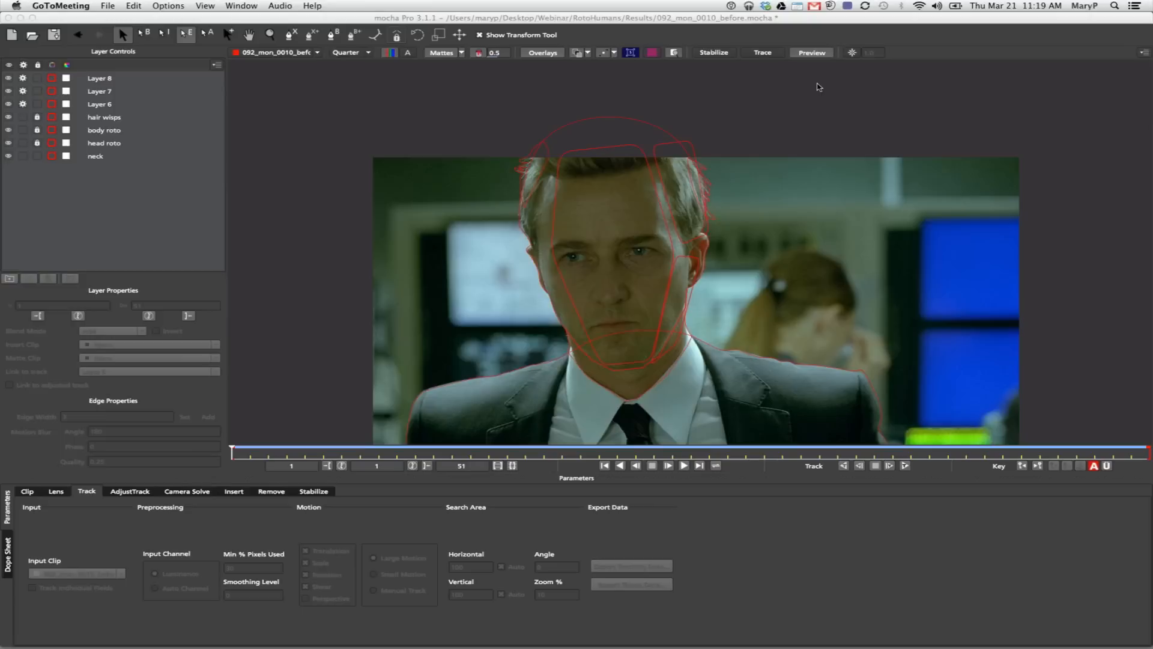
click(391, 263)
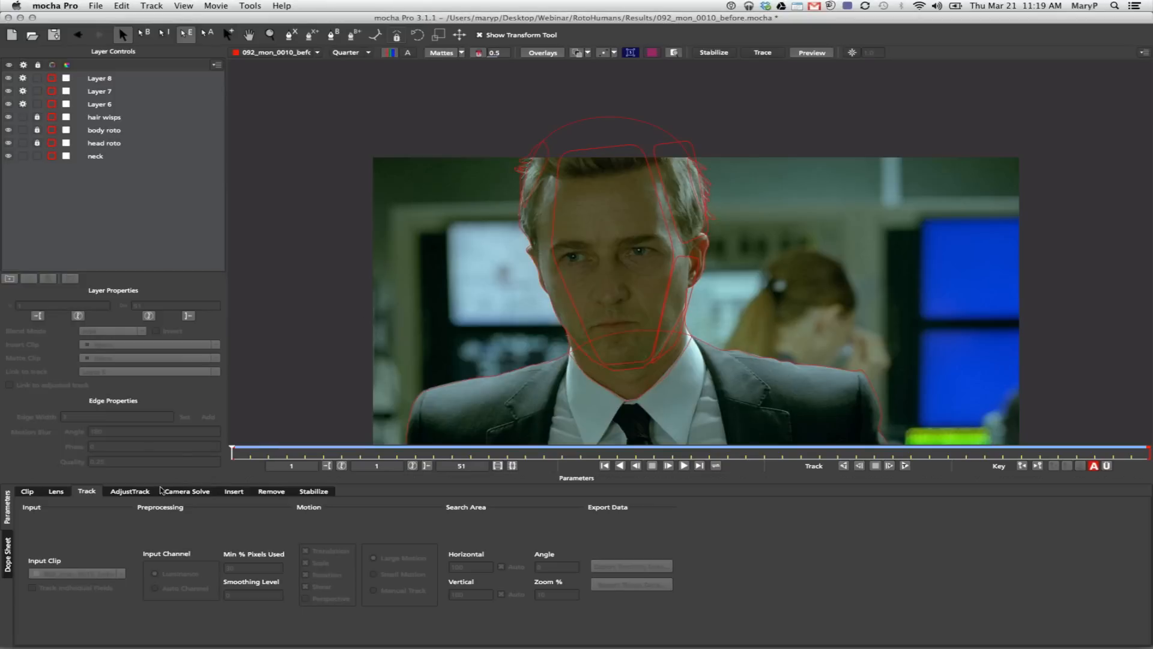
- Switch to the Insert module, and delete Layer 8, Layer 7 and Layer 6
click(232, 492)
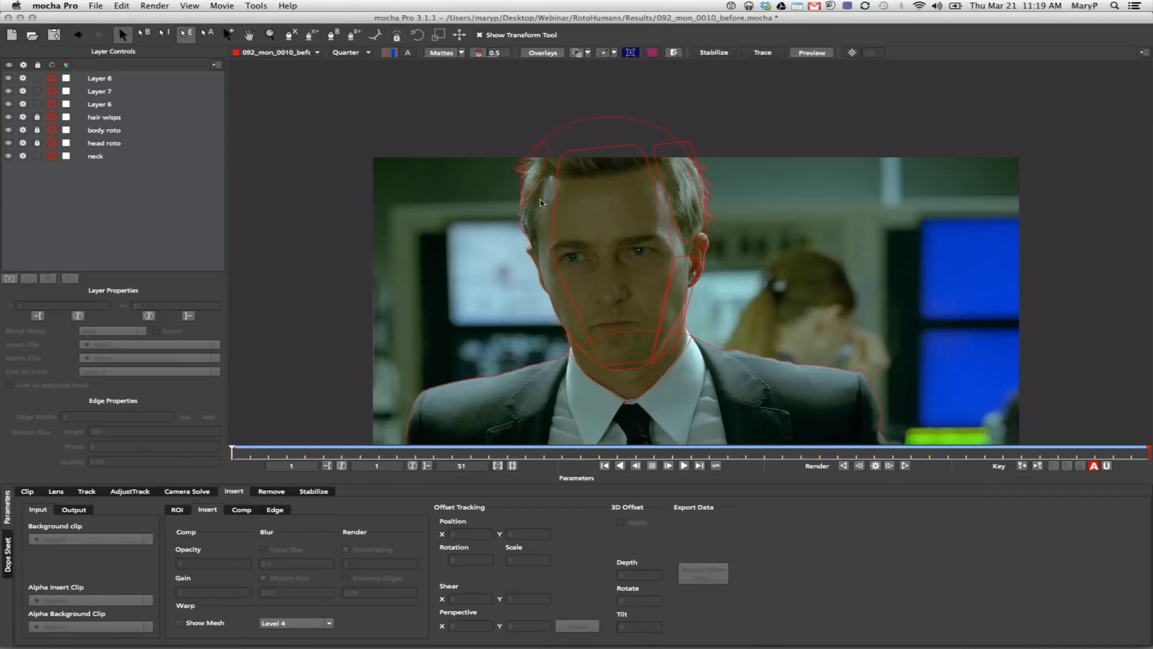
click(98, 79)
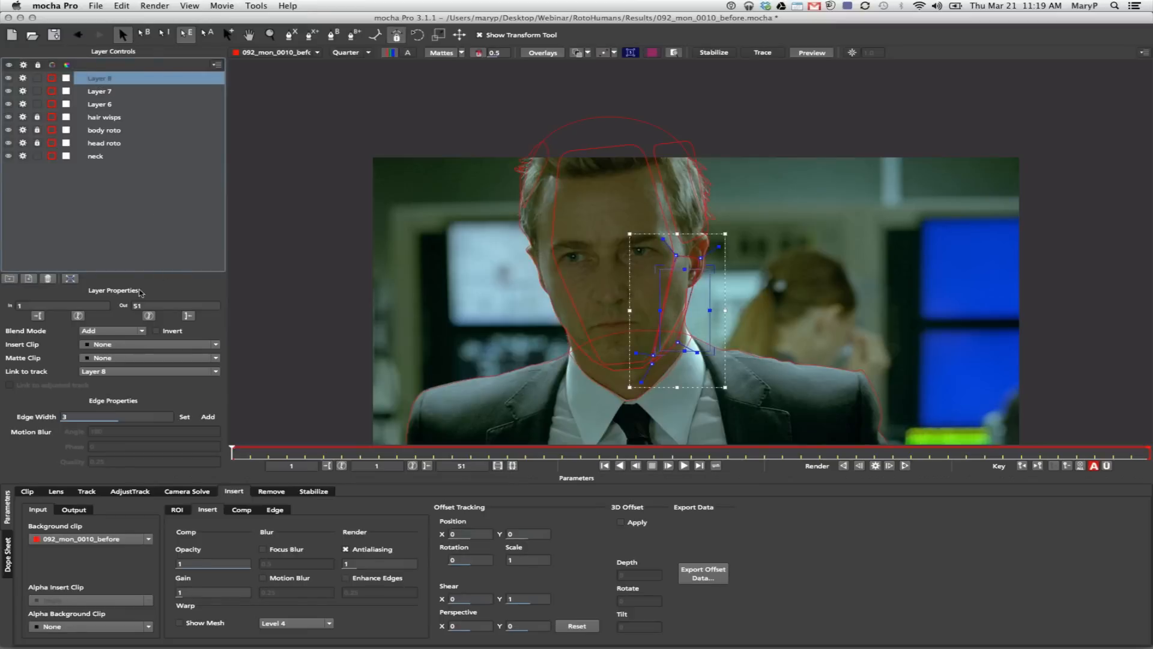
click(48, 278)
click(89, 78)
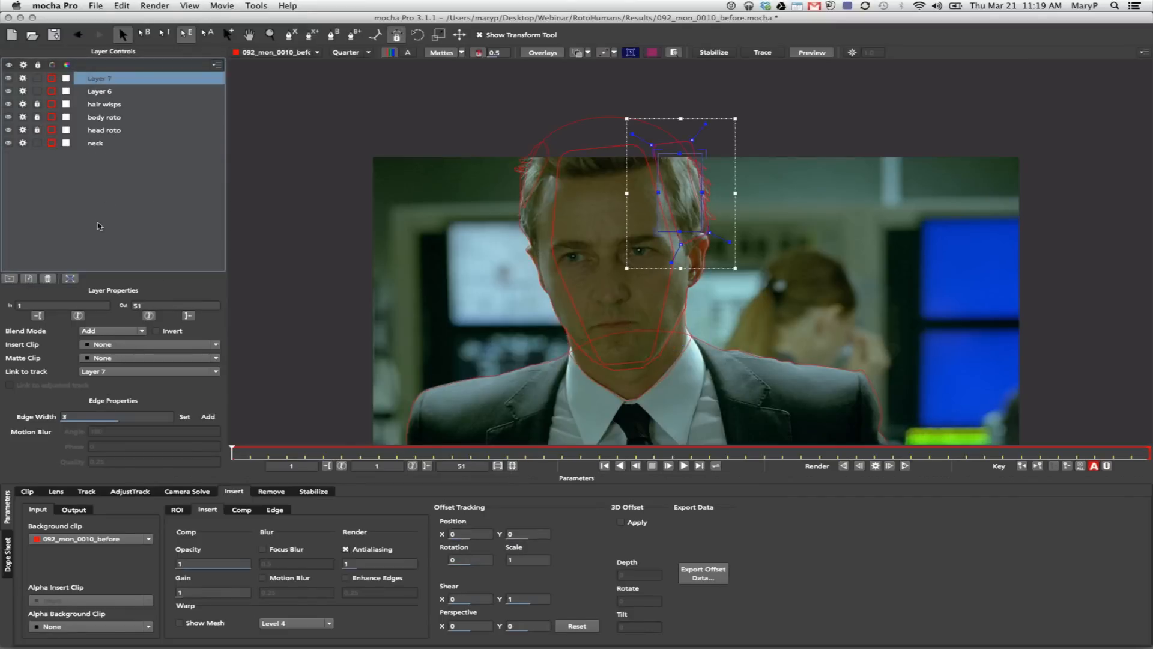
click(50, 279)
click(95, 79)
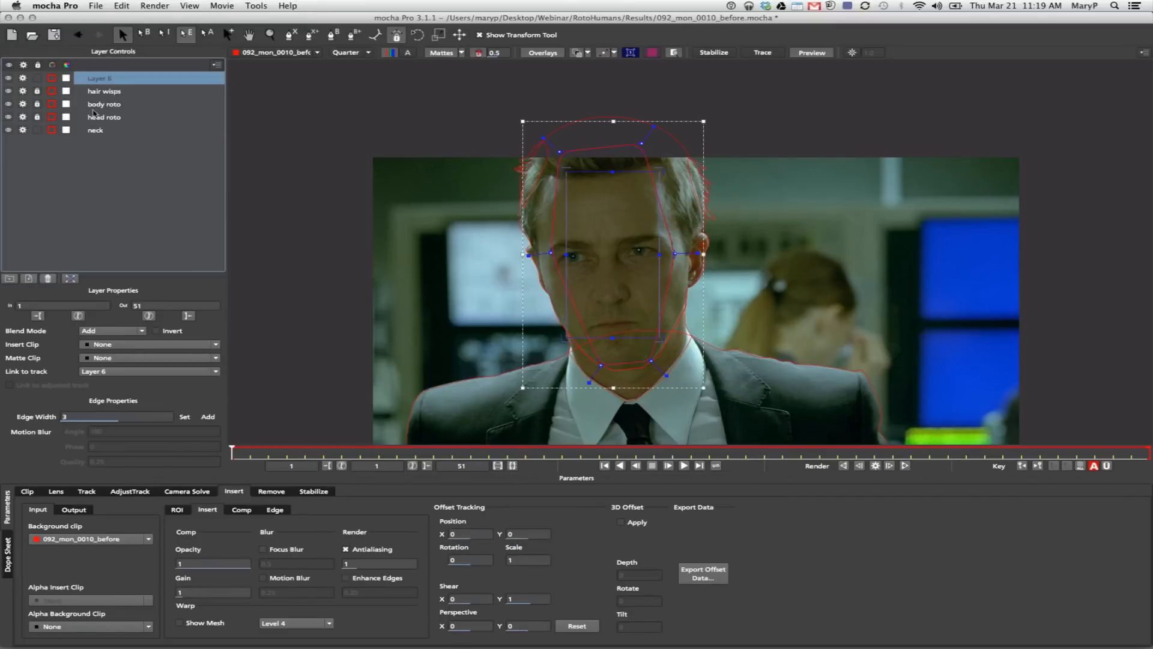
click(49, 280)
- Unlock the head roto layer, and show its tracking parameters
click(91, 105)
click(38, 104)
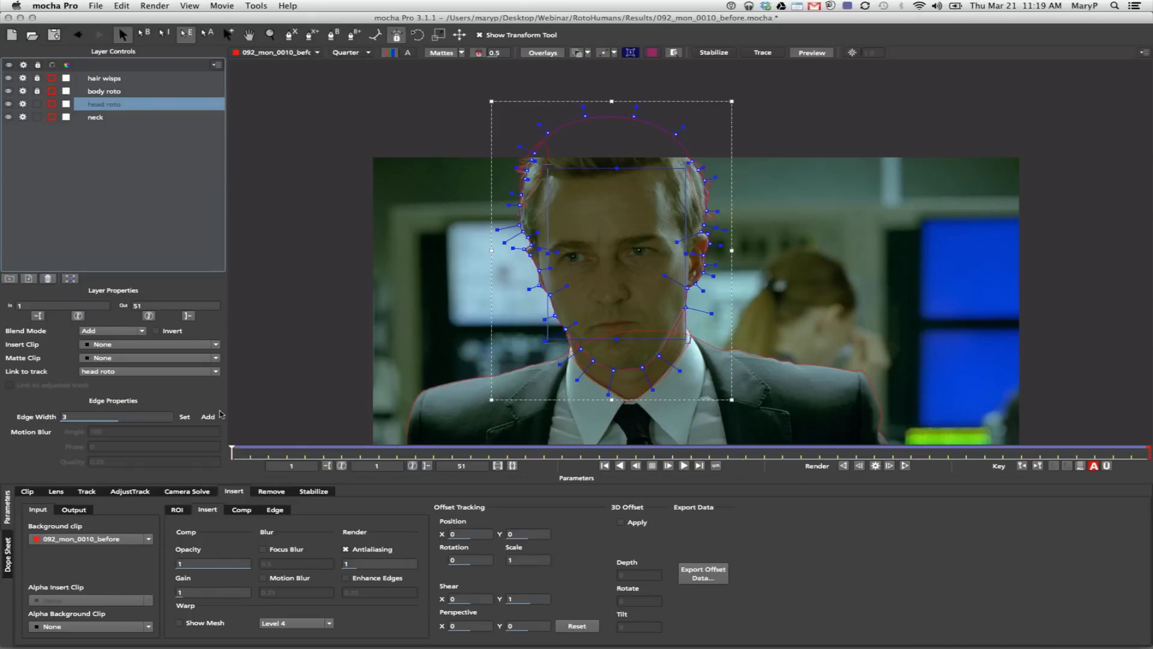
click(76, 493)
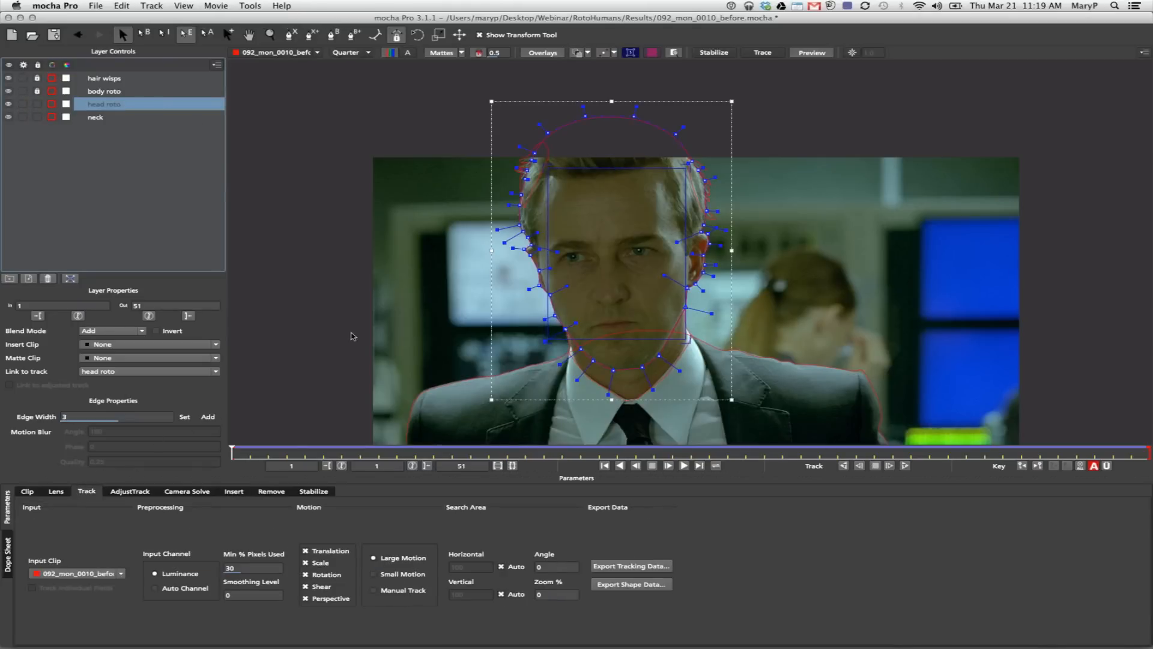
- Fit the four surface corners of the head roto layer around the man's forehead, between hairline and eyebrows, at frame 1
drag(686, 168, 659, 170)
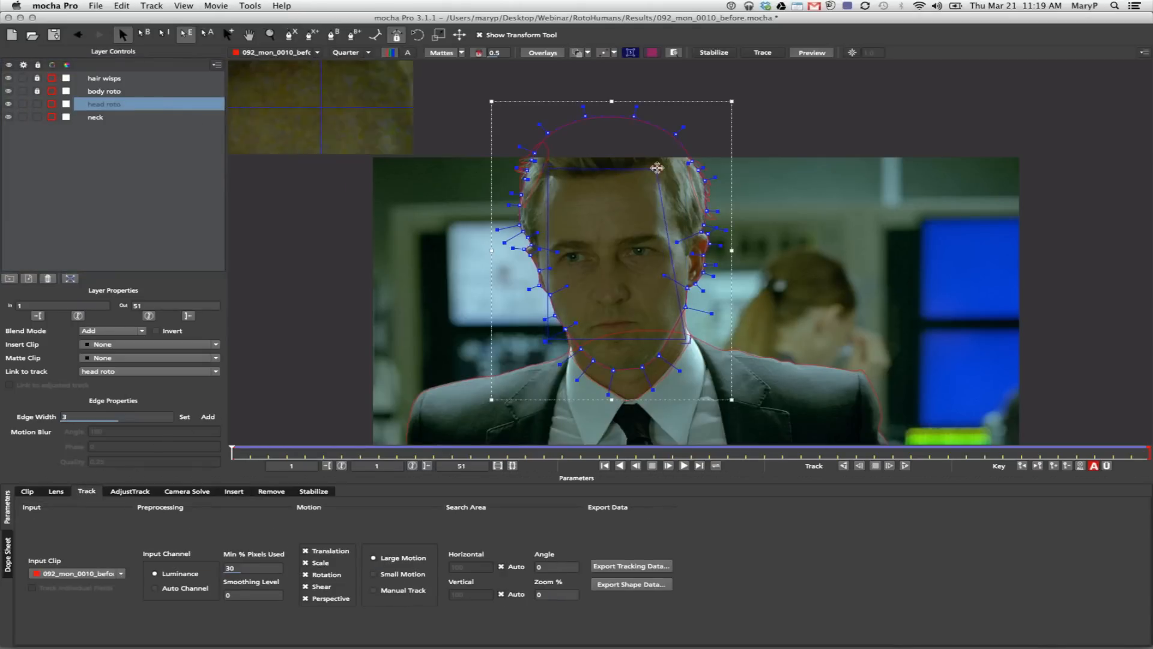
drag(683, 336, 661, 236)
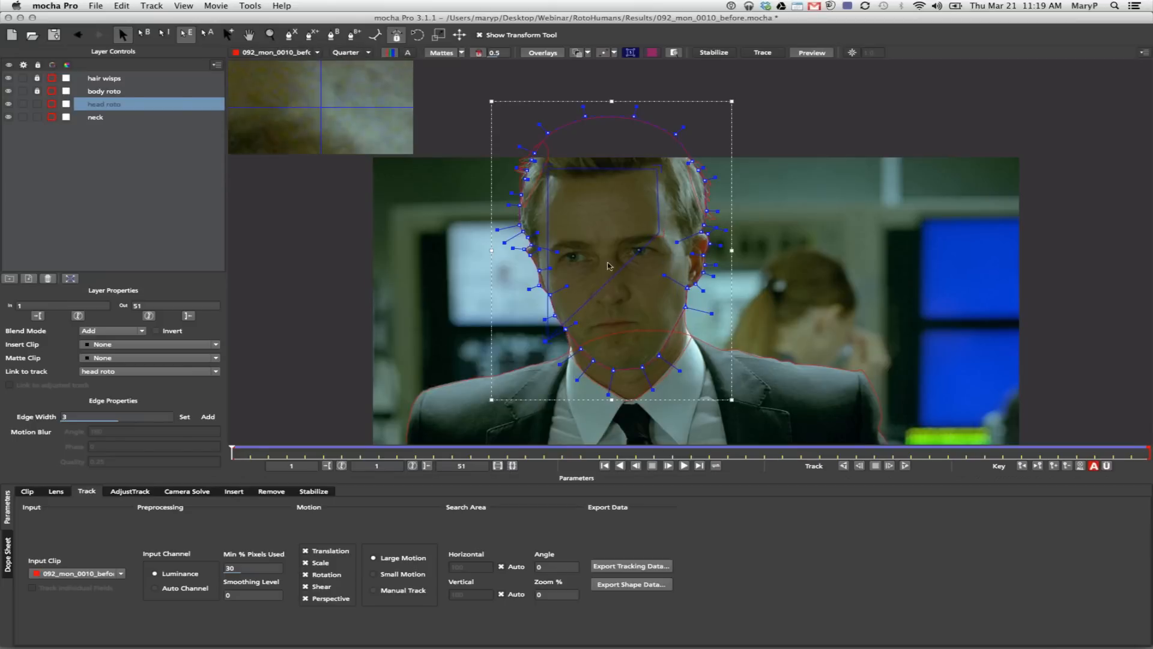
drag(545, 339, 551, 240)
drag(548, 169, 549, 177)
drag(658, 169, 653, 172)
click(802, 397)
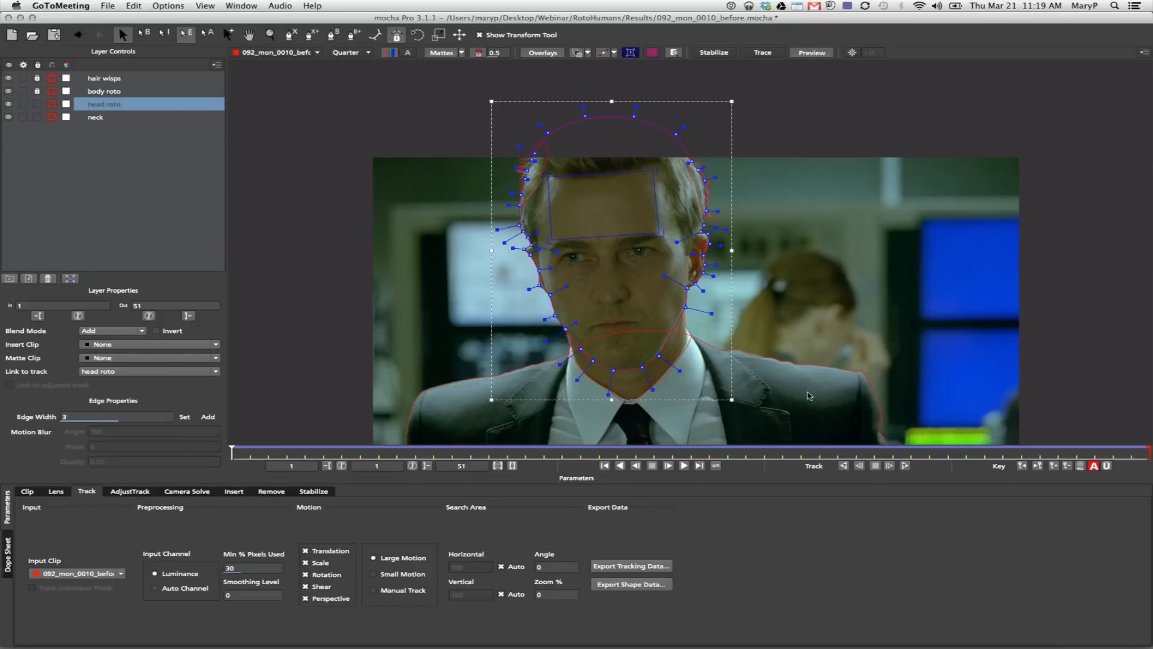
click(233, 453)
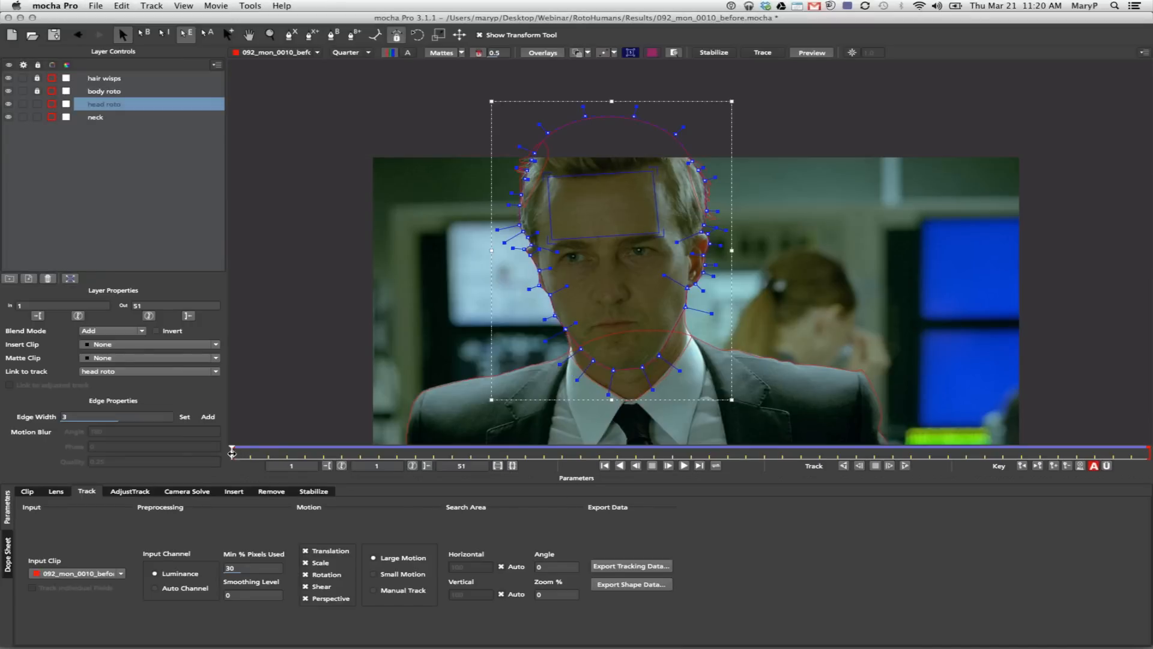
- Scrub the shot from frame 1 to 51 and back, and set the head roto layer's Insert Clip to Logo
drag(337, 453, 1131, 452)
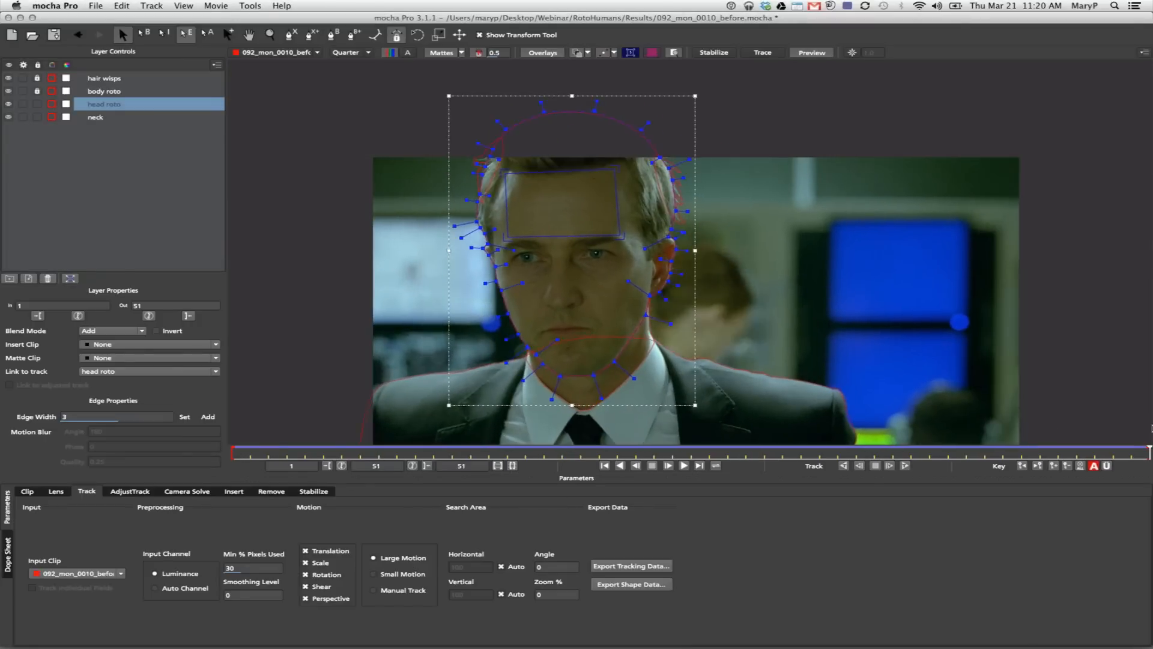
drag(871, 416, 1, 325)
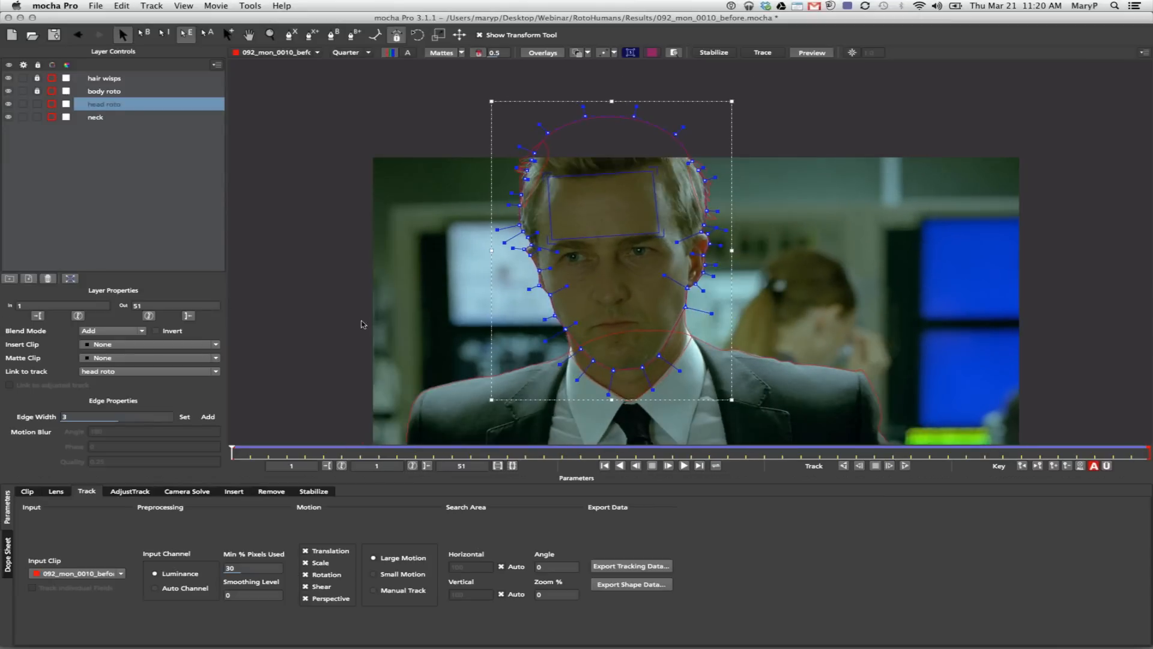
click(91, 345)
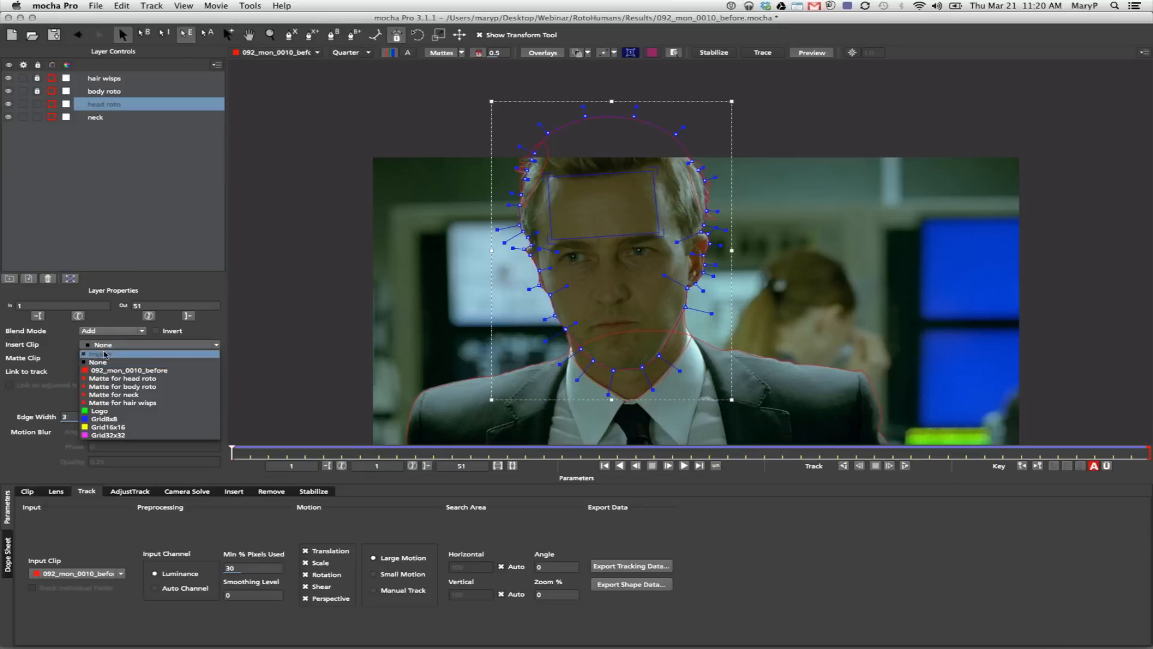
click(145, 411)
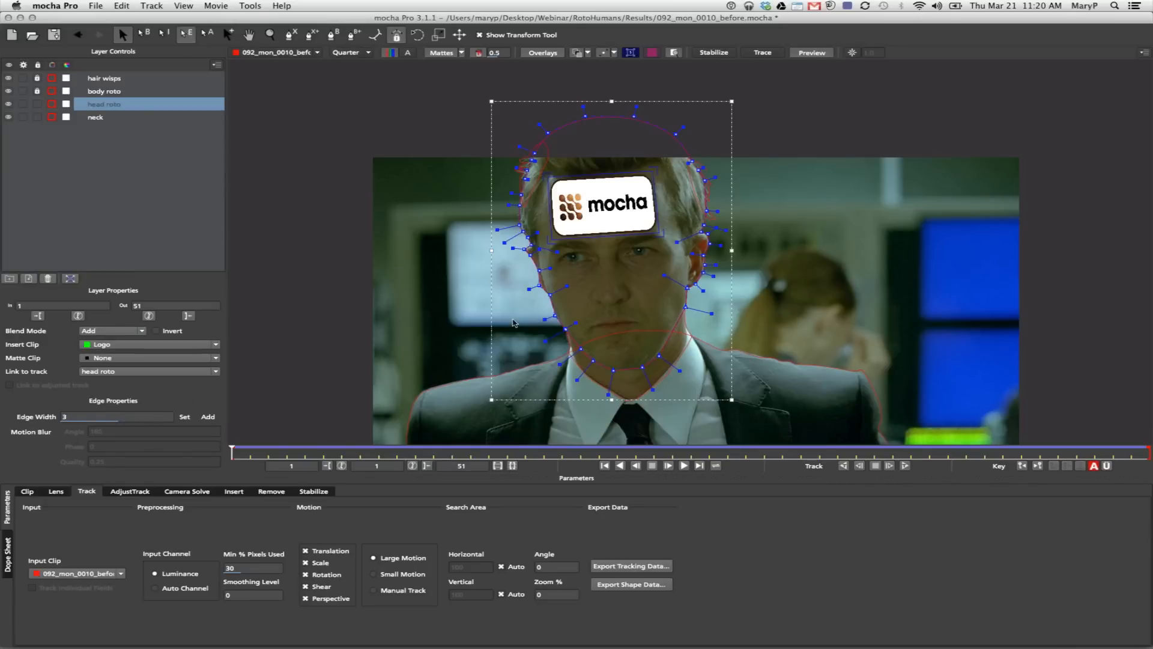
- Show the logo's warp mesh in the Insert module, and set the mesh to Level 2
click(234, 491)
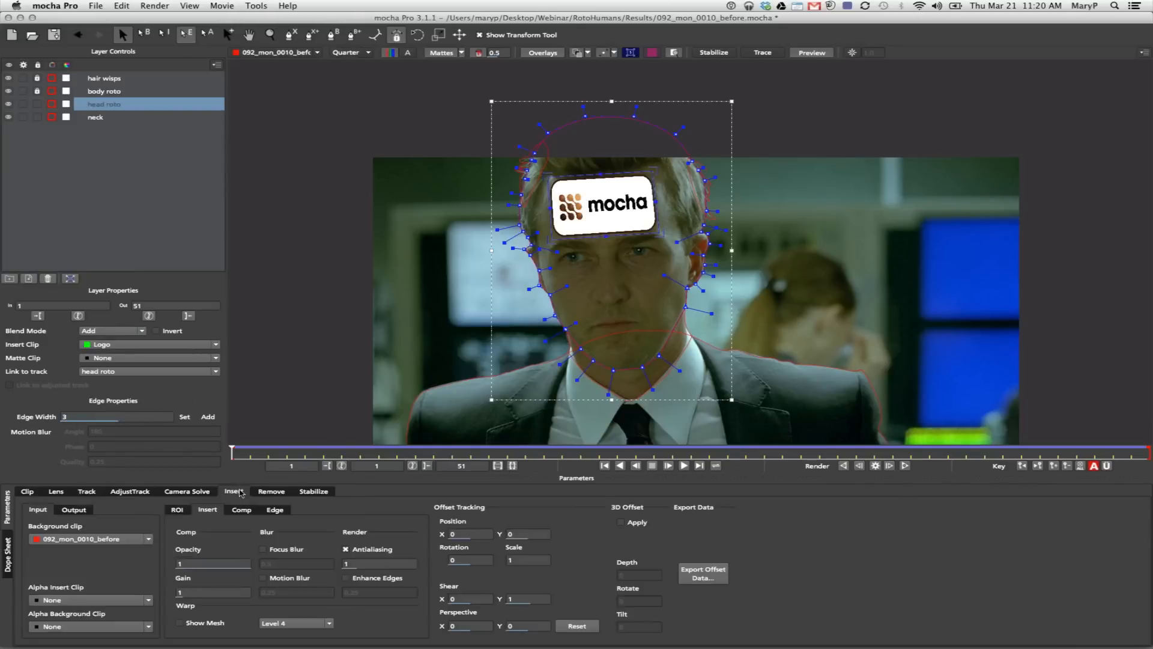
click(180, 623)
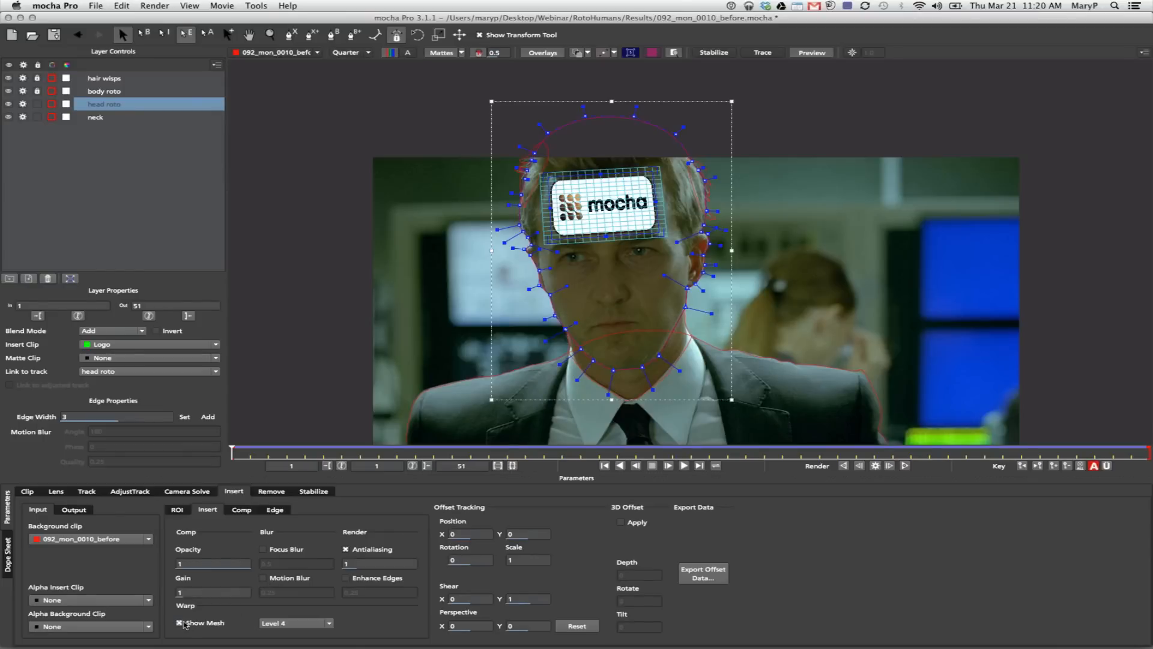
click(292, 623)
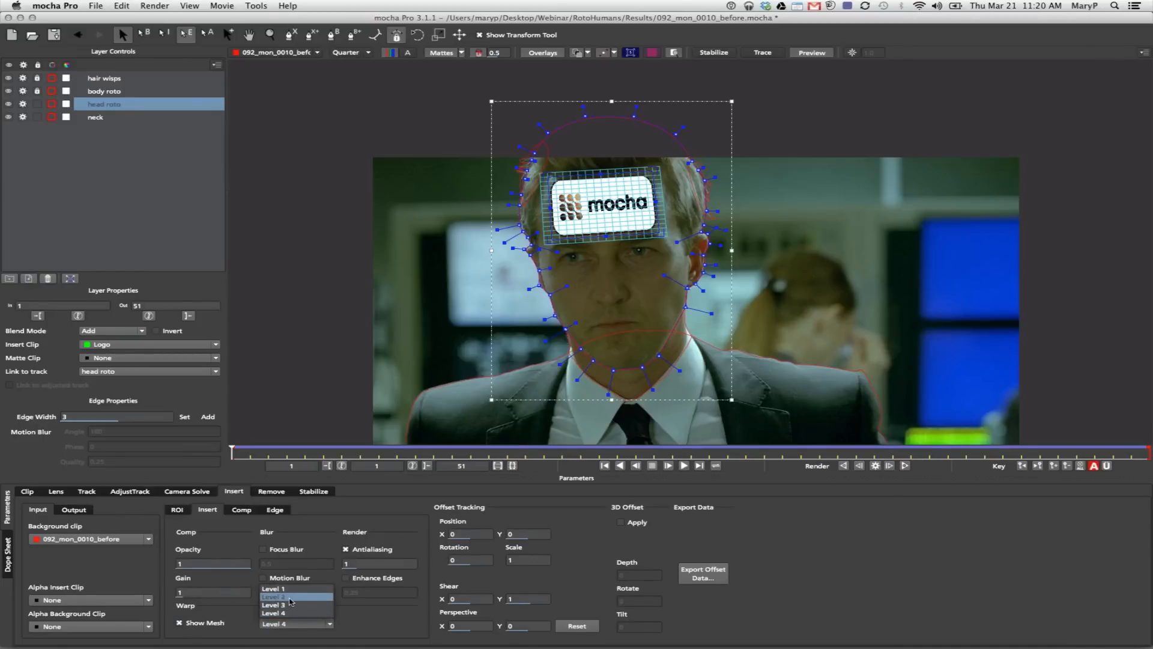
click(292, 600)
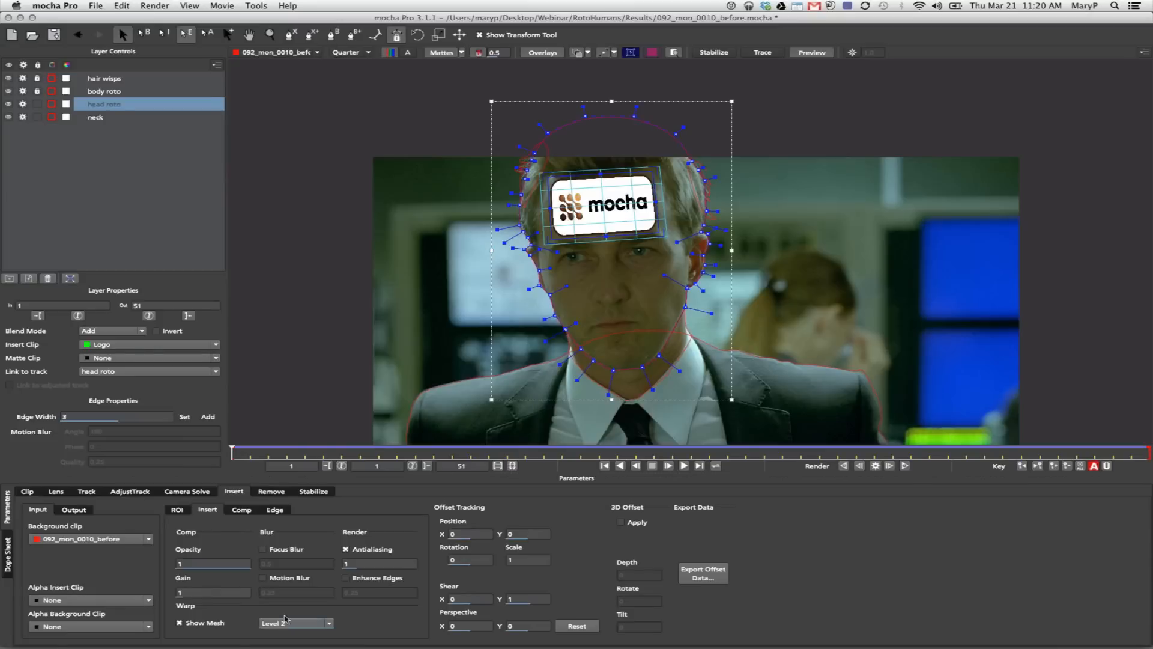
- Bow both side edges of the logo's warp mesh slightly outward on the forehead
click(271, 34)
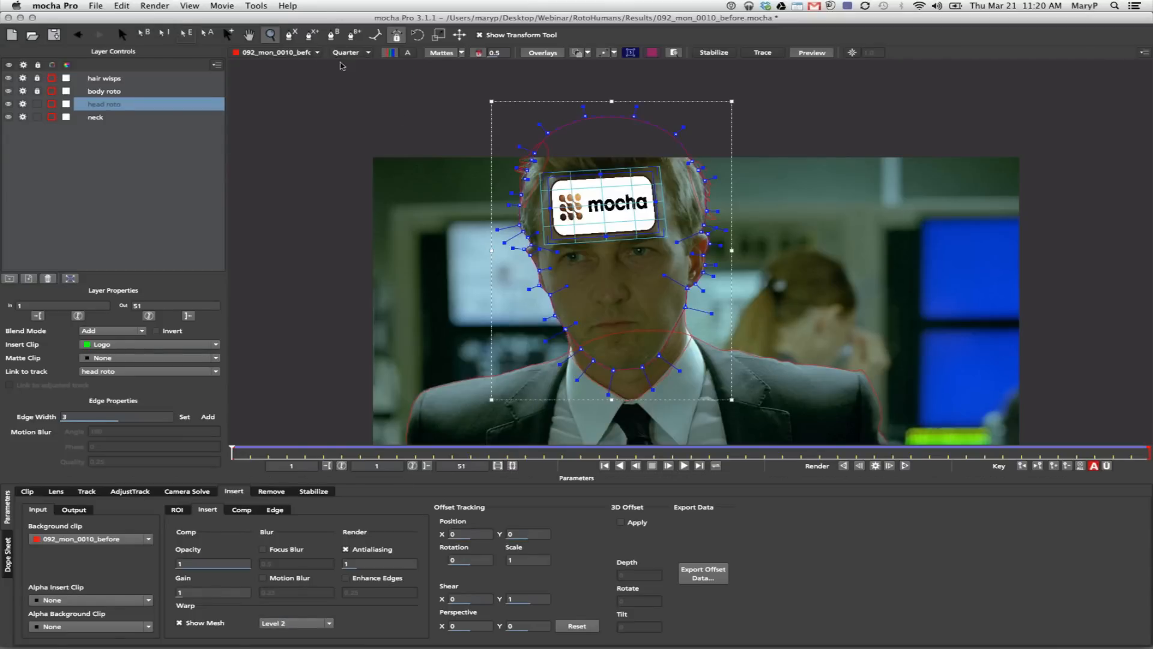
click(633, 144)
click(632, 149)
click(631, 153)
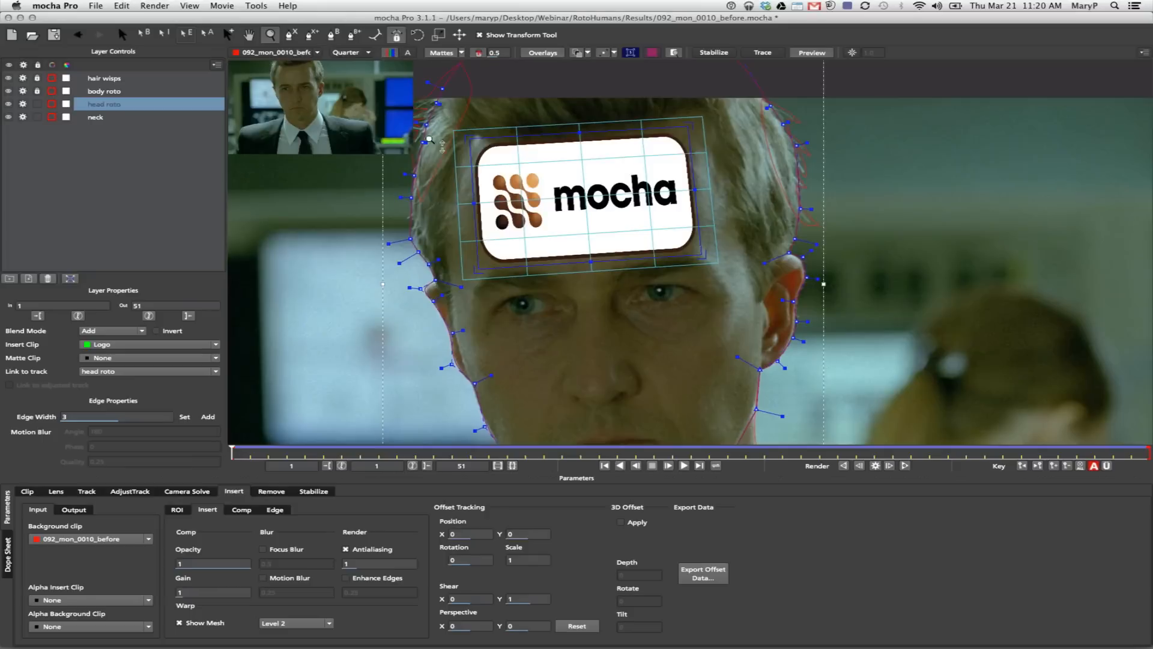
click(122, 34)
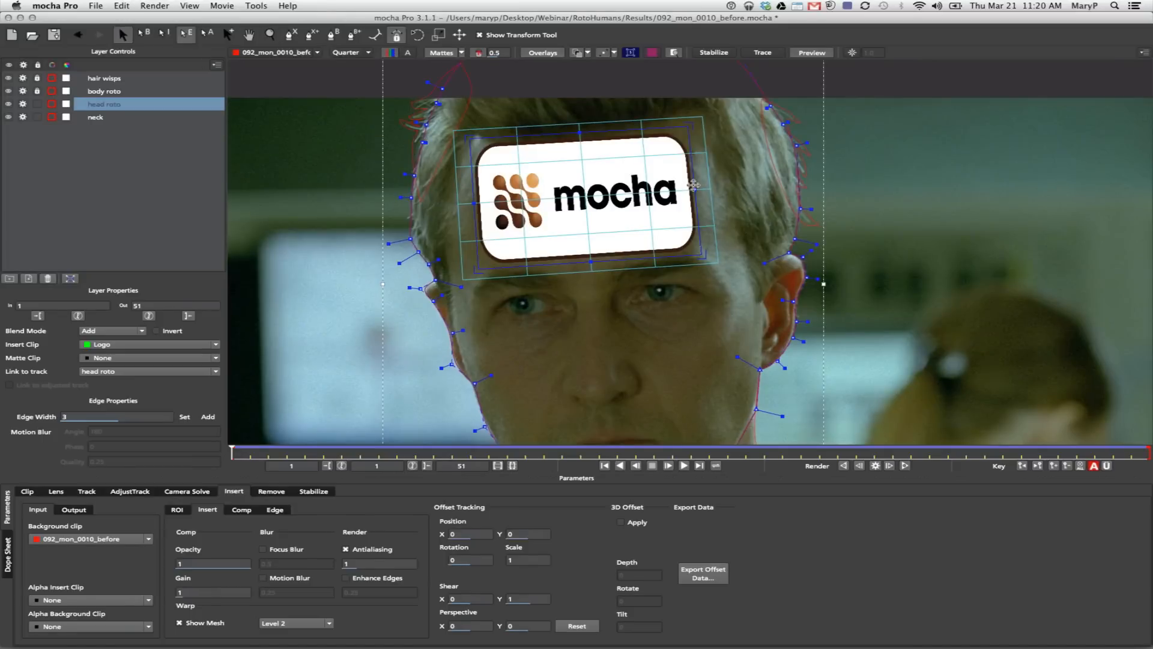
drag(693, 185, 700, 188)
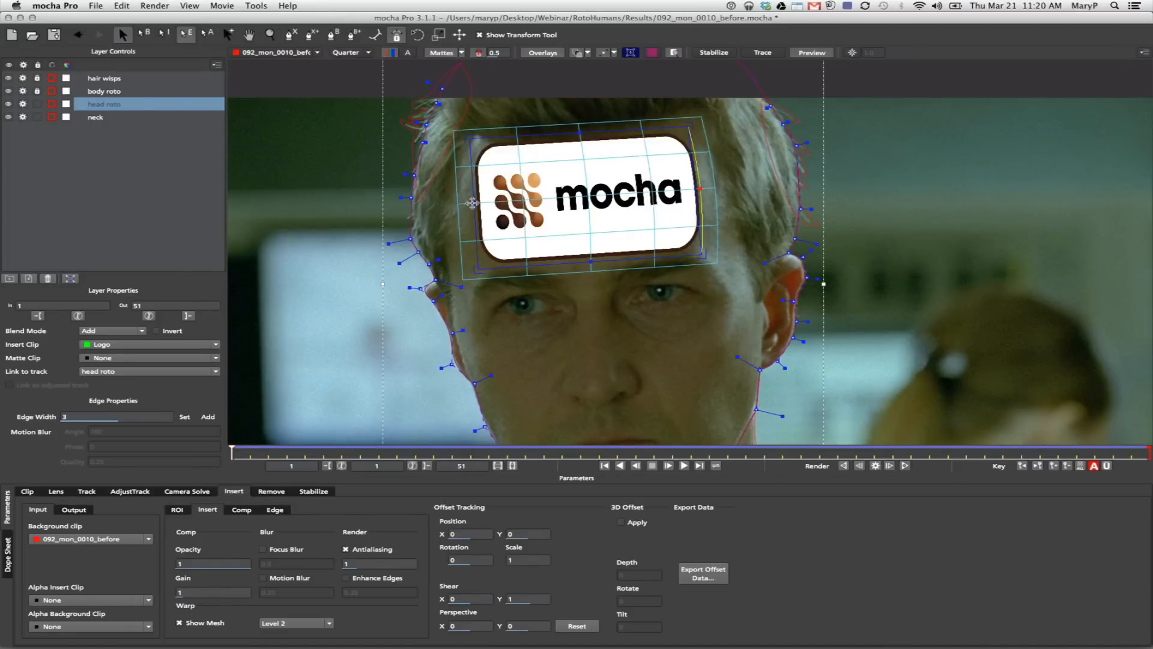
drag(472, 203, 468, 204)
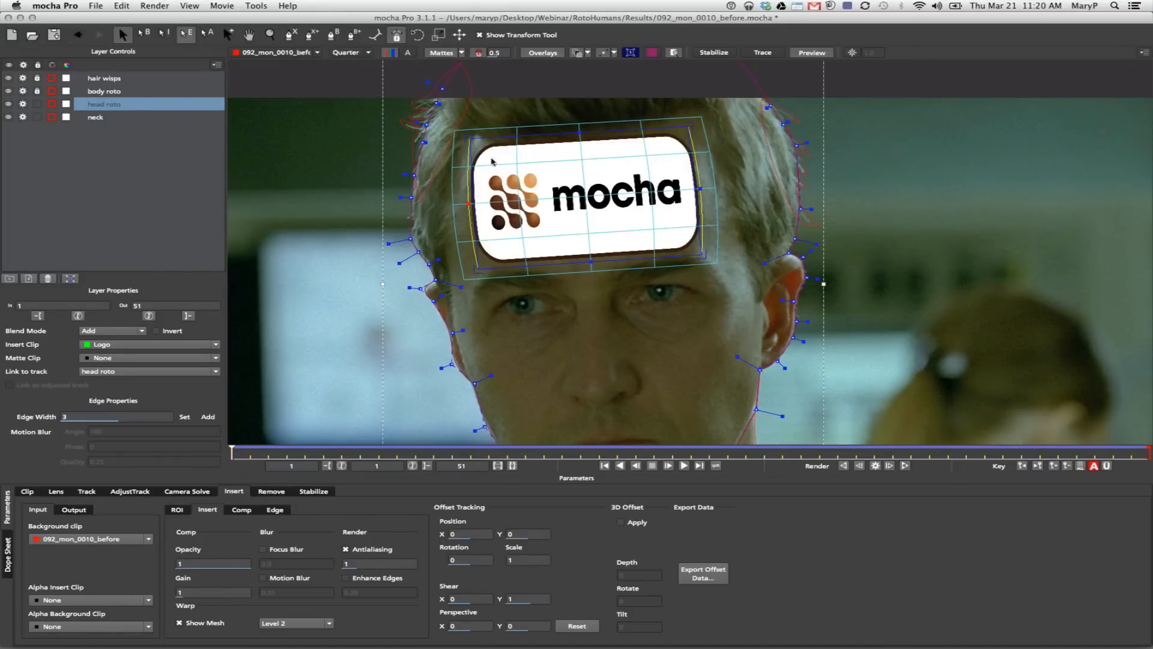
- Adjust the inner and lower side points of the warp mesh to curve the logo around the forehead
drag(518, 163, 522, 172)
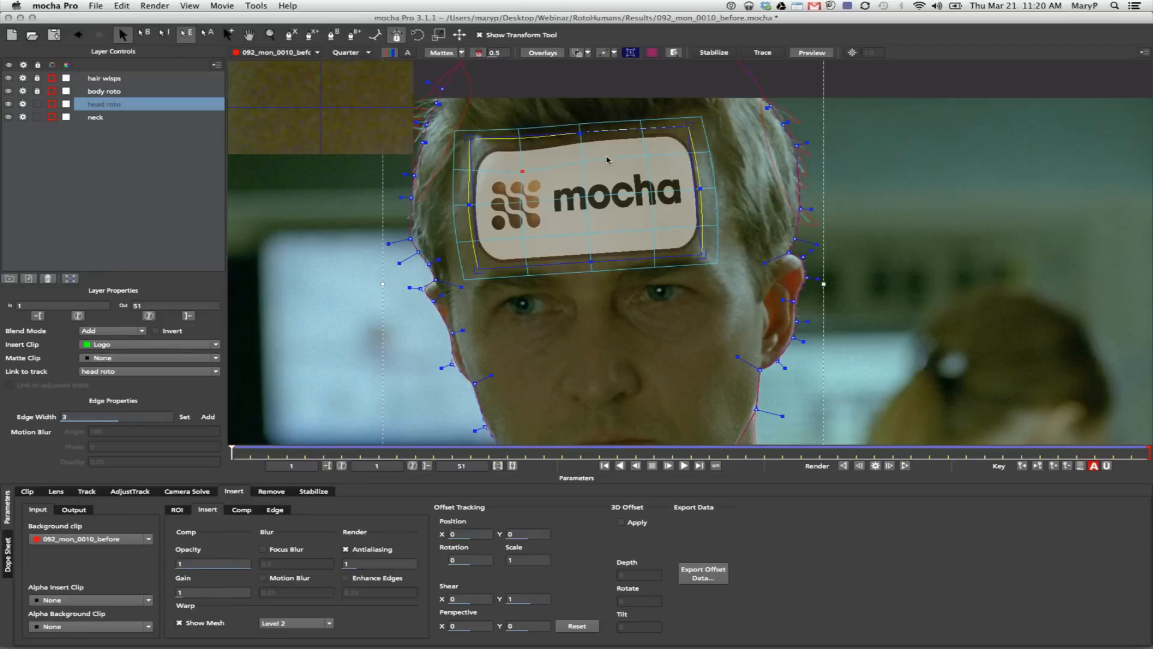
drag(646, 154, 639, 162)
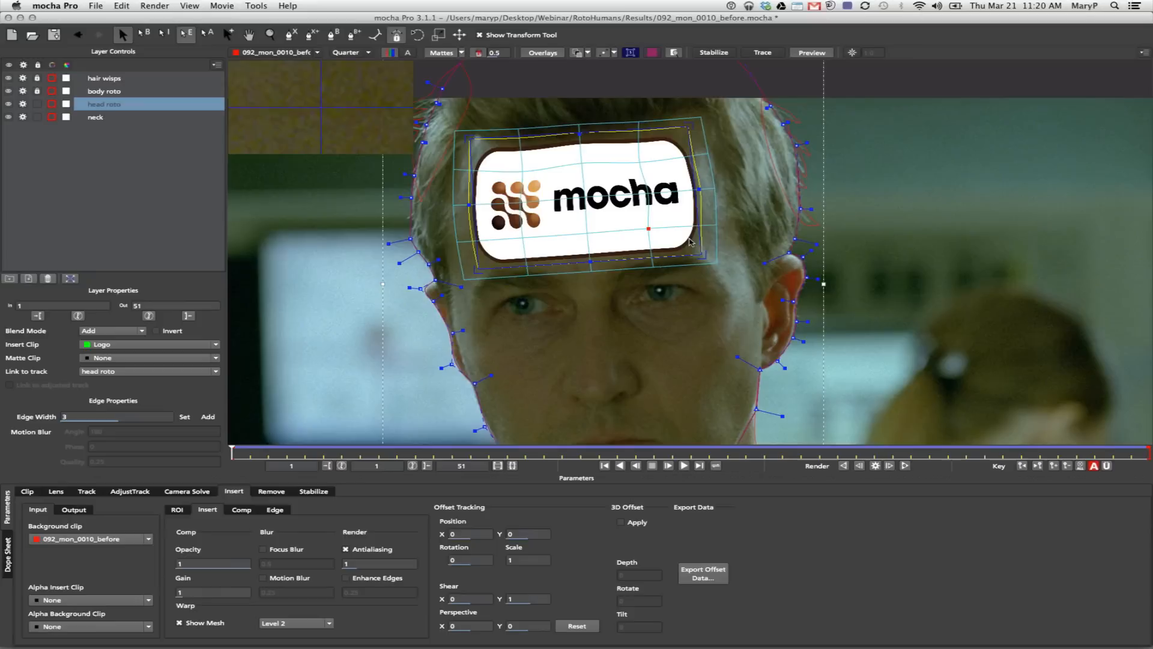
drag(711, 228, 726, 226)
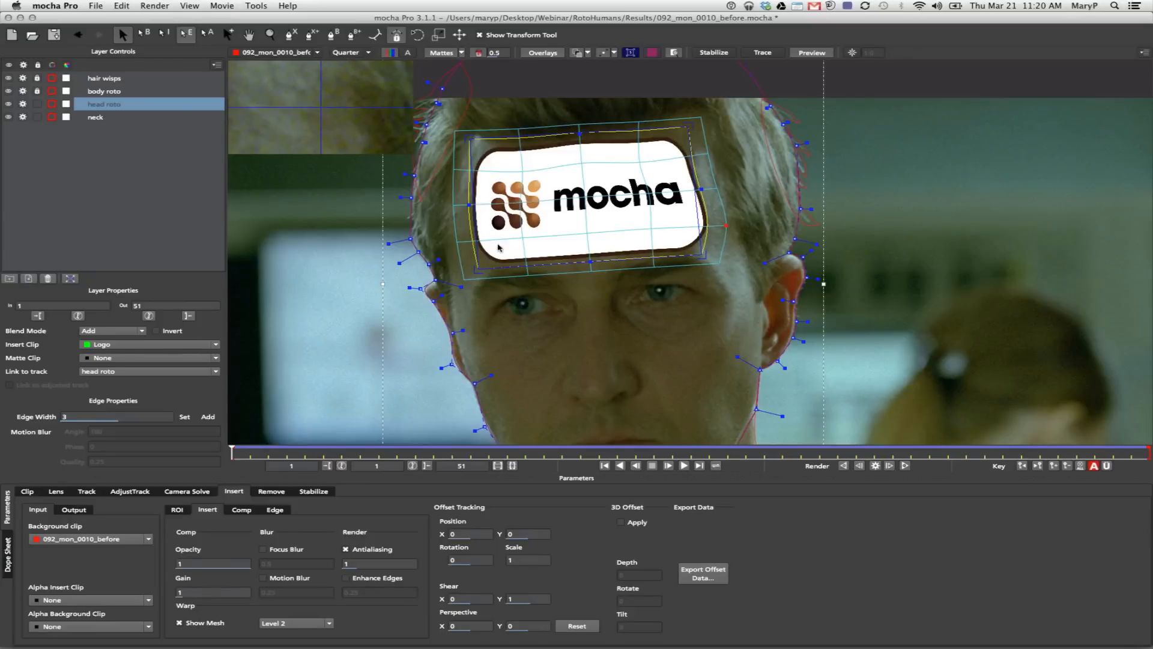
mouse_move(458, 242)
mouse_down()
mouse_move(471, 244)
mouse_move(451, 246)
mouse_up()
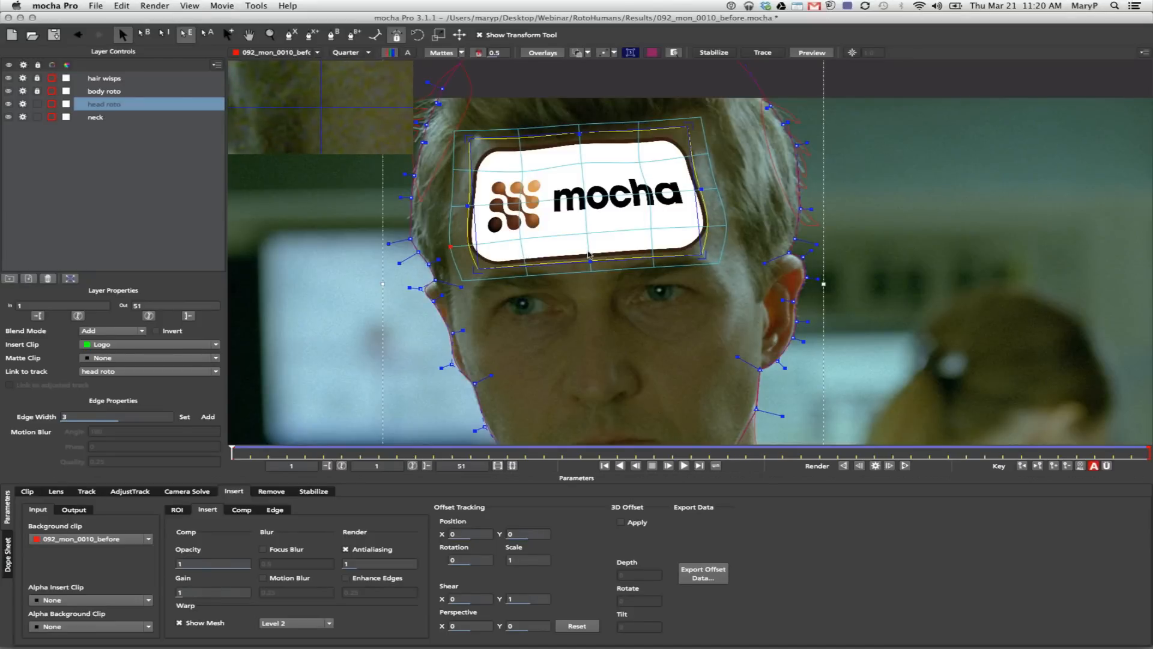
drag(586, 236, 586, 241)
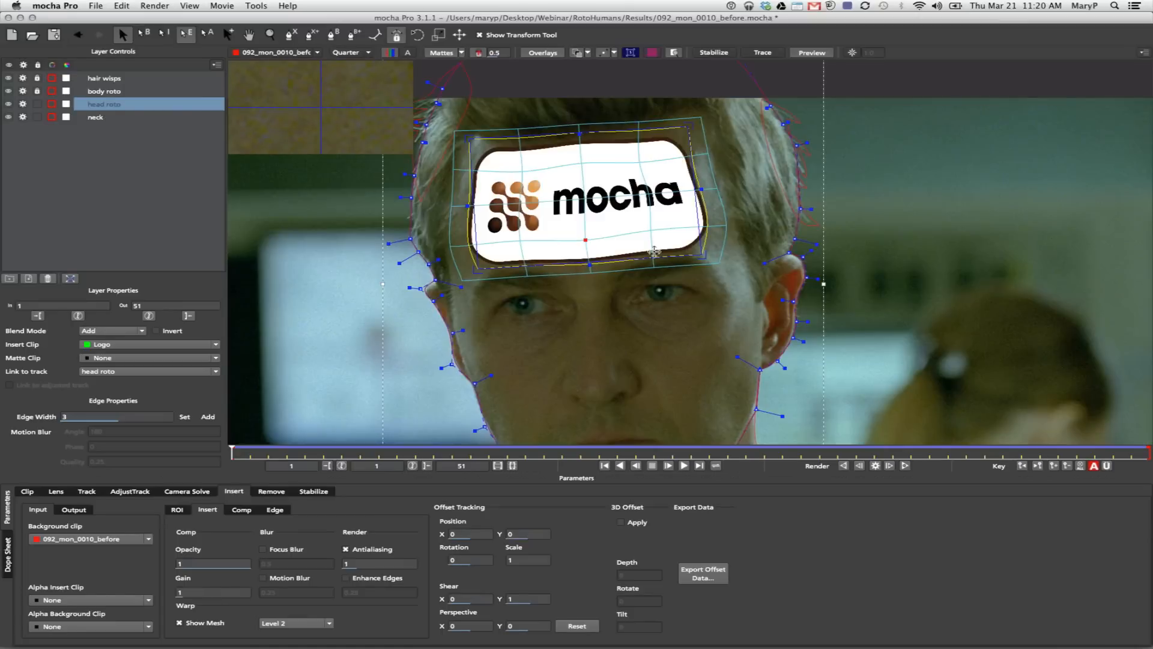
drag(653, 252, 651, 231)
drag(522, 243, 520, 240)
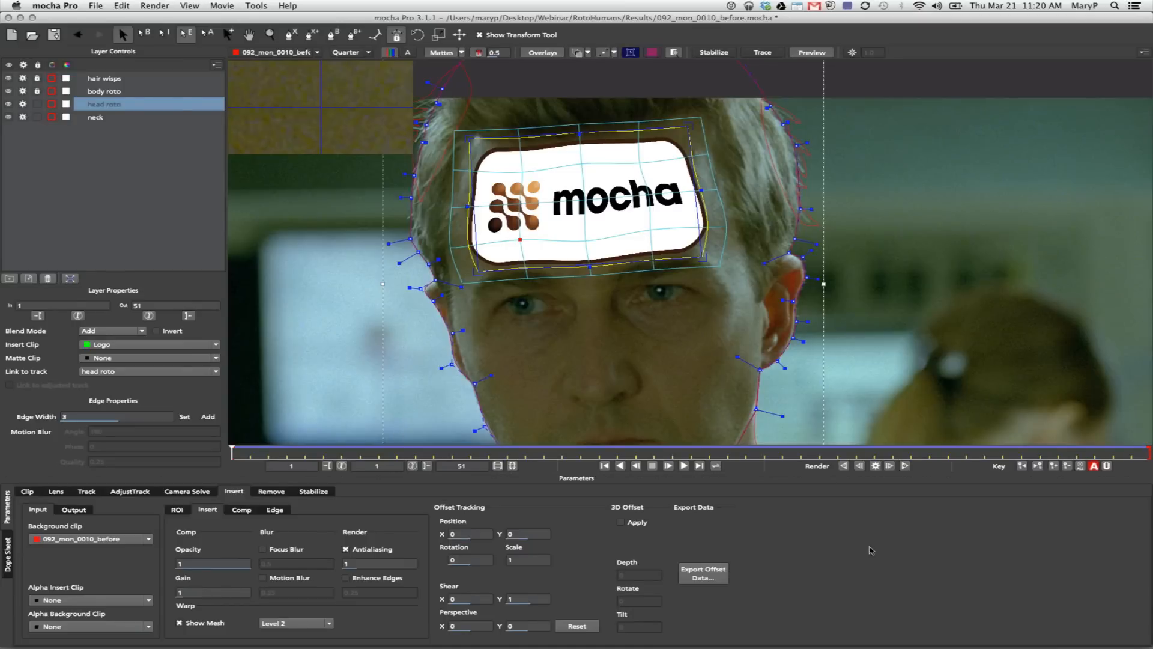
click(232, 453)
mouse_move(246, 454)
mouse_down()
mouse_move(481, 471)
mouse_move(1151, 460)
mouse_move(1024, 447)
mouse_move(232, 452)
mouse_up()
click(674, 53)
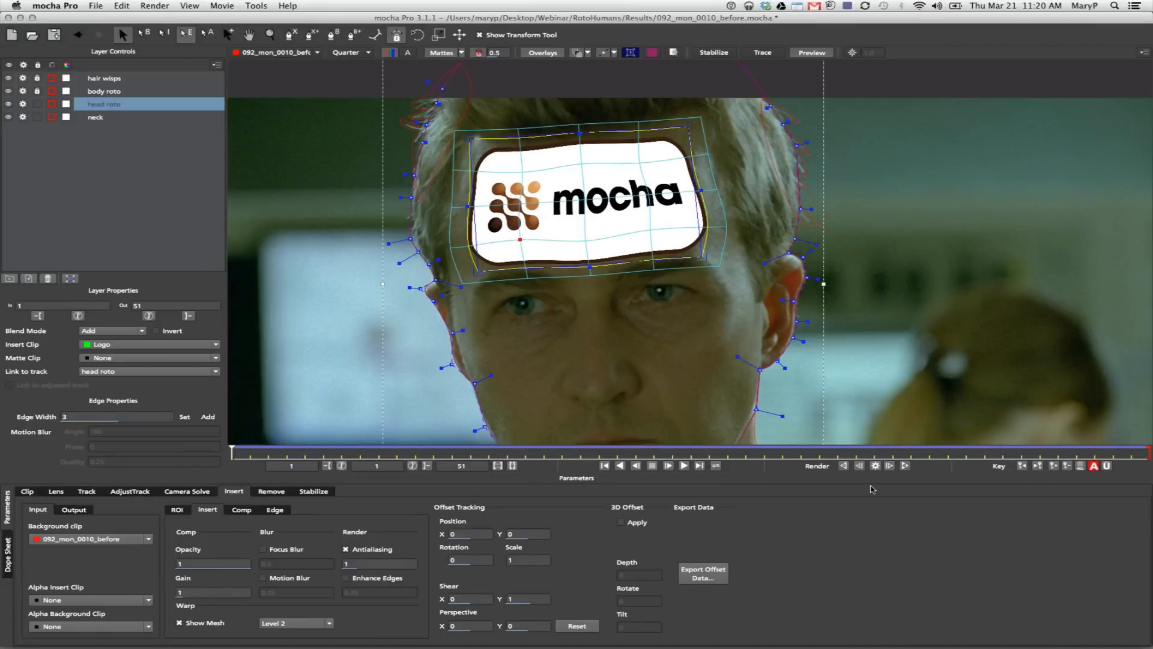
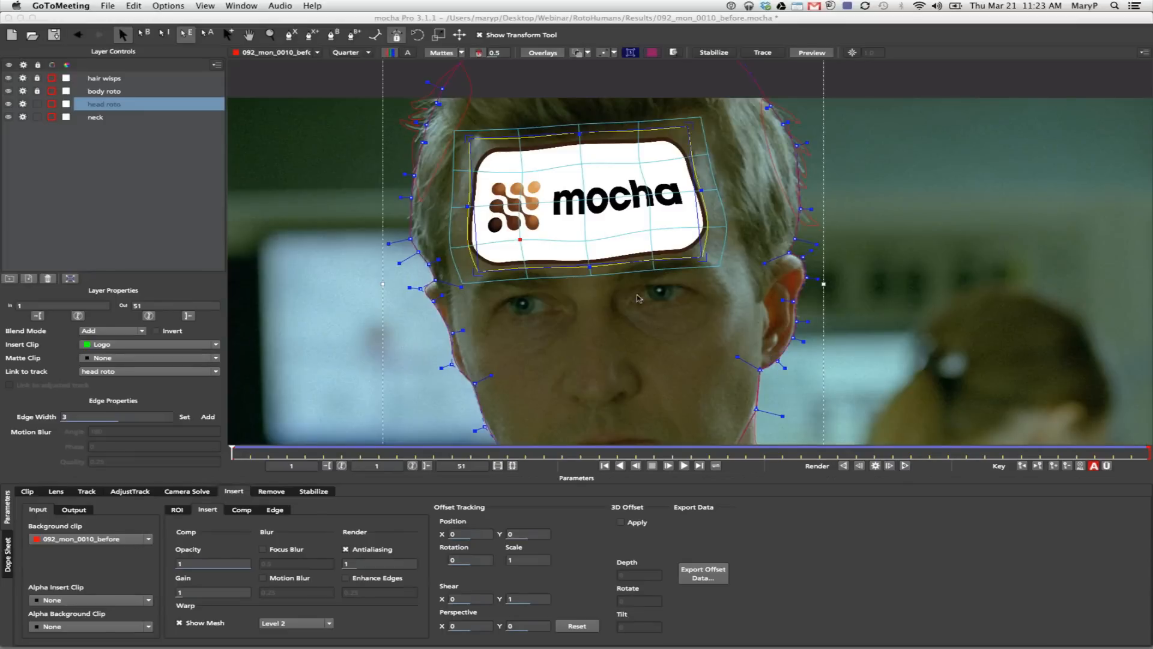
click(617, 324)
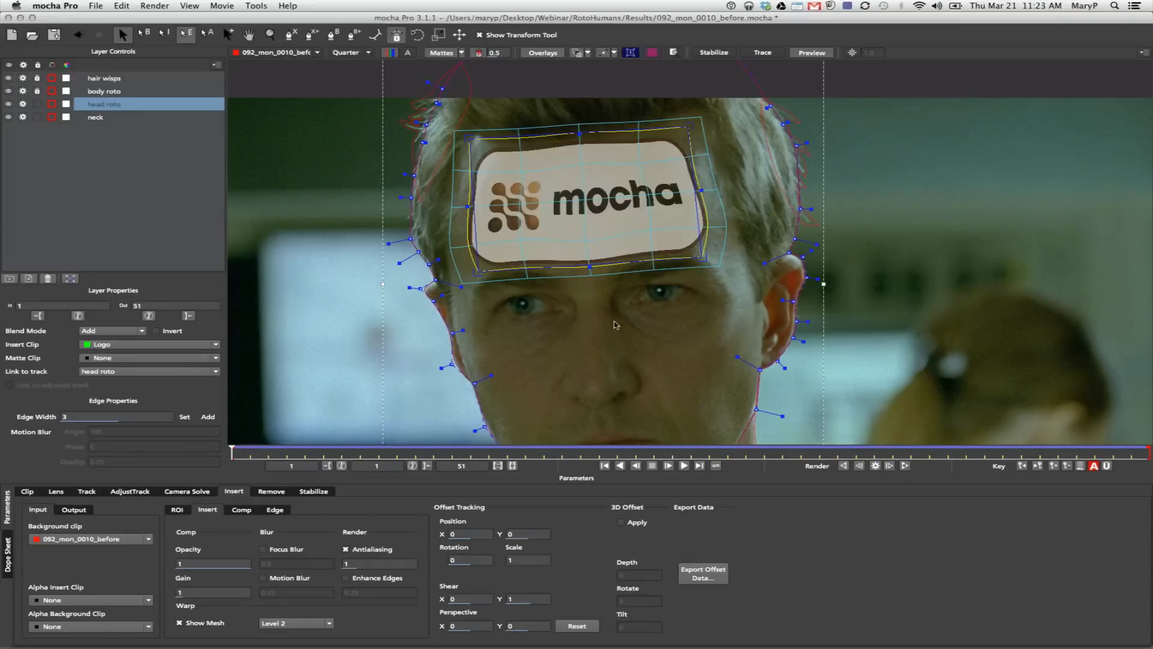
- Copy the head roto tracking data to the clipboard as Nuke Corner Pin (*.nk), and set the layer's Insert Clip to None
click(270, 35)
drag(569, 229, 545, 356)
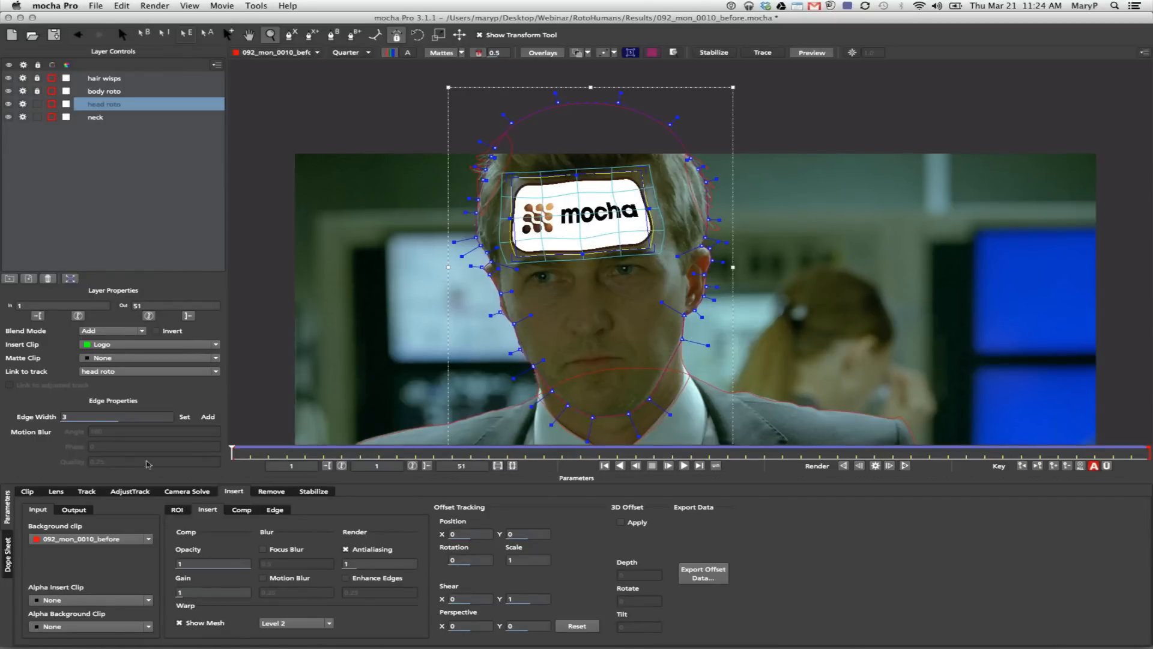
click(86, 491)
click(634, 566)
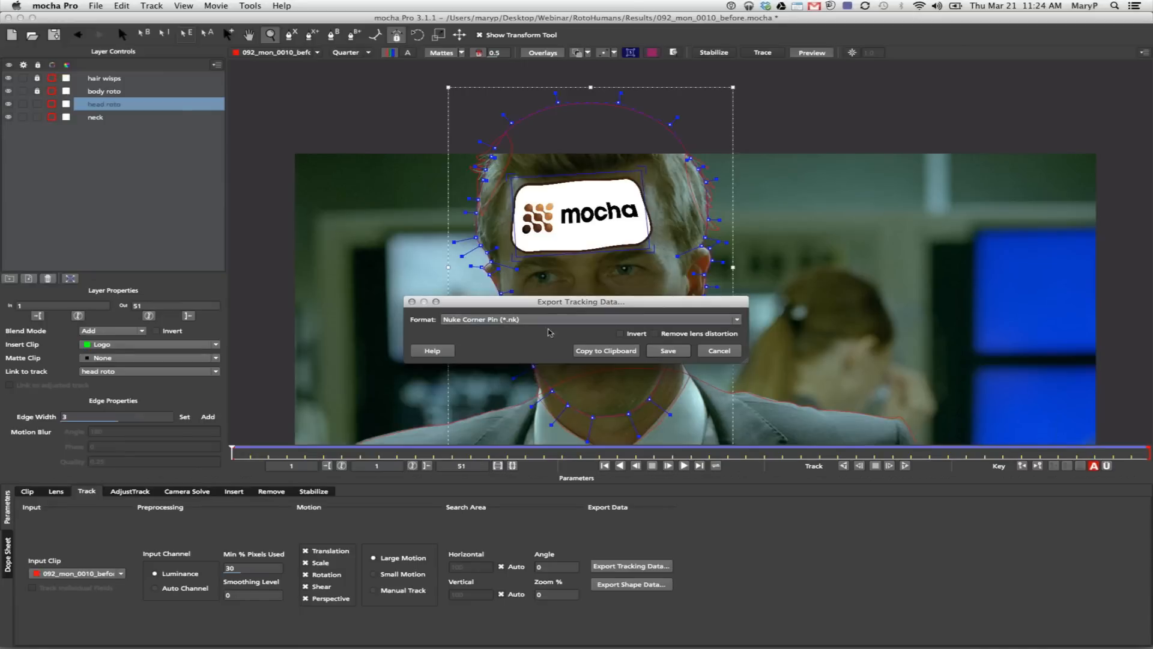
click(602, 352)
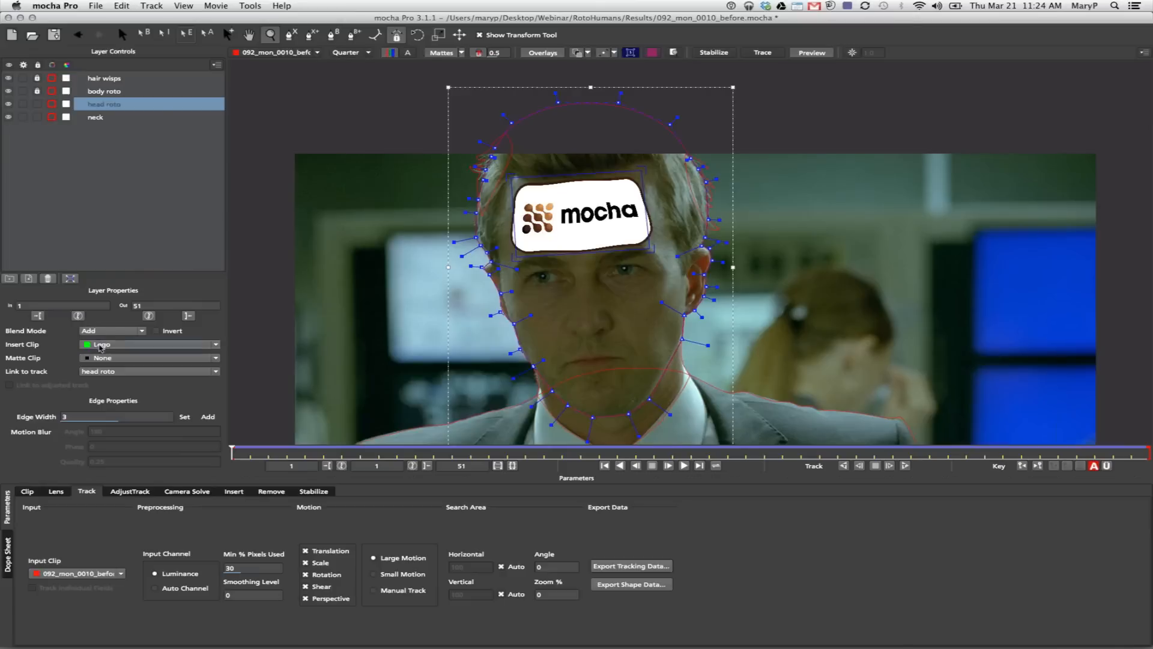
click(150, 344)
click(120, 350)
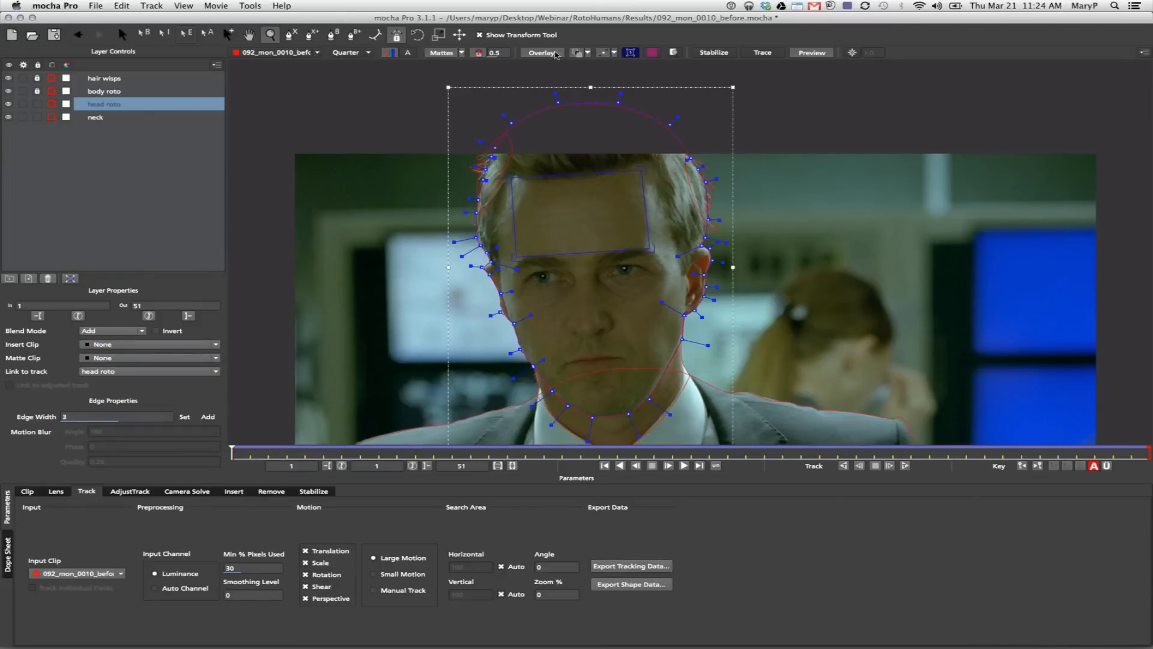
- Draw a closed X-Spline around the man's left eye on a new layer at frame 1, and track it forward to frame 51
drag(612, 273, 607, 181)
click(290, 35)
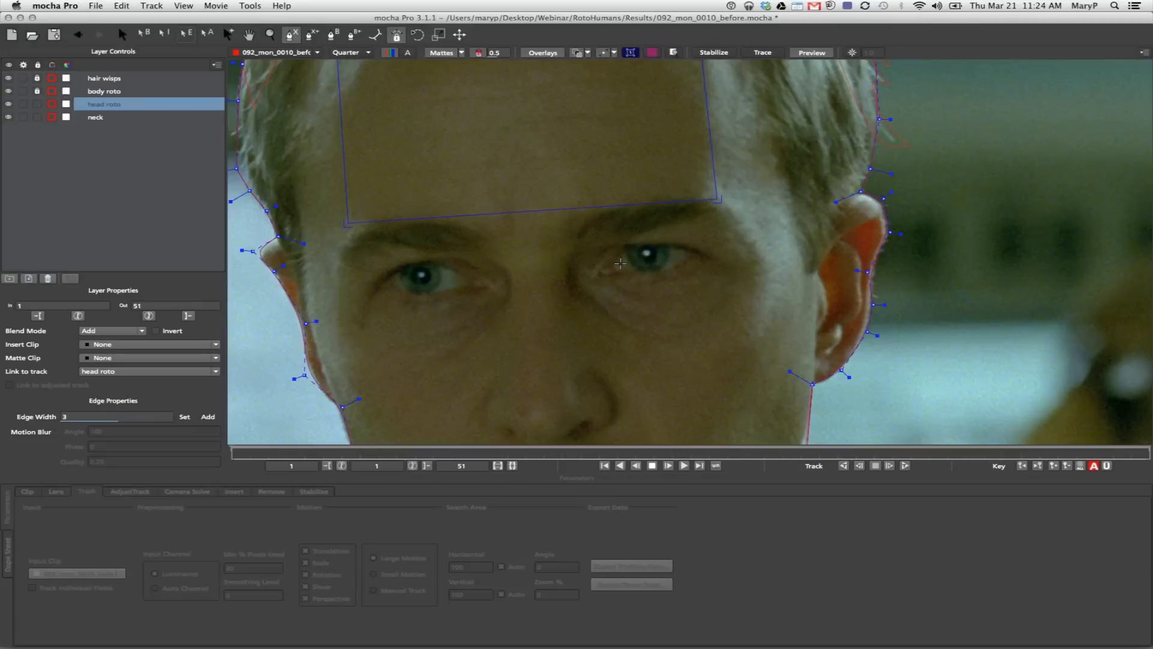
click(596, 275)
click(617, 248)
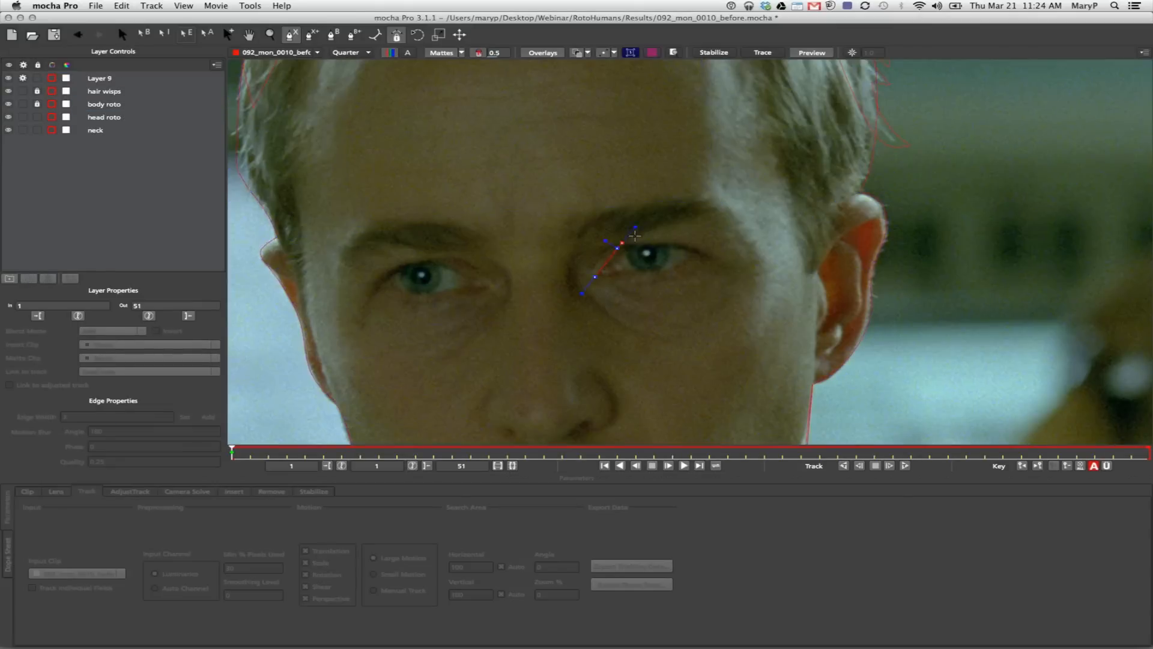
click(639, 234)
click(685, 235)
click(697, 274)
click(642, 284)
click(606, 287)
click(595, 276)
drag(595, 277, 642, 233)
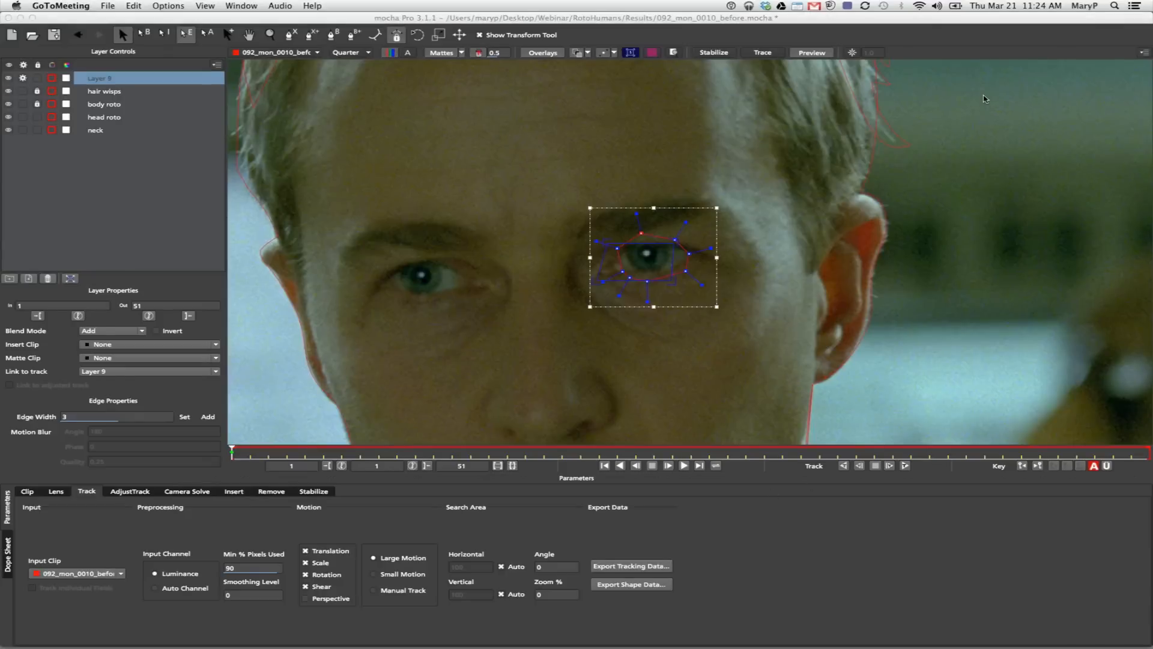
click(905, 466)
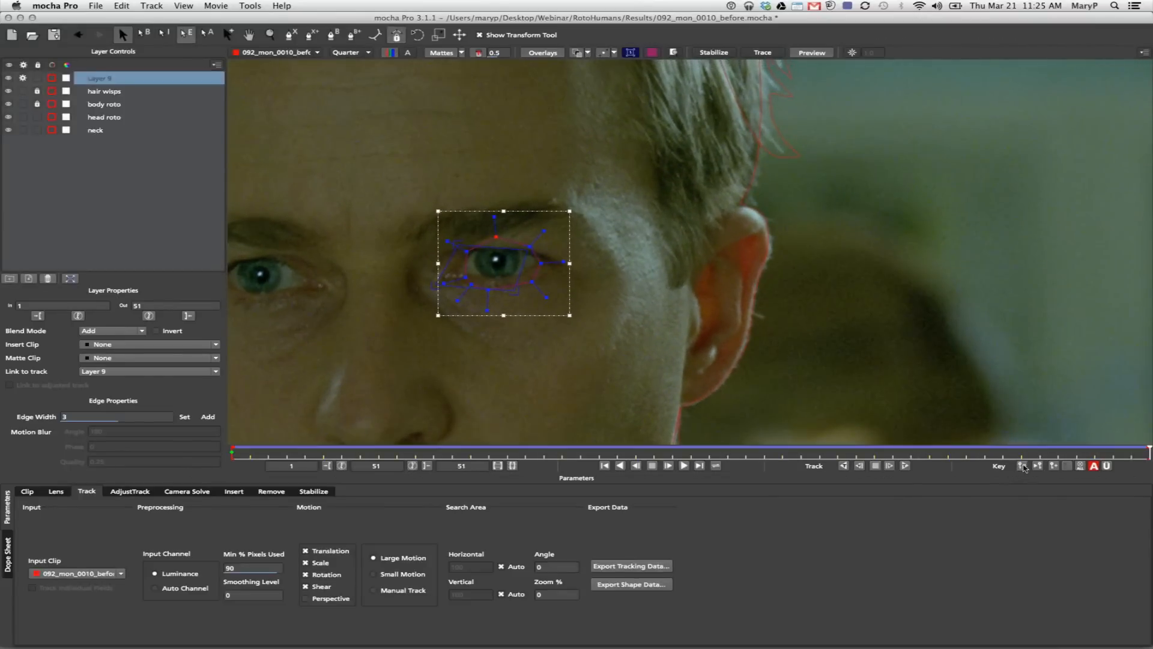
- Return to frame 1 and tighten the eye spline to the eyelid edges, adjusting its points and their curve tension
click(1022, 466)
mouse_move(617, 249)
mouse_down()
mouse_move(668, 243)
mouse_move(672, 254)
mouse_move(648, 279)
mouse_move(625, 268)
mouse_up()
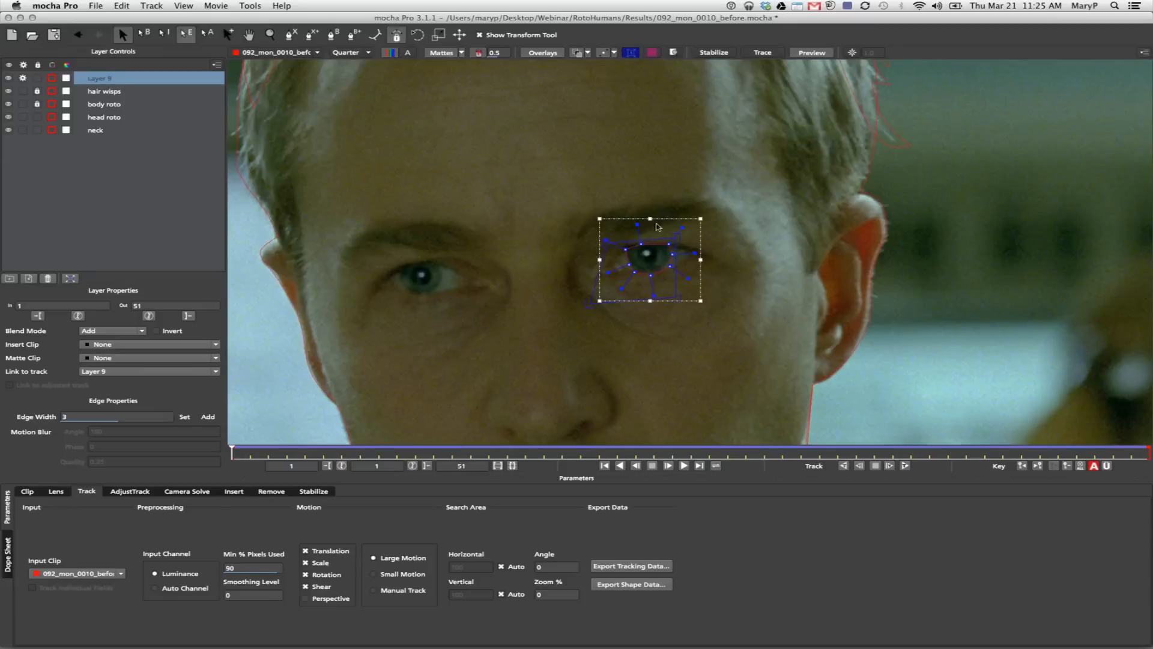
click(631, 52)
drag(520, 192, 745, 380)
drag(682, 228, 703, 214)
drag(612, 243, 573, 227)
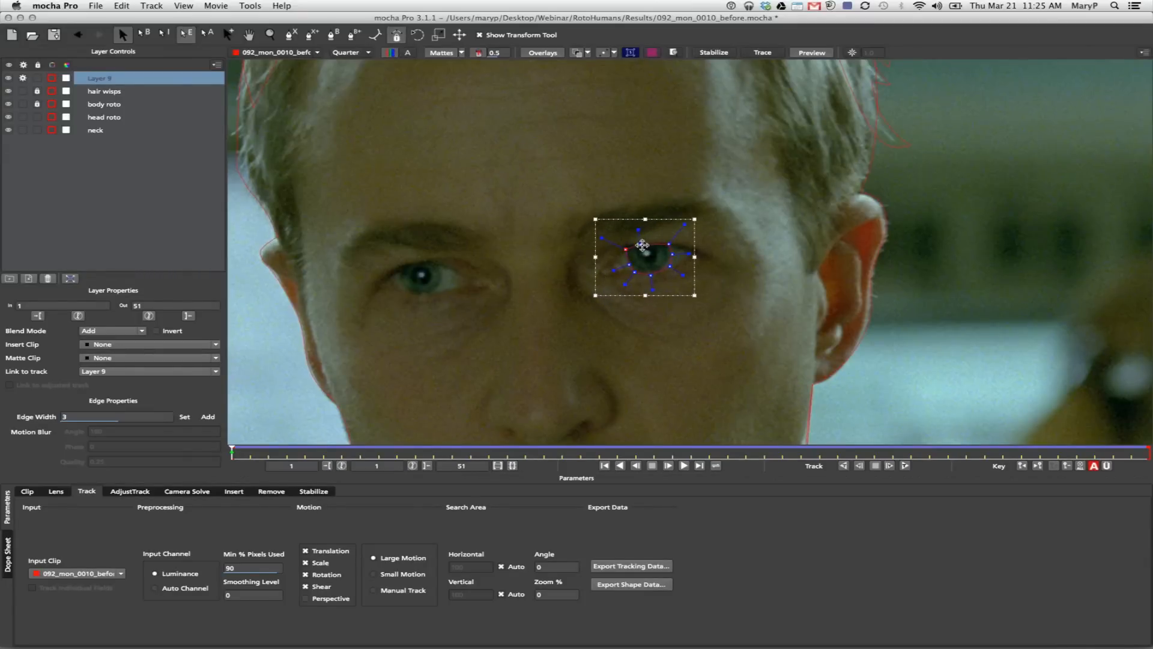
click(650, 274)
click(627, 248)
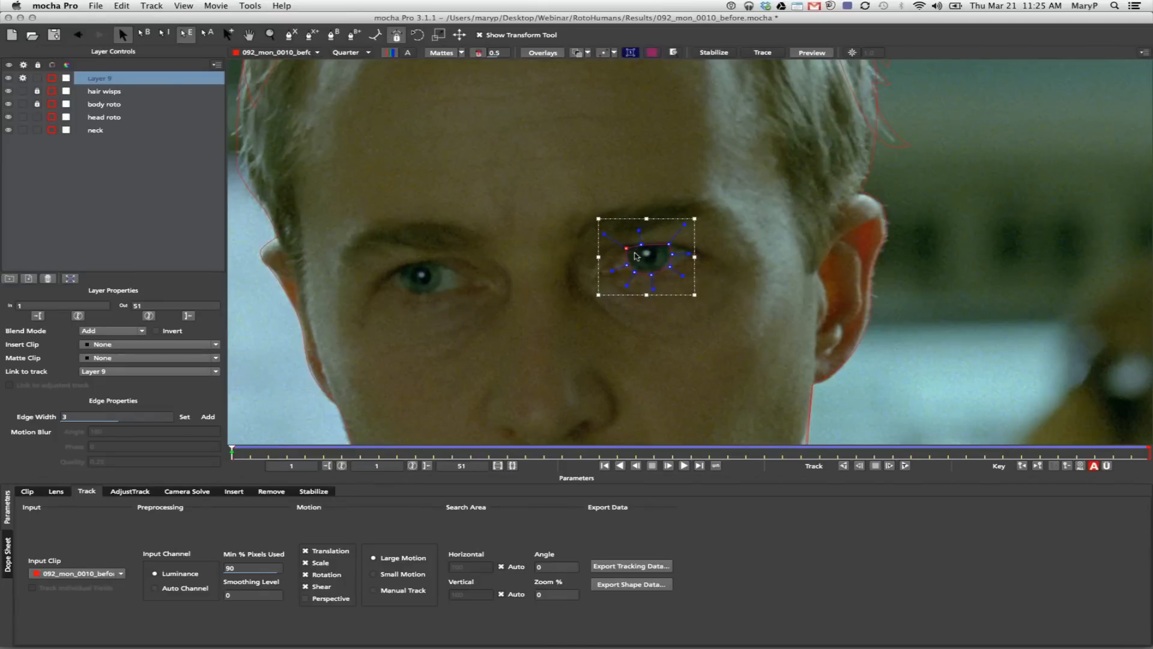
click(669, 244)
- At frame 51, adjust the eye spline's inner-corner point to fit the eyelid edge
drag(232, 452, 360, 452)
drag(564, 440, 202, 363)
click(1034, 466)
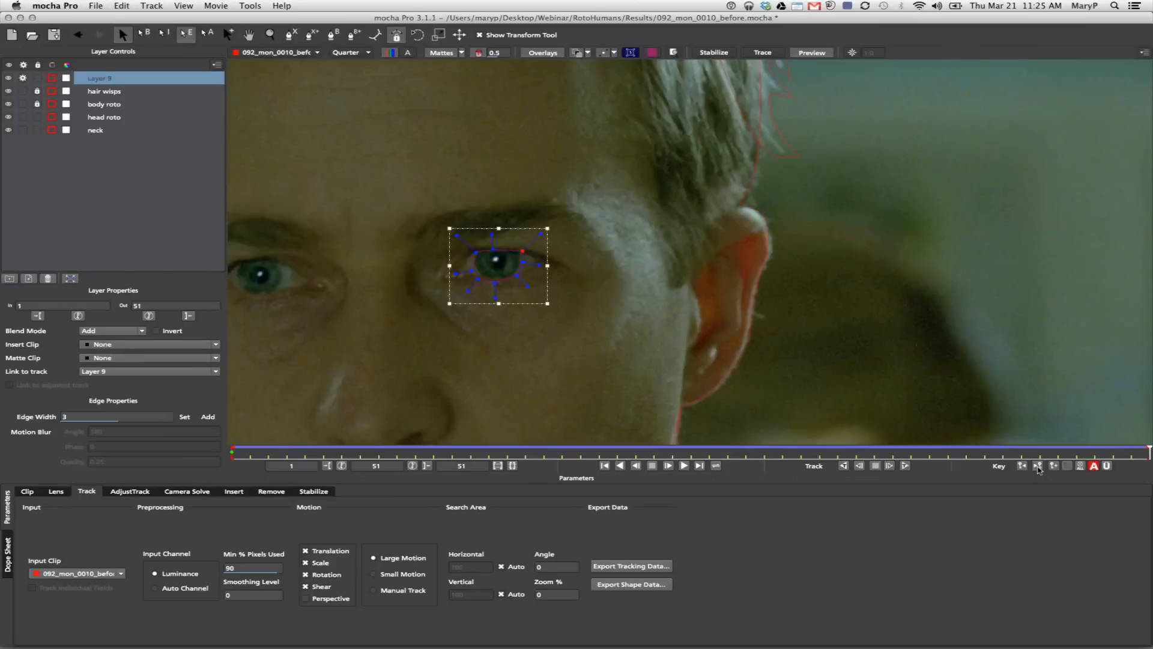
drag(473, 270, 474, 266)
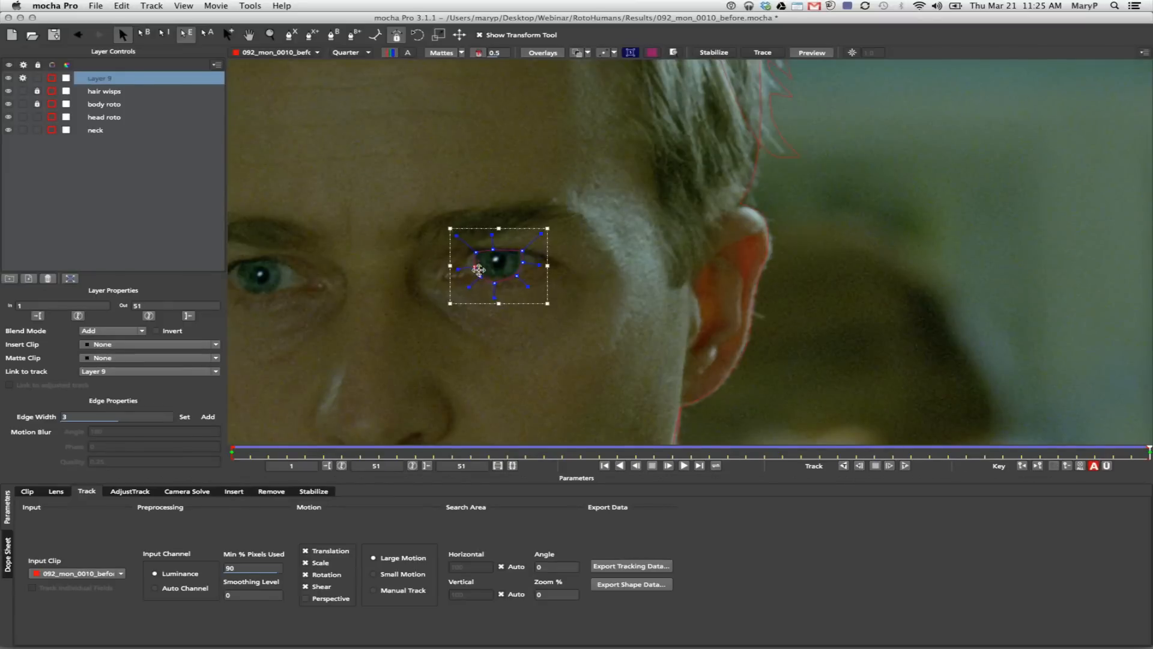
- Examine the tracking data and shape data export dialogs for the eye layer, closing each without exporting
click(633, 568)
click(720, 351)
click(631, 584)
click(590, 355)
- At frame 1, show the eye layer's planar surface and move its corners to form a tilted rectangle on the cheek below the eye
drag(1147, 451, 3, 400)
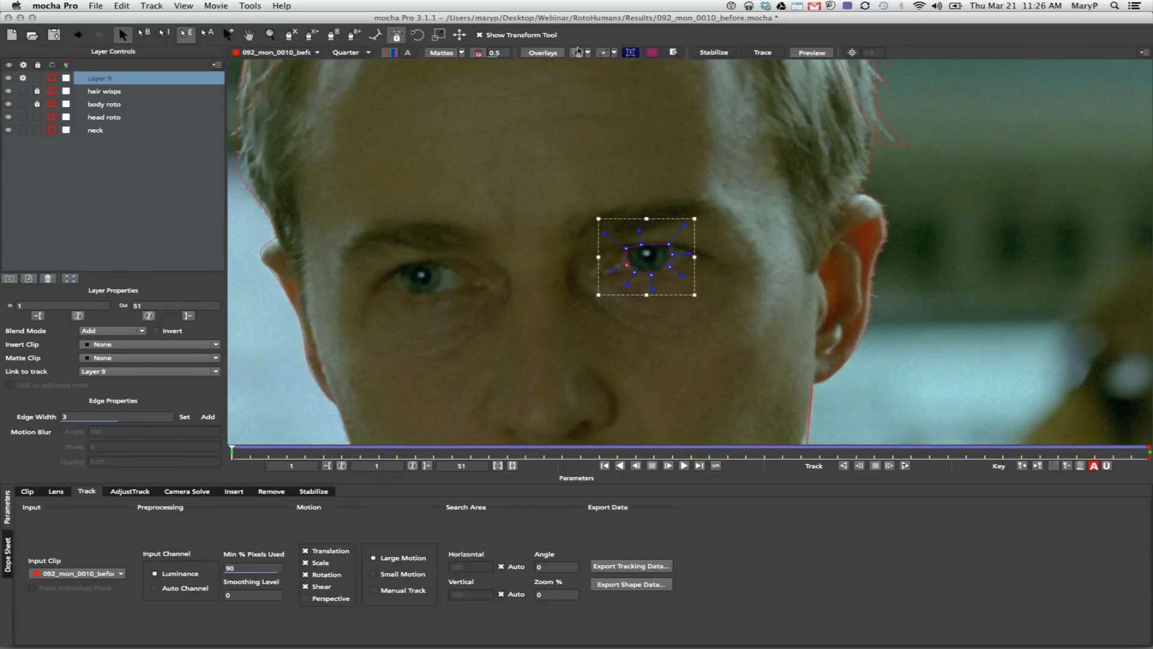
click(630, 54)
drag(670, 299, 811, 396)
drag(591, 303, 675, 417)
drag(608, 243, 631, 343)
drag(768, 242, 778, 275)
drag(810, 396, 800, 362)
- Copy the eye layer's tracking data to the clipboard as After Effects Transform Data [anchor point, position, scale and rotation] (*.txt)
click(636, 566)
click(507, 320)
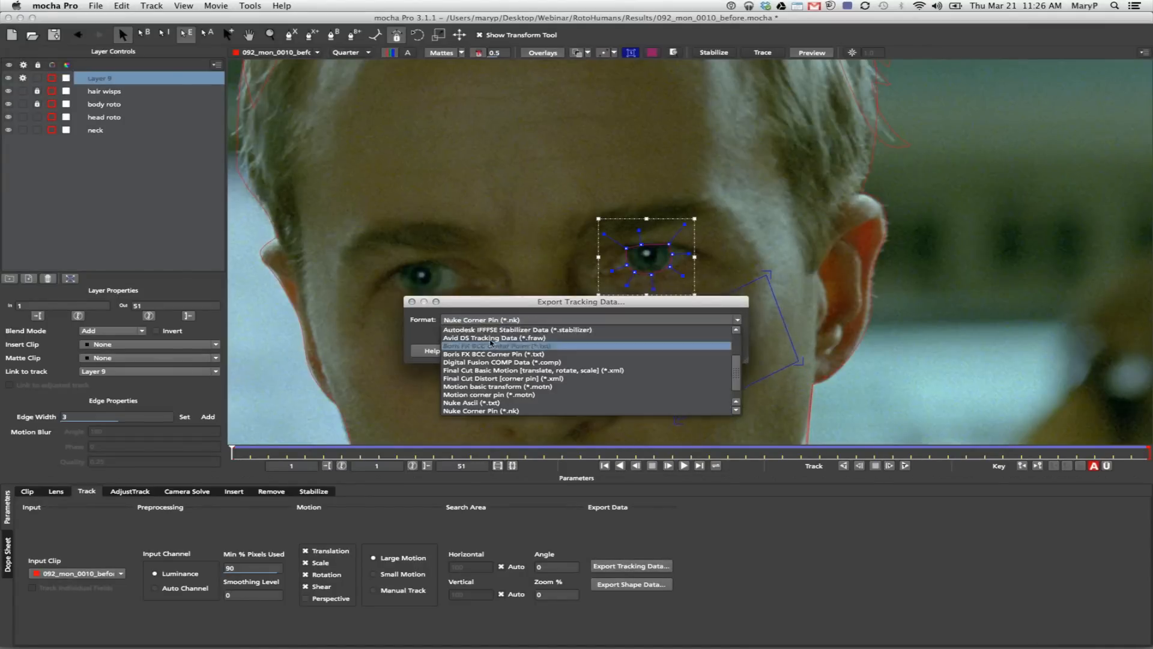
scroll(600, 354, up, 3)
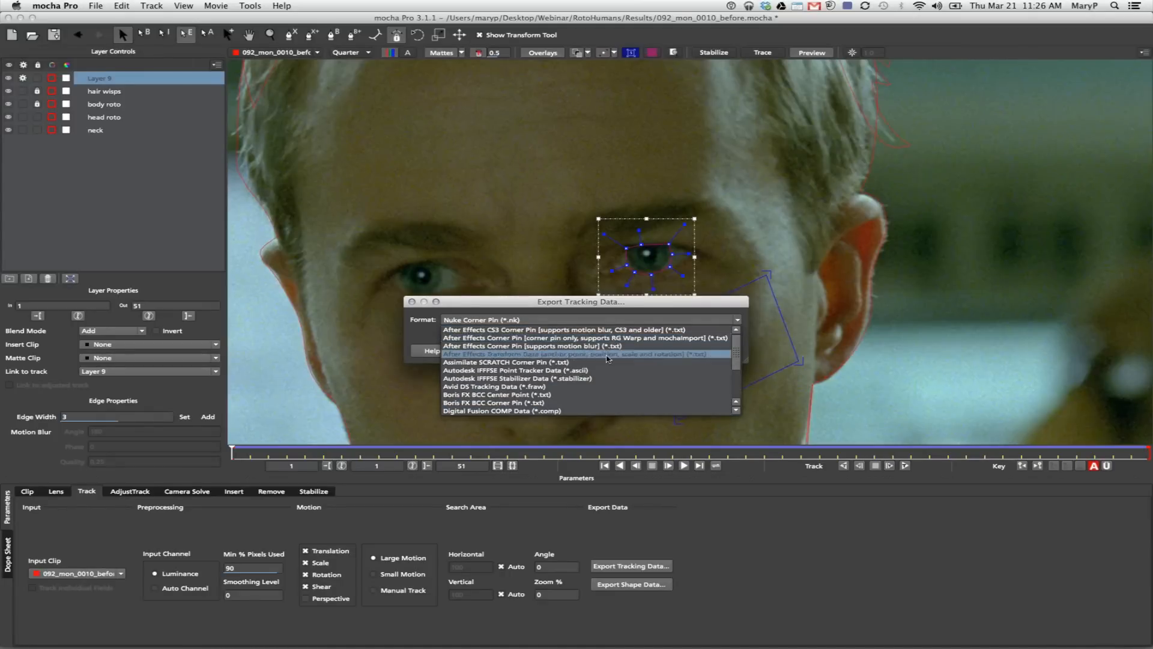
click(611, 353)
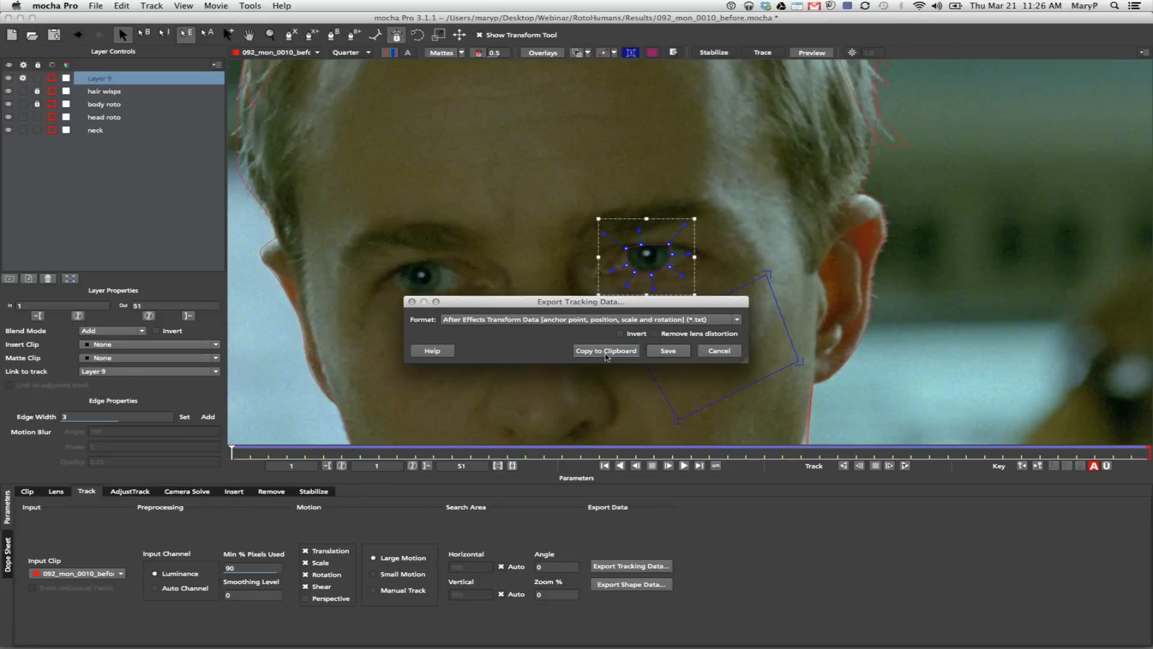
click(607, 353)
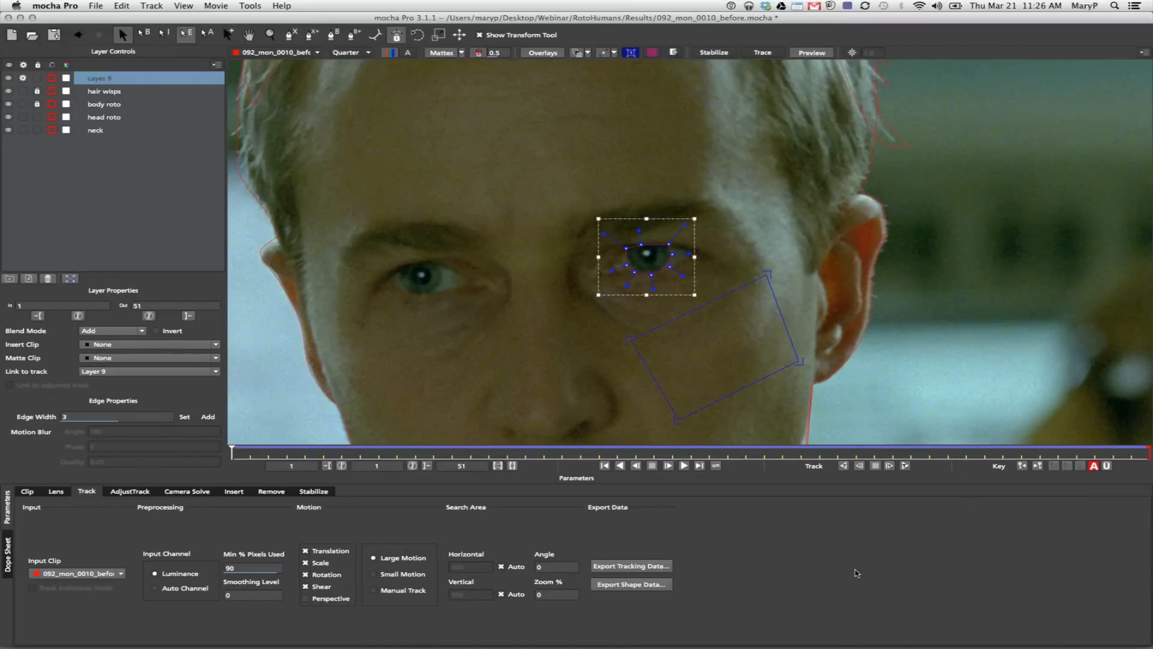
- Play back the clip with the tracked eye shape and cheek surface, and switch to Microsoft PowerPoint
click(846, 197)
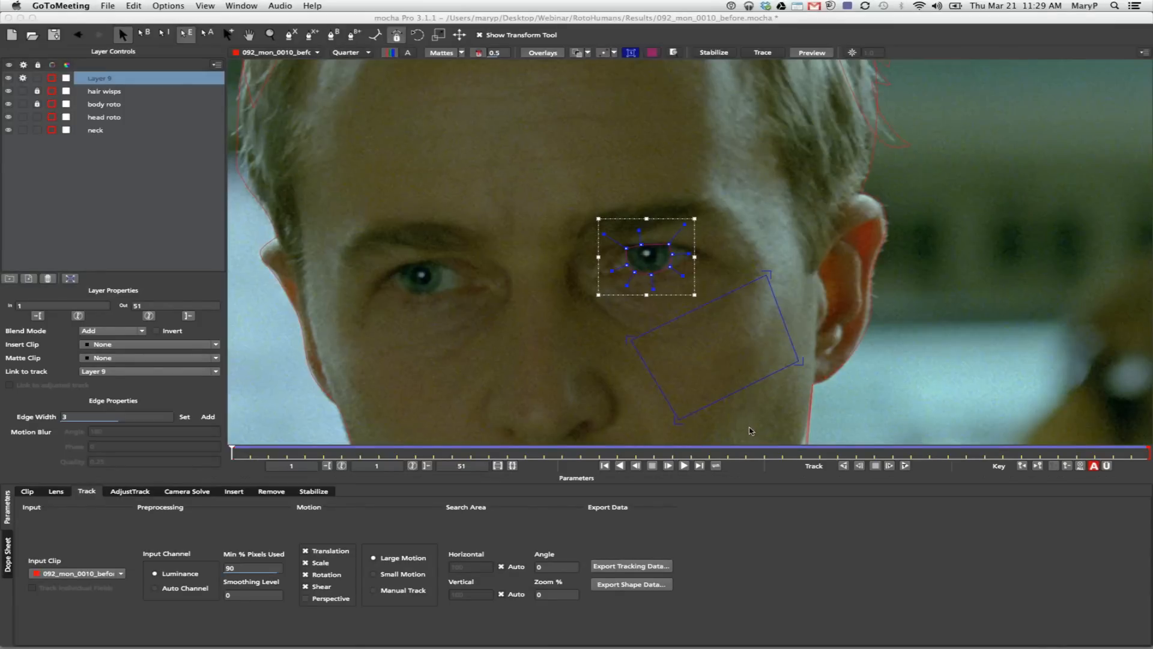
click(605, 488)
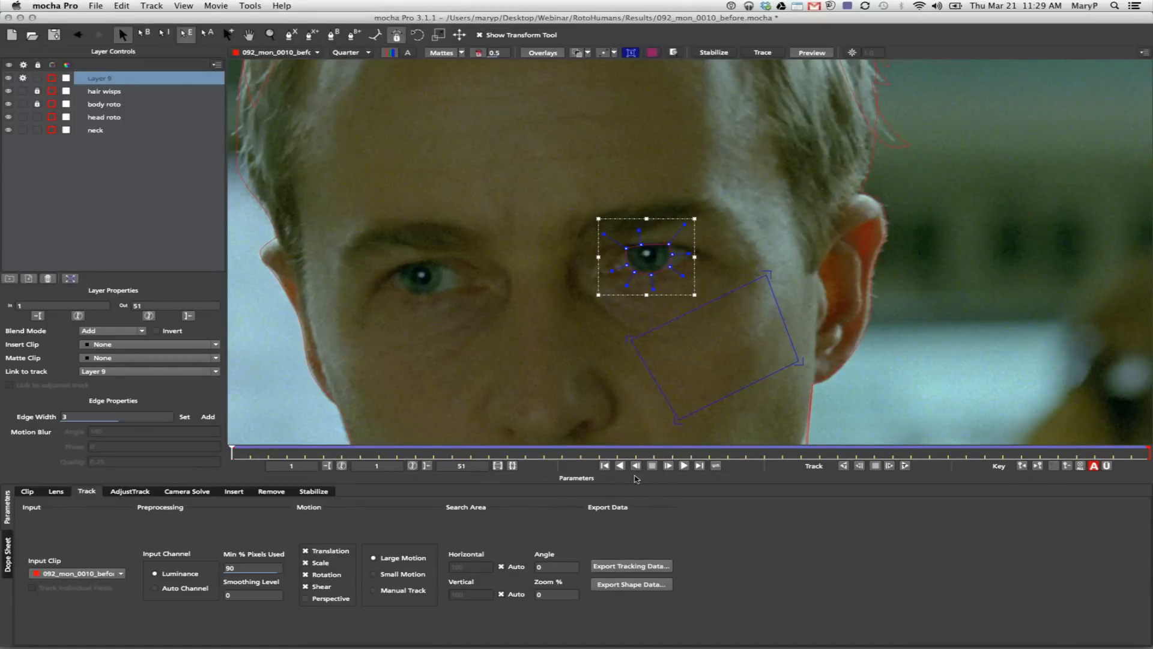
key(t)
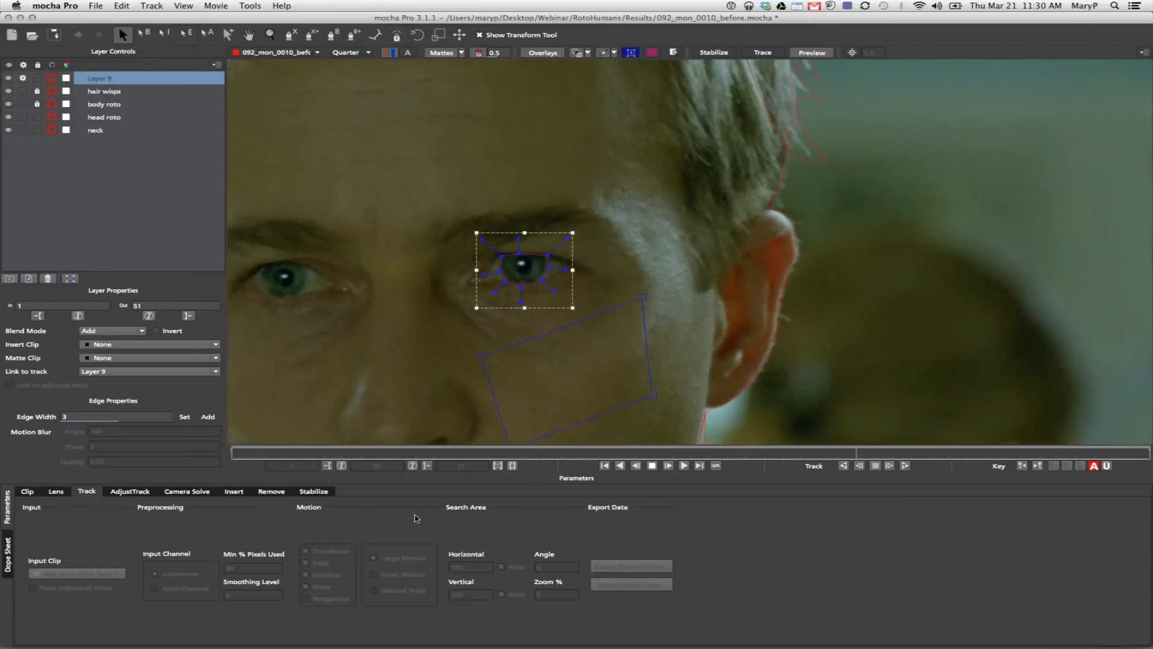
key(super+Tab)
key(super+Tab)
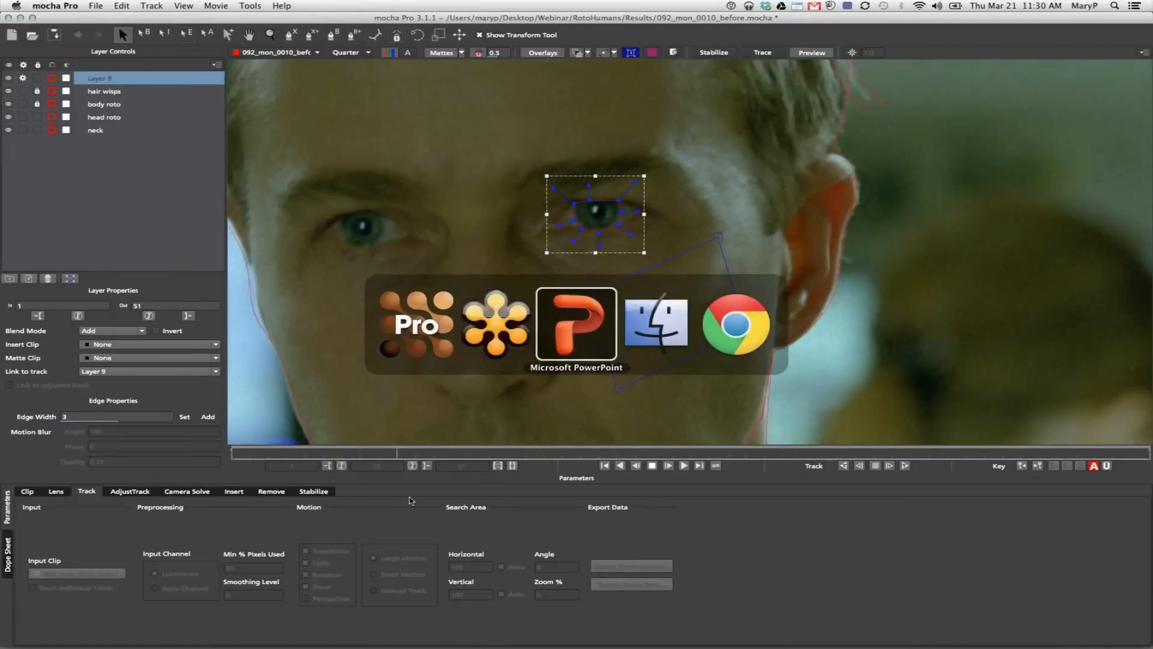